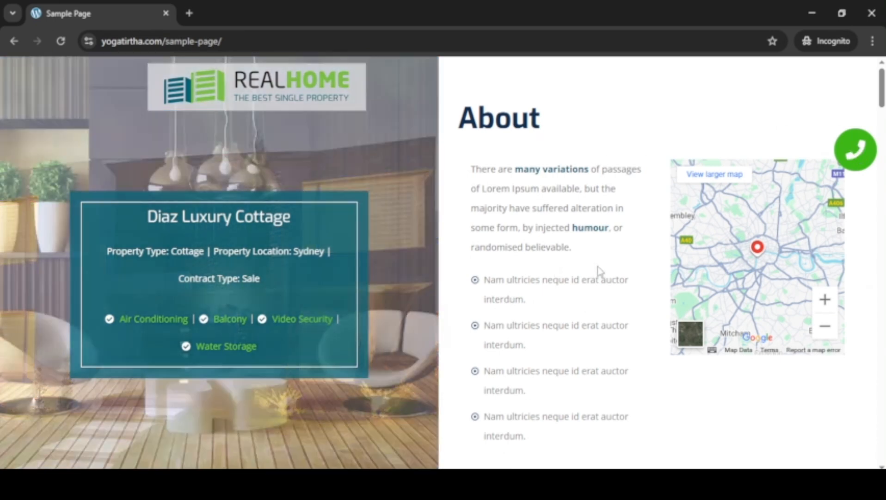
# - Examine the published sample page from the About section down to Nearby Places, comparing the fixed property slideshow with the scrolling content beside it
pyautogui.scroll(-1, 599, 267)
pyautogui.scroll(1, 598, 267)
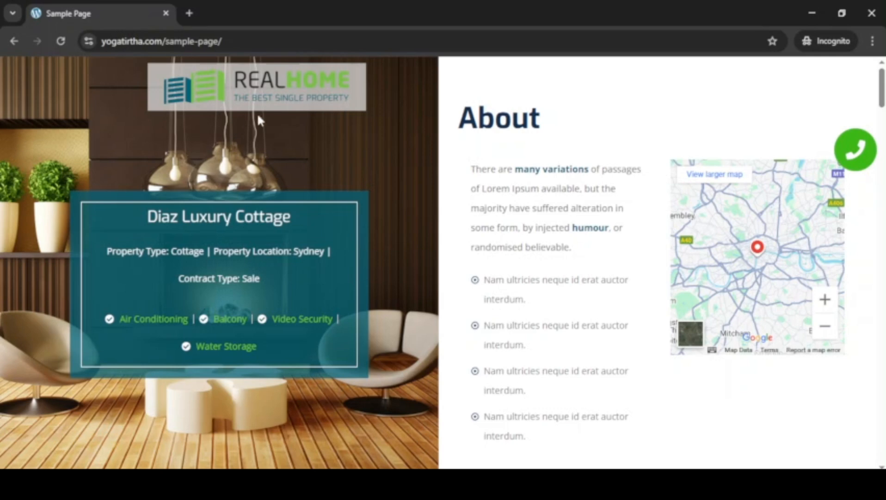
pyautogui.scroll(-1, 282, 109)
pyautogui.scroll(1, 283, 106)
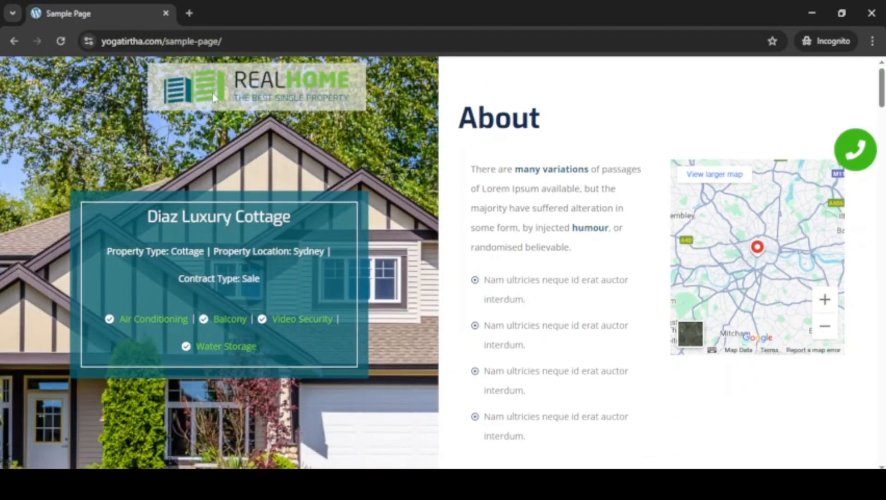
pyautogui.scroll(-5, 528, 202)
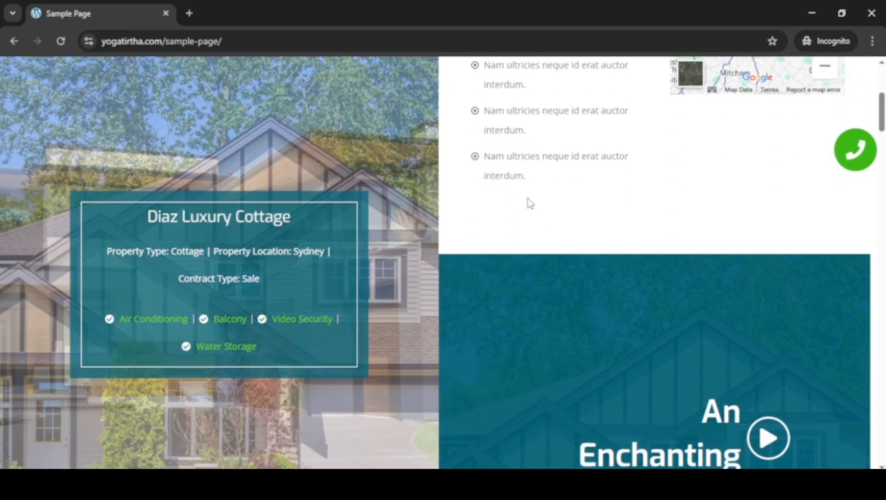
pyautogui.scroll(-1, 530, 203)
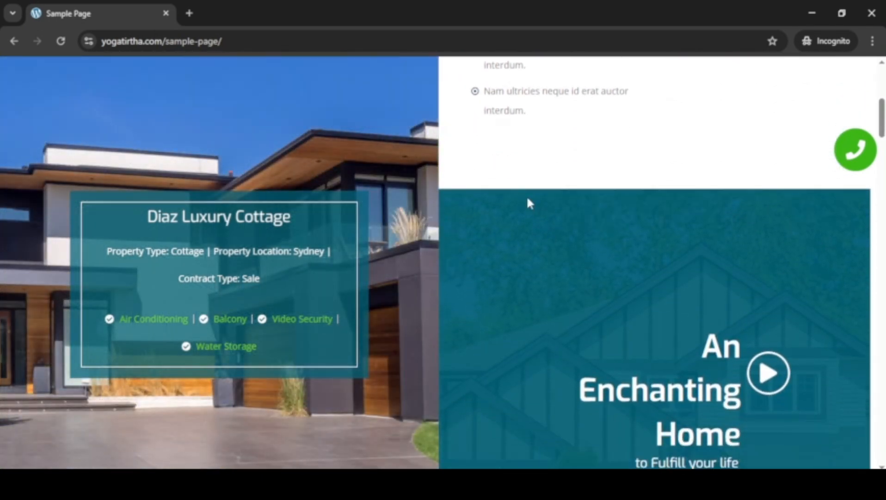
pyautogui.scroll(-3, 530, 203)
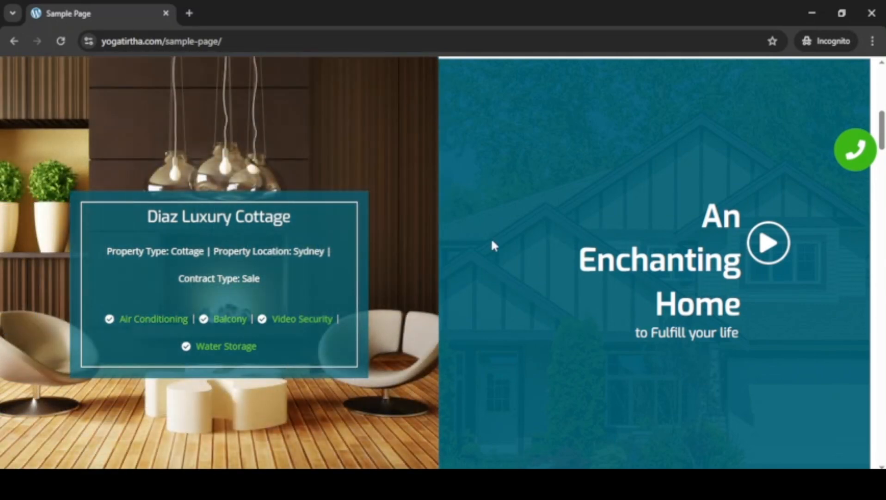
pyautogui.scroll(-5, 491, 237)
pyautogui.scroll(-8, 503, 245)
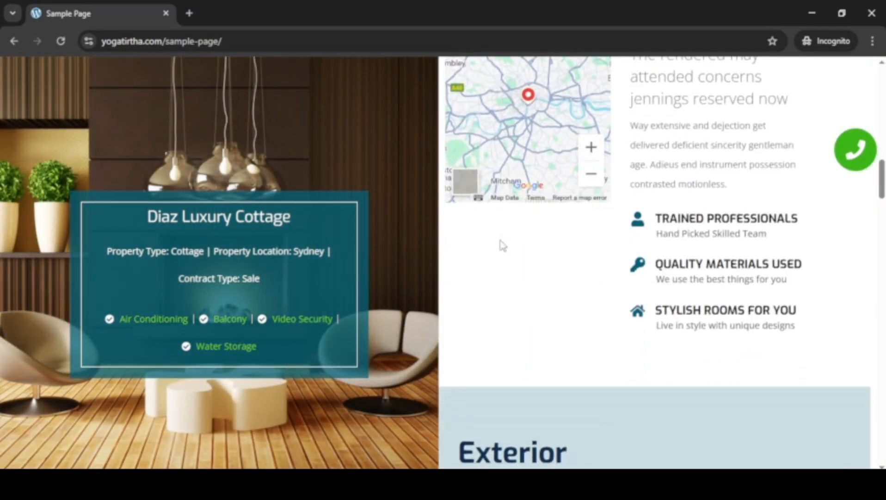
pyautogui.scroll(-10, 503, 245)
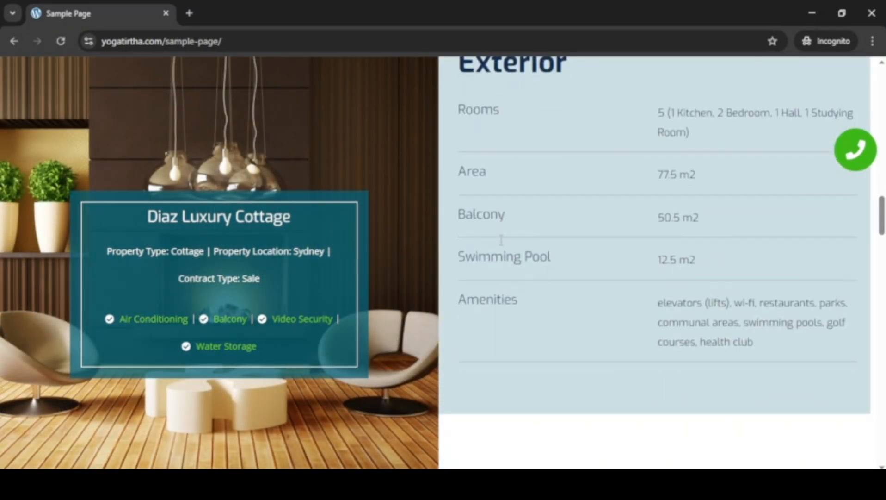
pyautogui.scroll(-9, 503, 245)
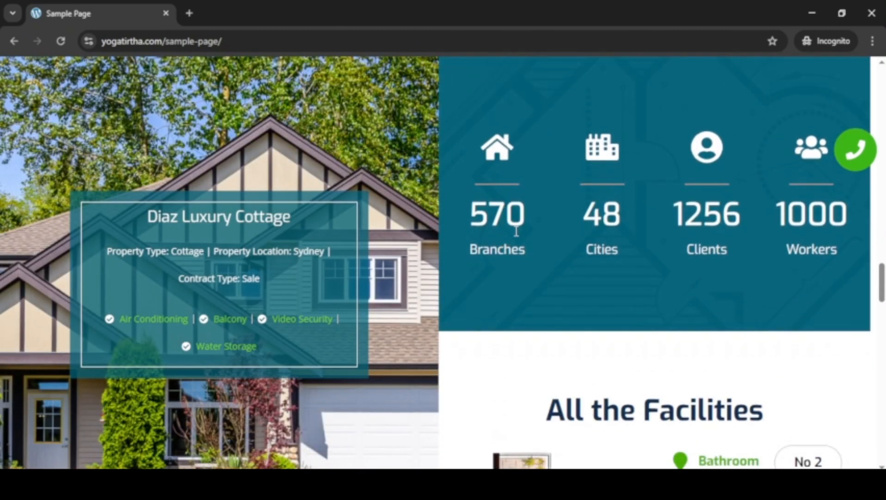
pyautogui.scroll(10, 516, 231)
pyautogui.scroll(-5, 517, 234)
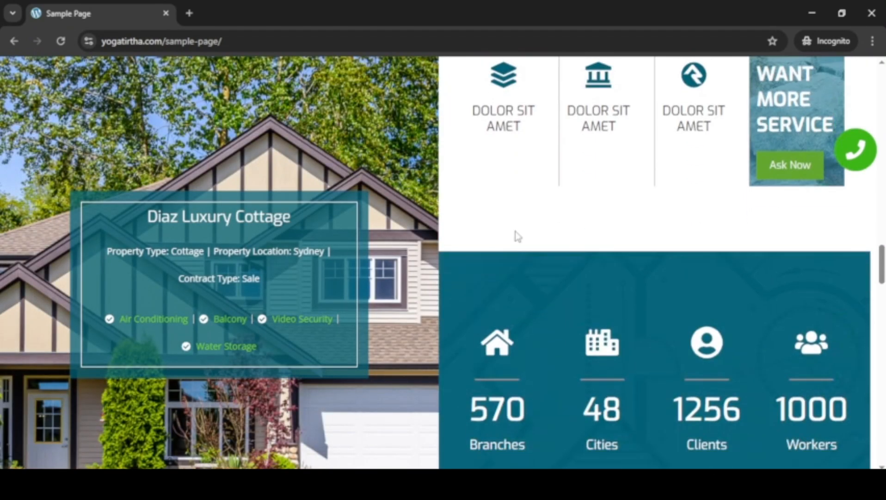
pyautogui.scroll(-3, 517, 236)
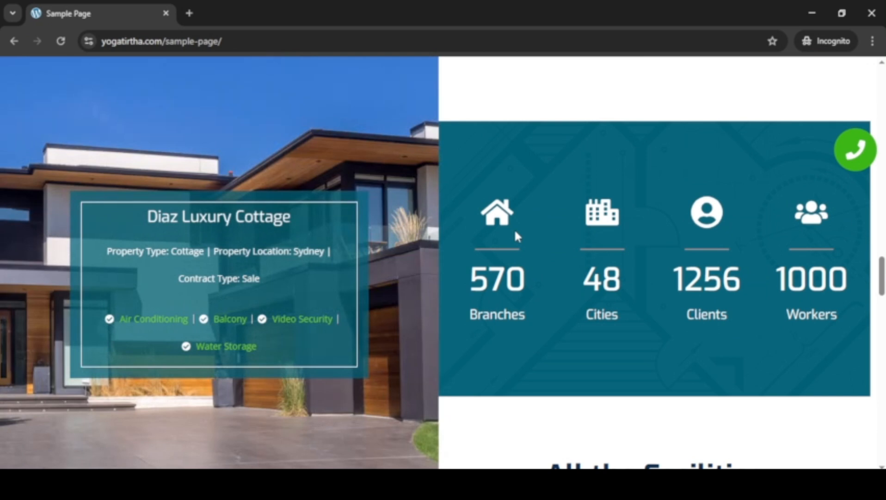
pyautogui.scroll(-4, 514, 228)
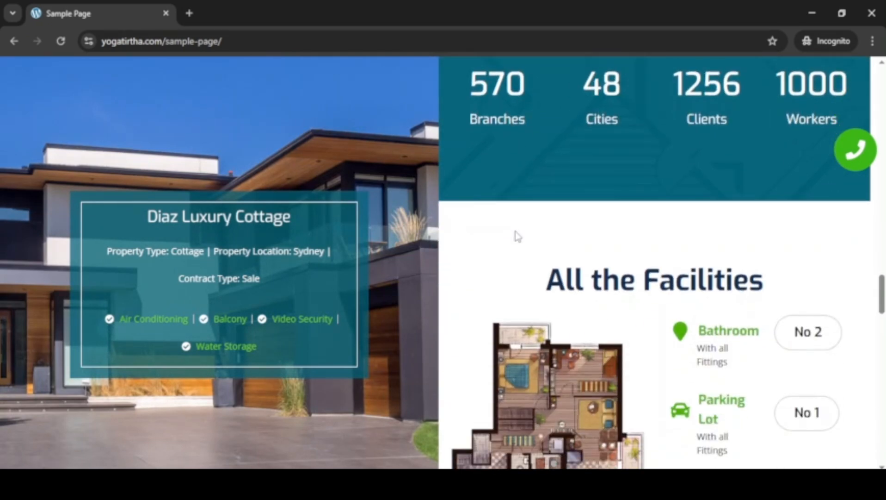
pyautogui.scroll(-4, 514, 227)
pyautogui.scroll(-5, 515, 232)
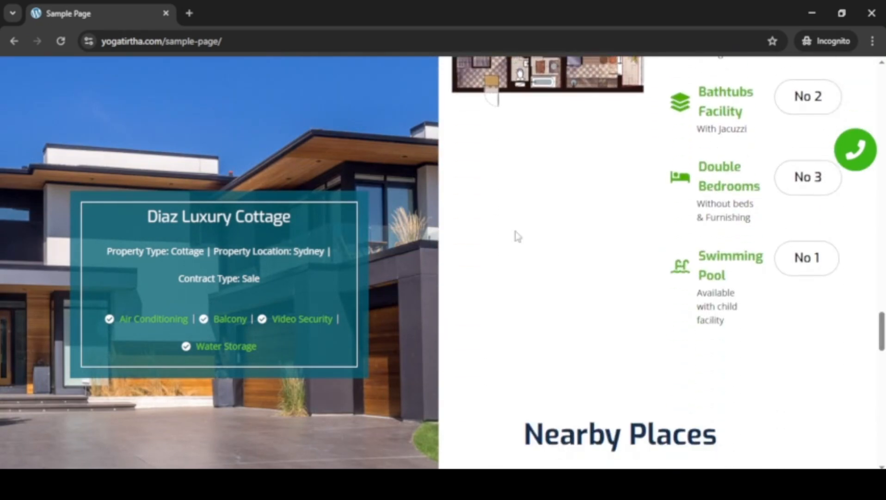
pyautogui.scroll(-6, 517, 236)
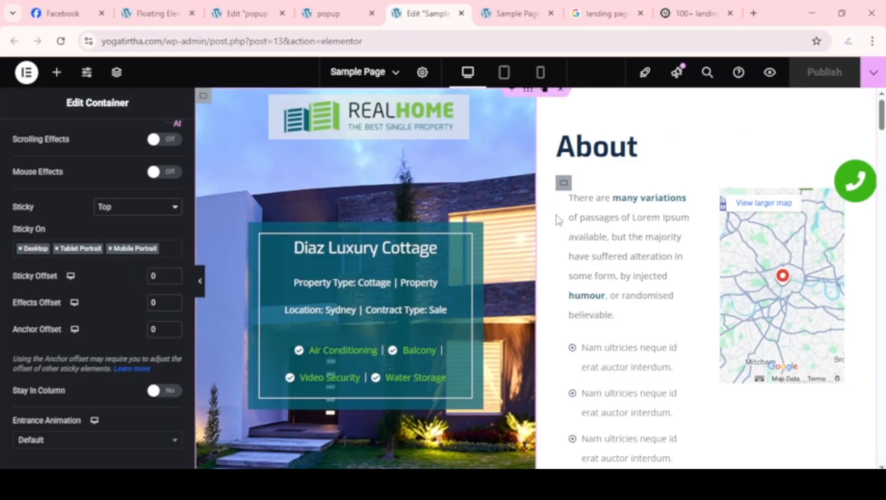
# - In the page's Elementor editor, show the page structure and rename the topmost container "hero"
pyautogui.scroll(-4, 600, 250)
pyautogui.scroll(4, 547, 266)
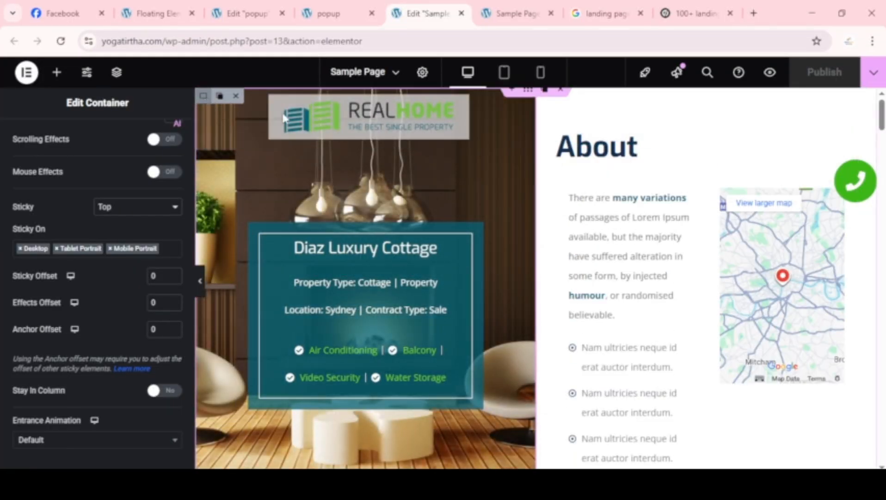
pyautogui.click(116, 72)
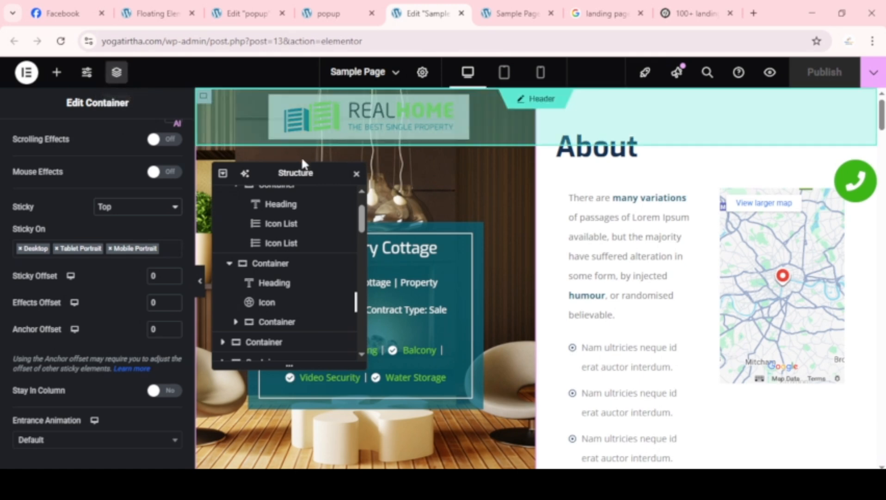
pyautogui.moveTo(273, 172); pyautogui.dragTo(735, 138)
pyautogui.scroll(3, 766, 213)
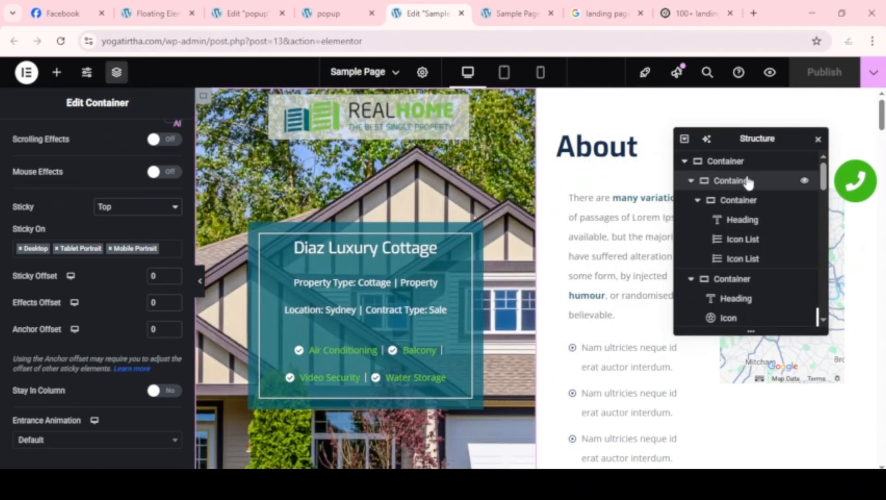
pyautogui.click(735, 162)
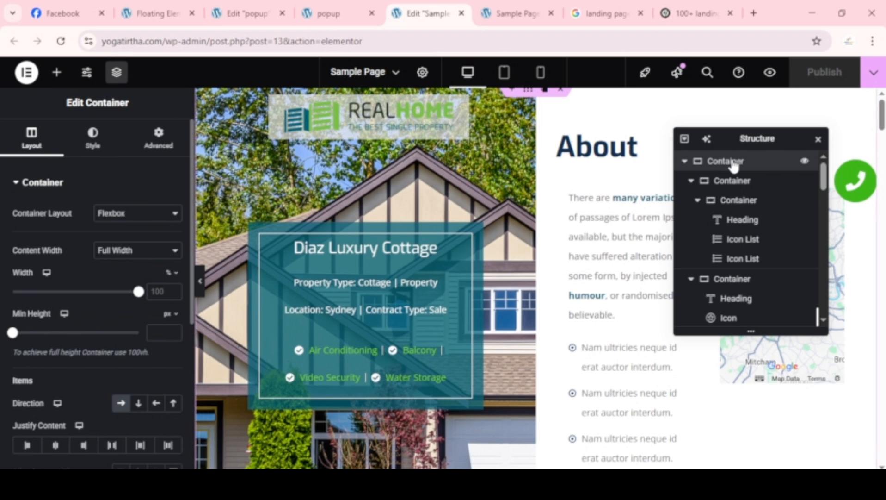
pyautogui.doubleClick(735, 163)
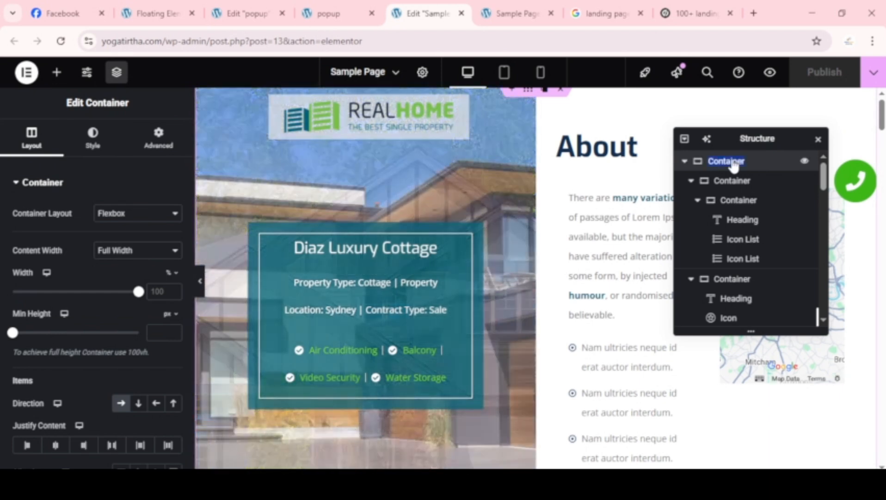
pyautogui.write('H')
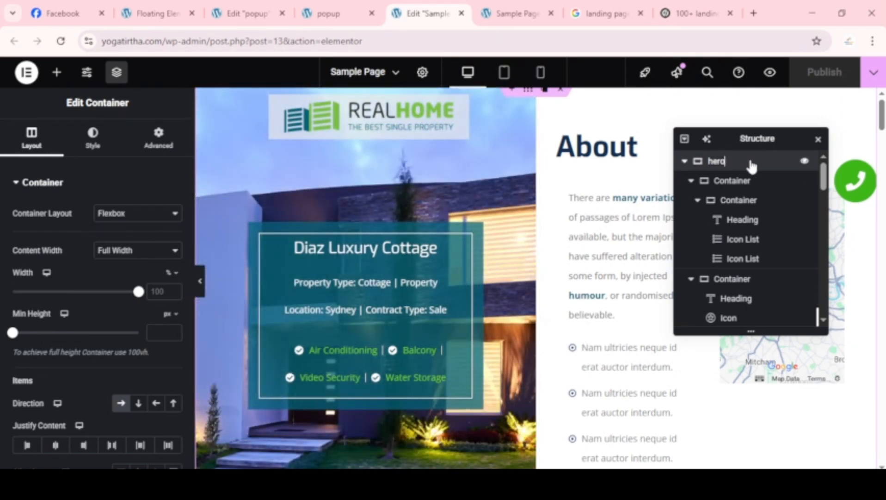
pyautogui.press('Return')
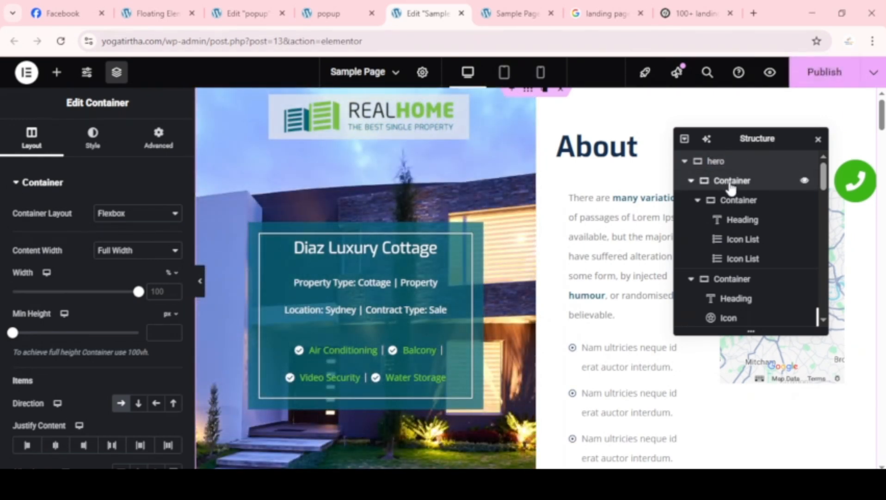
# - Rename the first container nested inside hero, the one holding the property slideshow, as "stricky"
pyautogui.click(731, 183)
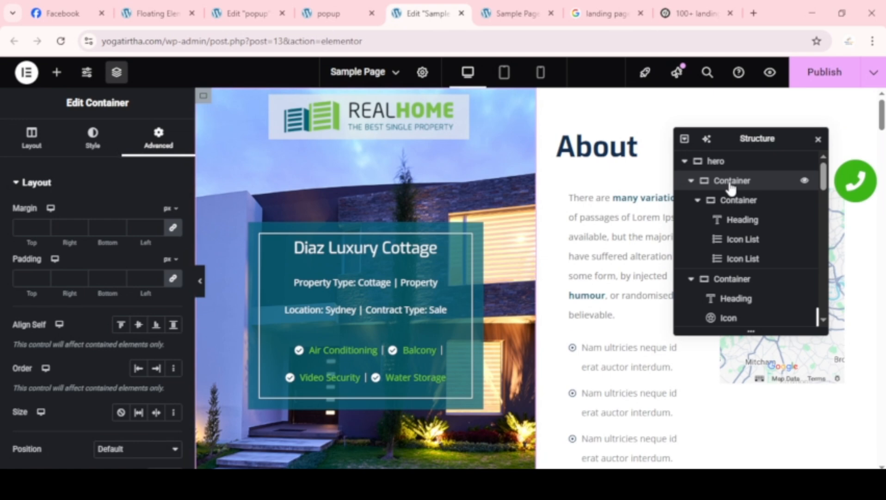
pyautogui.doubleClick(727, 182)
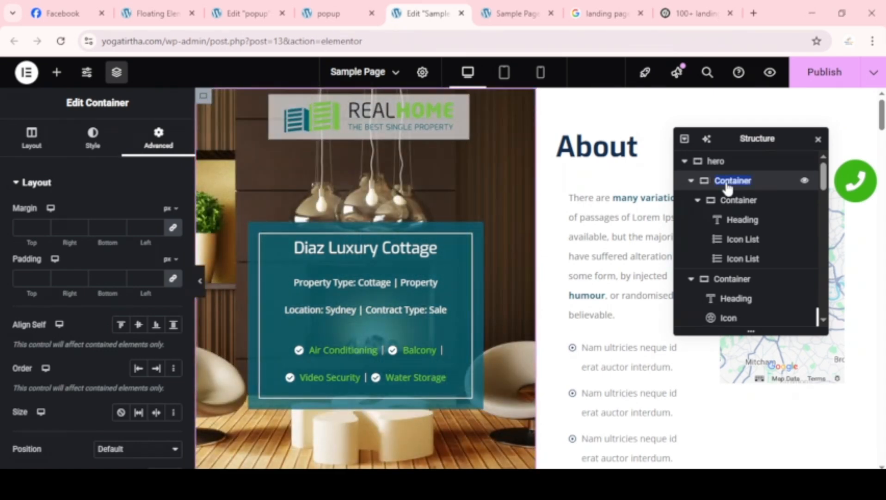
pyautogui.write('stricky')
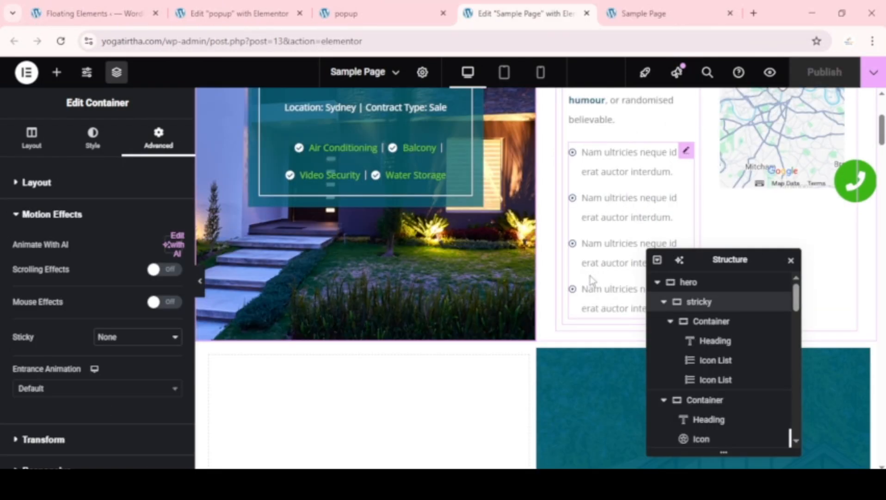
# - Insert a new container with two equal columns between the hero section and the teal video section
pyautogui.scroll(-3, 560, 287)
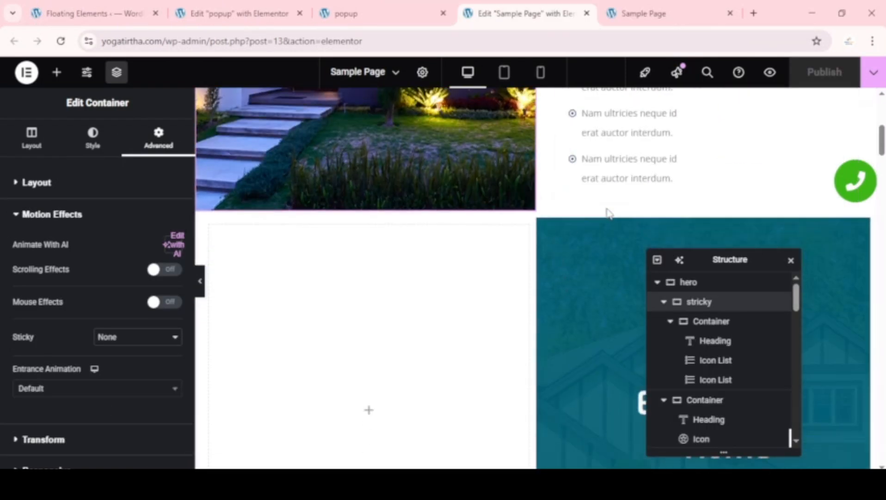
pyautogui.scroll(1, 622, 171)
pyautogui.scroll(5, 622, 171)
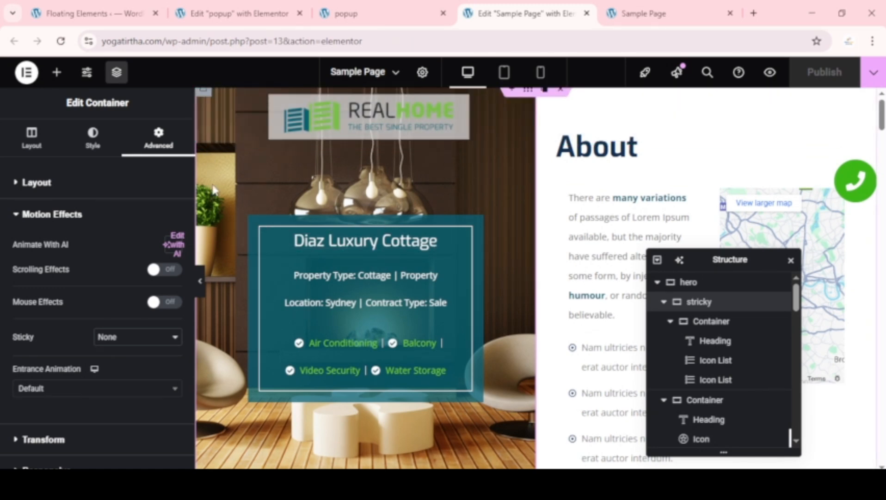
pyautogui.scroll(-3, 508, 237)
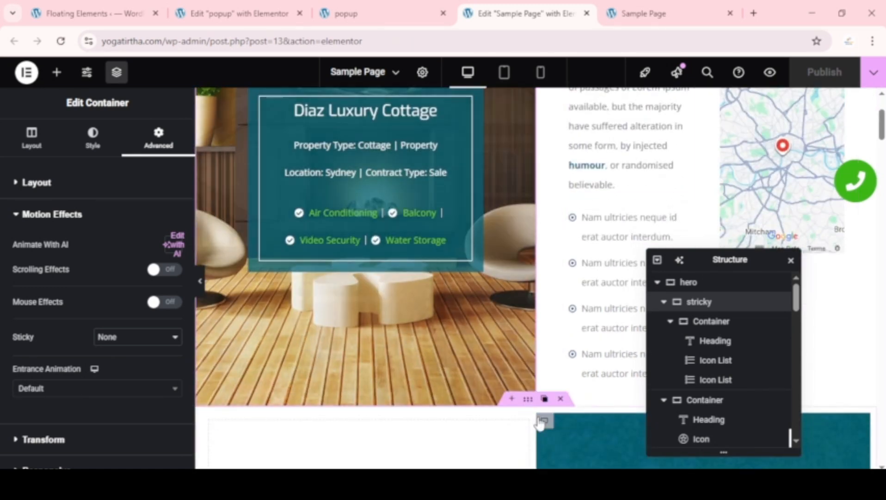
pyautogui.click(514, 401)
pyautogui.scroll(-1, 533, 282)
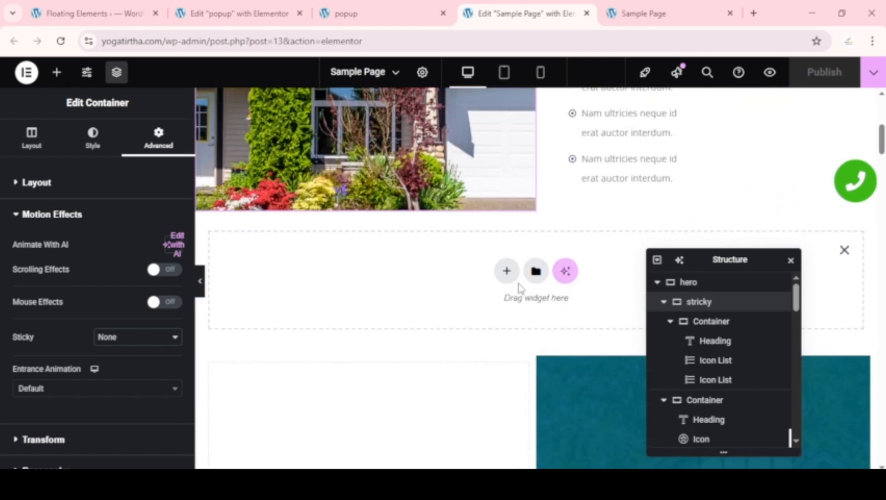
pyautogui.click(506, 275)
pyautogui.click(486, 312)
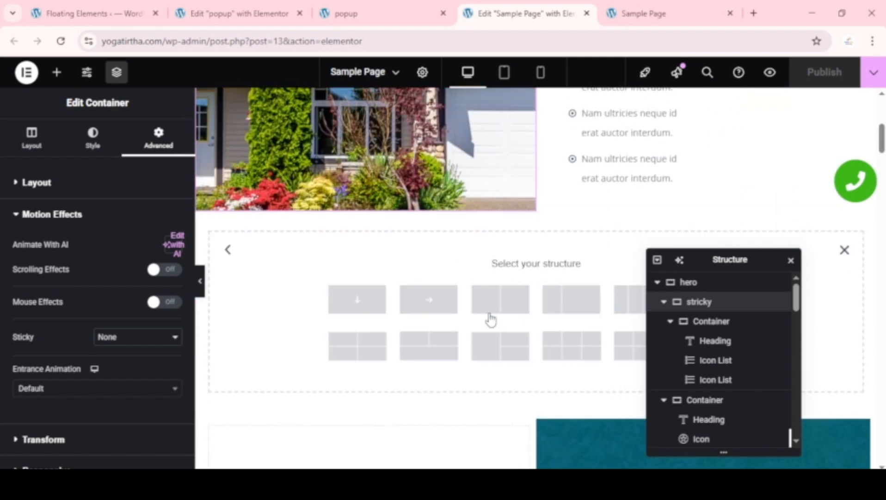
pyautogui.scroll(-2, 513, 279)
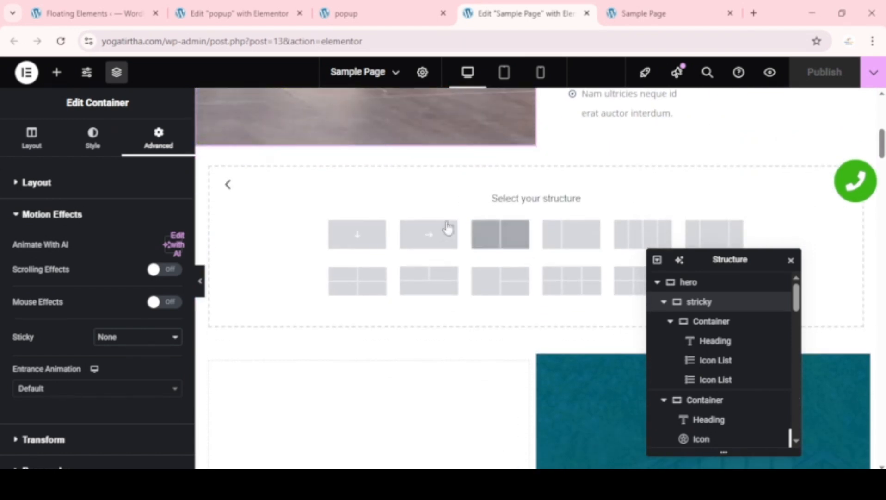
pyautogui.click(502, 244)
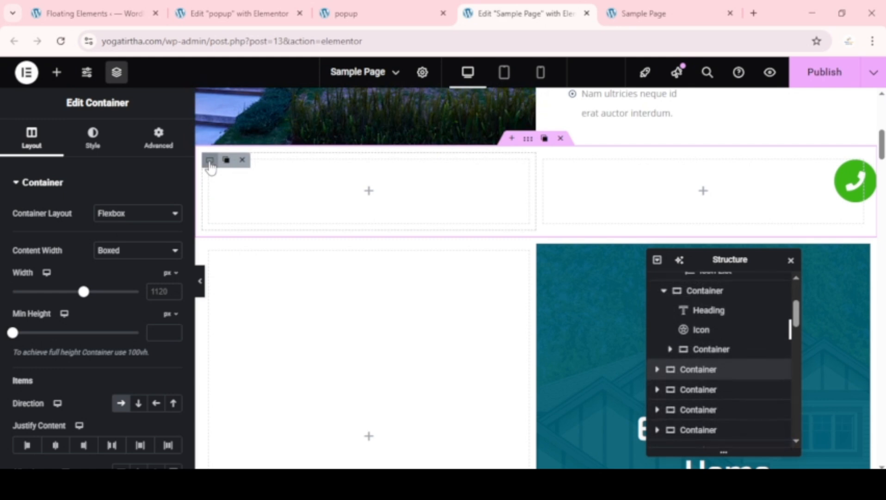
# - Set the background type of the new section's first column to Slideshow
pyautogui.click(210, 161)
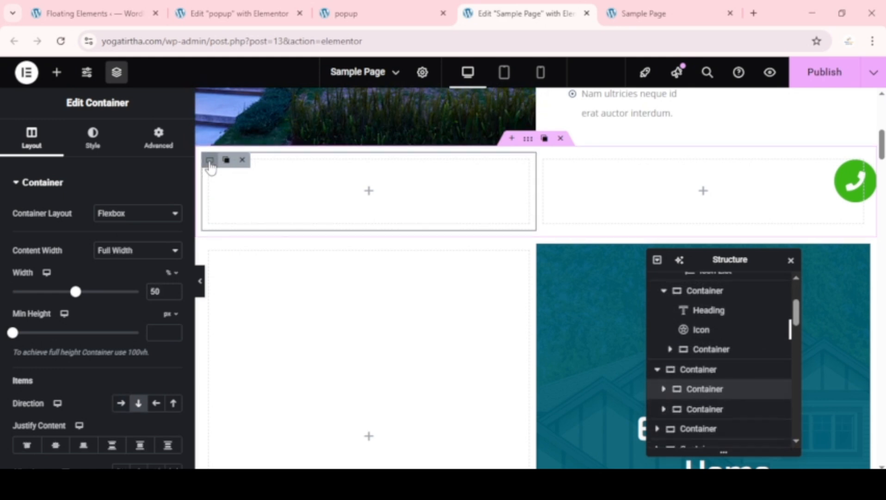
pyautogui.click(92, 137)
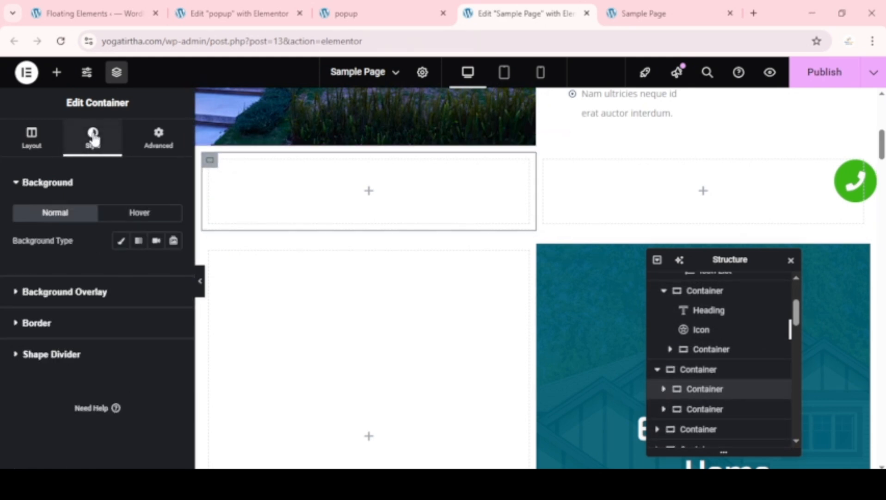
pyautogui.click(174, 241)
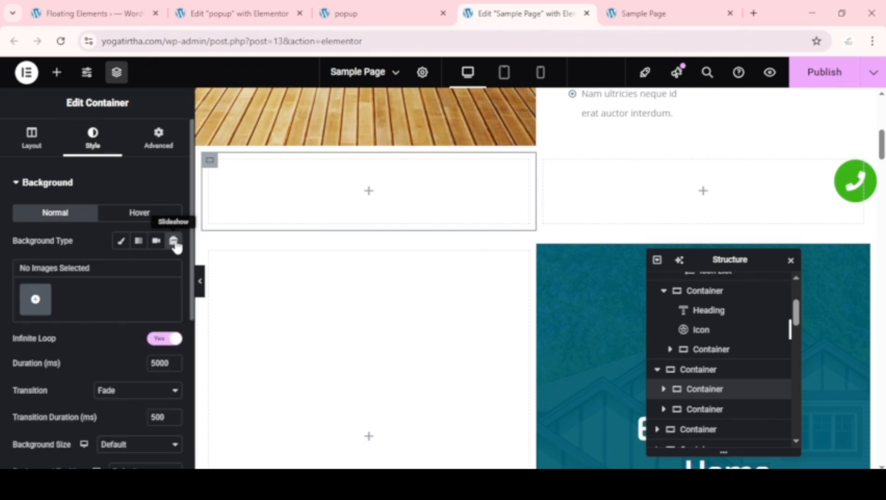
# - Fill the column's background slideshow with a gallery of four media library images: the fireplace living room and the three house exteriors
pyautogui.click(42, 301)
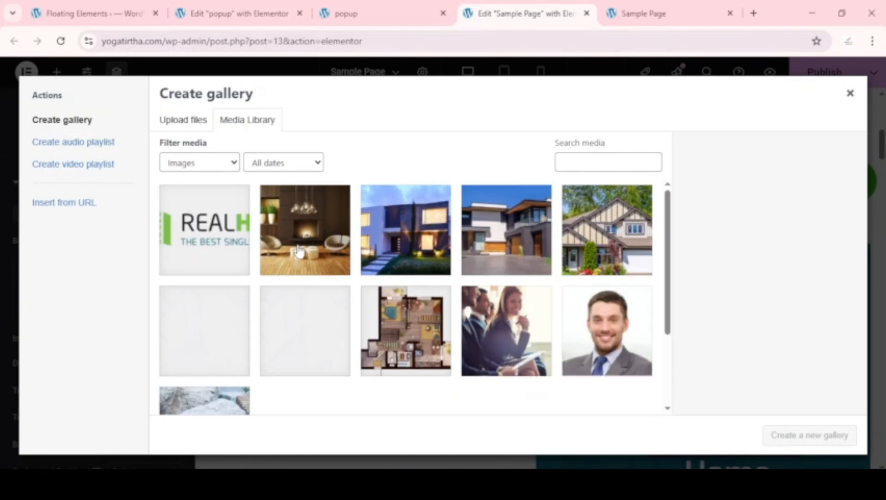
pyautogui.click(299, 250)
pyautogui.click(418, 238)
pyautogui.click(509, 236)
pyautogui.click(622, 240)
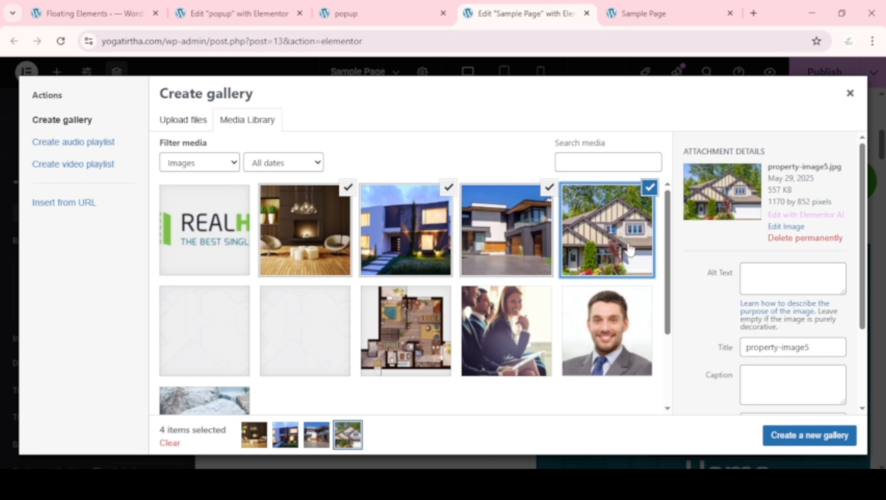
pyautogui.click(827, 441)
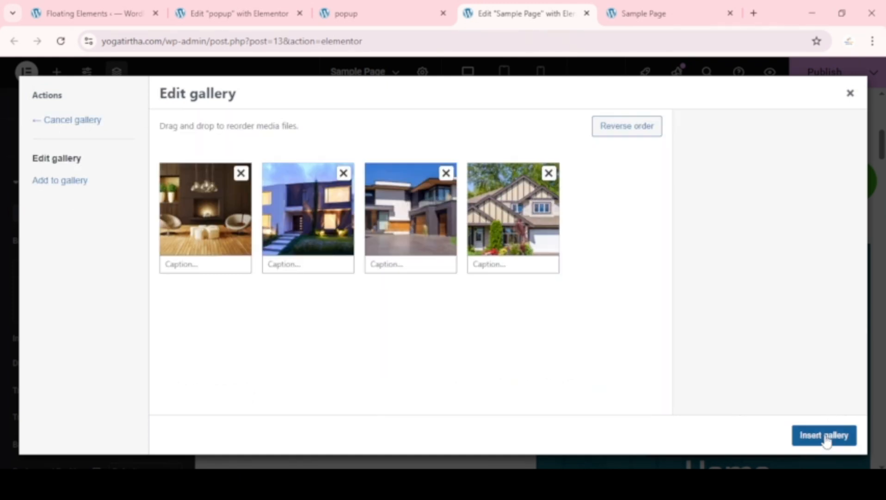
pyautogui.click(826, 436)
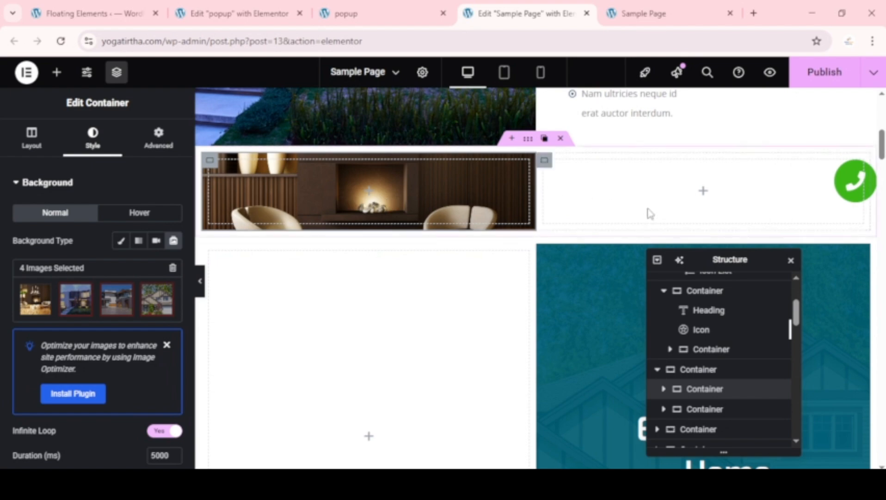
# - Close the page structure view and set the slideshow column's minimum height to 482 px
pyautogui.scroll(8, 647, 212)
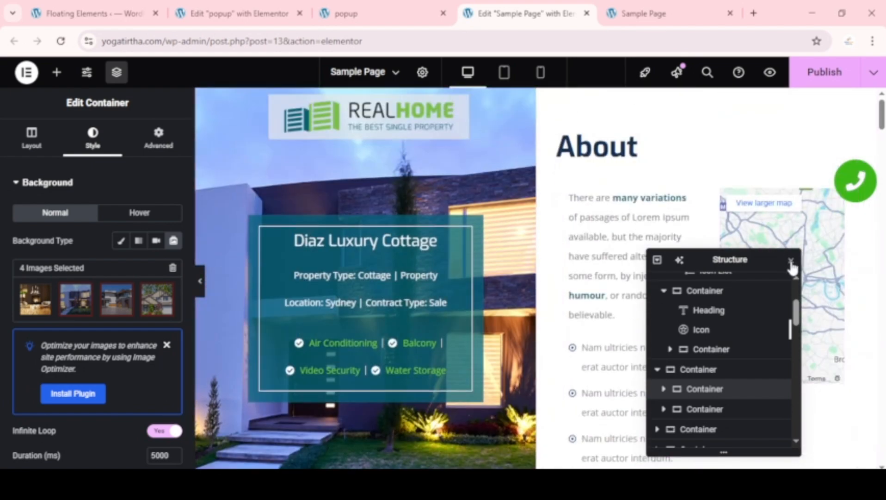
pyautogui.click(791, 262)
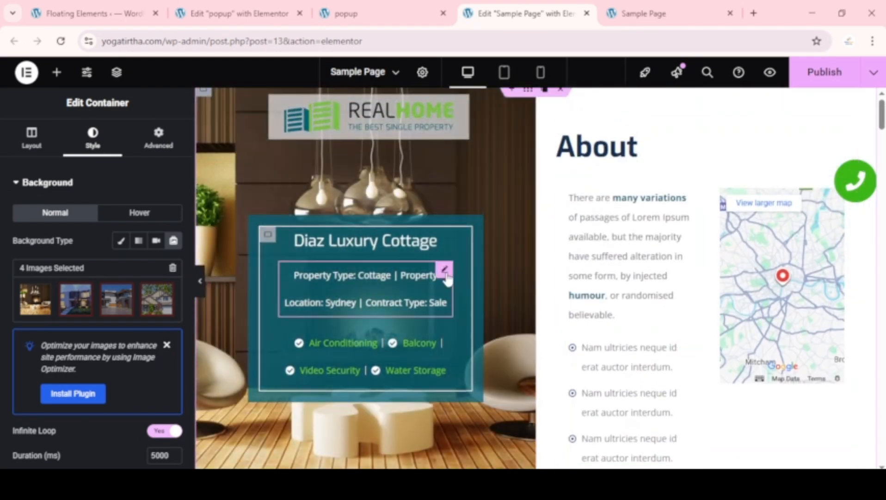
pyautogui.scroll(-4, 451, 307)
pyautogui.scroll(3, 451, 306)
pyautogui.scroll(-8, 452, 310)
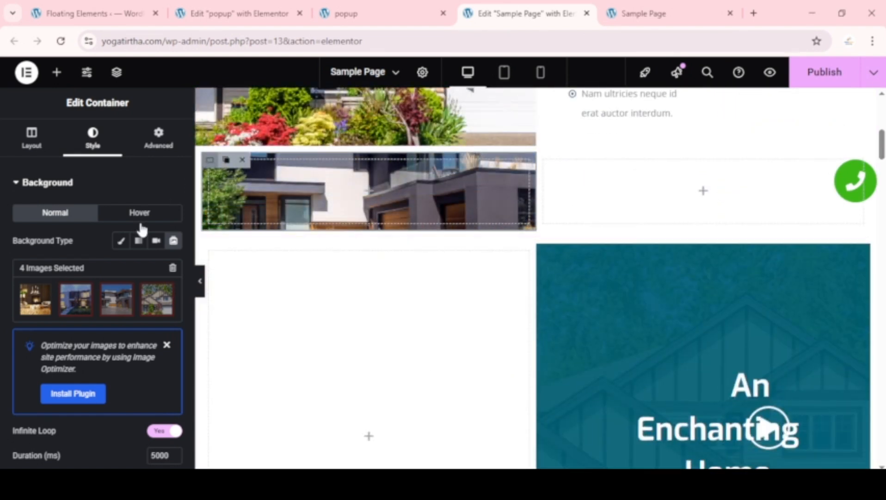
pyautogui.scroll(-6, 97, 305)
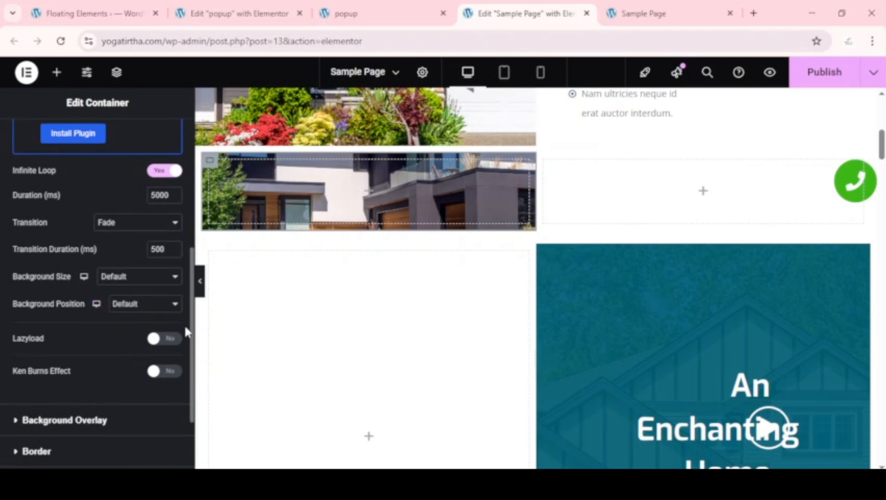
pyautogui.scroll(3, 84, 238)
pyautogui.scroll(3, 85, 238)
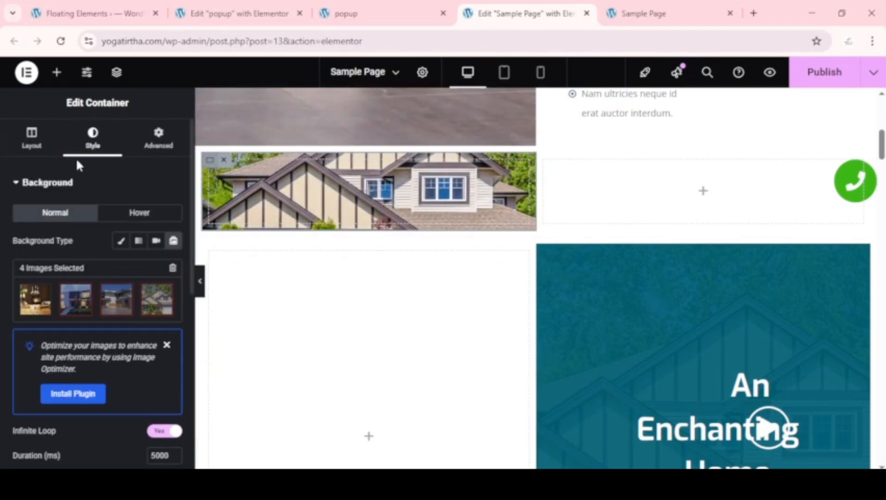
pyautogui.click(31, 138)
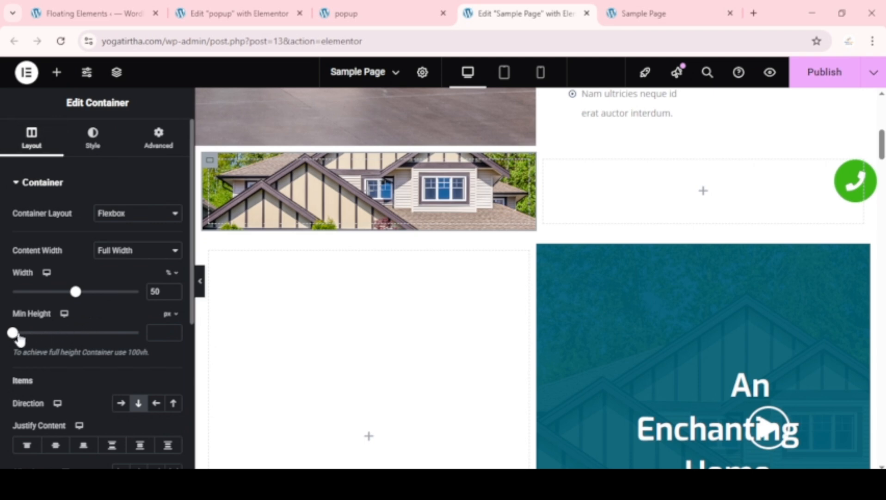
pyautogui.moveTo(21, 337); pyautogui.dragTo(55, 336)
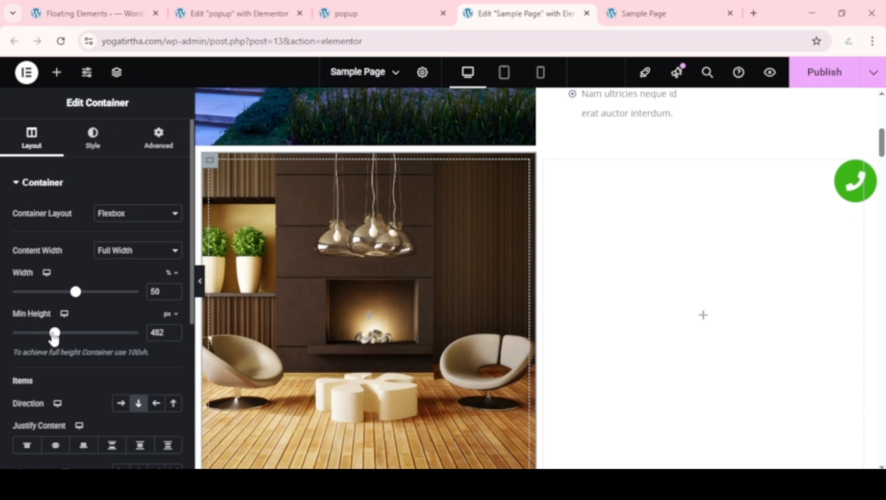
pyautogui.scroll(-1, 595, 289)
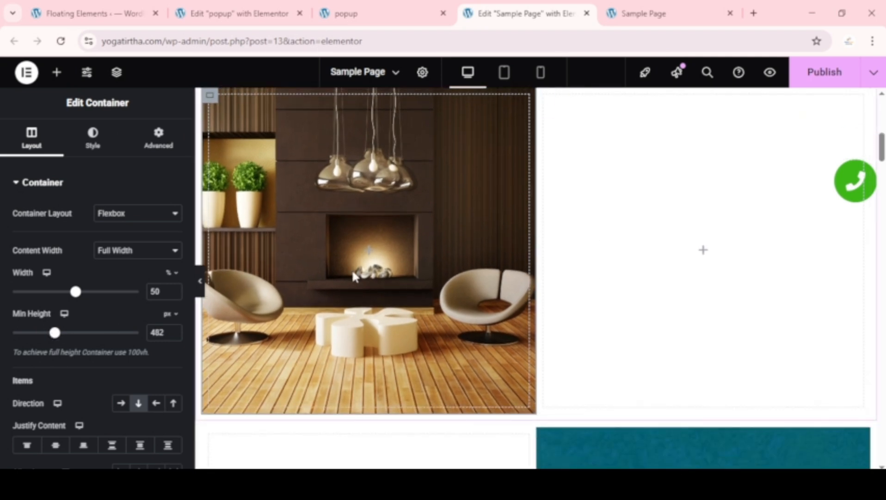
# - Add a container inside the new section's slideshow column and place a Heading widget in it
pyautogui.scroll(5, 494, 236)
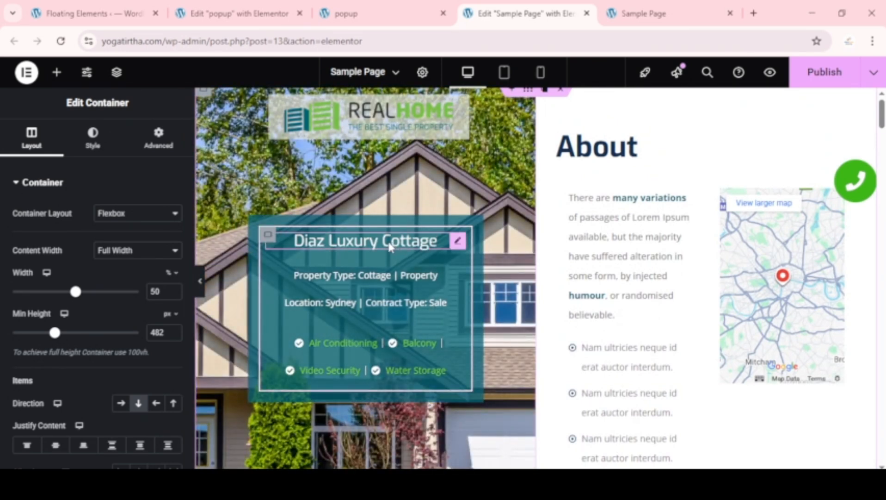
pyautogui.click(390, 247)
pyautogui.click(370, 286)
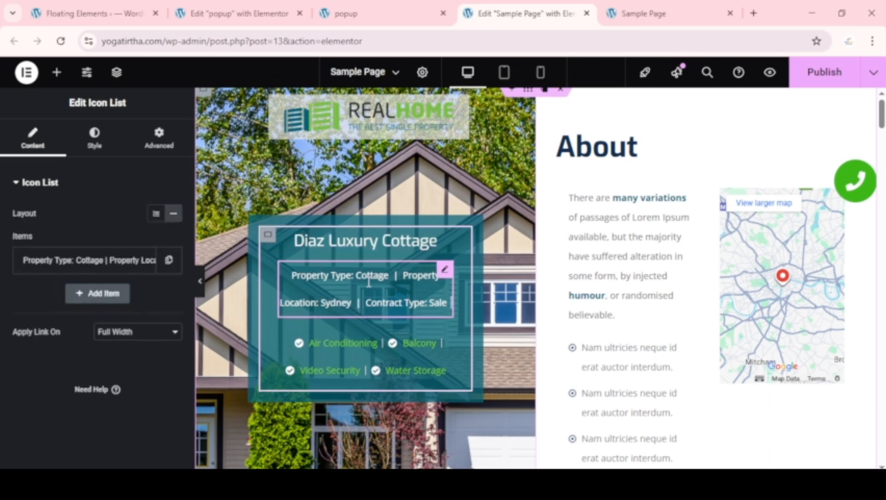
pyautogui.click(397, 342)
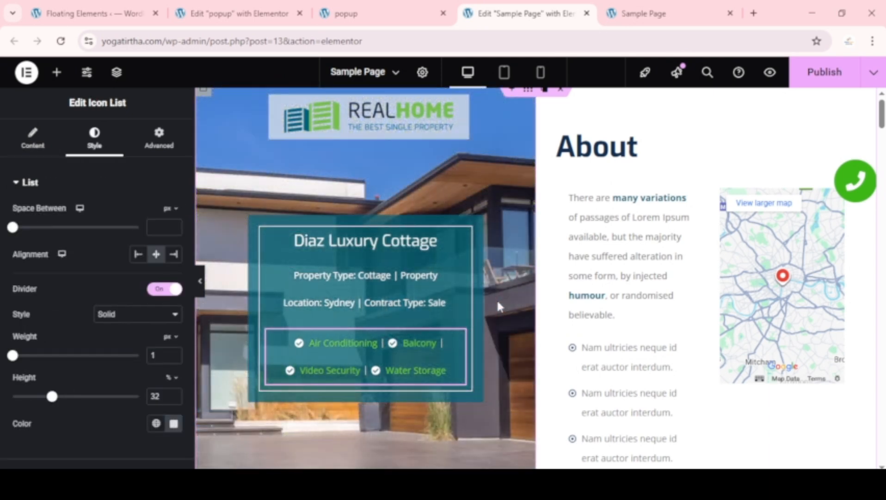
pyautogui.scroll(-10, 481, 298)
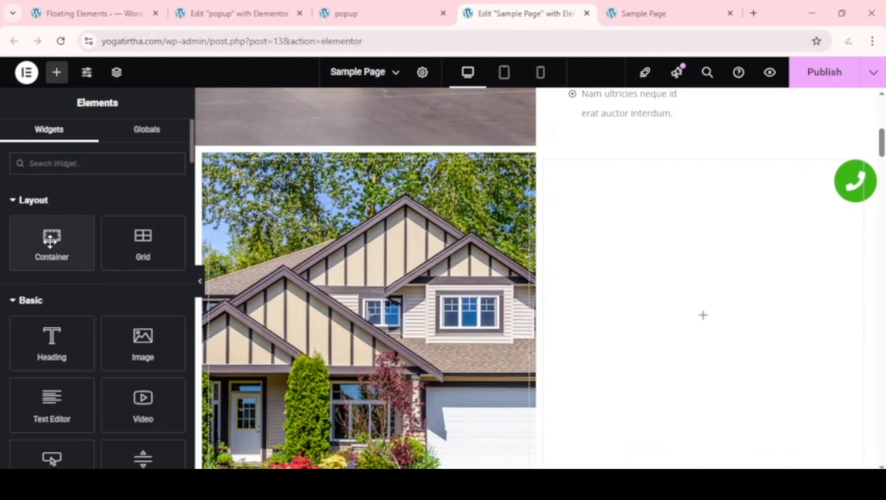
pyautogui.moveTo(51, 238); pyautogui.dragTo(369, 309)
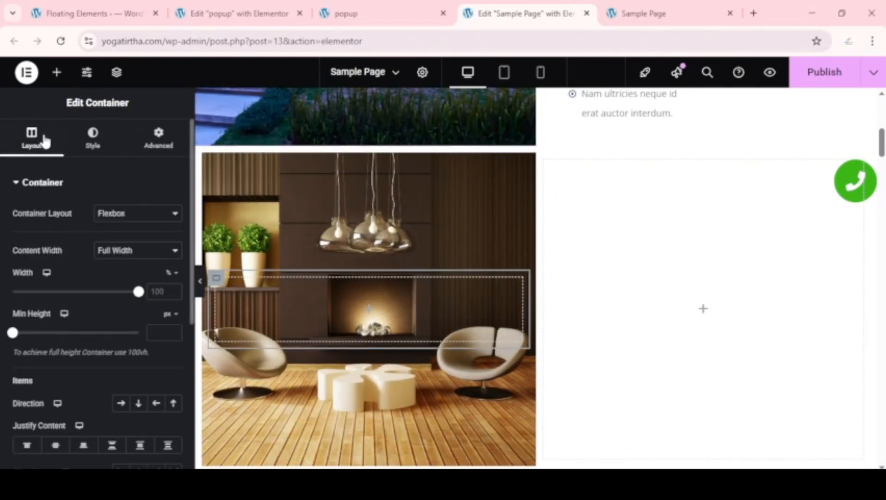
pyautogui.click(57, 74)
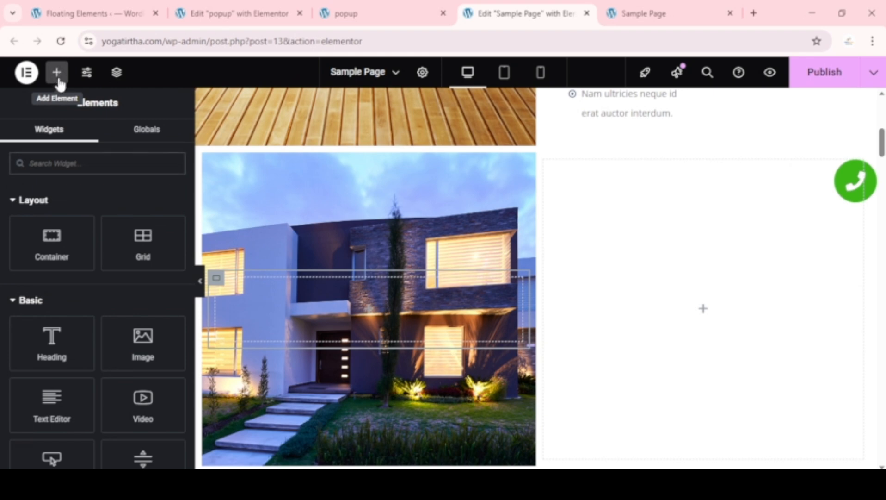
pyautogui.moveTo(53, 339); pyautogui.dragTo(413, 300)
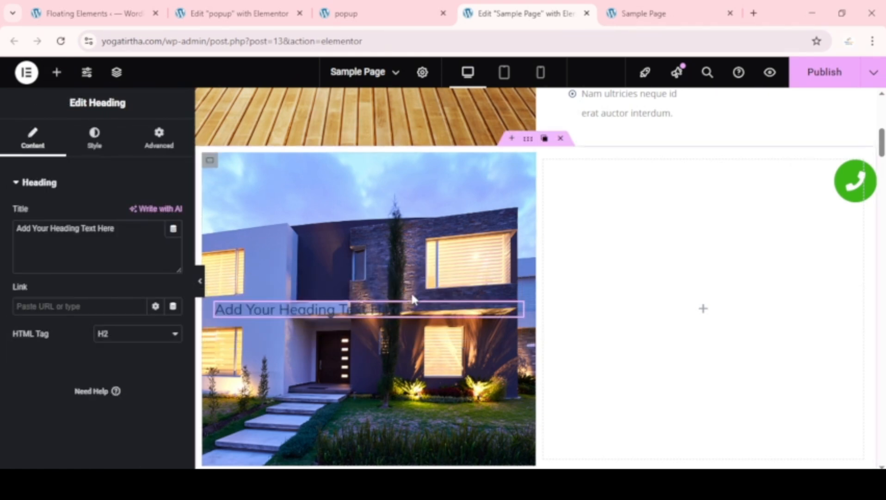
# - Center-align the new heading and set the width of its surrounding container to 70%
pyautogui.click(90, 142)
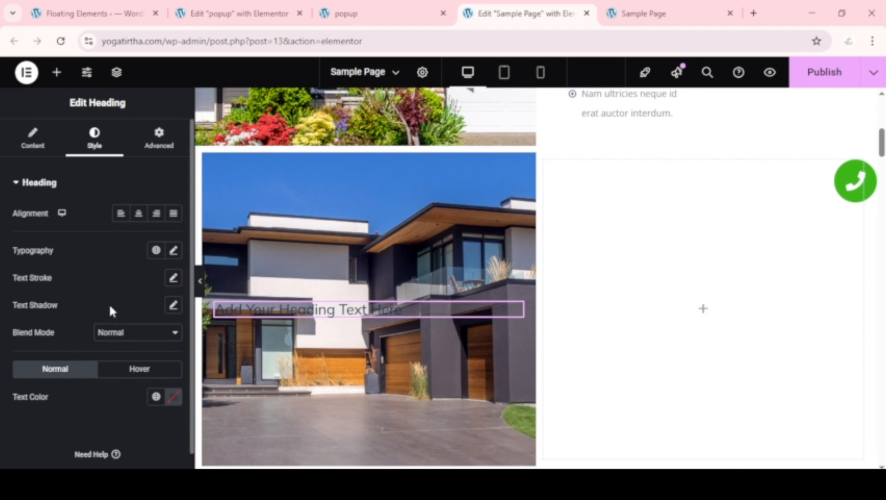
pyautogui.click(139, 214)
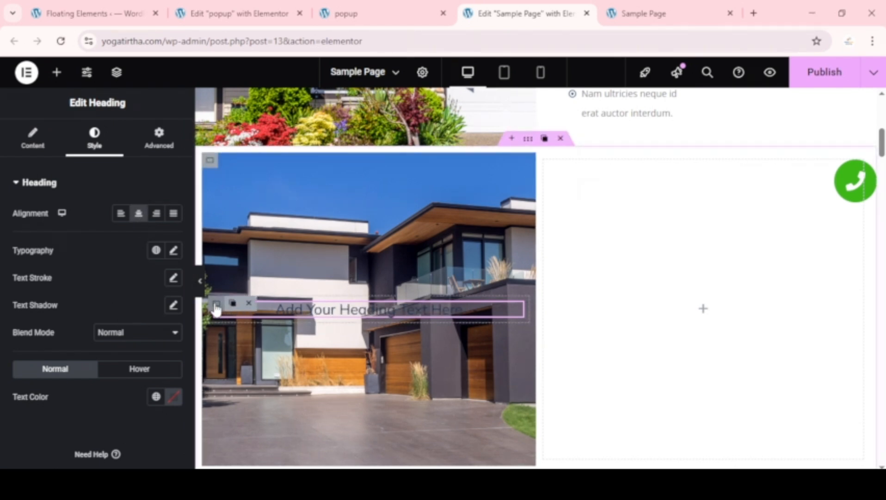
pyautogui.click(216, 310)
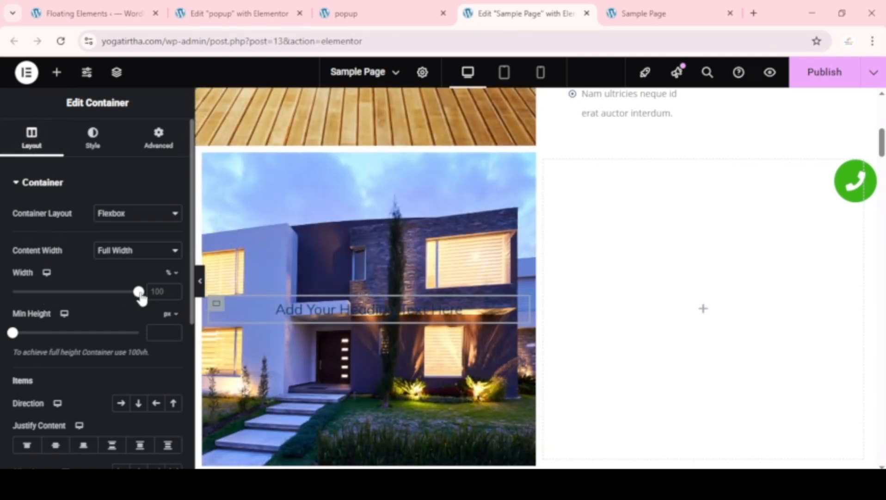
pyautogui.moveTo(141, 297); pyautogui.dragTo(104, 302)
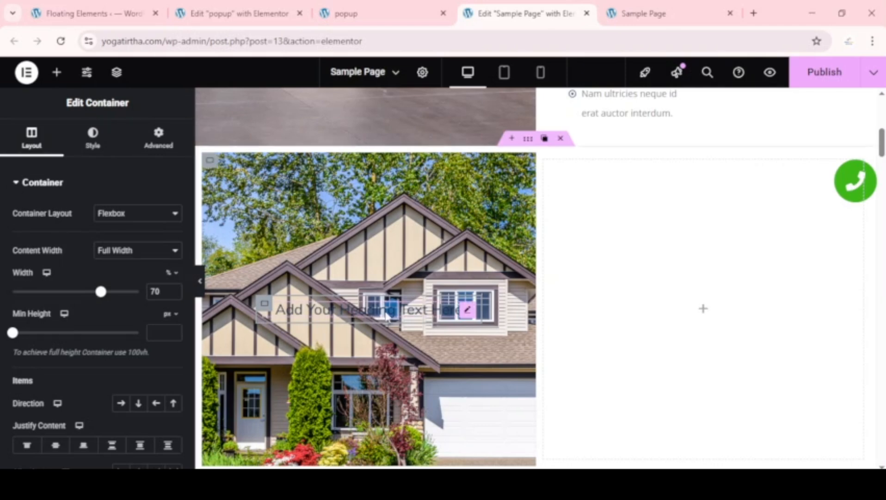
# - Copy the title "Diaz Luxury Cottage" from the hero's heading and use it to replace the new heading's placeholder text
pyautogui.scroll(1, 375, 217)
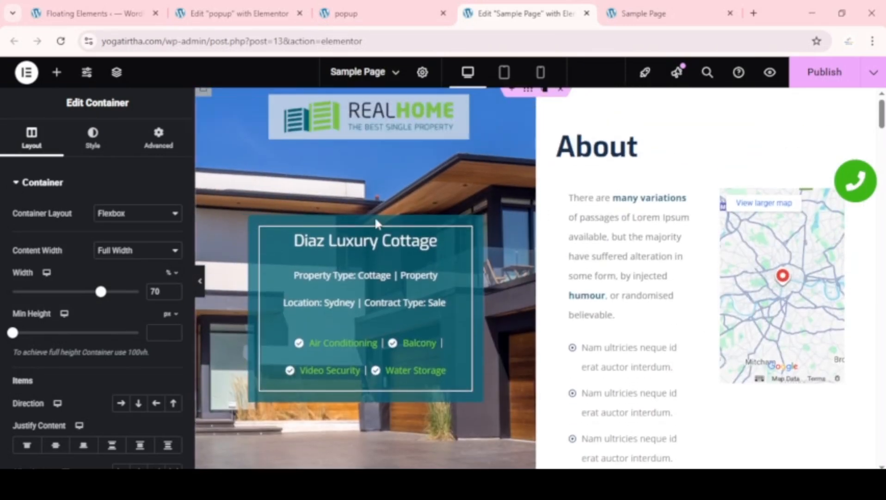
pyautogui.click(357, 241)
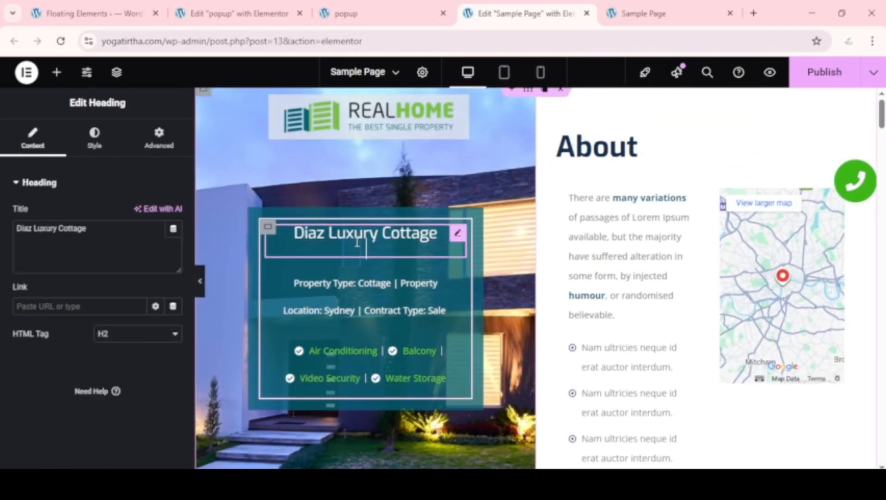
pyautogui.tripleClick(70, 225)
pyautogui.hotkey('ctrl', 'c')
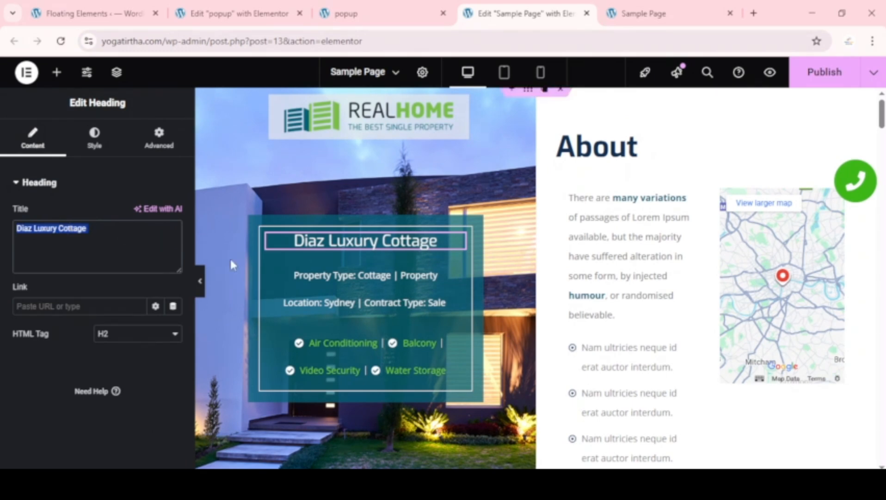
pyautogui.scroll(-5, 259, 286)
pyautogui.click(30, 248)
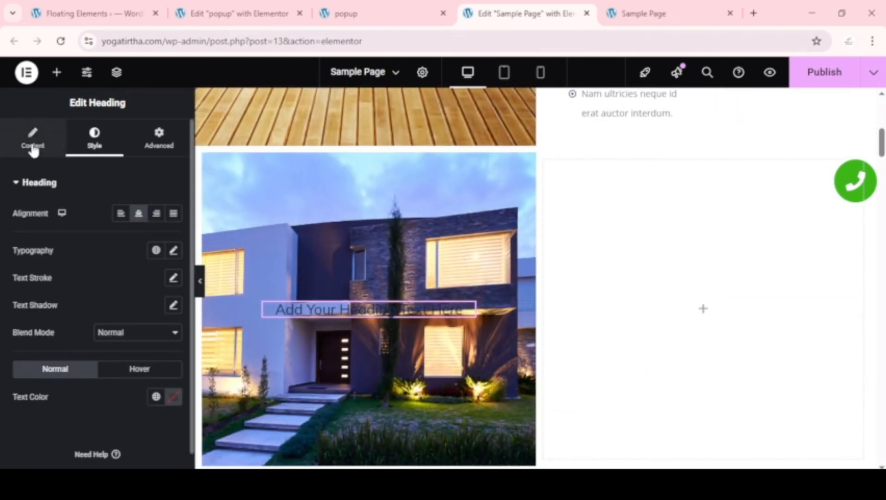
pyautogui.click(34, 148)
pyautogui.tripleClick(71, 224)
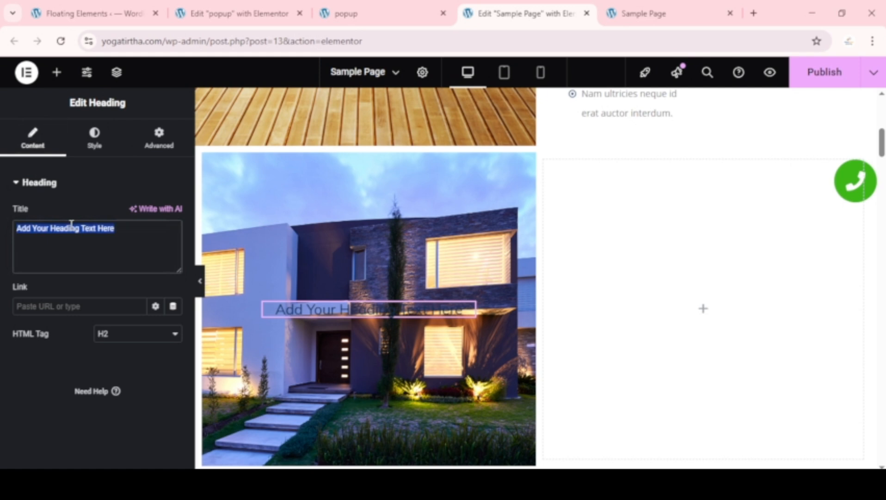
pyautogui.rightClick(71, 224)
pyautogui.click(132, 260)
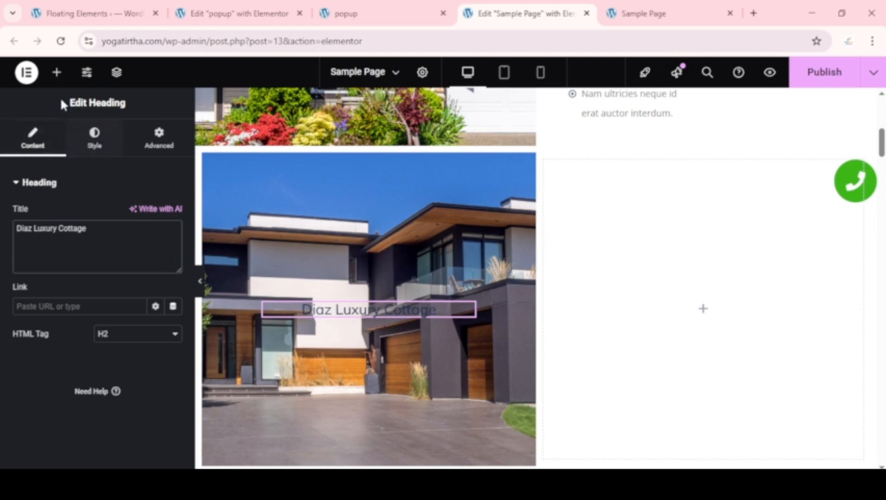
# - Set the font family of the new section's "Diaz Luxury Cottage" heading to Exo
pyautogui.click(94, 135)
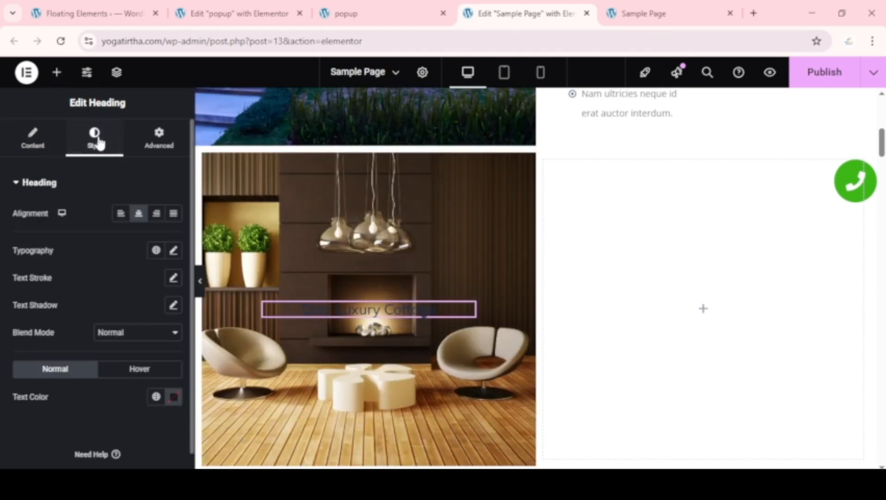
pyautogui.click(171, 252)
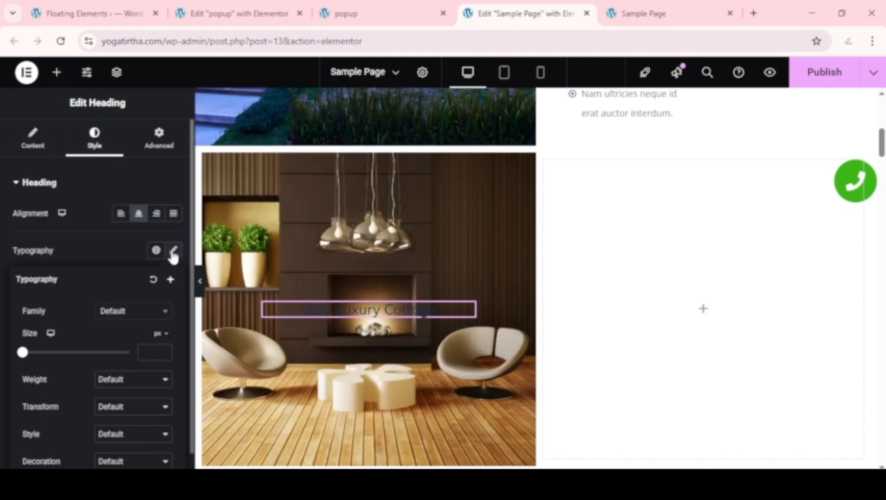
pyautogui.click(133, 311)
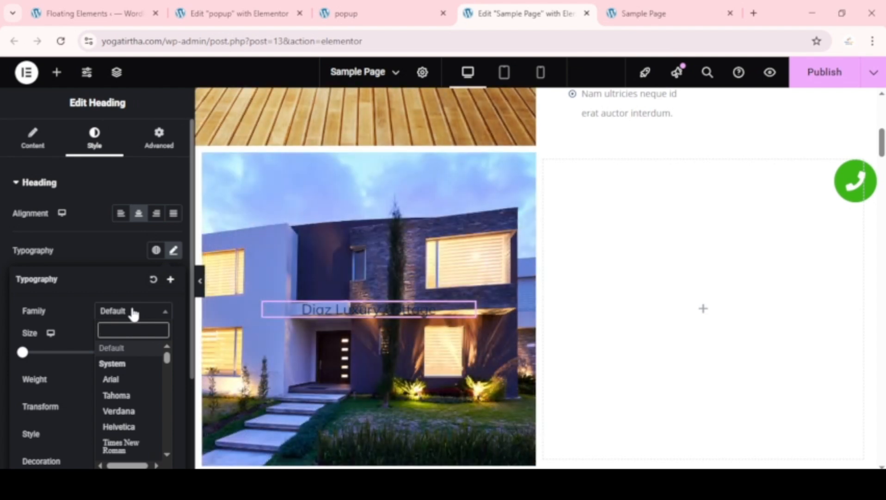
pyautogui.write('ex9')
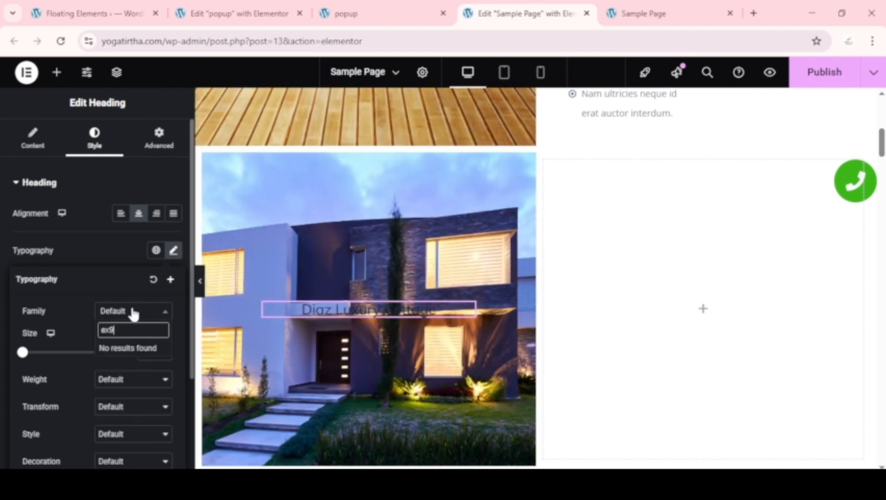
pyautogui.press('BackSpace')
pyautogui.write('o')
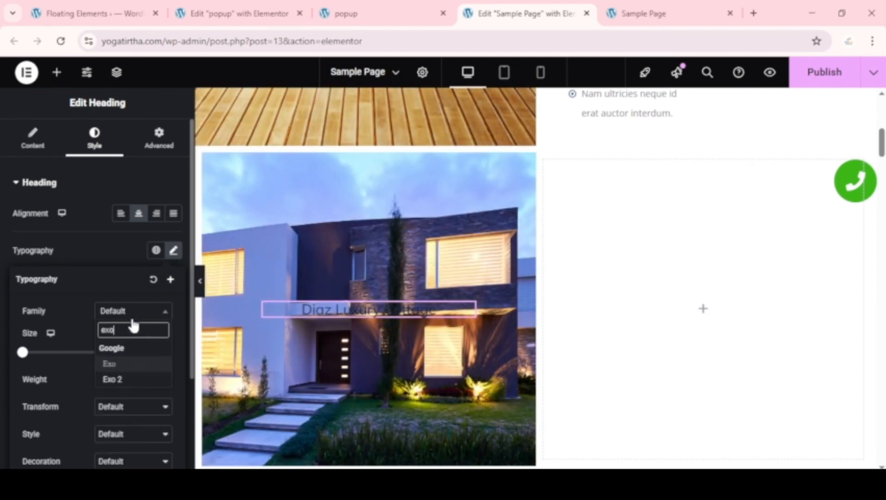
pyautogui.click(121, 365)
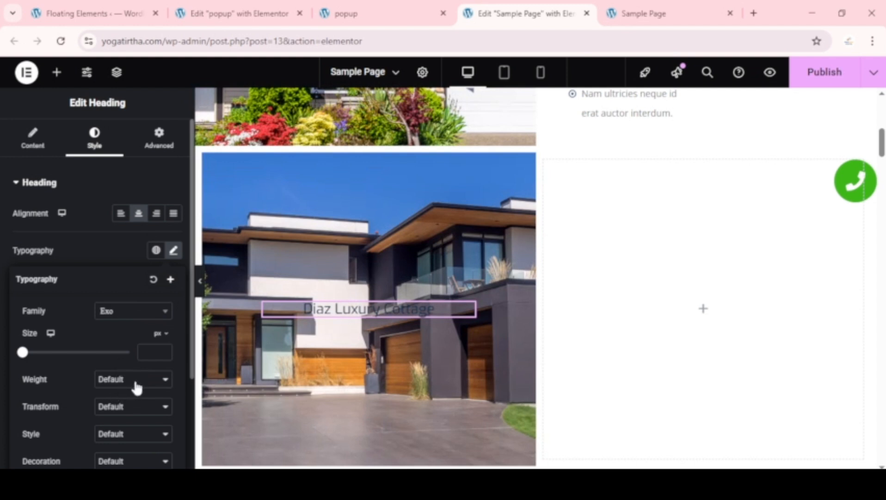
# - Set the new section's "Diaz Luxury Cottage" heading to weight 600 (Semi Bold) and size 25 px
pyautogui.click(133, 377)
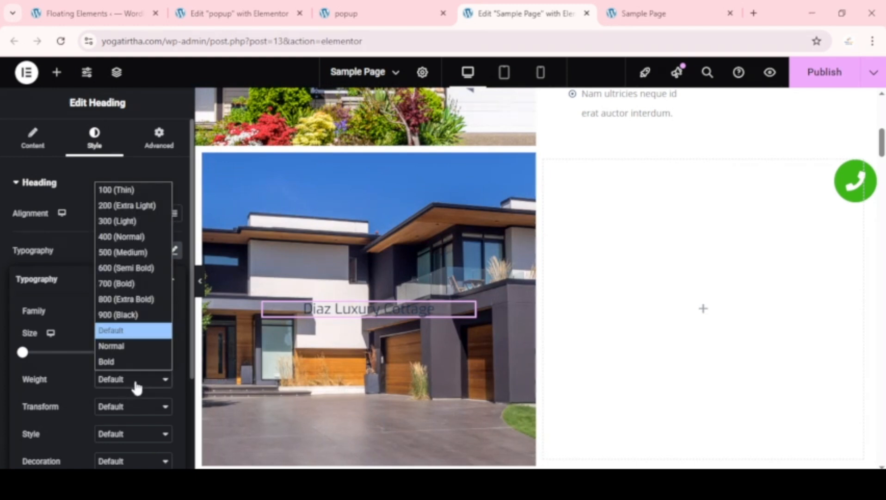
pyautogui.click(132, 273)
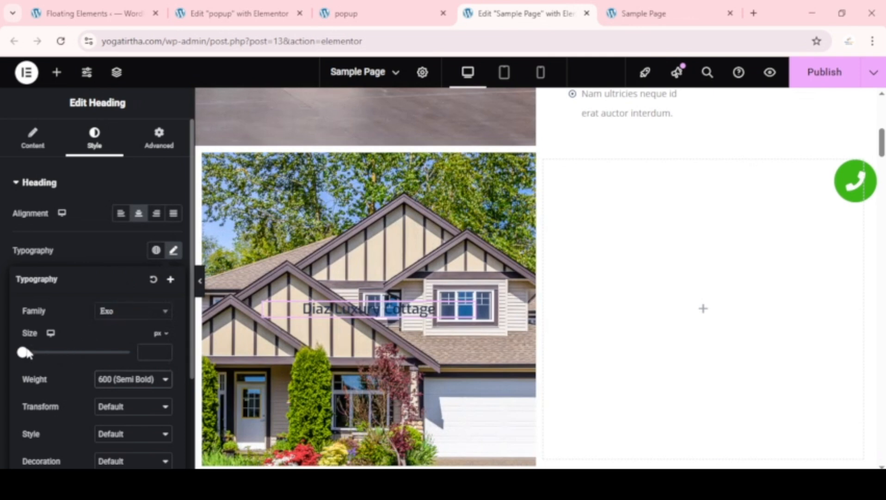
pyautogui.moveTo(23, 353); pyautogui.dragTo(35, 352)
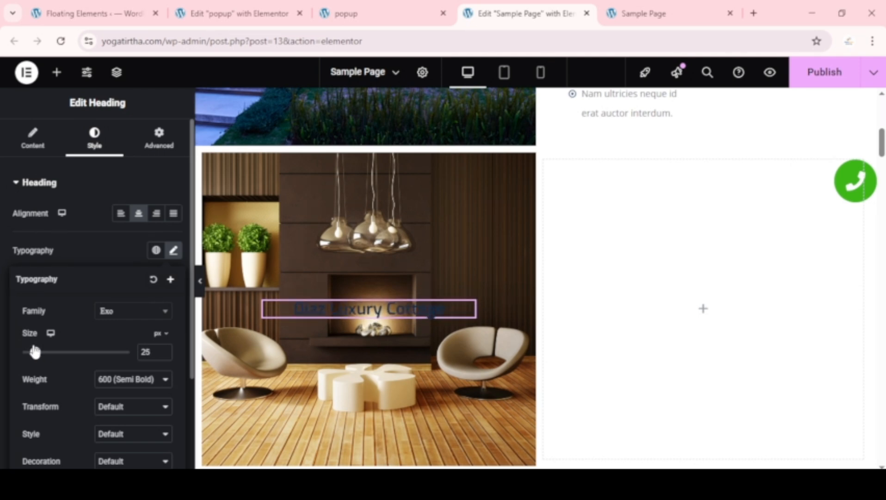
pyautogui.click(370, 311)
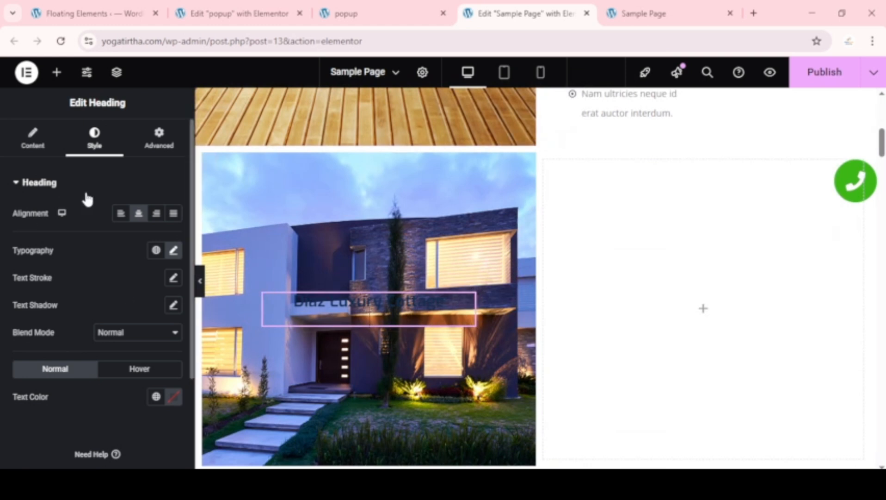
# - Set the text color of the new section's "Diaz Luxury Cottage" heading to white
pyautogui.click(174, 397)
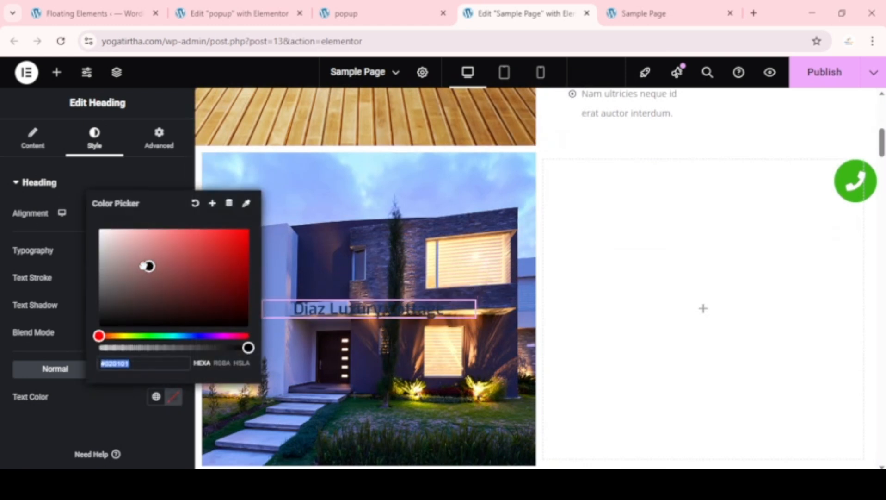
pyautogui.moveTo(144, 263); pyautogui.dragTo(68, 224)
pyautogui.click(100, 424)
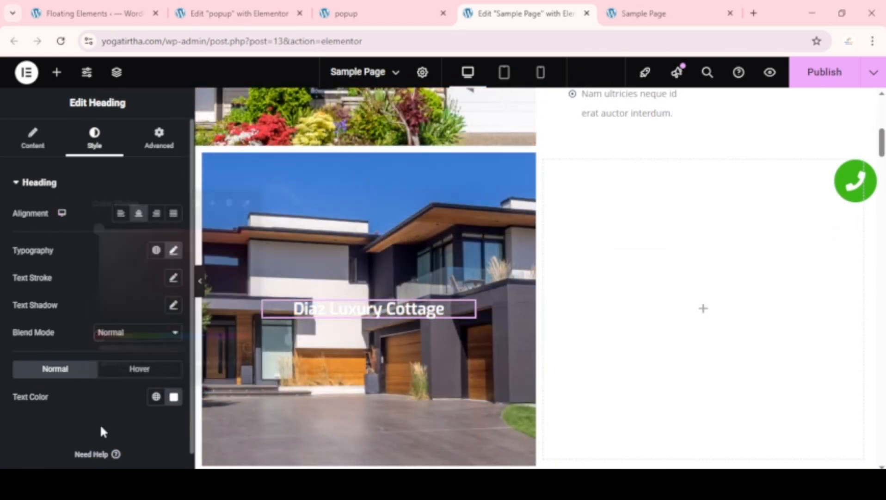
# - Add an Icon List widget below the slideshow column's heading and delete its second and third items
pyautogui.click(56, 72)
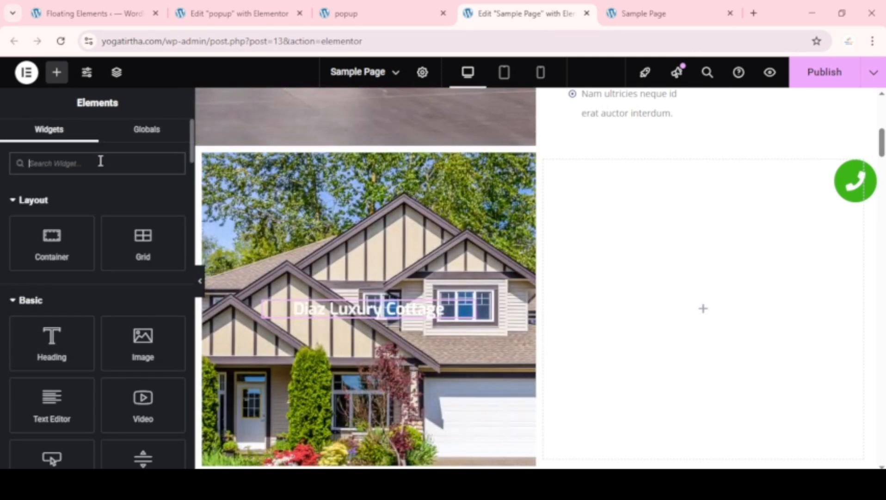
pyautogui.write('icon')
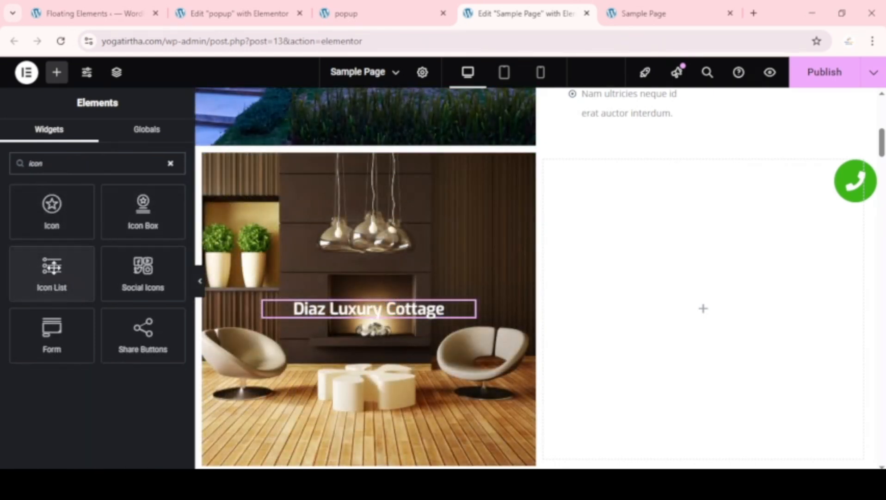
pyautogui.moveTo(51, 267); pyautogui.dragTo(374, 314)
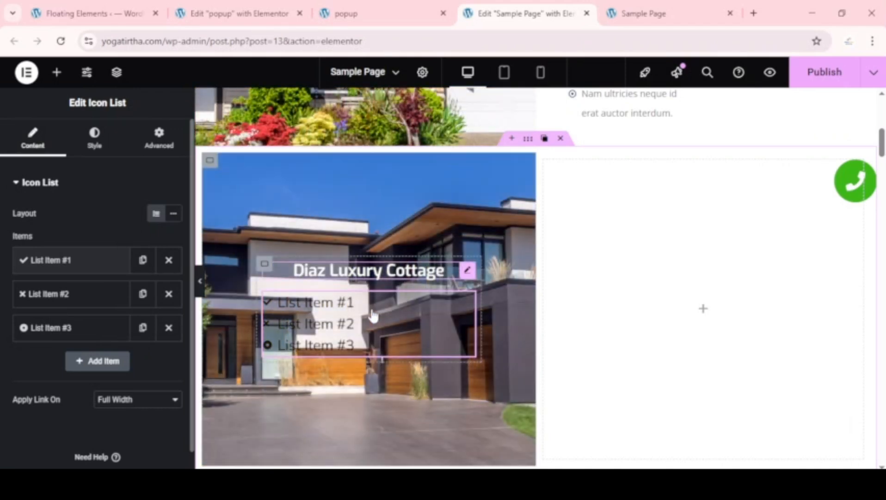
pyautogui.click(168, 328)
pyautogui.click(169, 295)
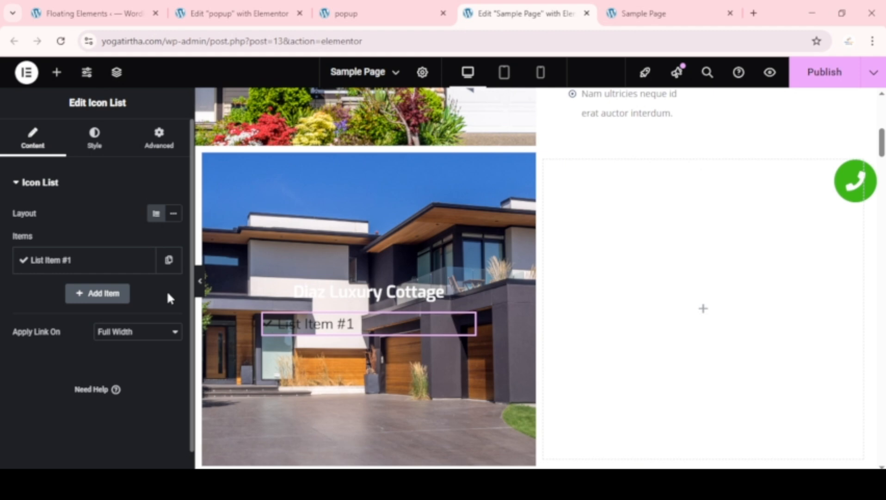
# - Replace the remaining icon list item's text with "Property Type: Cottage", following the hero's property details
pyautogui.scroll(7, 353, 332)
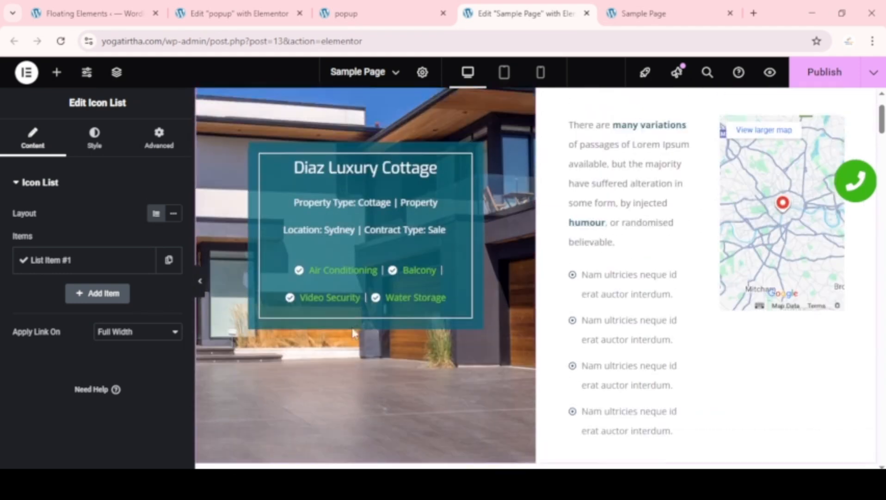
pyautogui.scroll(2, 353, 332)
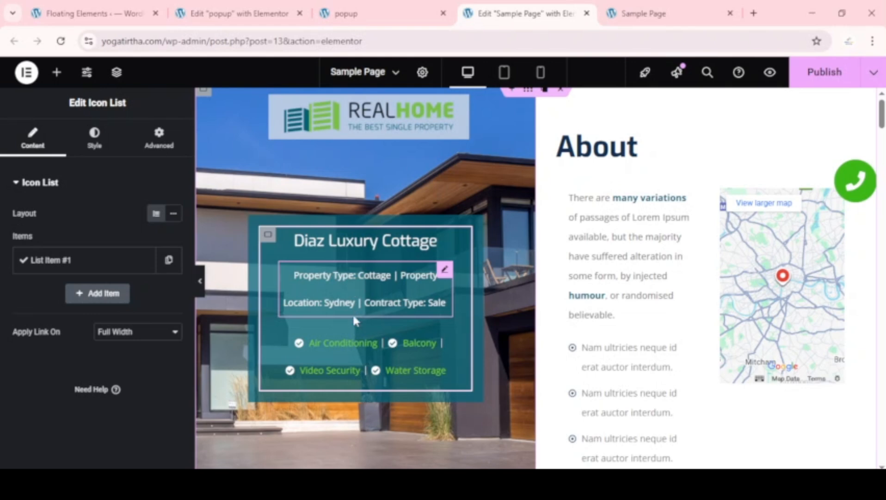
pyautogui.scroll(-8, 353, 313)
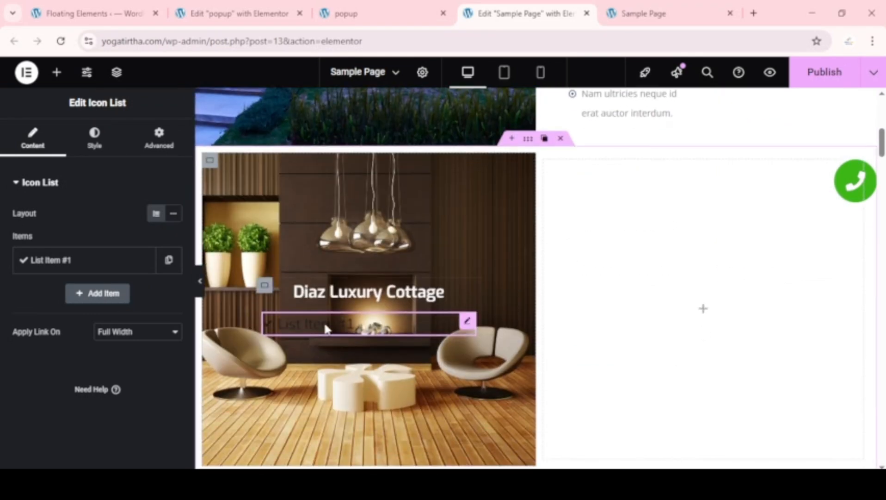
pyautogui.click(65, 261)
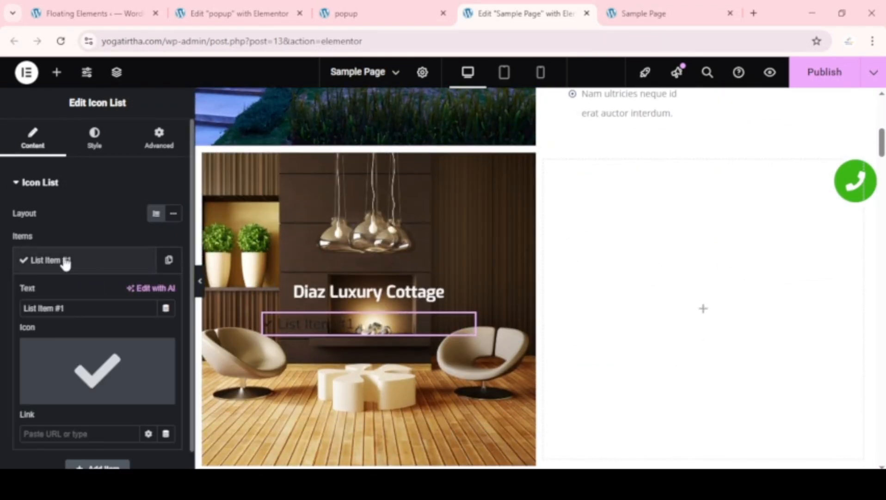
pyautogui.click(77, 306)
pyautogui.hotkey('ctrl', 'a')
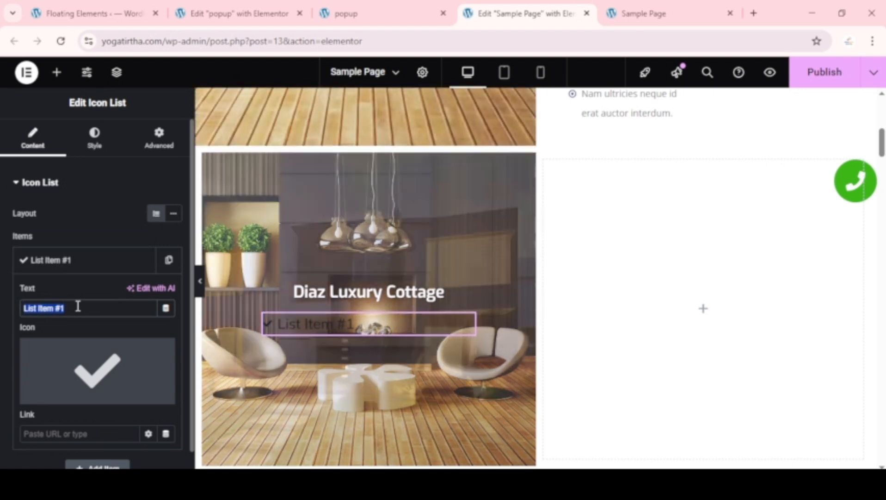
pyautogui.write('P')
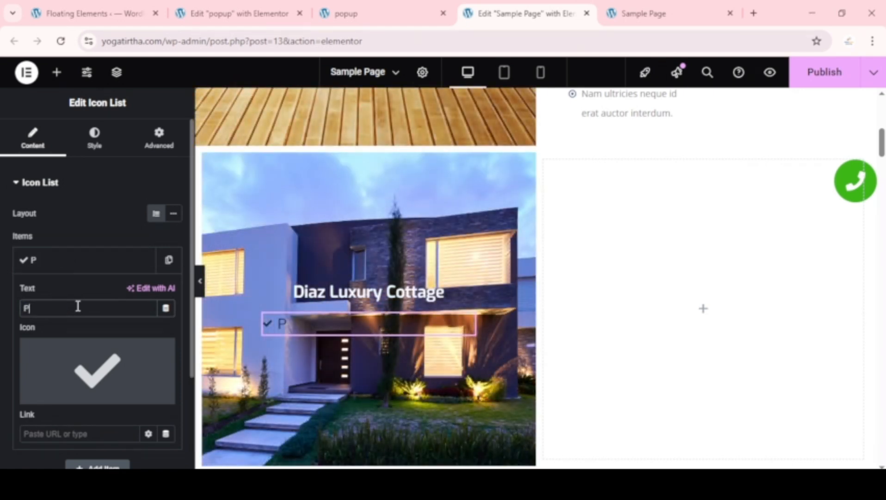
pyautogui.write('ropert')
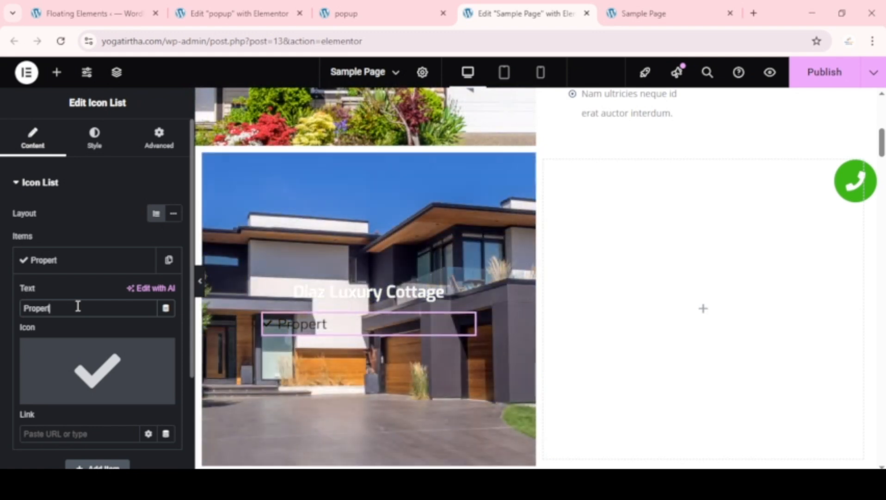
pyautogui.write('y')
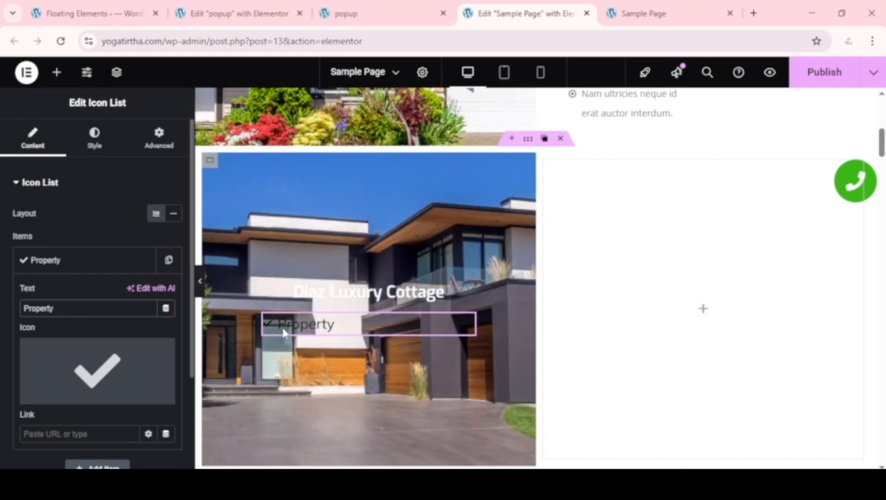
pyautogui.scroll(4, 285, 329)
pyautogui.scroll(-2, 299, 334)
pyautogui.scroll(3, 300, 333)
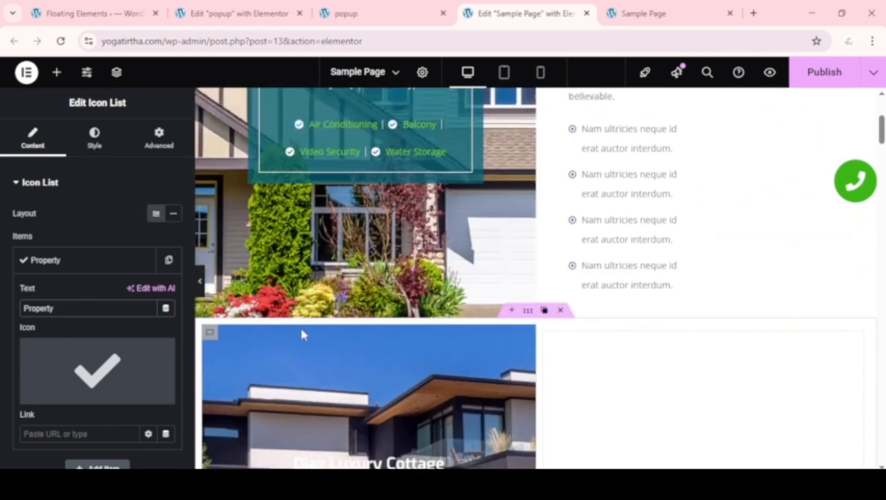
pyautogui.scroll(-5, 300, 333)
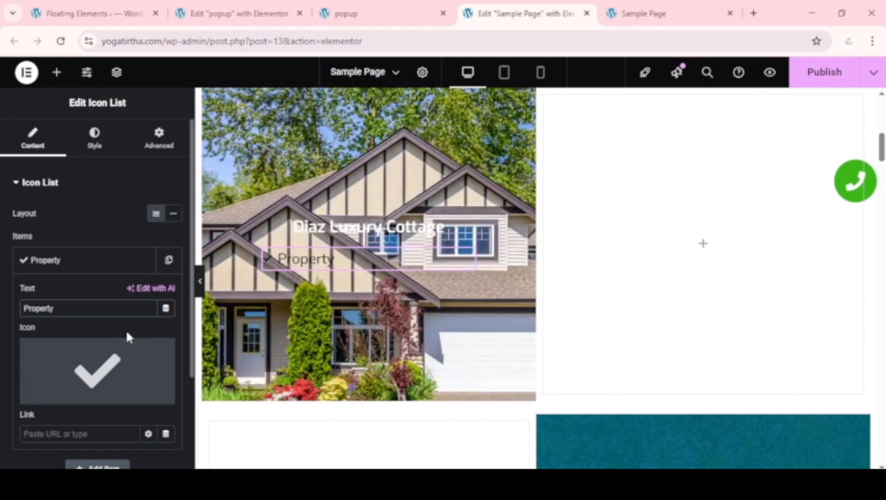
pyautogui.write('Type')
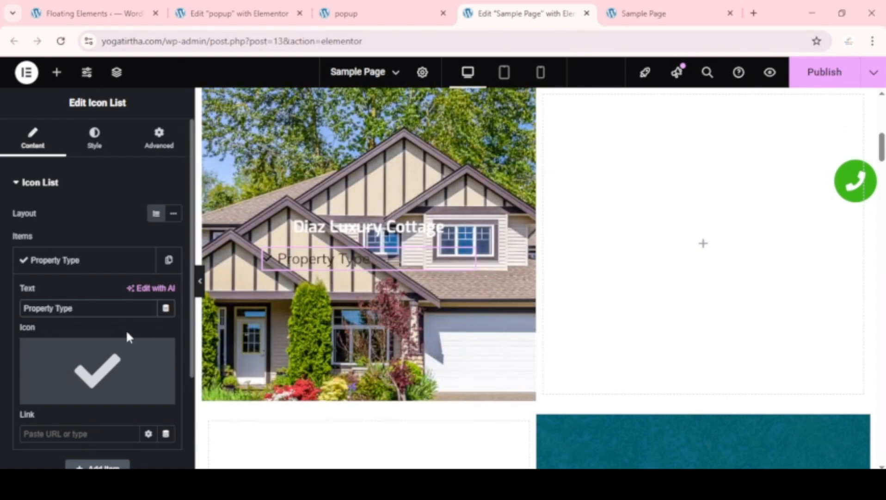
pyautogui.write(': ')
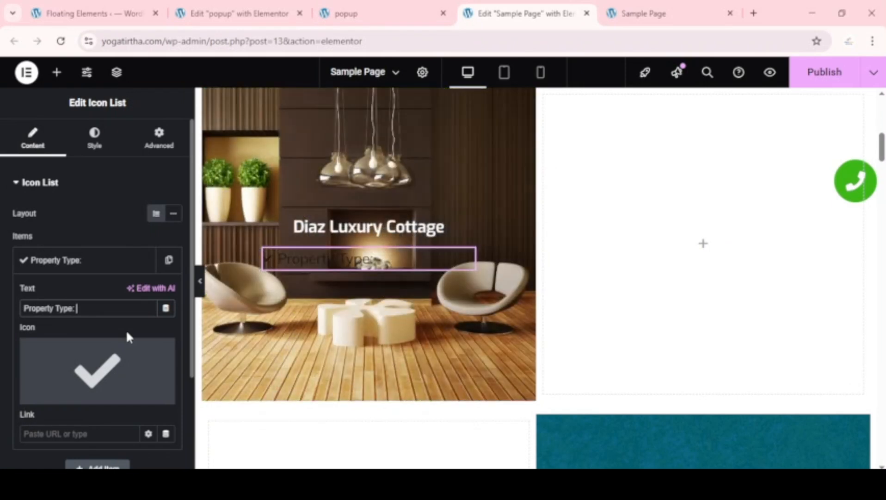
pyautogui.write('Cottage')
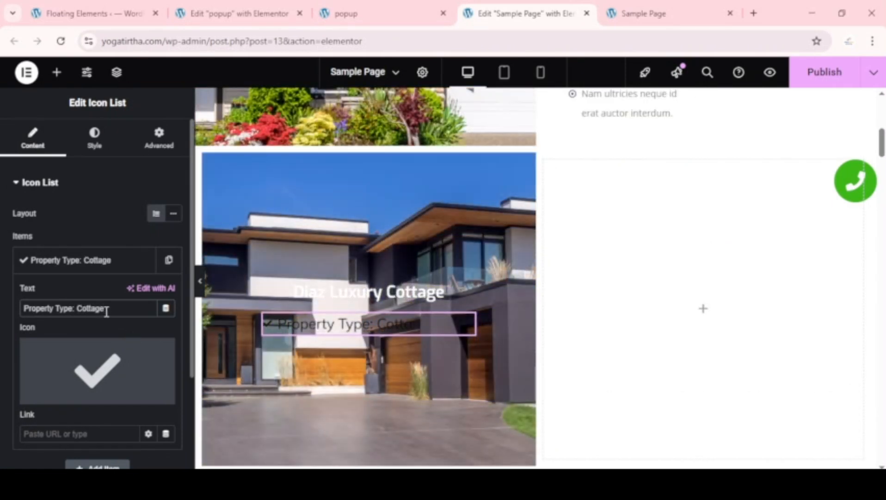
pyautogui.click(70, 260)
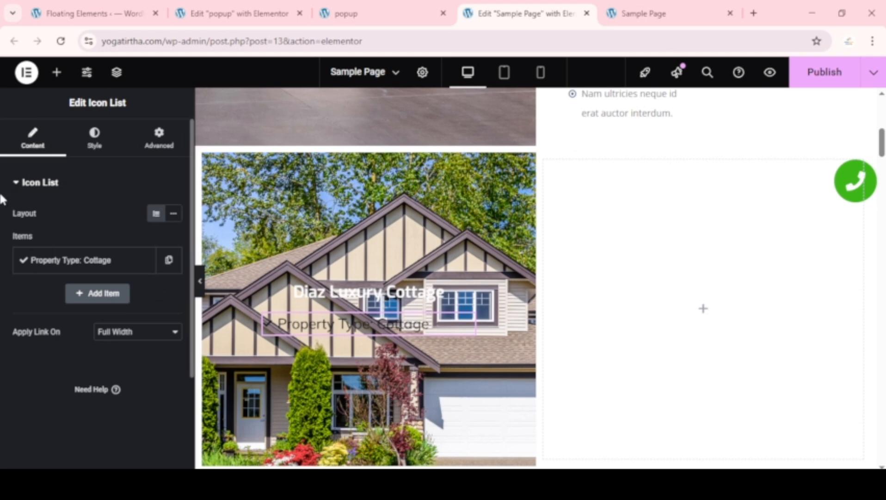
# - Set the icon list's text typography to Open Sans, 14 px, weight 400 (Normal)
pyautogui.click(92, 149)
pyautogui.click(51, 368)
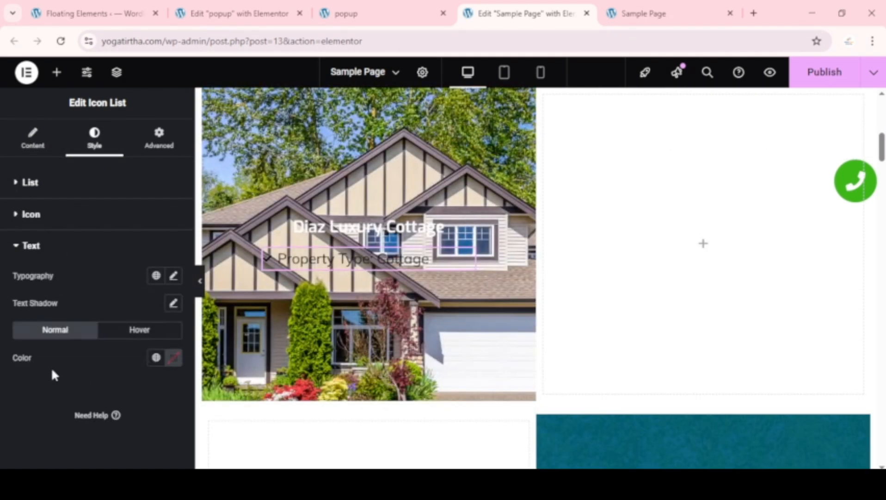
pyautogui.click(174, 276)
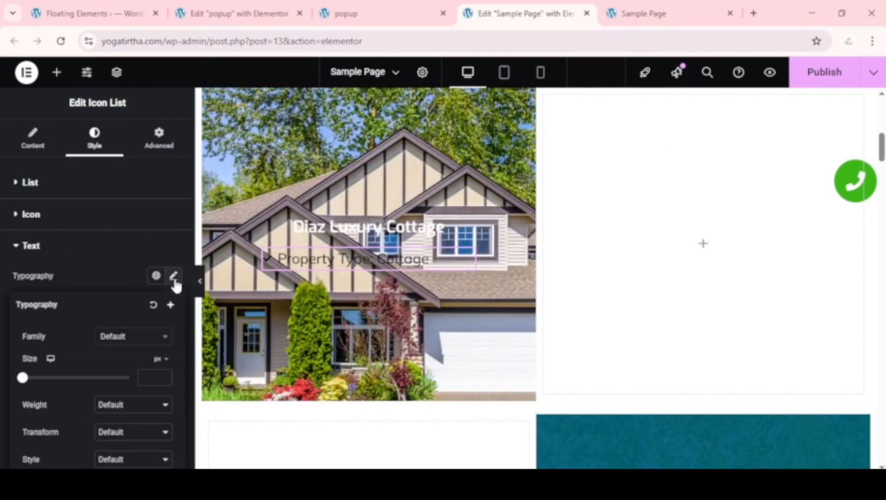
pyautogui.click(137, 336)
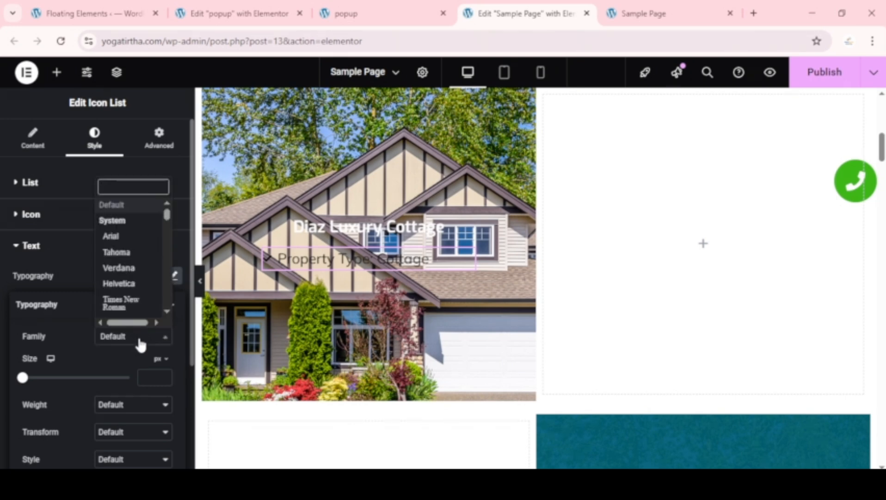
pyautogui.write('open')
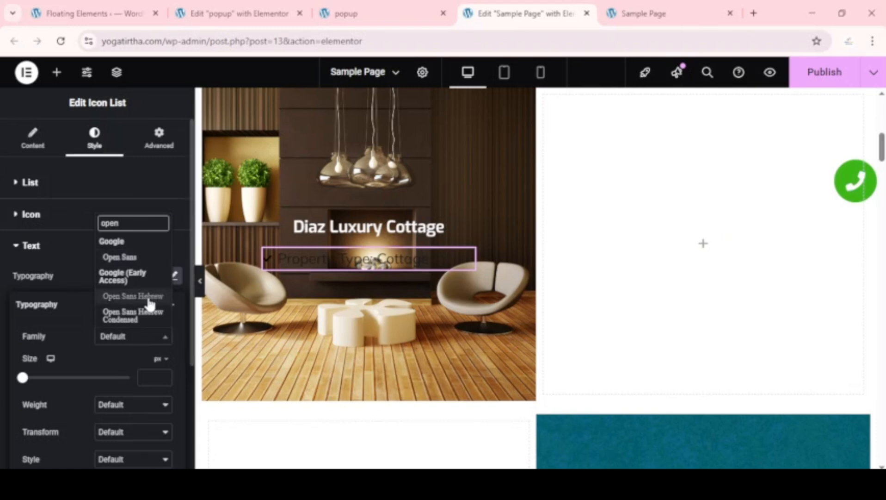
pyautogui.click(139, 257)
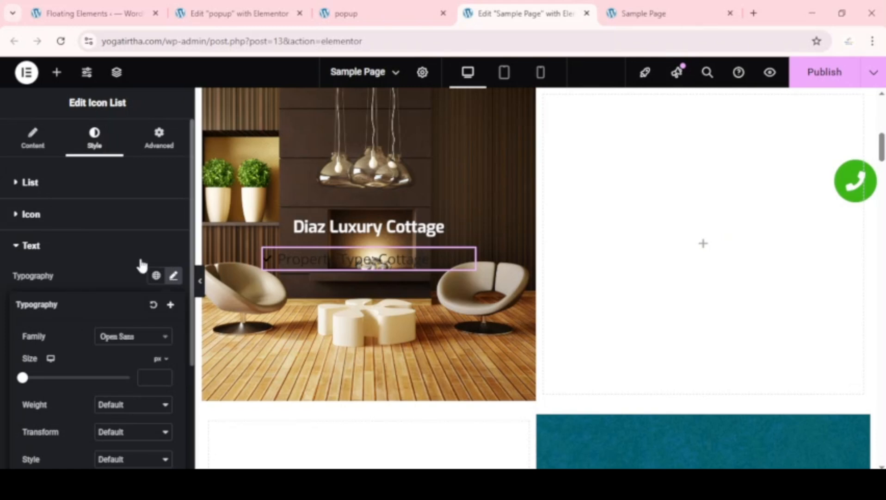
pyautogui.click(151, 379)
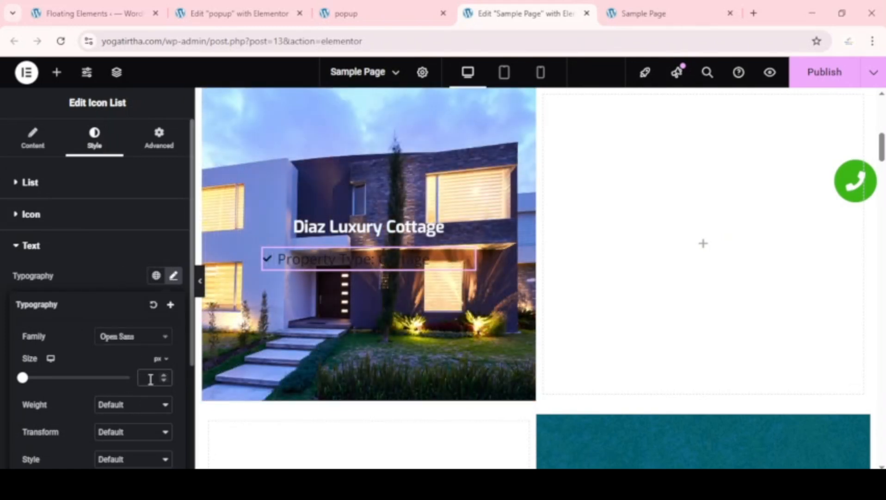
pyautogui.write('14')
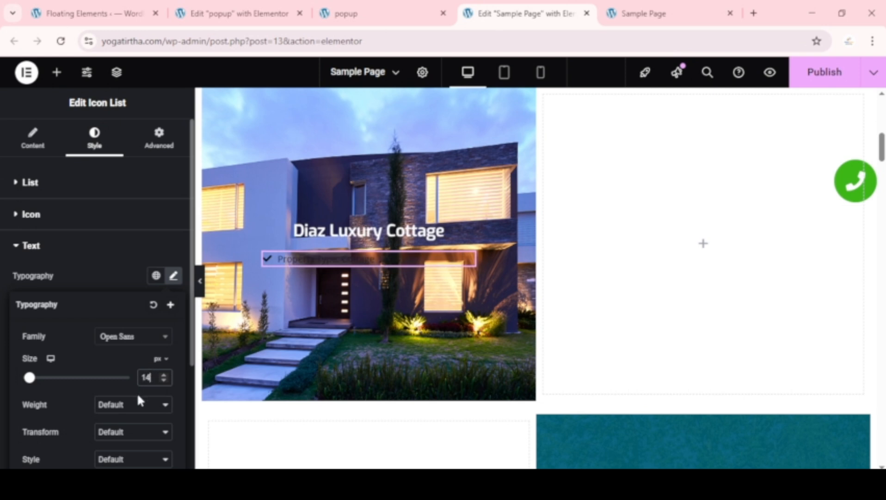
pyautogui.click(134, 409)
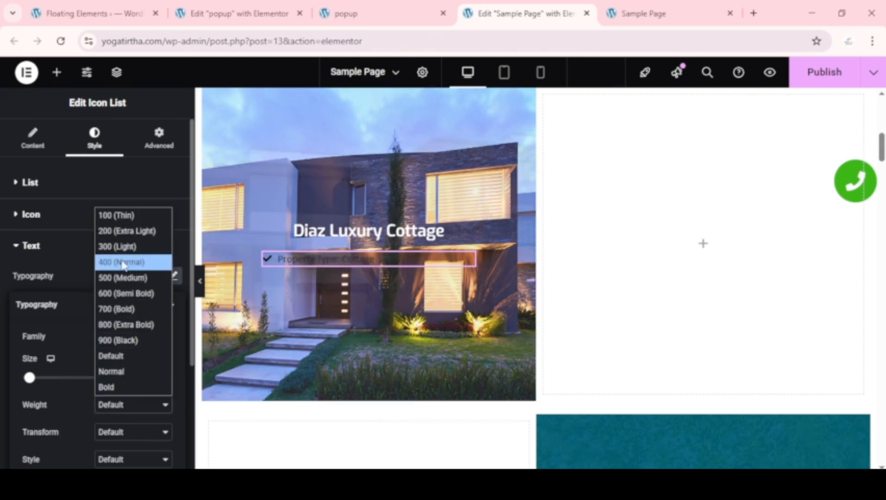
pyautogui.click(120, 260)
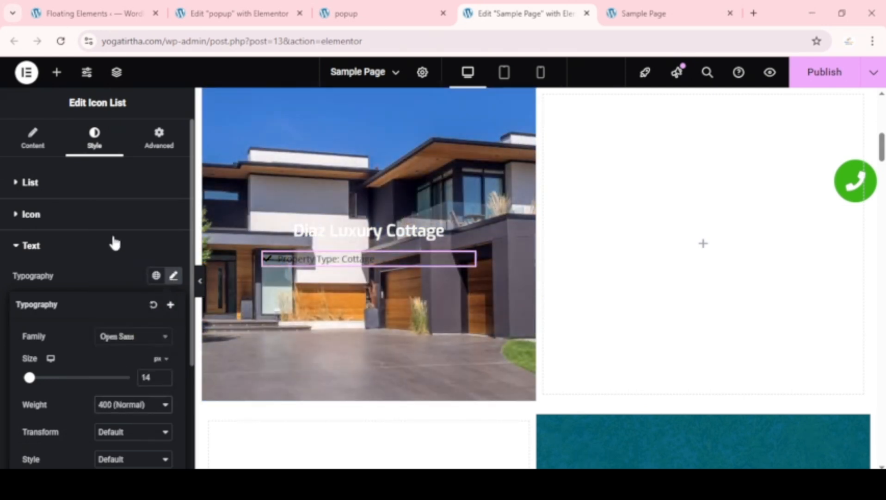
pyautogui.click(40, 249)
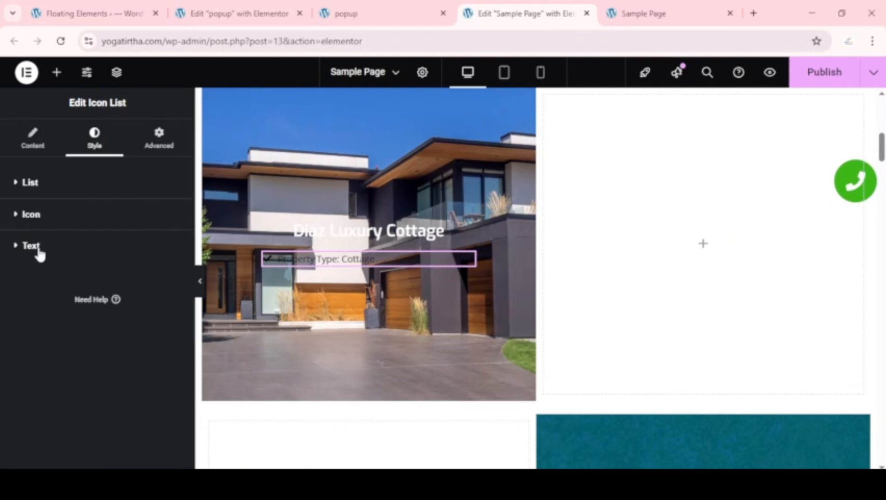
pyautogui.click(40, 252)
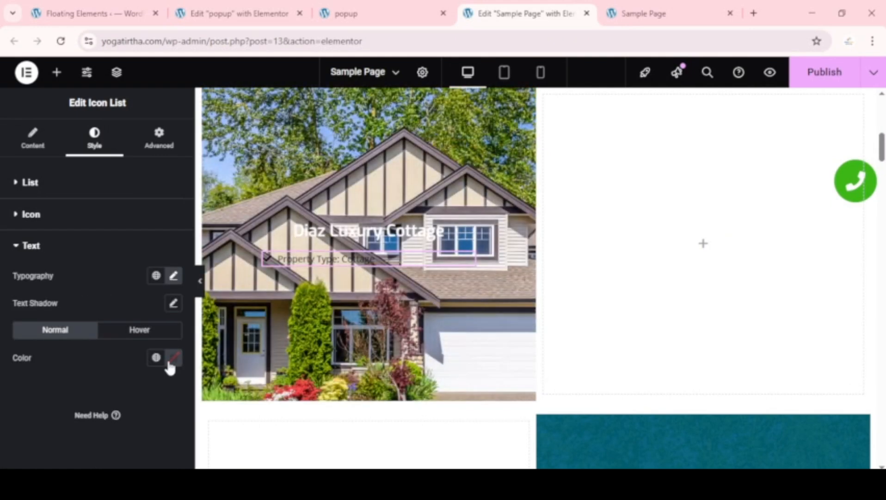
# - Set the text color of the slideshow column's icon list to white (#FFFFFF)
pyautogui.click(174, 359)
pyautogui.moveTo(133, 240); pyautogui.dragTo(85, 174)
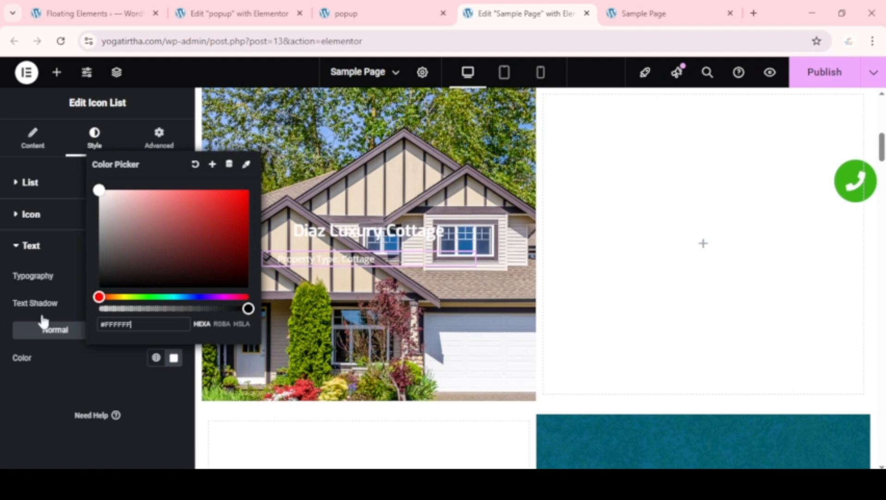
pyautogui.click(62, 384)
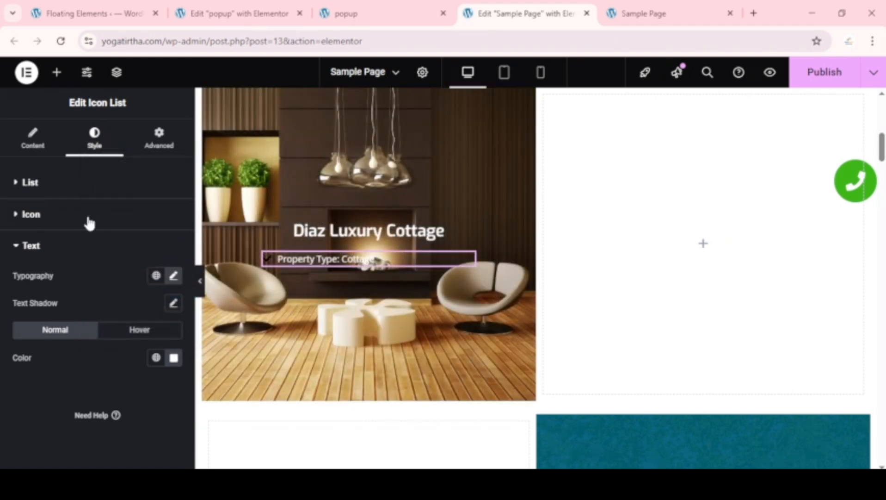
# - Remove the check icon from the "Property Type: Cottage" list item
pyautogui.click(33, 145)
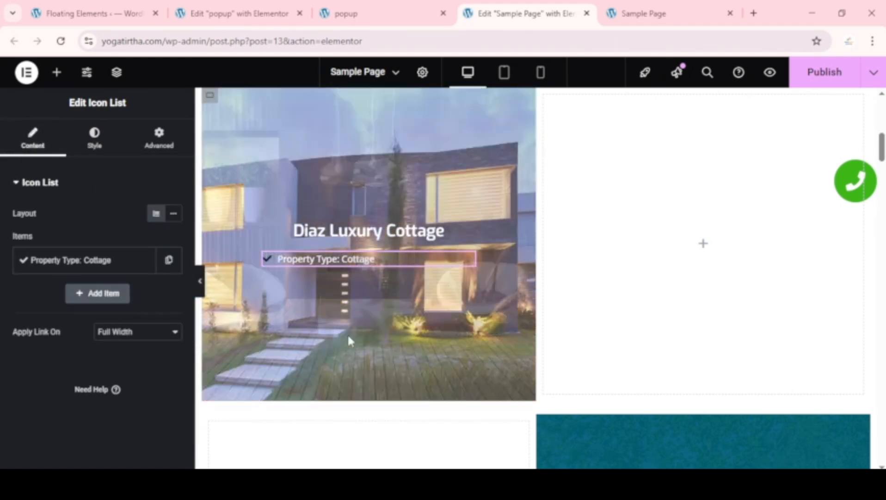
pyautogui.scroll(6, 347, 335)
pyautogui.scroll(-6, 347, 335)
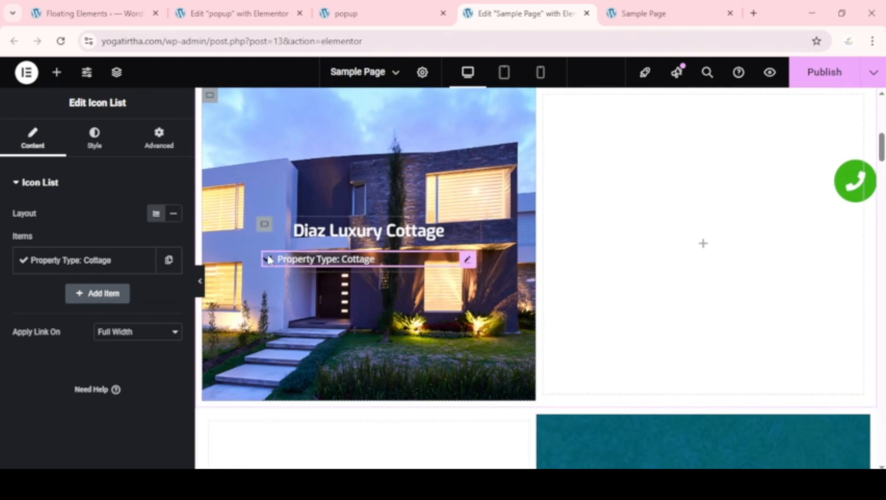
pyautogui.click(126, 270)
pyautogui.click(158, 348)
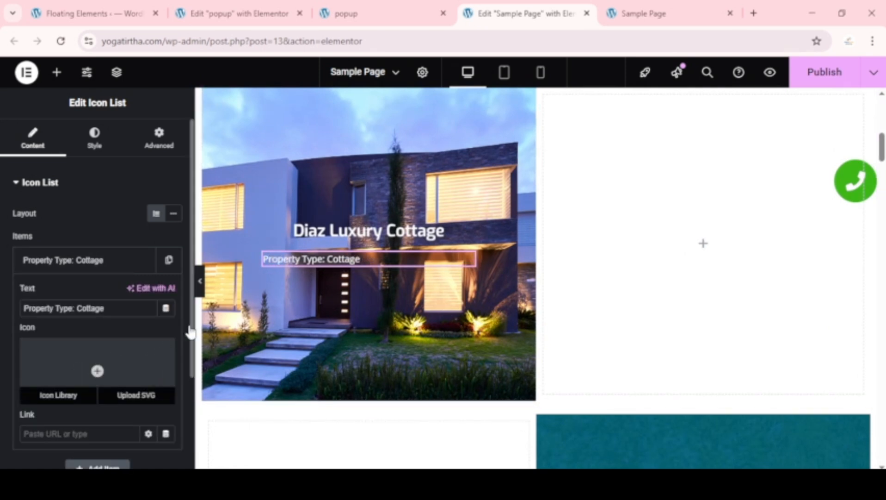
pyautogui.click(79, 259)
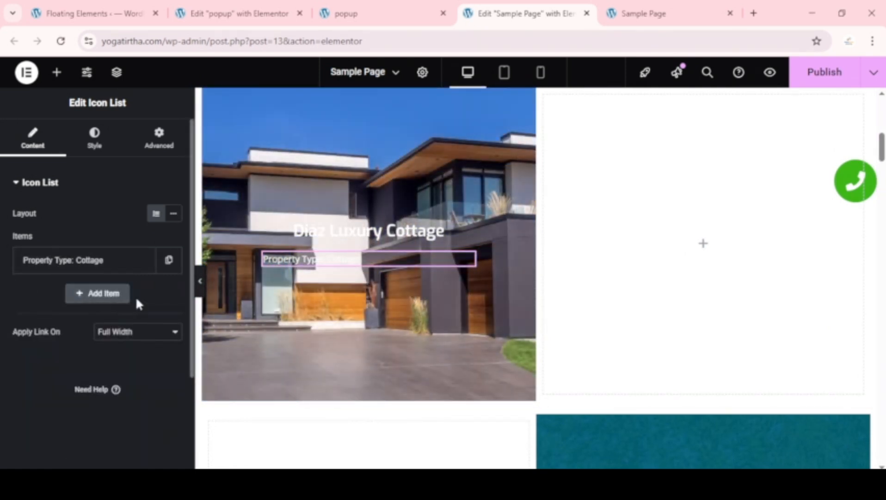
# - Duplicate the "Property Type: Cottage" item twice and set the icon list's layout to Inline, following the hero's property details
pyautogui.click(168, 260)
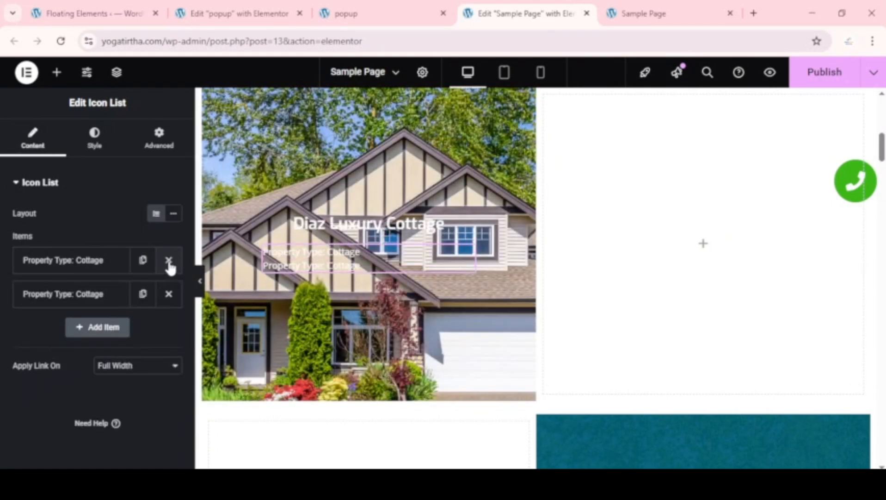
pyautogui.click(144, 297)
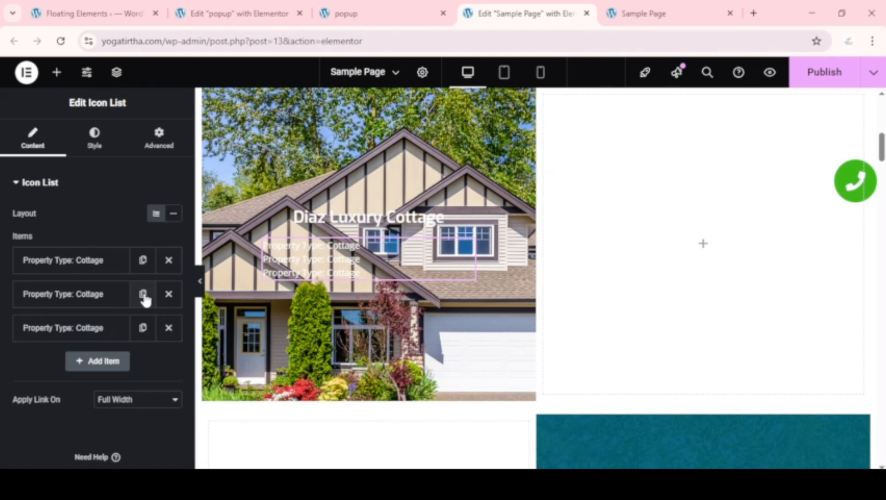
pyautogui.scroll(7, 457, 358)
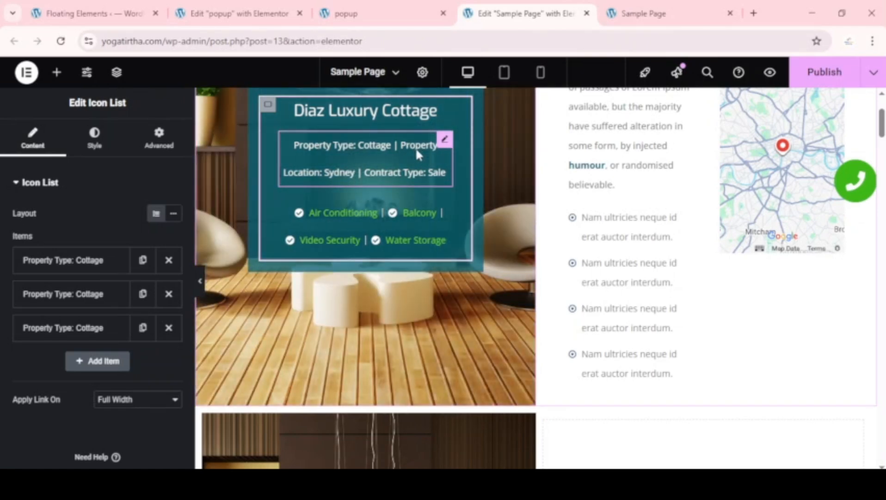
pyautogui.scroll(-3, 430, 300)
pyautogui.scroll(-5, 431, 300)
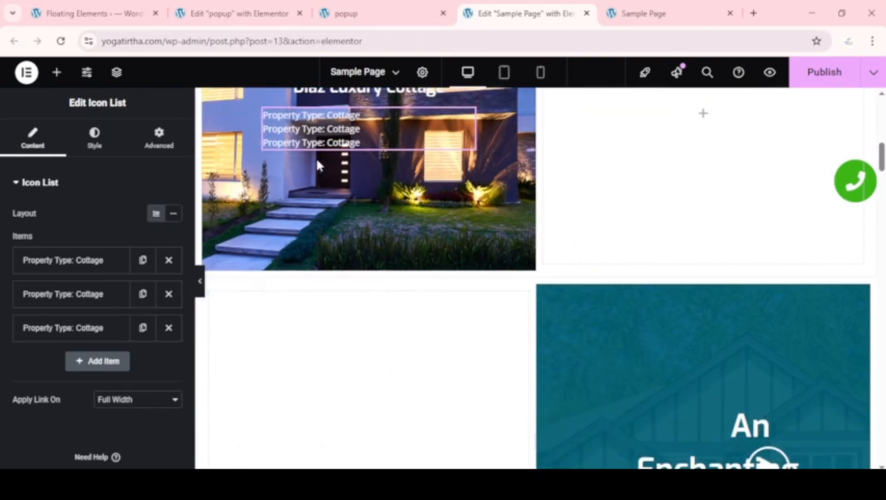
pyautogui.scroll(1, 316, 157)
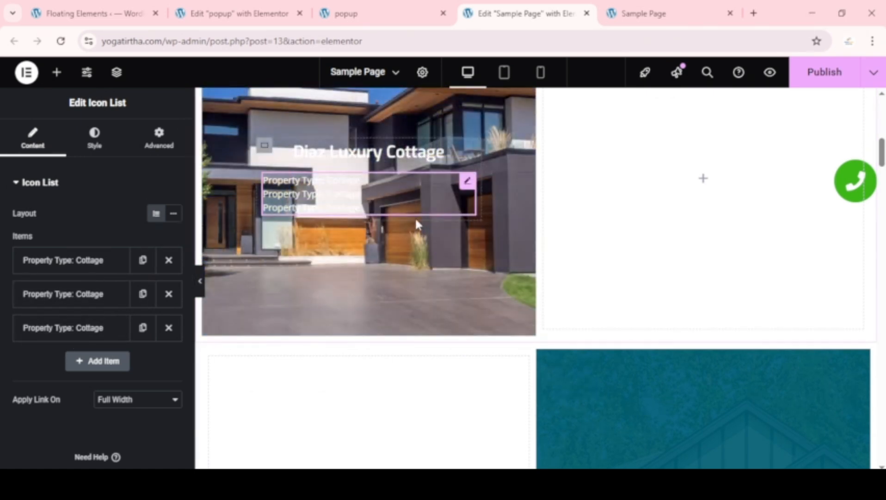
pyautogui.scroll(8, 415, 217)
pyautogui.scroll(-1, 367, 263)
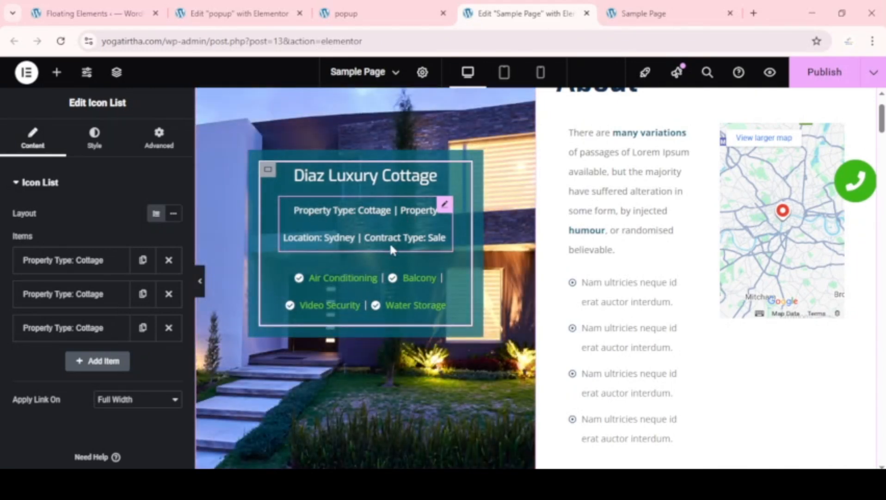
pyautogui.scroll(-5, 397, 236)
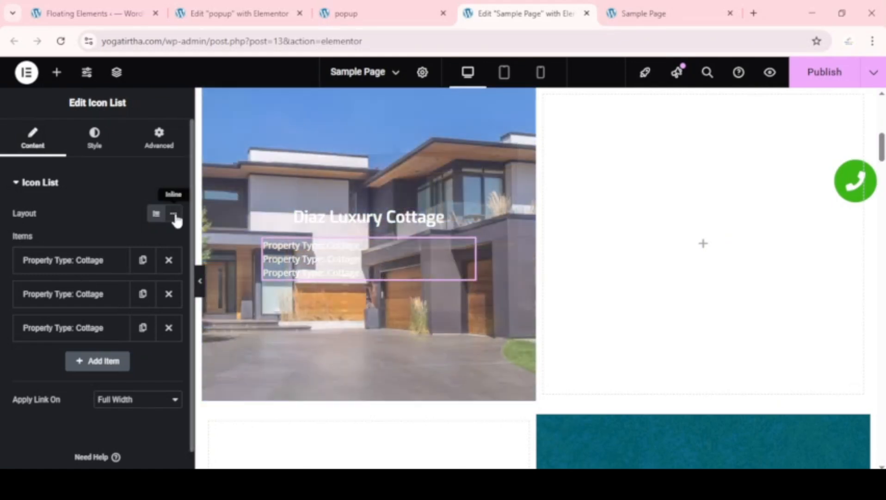
pyautogui.click(176, 215)
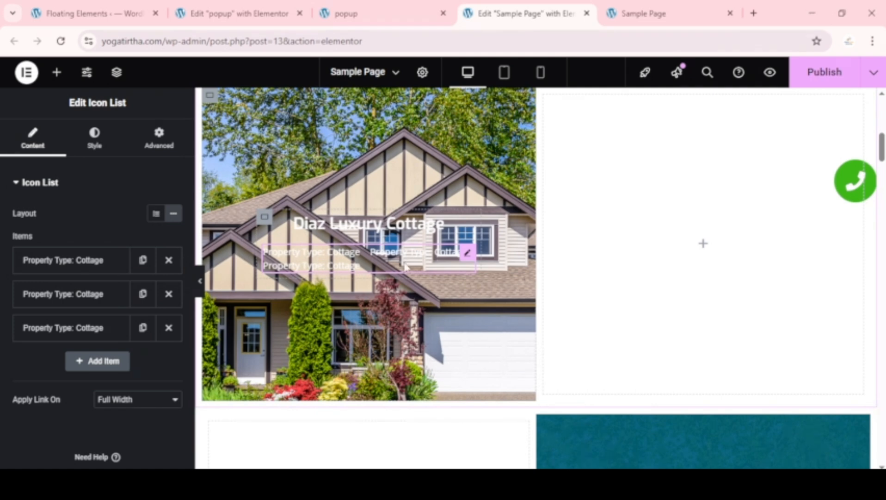
# - Duplicate the whole icon list widget to make a second list below it, like the hero's amenities list
pyautogui.scroll(5, 394, 213)
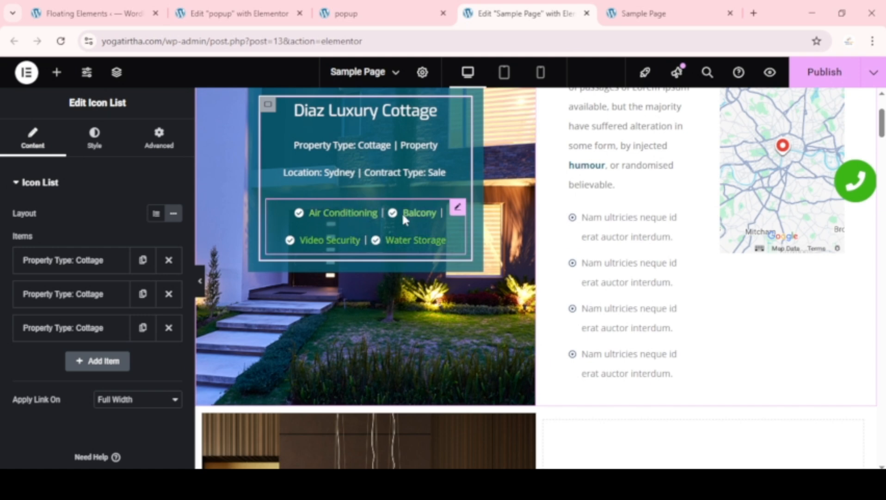
pyautogui.scroll(-5, 383, 225)
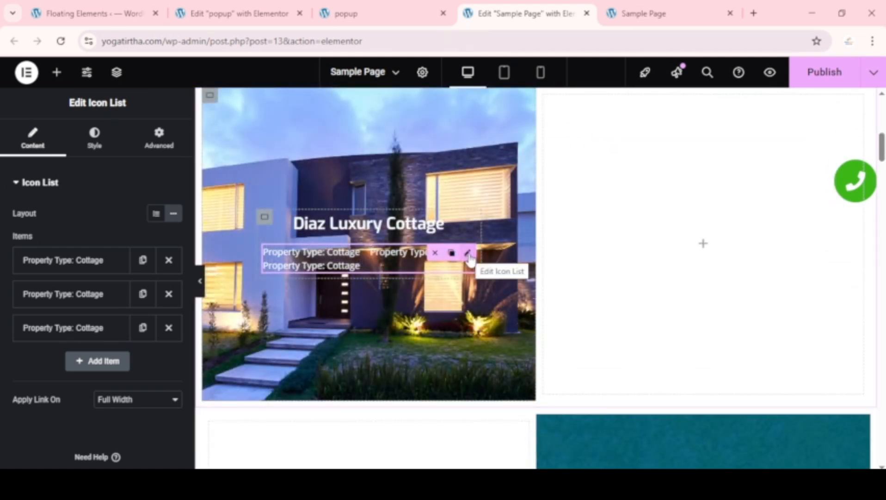
pyautogui.rightClick(469, 259)
pyautogui.click(490, 233)
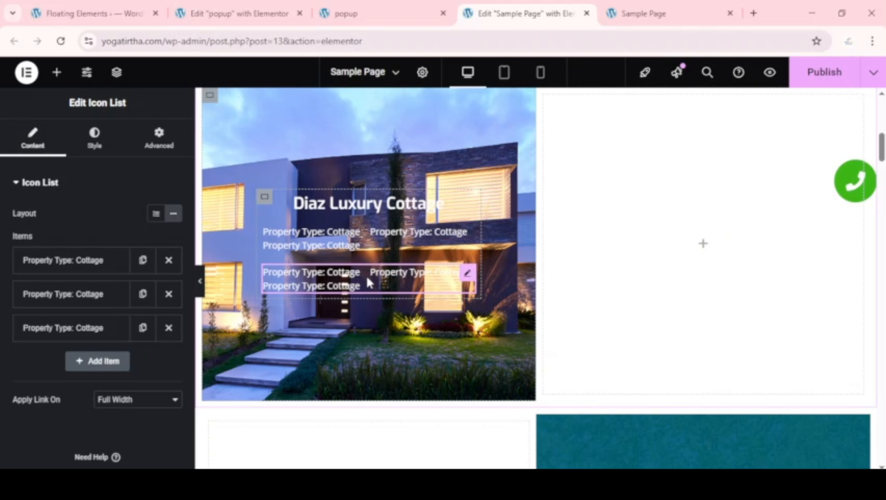
# - Give the container around the heading and icon lists a semi-transparent teal classic background color, #046474C7, matching the hero's overlay box
pyautogui.click(264, 197)
pyautogui.scroll(5, 369, 224)
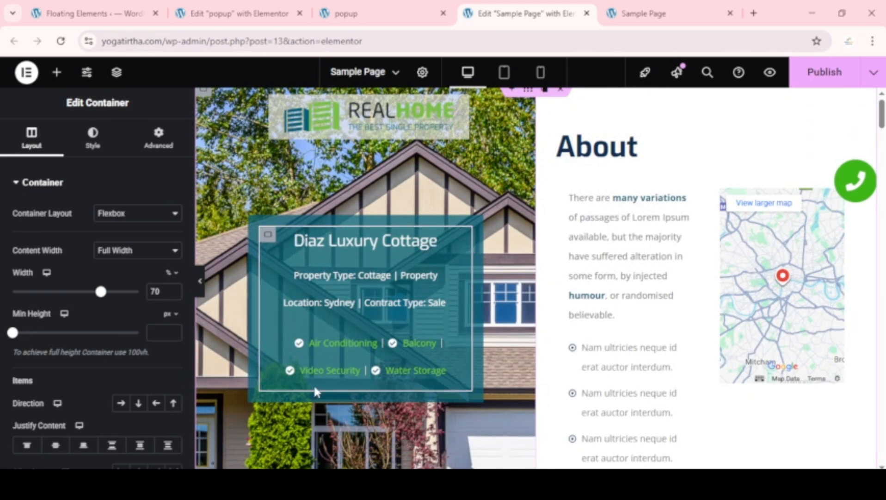
pyautogui.scroll(-5, 451, 237)
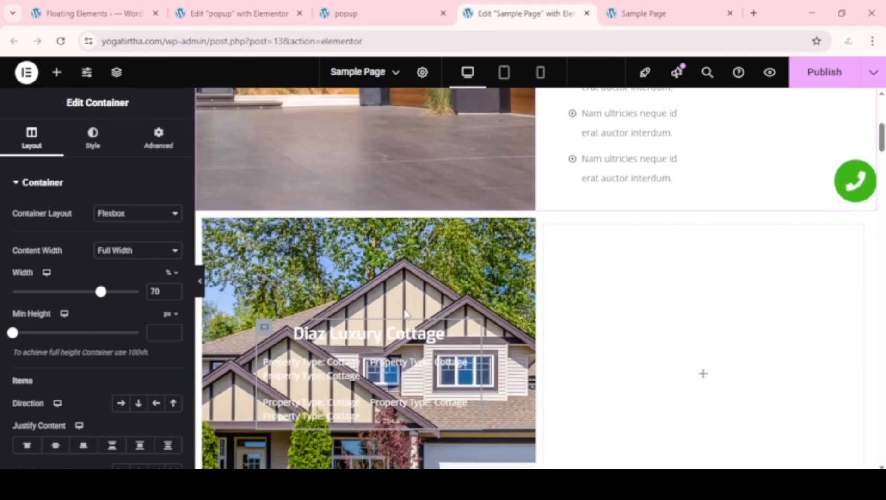
pyautogui.scroll(-2, 405, 316)
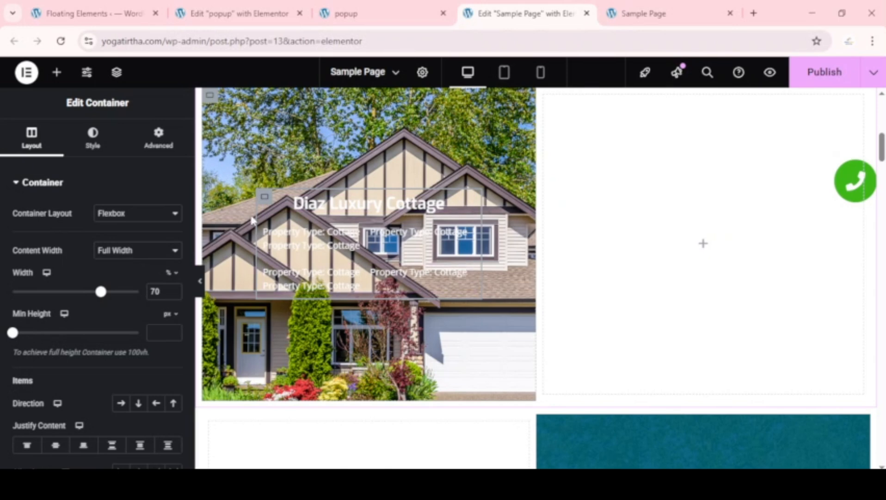
pyautogui.click(93, 141)
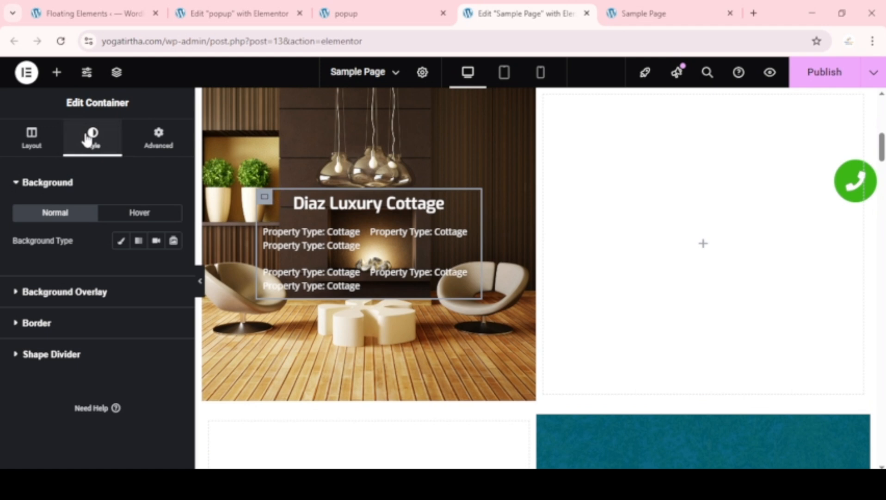
pyautogui.click(122, 241)
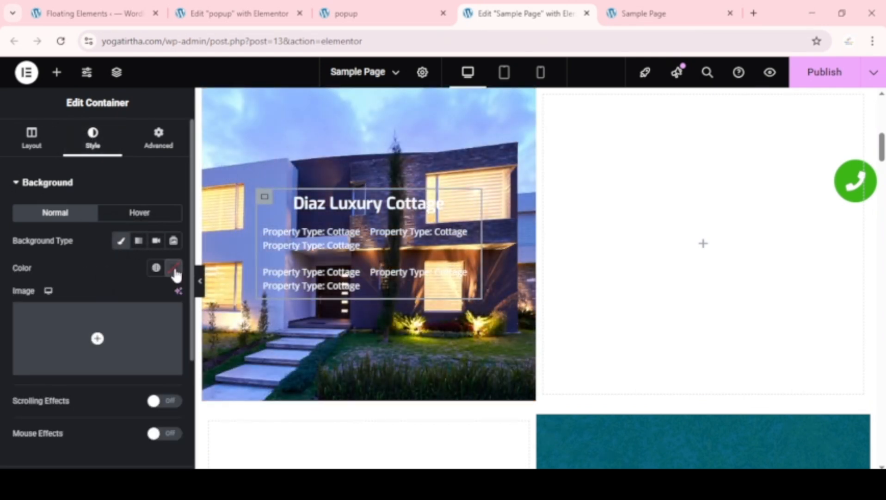
pyautogui.click(174, 269)
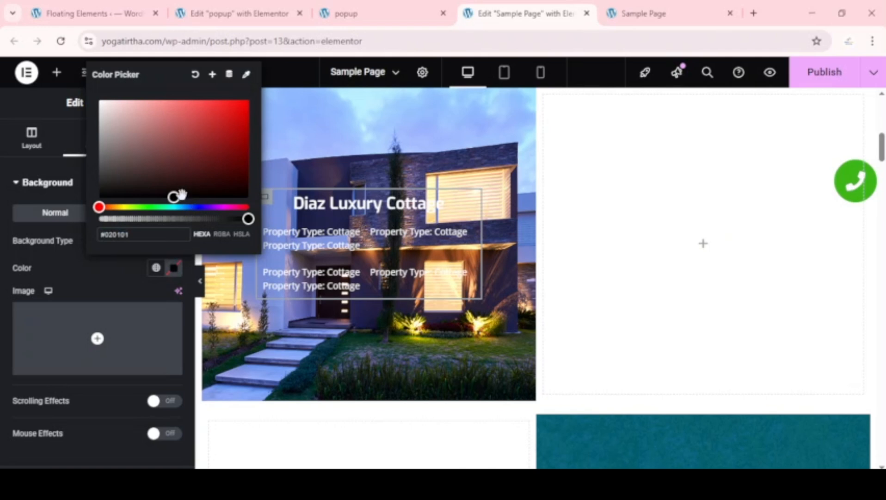
pyautogui.click(234, 142)
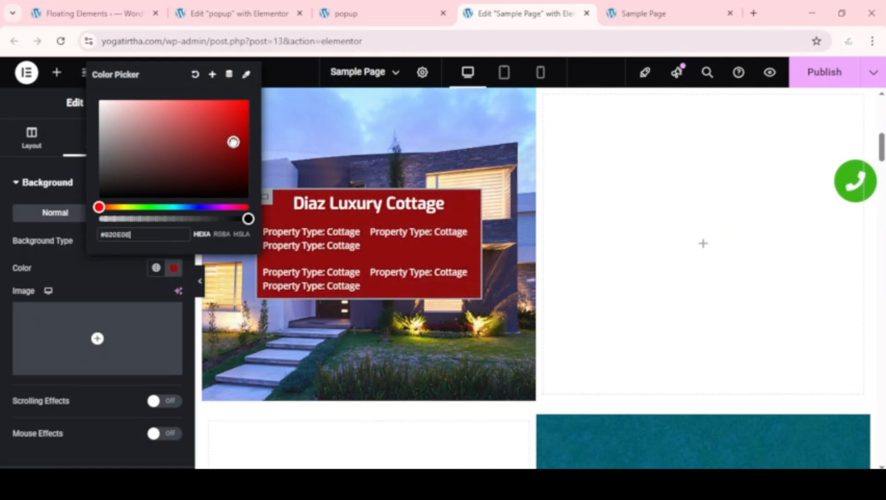
pyautogui.click(242, 129)
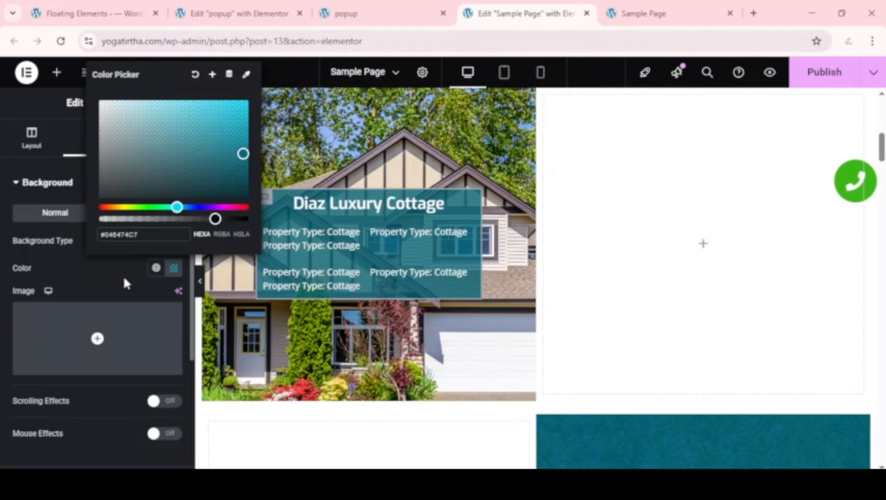
pyautogui.click(123, 275)
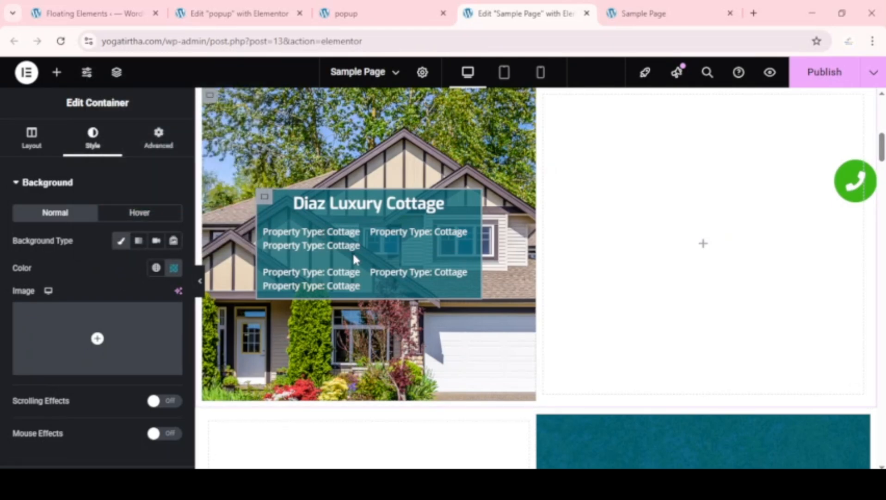
# - Add a box shadow to the property details container with the color #046474C7, following the hero's overlay box
pyautogui.scroll(10, 352, 251)
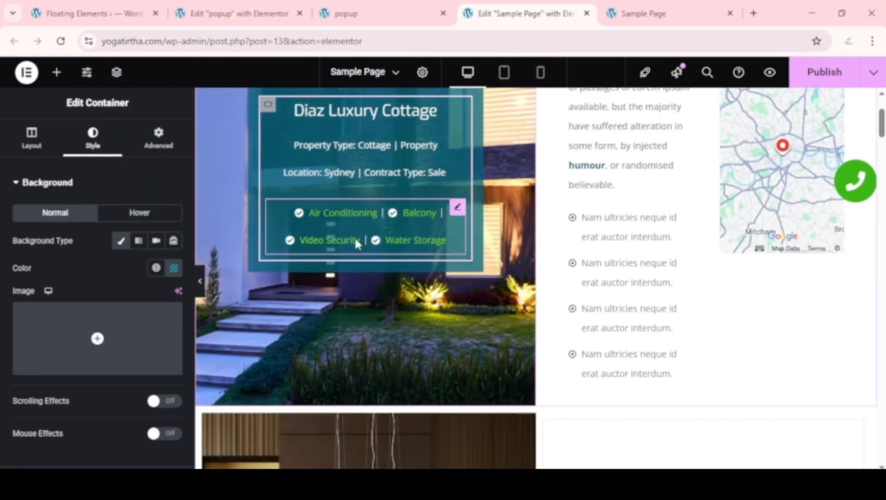
pyautogui.scroll(2, 357, 243)
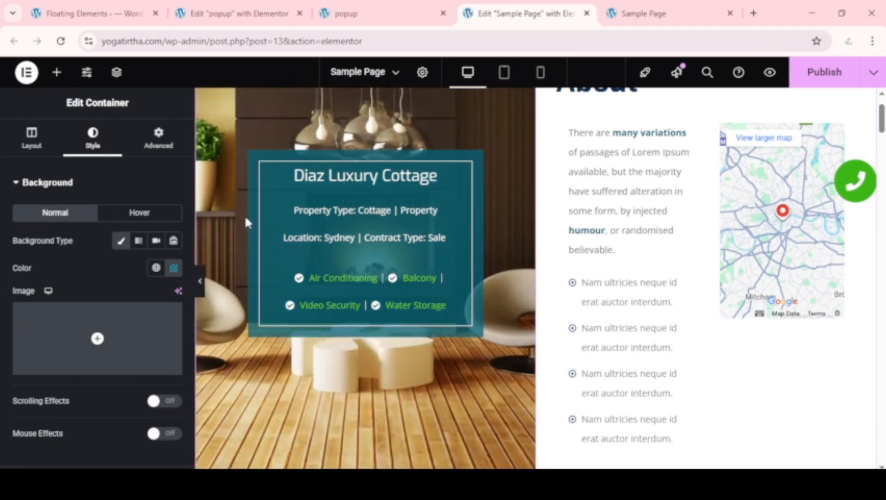
pyautogui.scroll(-8, 393, 250)
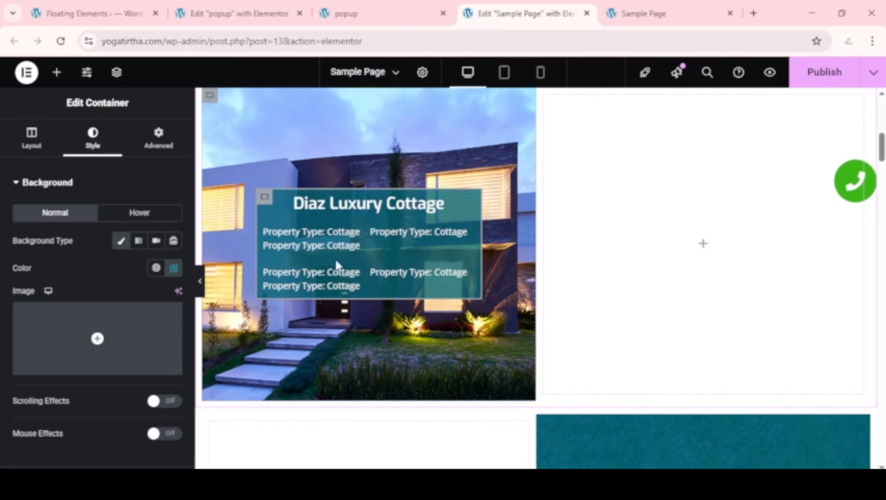
pyautogui.scroll(-4, 108, 342)
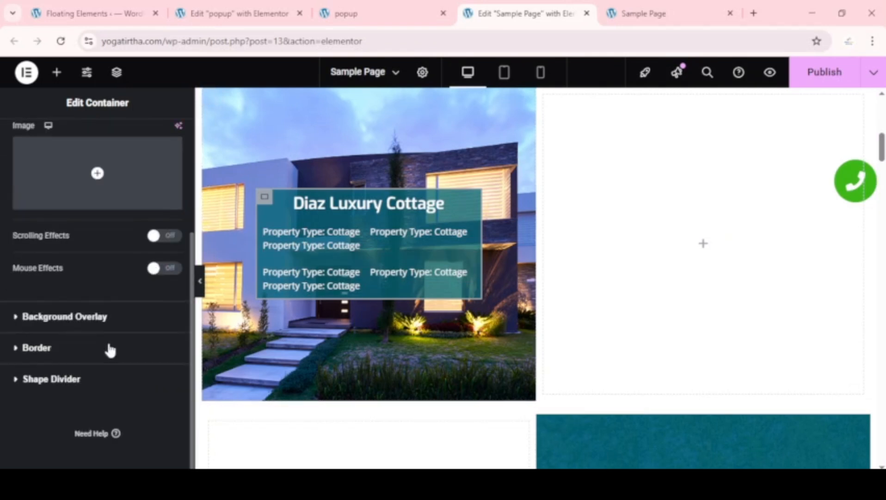
pyautogui.click(52, 347)
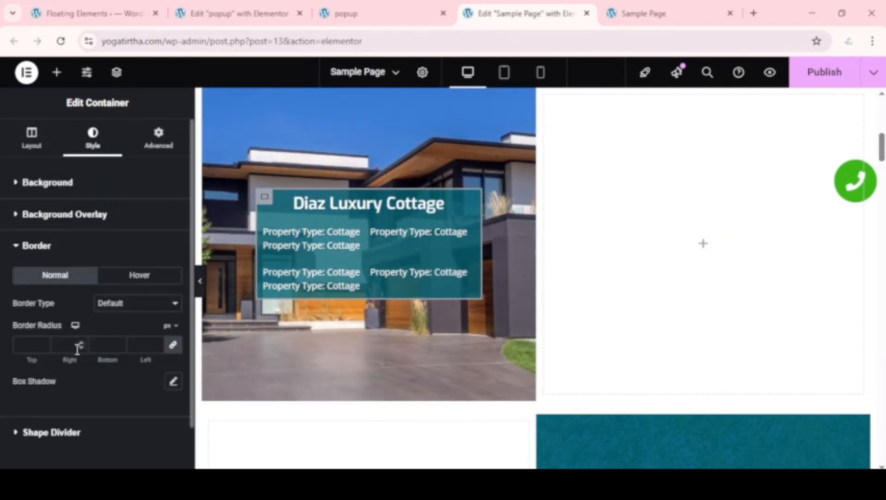
pyautogui.scroll(-1, 101, 354)
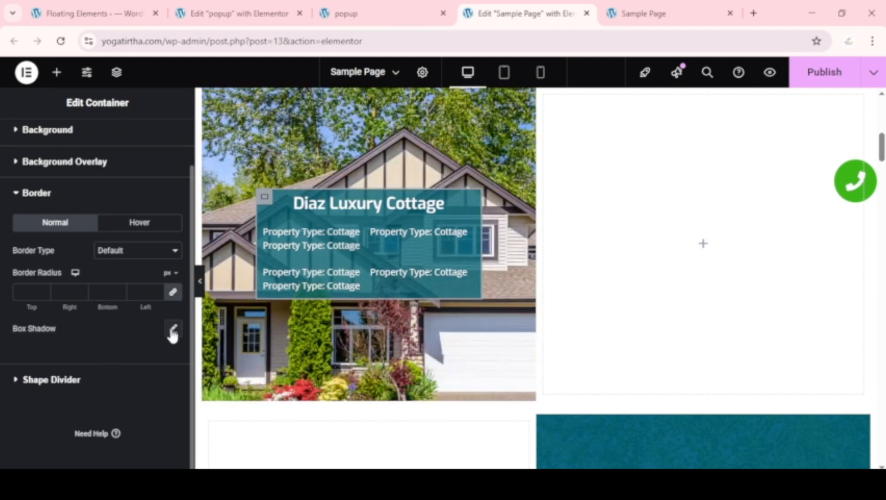
pyautogui.click(173, 332)
pyautogui.click(164, 363)
pyautogui.click(154, 336)
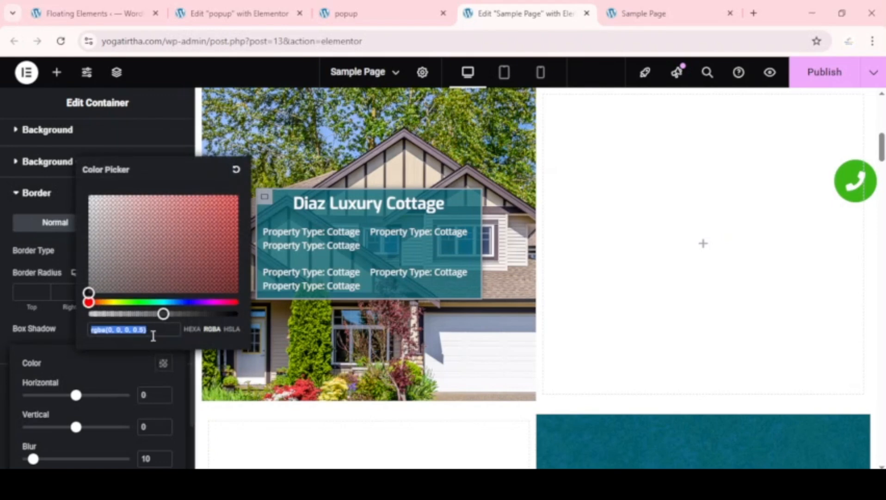
pyautogui.moveTo(163, 314); pyautogui.dragTo(200, 314)
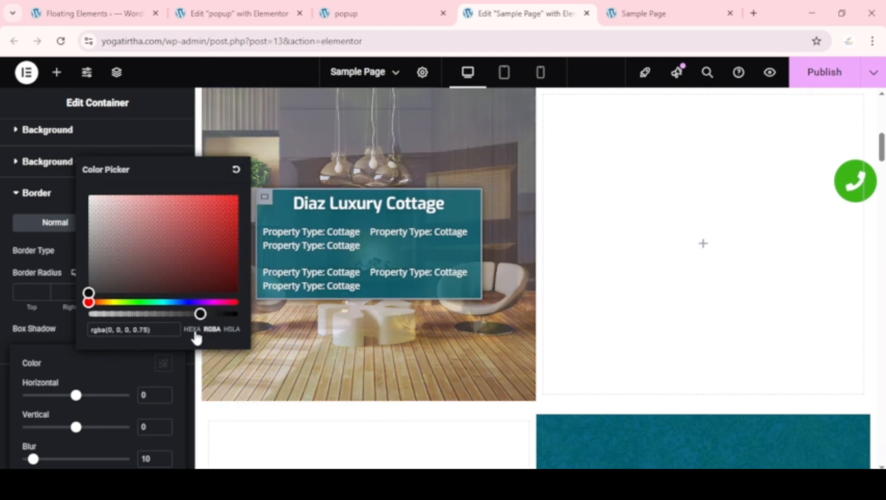
pyautogui.click(191, 329)
pyautogui.tripleClick(139, 331)
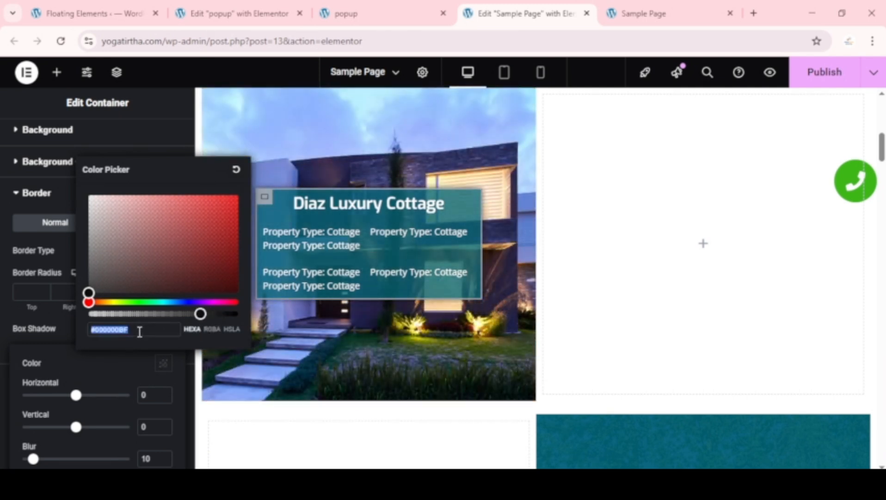
pyautogui.write('#046474C7')
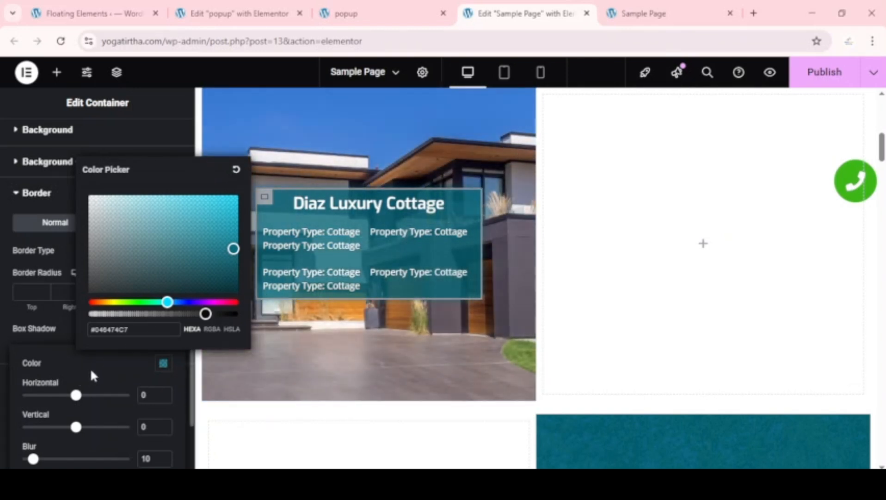
pyautogui.click(94, 366)
# - Set the container's box shadow blur to 0 and its spread to 19 so it forms a solid outer band
pyautogui.scroll(-1, 98, 364)
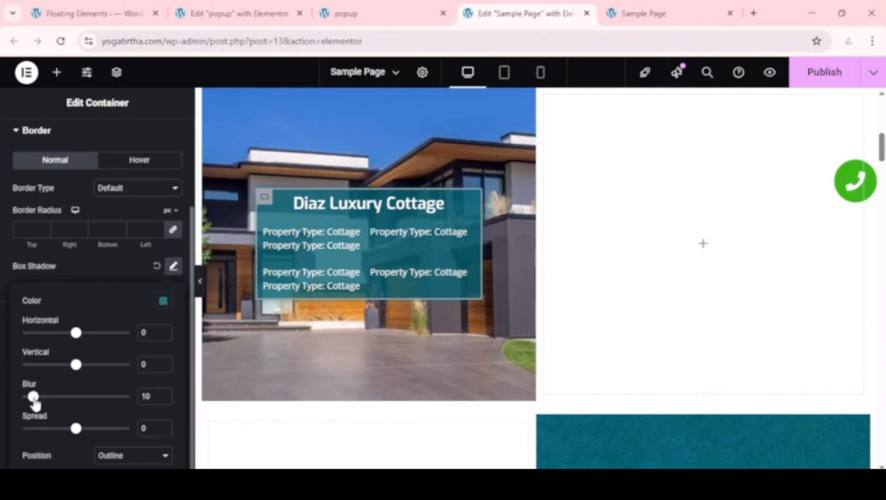
pyautogui.click(3, 406)
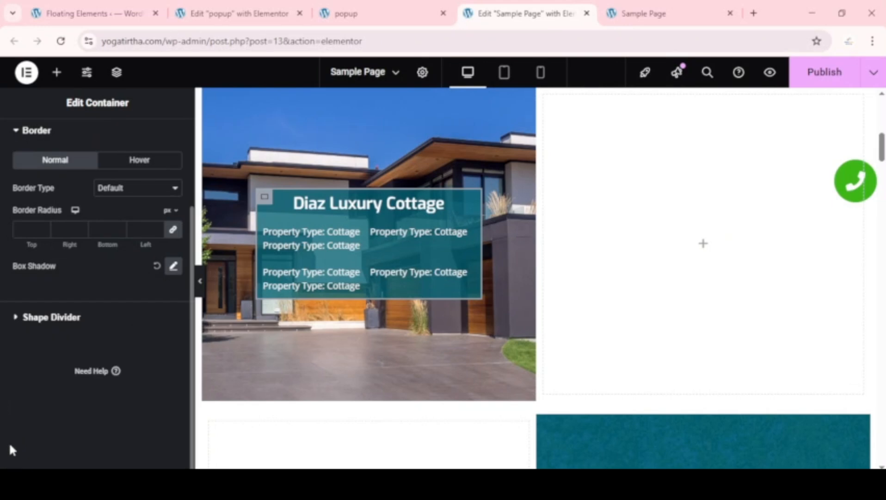
pyautogui.click(157, 266)
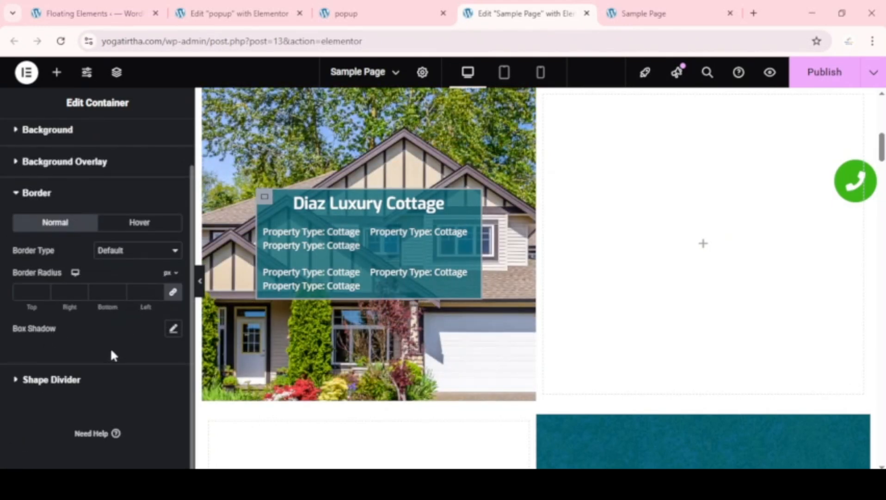
pyautogui.click(173, 330)
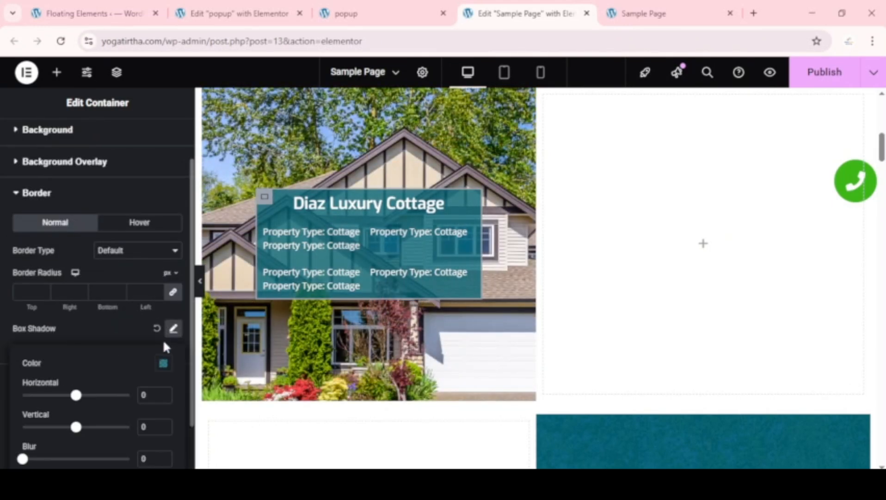
pyautogui.scroll(-2, 134, 364)
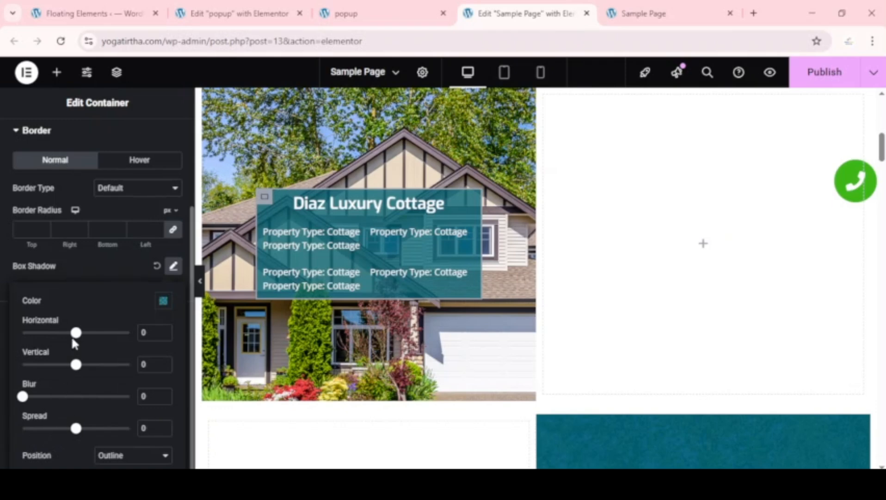
pyautogui.moveTo(79, 433); pyautogui.dragTo(92, 435)
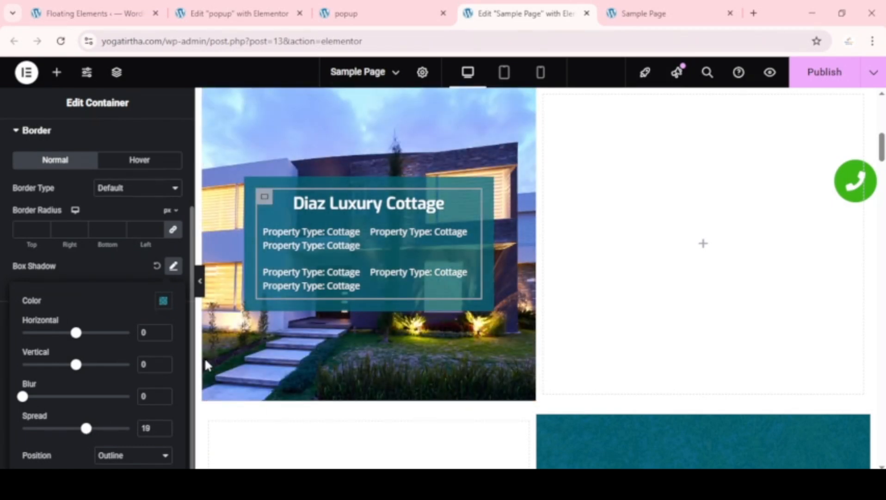
# - Switch the first icon list's text line height to em and set it to 2.6
pyautogui.scroll(5, 439, 309)
pyautogui.scroll(2, 439, 309)
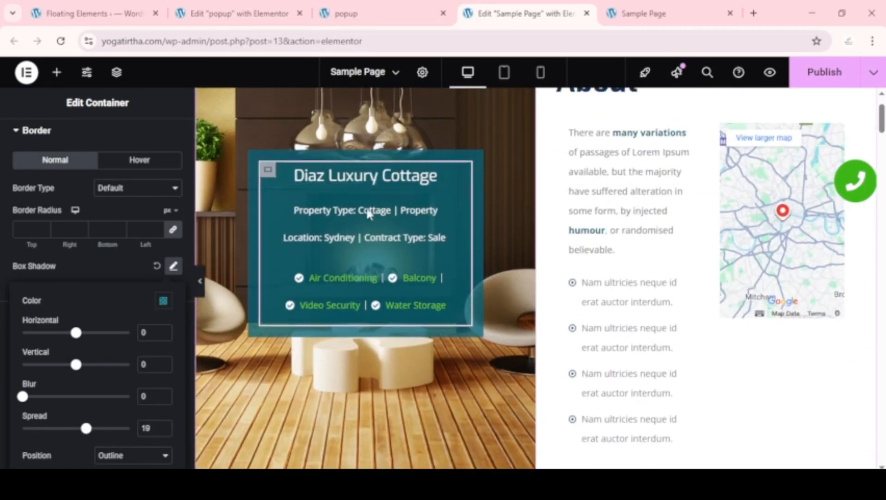
pyautogui.scroll(-4, 361, 360)
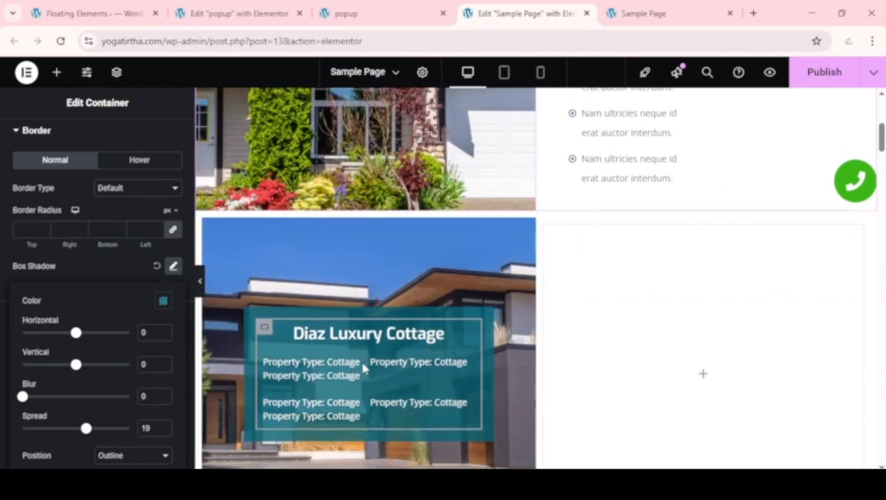
pyautogui.scroll(3, 361, 360)
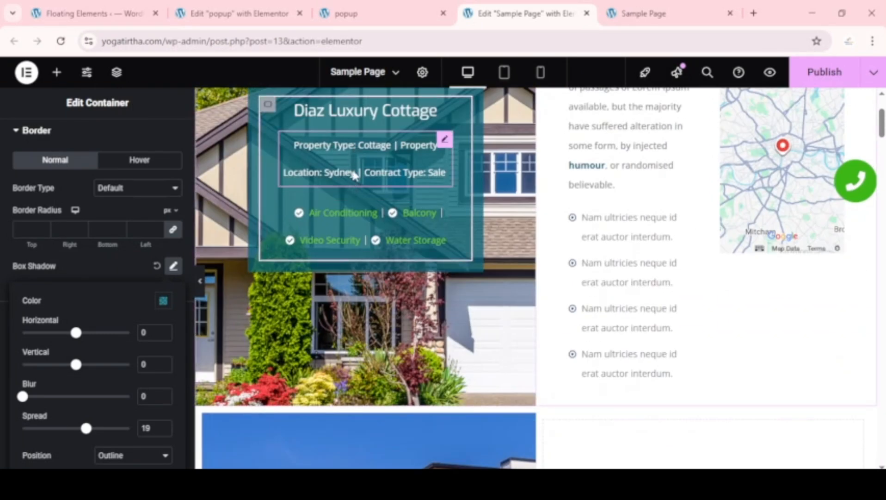
pyautogui.scroll(-4, 330, 369)
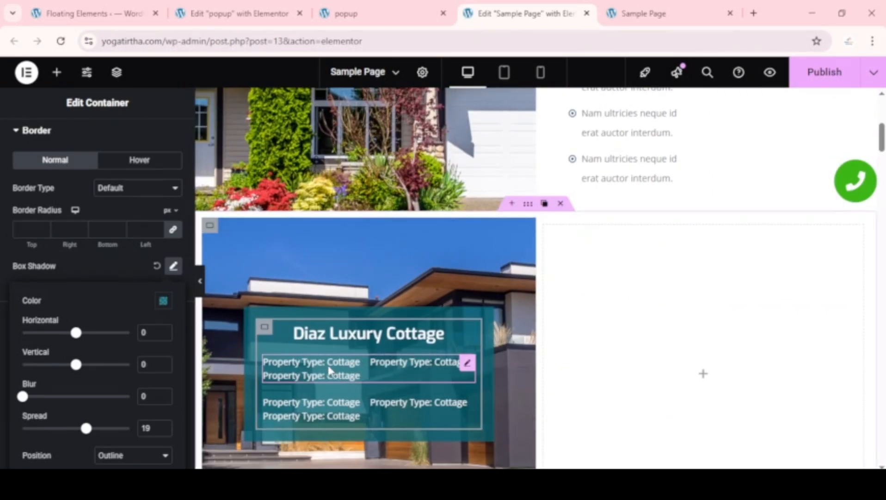
pyautogui.click(330, 369)
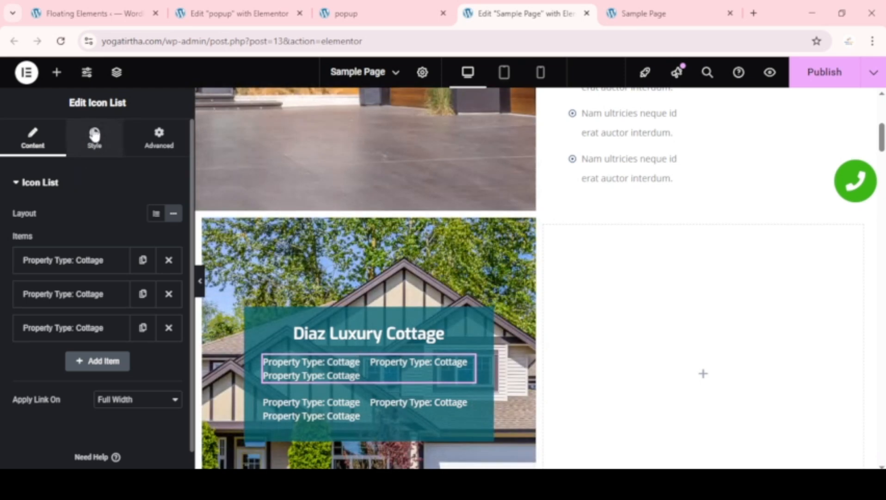
pyautogui.click(93, 138)
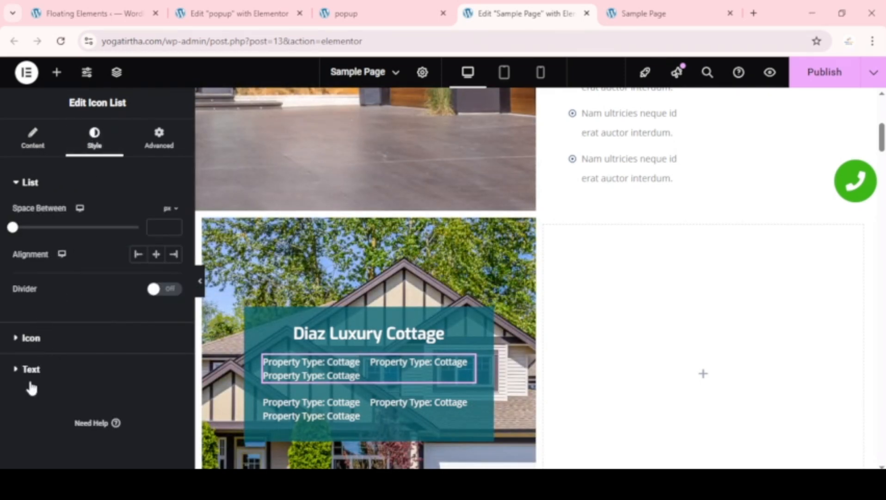
pyautogui.click(42, 369)
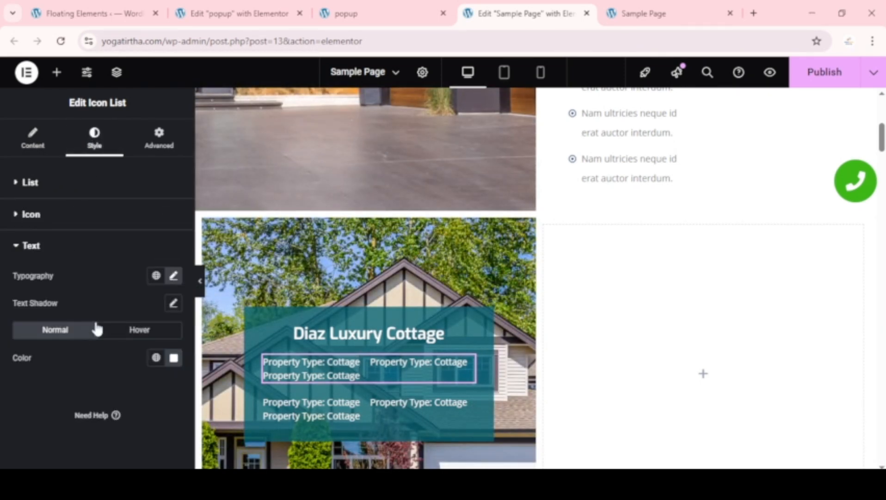
pyautogui.click(174, 276)
pyautogui.scroll(-3, 122, 301)
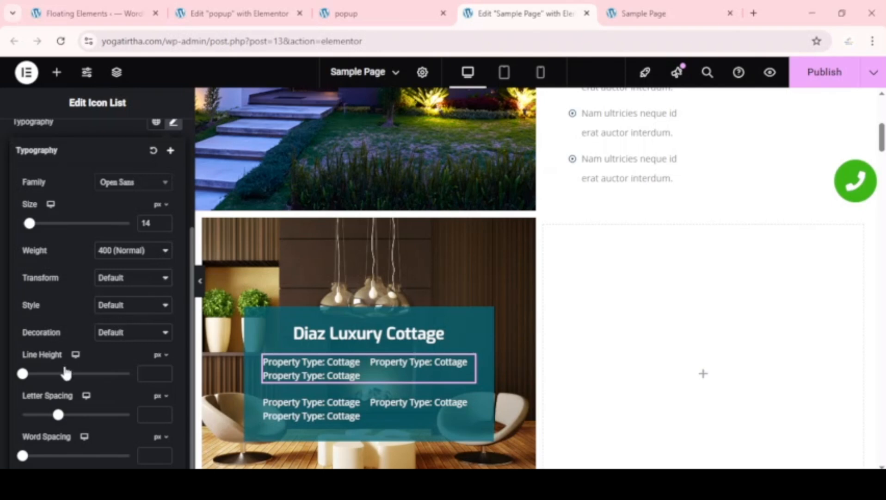
pyautogui.click(160, 357)
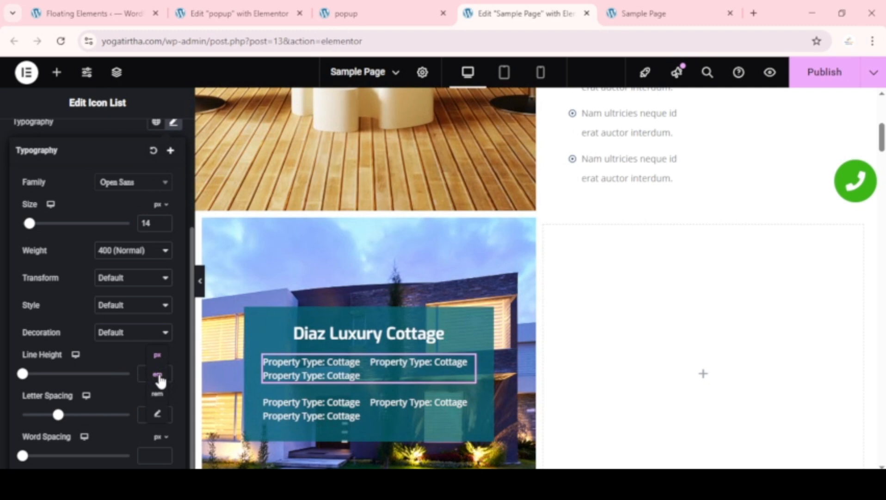
pyautogui.click(158, 375)
pyautogui.moveTo(24, 374); pyautogui.dragTo(50, 382)
# - Increase the first icon list's text line height to 3 em, comparing its spacing with the hero's property details
pyautogui.scroll(5, 268, 351)
pyautogui.scroll(-6, 313, 336)
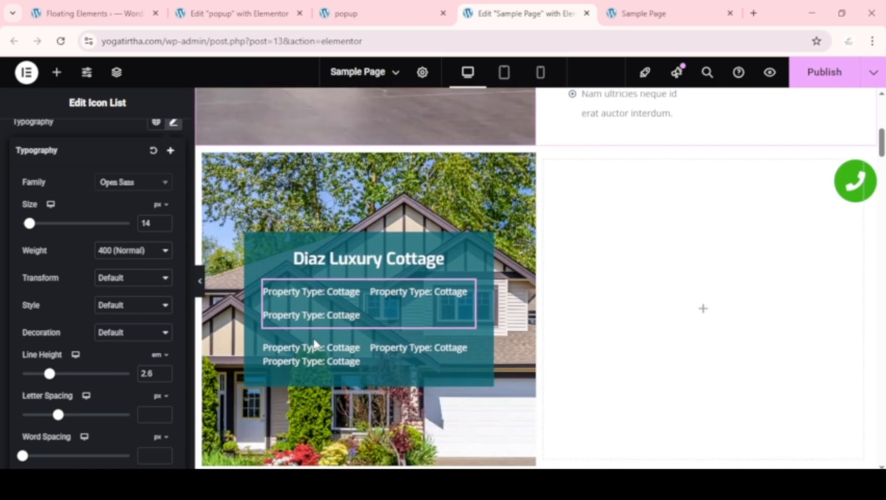
pyautogui.click(164, 371)
pyautogui.click(164, 370)
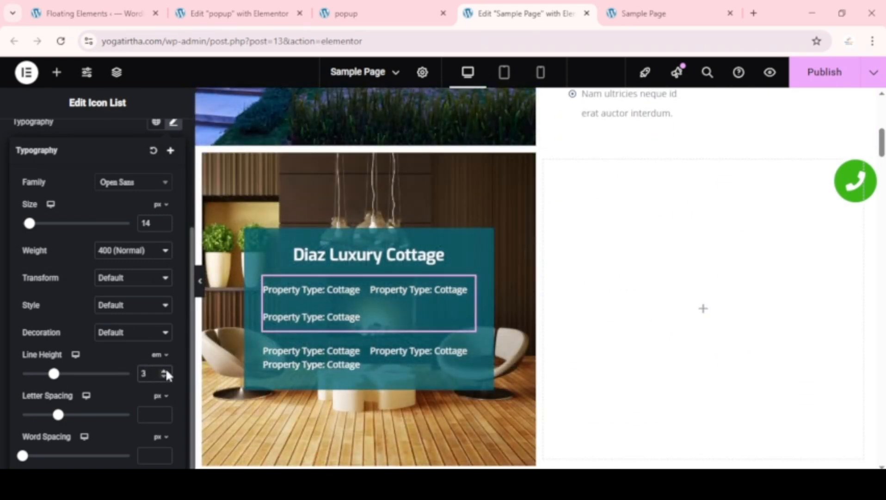
pyautogui.scroll(5, 366, 320)
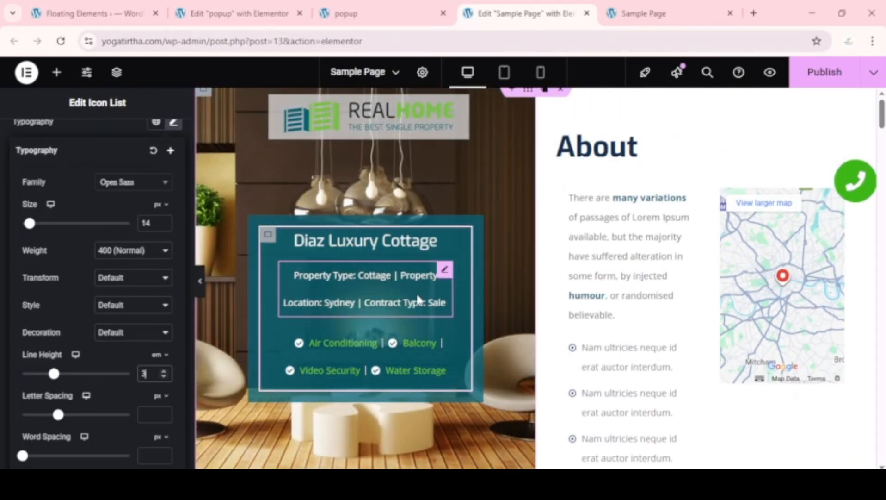
pyautogui.scroll(-5, 416, 292)
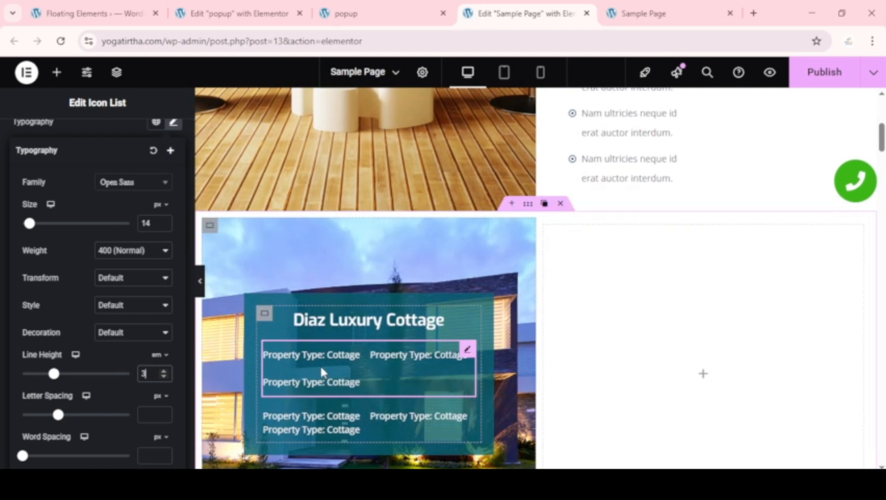
# - Center-align the items of the first icon list
pyautogui.scroll(4, 100, 361)
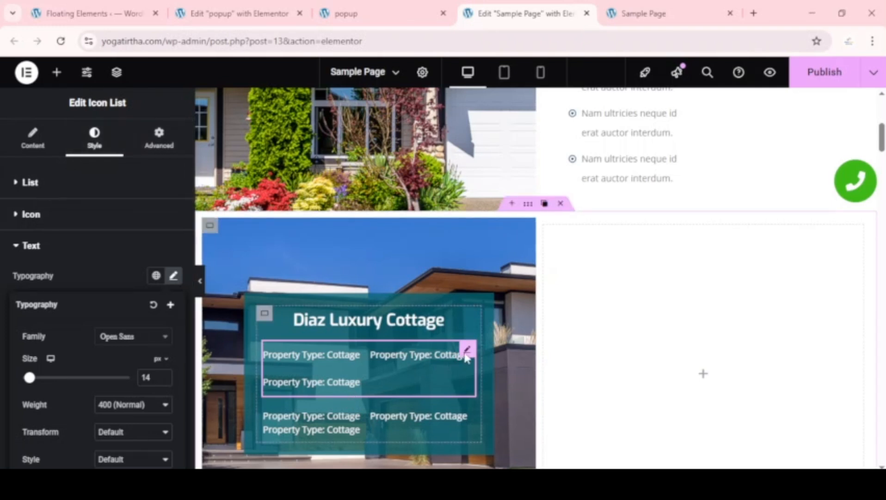
pyautogui.click(466, 355)
pyautogui.click(40, 182)
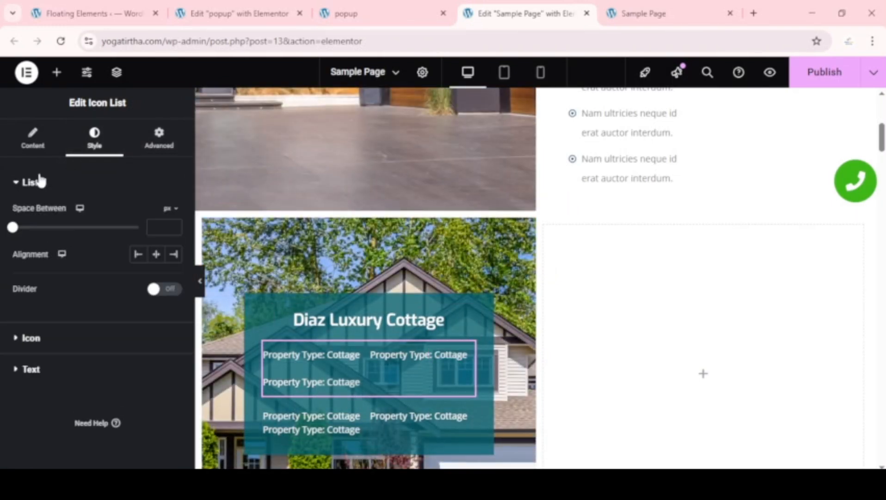
pyautogui.click(157, 254)
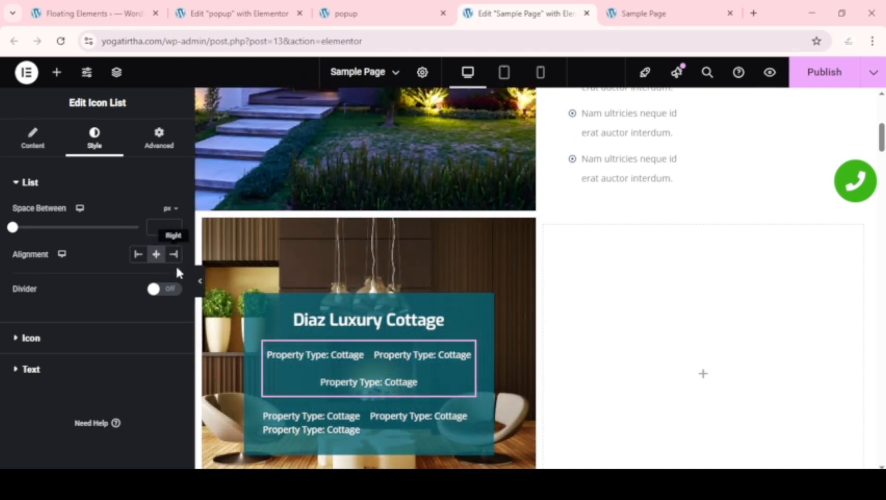
# - Publish the page and hide the editing panel to compare the new details box with the hero's
pyautogui.click(818, 82)
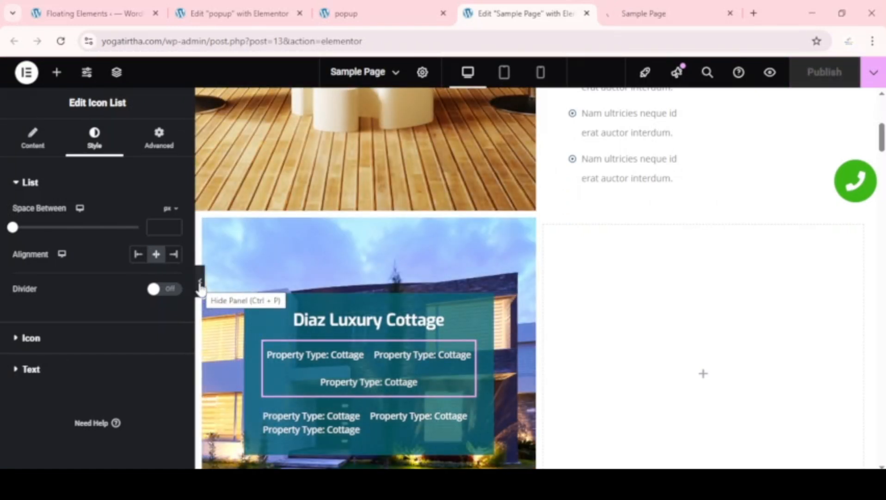
pyautogui.click(200, 288)
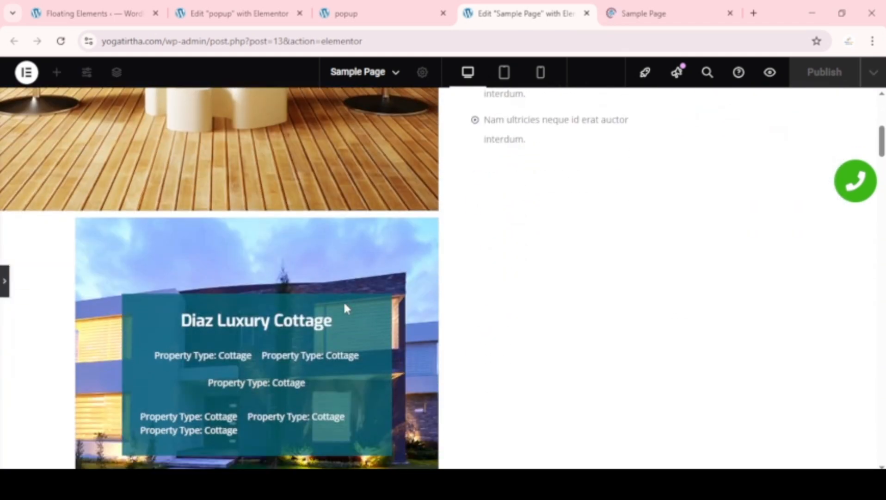
pyautogui.scroll(5, 343, 301)
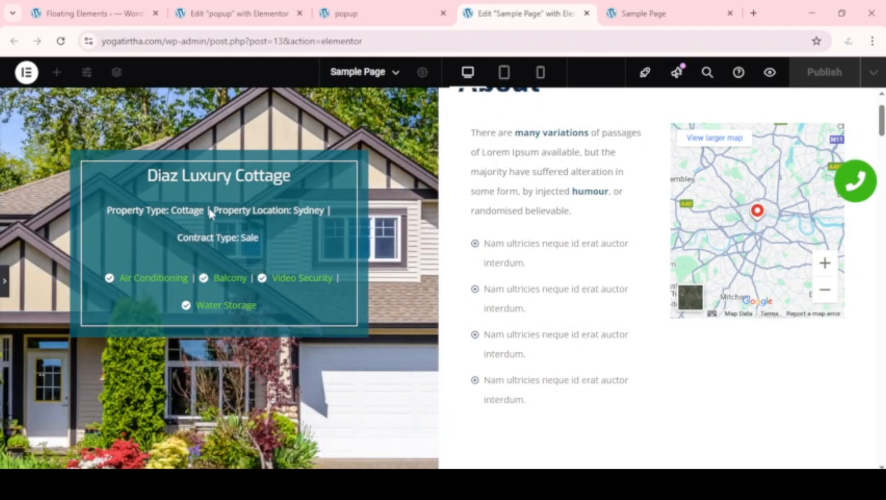
# - Turn on the divider for the first icon list in the lower property details box
pyautogui.click(6, 283)
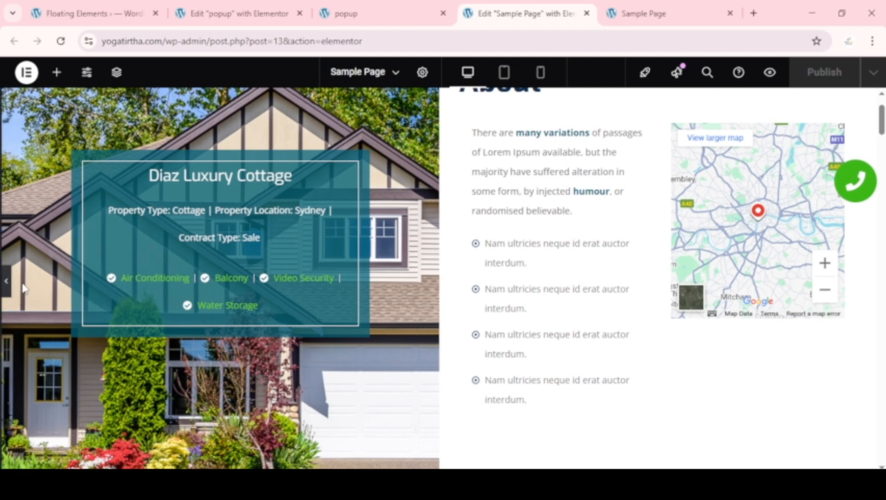
pyautogui.scroll(-5, 279, 315)
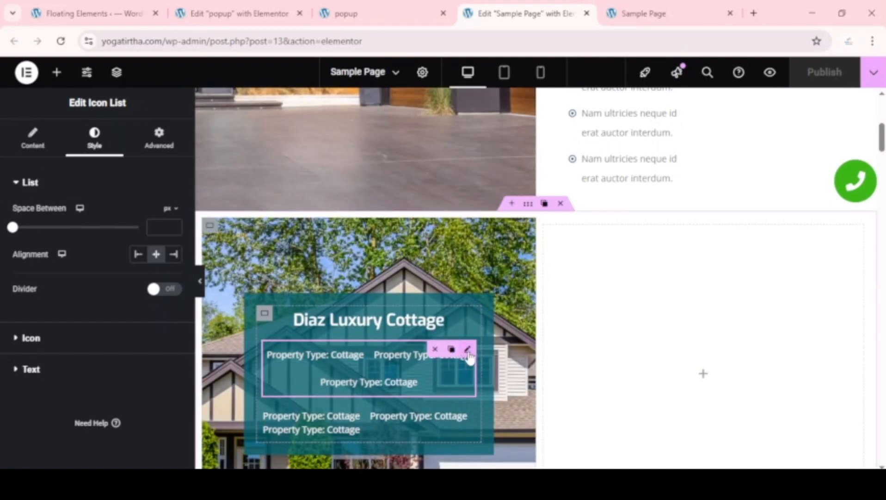
pyautogui.click(43, 137)
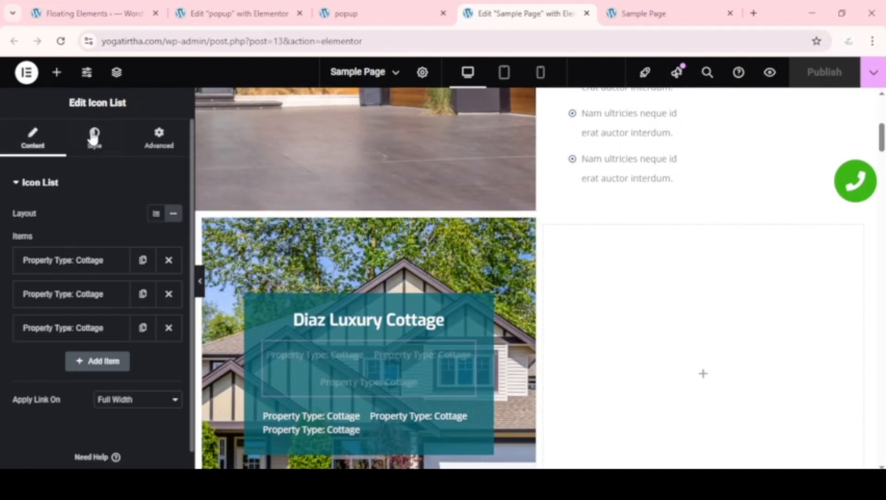
pyautogui.click(94, 137)
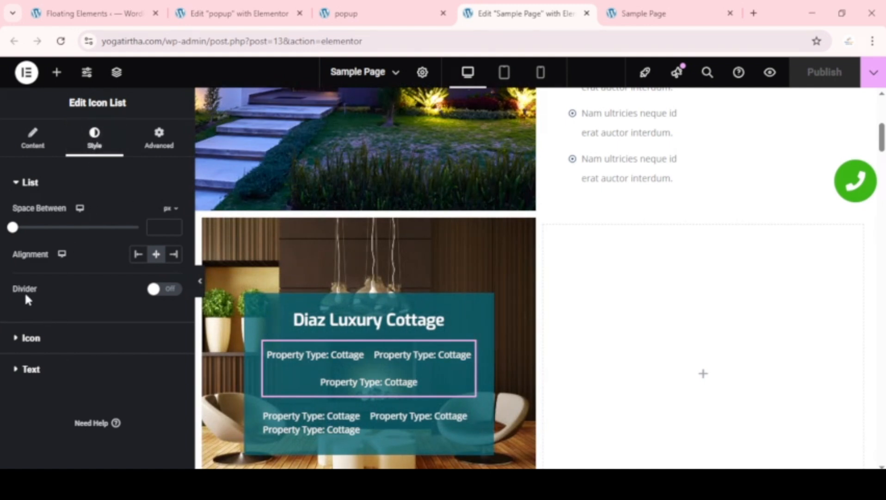
pyautogui.click(168, 290)
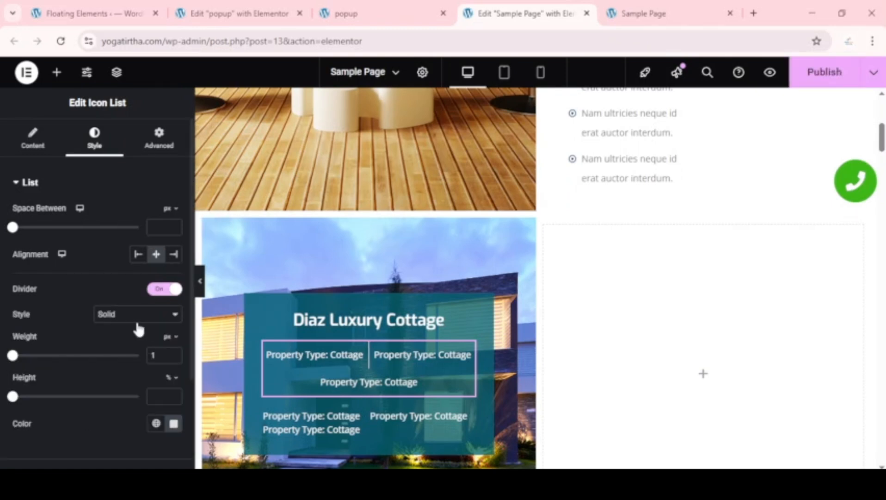
# - Set the first icon list's divider height to 41% and its weight to 2 px
pyautogui.scroll(-2, 393, 365)
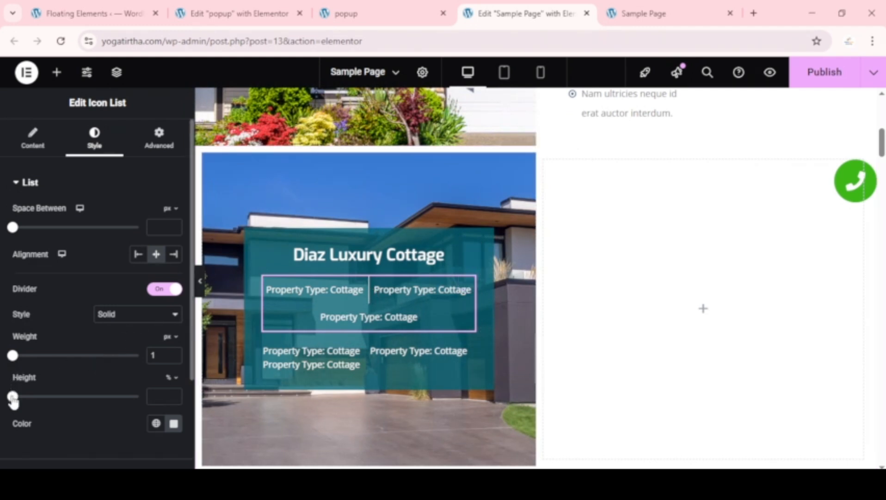
pyautogui.moveTo(12, 396); pyautogui.dragTo(63, 396)
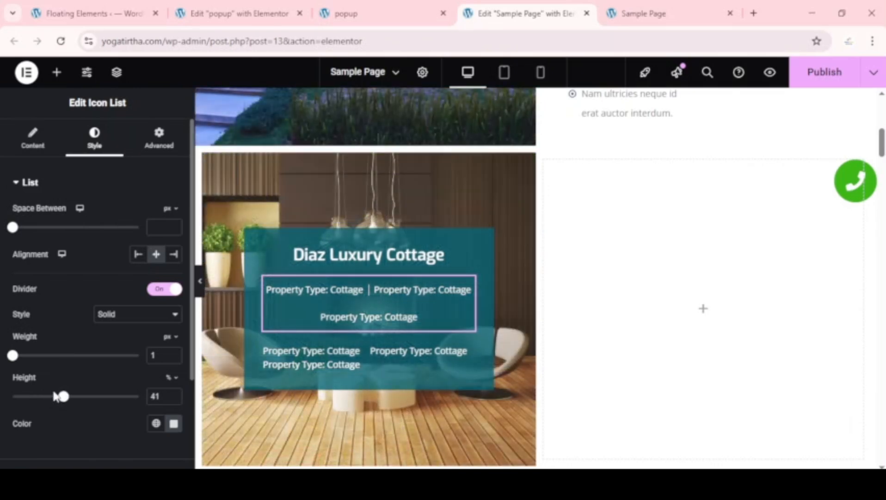
pyautogui.moveTo(12, 356); pyautogui.dragTo(19, 356)
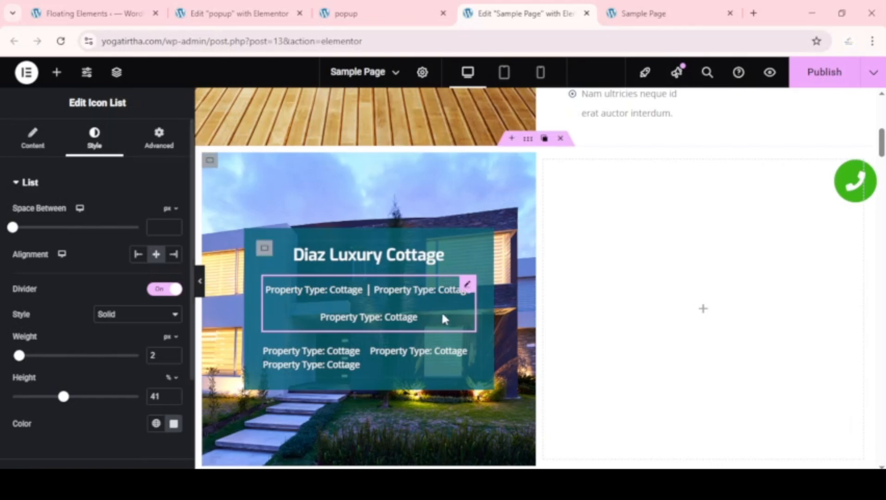
pyautogui.scroll(5, 445, 314)
pyautogui.scroll(-7, 449, 311)
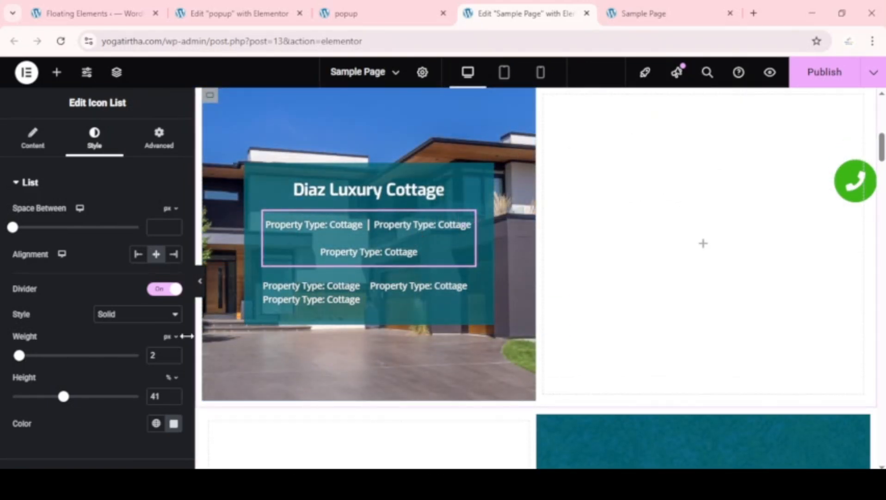
# - Review the first icon list's settings and compare its divided items with the hero's property details without the editing panel
pyautogui.scroll(-3, 125, 374)
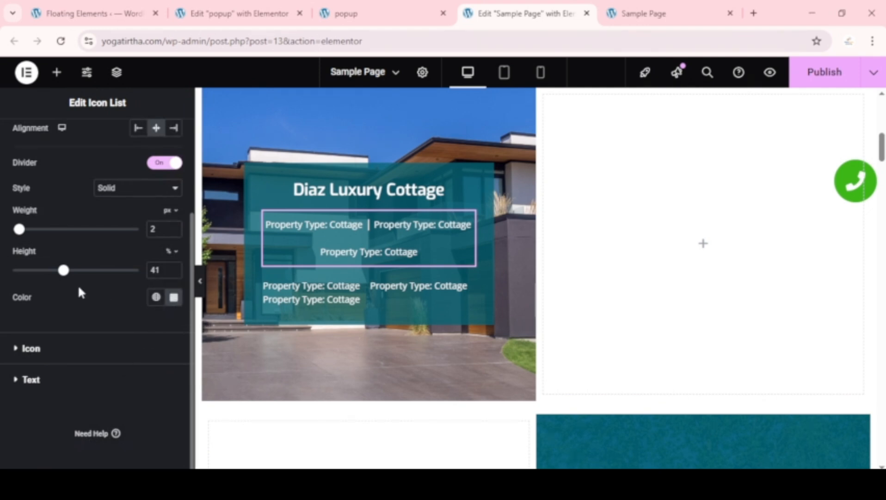
pyautogui.scroll(3, 79, 291)
pyautogui.click(32, 139)
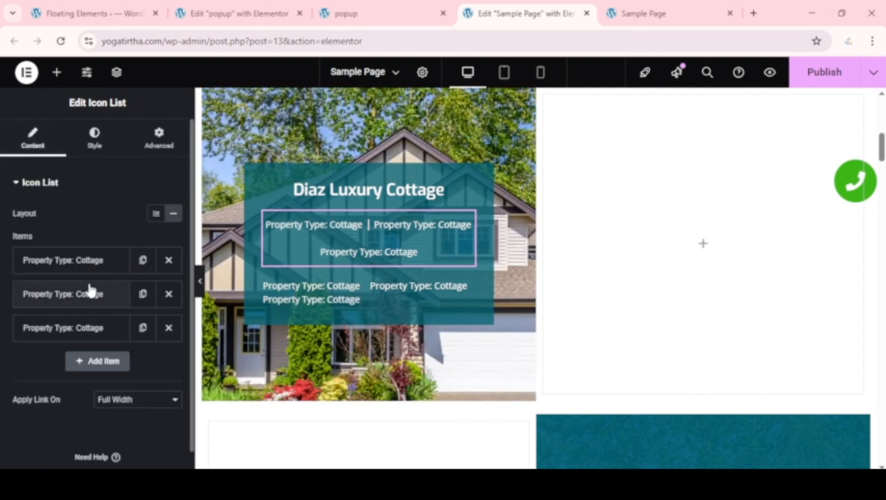
pyautogui.click(95, 139)
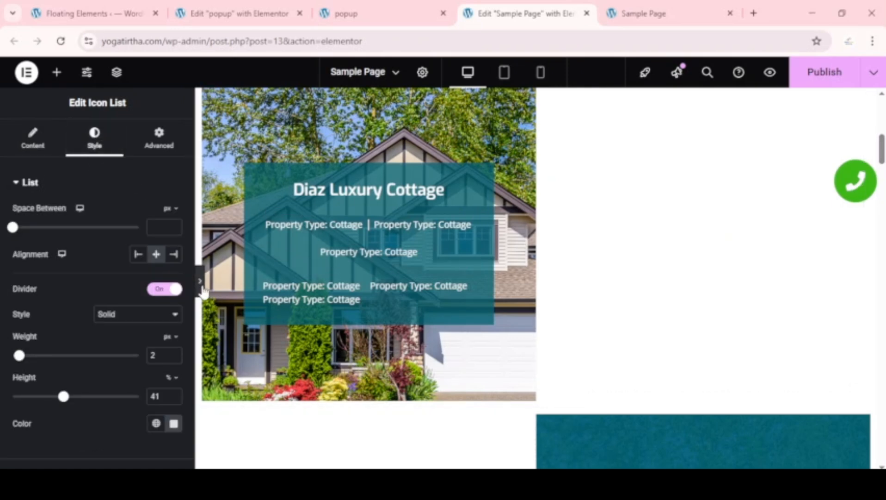
pyautogui.click(201, 290)
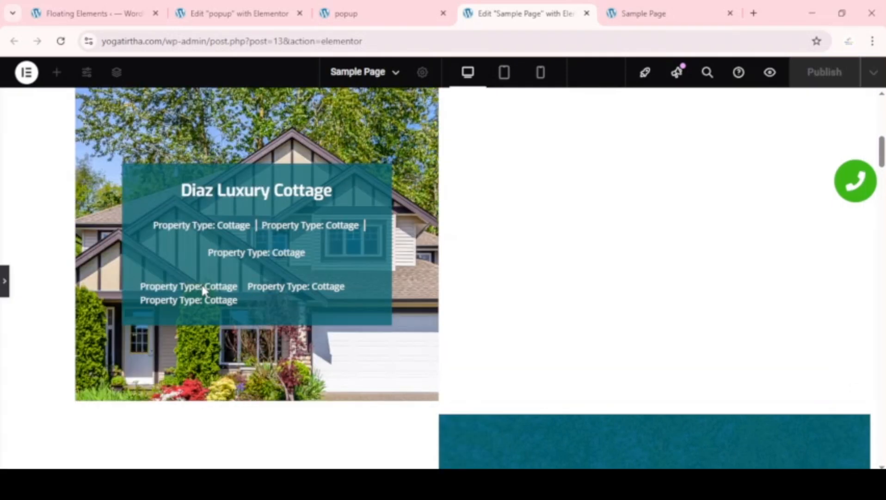
pyautogui.scroll(6, 341, 221)
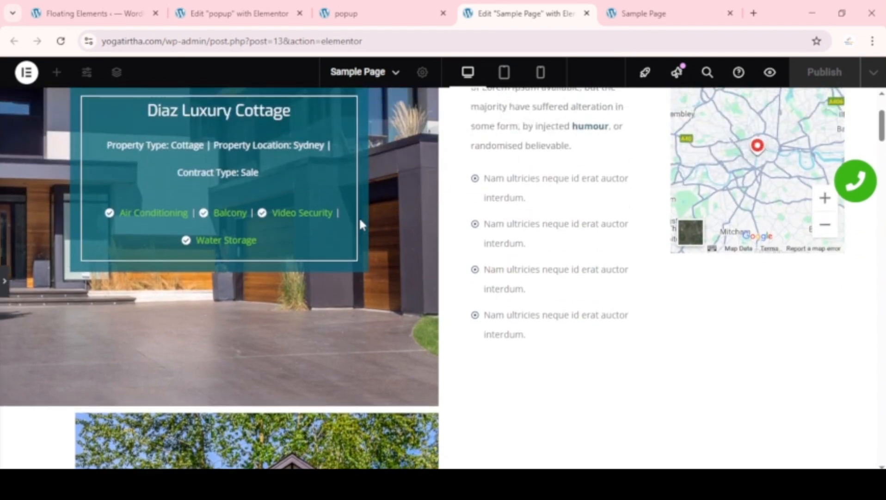
pyautogui.scroll(-5, 359, 224)
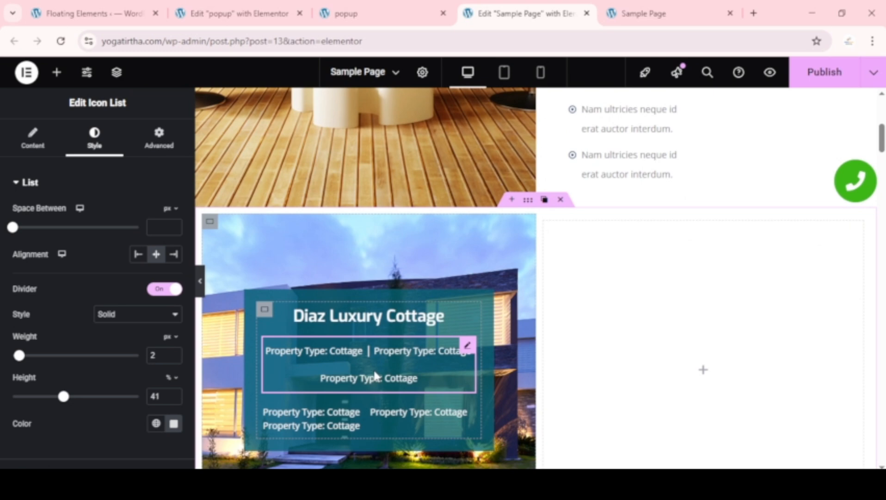
pyautogui.scroll(-3, 324, 296)
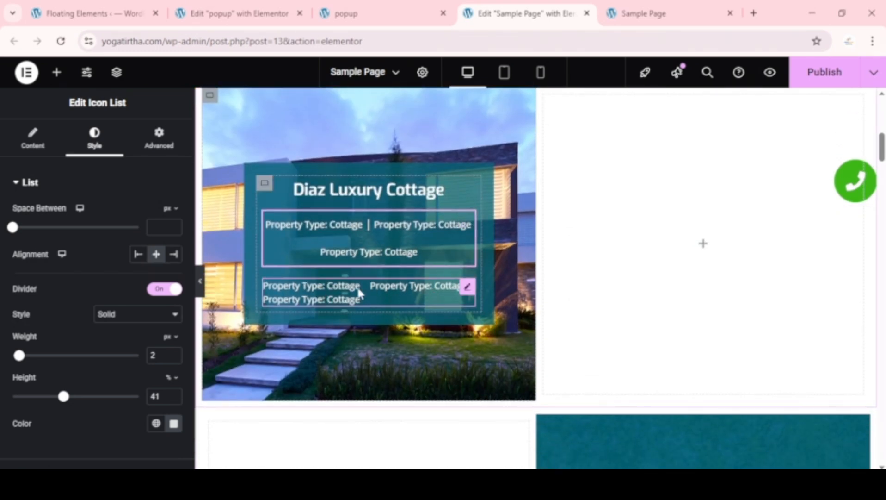
pyautogui.click(466, 292)
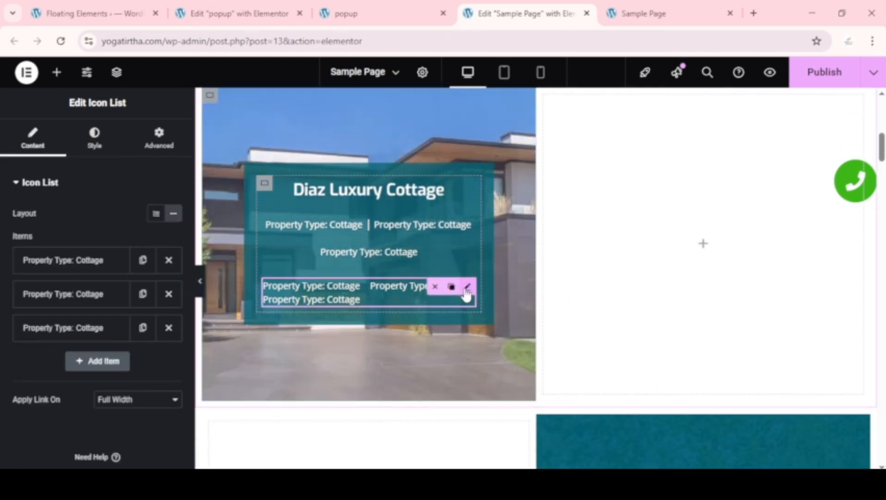
pyautogui.scroll(7, 399, 249)
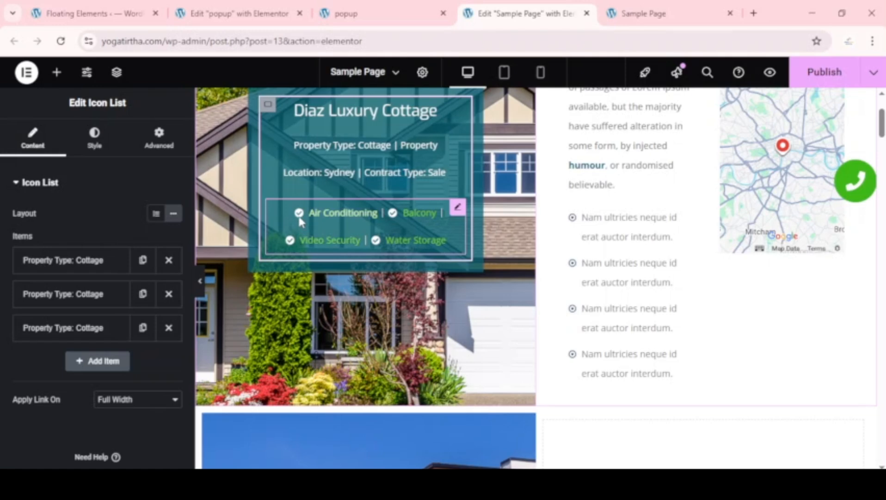
pyautogui.scroll(-4, 300, 237)
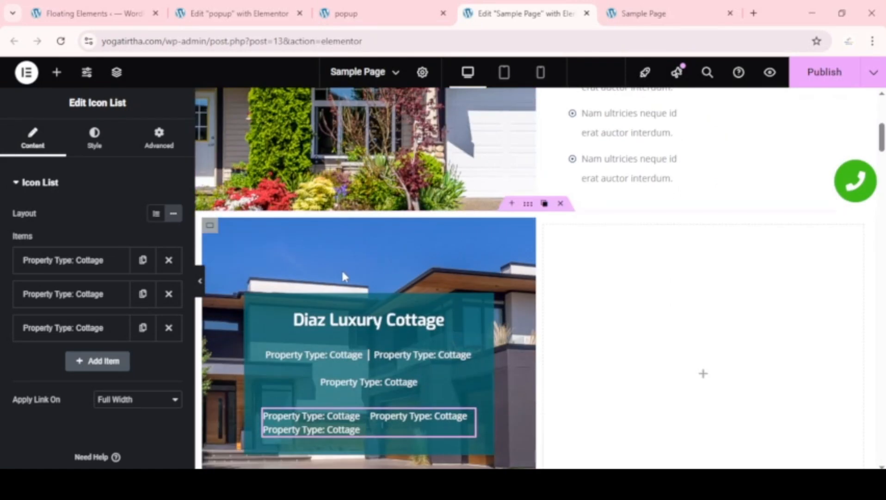
pyautogui.click(316, 358)
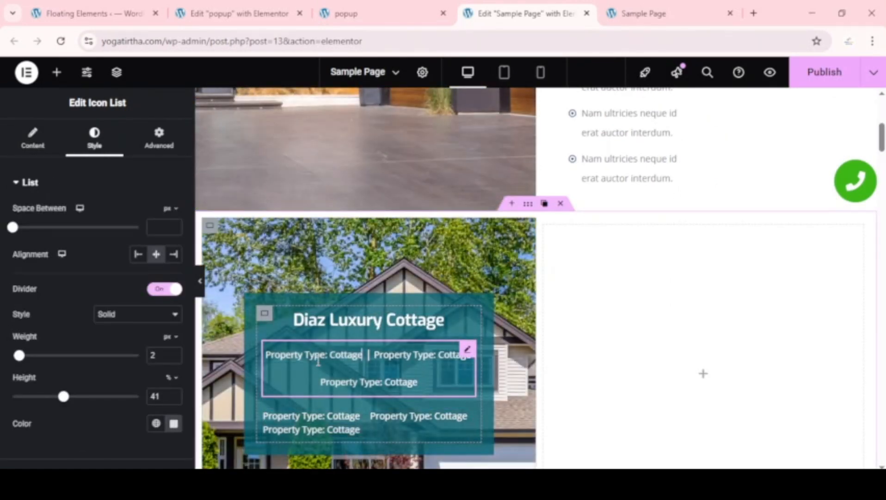
pyautogui.click(33, 141)
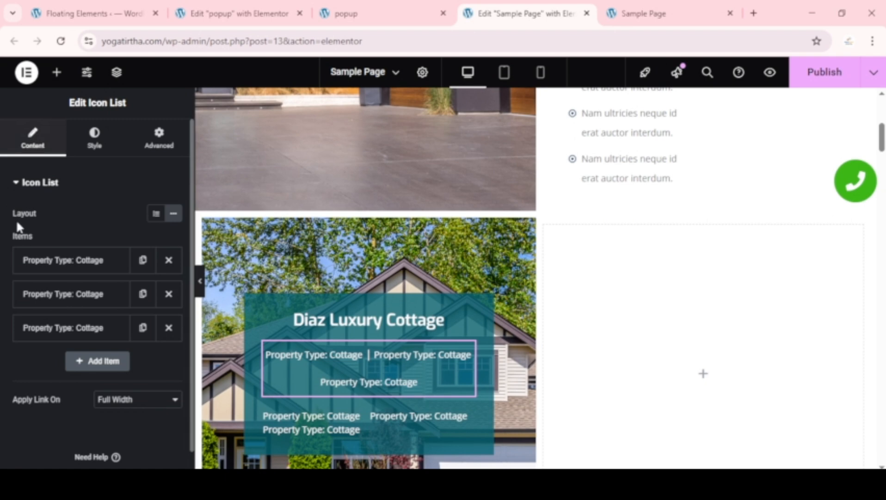
pyautogui.click(85, 262)
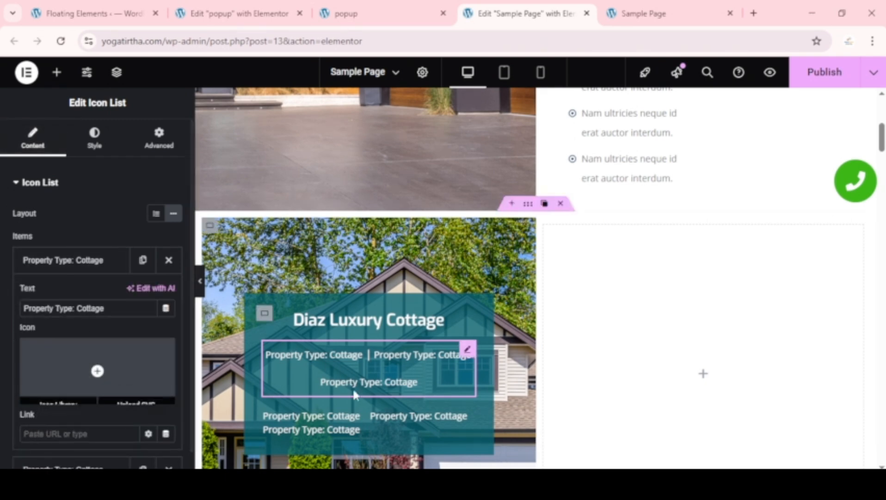
pyautogui.scroll(-1, 352, 387)
# - Find the solid check circle icon with the search "check" and insert it for the second icon list's first item
pyautogui.click(383, 361)
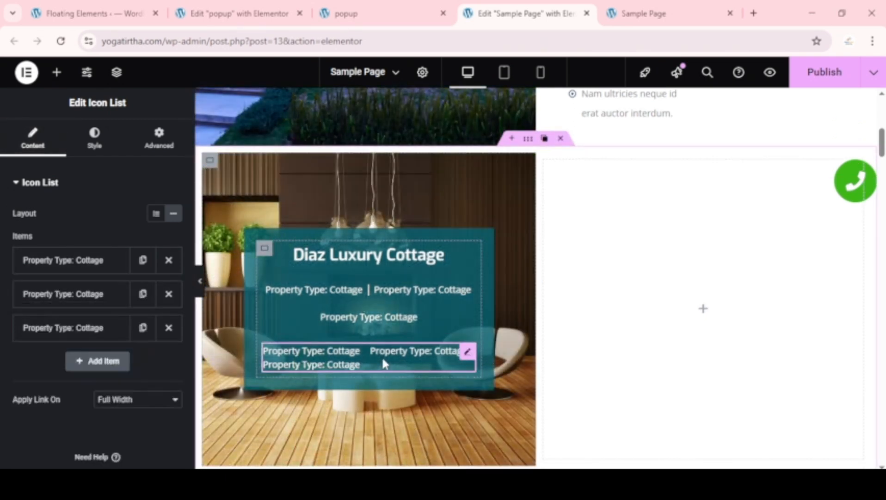
pyautogui.click(74, 262)
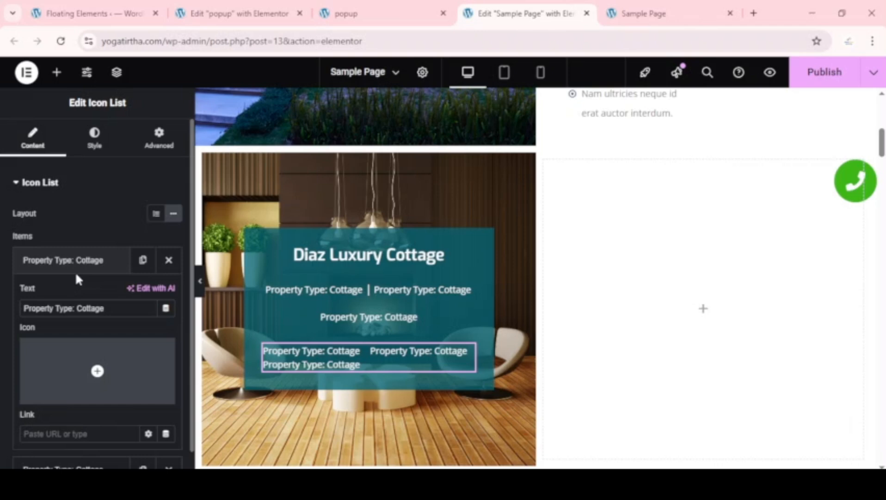
pyautogui.click(97, 371)
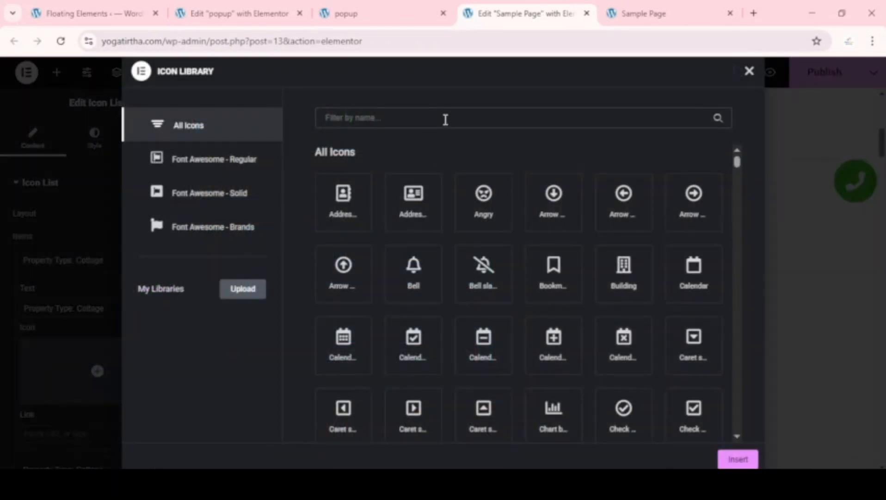
pyautogui.click(445, 120)
pyautogui.write('che')
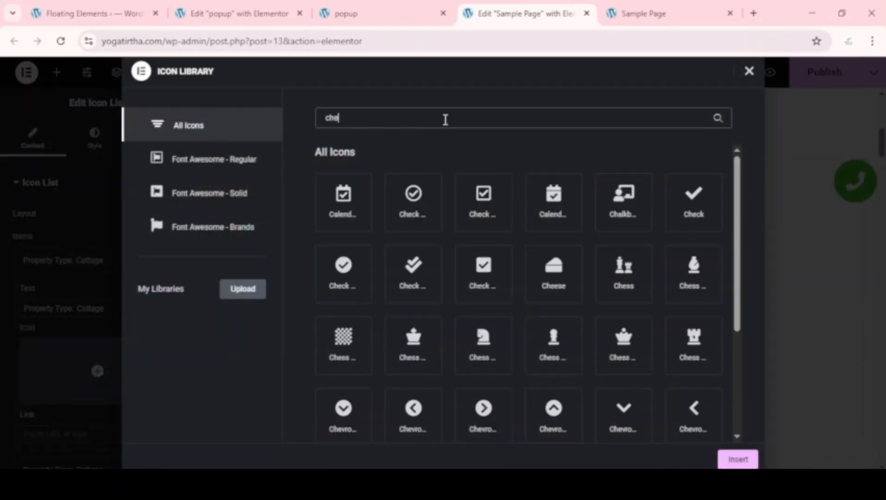
pyautogui.write('ck')
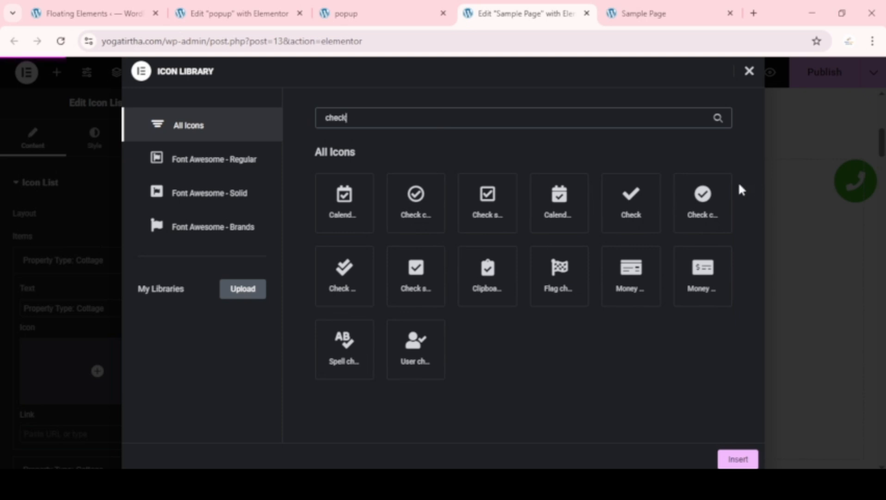
pyautogui.click(701, 208)
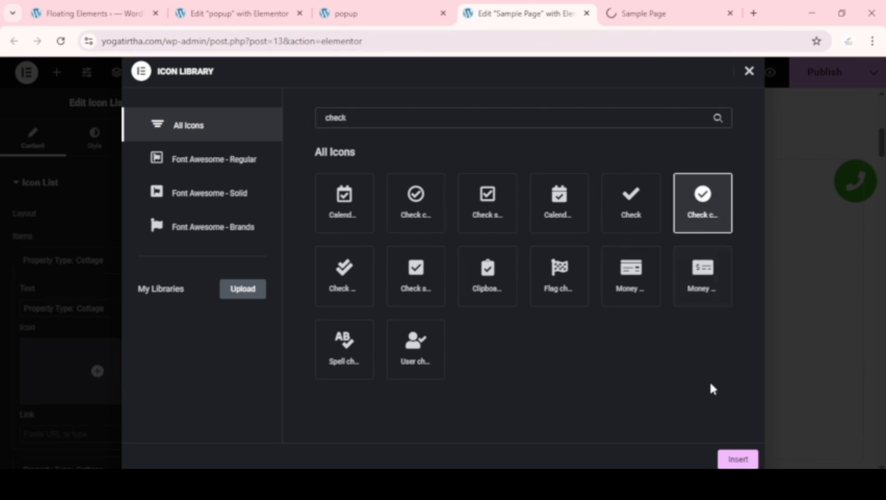
pyautogui.click(738, 459)
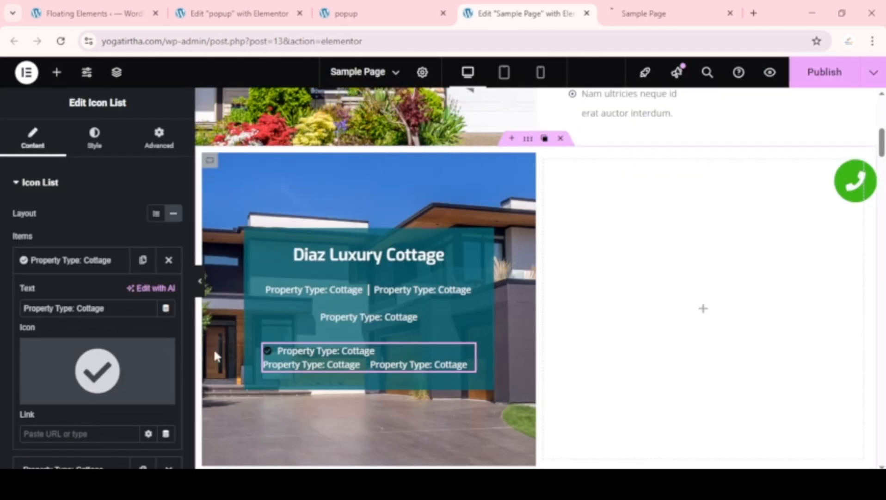
# - Set the second icon list's normal icon color to white (#FFFFFF)
pyautogui.scroll(-5, 153, 337)
pyautogui.scroll(5, 153, 337)
pyautogui.click(104, 141)
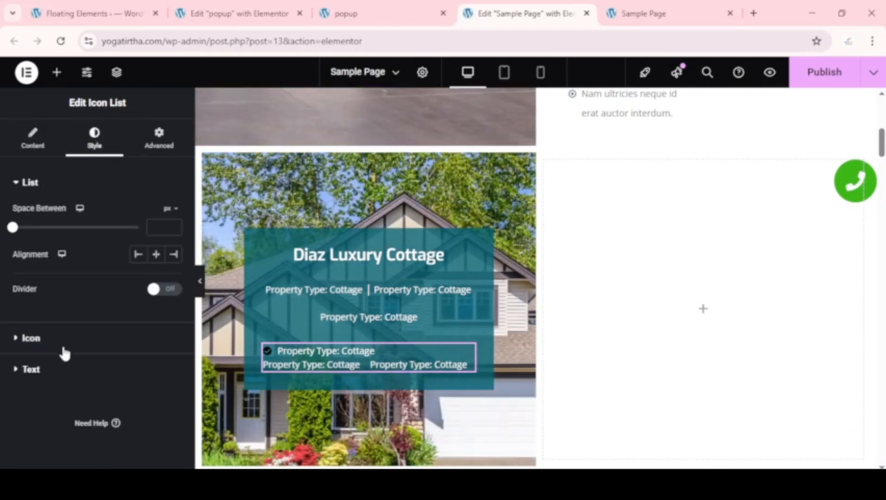
pyautogui.click(65, 339)
pyautogui.scroll(-2, 119, 334)
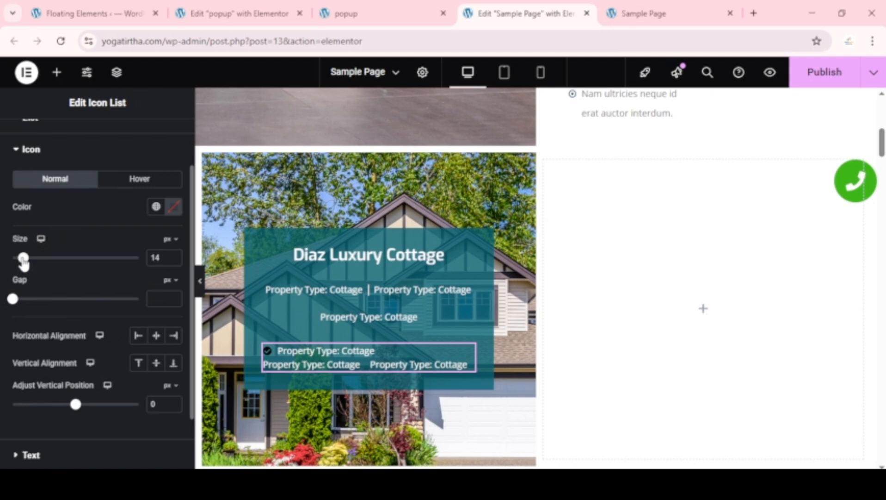
pyautogui.moveTo(23, 259); pyautogui.dragTo(23, 262)
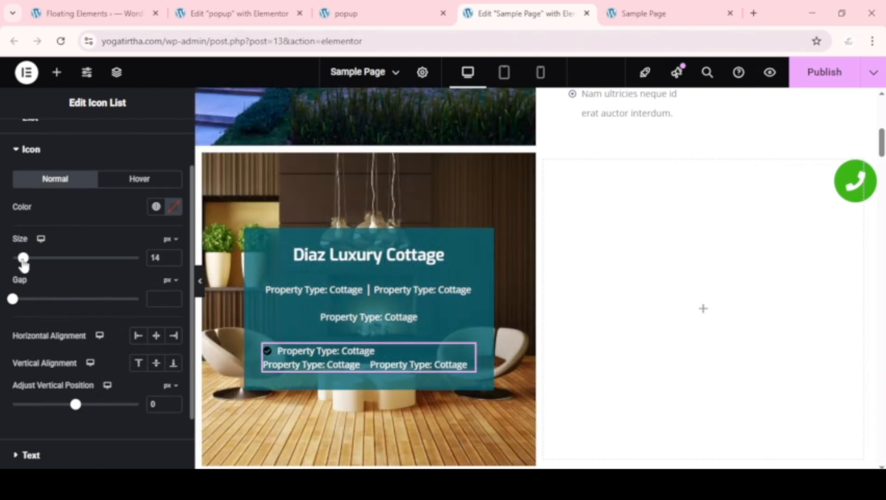
pyautogui.click(175, 206)
pyautogui.click(139, 295)
pyautogui.moveTo(139, 295); pyautogui.dragTo(69, 254)
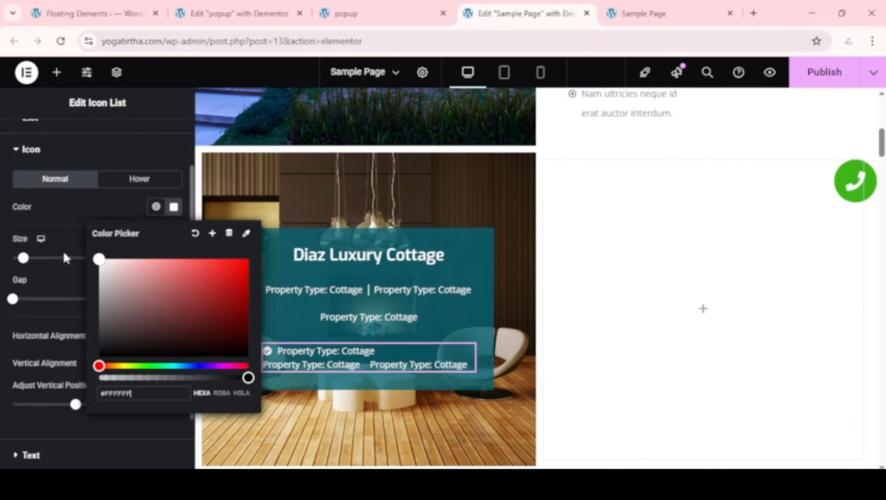
pyautogui.click(46, 273)
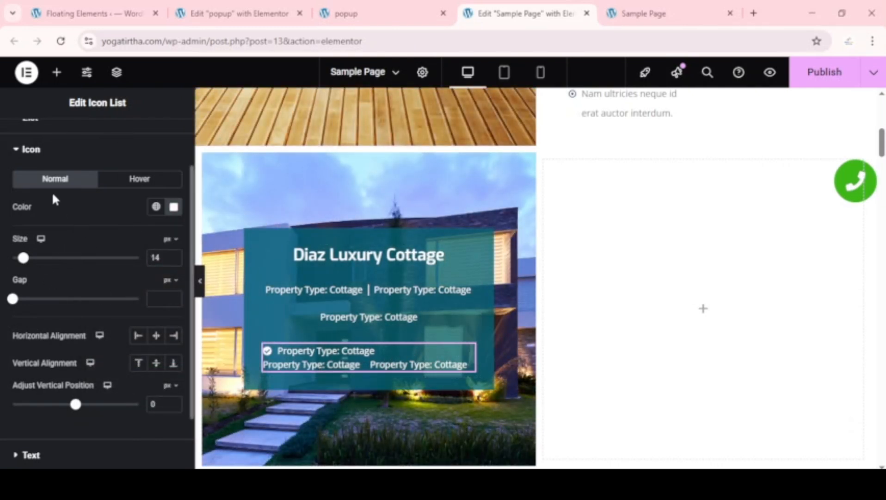
pyautogui.scroll(2, 370, 364)
pyautogui.scroll(1, 109, 249)
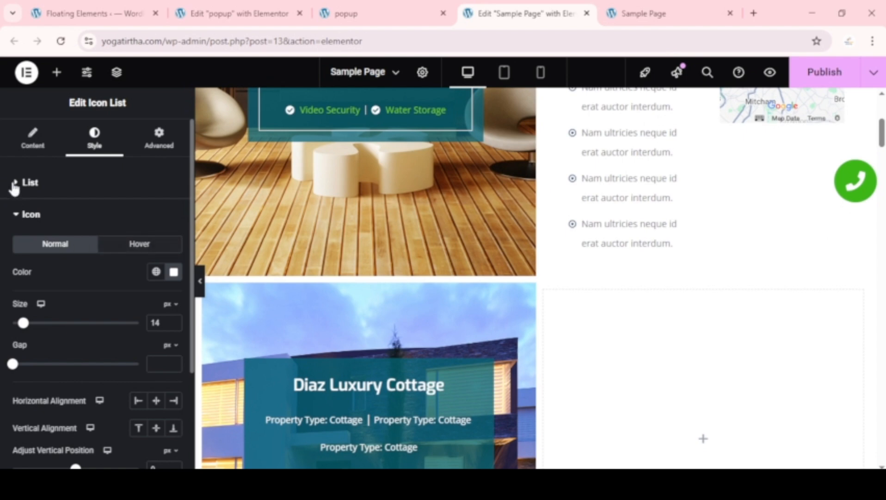
# - Center the items of the second icon list in the property details box
pyautogui.scroll(-3, 340, 368)
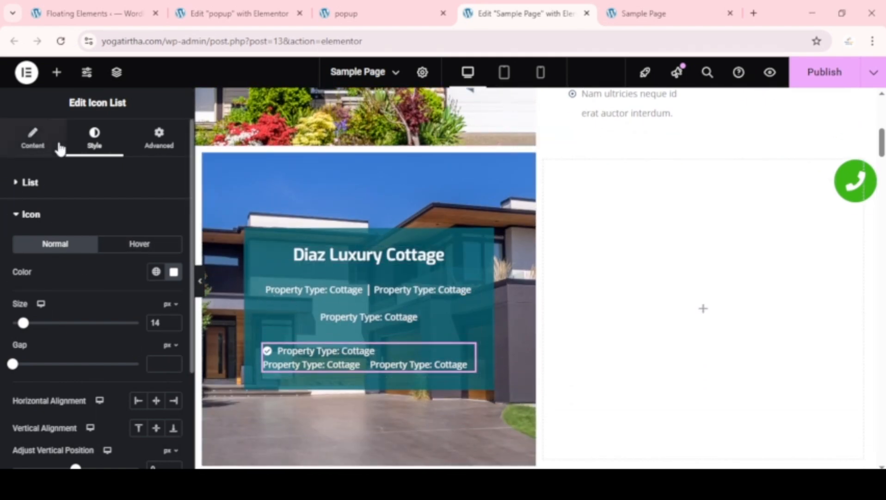
pyautogui.click(37, 184)
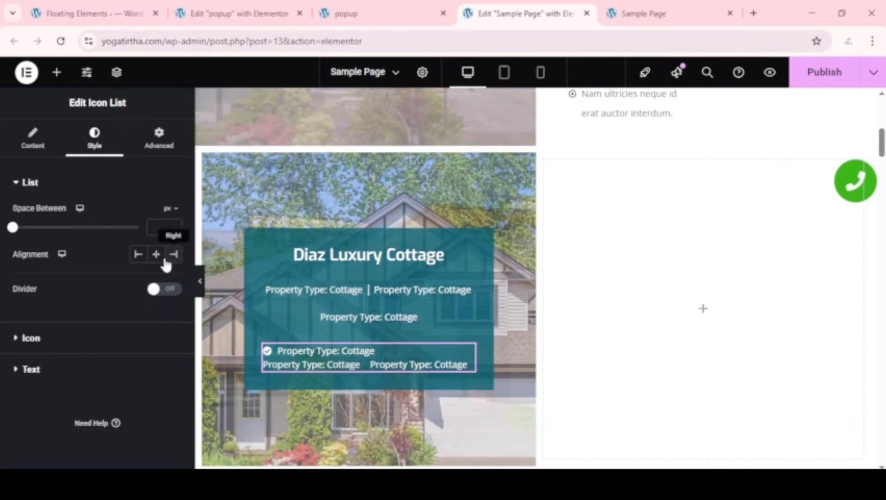
pyautogui.click(159, 258)
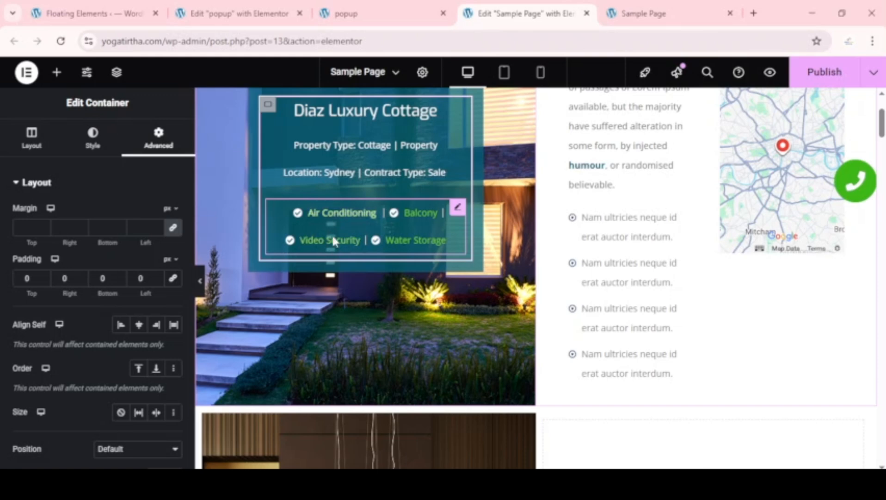
# - Set the second icon list's text hover color to light gray (#CFCFCF)
pyautogui.scroll(-5, 343, 259)
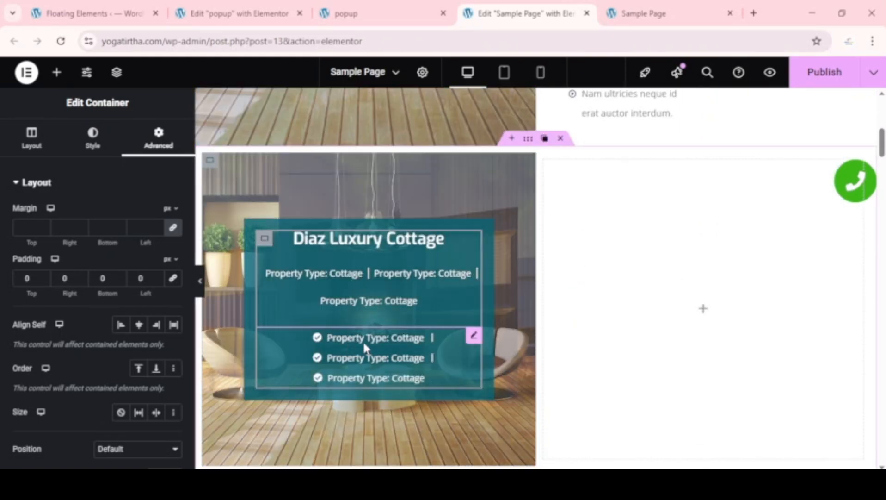
pyautogui.click(362, 340)
pyautogui.click(92, 136)
pyautogui.scroll(-3, 91, 281)
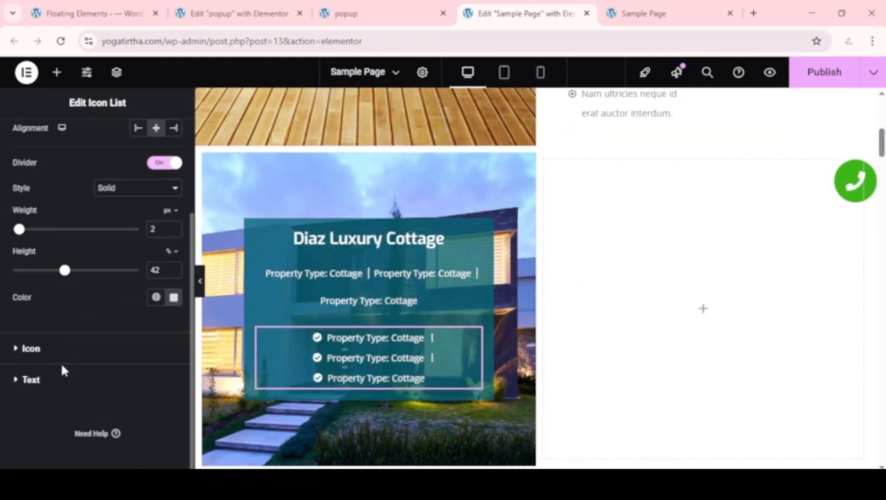
pyautogui.click(52, 377)
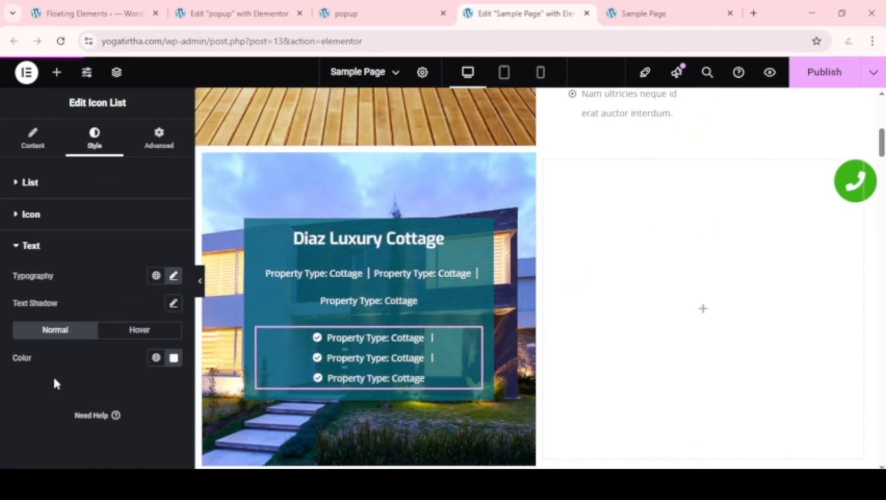
pyautogui.click(140, 331)
pyautogui.scroll(-1, 141, 327)
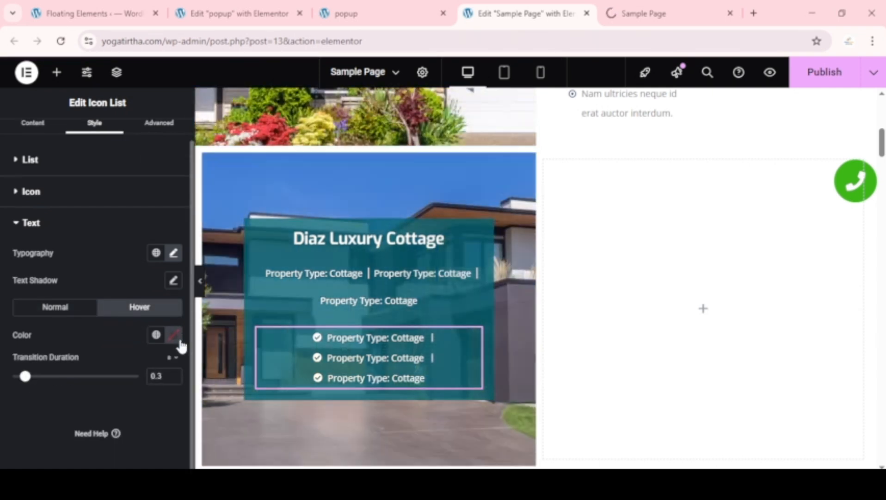
pyautogui.click(175, 336)
pyautogui.moveTo(114, 204); pyautogui.dragTo(90, 190)
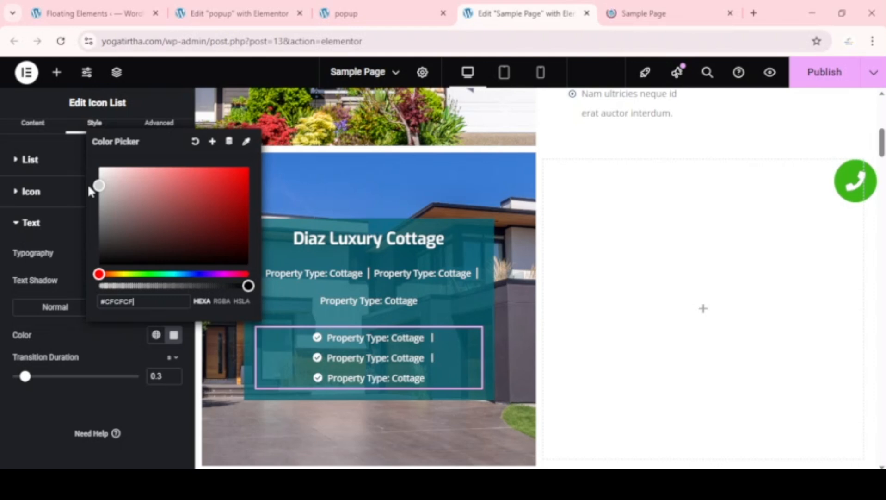
pyautogui.click(95, 332)
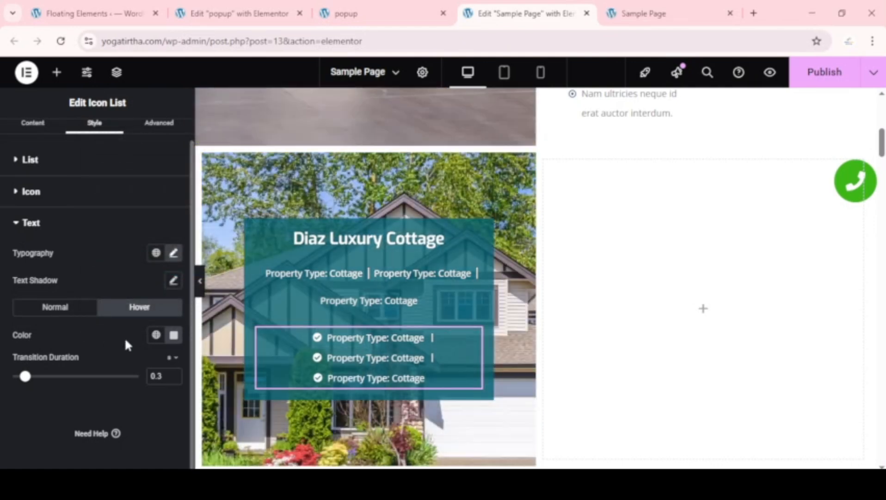
# - Set the second icon list's normal text color to green to resemble the hero's feature list
pyautogui.click(62, 308)
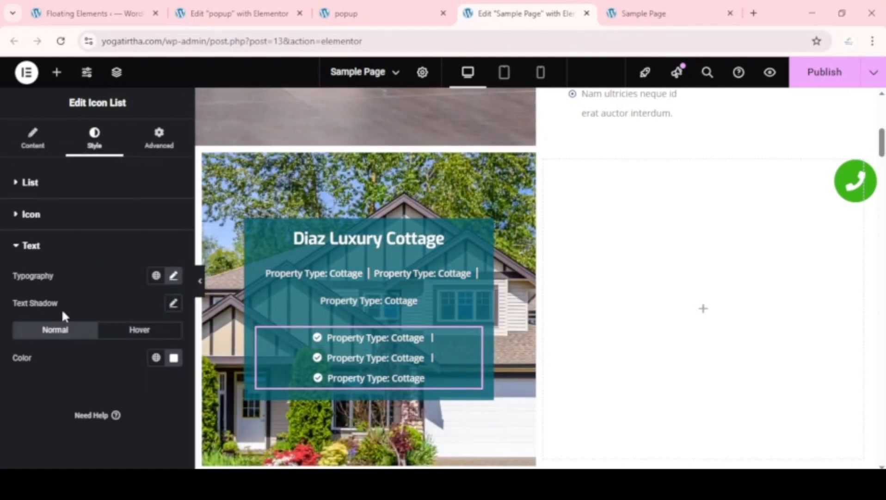
pyautogui.click(175, 358)
pyautogui.click(147, 296)
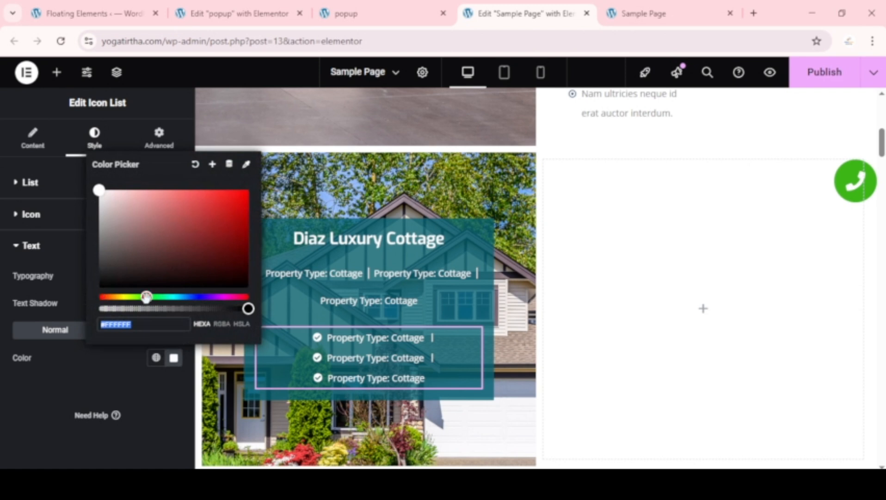
pyautogui.click(248, 206)
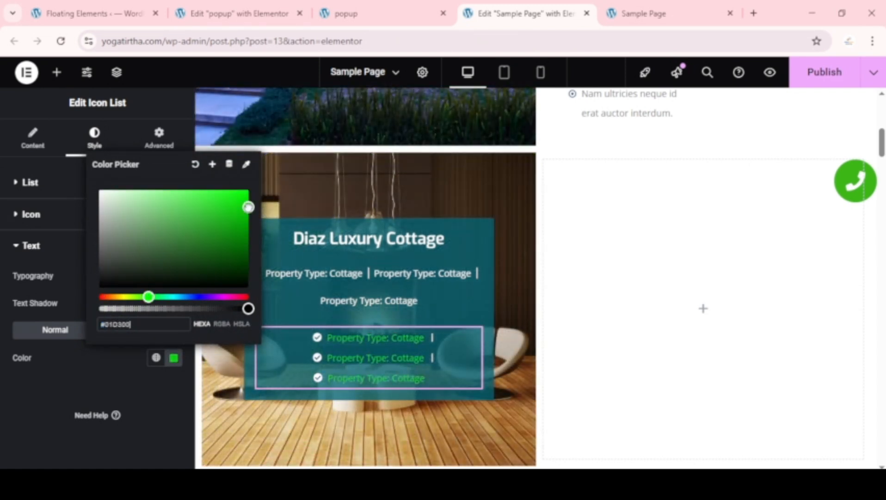
pyautogui.moveTo(248, 207); pyautogui.dragTo(227, 205)
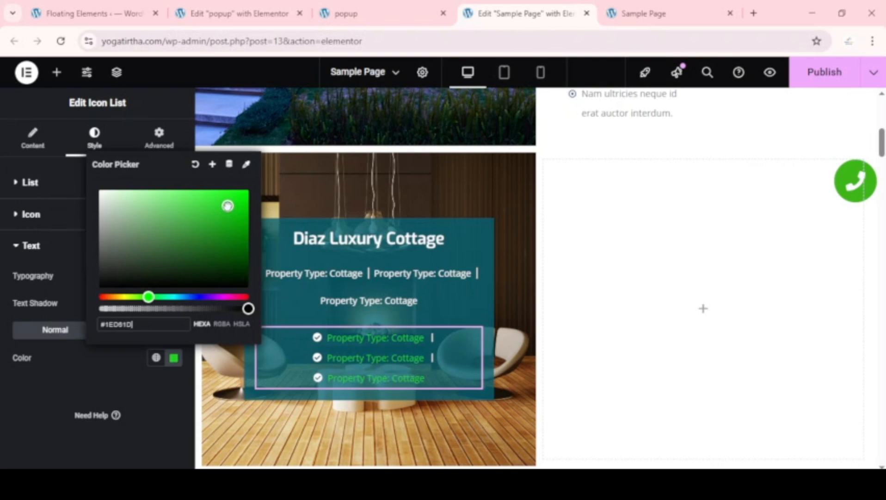
pyautogui.click(26, 392)
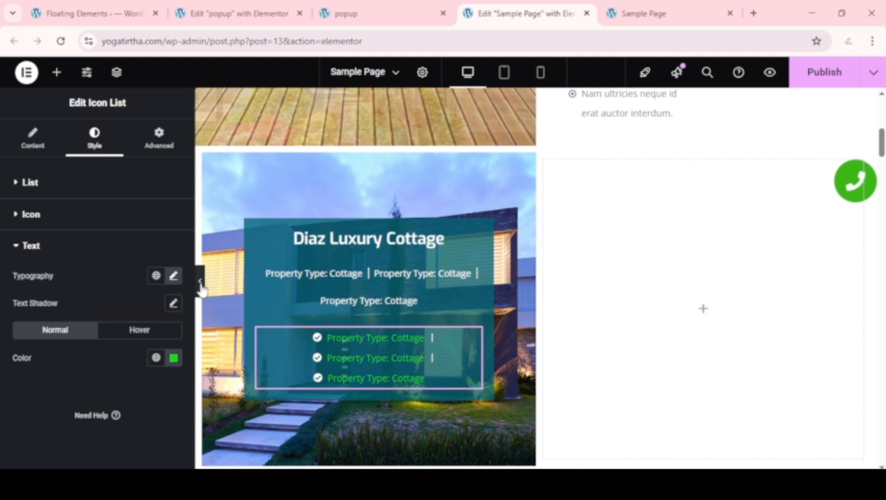
# - Give the inner container of the new property details box a solid border 1 px wide on all sides, like the hero's
pyautogui.scroll(5, 361, 240)
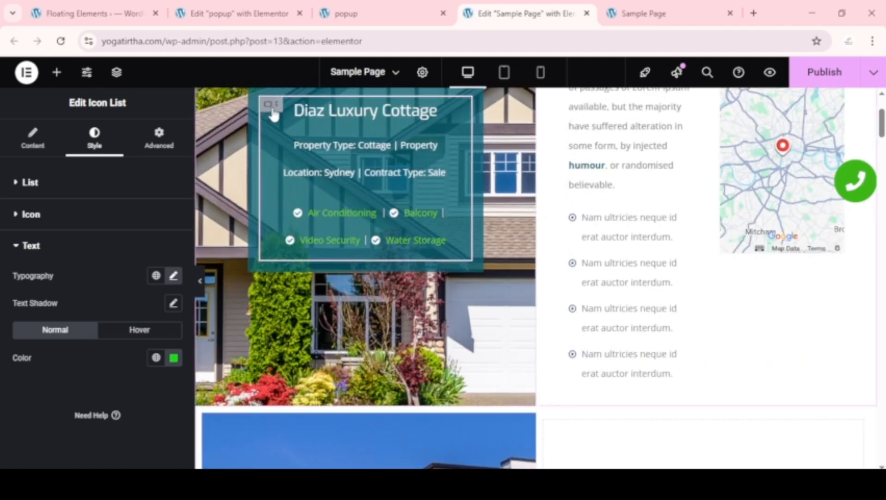
pyautogui.scroll(-5, 444, 255)
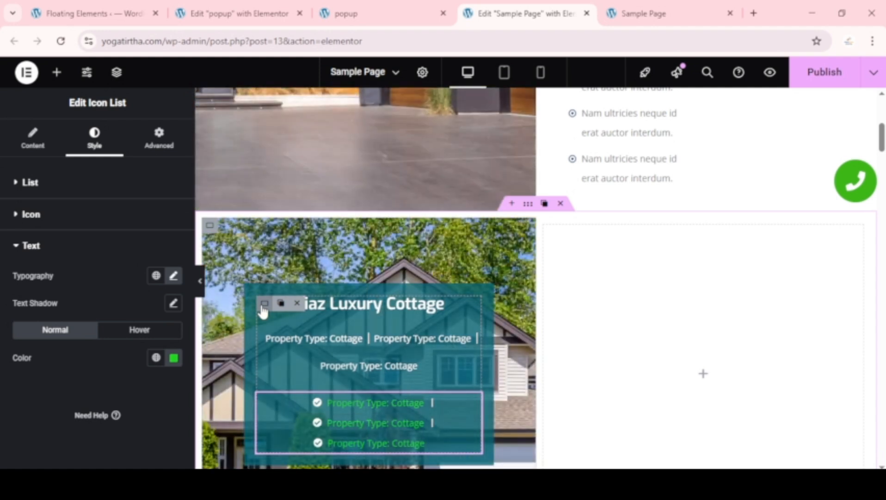
pyautogui.click(263, 305)
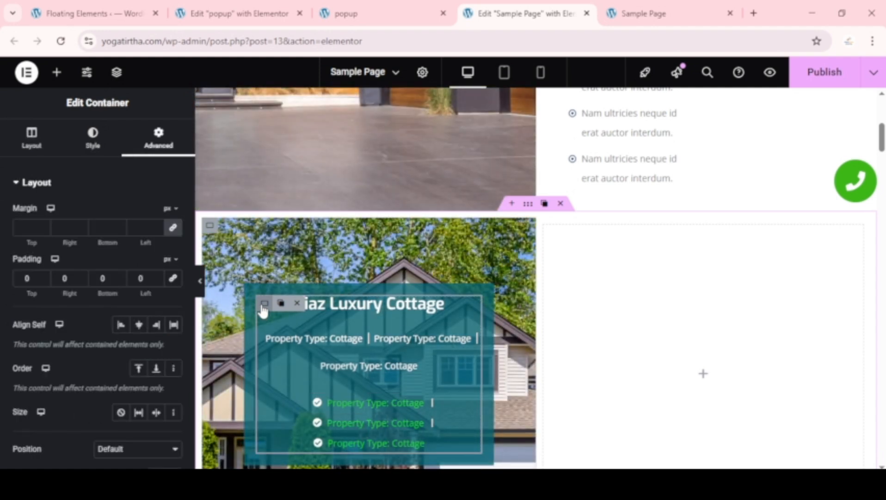
pyautogui.click(93, 138)
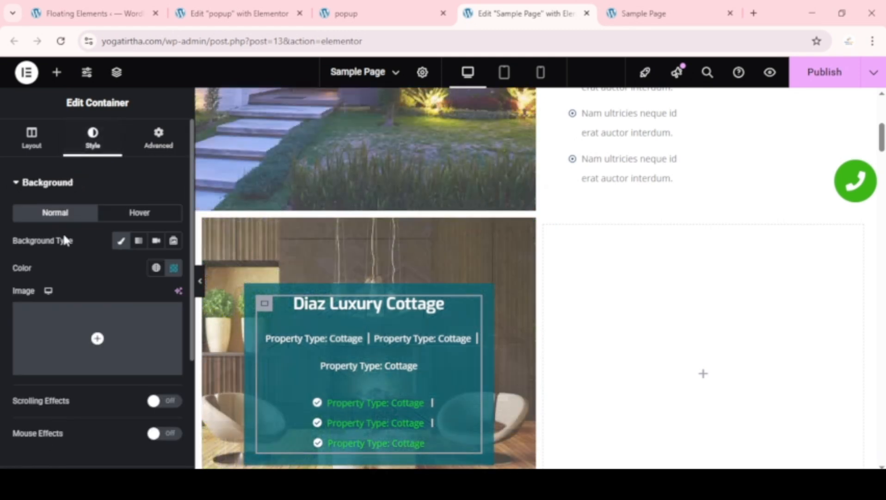
pyautogui.scroll(-3, 70, 259)
pyautogui.click(46, 348)
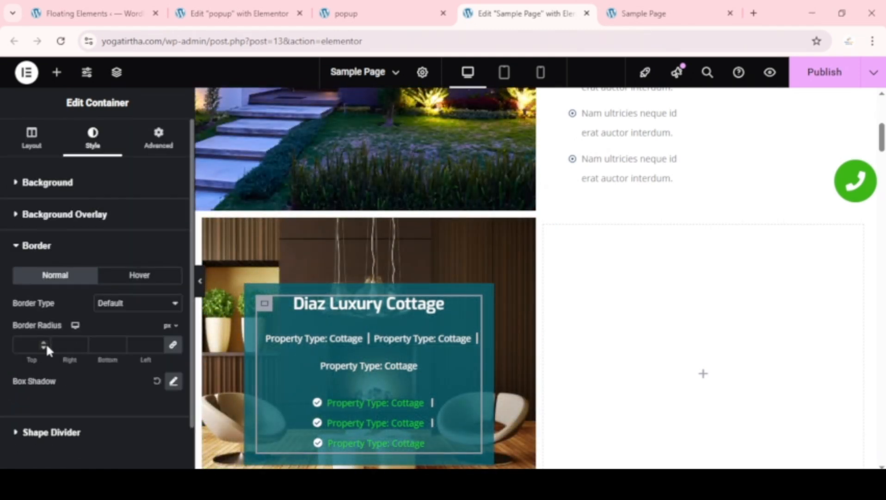
pyautogui.click(151, 305)
pyautogui.click(130, 350)
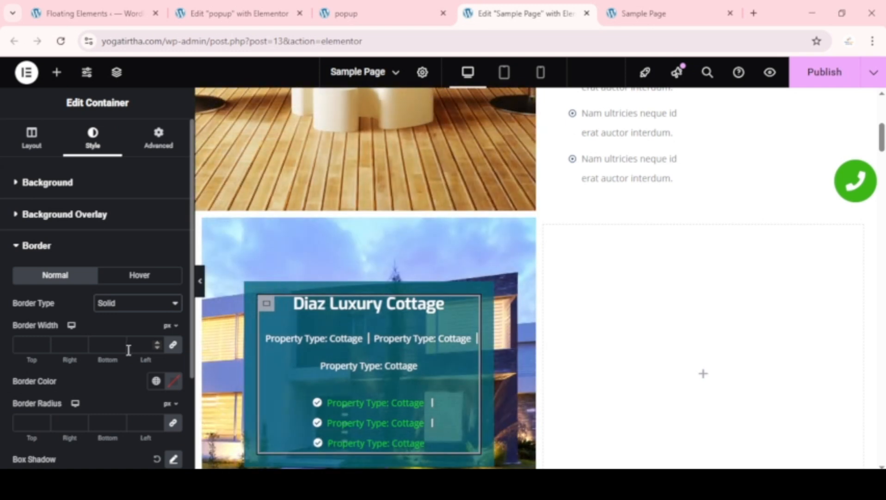
pyautogui.click(157, 344)
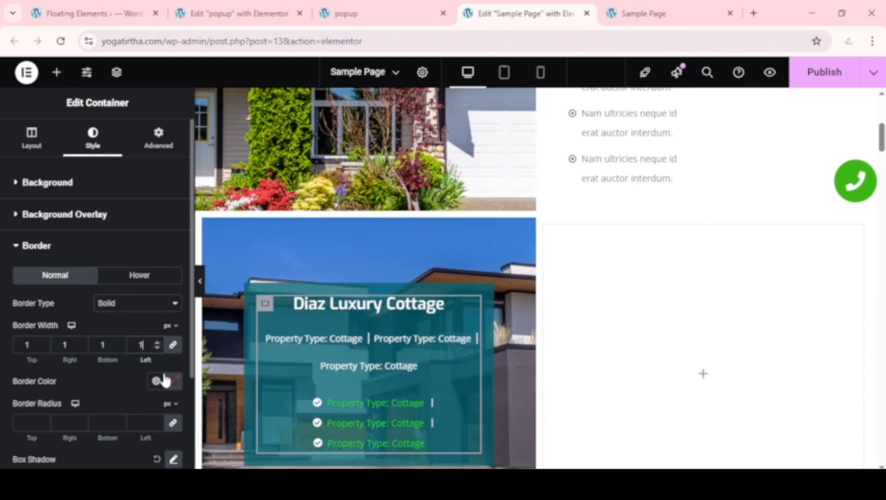
# - Set the inner details container's border color to off-white and check the frame without the editing panel
pyautogui.click(173, 382)
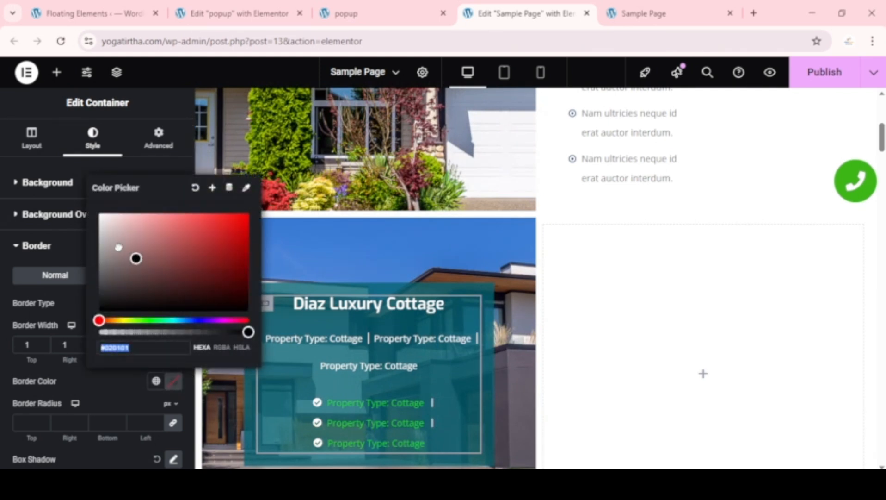
pyautogui.moveTo(118, 247); pyautogui.dragTo(98, 224)
pyautogui.click(102, 388)
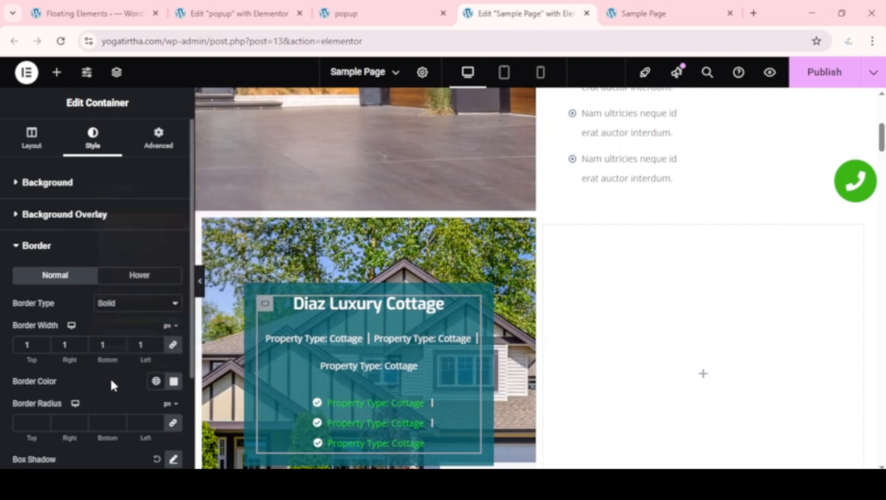
pyautogui.click(199, 281)
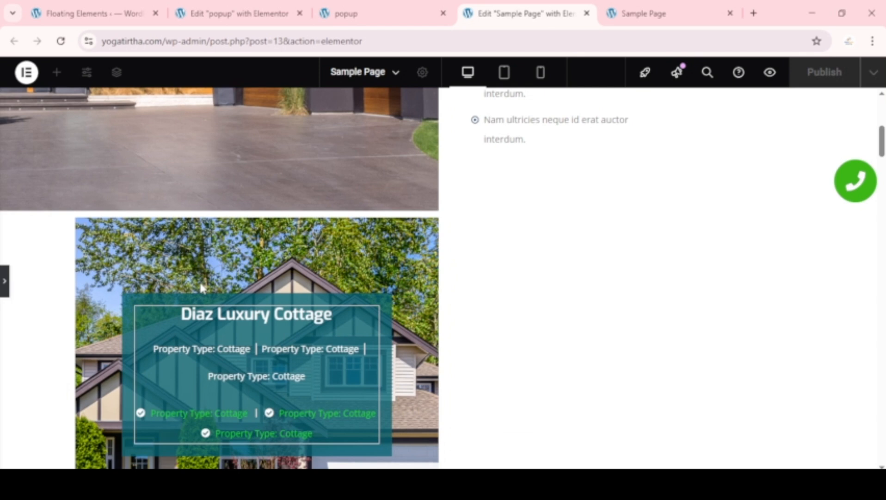
# - Set the inner details container's padding to 10 px on all sides
pyautogui.click(4, 281)
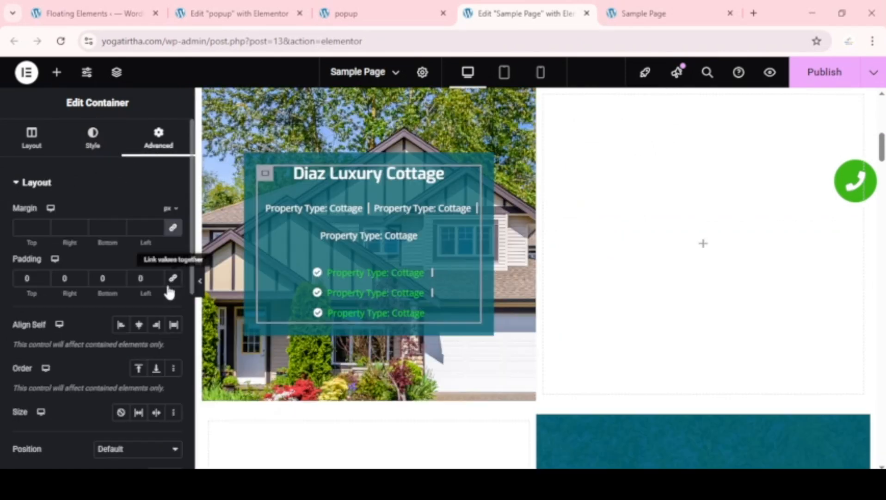
pyautogui.click(142, 279)
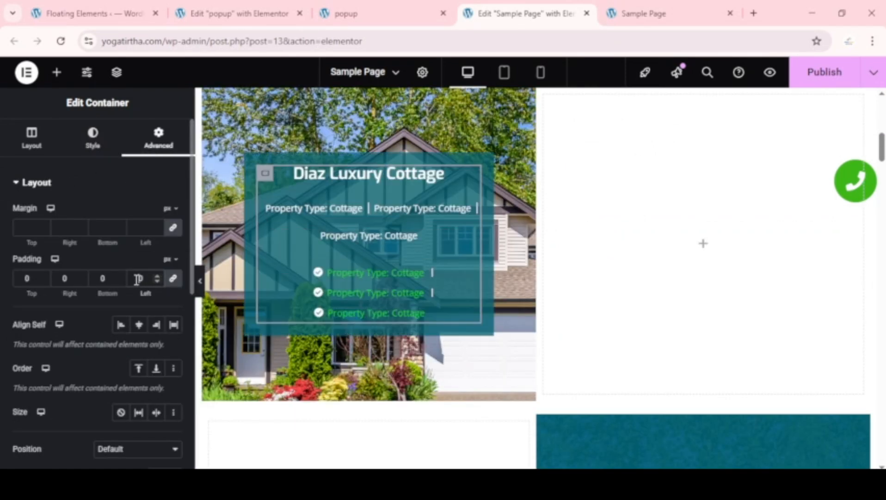
pyautogui.write('10')
# - Set the padding of the slideshow column container to 0 px on all sides
pyautogui.scroll(5, 438, 317)
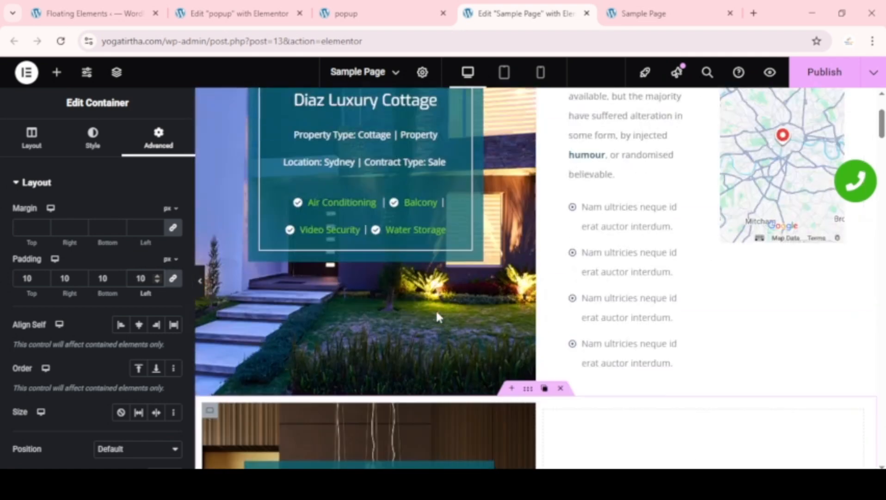
pyautogui.scroll(2, 436, 309)
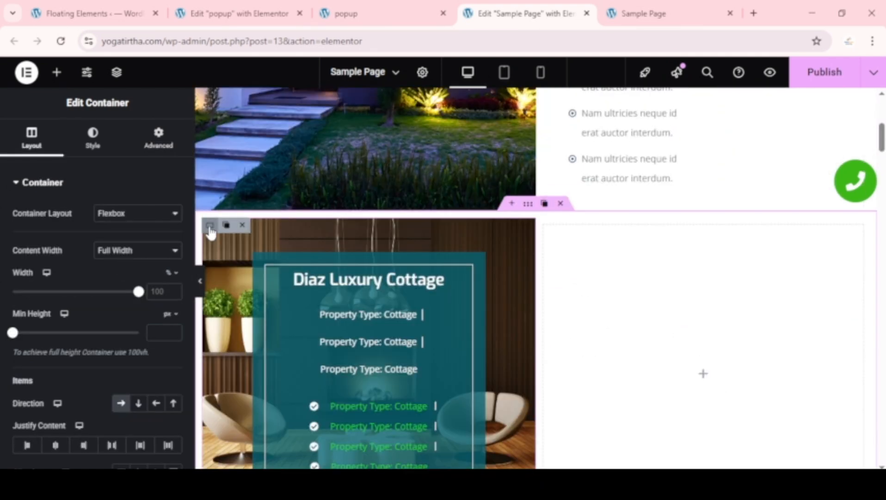
pyautogui.click(209, 226)
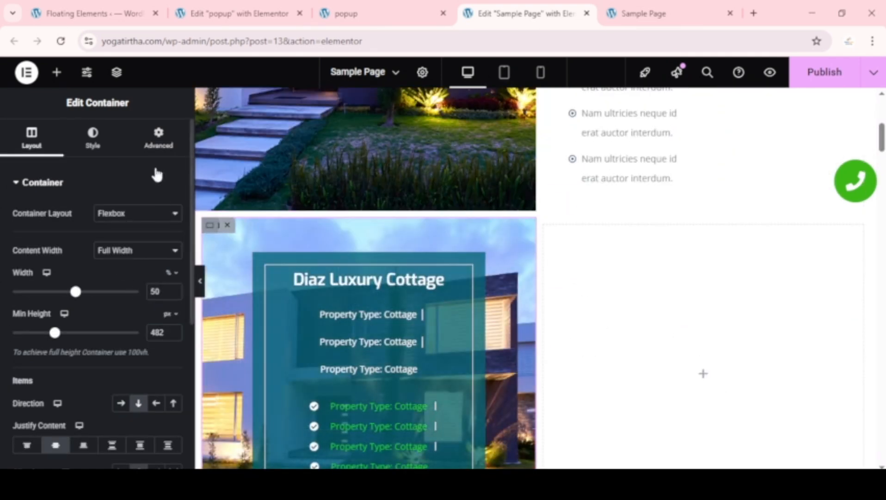
pyautogui.click(166, 147)
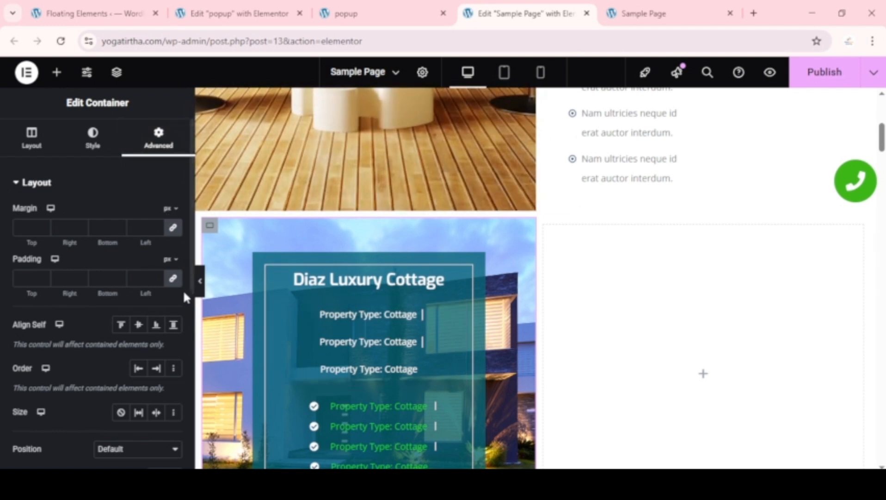
pyautogui.click(174, 280)
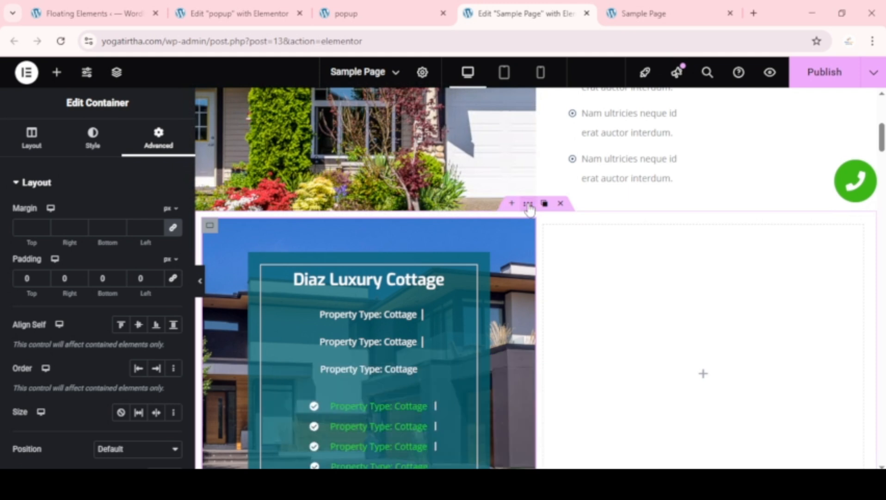
# - Set the outer section container's padding to 0 px on all sides and check the section without the editing panel
pyautogui.click(475, 210)
pyautogui.click(158, 136)
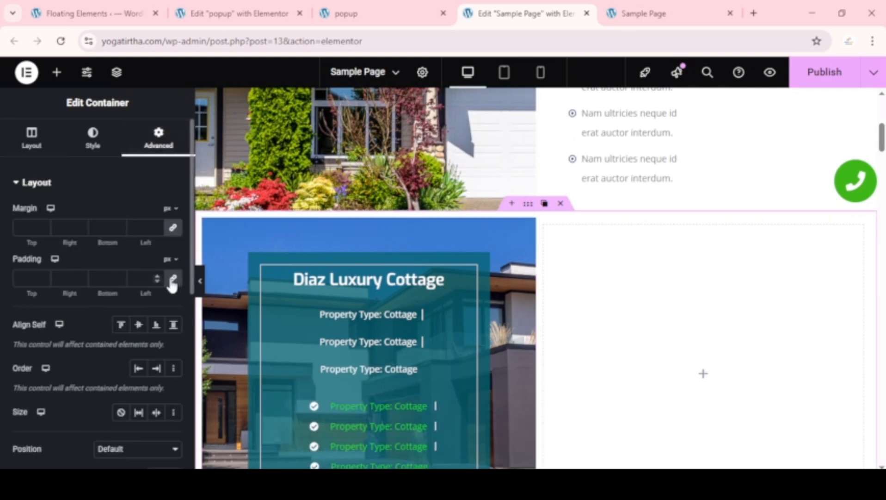
pyautogui.click(173, 278)
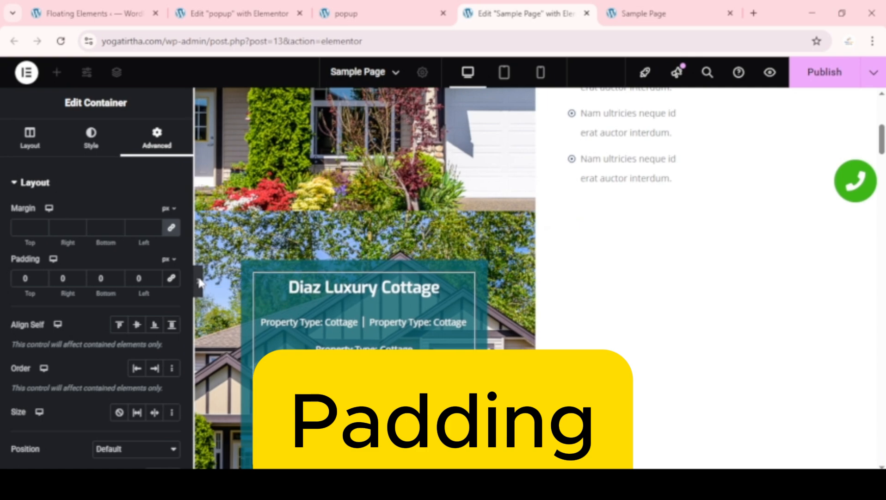
pyautogui.click(199, 282)
pyautogui.scroll(-1, 279, 384)
pyautogui.scroll(-2, 280, 388)
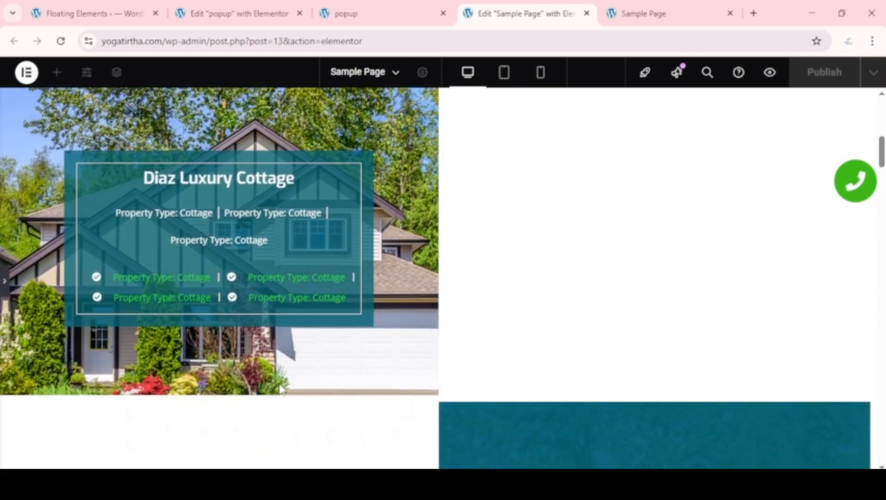
pyautogui.scroll(5, 280, 381)
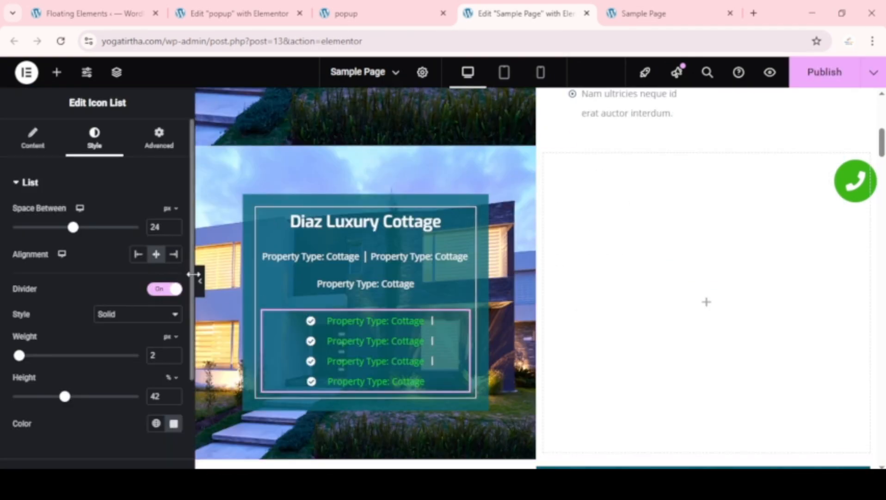
# - Compare the new property details box with the hero's original, with and without the editing panel
pyautogui.scroll(7, 405, 296)
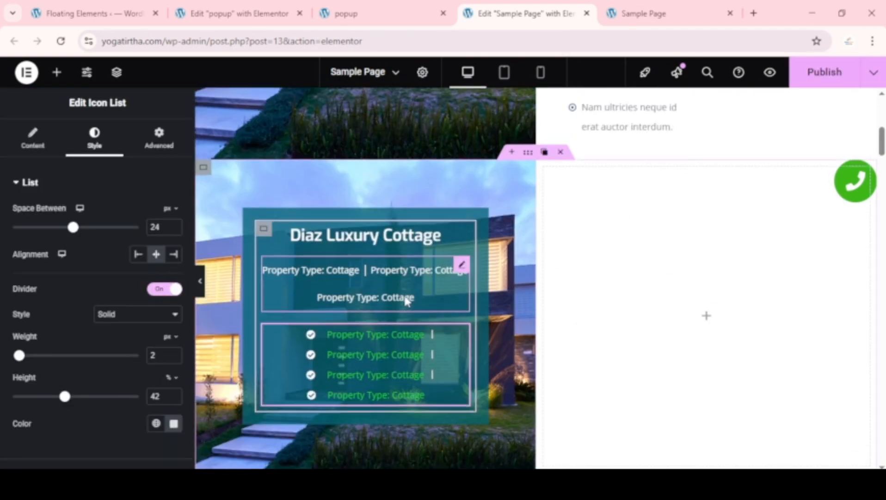
pyautogui.scroll(-5, 404, 294)
pyautogui.scroll(5, 405, 296)
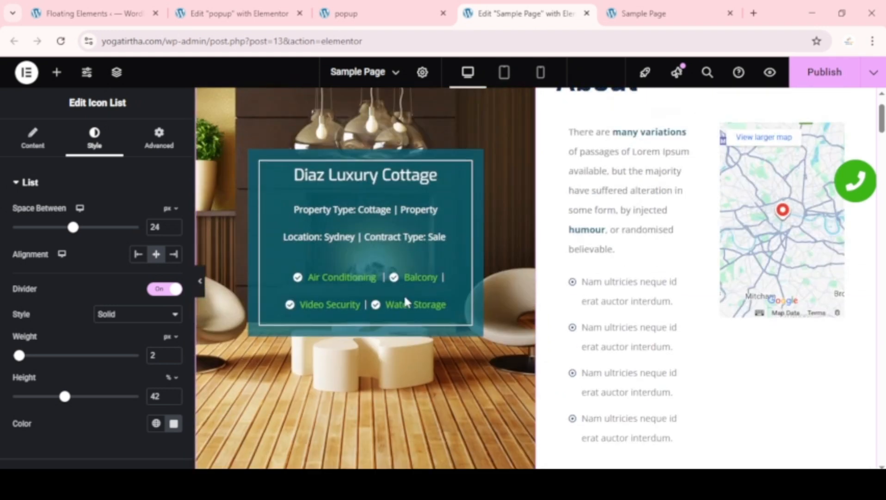
pyautogui.scroll(-7, 405, 324)
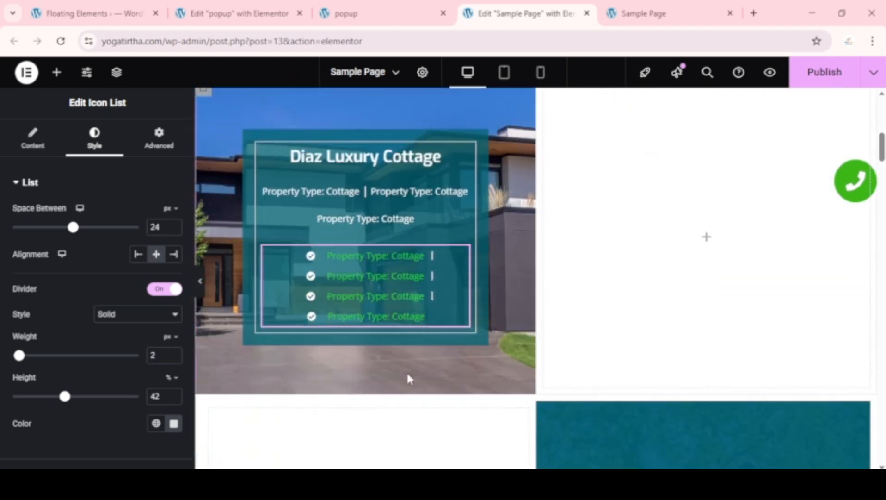
pyautogui.click(200, 283)
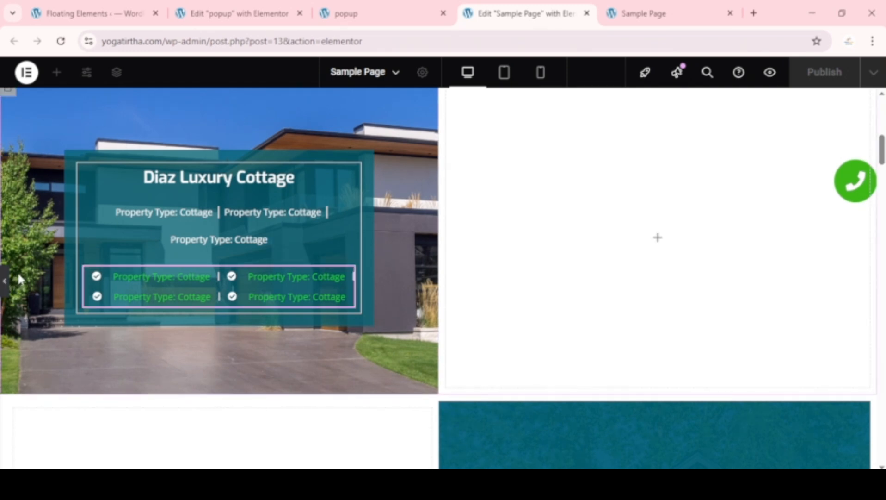
pyautogui.click(14, 273)
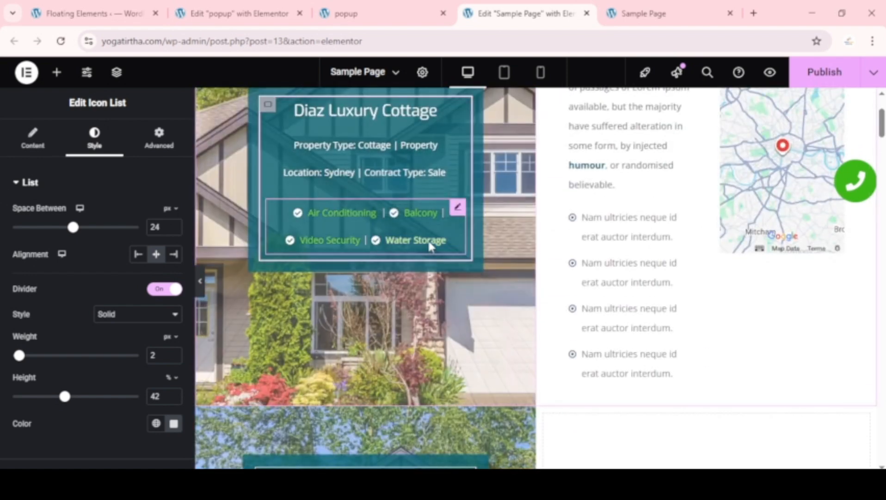
# - Add a Heading widget to the empty column beside the new slideshow, using the original About section as the reference
pyautogui.scroll(3, 615, 301)
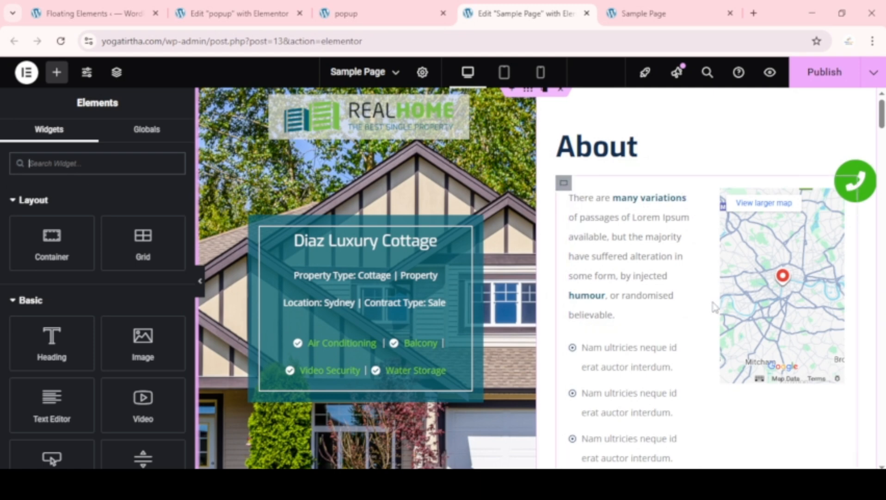
pyautogui.scroll(-6, 714, 307)
pyautogui.scroll(6, 715, 306)
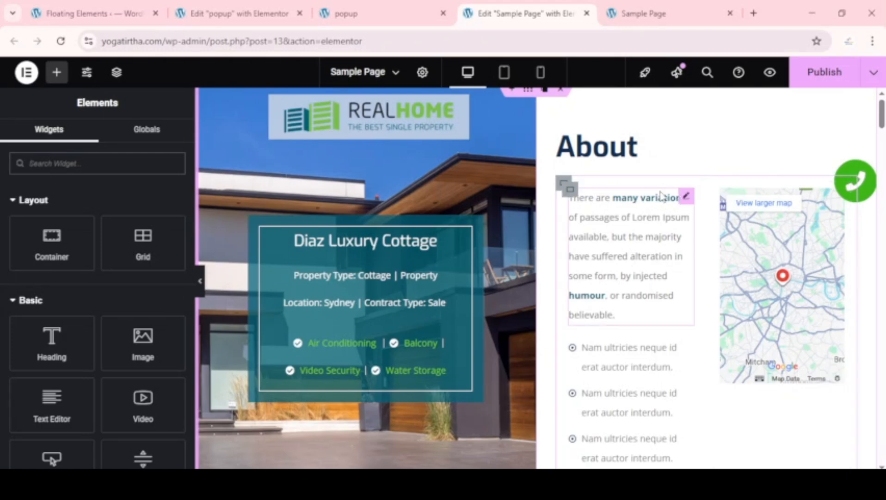
pyautogui.scroll(-6, 678, 321)
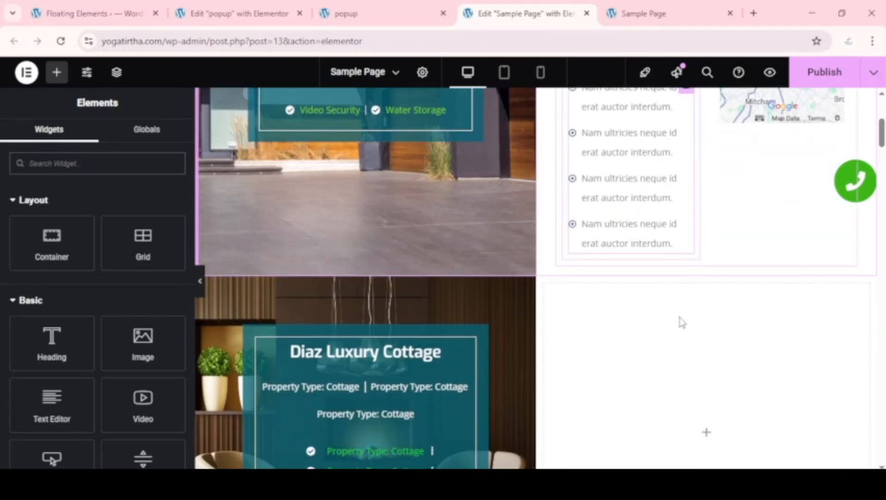
pyautogui.moveTo(52, 343); pyautogui.dragTo(760, 356)
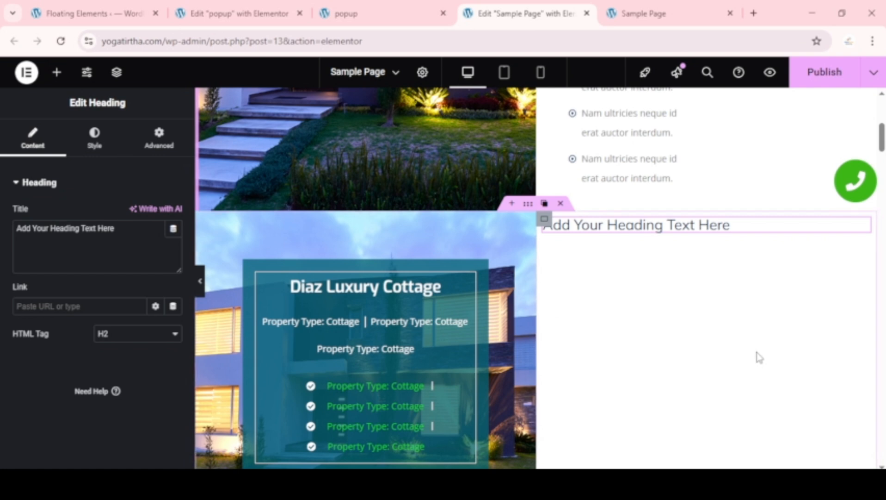
# - Add a container below the new heading and nest a second container inside it
pyautogui.click(55, 74)
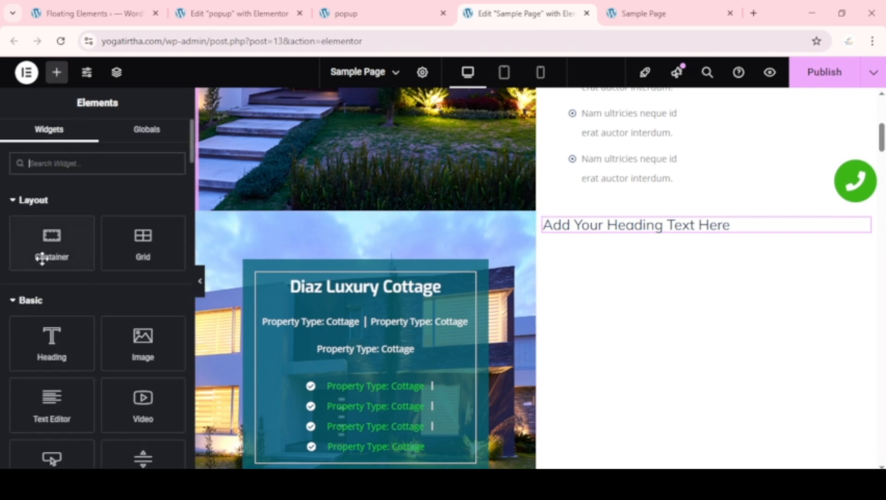
pyautogui.moveTo(48, 247); pyautogui.dragTo(702, 231)
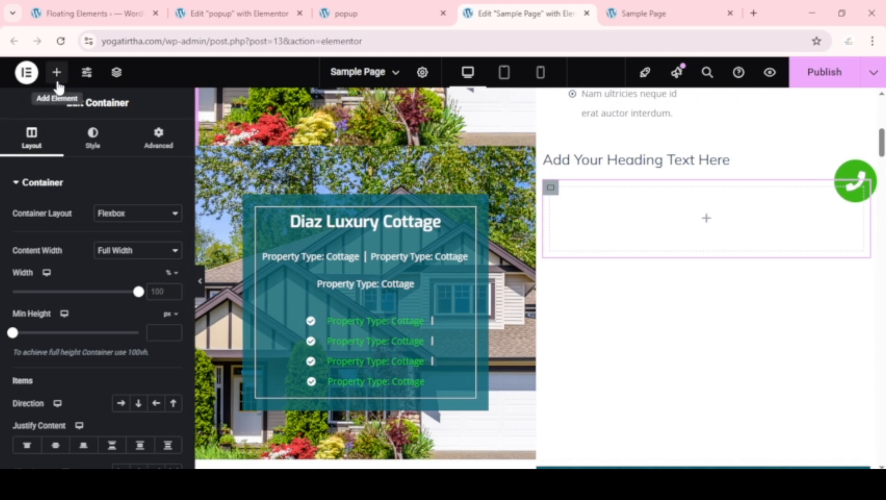
pyautogui.click(56, 72)
pyautogui.moveTo(47, 239); pyautogui.dragTo(700, 214)
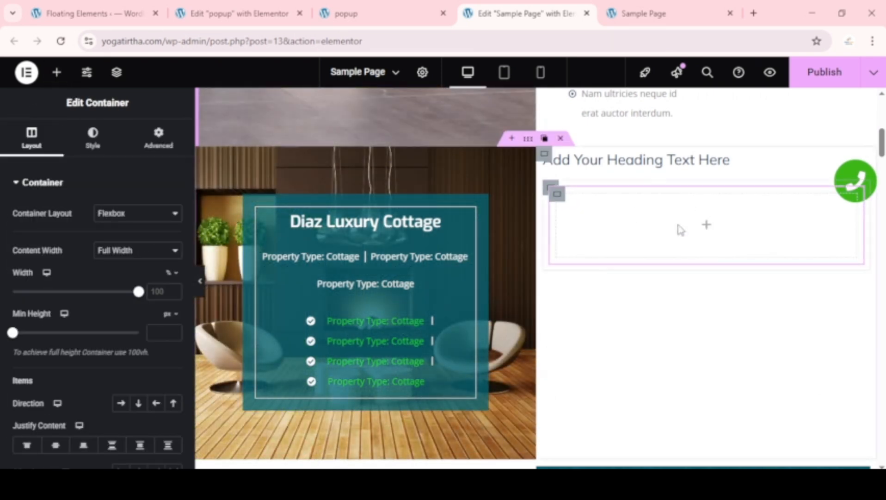
# - Duplicate the nested container below the heading so the parent container holds two
pyautogui.rightClick(556, 196)
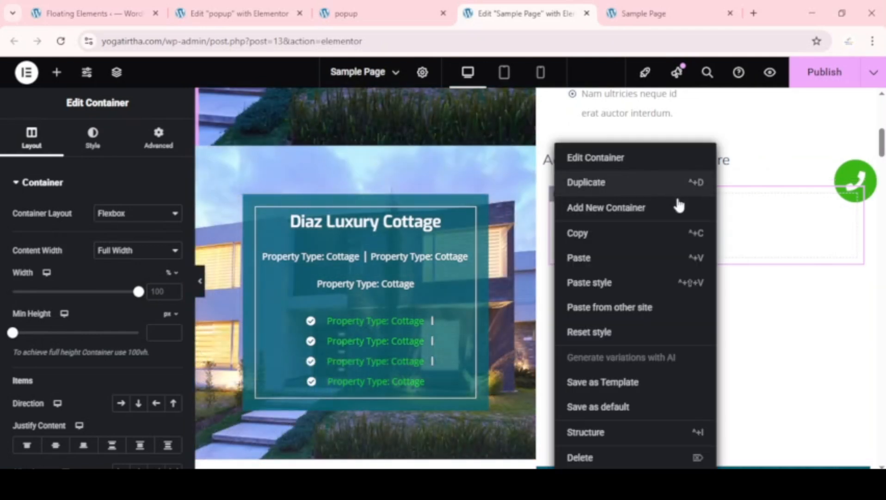
pyautogui.click(751, 239)
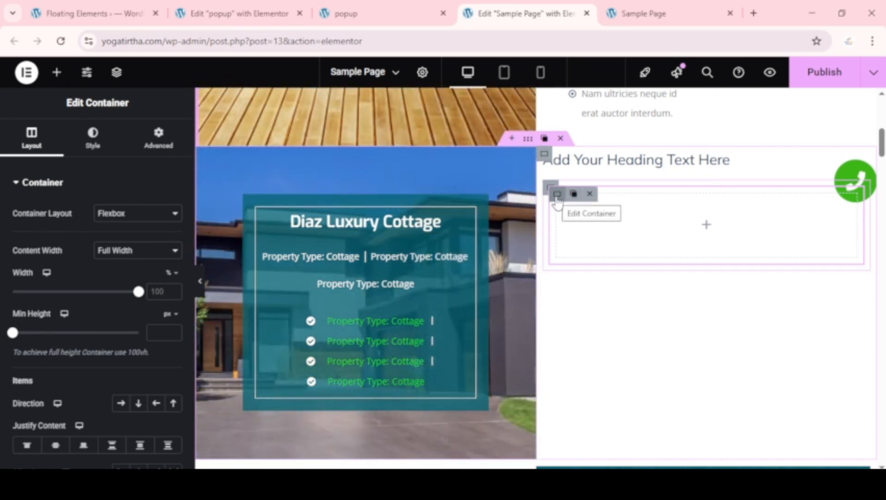
pyautogui.rightClick(557, 201)
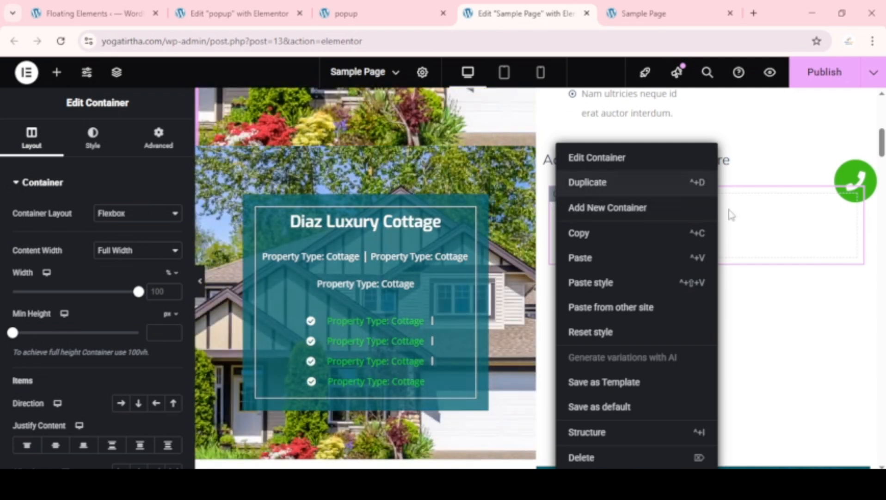
pyautogui.click(776, 231)
pyautogui.moveTo(575, 203)
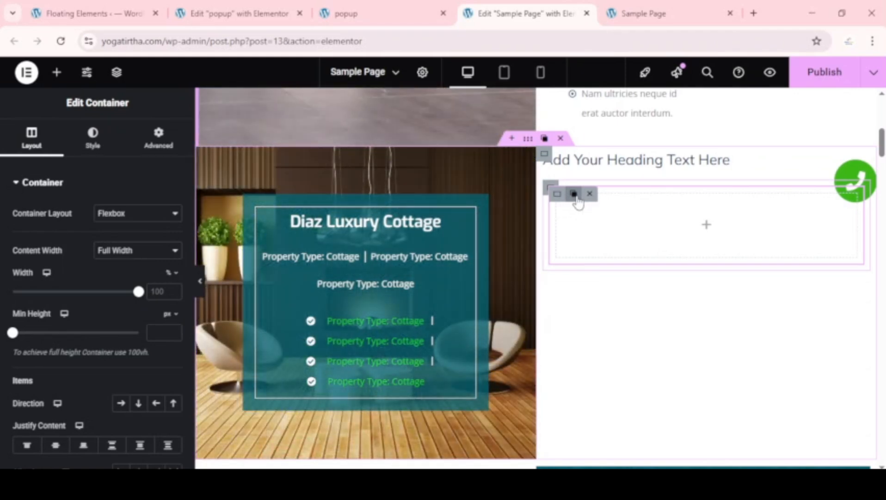
pyautogui.click(576, 198)
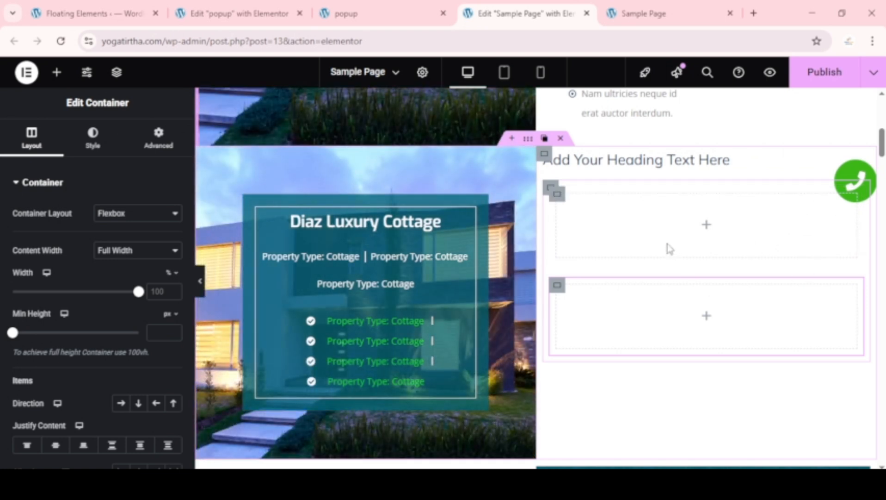
# - Set the parent container's direction to Row - horizontal so its two nested containers sit side by side
pyautogui.click(552, 188)
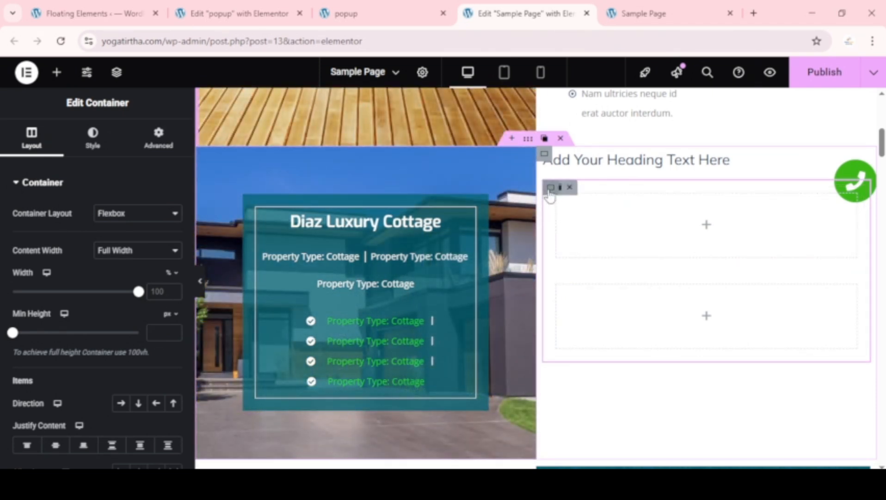
pyautogui.scroll(-3, 35, 260)
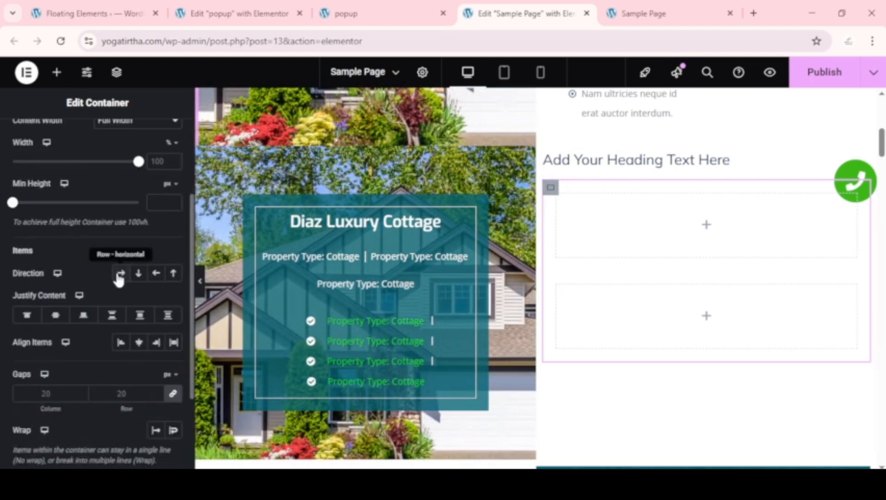
pyautogui.click(120, 274)
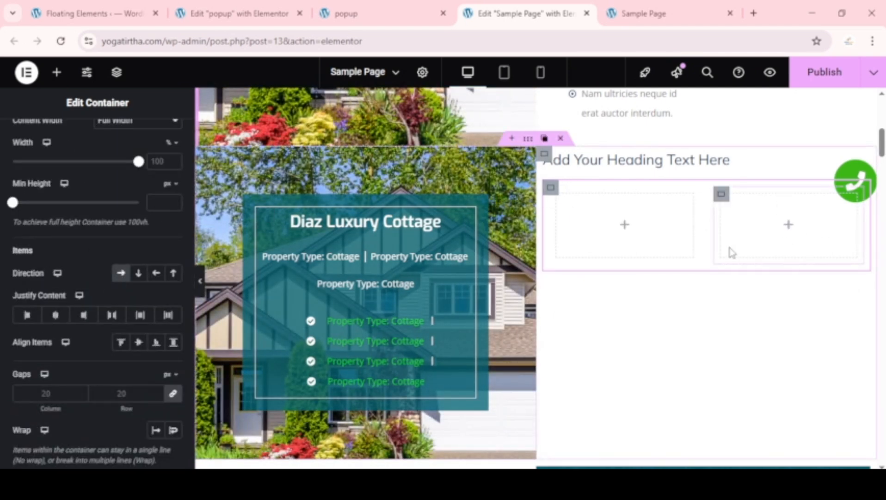
# - Change the new heading's title to "About", matching the original section
pyautogui.scroll(3, 729, 248)
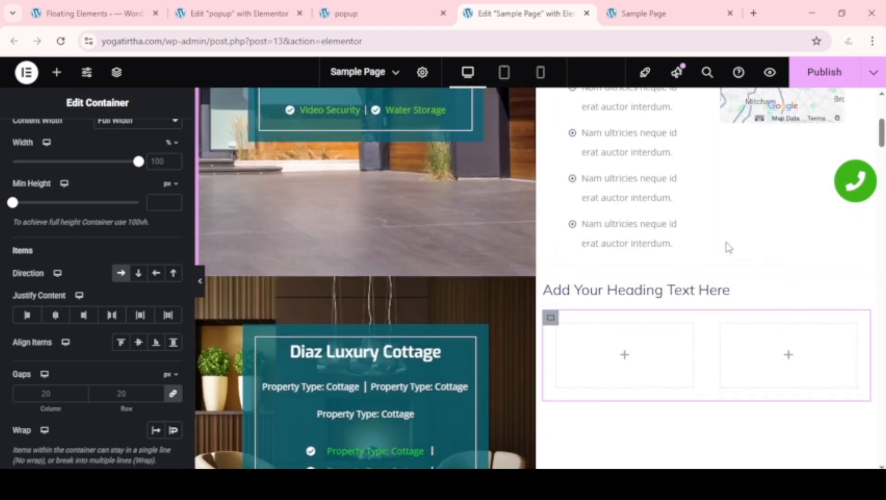
pyautogui.scroll(-3, 728, 248)
pyautogui.scroll(3, 725, 257)
pyautogui.scroll(5, 720, 264)
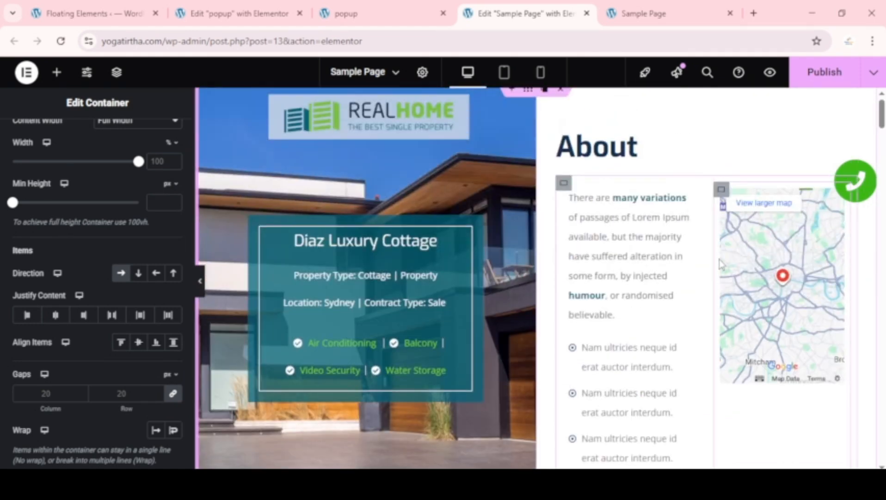
pyautogui.scroll(-8, 721, 264)
pyautogui.click(624, 162)
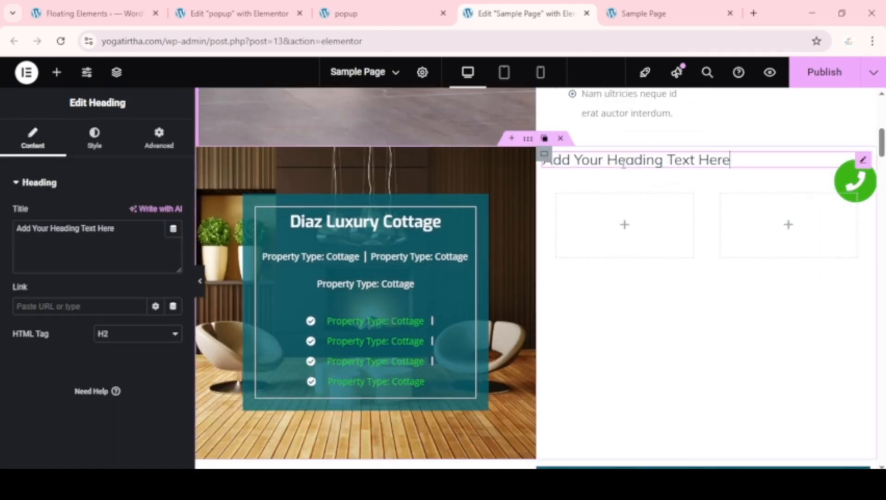
pyautogui.tripleClick(59, 223)
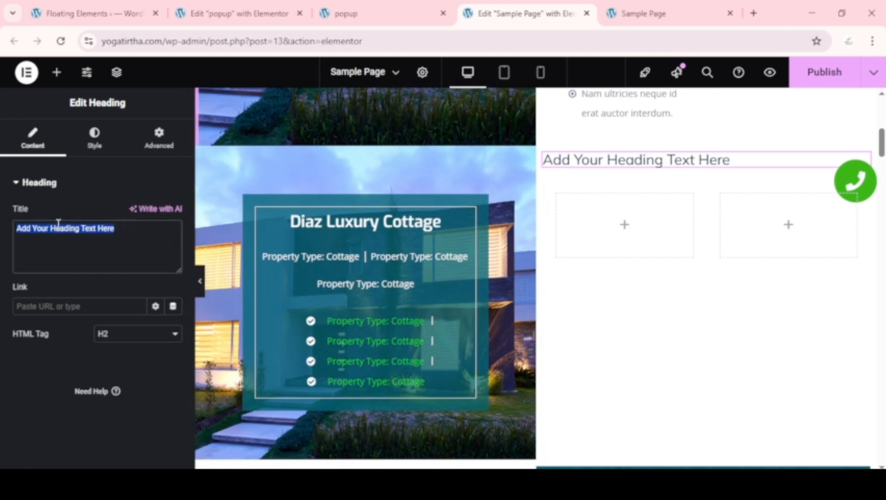
pyautogui.write('About')
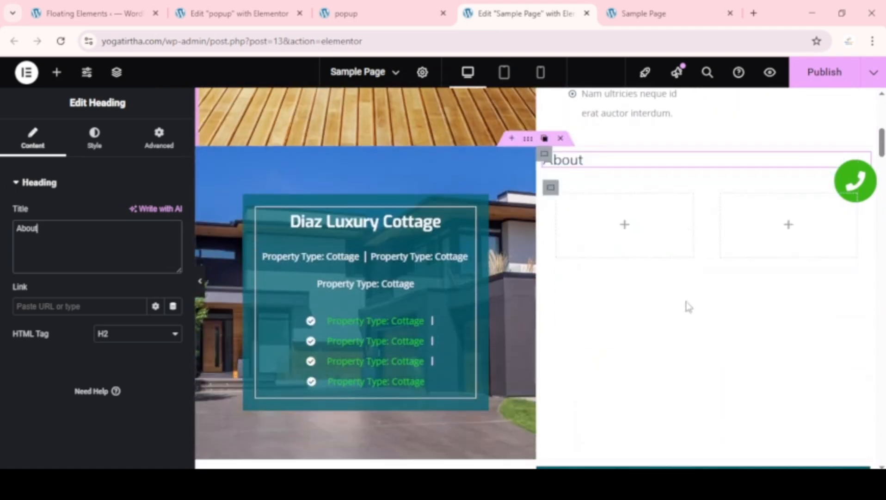
# - Add a Text Editor widget to the first nested container below the About heading and compare it with the original section
pyautogui.click(56, 73)
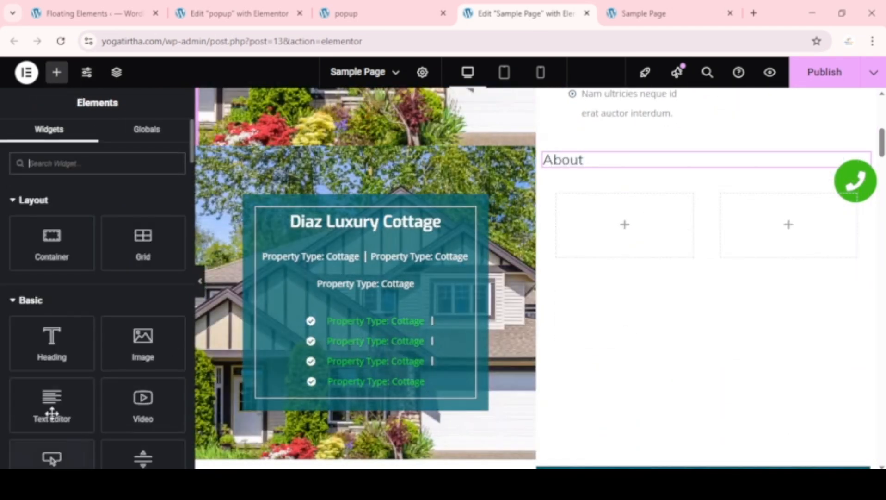
pyautogui.moveTo(51, 397); pyautogui.dragTo(641, 236)
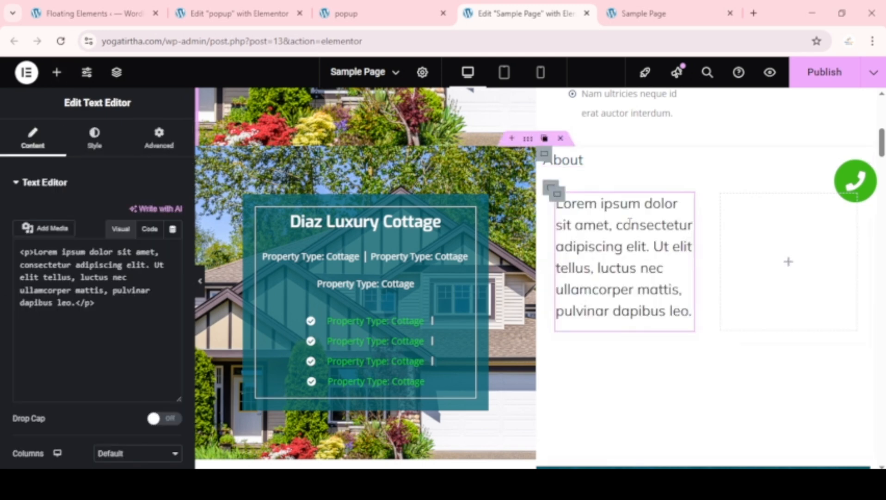
pyautogui.scroll(10, 638, 280)
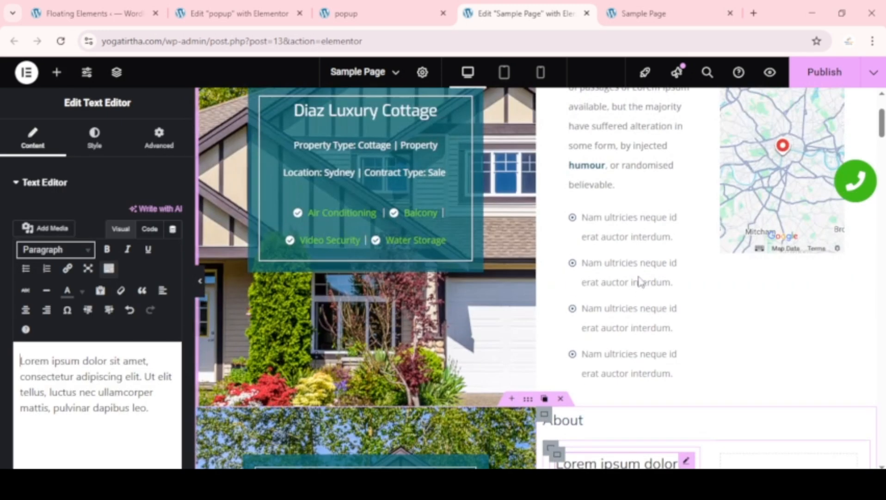
pyautogui.scroll(-5, 788, 289)
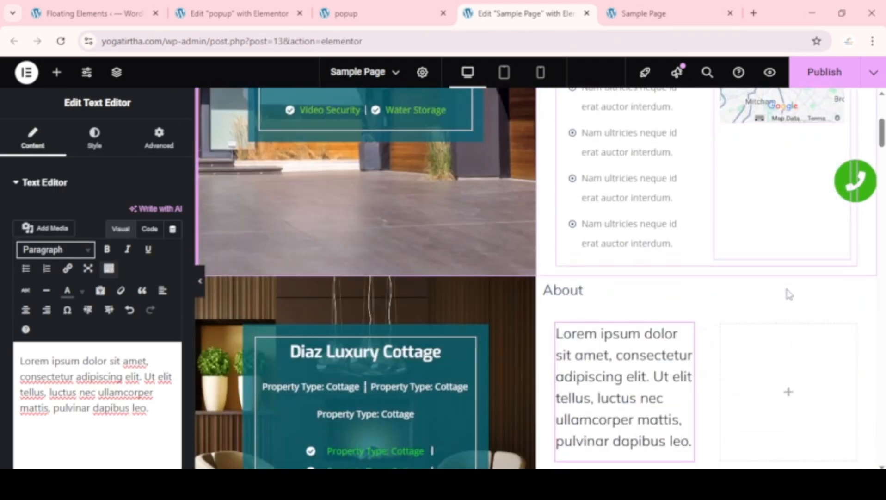
# - Search the widgets for "map", add Google Maps to the second nested container and compare it with the original section's map
pyautogui.click(56, 77)
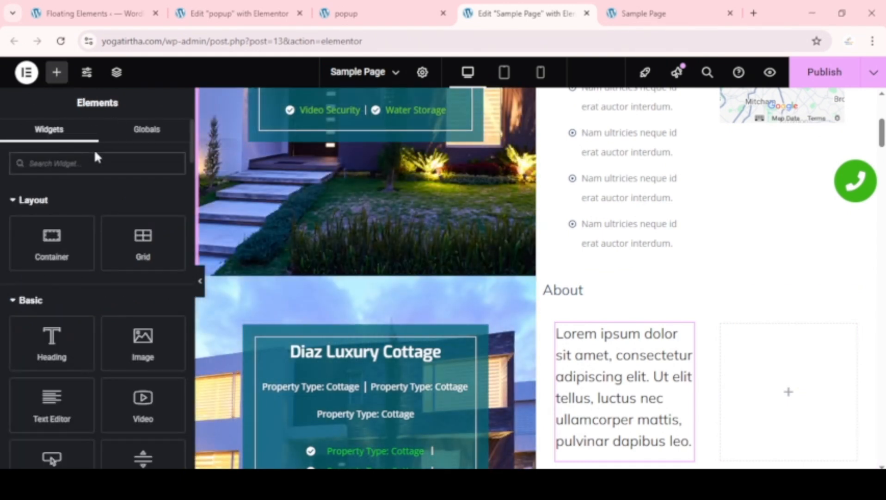
pyautogui.scroll(-1, 791, 324)
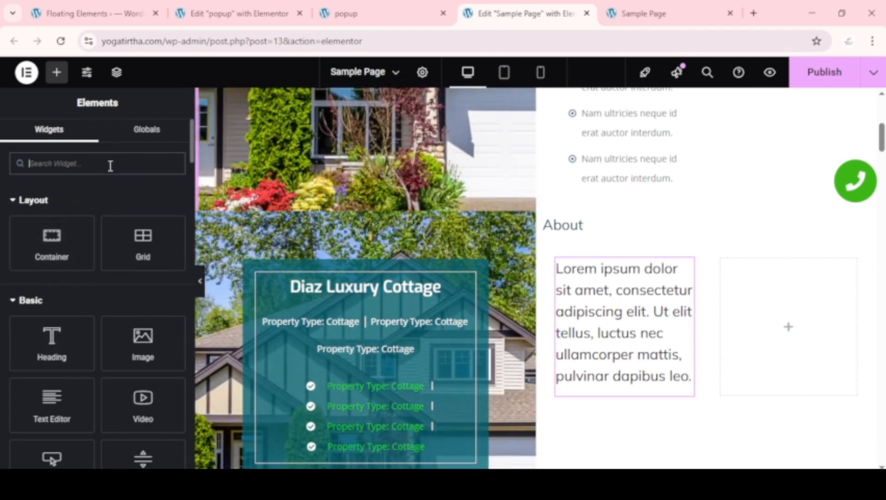
pyautogui.write('map')
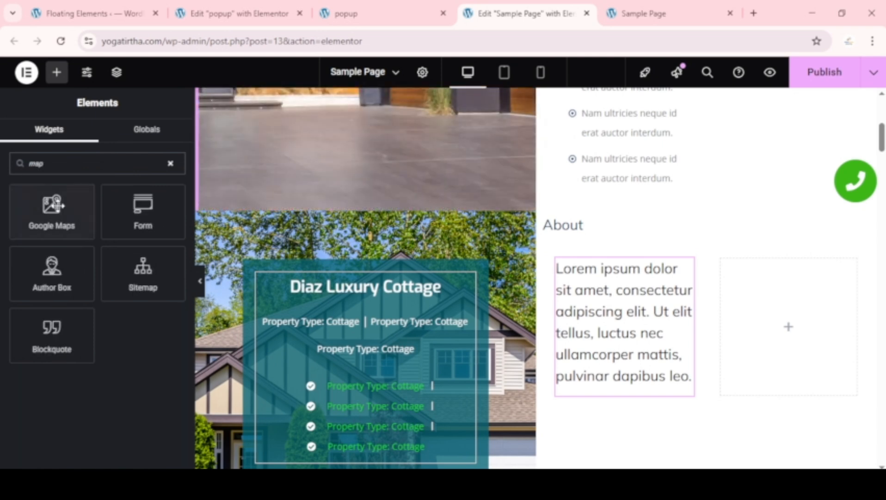
pyautogui.moveTo(52, 208); pyautogui.dragTo(782, 315)
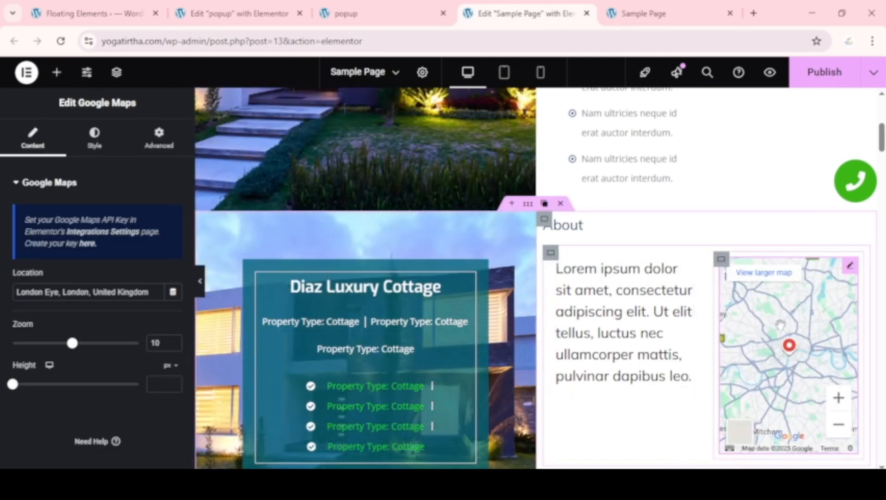
pyautogui.scroll(5, 780, 324)
pyautogui.scroll(-4, 781, 324)
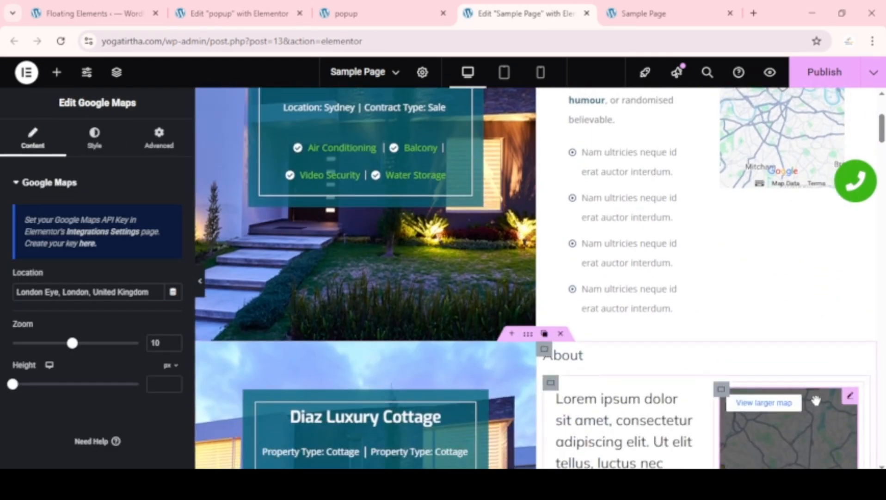
pyautogui.scroll(-3, 786, 421)
pyautogui.scroll(5, 786, 421)
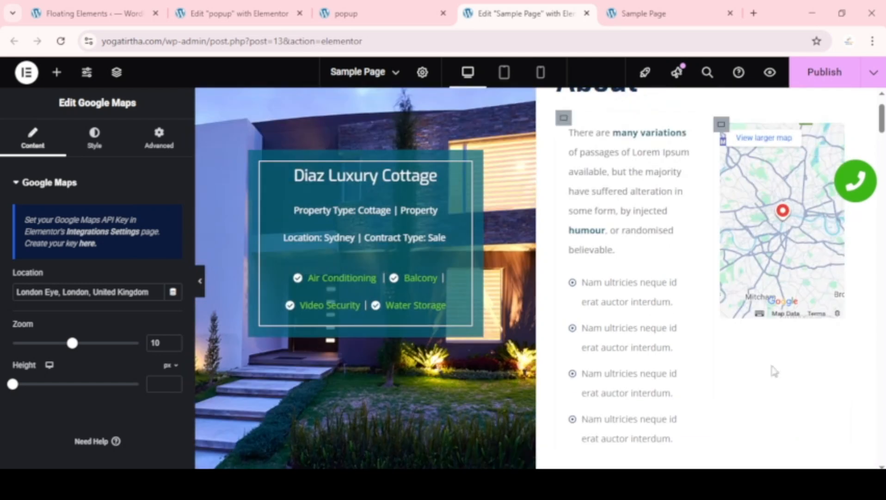
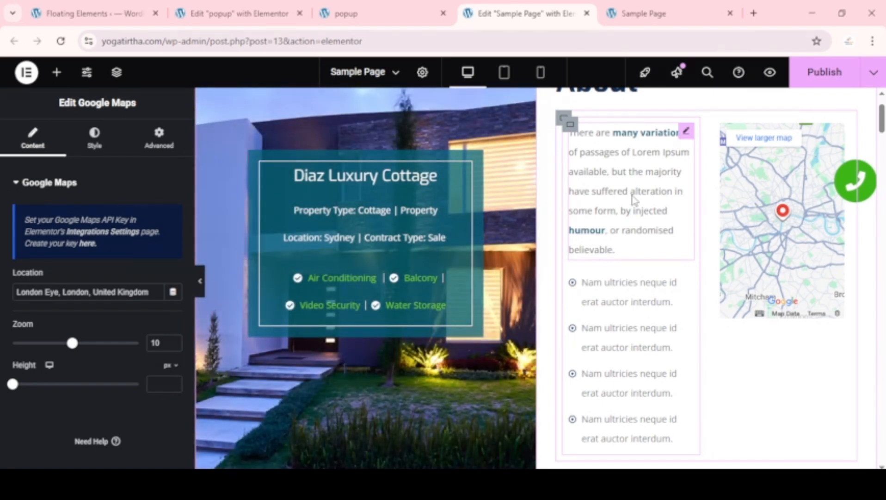
# - Make the word "consectetur" bold in the new text paragraph below the About heading
pyautogui.scroll(-6, 634, 199)
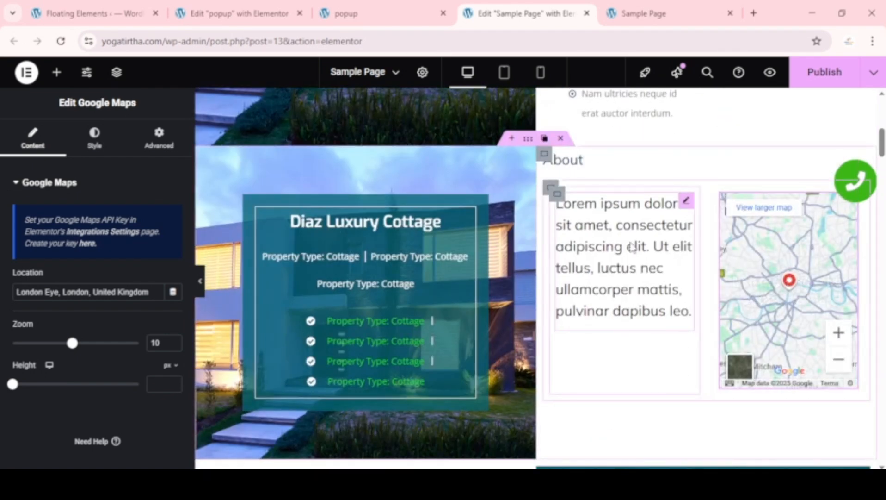
pyautogui.click(688, 201)
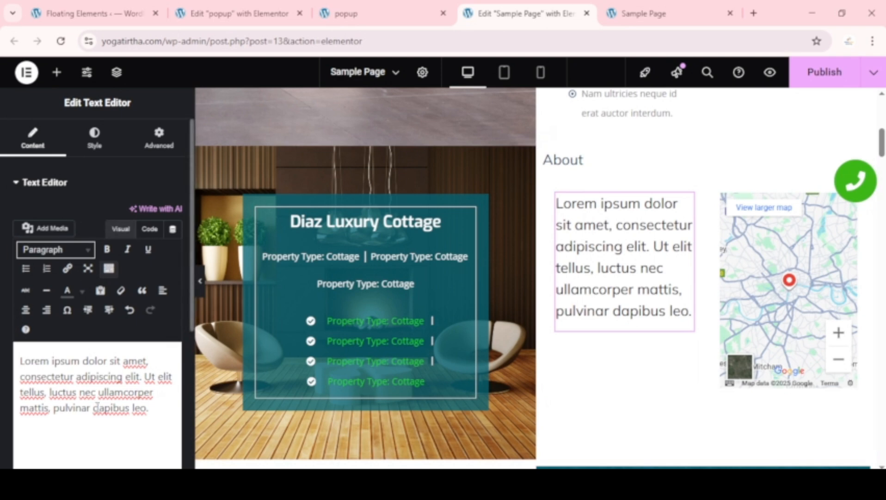
pyautogui.click(620, 227)
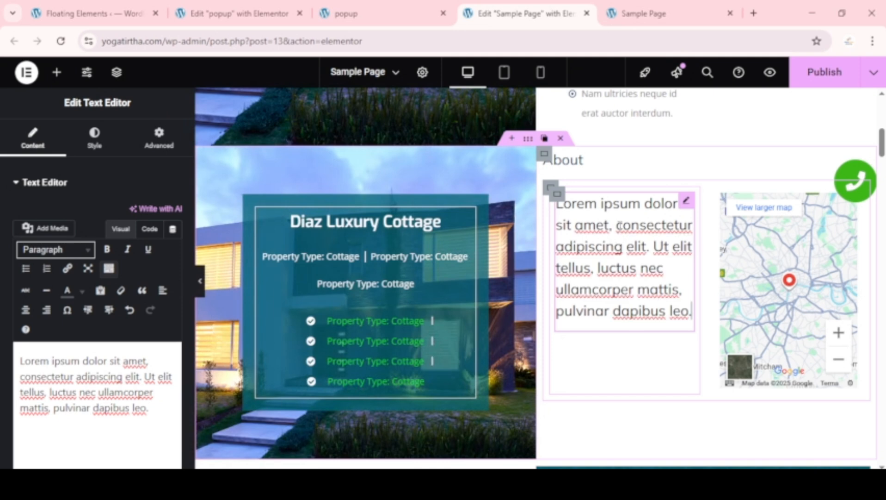
pyautogui.moveTo(616, 225); pyautogui.dragTo(695, 225)
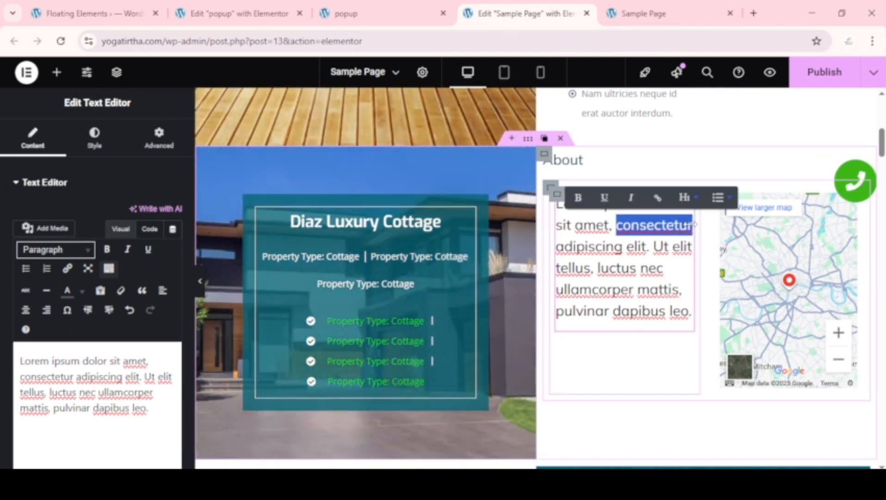
pyautogui.click(636, 234)
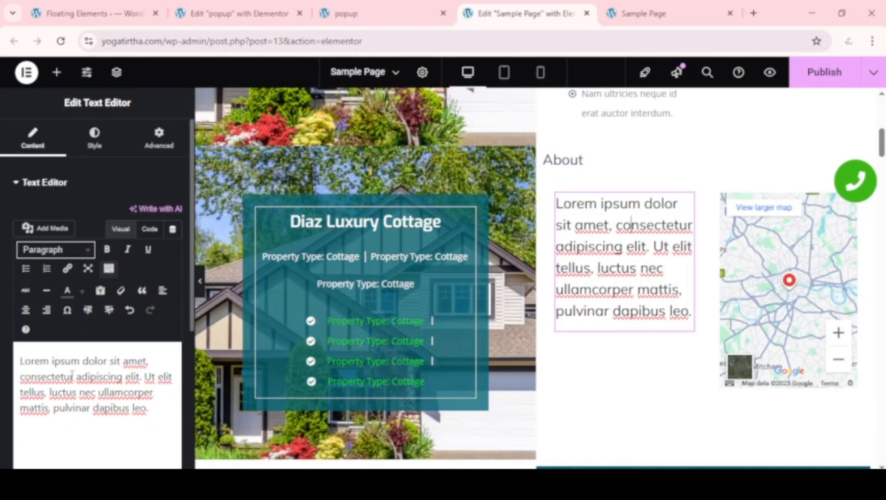
pyautogui.moveTo(74, 375); pyautogui.dragTo(19, 379)
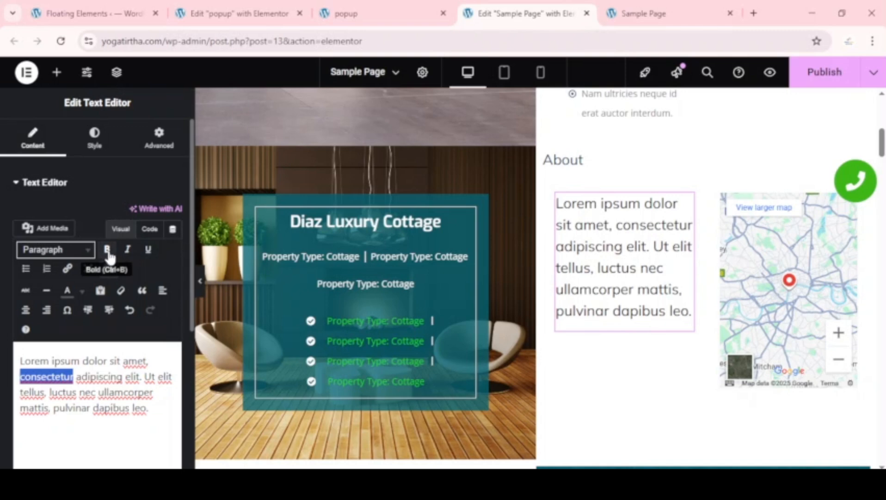
pyautogui.click(108, 250)
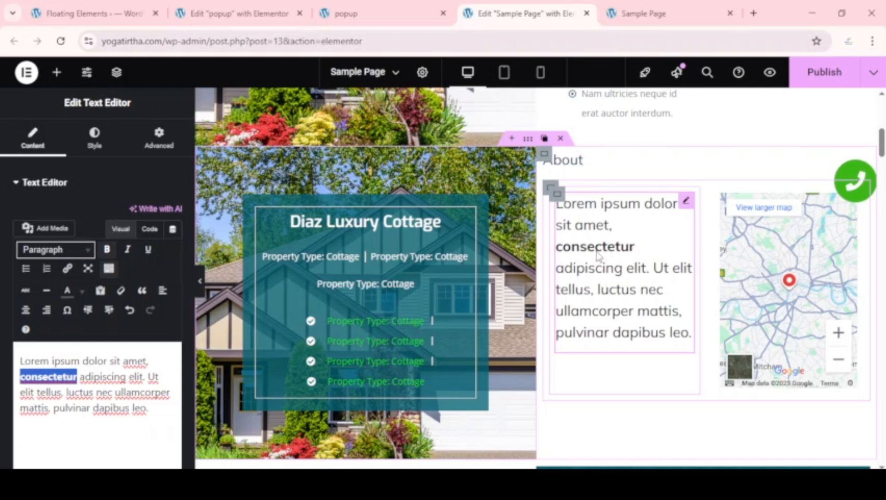
# - Set the text color of the bold word "consectetur" to custom blue #084ea3 and publish the page
pyautogui.scroll(8, 597, 256)
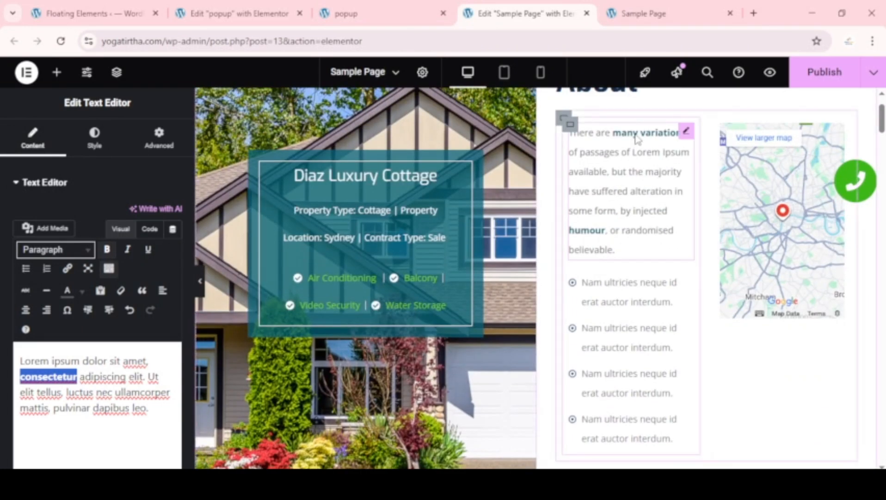
pyautogui.scroll(-8, 644, 164)
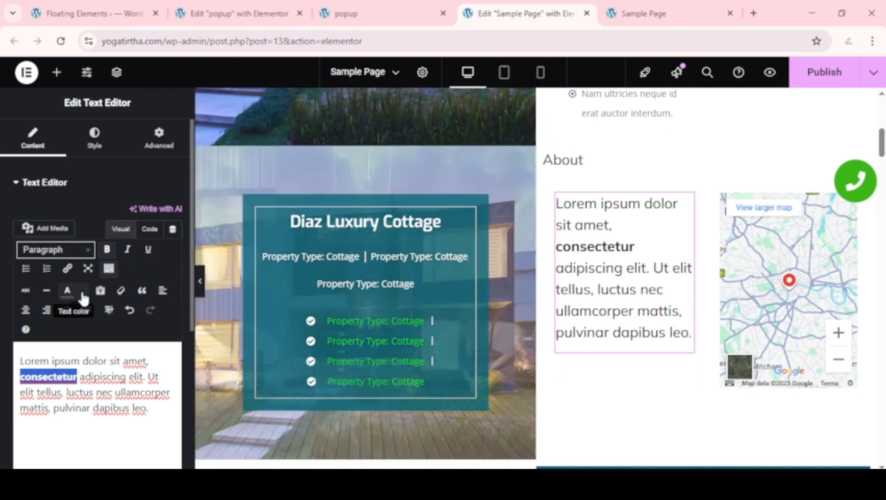
pyautogui.click(83, 298)
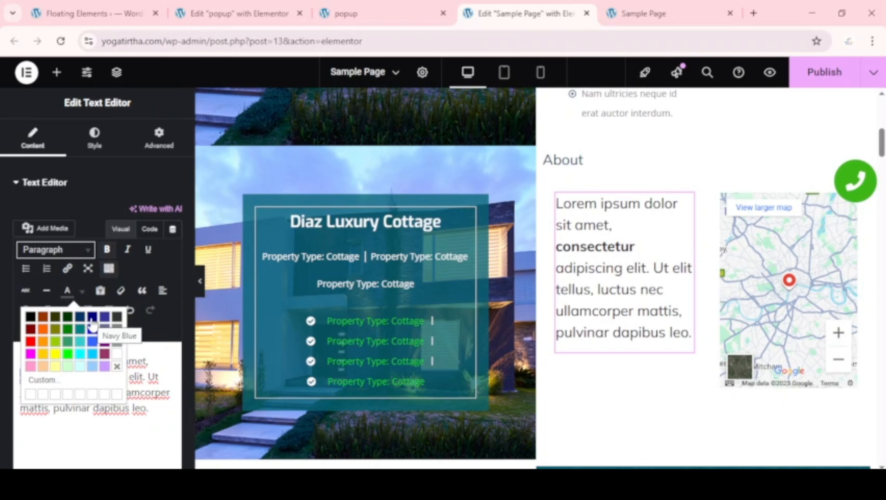
pyautogui.click(57, 380)
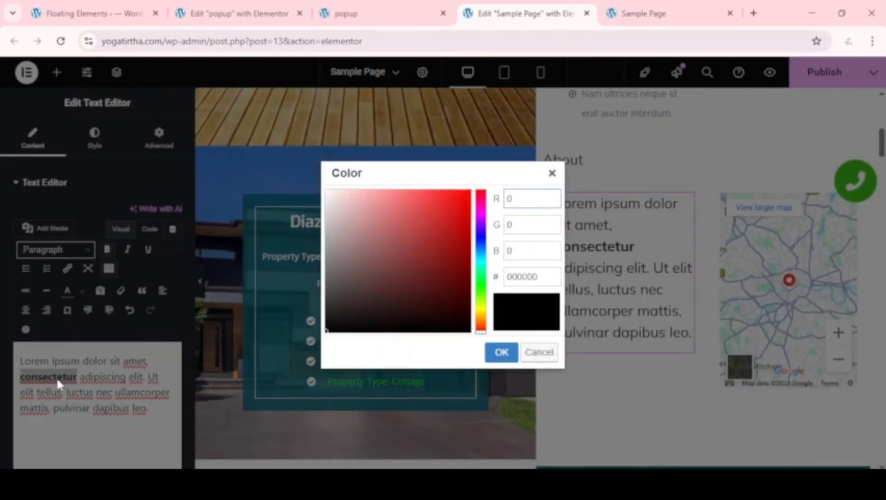
pyautogui.click(478, 236)
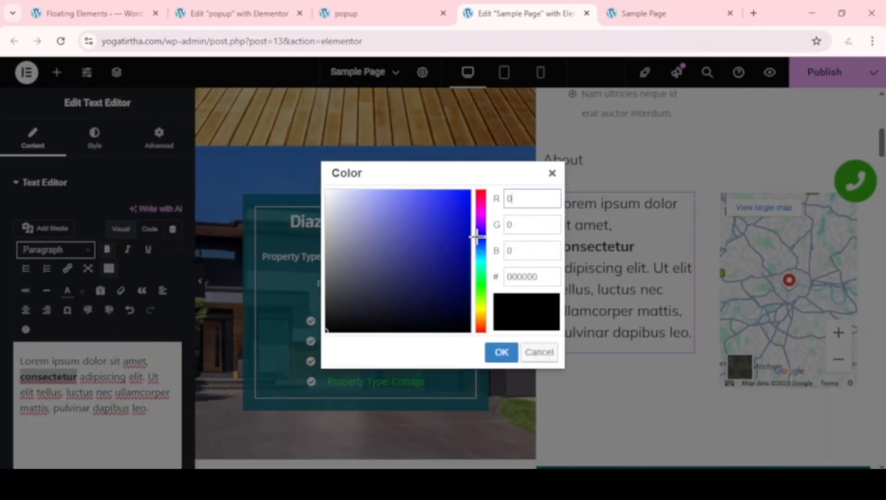
pyautogui.moveTo(477, 236)
pyautogui.mouseDown()
pyautogui.moveTo(478, 246)
pyautogui.moveTo(459, 204)
pyautogui.moveTo(463, 239)
pyautogui.mouseUp()
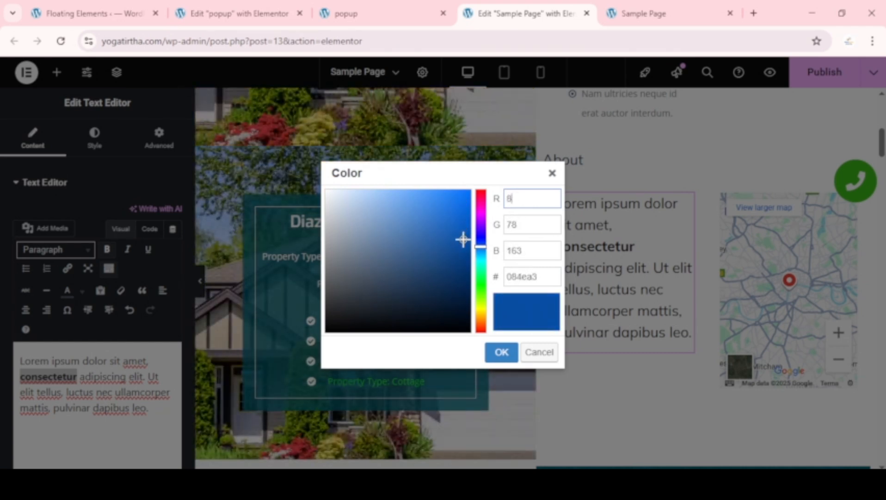
pyautogui.click(501, 354)
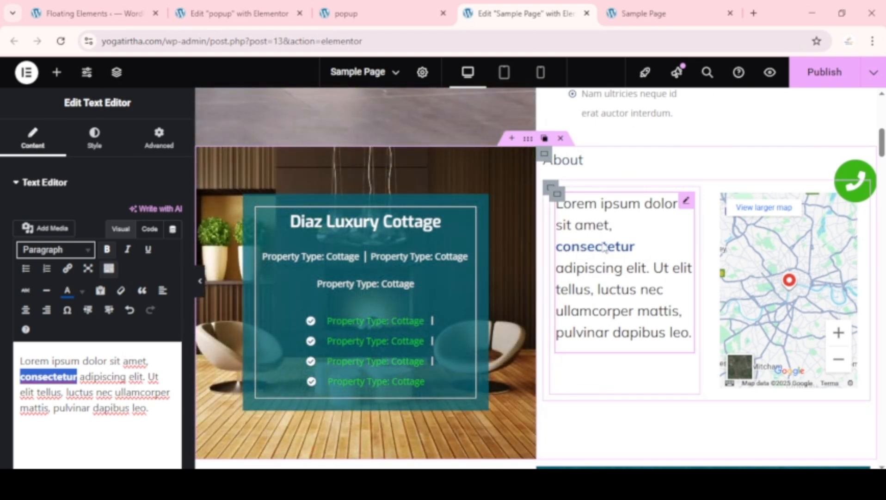
pyautogui.click(821, 79)
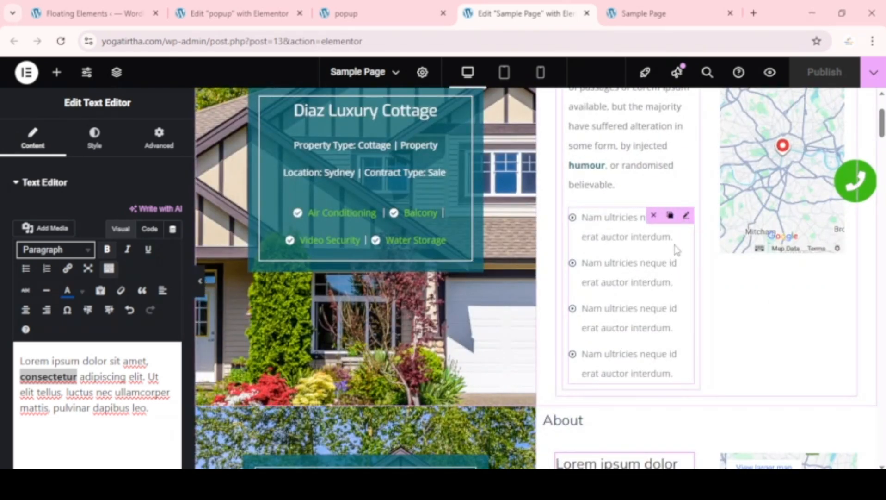
# - Check the widget type of the original bulleted list, search the widgets for "icon" and add an Icon List below the new text paragraph
pyautogui.click(687, 216)
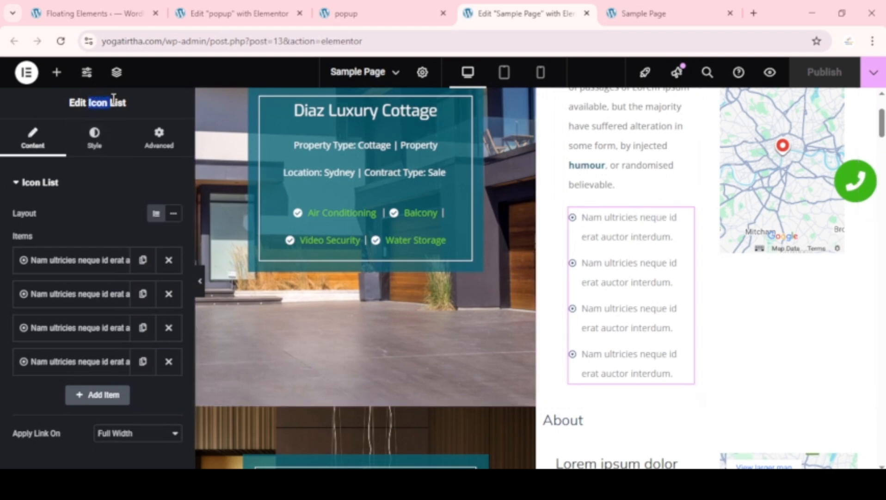
pyautogui.tripleClick(129, 100)
pyautogui.scroll(-8, 614, 283)
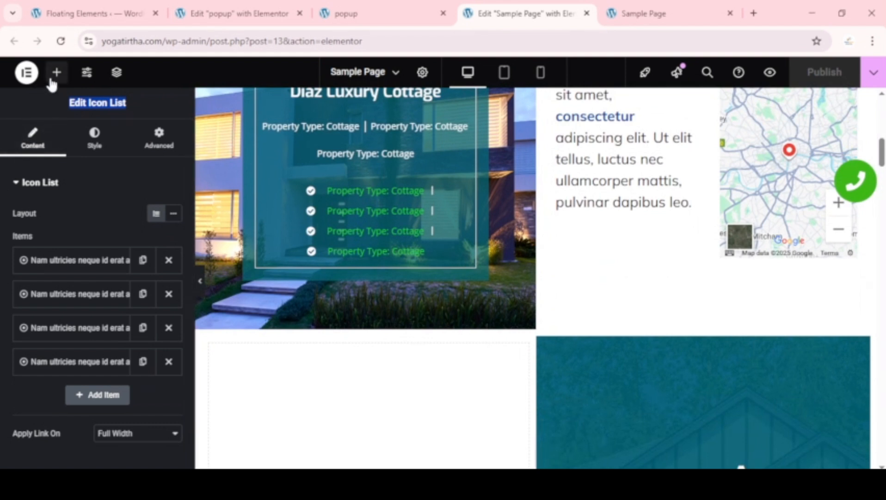
pyautogui.click(55, 73)
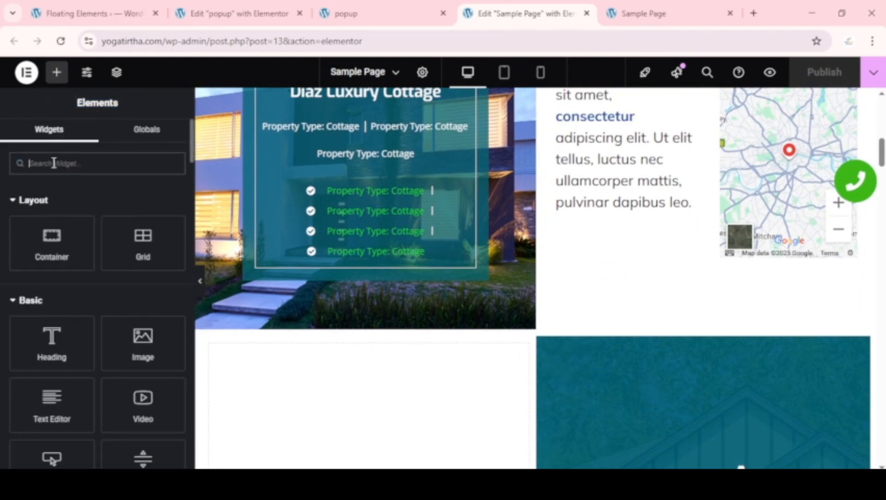
pyautogui.write('icon')
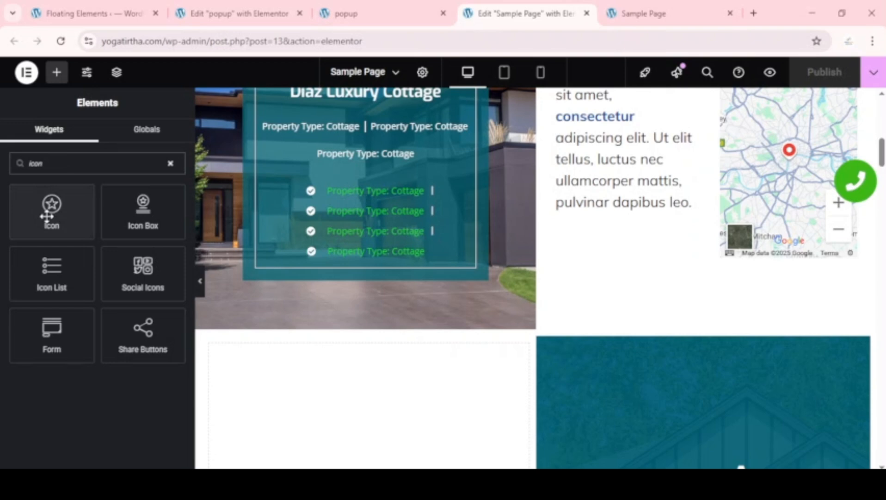
pyautogui.moveTo(51, 277); pyautogui.dragTo(645, 206)
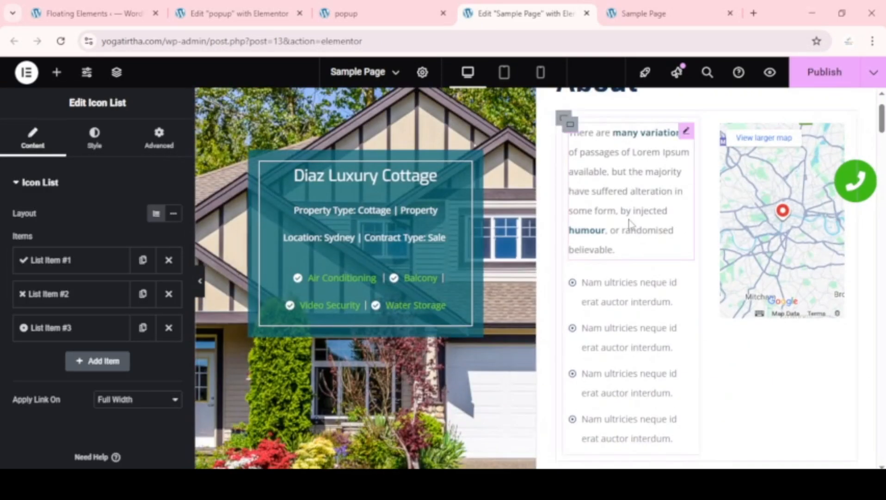
# - Compare the new Icon List with the original section's list and publish the page
pyautogui.scroll(-3, 632, 333)
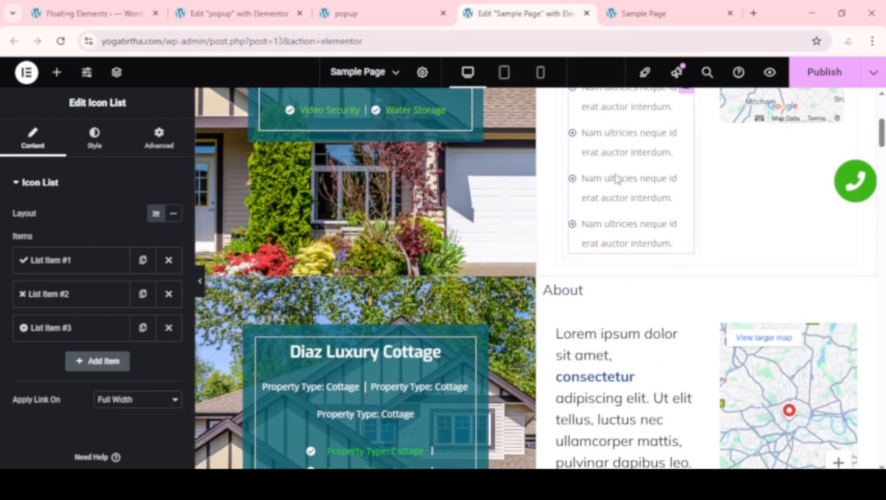
pyautogui.scroll(2, 638, 249)
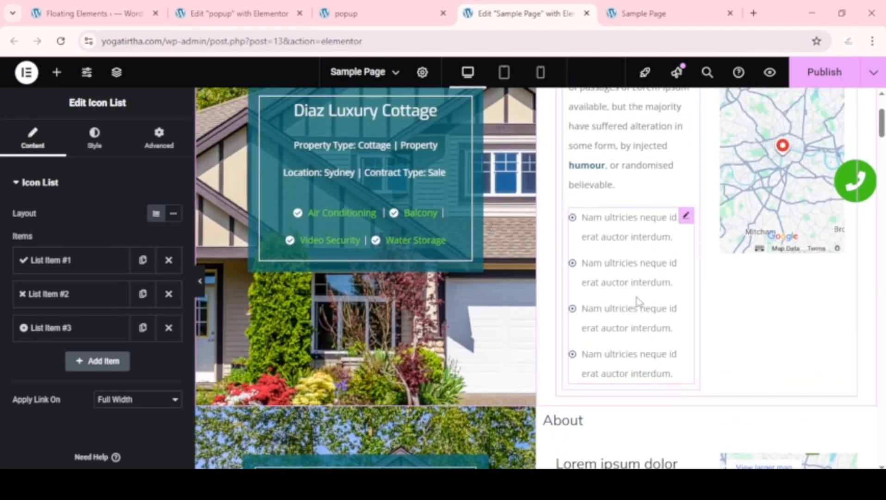
pyautogui.scroll(-5, 637, 301)
pyautogui.scroll(-4, 635, 301)
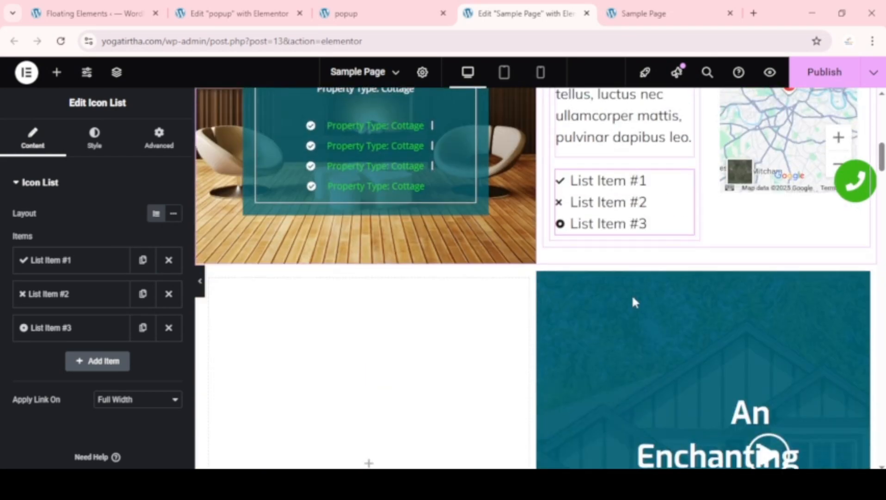
pyautogui.scroll(5, 632, 303)
pyautogui.scroll(-4, 634, 306)
pyautogui.scroll(5, 635, 309)
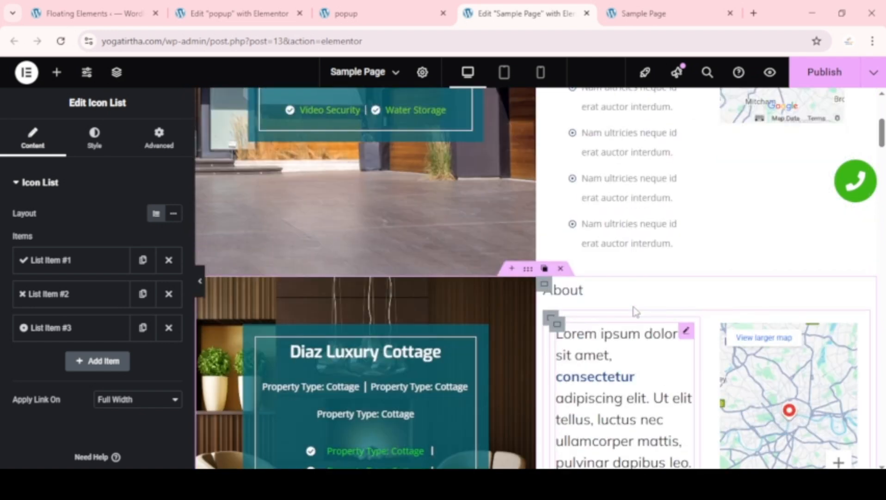
pyautogui.scroll(4, 634, 311)
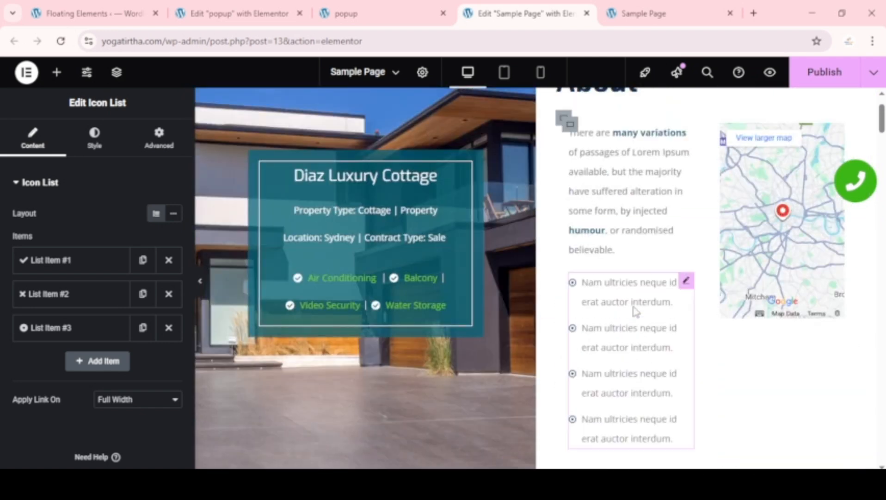
pyautogui.scroll(2, 636, 311)
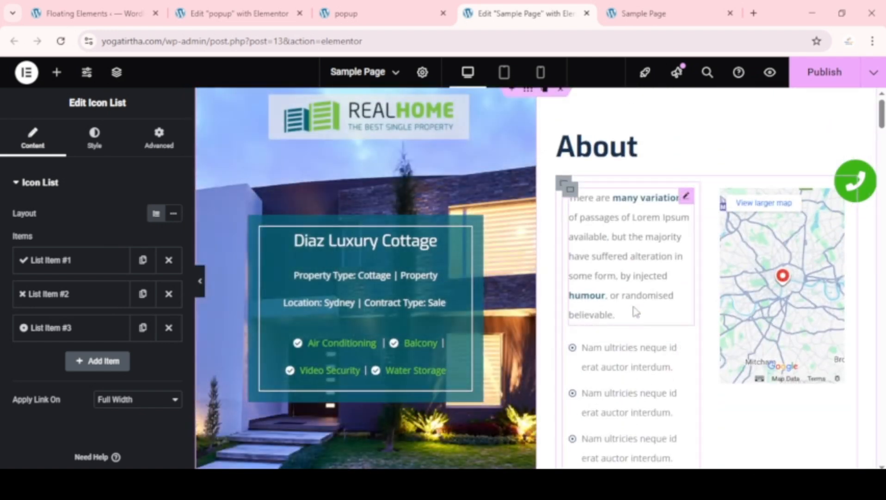
pyautogui.click(825, 78)
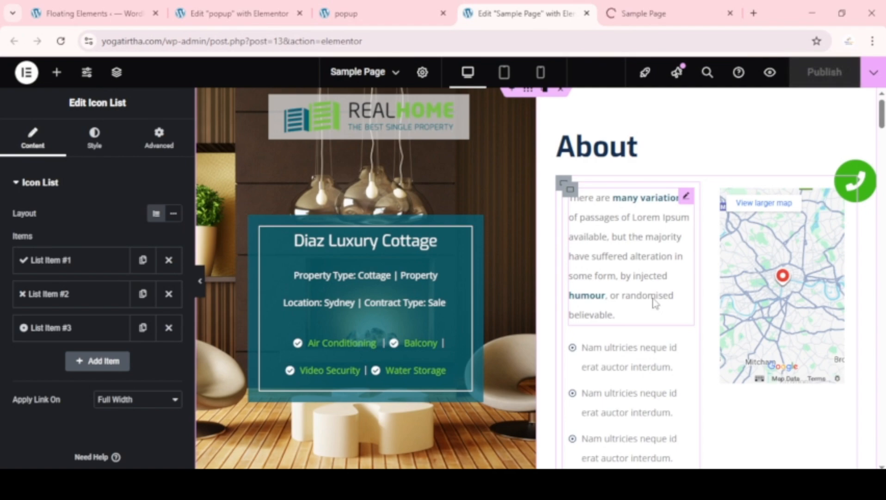
# - Review the rebuilt About section and examine the layout of the "An Enchanting Home" section below it
pyautogui.scroll(-5, 655, 303)
pyautogui.scroll(-1, 655, 303)
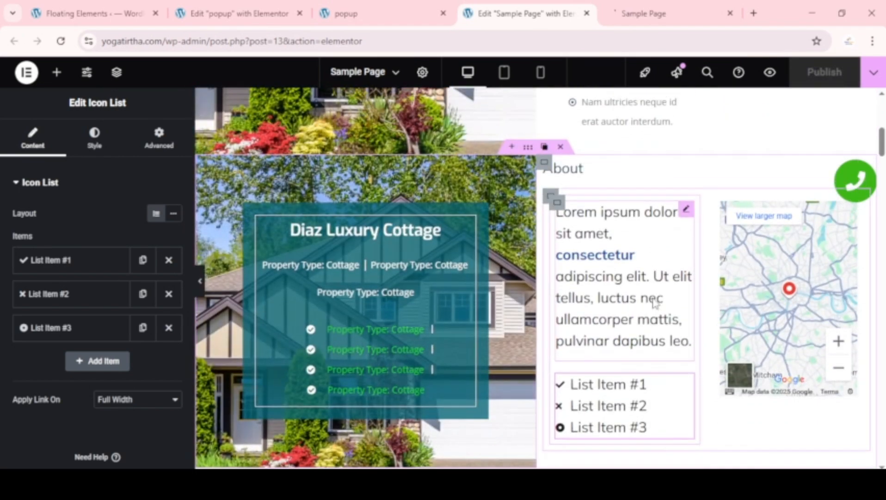
pyautogui.scroll(3, 655, 303)
pyautogui.scroll(-6, 656, 303)
pyautogui.scroll(-4, 655, 303)
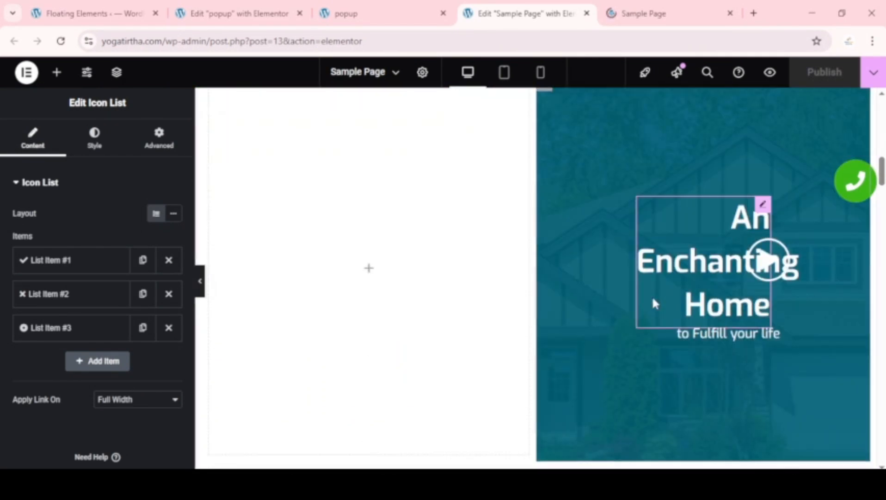
pyautogui.scroll(3, 653, 301)
pyautogui.scroll(-4, 654, 319)
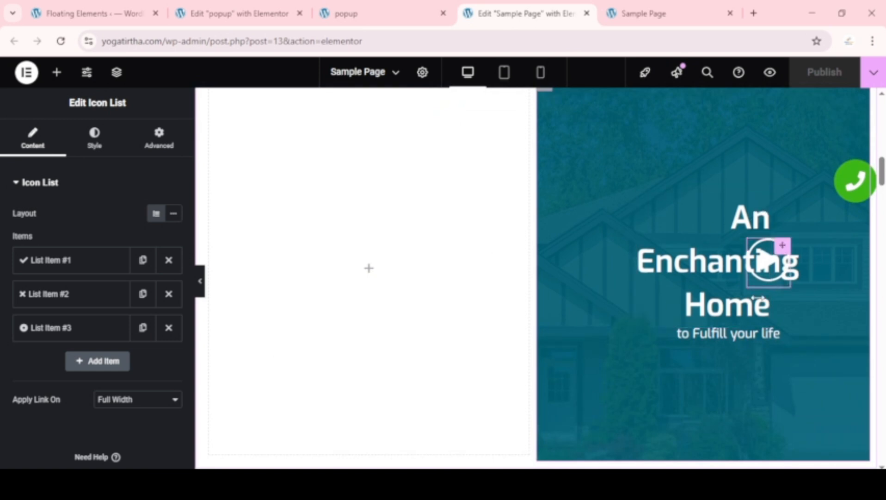
pyautogui.scroll(3, 723, 261)
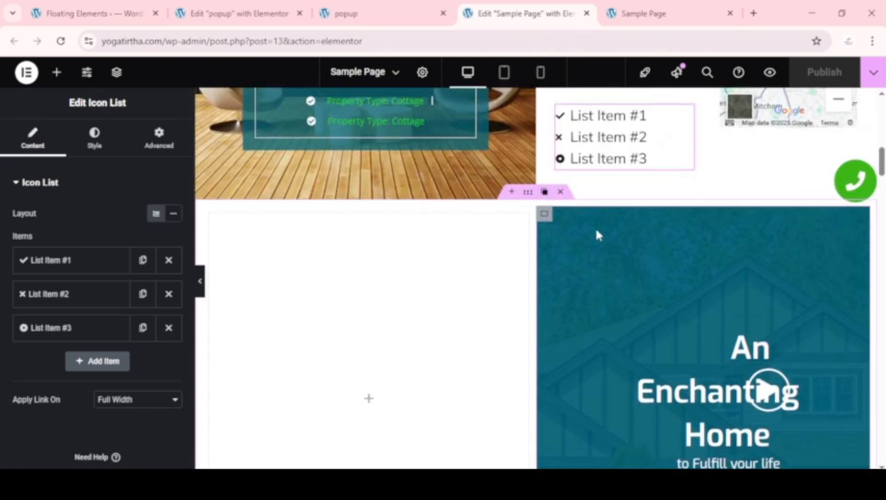
pyautogui.scroll(-4, 769, 349)
pyautogui.scroll(4, 764, 342)
pyautogui.scroll(-3, 759, 292)
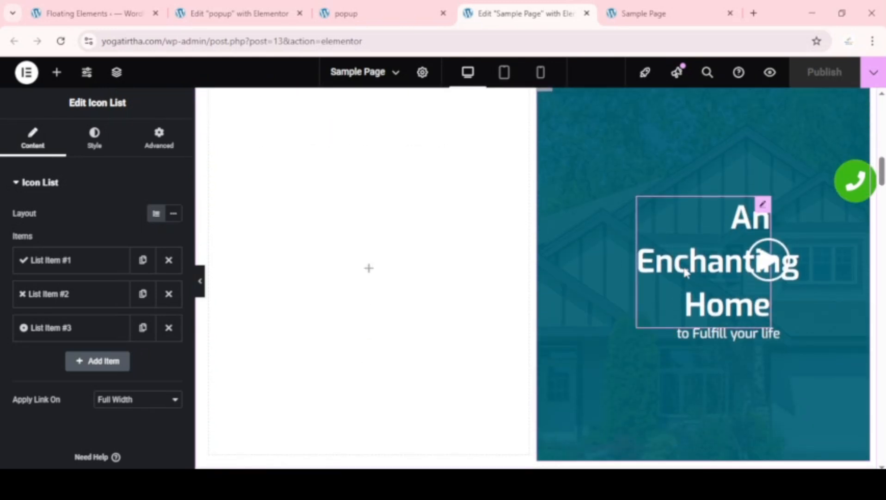
# - Open the style settings of the "An Enchanting Home" container to inspect its background
pyautogui.scroll(2, 672, 342)
pyautogui.scroll(1, 672, 342)
pyautogui.click(547, 218)
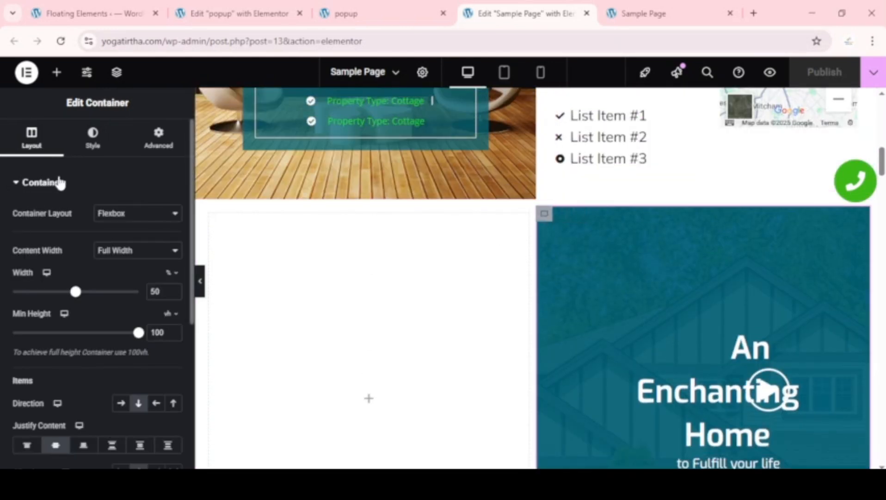
pyautogui.click(94, 137)
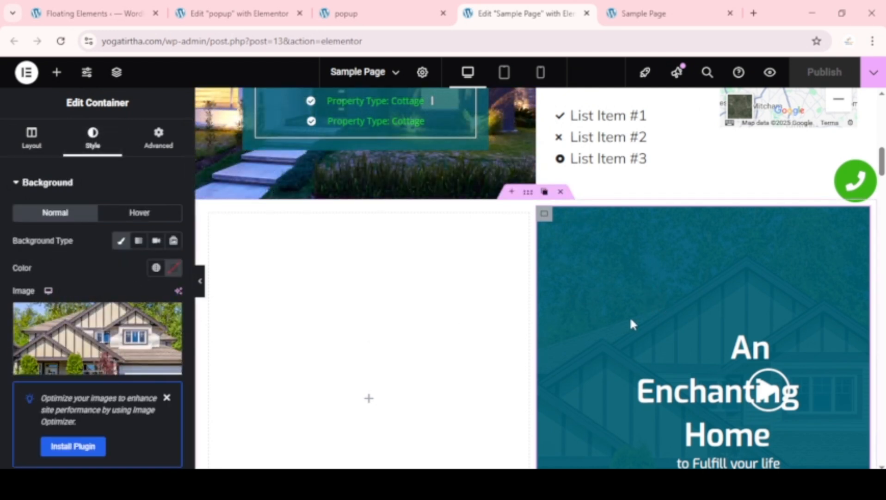
# - Inspect the "An Enchanting Home" container's background image settings and its Background Overlay, and select the overlay color's hex code
pyautogui.scroll(-4, 67, 301)
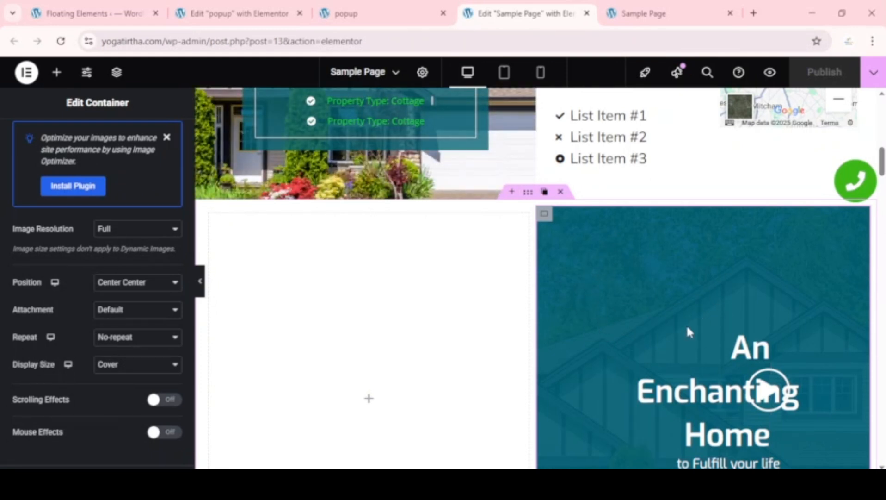
pyautogui.scroll(4, 640, 338)
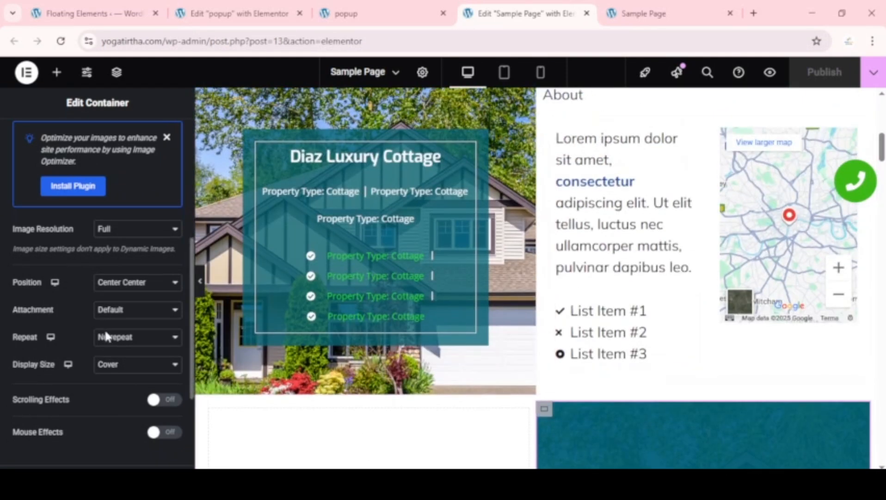
pyautogui.scroll(-4, 106, 337)
pyautogui.scroll(-6, 704, 436)
pyautogui.scroll(2, 611, 325)
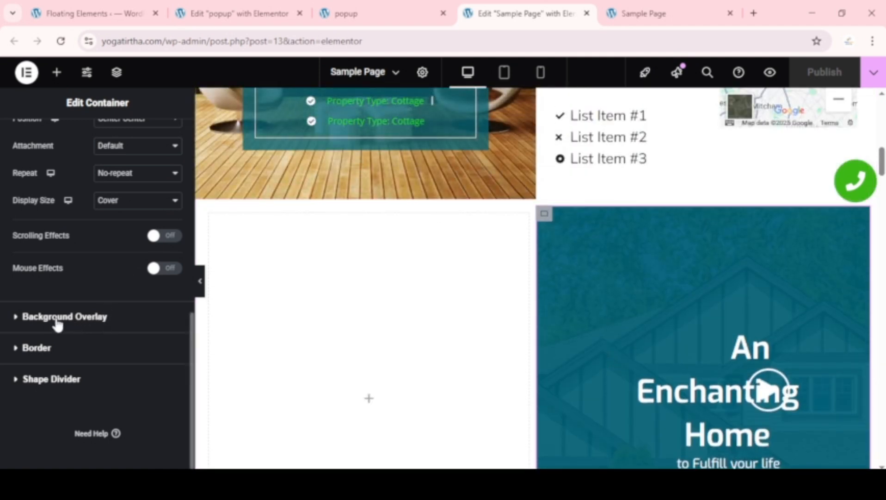
pyautogui.click(56, 319)
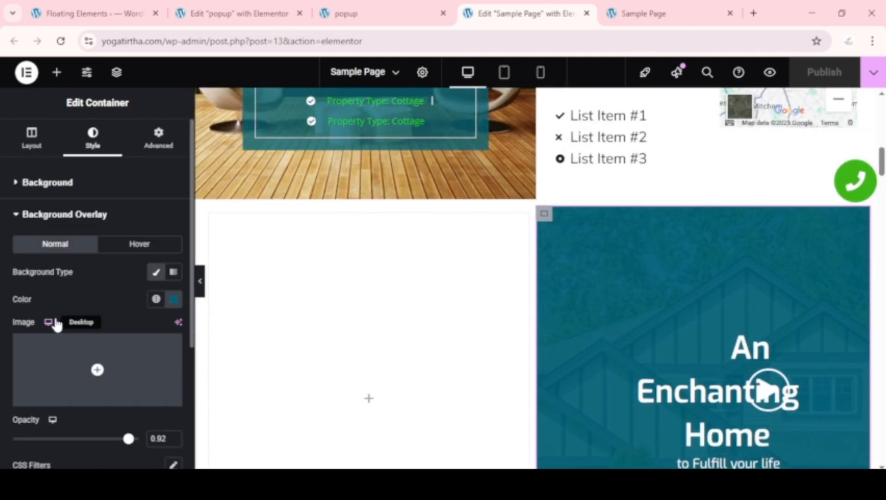
pyautogui.click(173, 300)
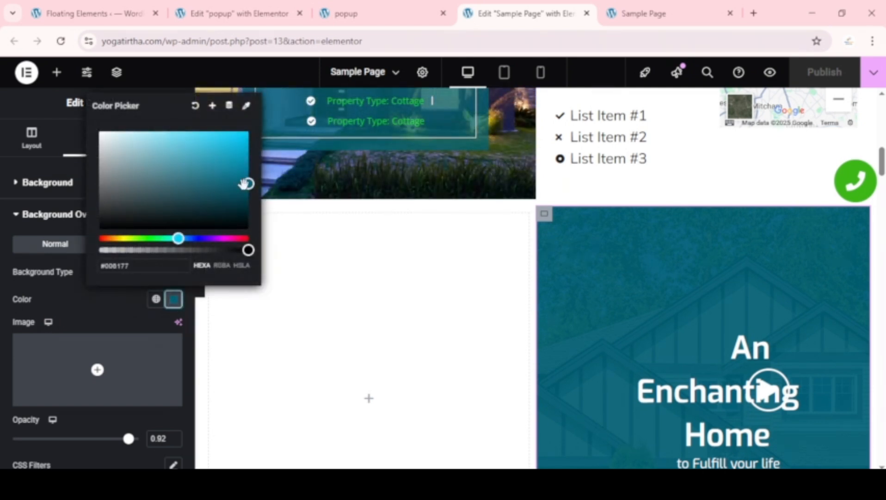
pyautogui.doubleClick(155, 264)
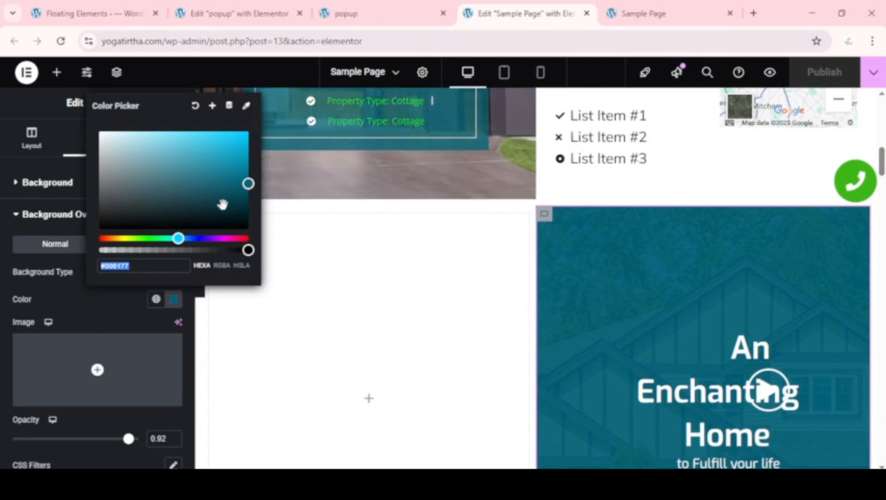
# - Try a blue hue for the container's background overlay and set the color back to #006177
pyautogui.moveTo(177, 238)
pyautogui.mouseDown()
pyautogui.moveTo(250, 237)
pyautogui.moveTo(95, 245)
pyautogui.moveTo(190, 238)
pyautogui.mouseUp()
pyautogui.tripleClick(159, 269)
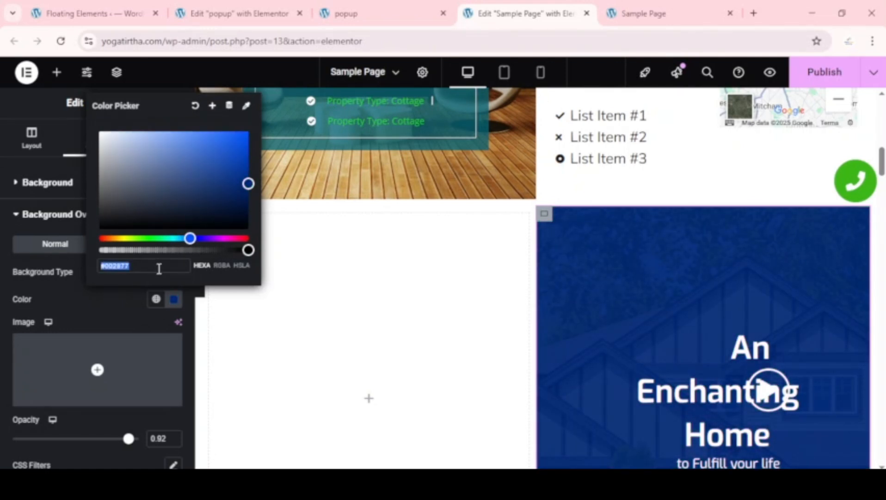
pyautogui.write('#006177')
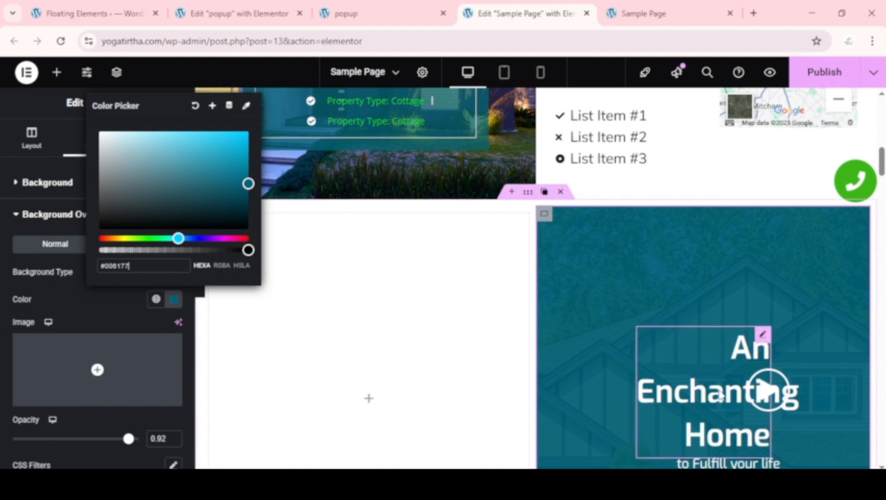
# - Review the rest of the banner and open the style settings of the "An Enchanting Home" heading
pyautogui.scroll(-2, 723, 294)
pyautogui.scroll(-4, 706, 236)
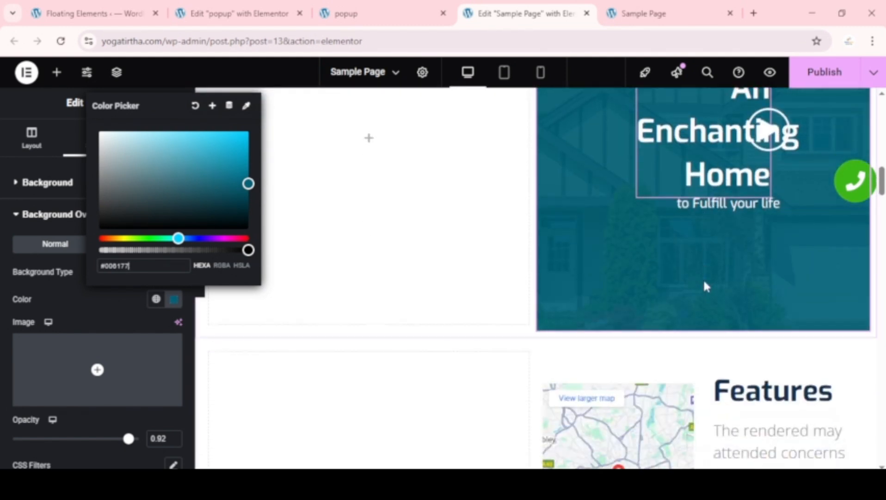
pyautogui.scroll(2, 703, 280)
pyautogui.moveTo(763, 212)
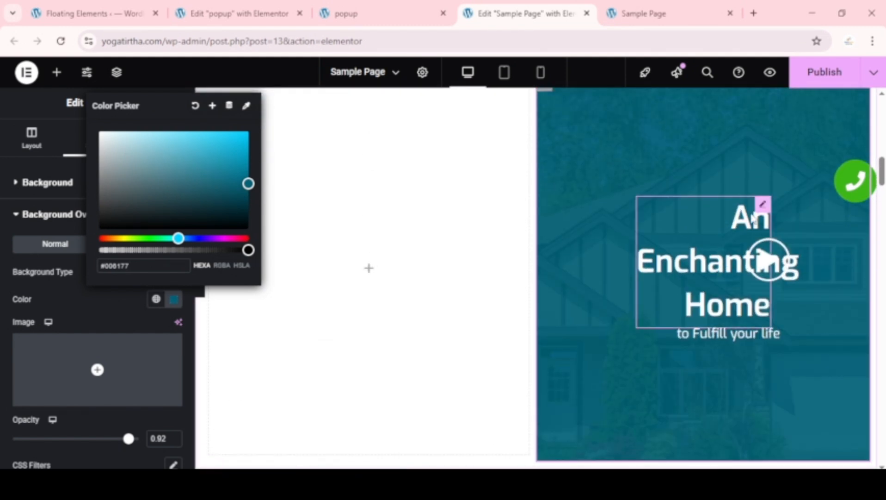
pyautogui.click(762, 205)
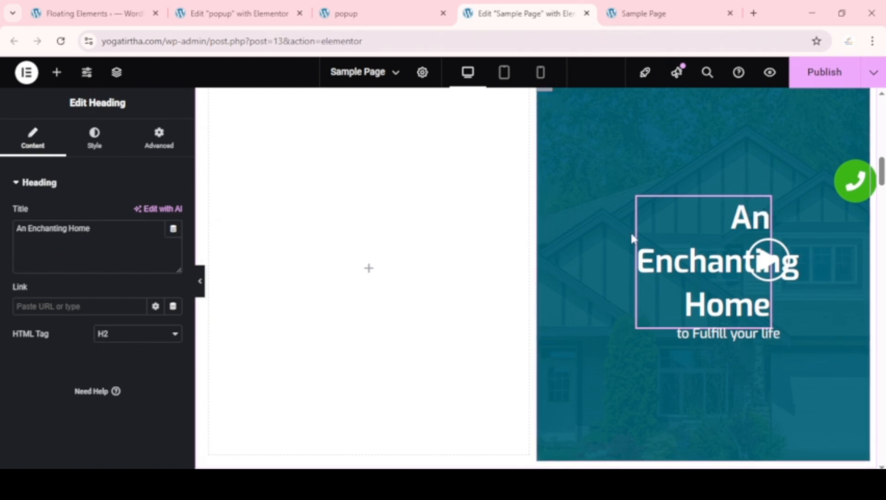
pyautogui.click(721, 236)
pyautogui.click(94, 135)
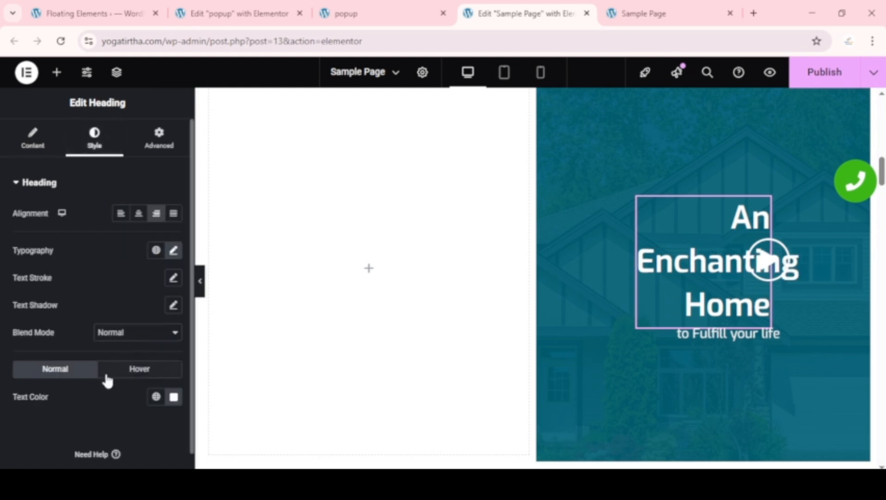
# - Review the heading's typography settings, including its line height, and preview the section without the editing panel
pyautogui.click(173, 250)
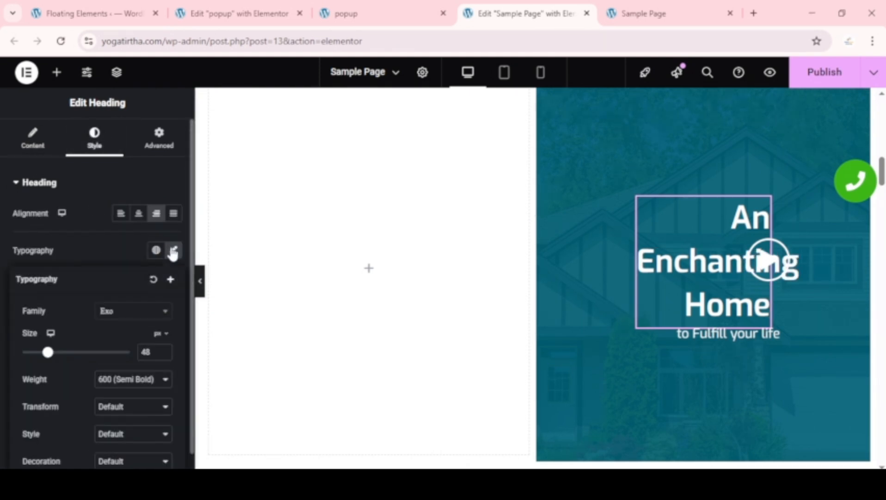
pyautogui.scroll(-3, 122, 253)
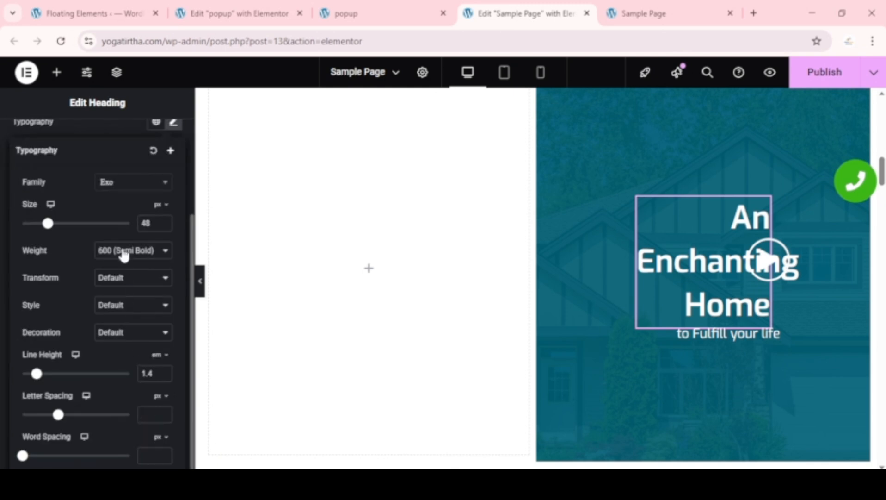
pyautogui.scroll(1, 119, 248)
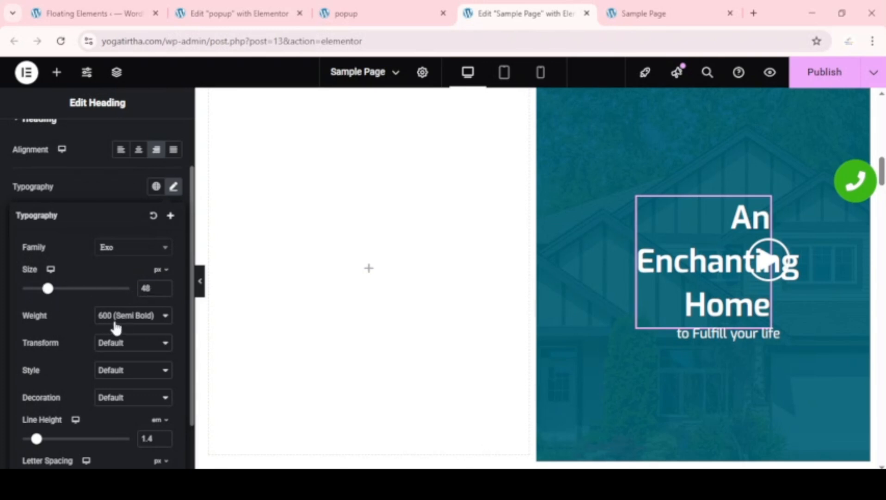
pyautogui.scroll(-1, 130, 325)
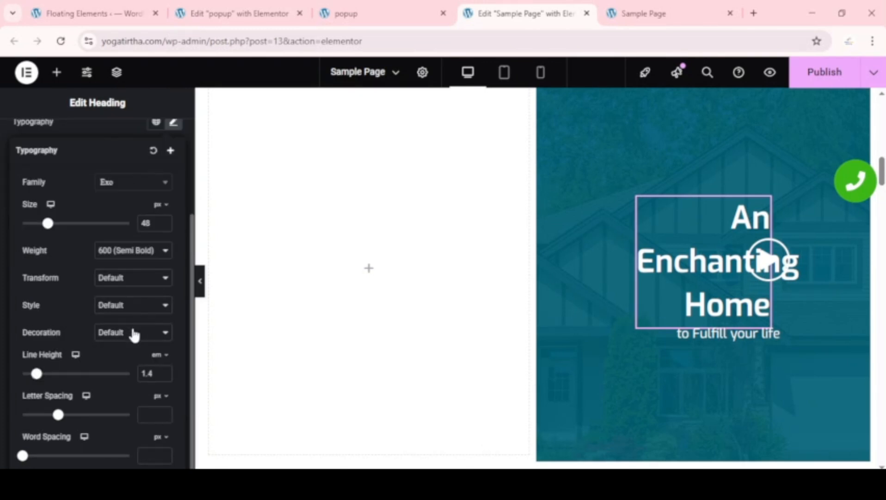
pyautogui.tripleClick(51, 353)
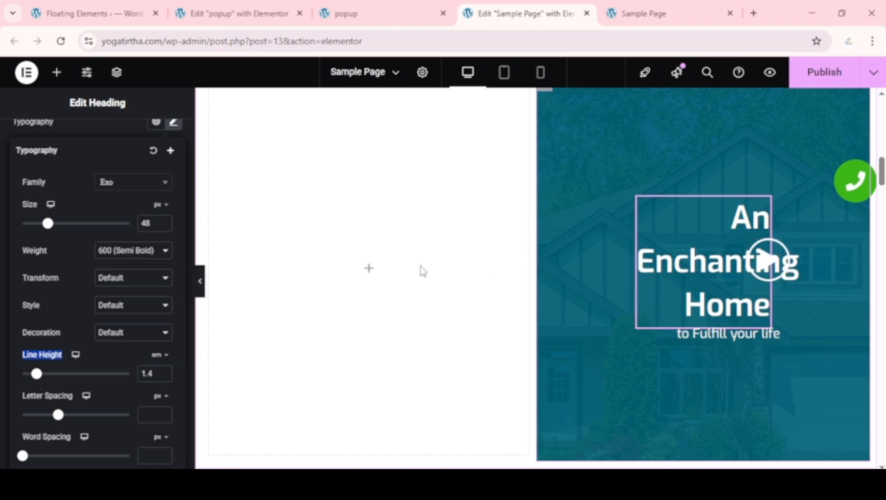
pyautogui.click(199, 282)
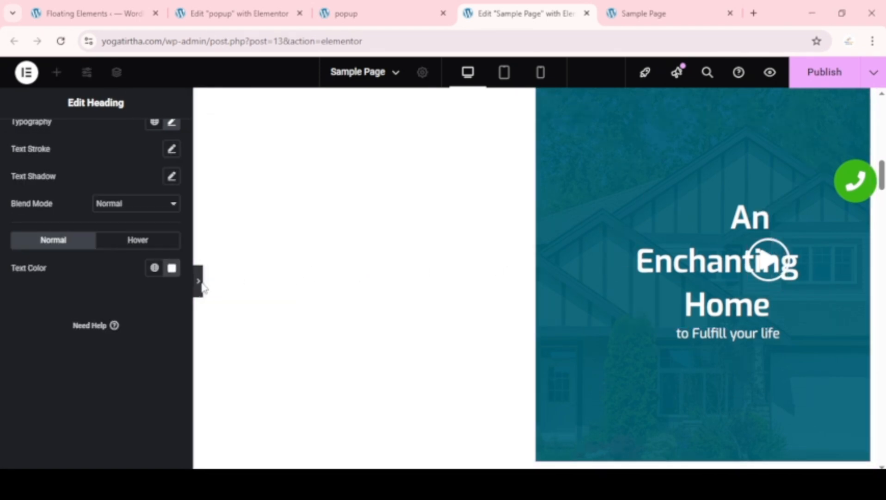
pyautogui.click(200, 284)
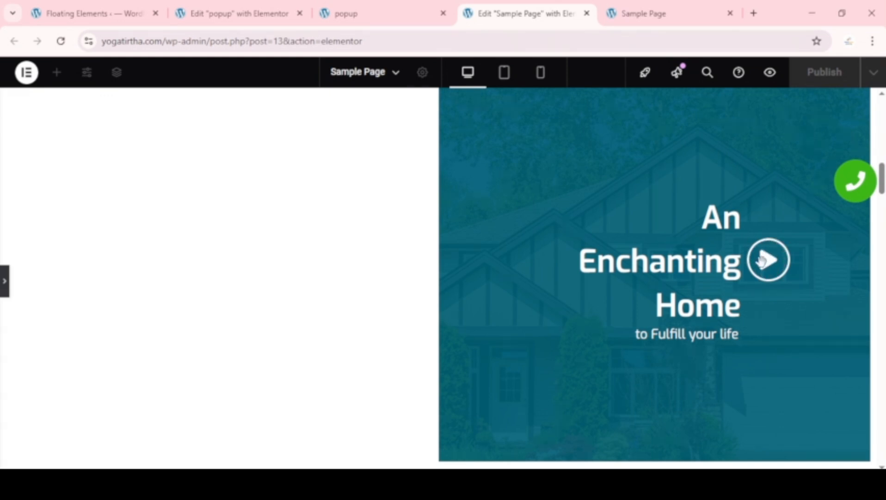
pyautogui.click(9, 289)
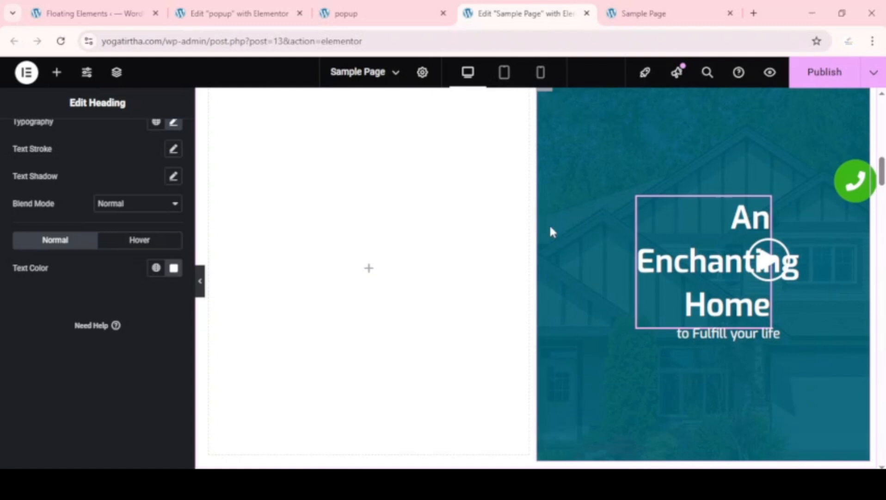
# - Find the Icon widget and add it between the "An Enchanting Home" heading and the "to Fulfill your life" text
pyautogui.click(56, 74)
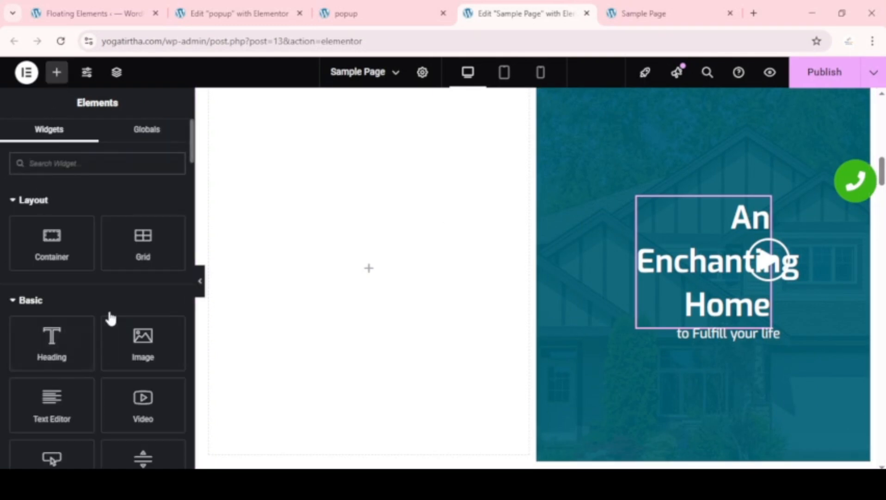
pyautogui.scroll(-3, 132, 354)
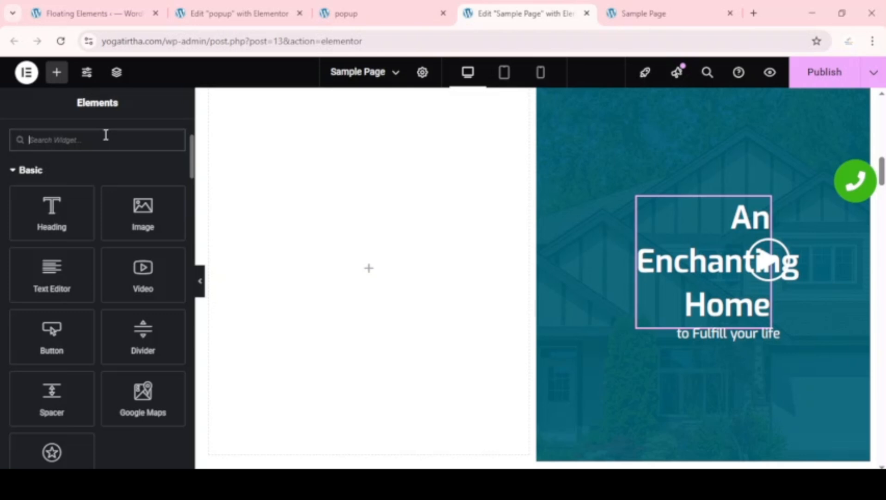
pyautogui.write('icon')
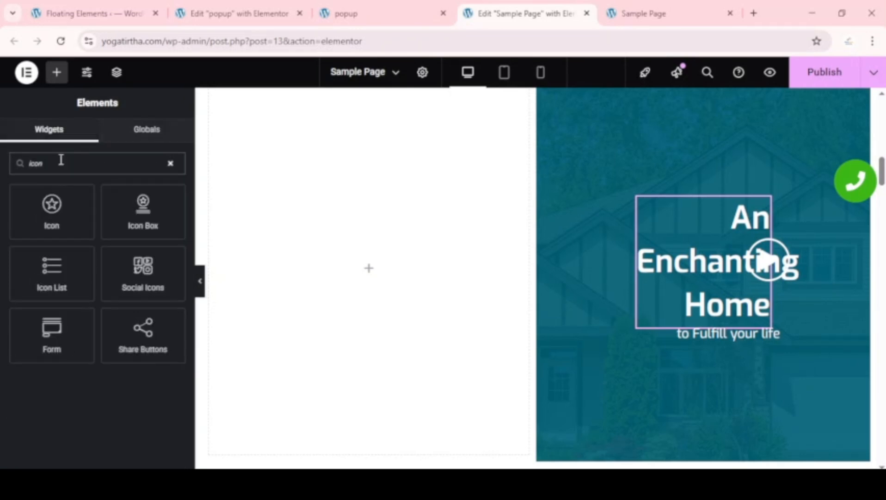
pyautogui.moveTo(53, 208); pyautogui.dragTo(712, 312)
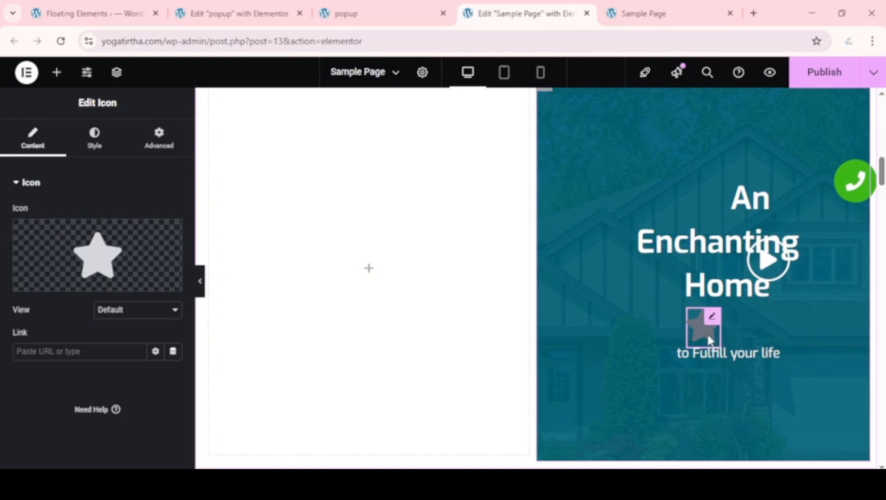
# - Replace the new widget's star with the Play icon from the icon library and set its view to Framed
pyautogui.click(106, 257)
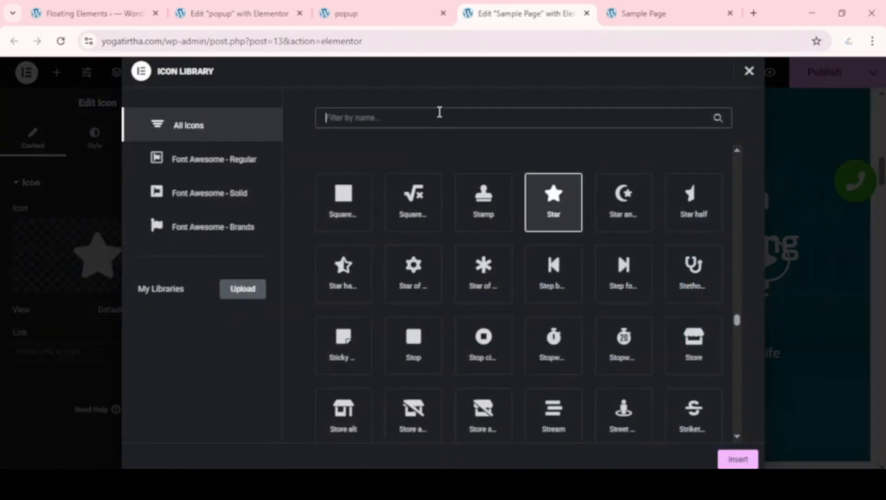
pyautogui.write('play')
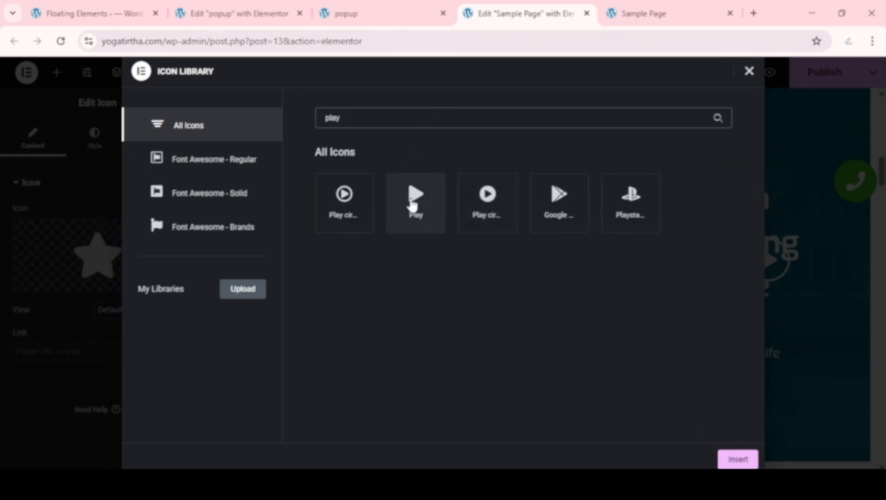
pyautogui.click(413, 205)
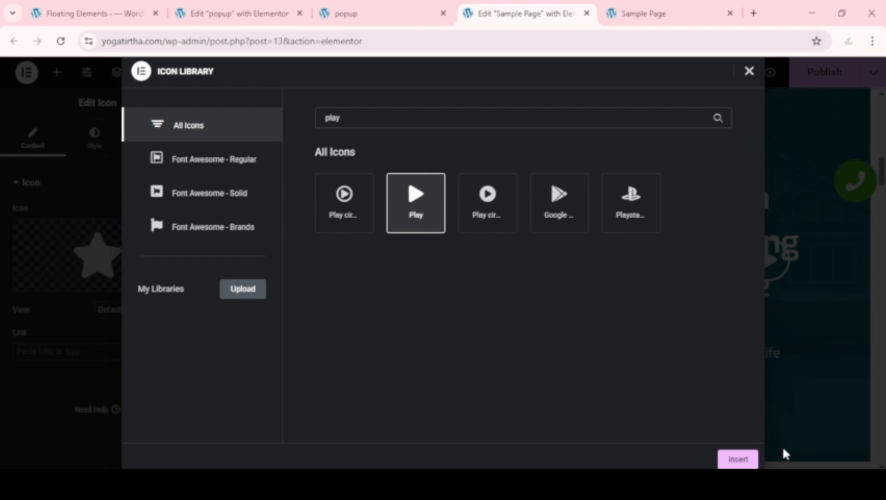
pyautogui.click(738, 459)
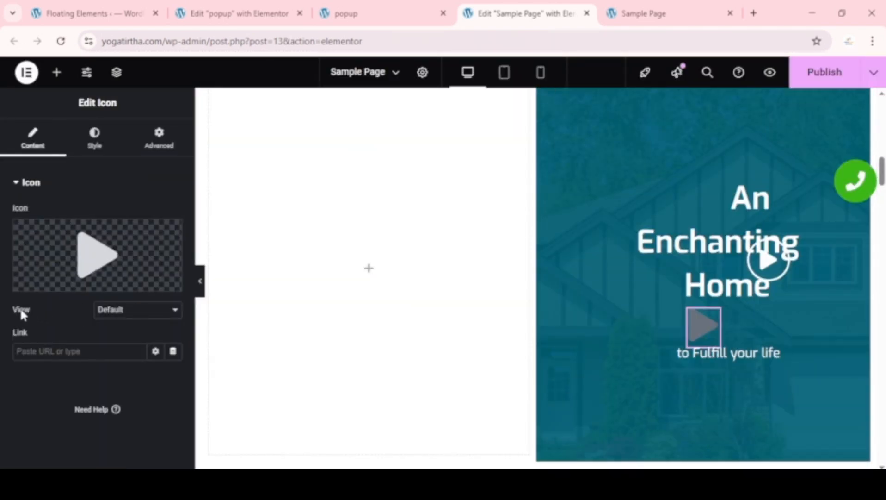
pyautogui.click(150, 309)
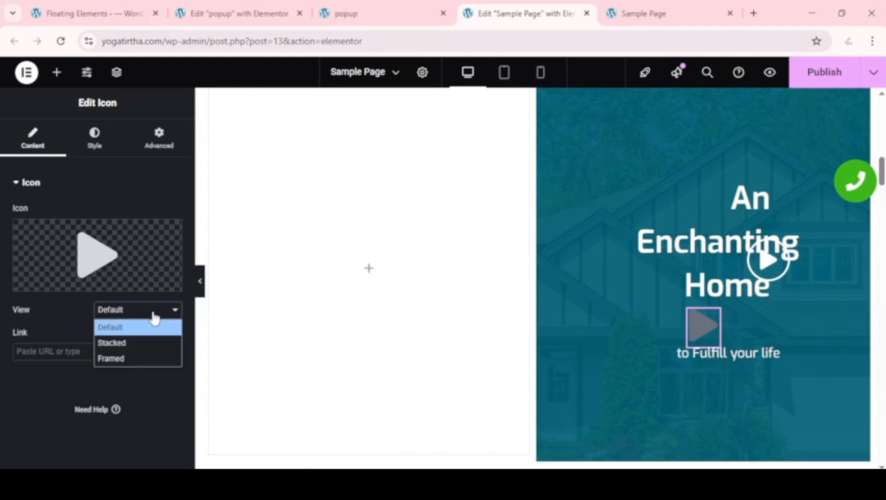
pyautogui.click(141, 360)
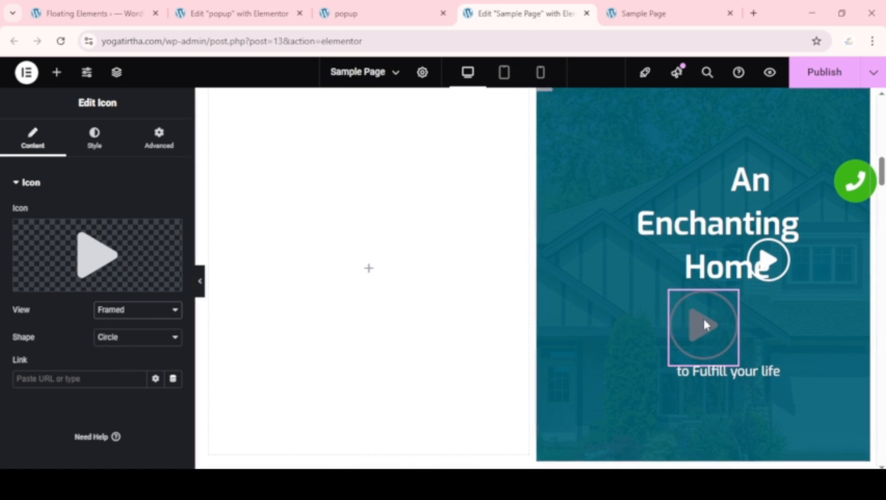
# - Set the play icon's primary color to white (#FFFFFF)
pyautogui.click(96, 139)
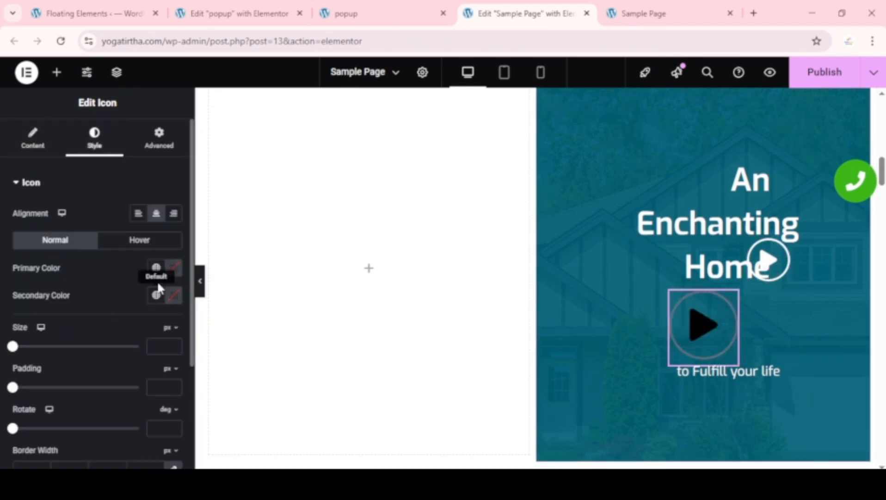
pyautogui.click(173, 267)
pyautogui.moveTo(146, 178); pyautogui.dragTo(70, 87)
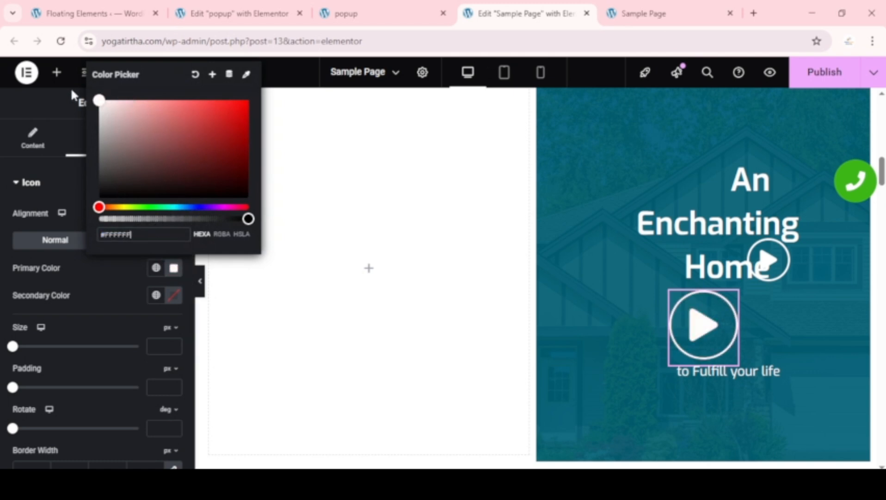
pyautogui.click(103, 272)
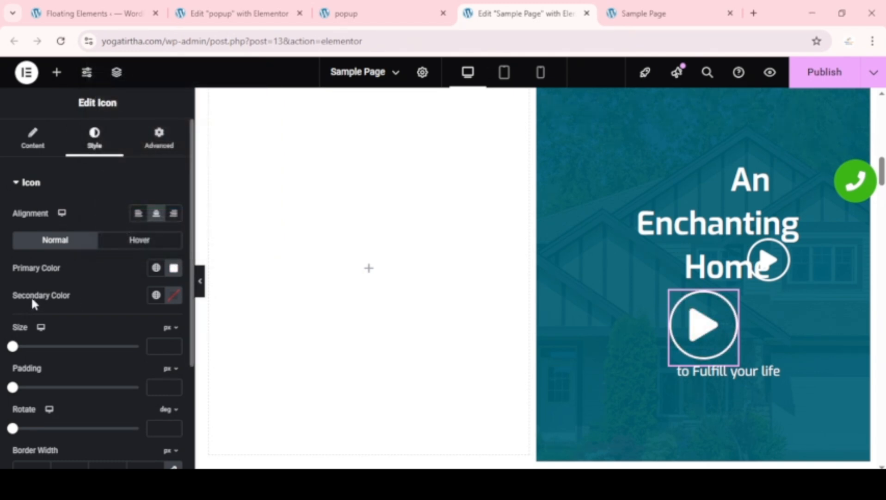
# - Try #853B3B and #B89C9C as the play icon's secondary color, and reset that color to its default
pyautogui.click(176, 300)
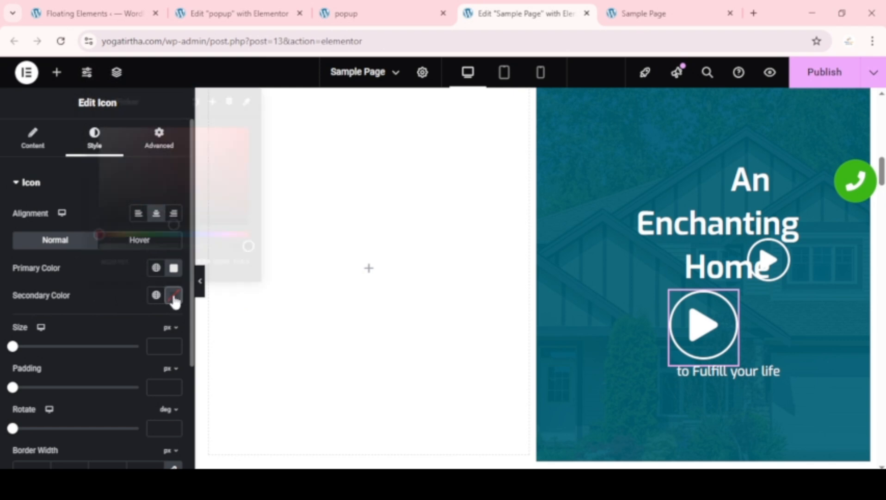
pyautogui.click(220, 144)
pyautogui.moveTo(221, 144); pyautogui.dragTo(181, 174)
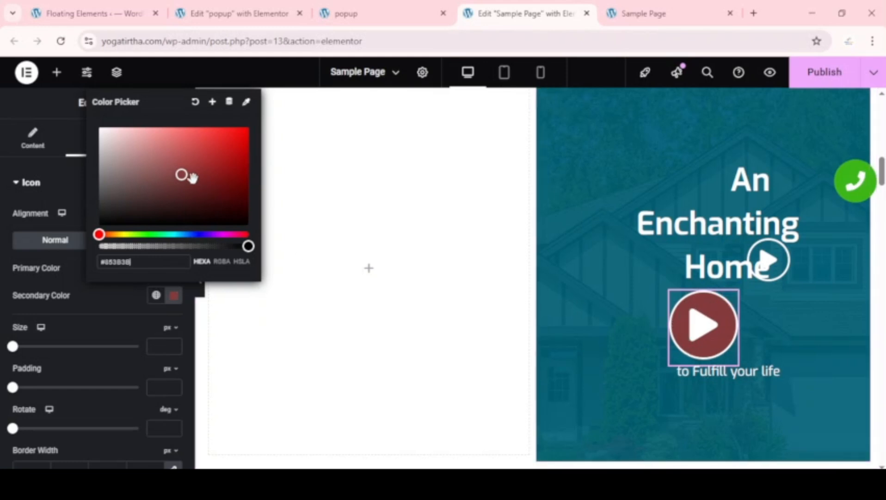
pyautogui.moveTo(185, 176); pyautogui.dragTo(121, 155)
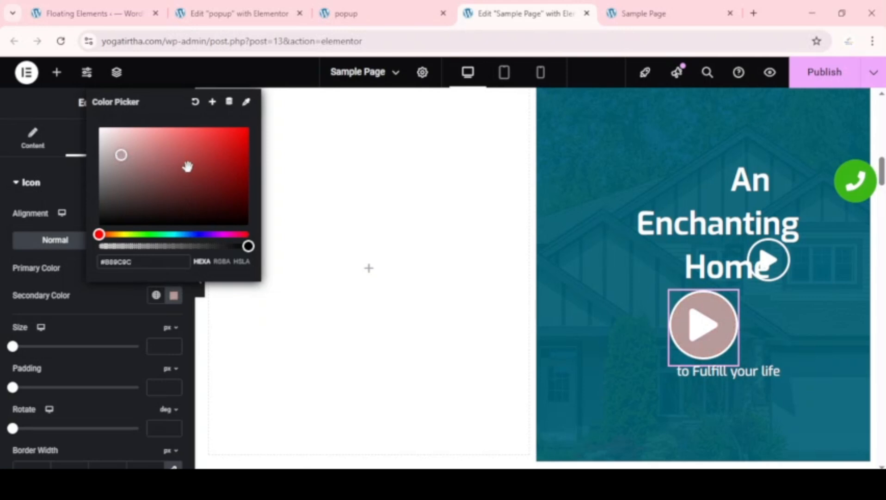
pyautogui.click(196, 106)
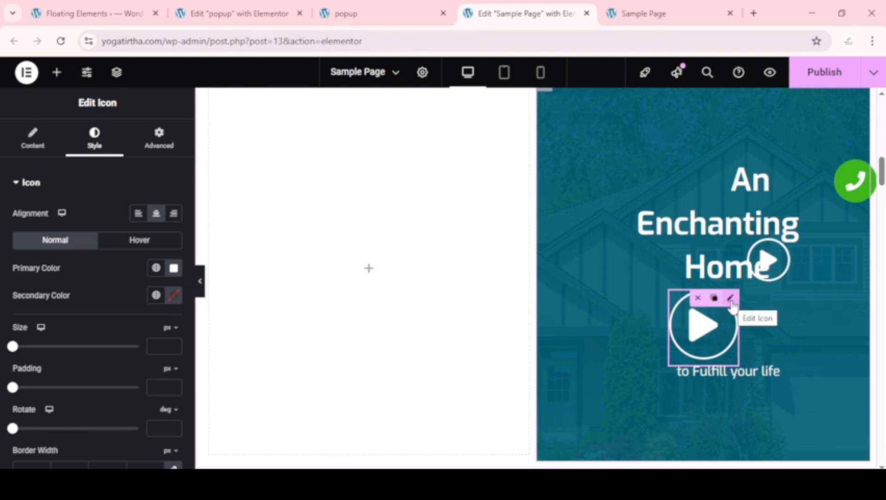
# - Set the play icon's position to Absolute in its advanced layout settings
pyautogui.click(160, 138)
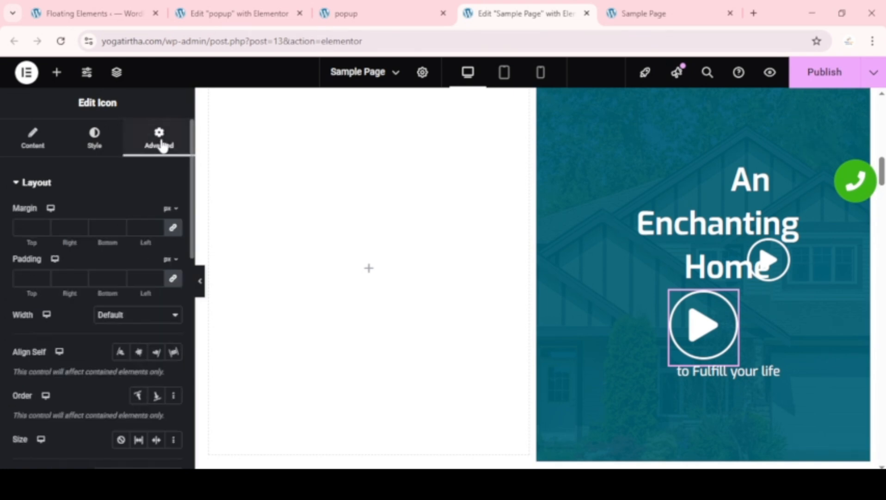
pyautogui.scroll(-6, 57, 289)
pyautogui.scroll(3, 62, 290)
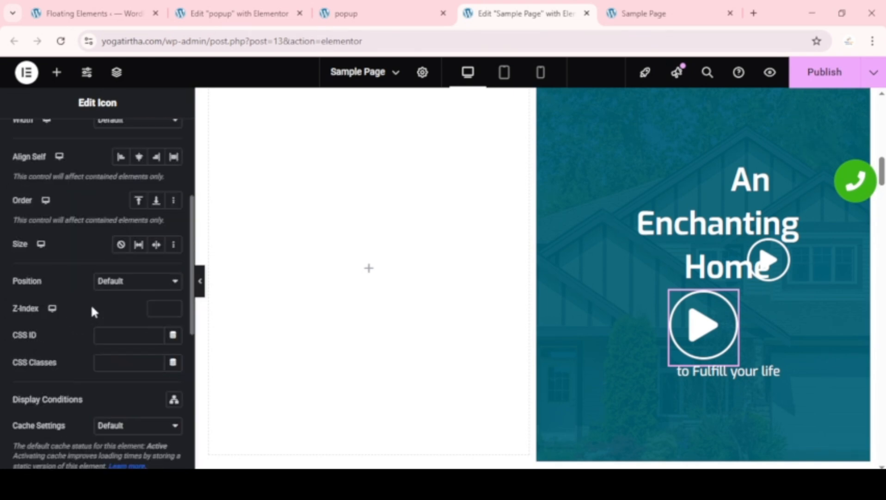
pyautogui.click(134, 283)
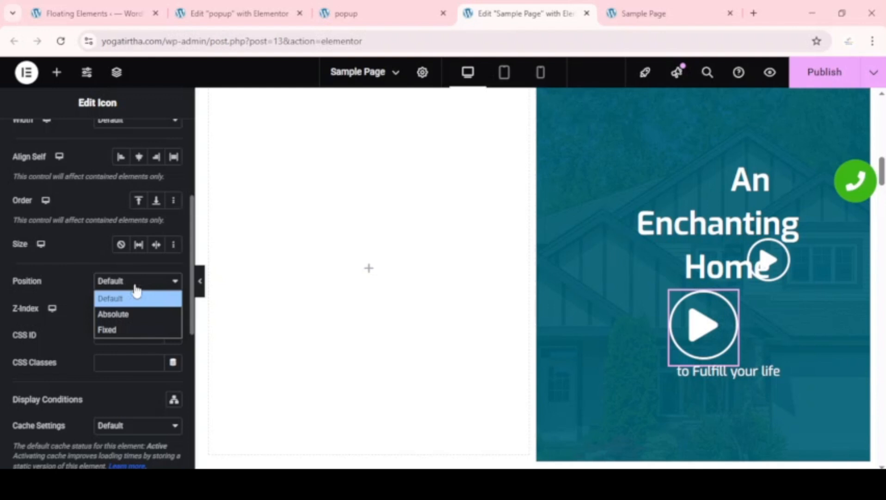
pyautogui.click(126, 315)
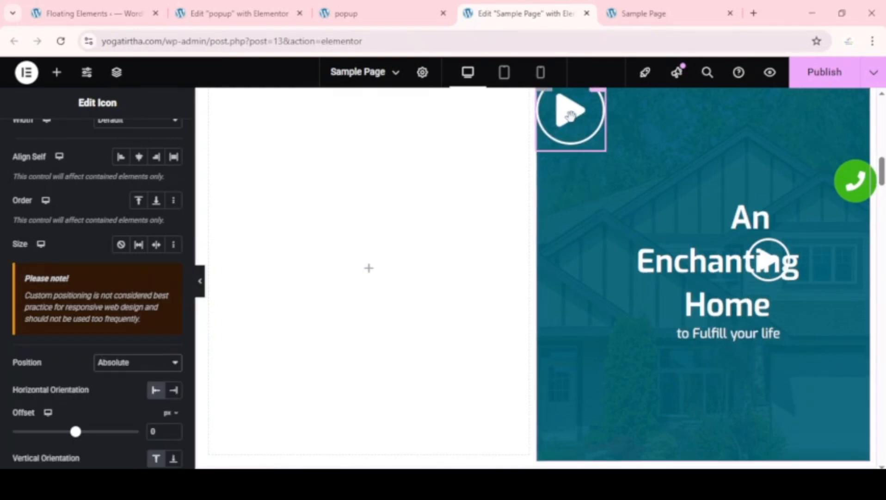
# - Reposition the large play icon over the text with a horizontal offset of 231 px and a vertical offset of 337 px
pyautogui.moveTo(570, 116); pyautogui.dragTo(818, 269)
pyautogui.scroll(-3, 99, 372)
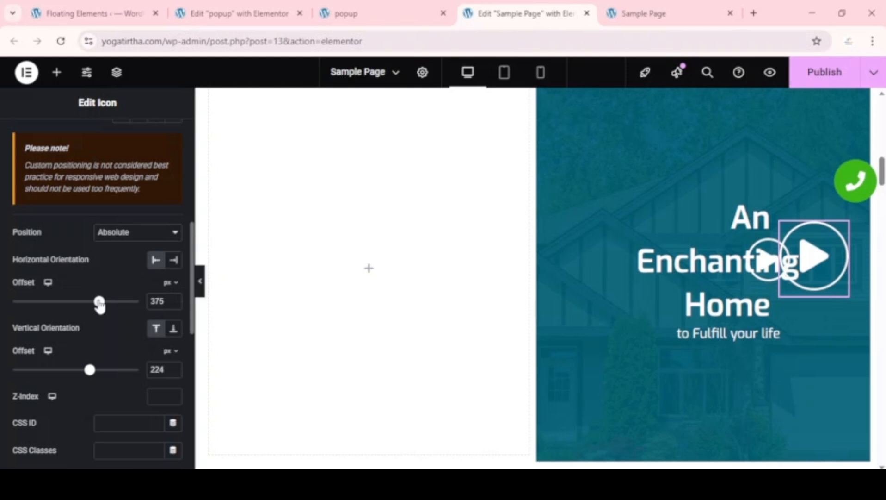
pyautogui.moveTo(99, 304)
pyautogui.mouseDown()
pyautogui.moveTo(82, 305)
pyautogui.moveTo(92, 303)
pyautogui.mouseUp()
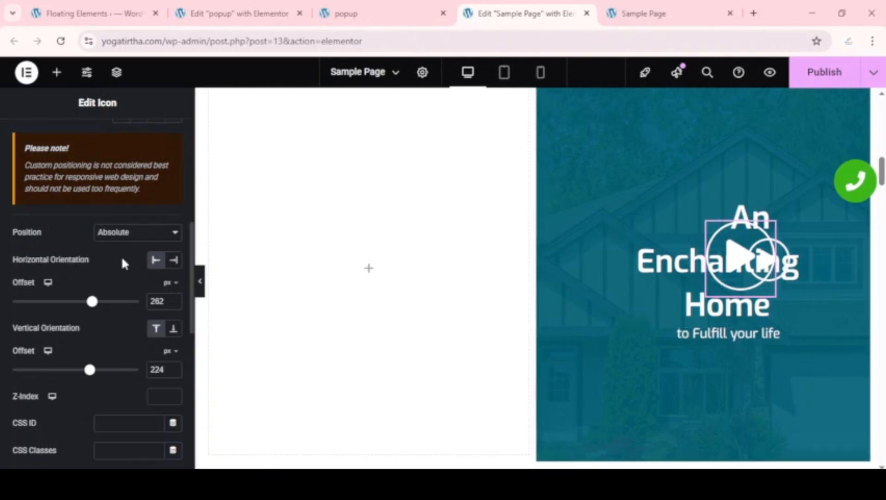
pyautogui.moveTo(93, 302)
pyautogui.mouseDown()
pyautogui.moveTo(81, 310)
pyautogui.moveTo(107, 308)
pyautogui.moveTo(90, 303)
pyautogui.mouseUp()
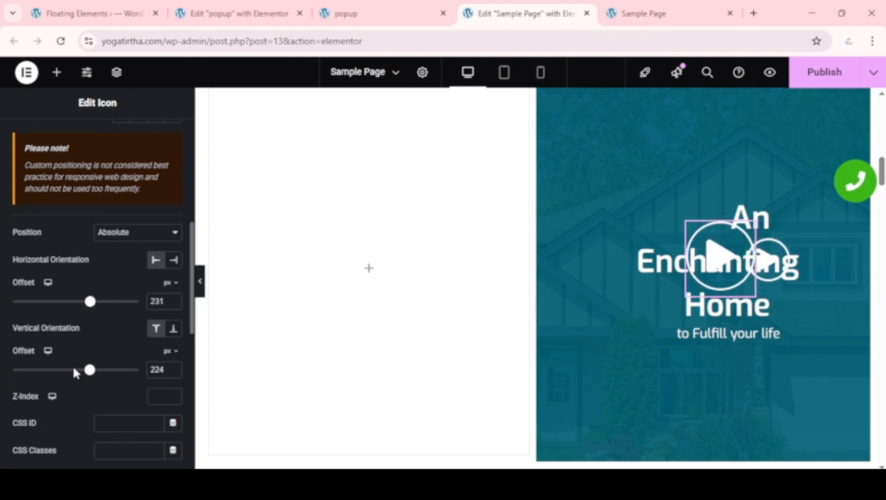
pyautogui.moveTo(90, 369)
pyautogui.mouseDown()
pyautogui.moveTo(79, 373)
pyautogui.moveTo(95, 367)
pyautogui.mouseUp()
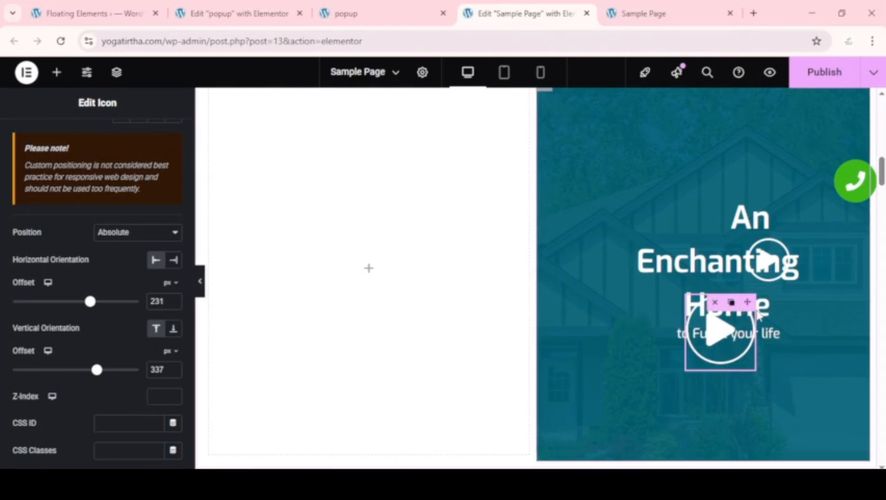
pyautogui.scroll(3, 785, 304)
pyautogui.scroll(3, 783, 303)
pyautogui.scroll(-8, 784, 303)
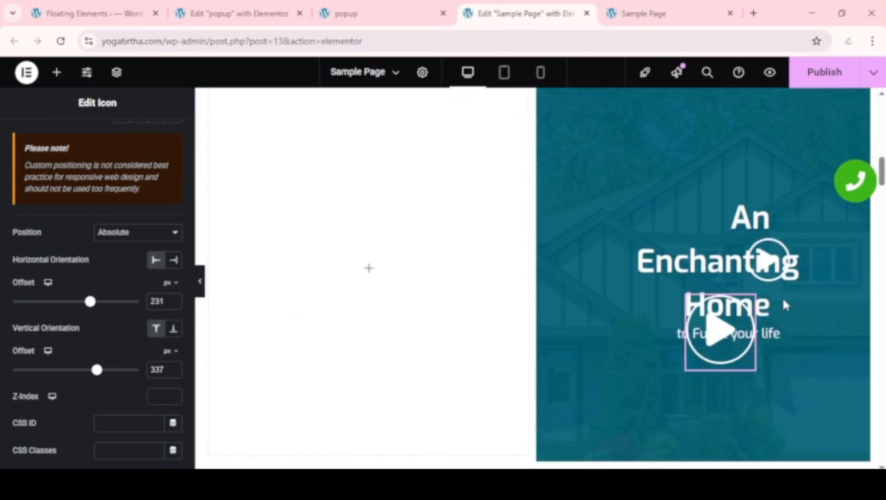
pyautogui.scroll(7, 783, 303)
pyautogui.scroll(3, 783, 300)
pyautogui.scroll(-9, 783, 300)
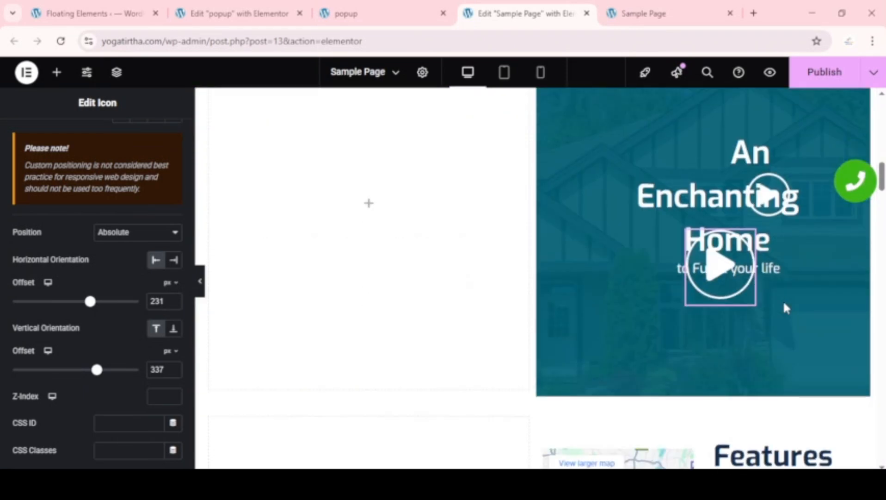
# - Insert a two-column Flexbox container between the "An Enchanting Home" and Features sections
pyautogui.scroll(3, 783, 300)
pyautogui.scroll(-12, 643, 291)
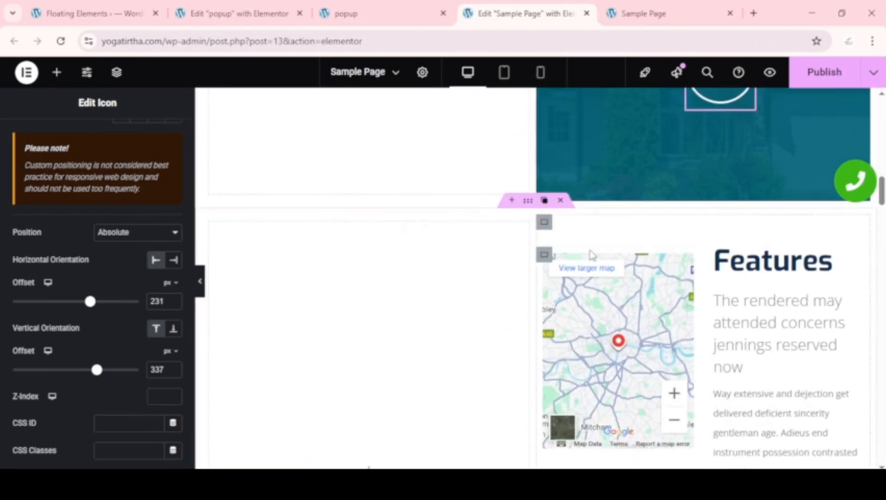
pyautogui.scroll(6, 564, 260)
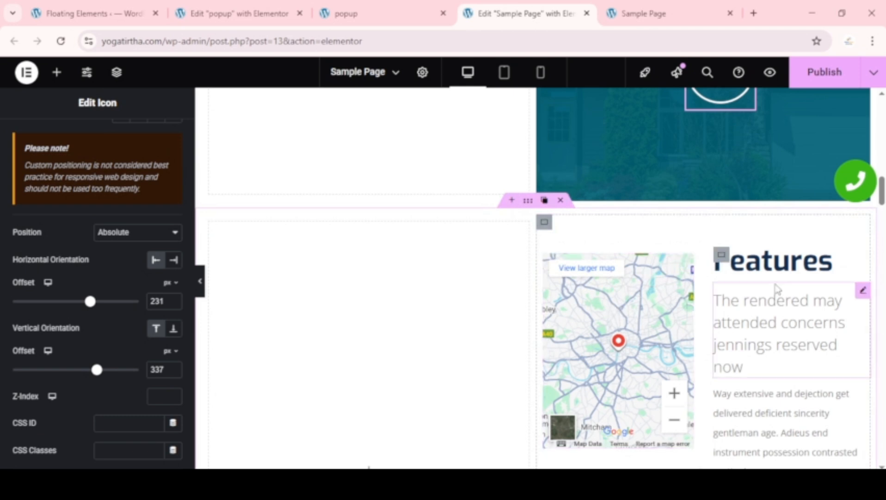
pyautogui.scroll(2, 808, 290)
pyautogui.scroll(-3, 808, 289)
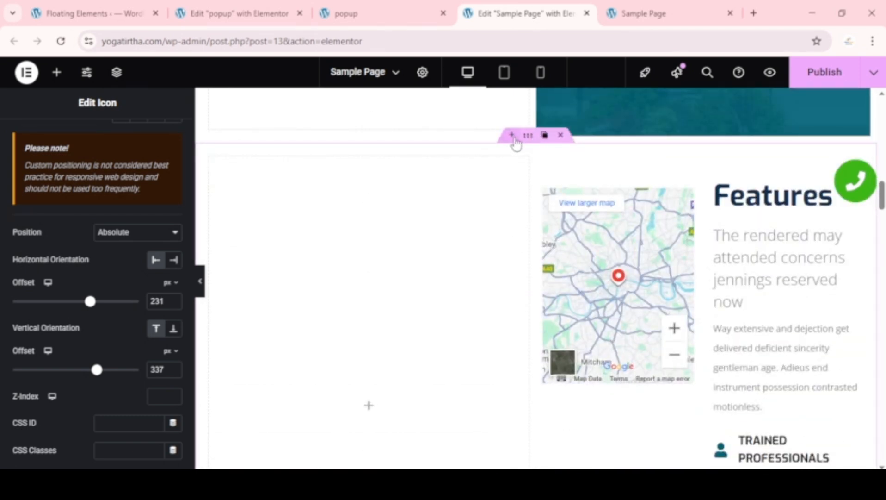
pyautogui.click(512, 135)
pyautogui.click(505, 203)
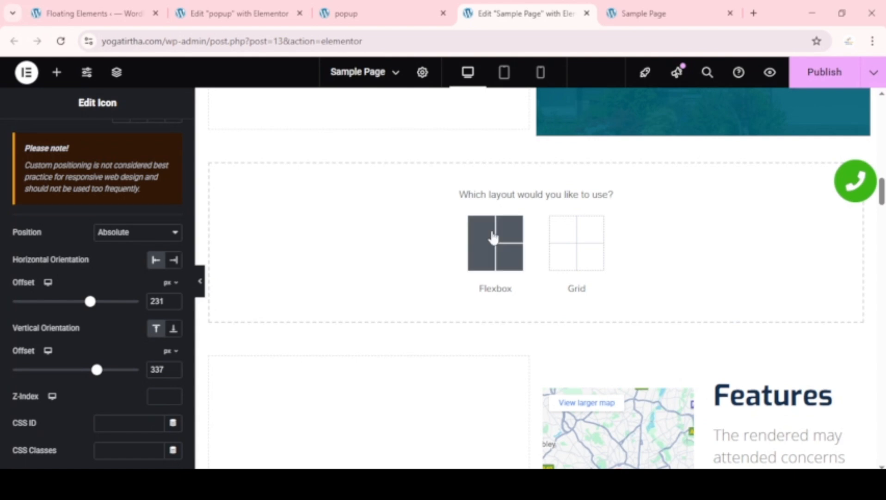
pyautogui.click(494, 250)
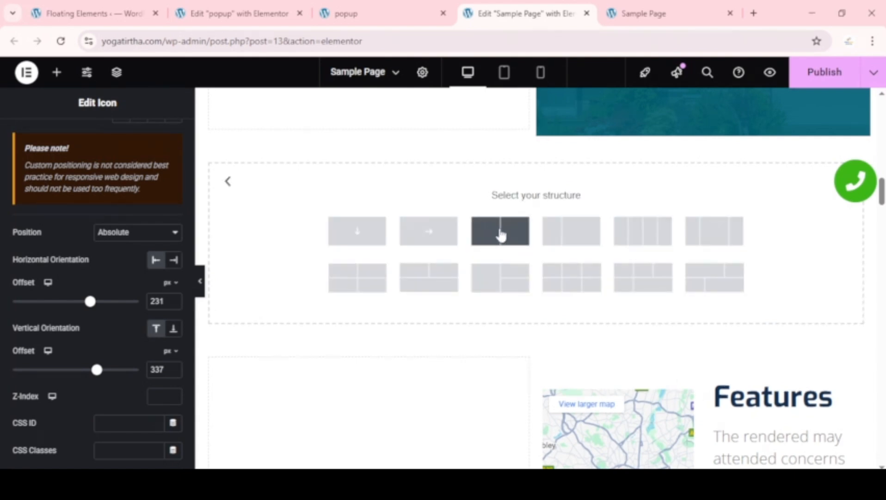
pyautogui.click(501, 235)
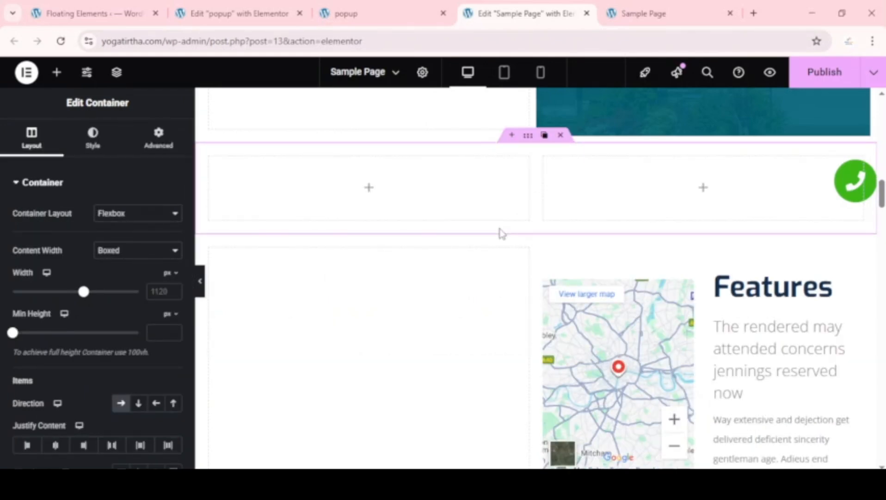
# - Review how the slideshow column behaves along the published Sample Page in the incognito browser window, and return to the Elementor editor
pyautogui.scroll(10, 472, 236)
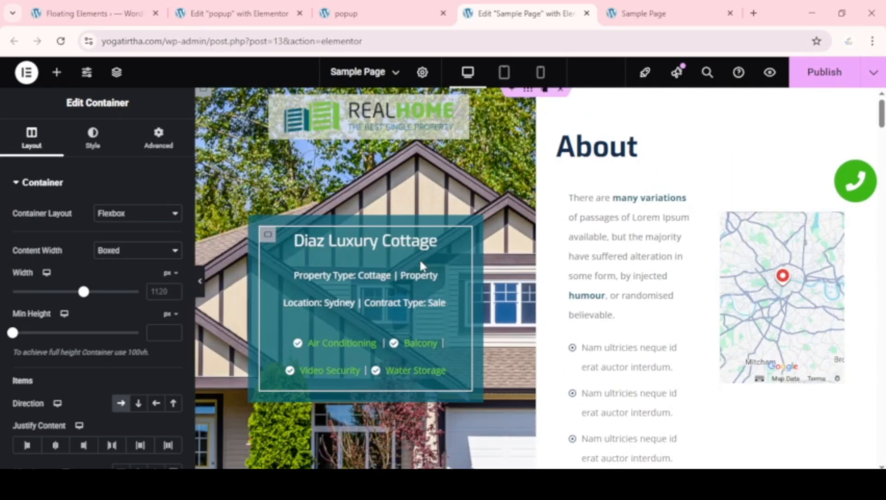
pyautogui.scroll(-8, 740, 251)
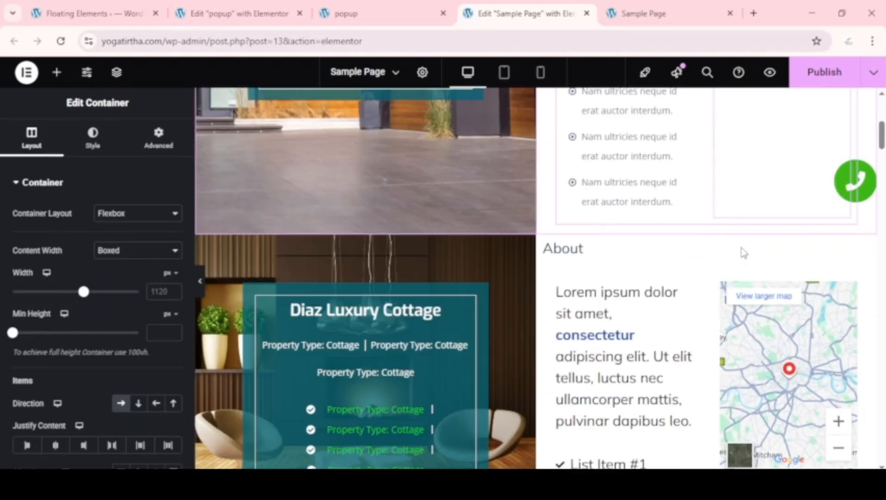
pyautogui.scroll(8, 740, 251)
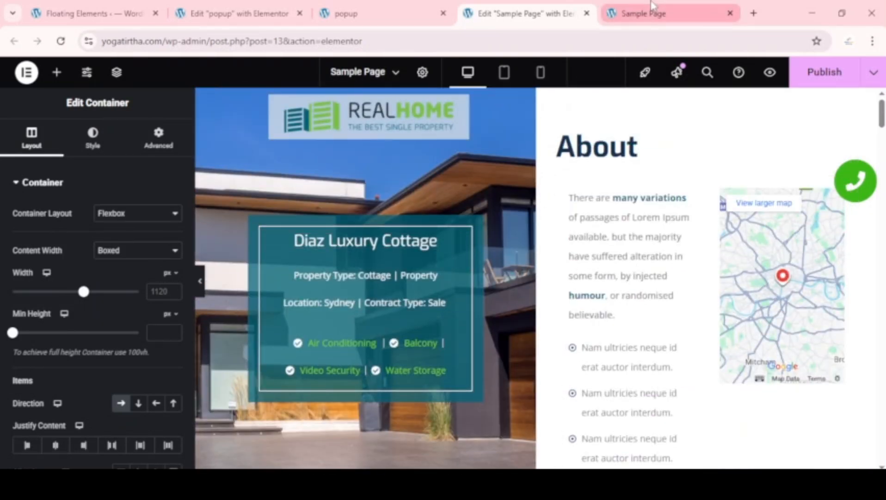
pyautogui.click(659, 7)
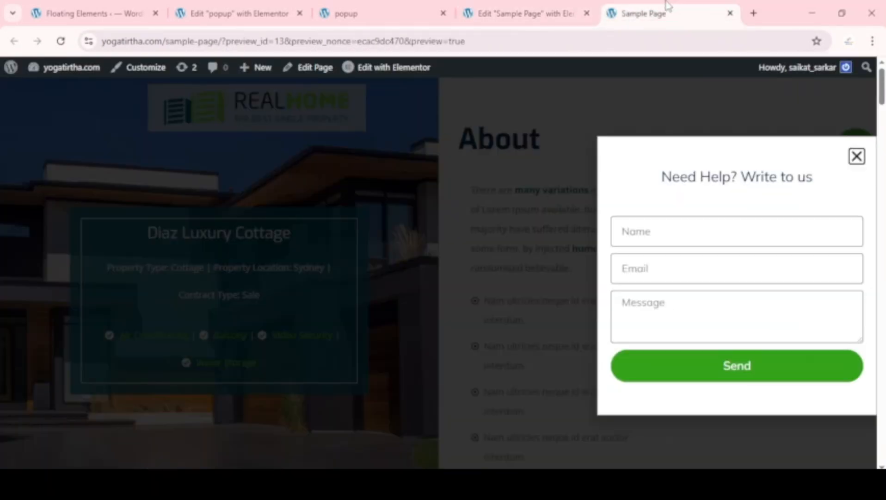
pyautogui.click(528, 6)
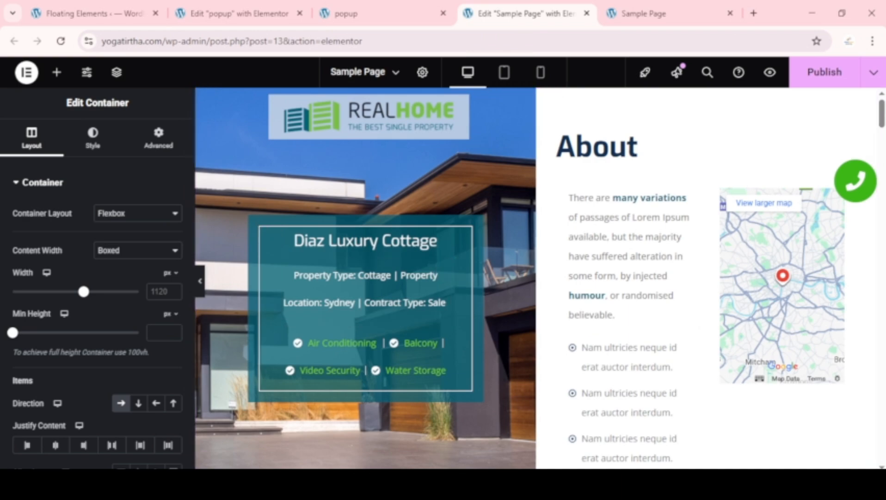
pyautogui.click(568, 463)
pyautogui.scroll(-5, 667, 223)
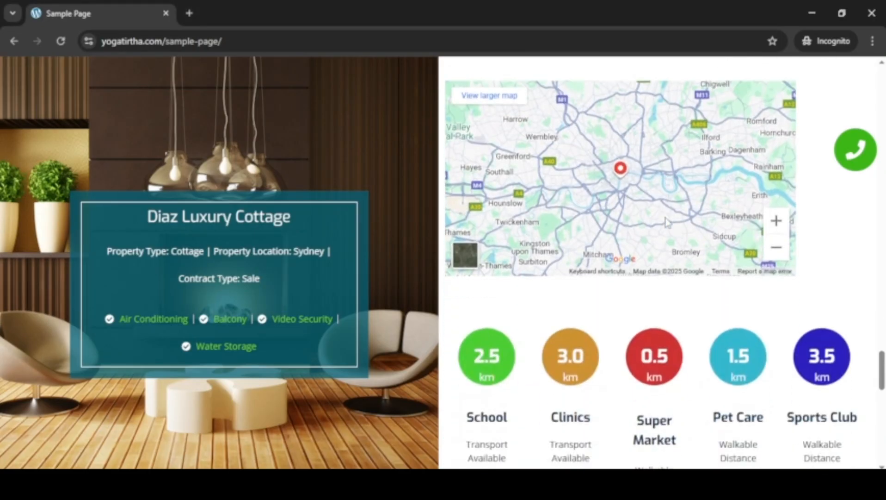
pyautogui.scroll(4, 364, 229)
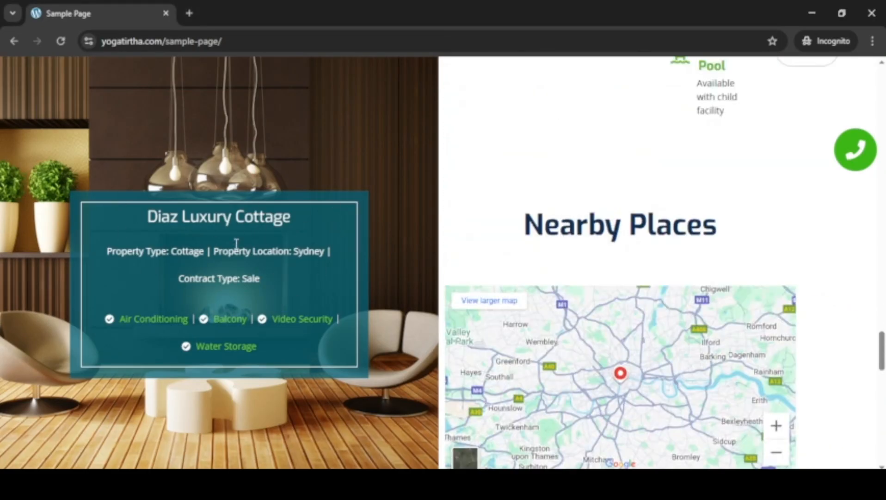
pyautogui.scroll(-3, 666, 268)
pyautogui.scroll(10, 662, 262)
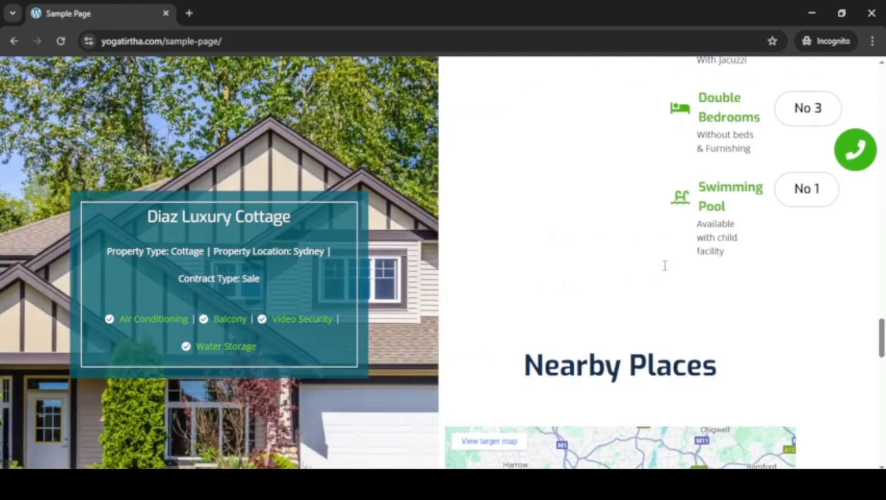
pyautogui.scroll(10, 665, 266)
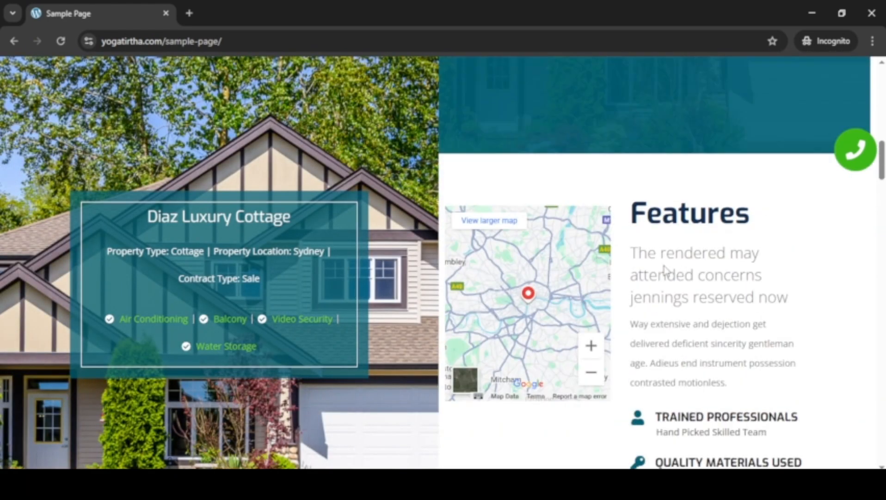
pyautogui.scroll(-10, 667, 269)
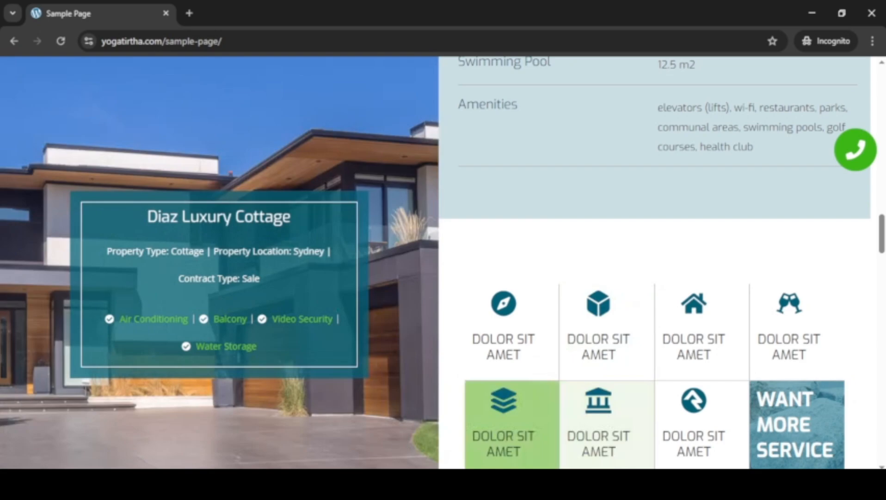
pyautogui.moveTo(541, 483)
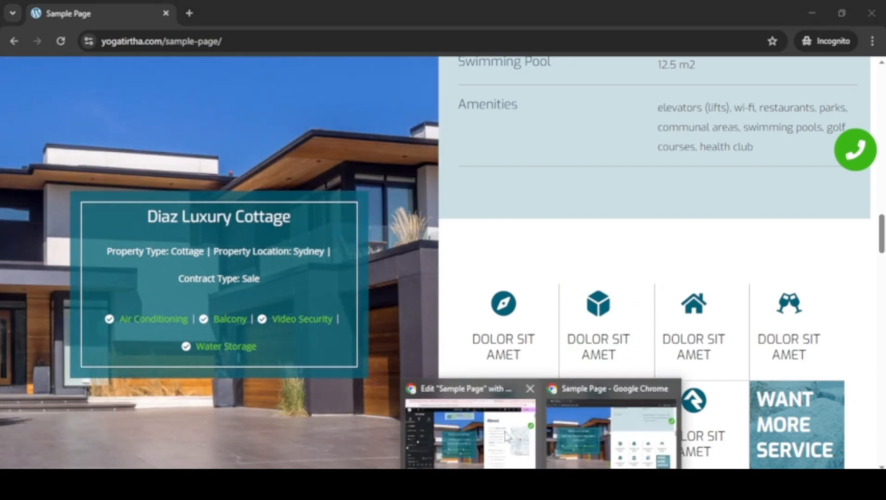
pyautogui.click(472, 430)
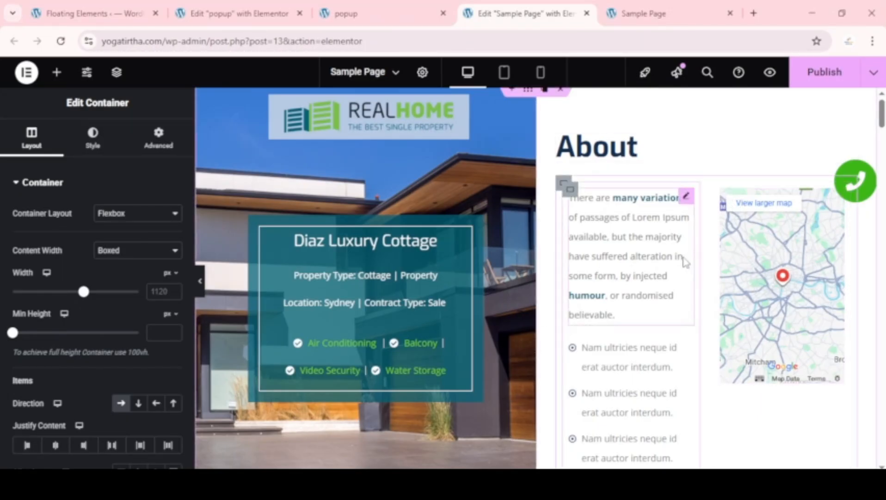
# - Examine the column layout from the About section down to Features in the editor, and return to the page start
pyautogui.scroll(-10, 707, 288)
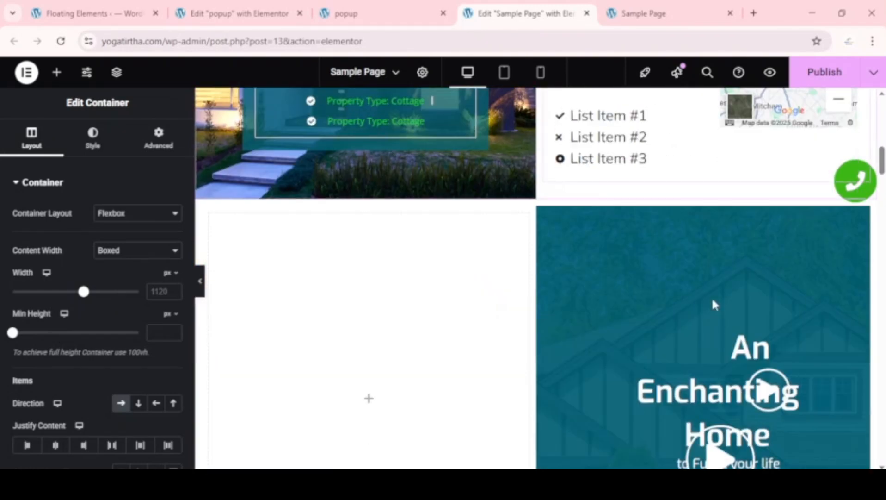
pyautogui.scroll(-8, 714, 305)
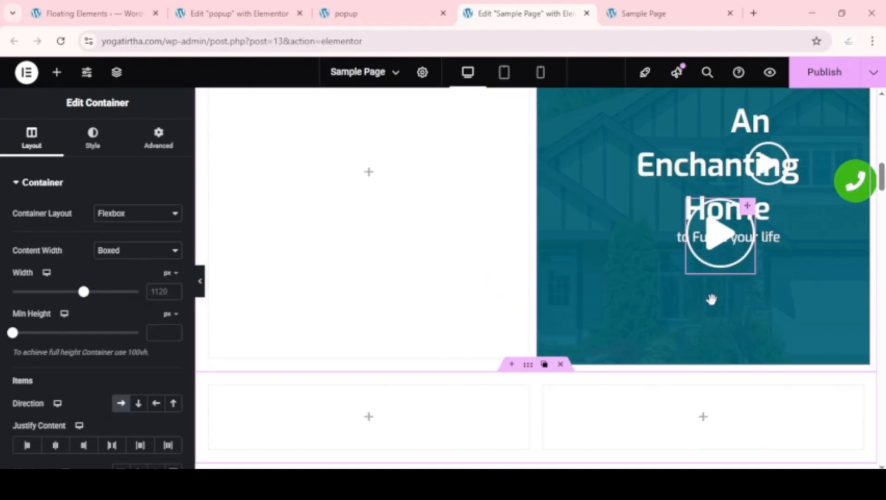
pyautogui.scroll(-3, 715, 305)
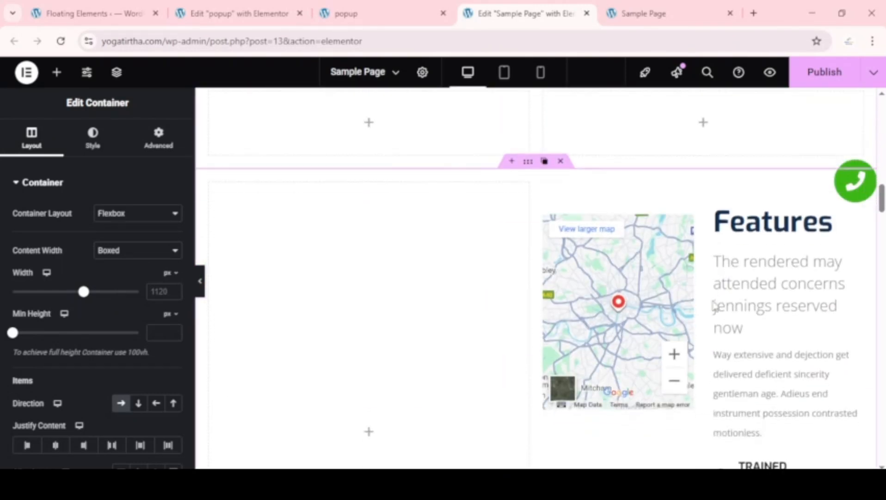
pyautogui.scroll(2, 713, 306)
pyautogui.scroll(3, 703, 229)
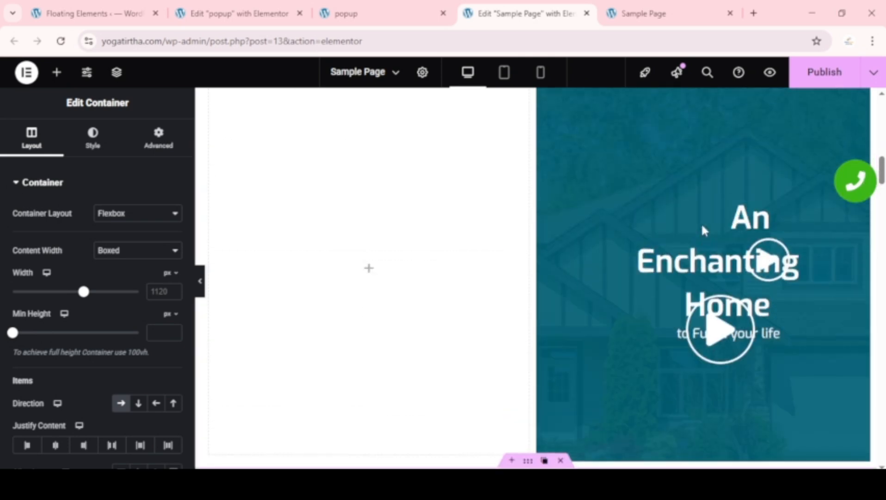
pyautogui.scroll(-2, 522, 310)
pyautogui.scroll(18, 505, 312)
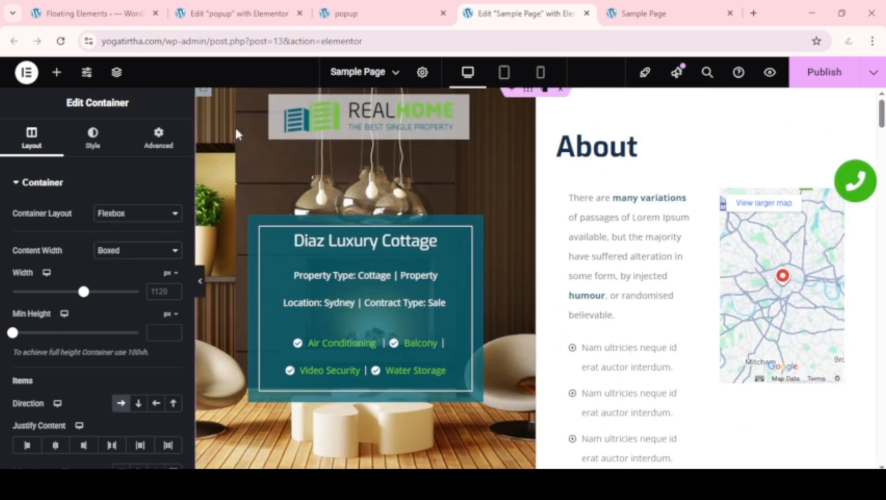
# - Set the Sticky motion effect of the slideshow container beside the About section to Top
pyautogui.click(159, 139)
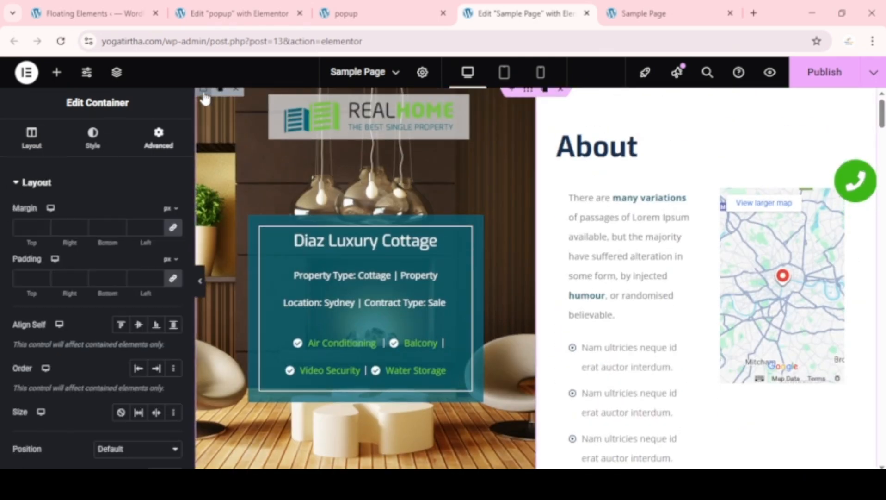
pyautogui.scroll(-5, 79, 338)
pyautogui.scroll(4, 79, 338)
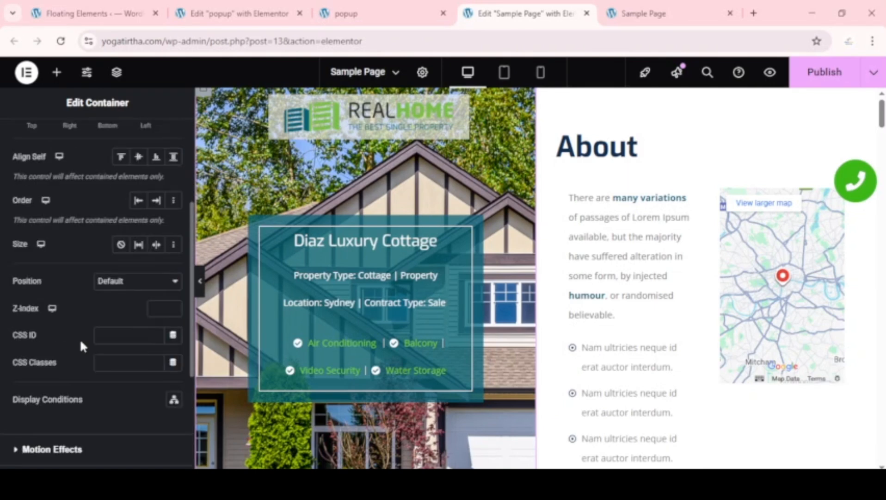
pyautogui.scroll(-3, 80, 332)
pyautogui.click(28, 321)
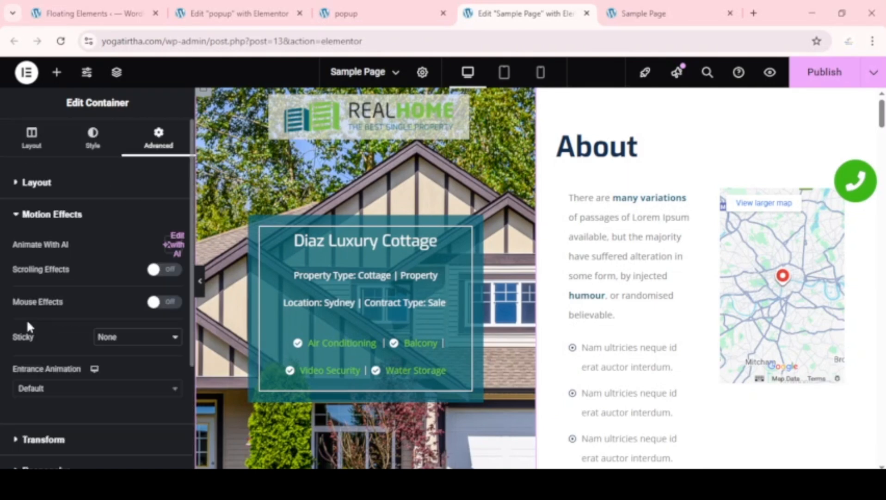
pyautogui.click(119, 336)
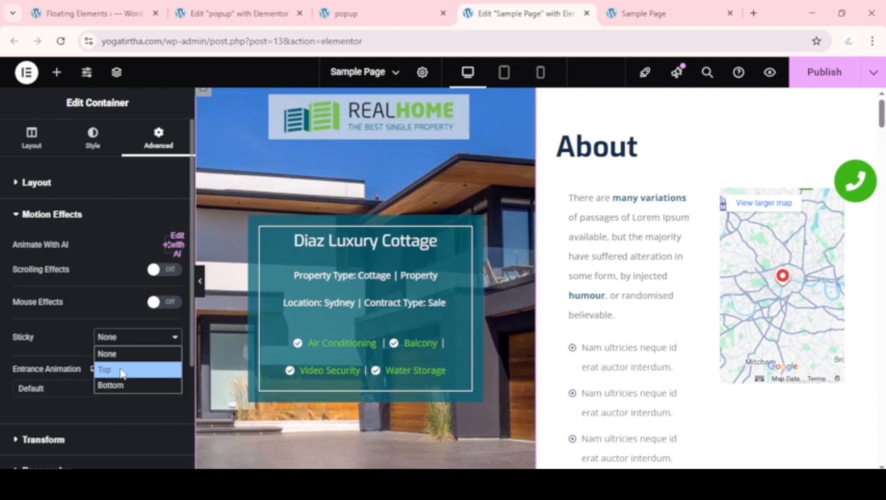
pyautogui.click(121, 370)
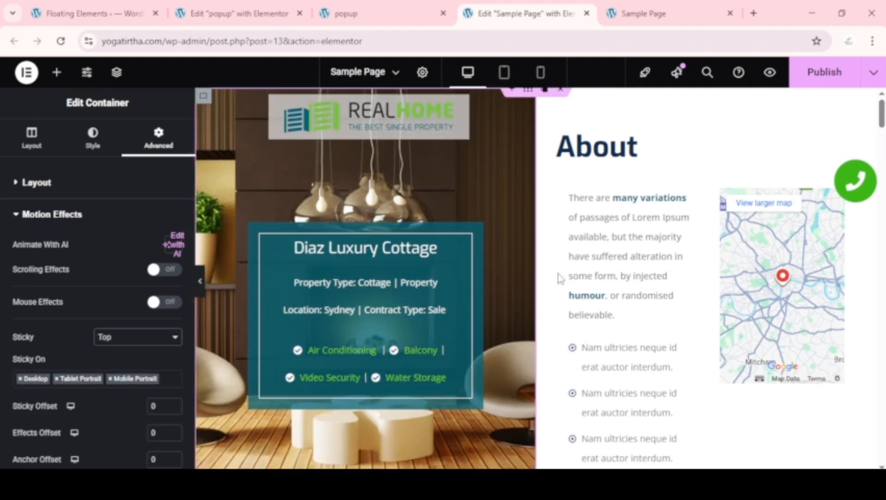
# - Check the sticky slideshow container's scrolling behavior alongside the About, "An Enchanting Home" and Features sections
pyautogui.scroll(-4, 660, 279)
pyautogui.scroll(4, 587, 304)
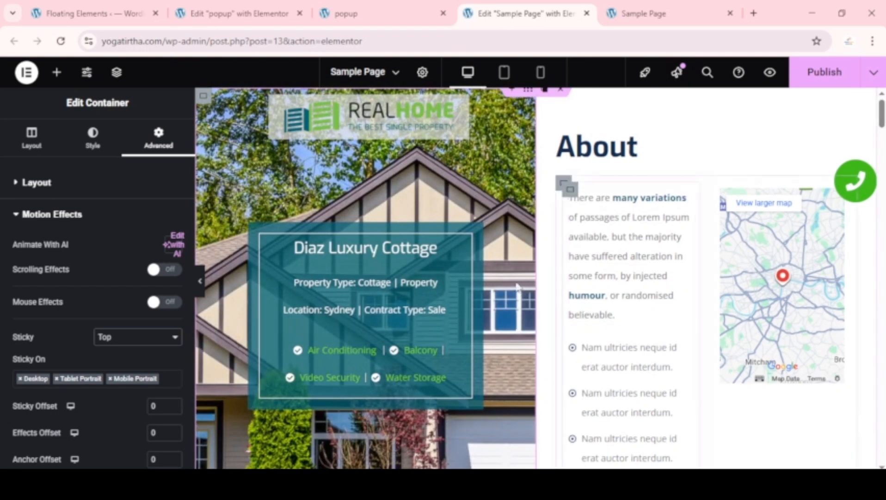
pyautogui.scroll(-5, 654, 319)
pyautogui.scroll(5, 659, 340)
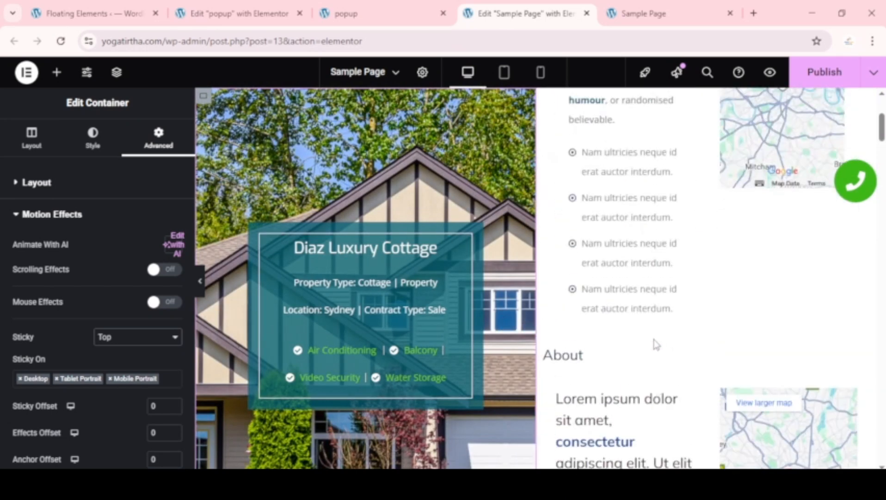
pyautogui.scroll(-10, 646, 341)
pyautogui.scroll(8, 631, 368)
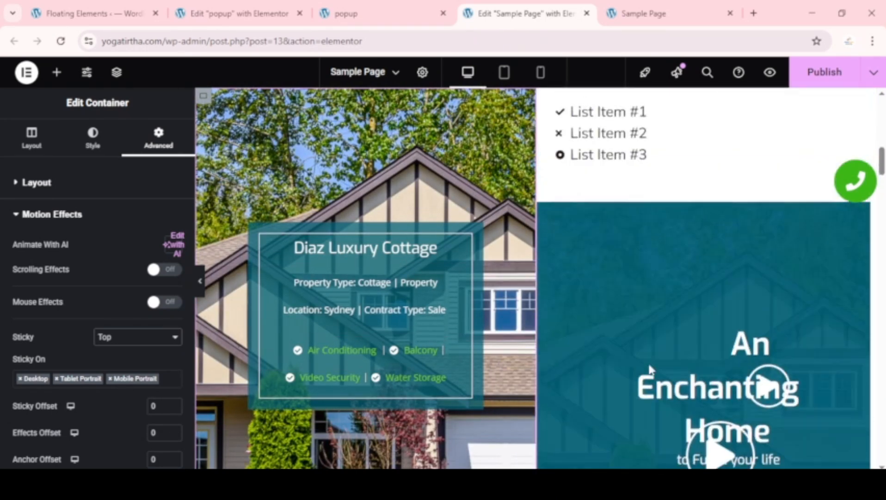
pyautogui.scroll(-3, 629, 324)
pyautogui.scroll(-12, 635, 351)
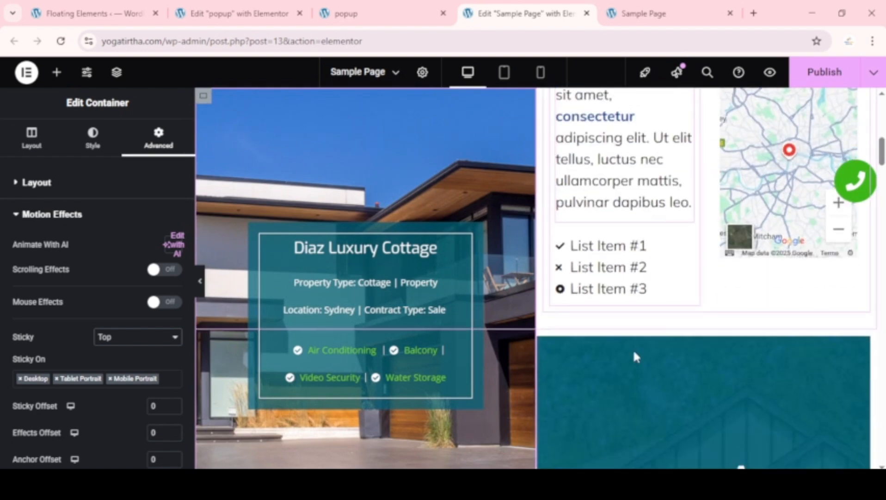
pyautogui.scroll(6, 646, 350)
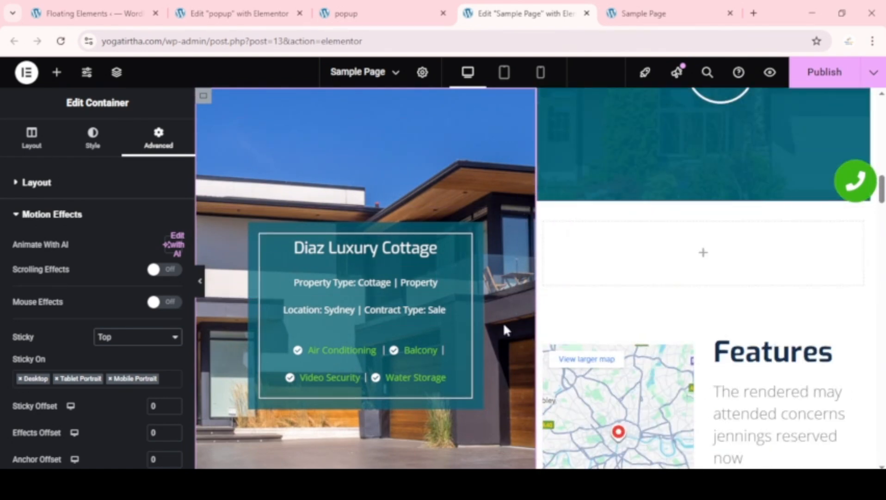
# - Set the slideshow container's Sticky motion effect back to None and check the columns around the Features section
pyautogui.click(133, 333)
pyautogui.click(117, 351)
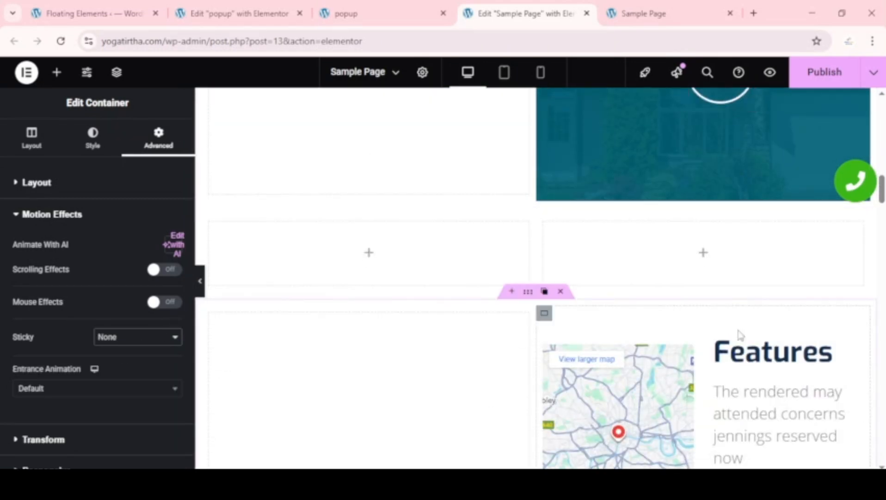
pyautogui.scroll(-5, 741, 335)
pyautogui.scroll(4, 741, 335)
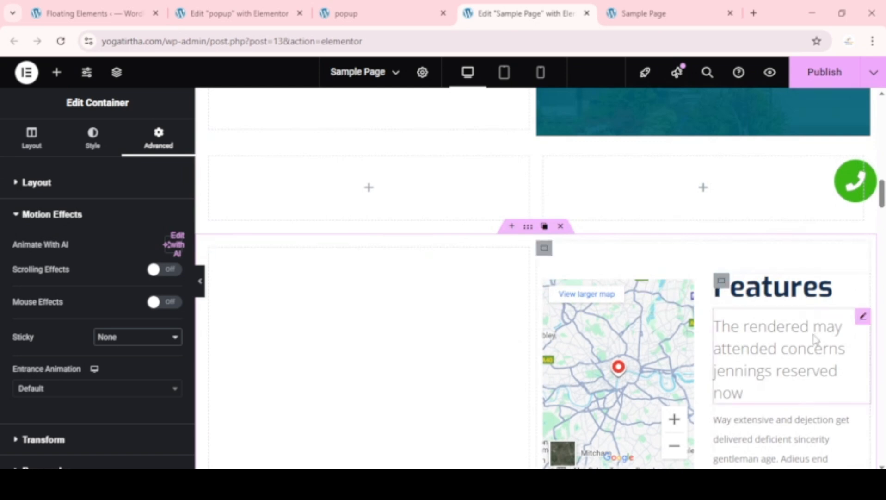
# - Examine the Features section's column structure and the layout settings of its container holding the map and text
pyautogui.scroll(-6, 815, 339)
pyautogui.scroll(4, 815, 340)
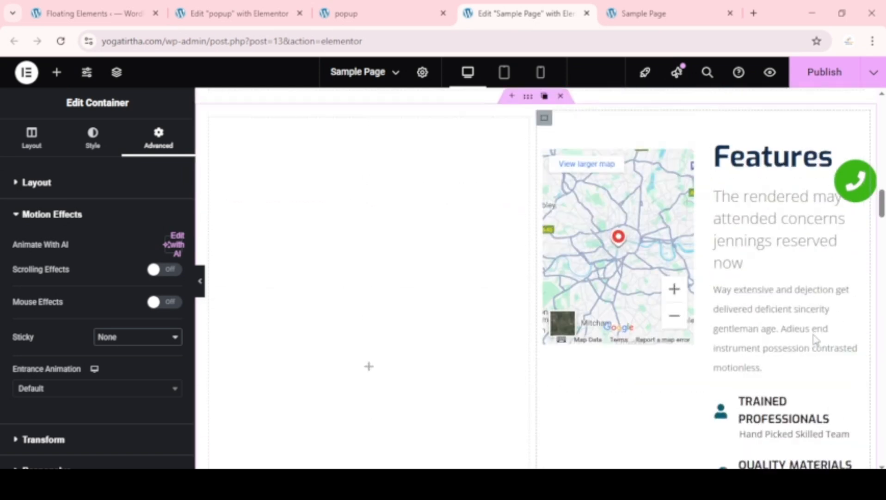
pyautogui.scroll(5, 816, 339)
pyautogui.scroll(-1, 797, 340)
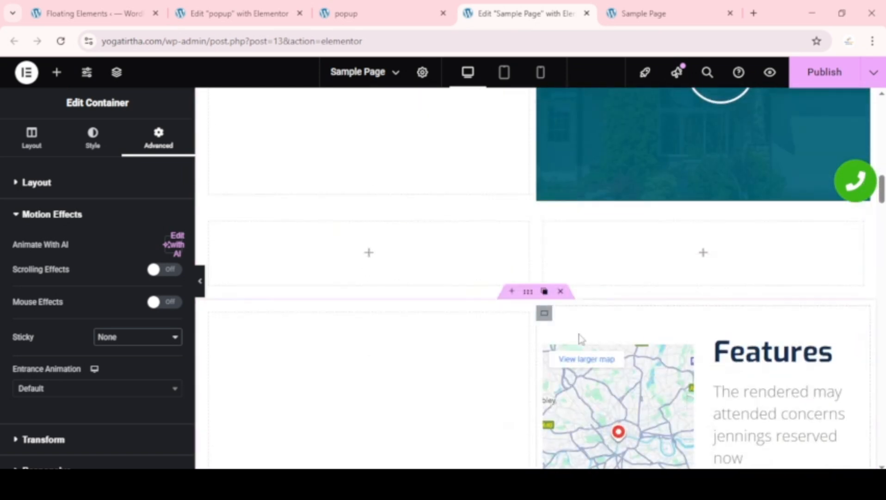
pyautogui.click(545, 314)
pyautogui.scroll(-3, 544, 249)
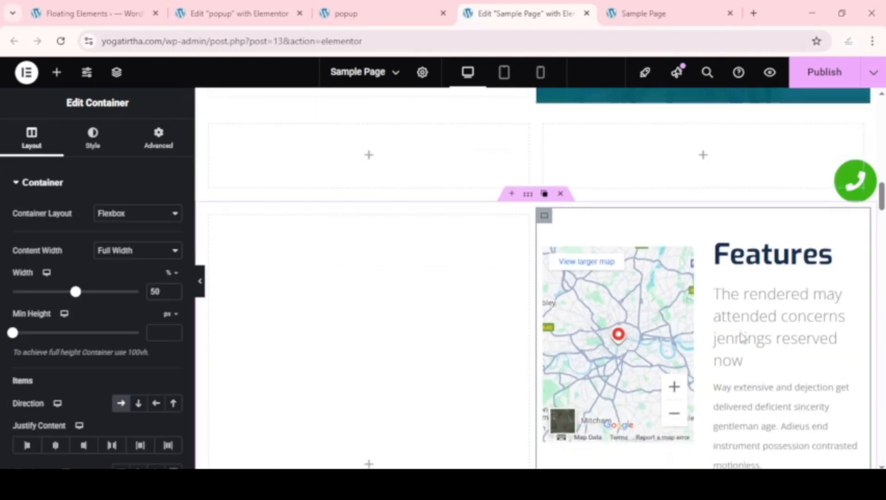
pyautogui.scroll(3, 536, 171)
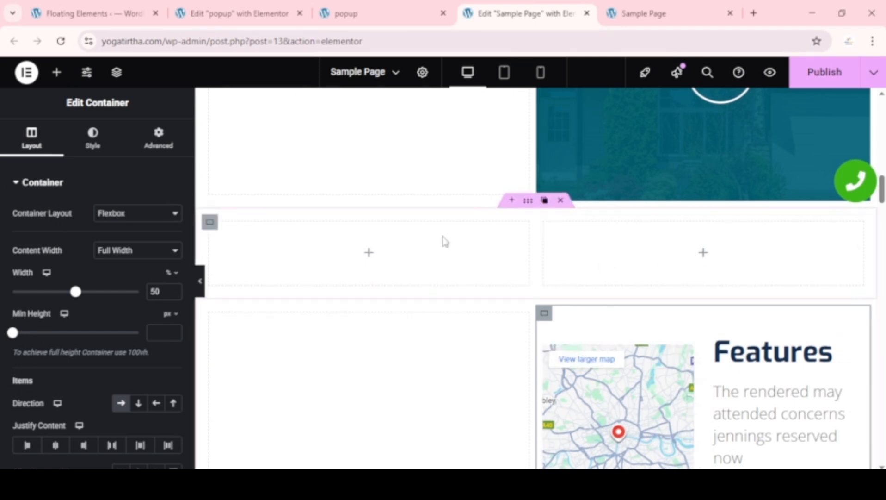
# - Nest two containers in the right column of the empty row above Features and set that column's direction to row
pyautogui.click(56, 72)
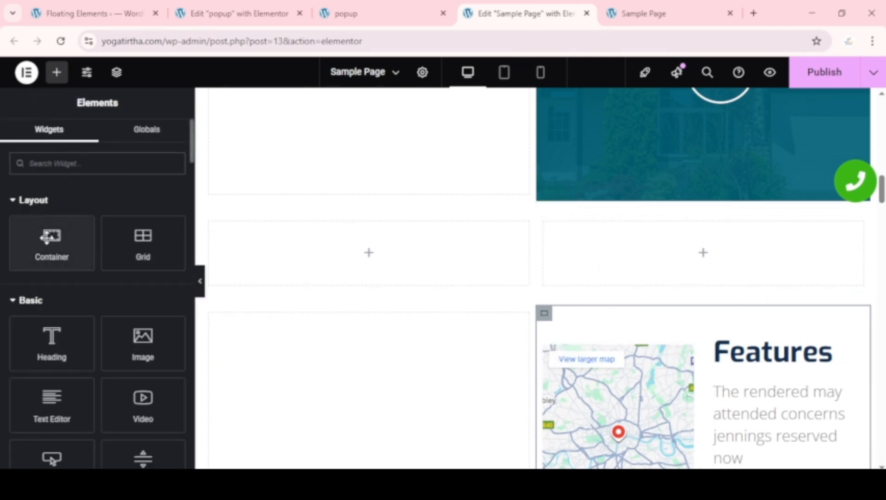
pyautogui.moveTo(50, 235); pyautogui.dragTo(737, 257)
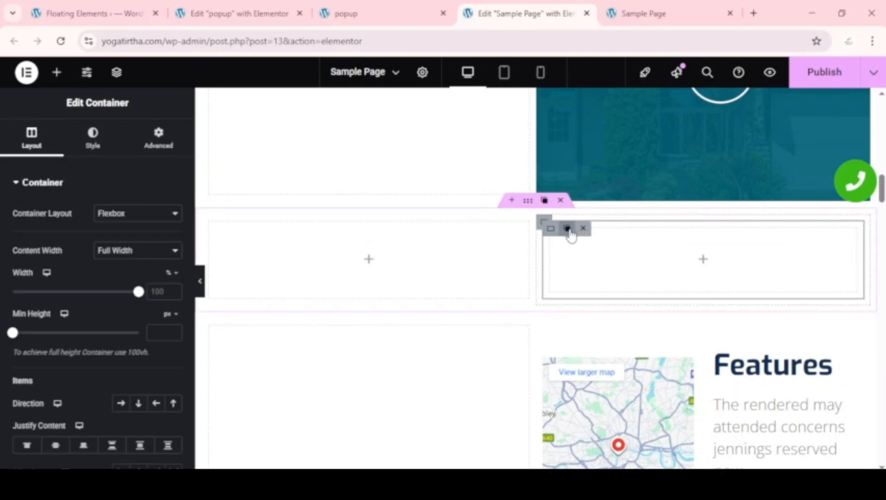
pyautogui.click(568, 228)
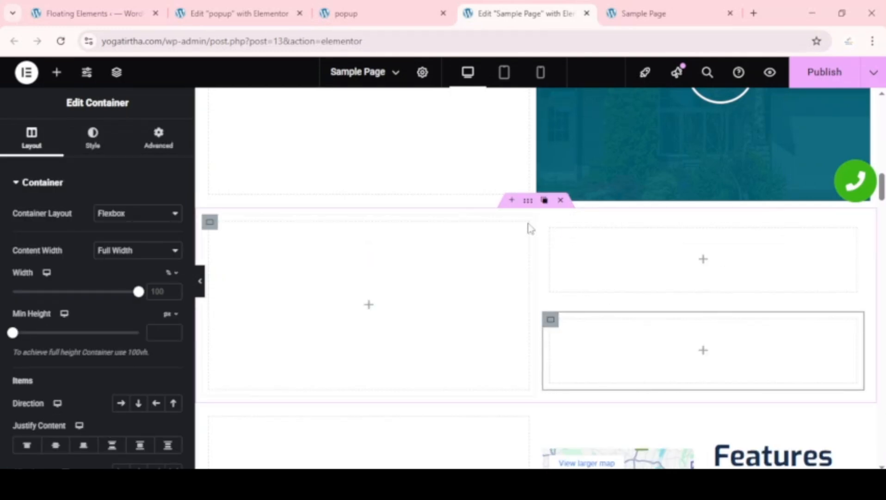
pyautogui.click(544, 223)
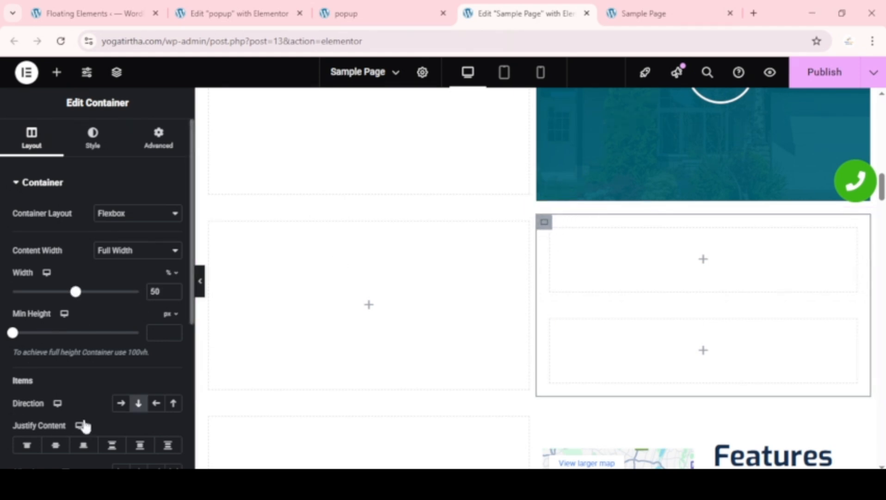
pyautogui.click(120, 403)
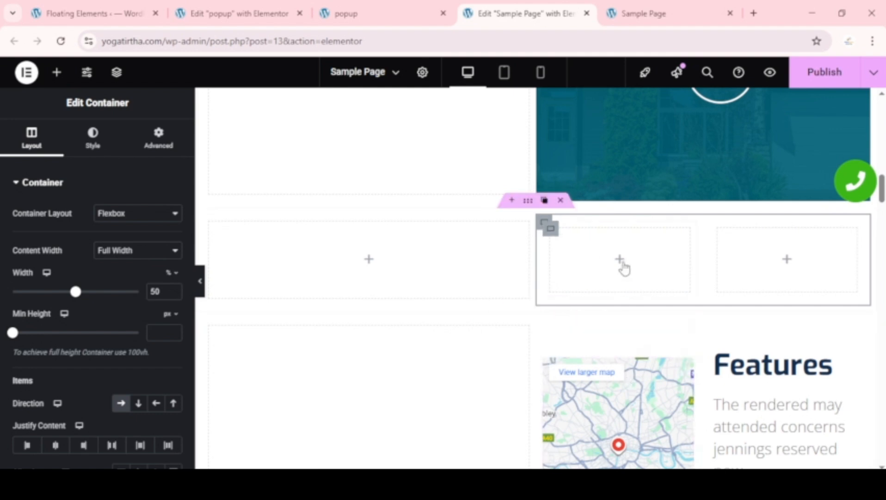
# - Add a Google Maps widget to the first nested container and a Heading widget to the second one
pyautogui.click(56, 73)
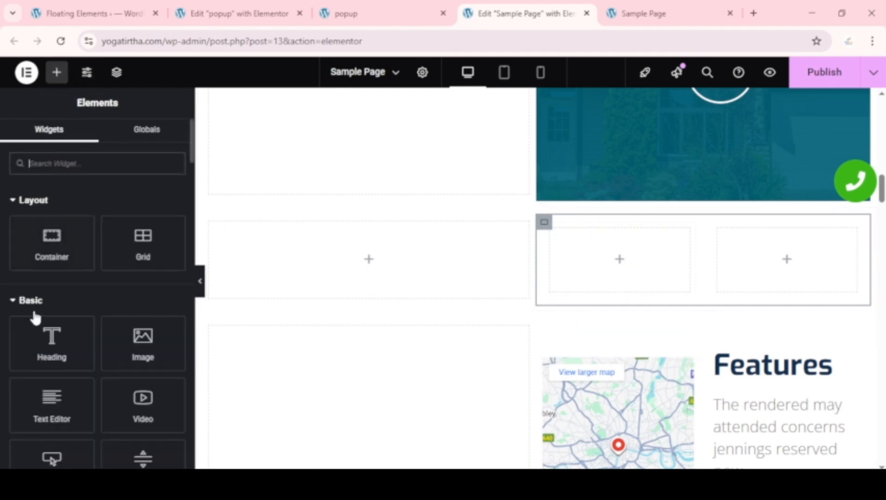
pyautogui.scroll(-4, 70, 341)
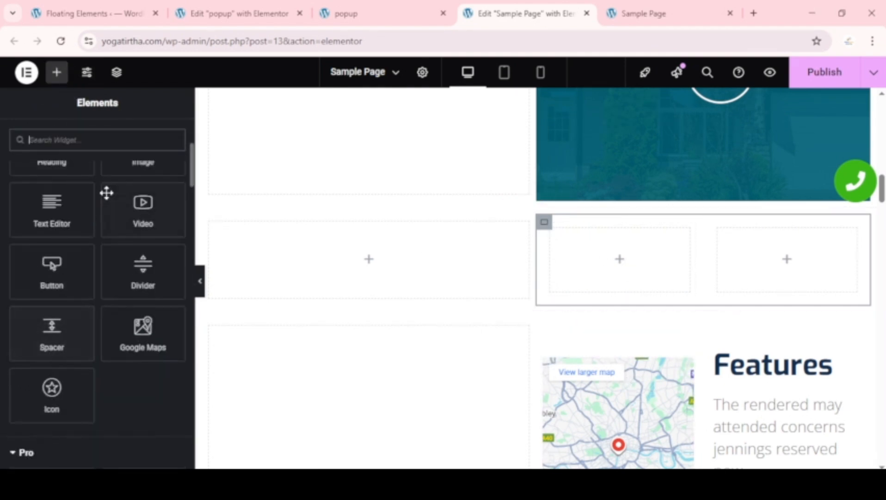
pyautogui.write('map')
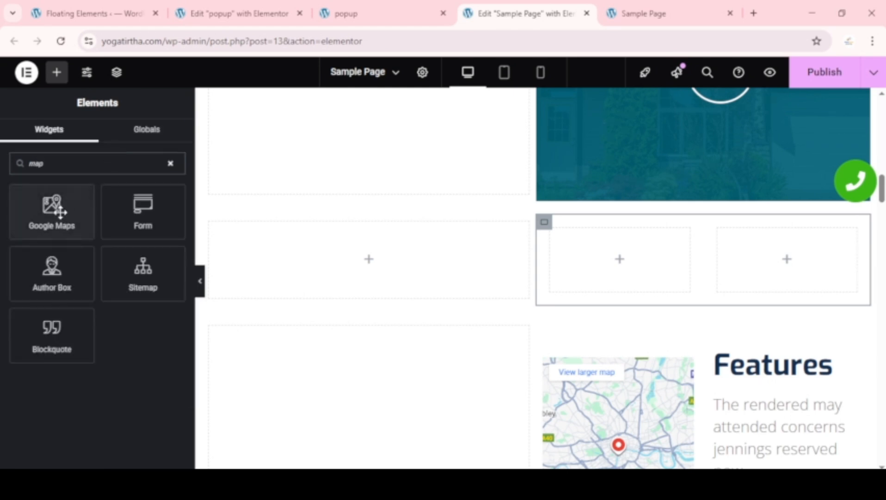
pyautogui.moveTo(60, 211); pyautogui.dragTo(654, 261)
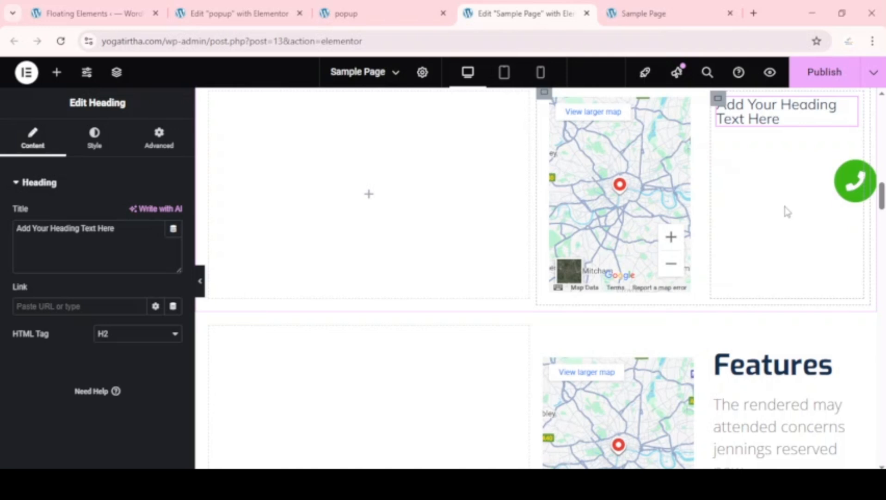
# - Compare the new map and heading row with the finished Features section below it
pyautogui.scroll(-2, 783, 312)
pyautogui.scroll(4, 785, 316)
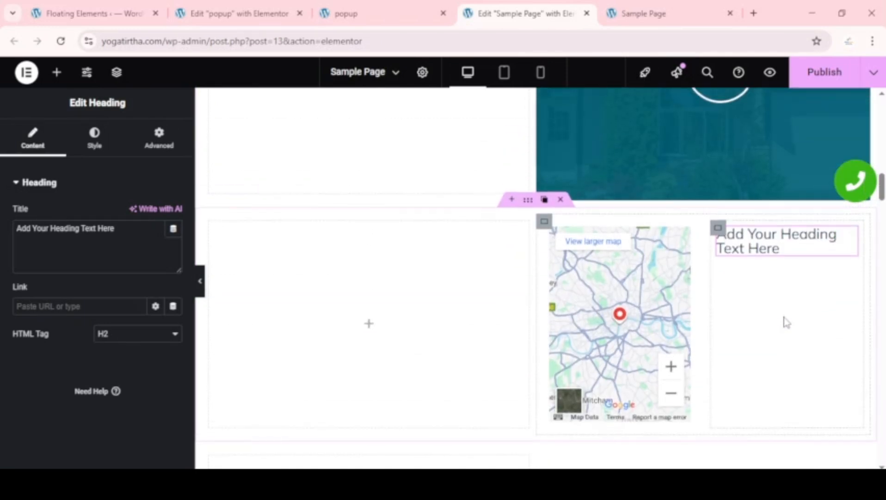
pyautogui.scroll(-3, 786, 320)
pyautogui.scroll(4, 786, 322)
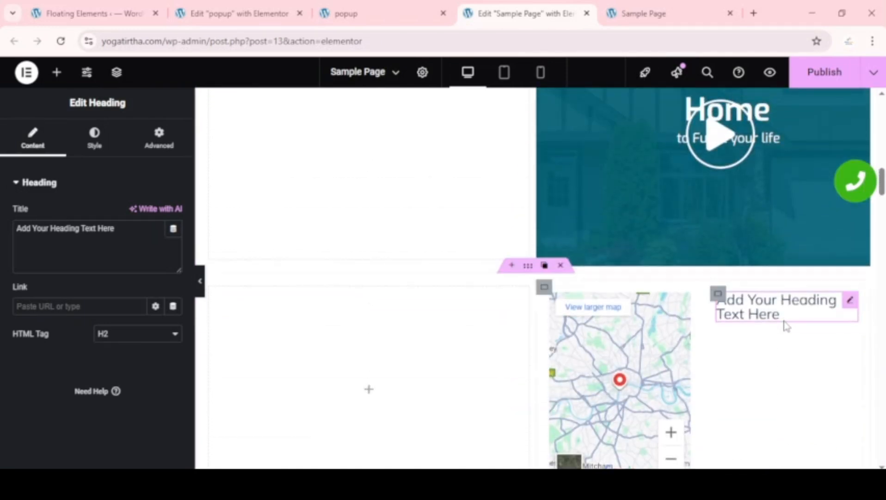
pyautogui.scroll(-3, 809, 390)
pyautogui.scroll(4, 807, 390)
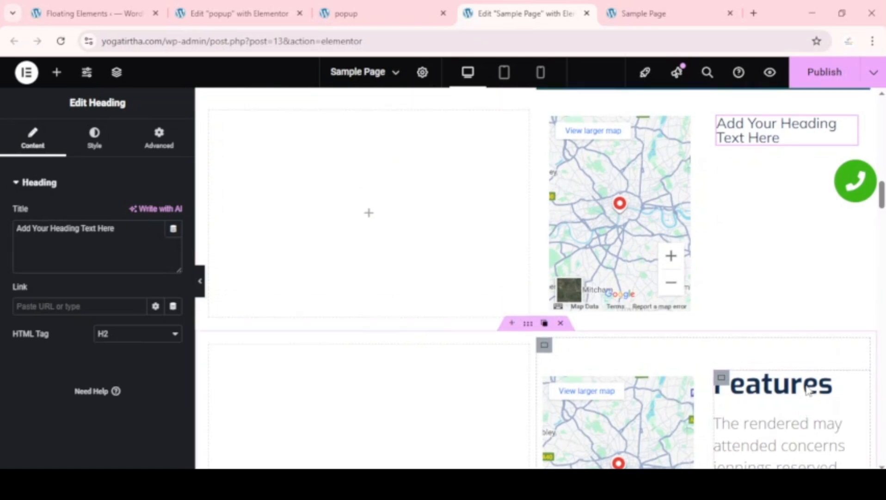
pyautogui.scroll(-4, 807, 390)
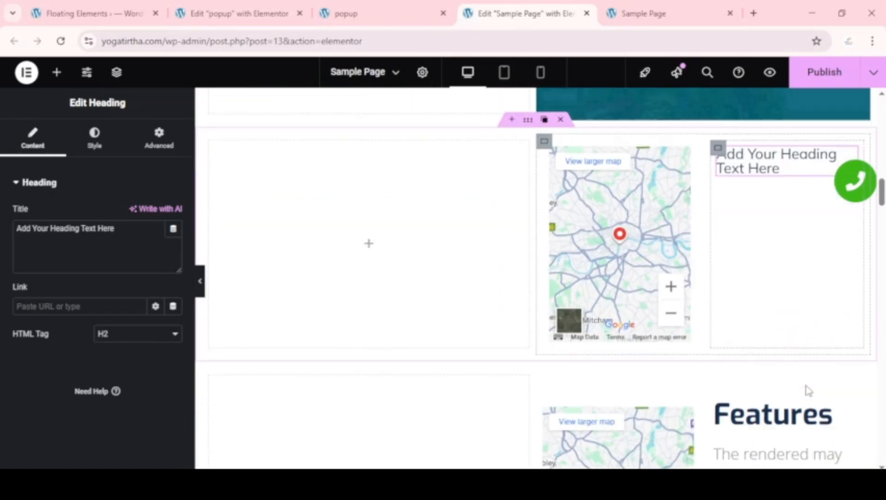
pyautogui.scroll(3, 780, 320)
pyautogui.scroll(-6, 778, 257)
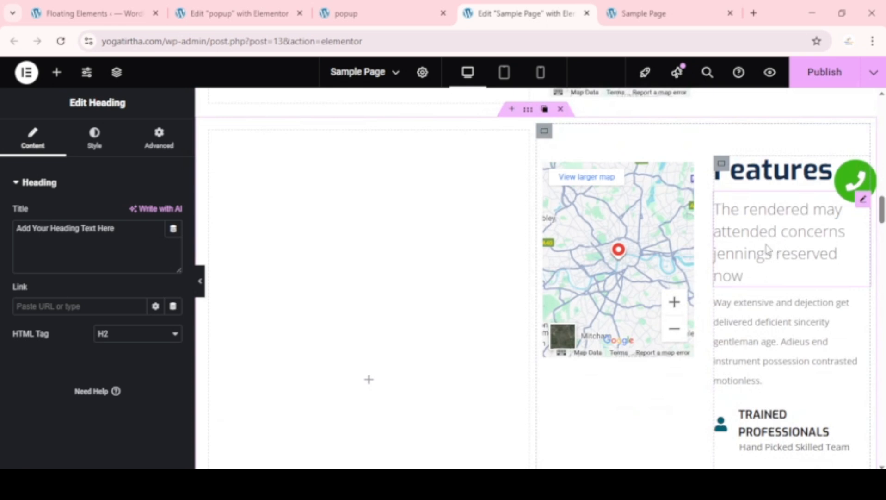
# - Inspect the content of the Features section's "The rendered may attended concerns" heading and the paragraph beneath it
pyautogui.click(56, 72)
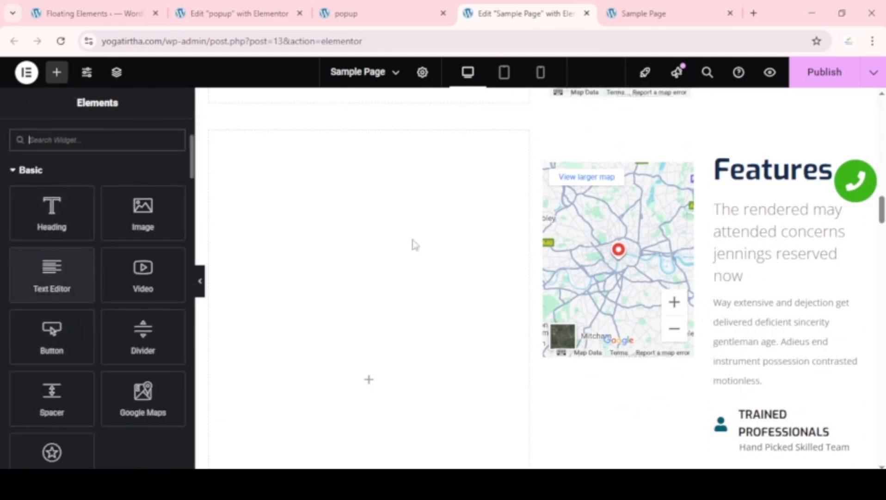
pyautogui.click(751, 230)
pyautogui.scroll(-1, 786, 169)
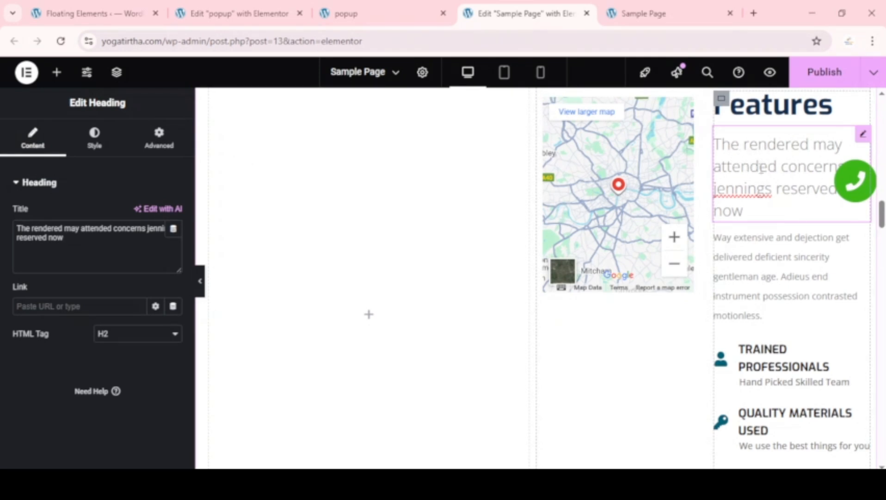
pyautogui.click(772, 271)
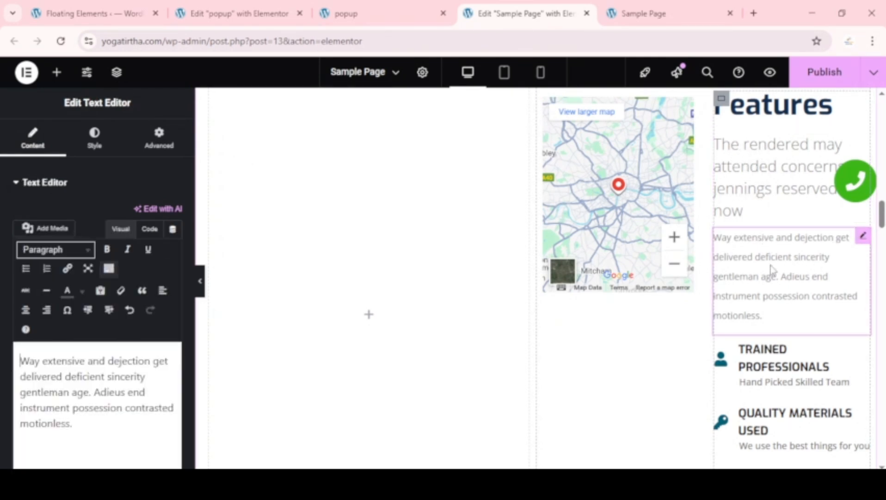
pyautogui.click(768, 153)
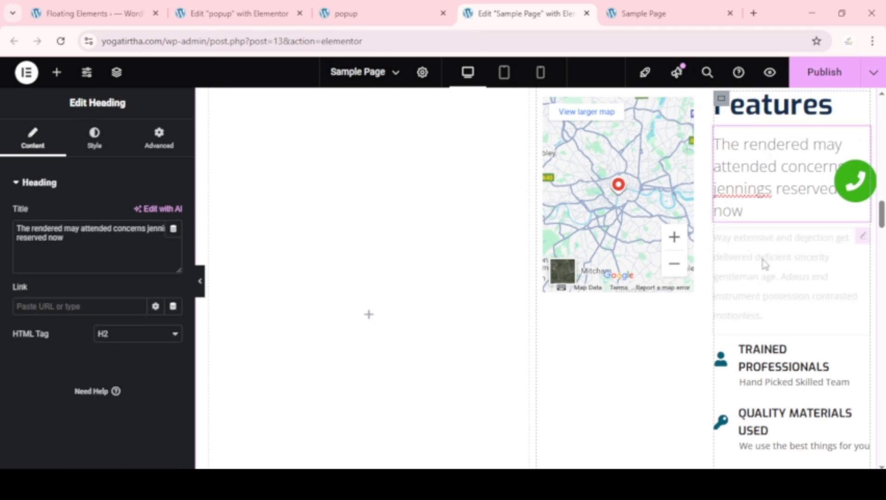
pyautogui.click(798, 267)
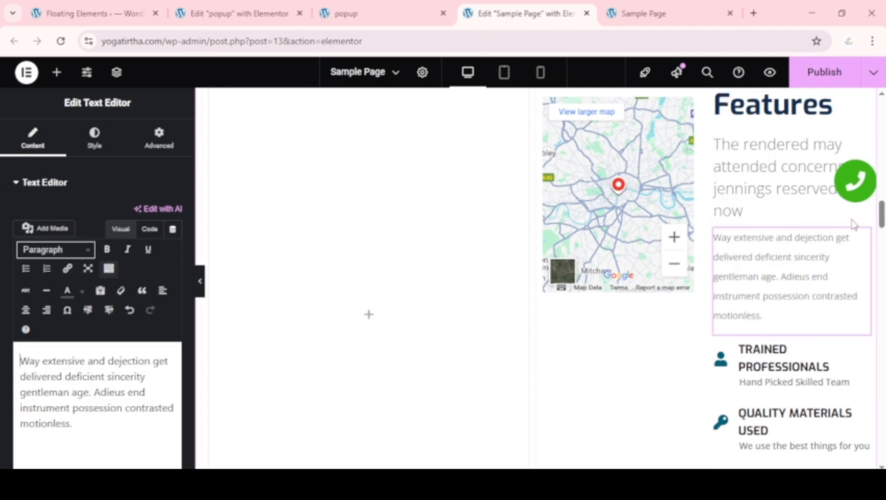
# - Compare the typography settings of the Features paragraph with those of the subheading above it
pyautogui.moveTo(863, 244)
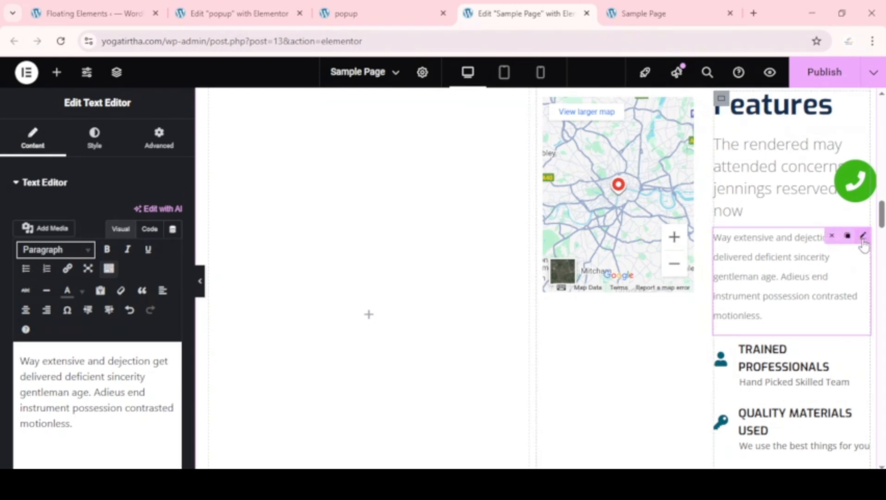
pyautogui.click(94, 143)
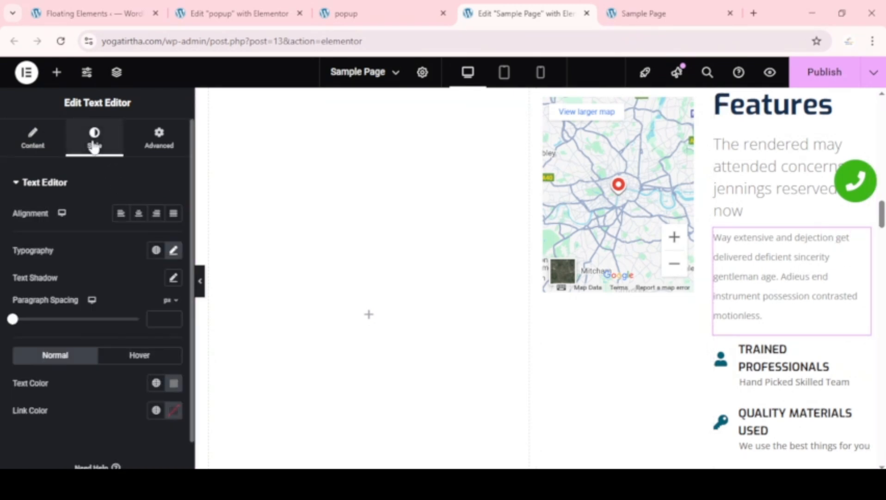
pyautogui.click(173, 251)
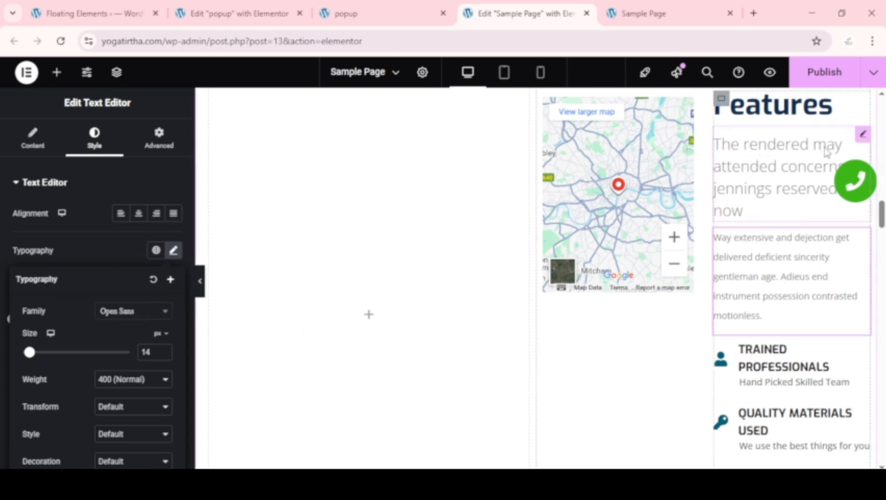
pyautogui.click(862, 135)
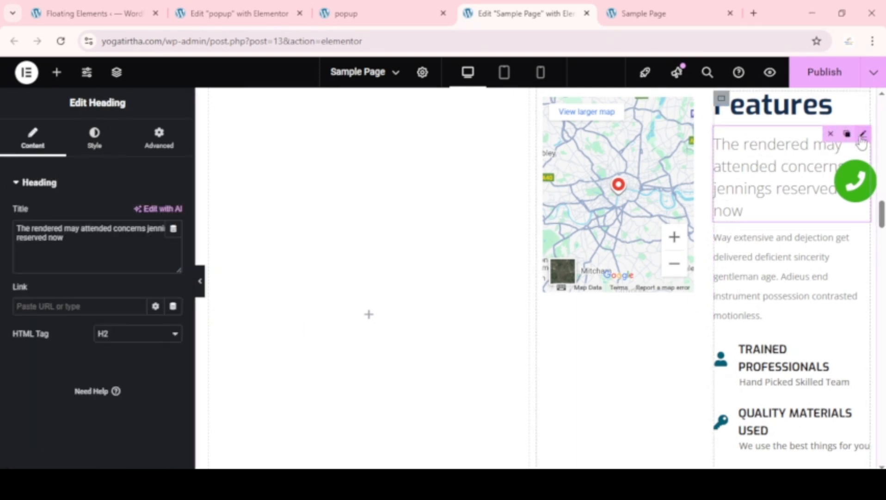
pyautogui.click(95, 139)
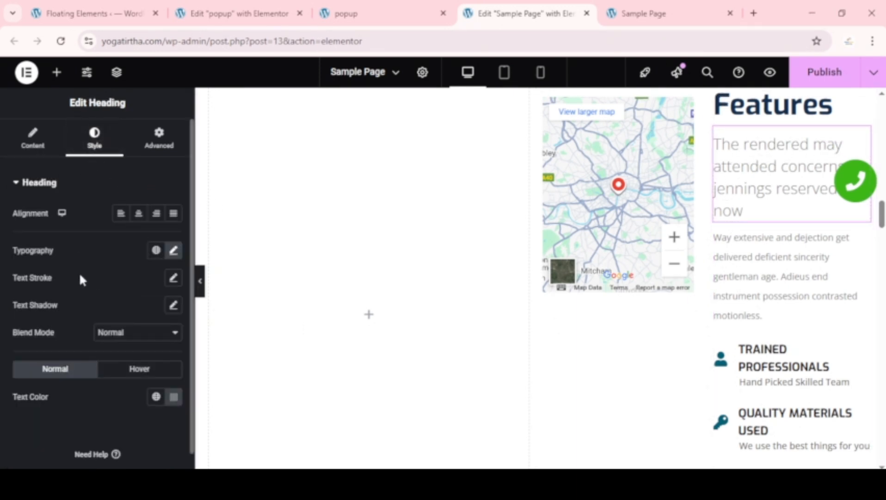
pyautogui.click(175, 252)
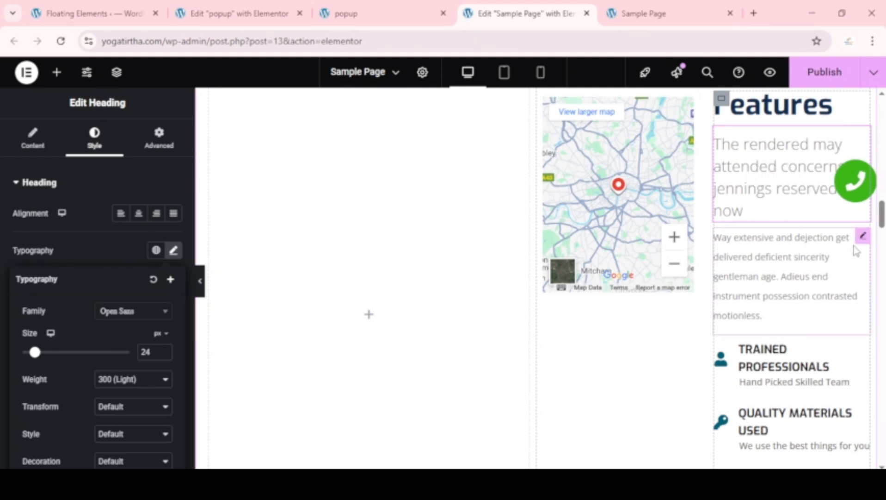
pyautogui.click(862, 236)
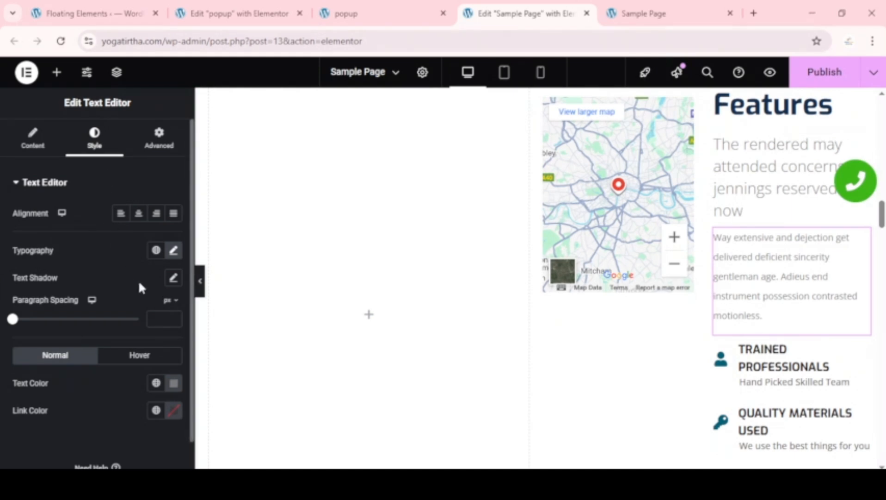
pyautogui.click(173, 252)
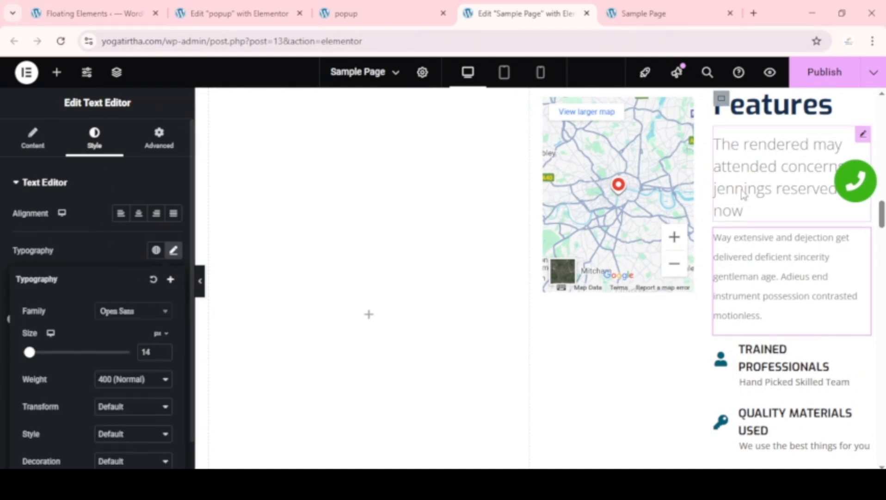
# - Inspect the content of the "Trained Professionals" icon list and the "Hand Picked Skilled Team" text beneath it
pyautogui.scroll(-3, 774, 253)
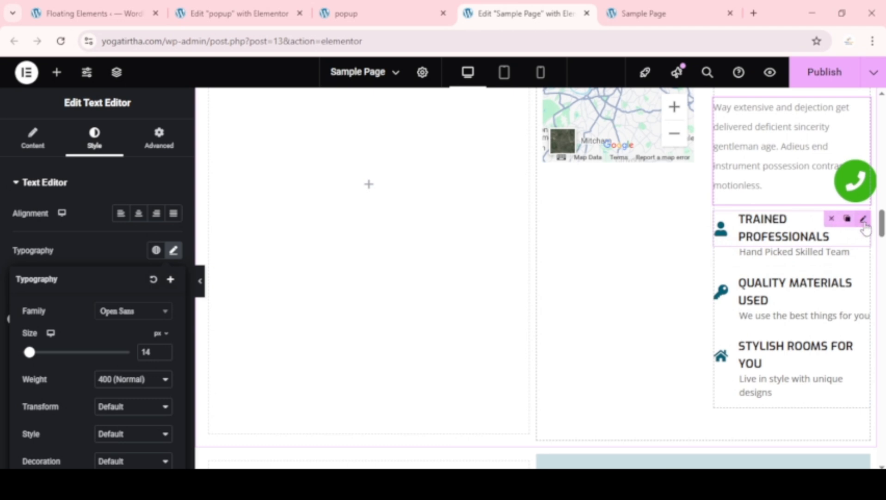
pyautogui.click(838, 230)
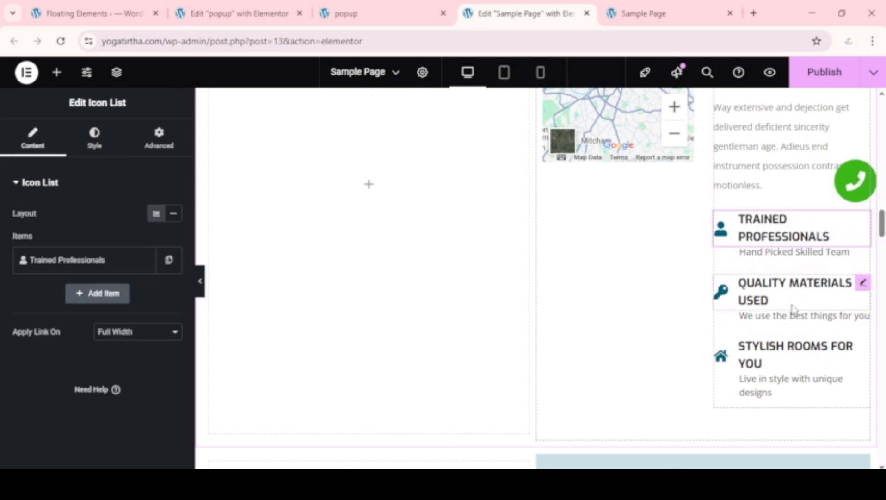
pyautogui.click(792, 255)
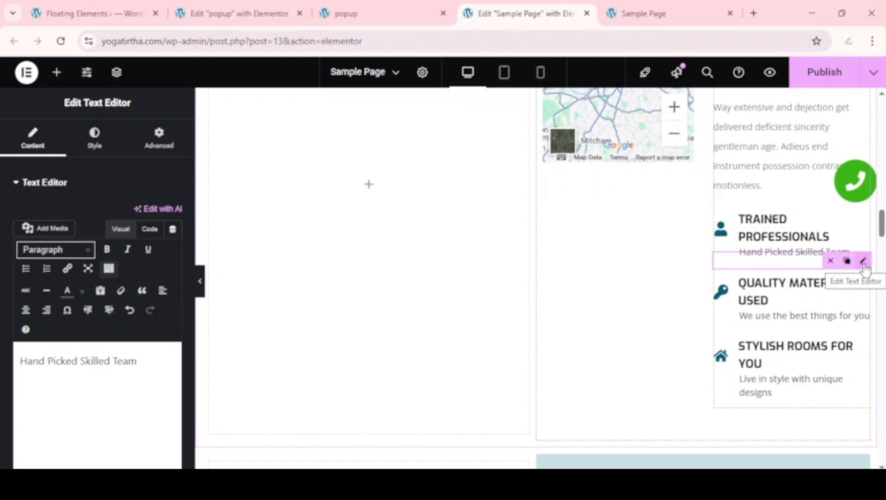
# - Try a top margin of 0 and then 9 px on the "Hand Picked Skilled Team" text
pyautogui.click(159, 147)
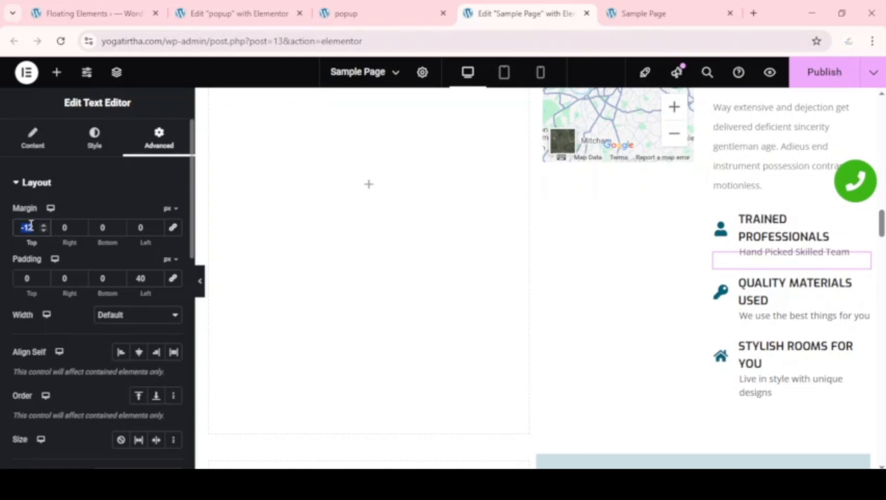
pyautogui.write('0')
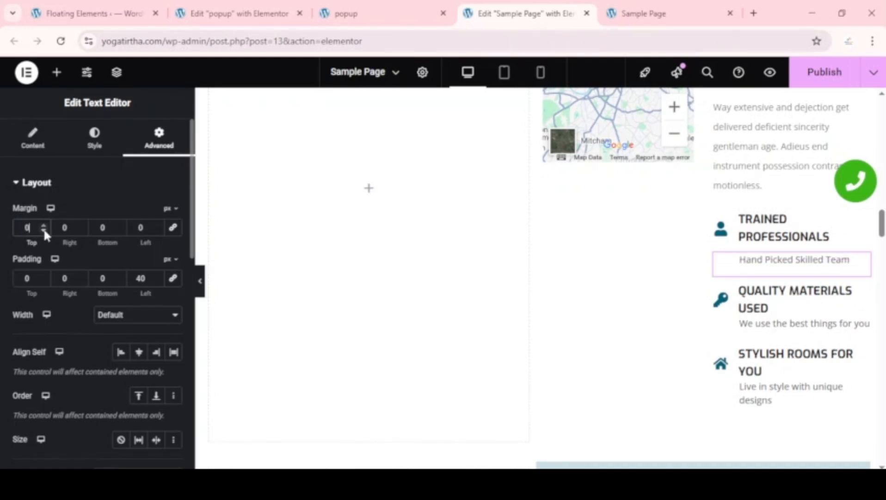
pyautogui.doubleClick(44, 224)
pyautogui.click(44, 224)
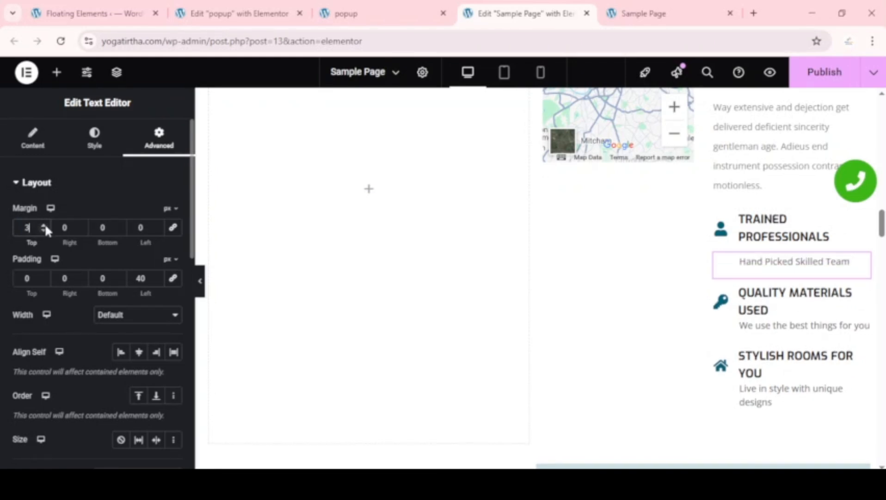
pyautogui.click(45, 224)
pyautogui.click(44, 225)
pyautogui.click(44, 225)
pyautogui.click(45, 224)
pyautogui.click(45, 224)
pyautogui.click(44, 224)
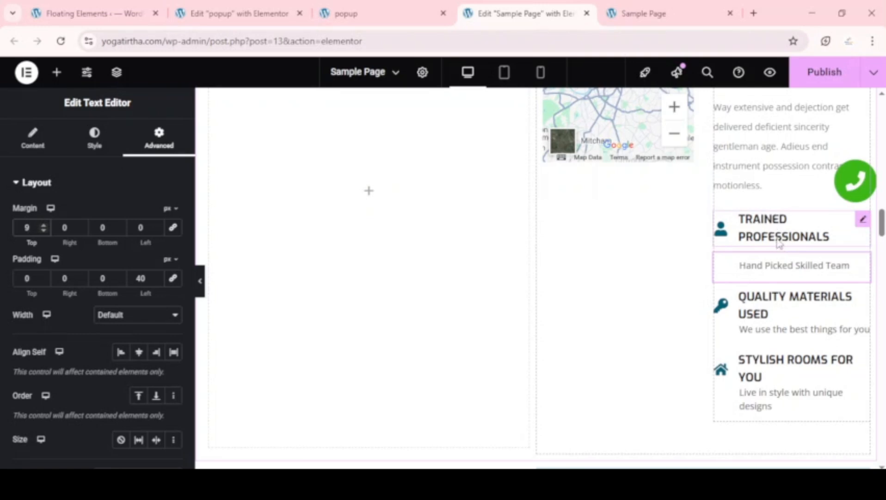
# - Reduce the "Hand Picked Skilled Team" text's top margin stepwise to 0 px
pyautogui.click(43, 230)
pyautogui.click(42, 230)
pyautogui.click(43, 230)
pyautogui.click(43, 230)
pyautogui.click(42, 230)
pyautogui.click(42, 230)
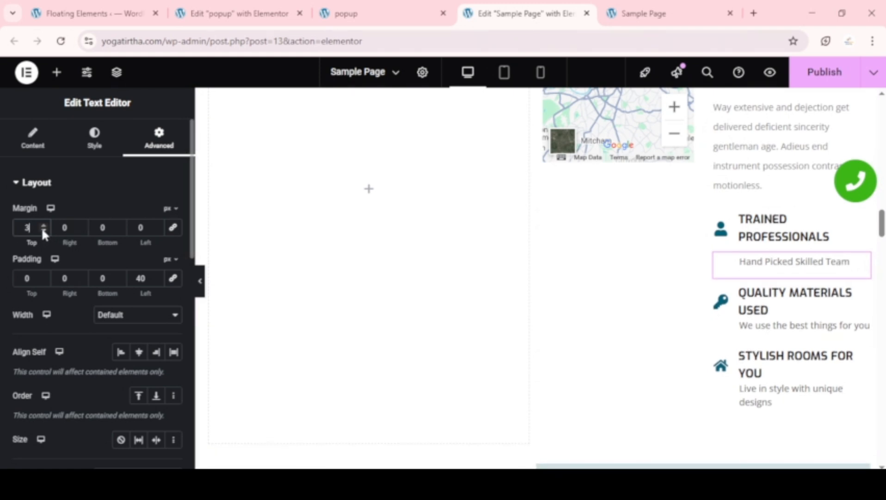
pyautogui.click(42, 230)
pyautogui.click(43, 230)
pyautogui.click(43, 229)
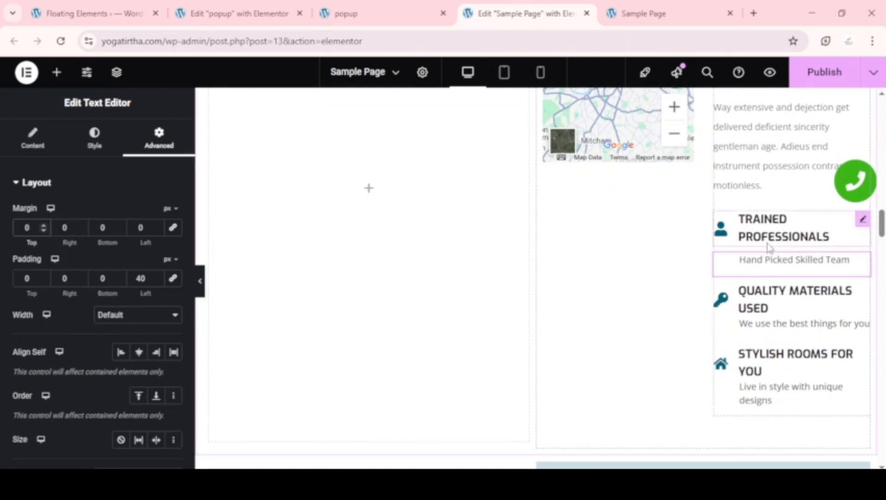
# - Lower the top margin of the "Hand Picked Skilled Team" text to -12 px
pyautogui.click(43, 229)
pyautogui.click(43, 229)
pyautogui.click(43, 229)
pyautogui.click(43, 230)
pyautogui.click(43, 229)
pyautogui.click(43, 229)
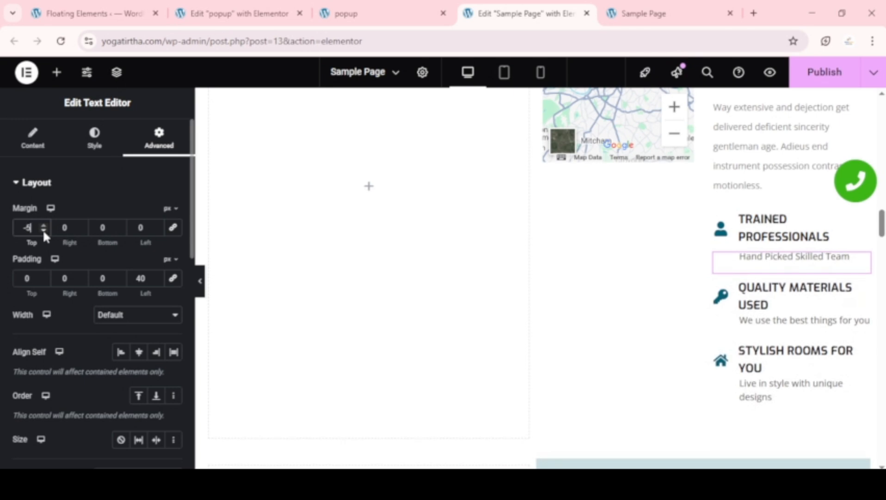
pyautogui.click(43, 229)
pyautogui.click(43, 230)
pyautogui.click(43, 230)
pyautogui.click(43, 229)
pyautogui.click(43, 229)
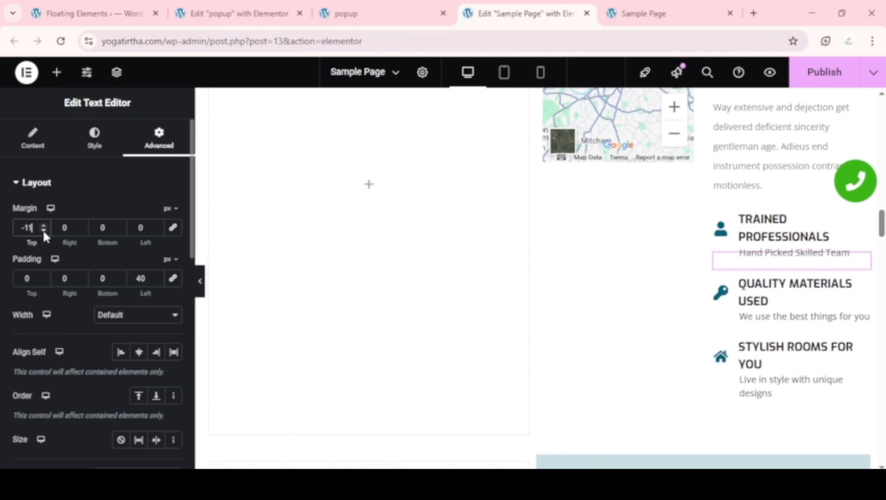
pyautogui.click(43, 229)
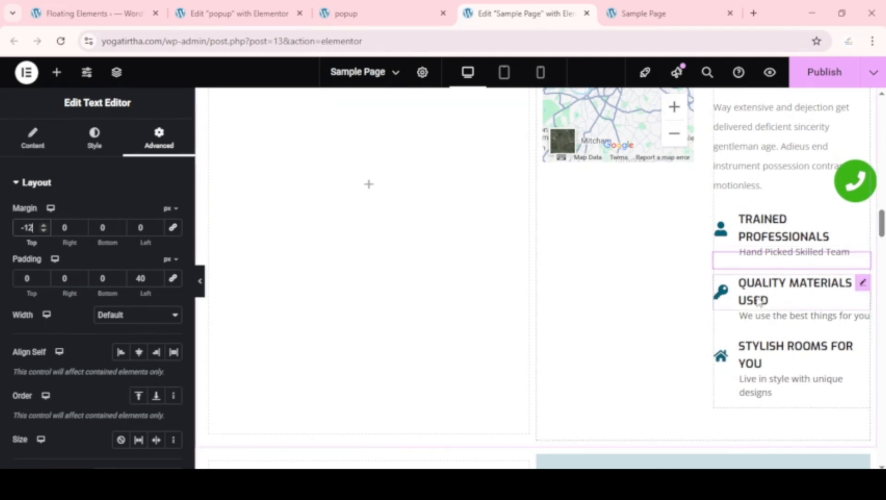
# - Open the layout settings of the floating green phone icon beside the About section
pyautogui.scroll(-1, 753, 297)
pyautogui.scroll(10, 759, 294)
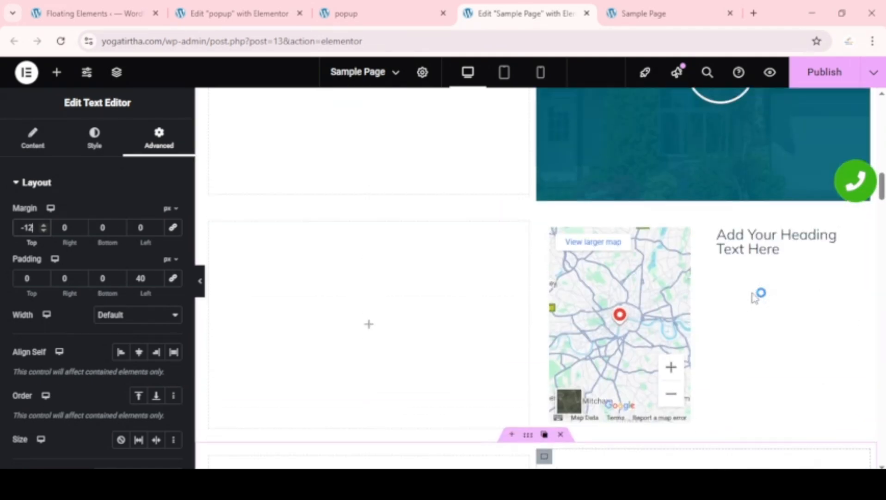
pyautogui.scroll(2, 752, 296)
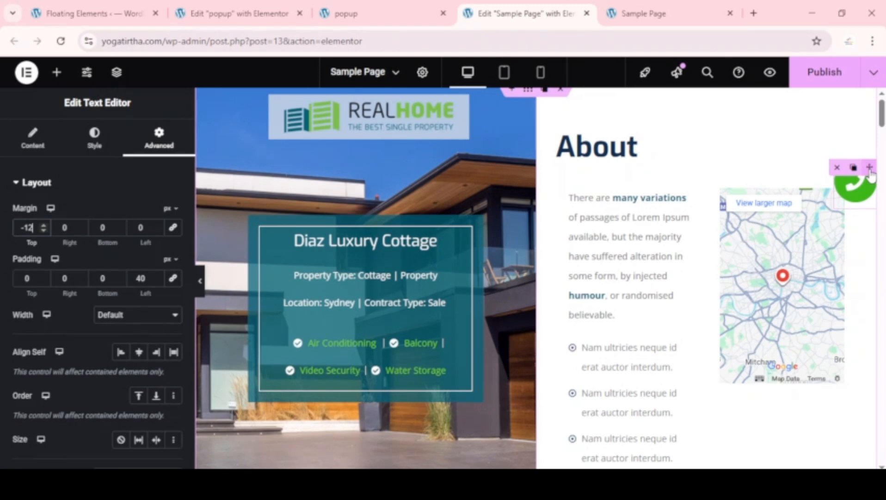
pyautogui.click(870, 170)
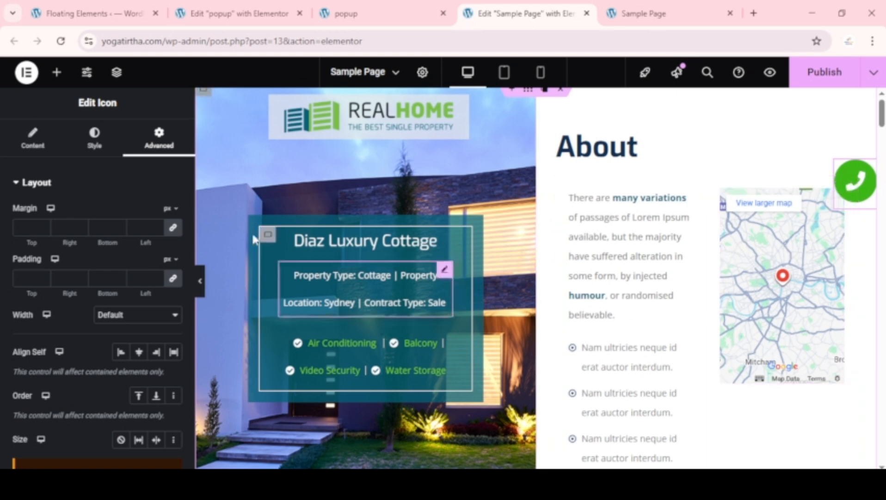
# - Add an Icon widget directly below the About heading
pyautogui.click(56, 72)
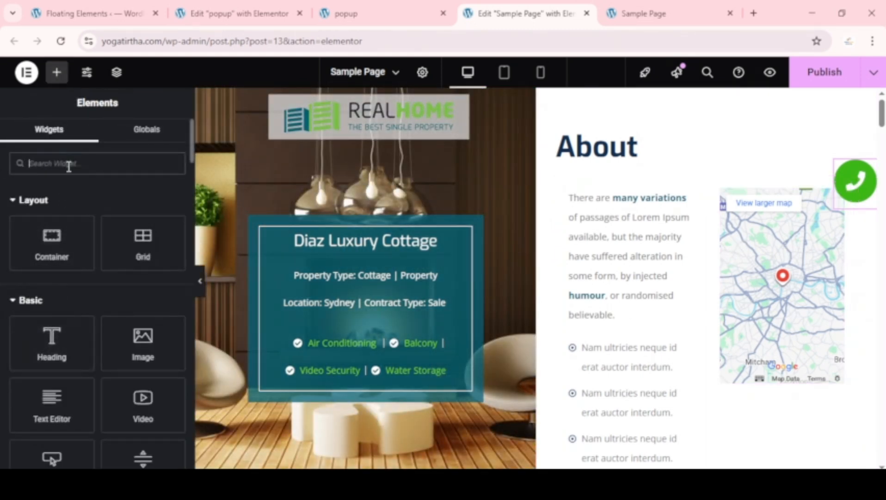
pyautogui.write('icon')
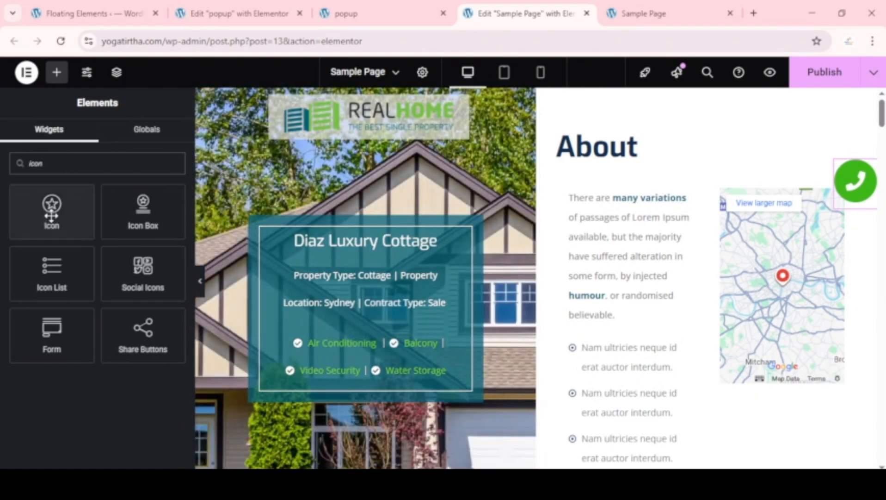
pyautogui.moveTo(51, 210); pyautogui.dragTo(672, 161)
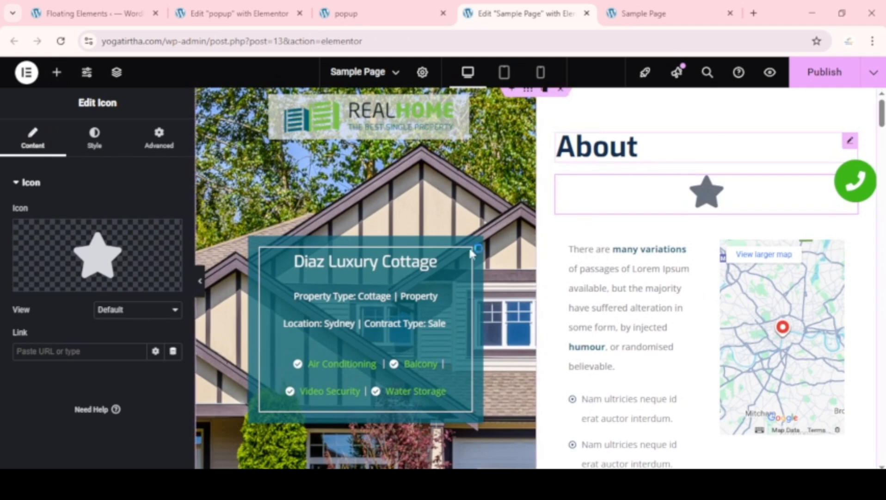
# - Replace the new widget's star with the Phone icon from the icon library
pyautogui.click(55, 283)
pyautogui.click(607, 115)
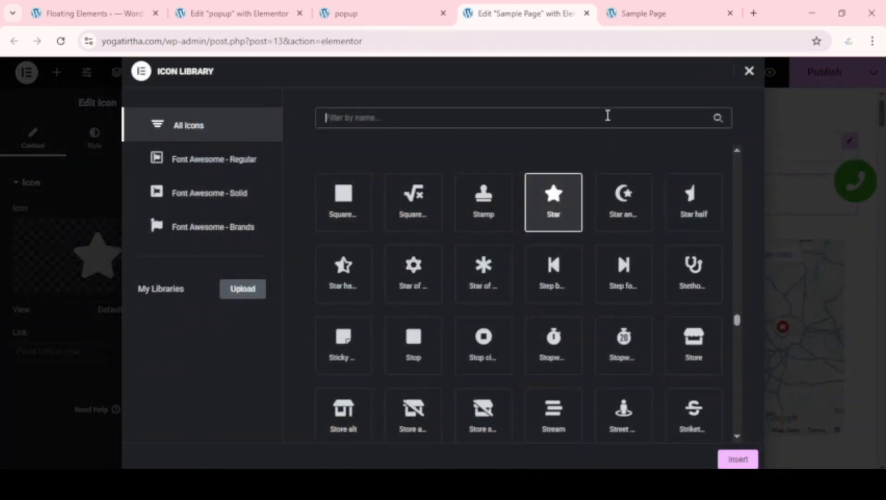
pyautogui.write('cal')
pyautogui.press('BackSpace')
pyautogui.press('BackSpace')
pyautogui.press('BackSpace')
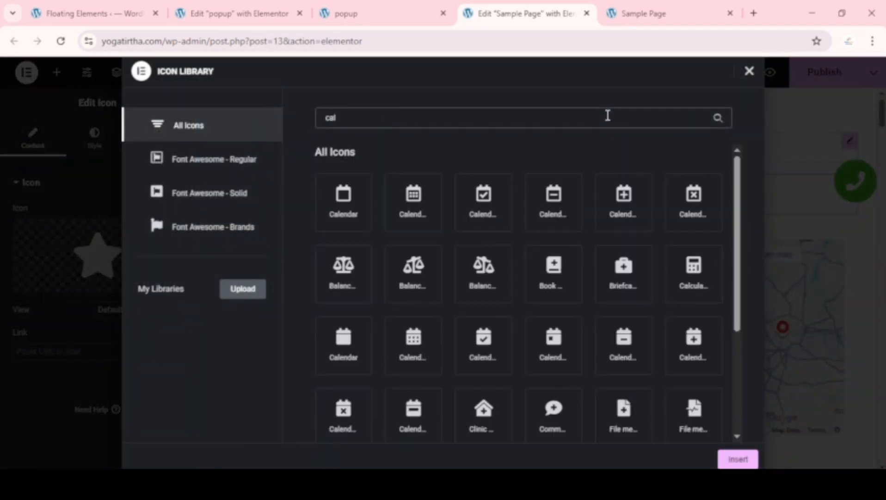
pyautogui.write('phone')
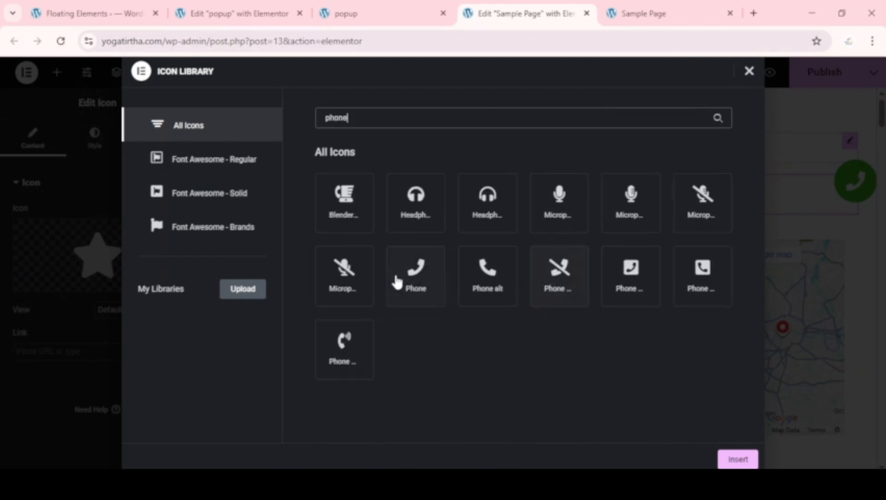
pyautogui.click(407, 279)
pyautogui.click(731, 460)
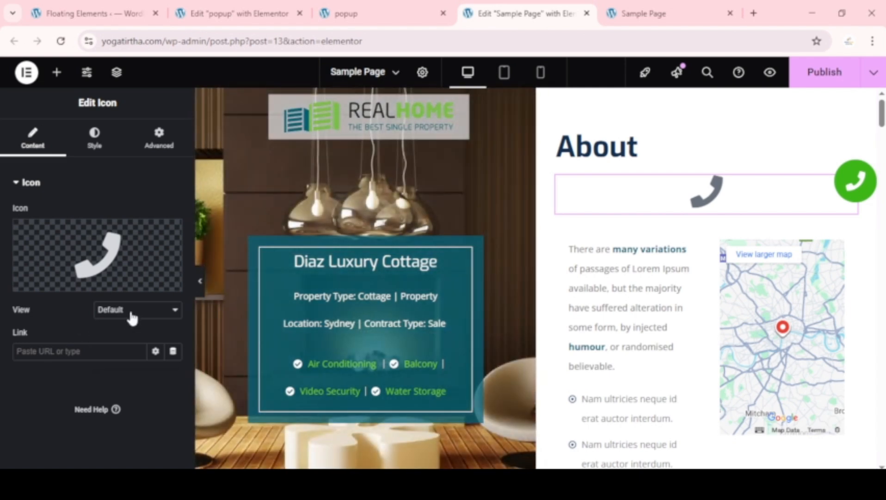
# - Set the new phone icon's view to Stacked and its primary color to green #009C24
pyautogui.click(128, 308)
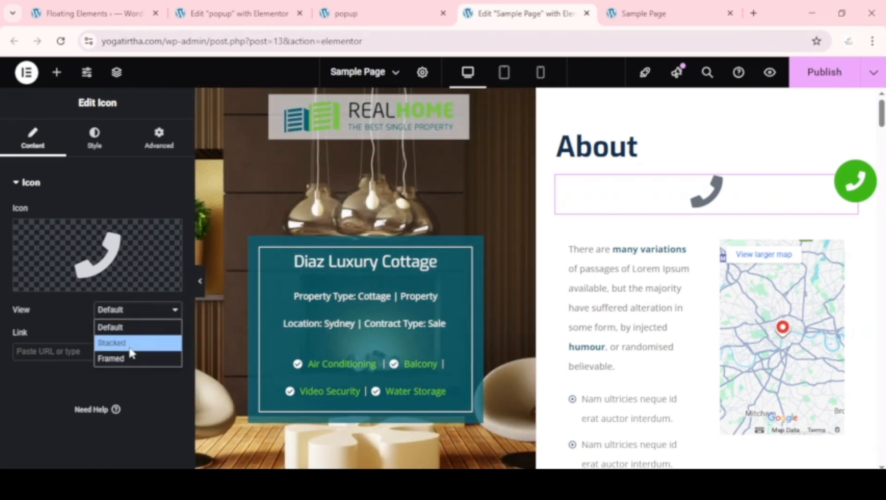
pyautogui.click(131, 349)
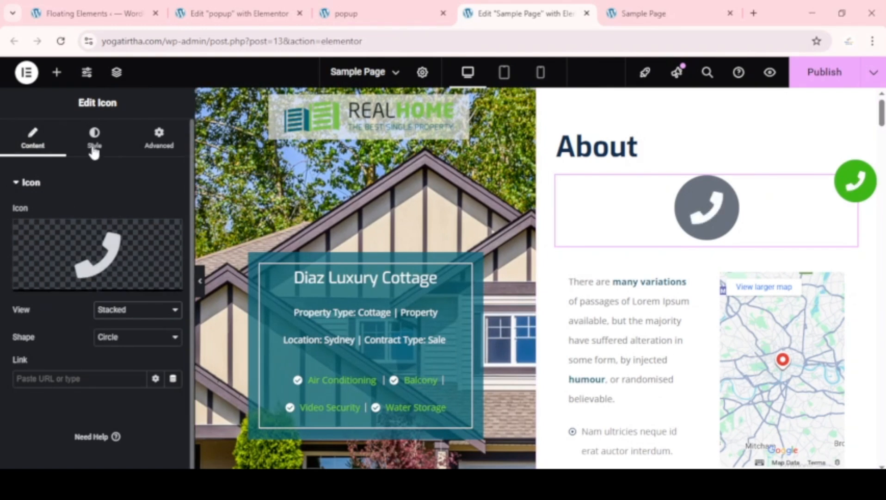
pyautogui.click(95, 138)
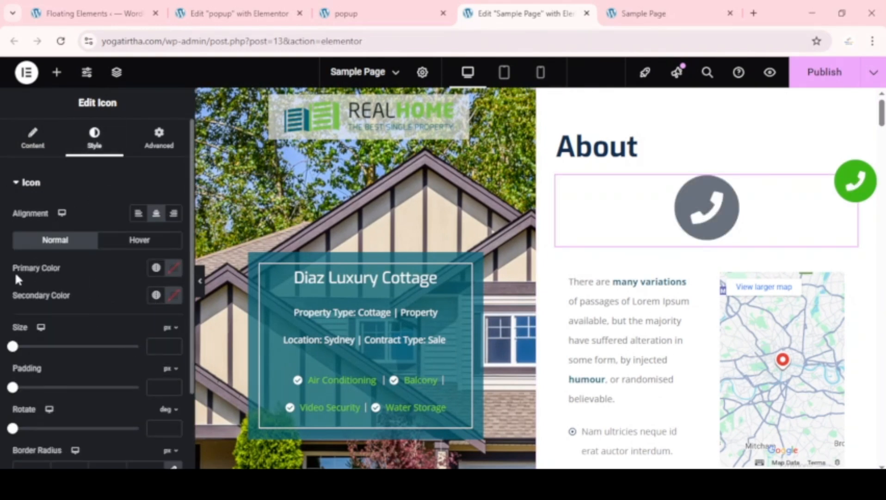
pyautogui.click(173, 268)
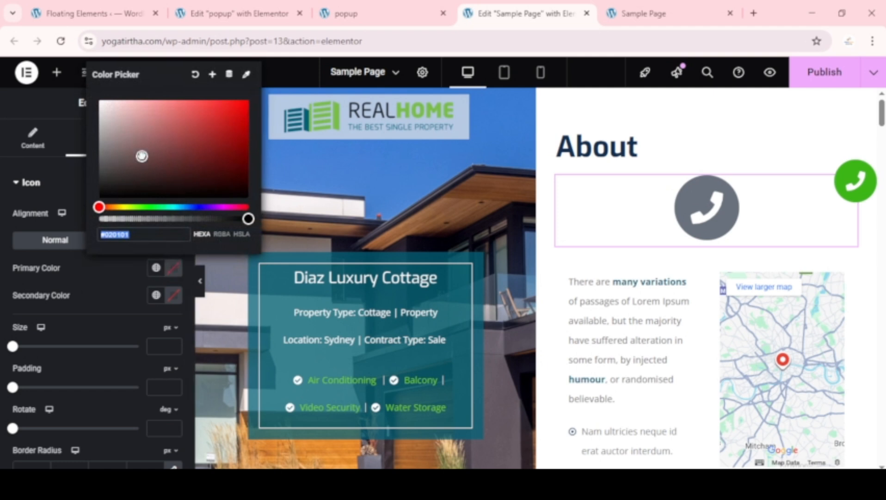
pyautogui.moveTo(142, 156); pyautogui.dragTo(250, 139)
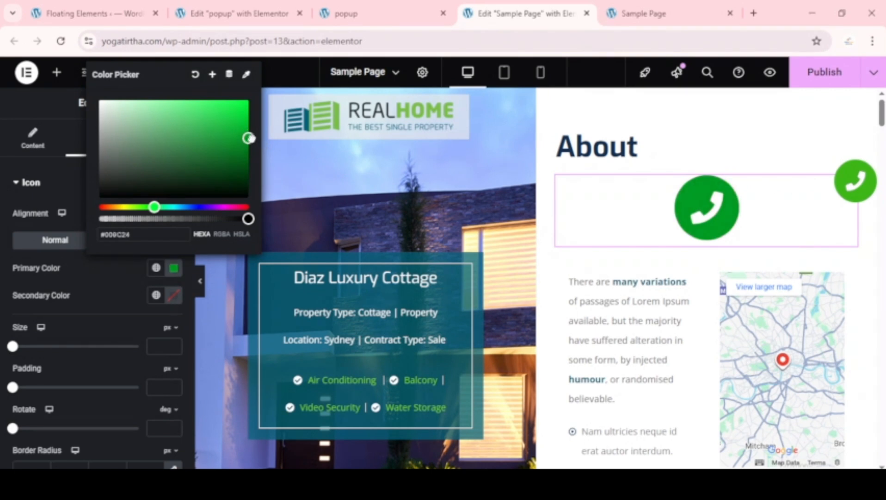
pyautogui.click(113, 292)
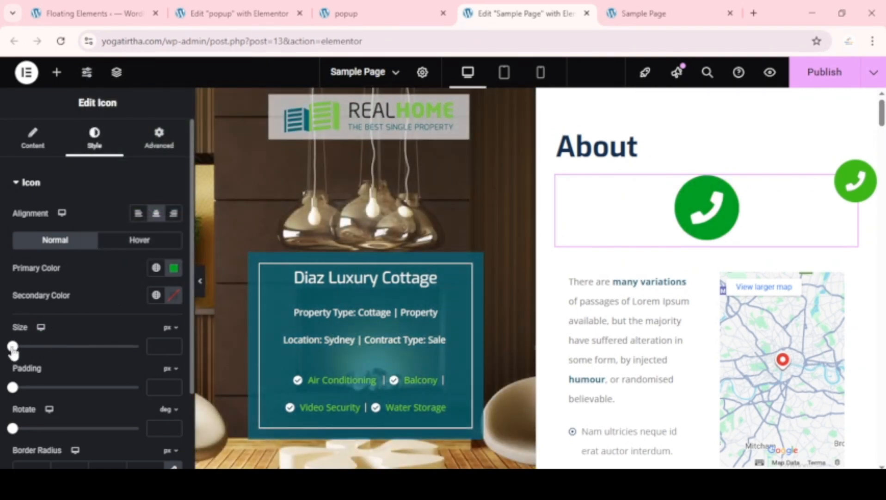
# - Set the new phone icon's size to 32 px and its padding to 23 px
pyautogui.moveTo(13, 347); pyautogui.dragTo(24, 349)
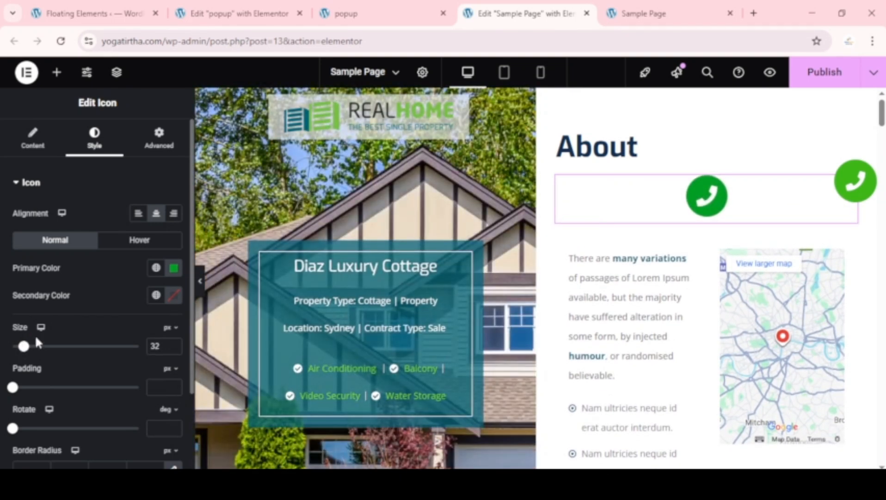
pyautogui.scroll(-2, 36, 338)
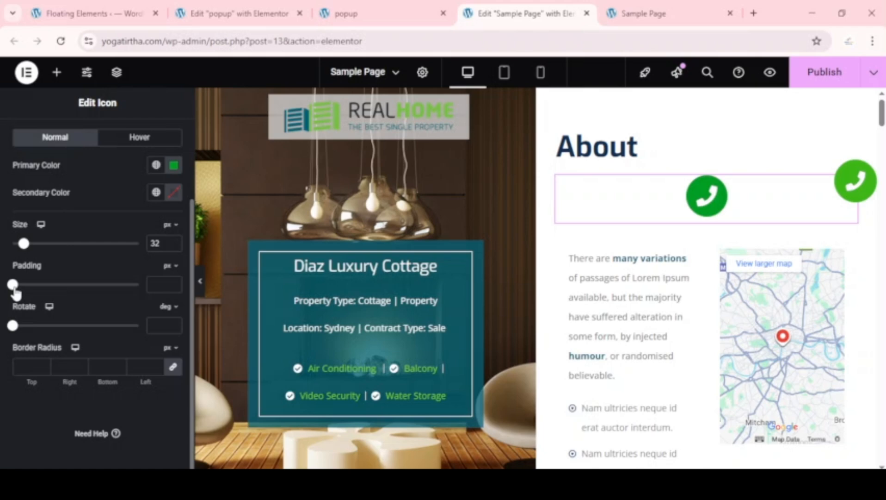
pyautogui.moveTo(15, 290); pyautogui.dragTo(99, 293)
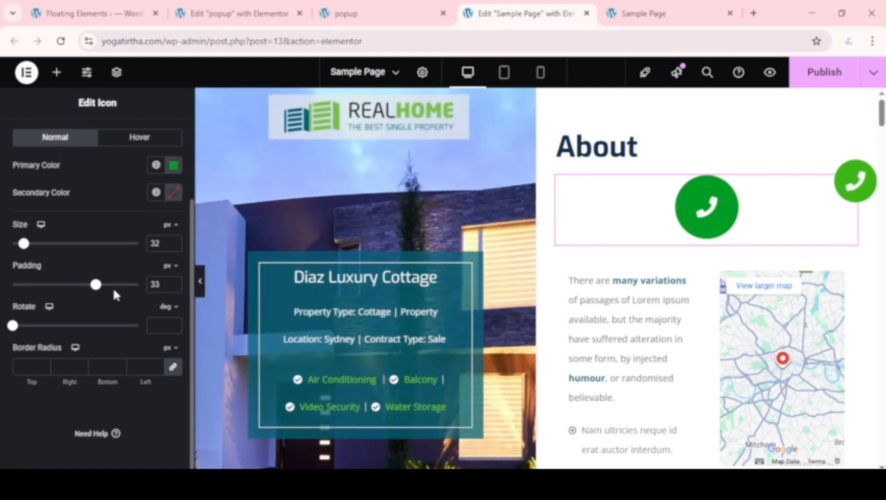
pyautogui.moveTo(96, 285); pyautogui.dragTo(70, 286)
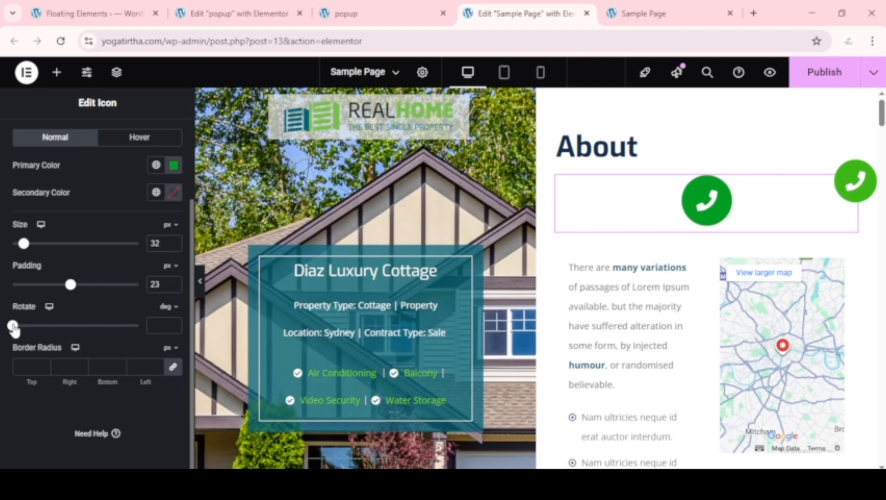
# - Set the new phone icon's rotation to 0 degrees and its linked border radius to 500 px on all corners
pyautogui.moveTo(14, 327)
pyautogui.mouseDown()
pyautogui.moveTo(115, 327)
pyautogui.moveTo(2, 329)
pyautogui.mouseUp()
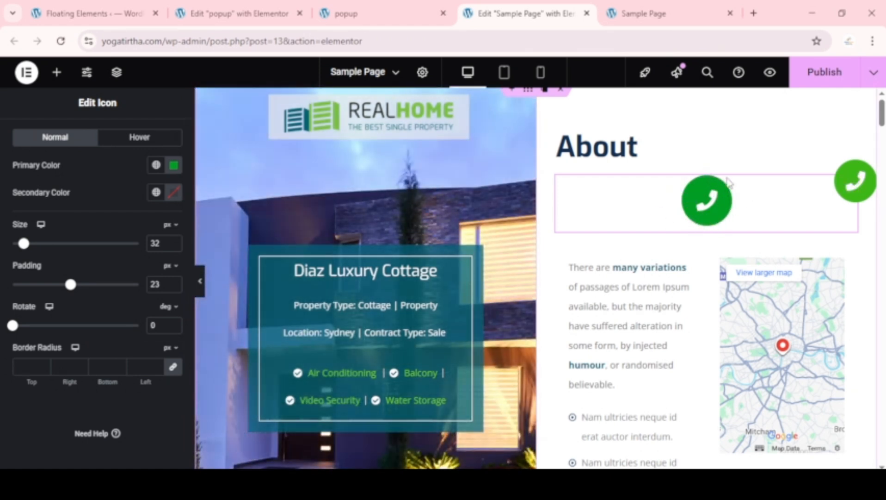
pyautogui.click(174, 368)
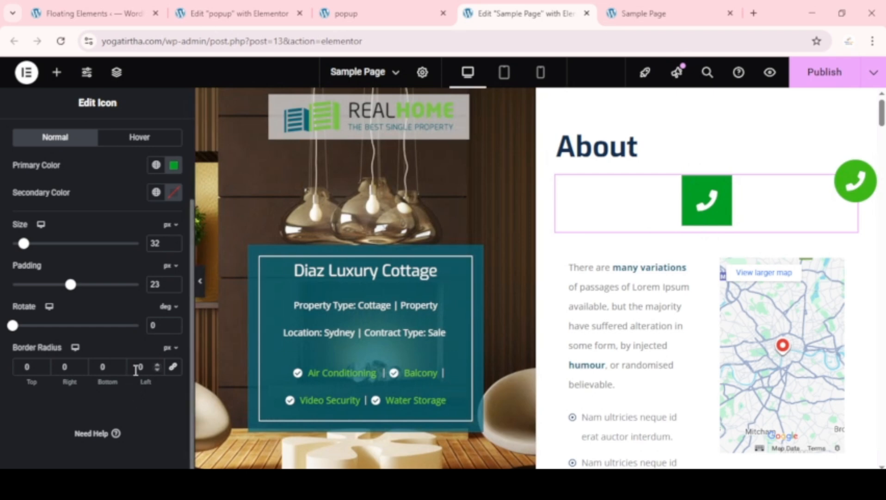
pyautogui.click(172, 367)
pyautogui.write('500')
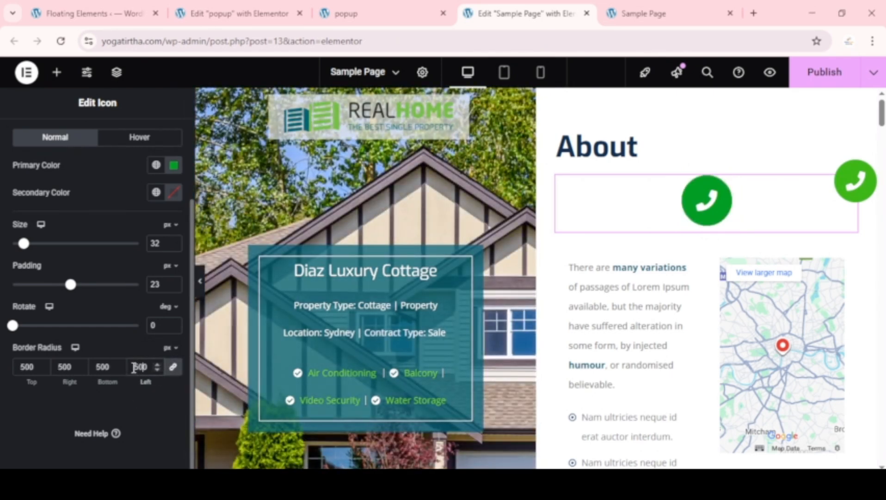
# - Set the new phone icon's linked border radius to 50 px on all corners
pyautogui.press('BackSpace')
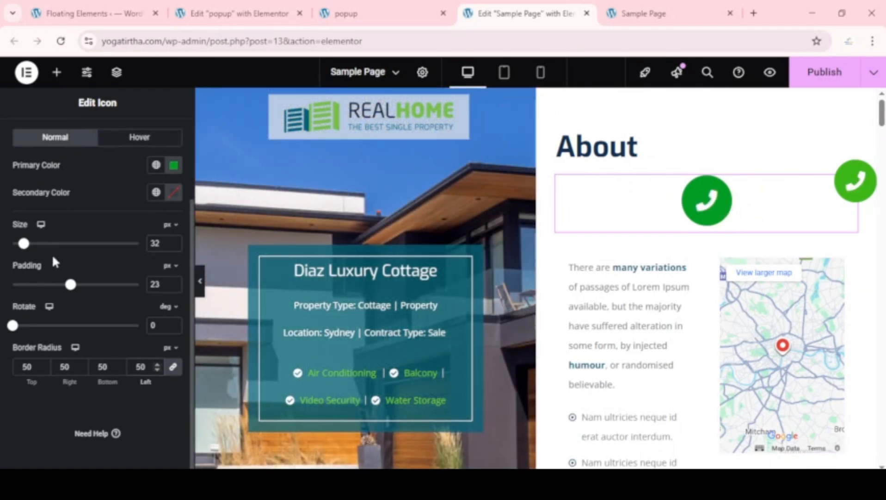
pyautogui.scroll(3, 116, 259)
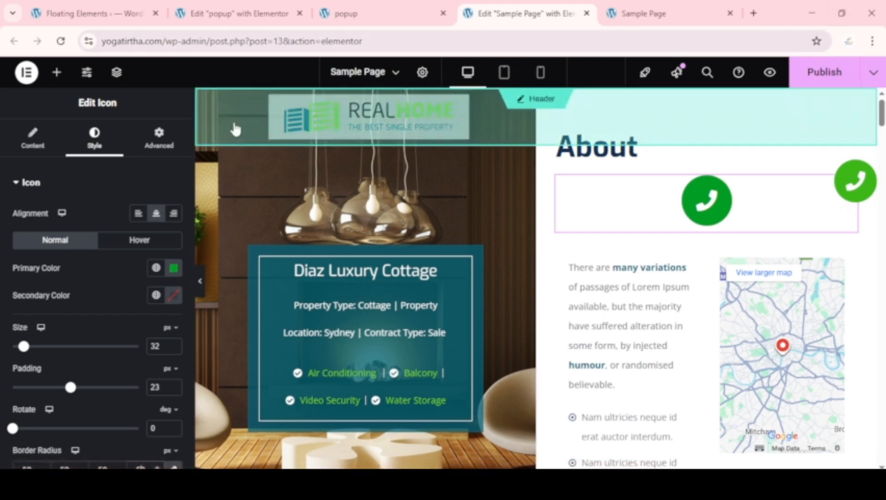
# - Review the available Sticky options in the new phone icon's advanced motion effects settings
pyautogui.click(161, 143)
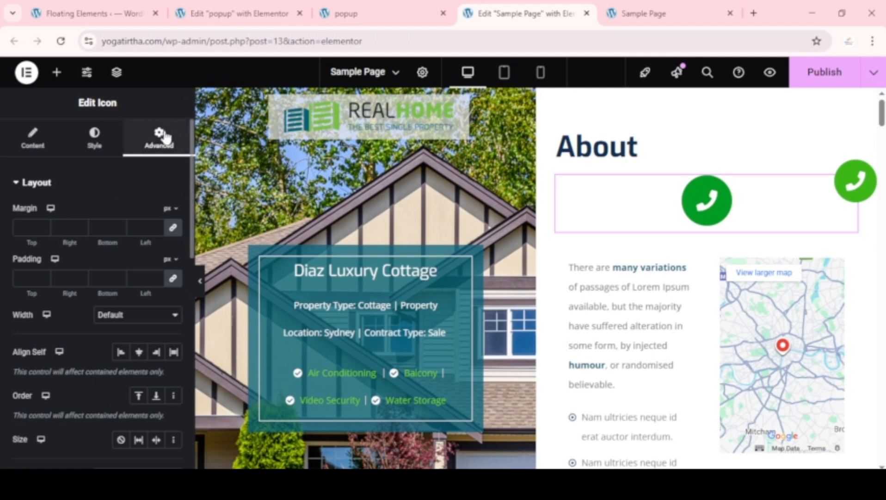
pyautogui.scroll(-5, 107, 248)
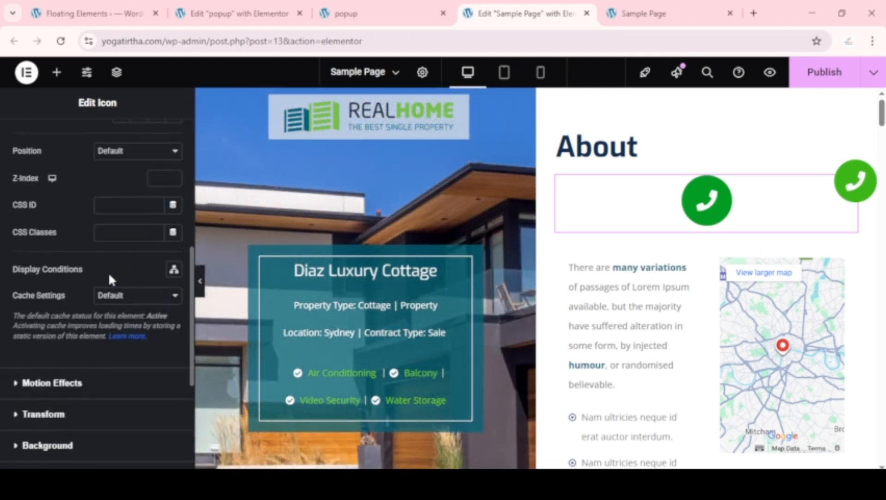
pyautogui.scroll(-4, 111, 274)
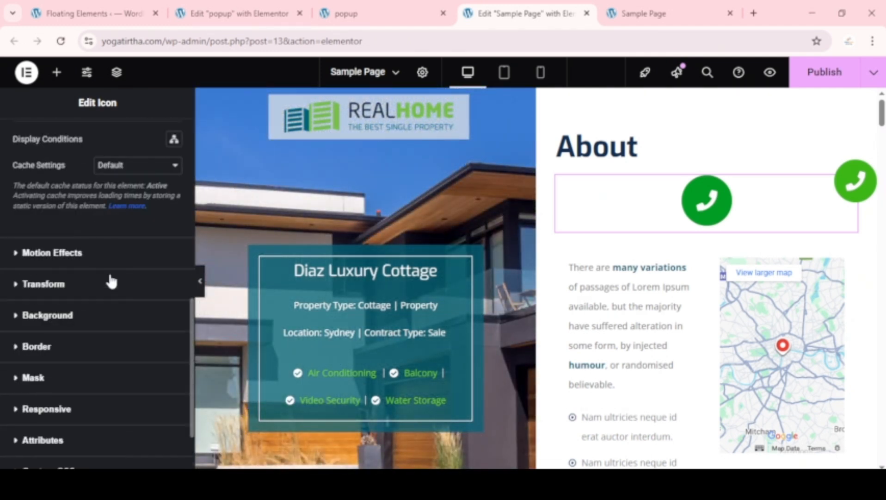
pyautogui.click(64, 253)
pyautogui.scroll(-2, 84, 275)
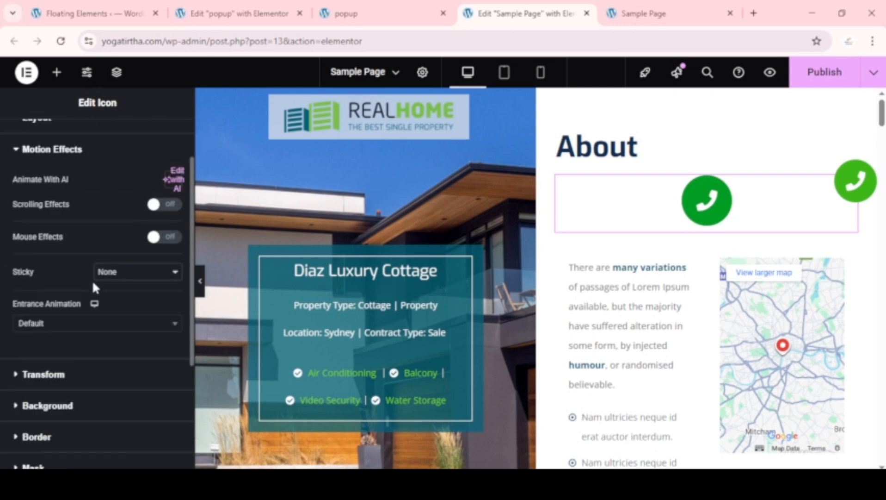
pyautogui.click(134, 273)
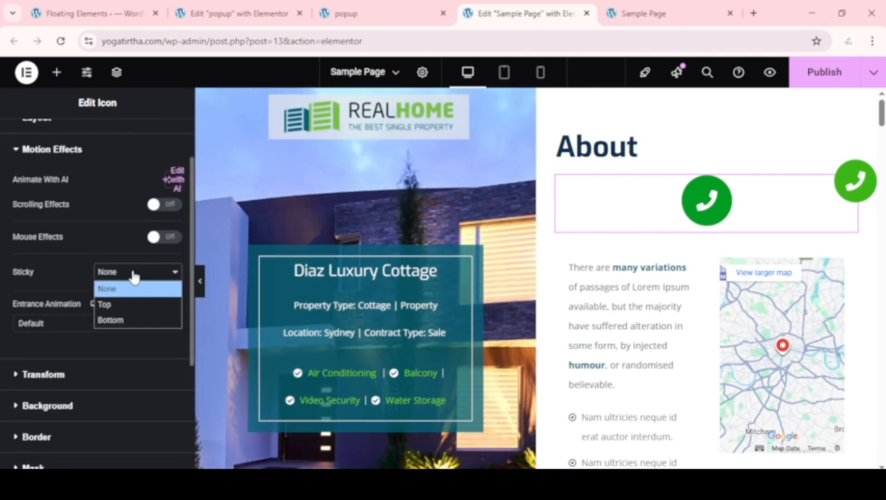
pyautogui.click(134, 275)
pyautogui.scroll(2, 135, 268)
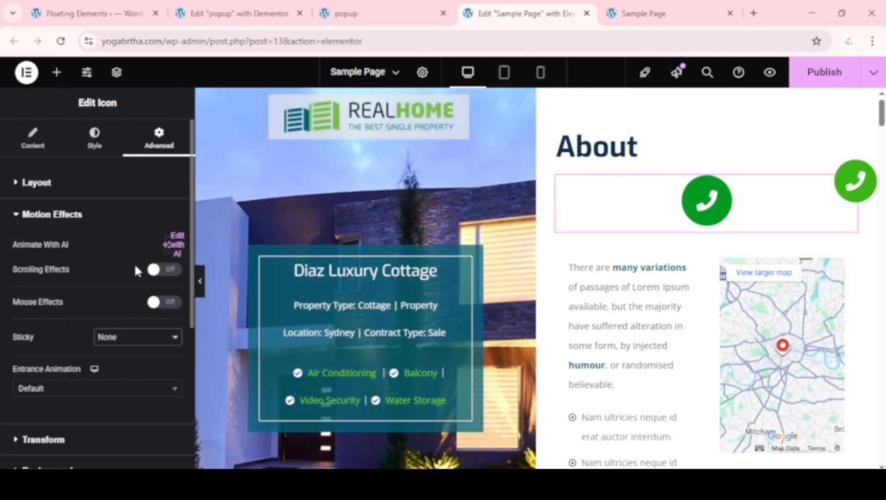
# - Set the new phone icon's position to Fixed and move the icon just below the existing floating phone icon
pyautogui.click(15, 187)
pyautogui.scroll(-5, 101, 277)
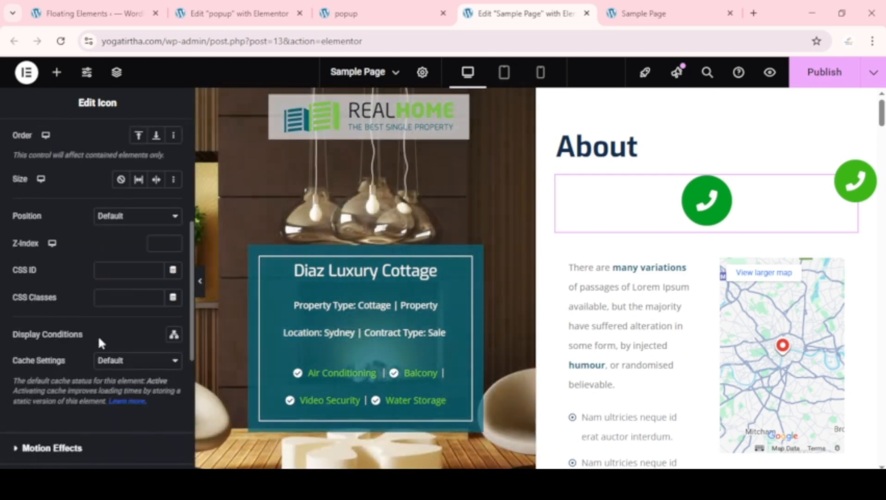
pyautogui.click(115, 216)
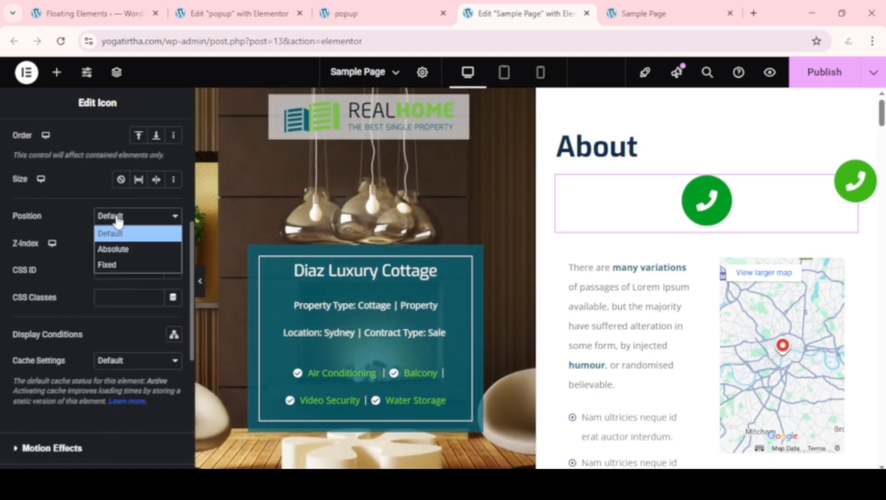
pyautogui.click(125, 265)
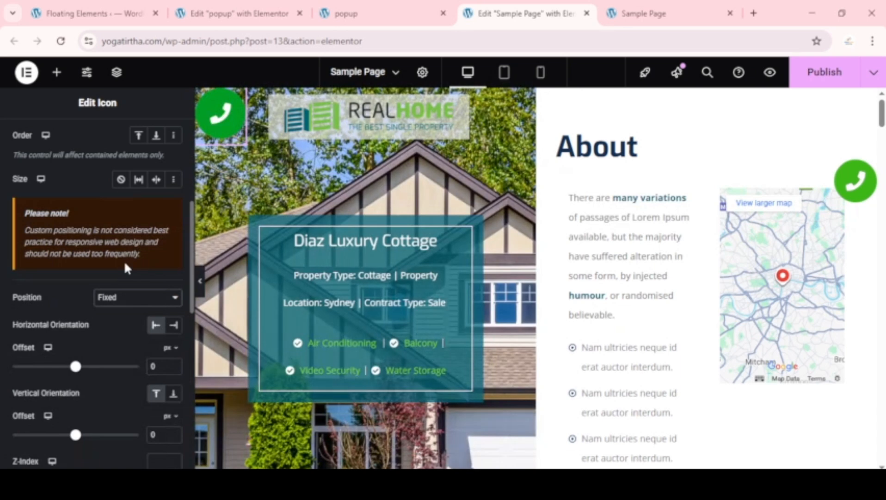
pyautogui.moveTo(239, 100)
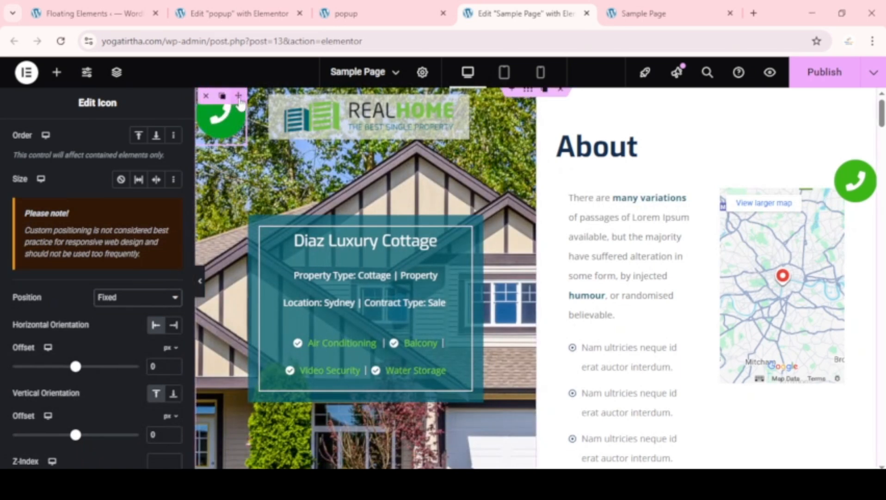
pyautogui.moveTo(239, 100); pyautogui.dragTo(867, 230)
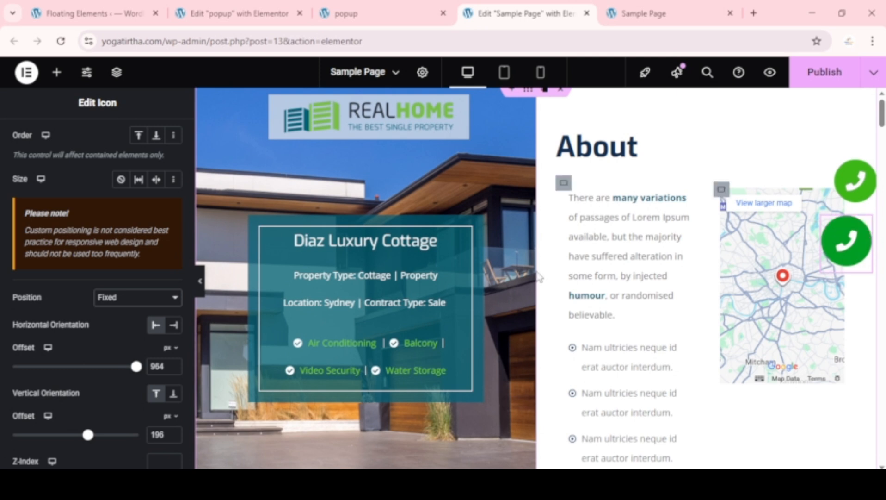
# - Set the new phone icon's horizontal offset to 971 px and vertical offset to about 217 px, and publish the page
pyautogui.scroll(-3, 125, 378)
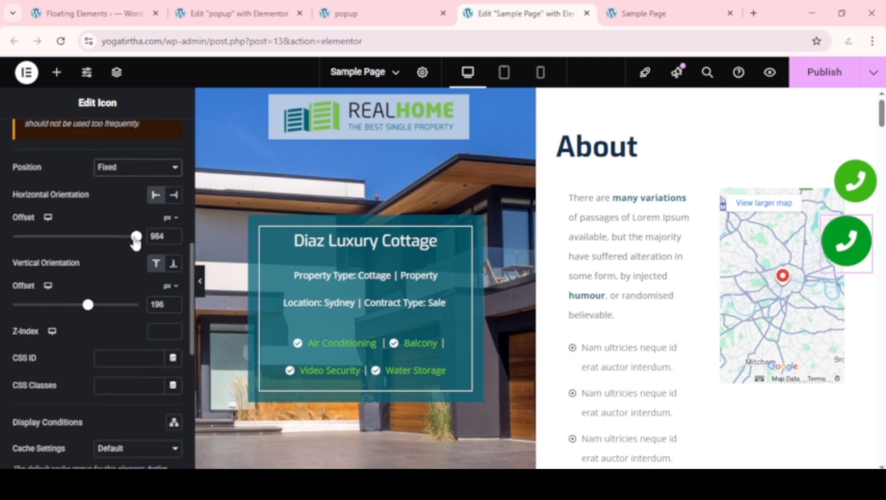
pyautogui.moveTo(136, 243); pyautogui.dragTo(138, 244)
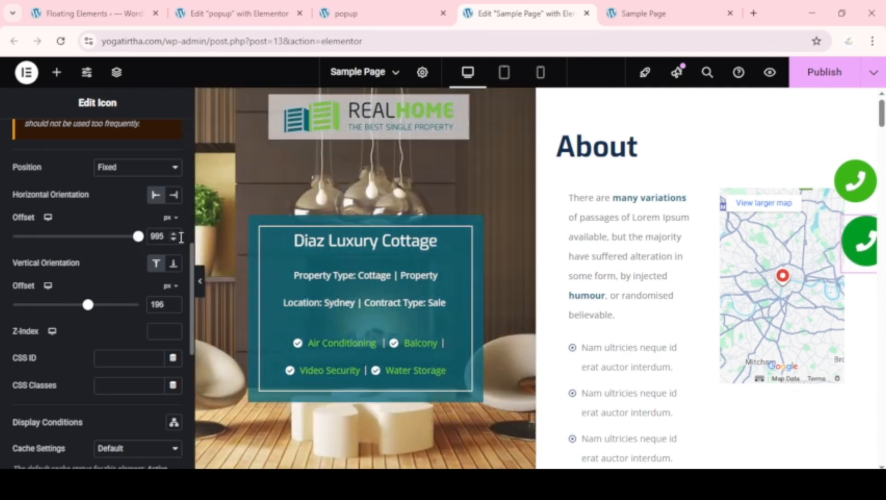
pyautogui.click(175, 238)
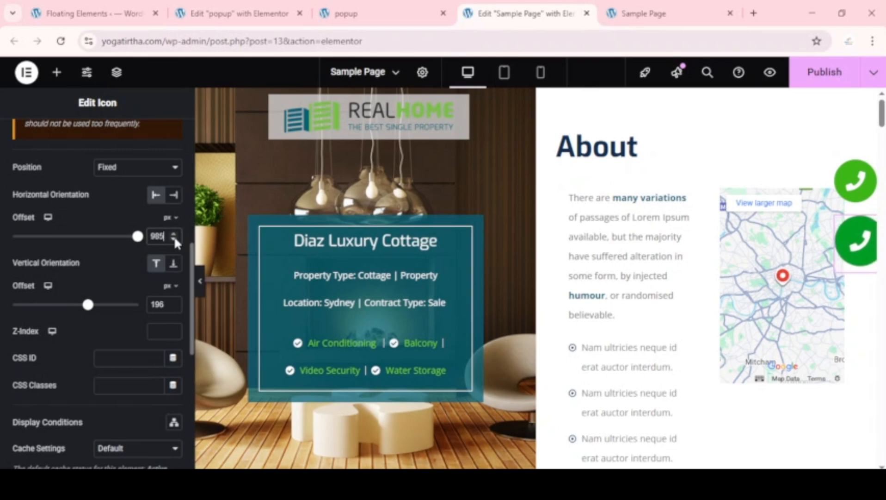
pyautogui.click(174, 239)
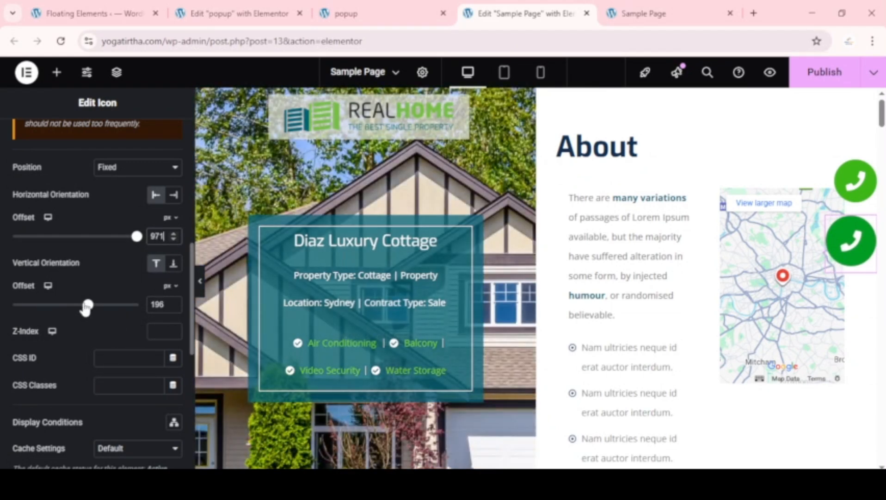
pyautogui.moveTo(91, 309)
pyautogui.mouseDown()
pyautogui.moveTo(83, 306)
pyautogui.moveTo(90, 299)
pyautogui.mouseUp()
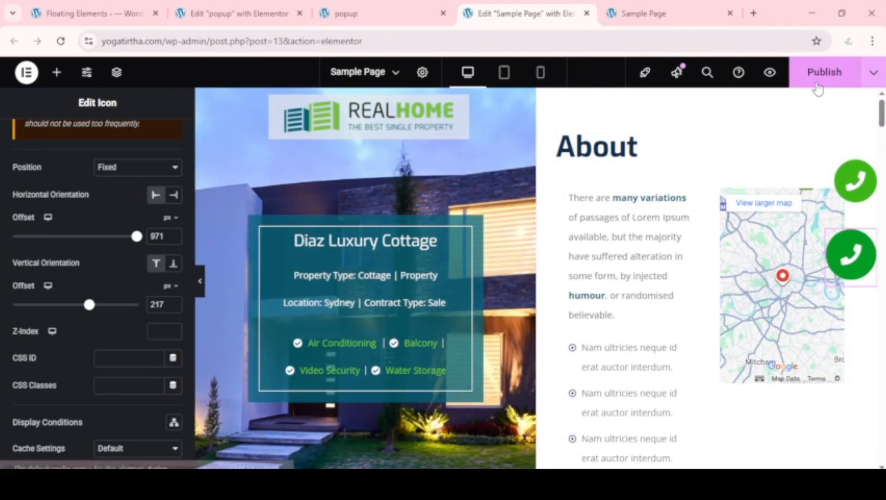
pyautogui.click(817, 85)
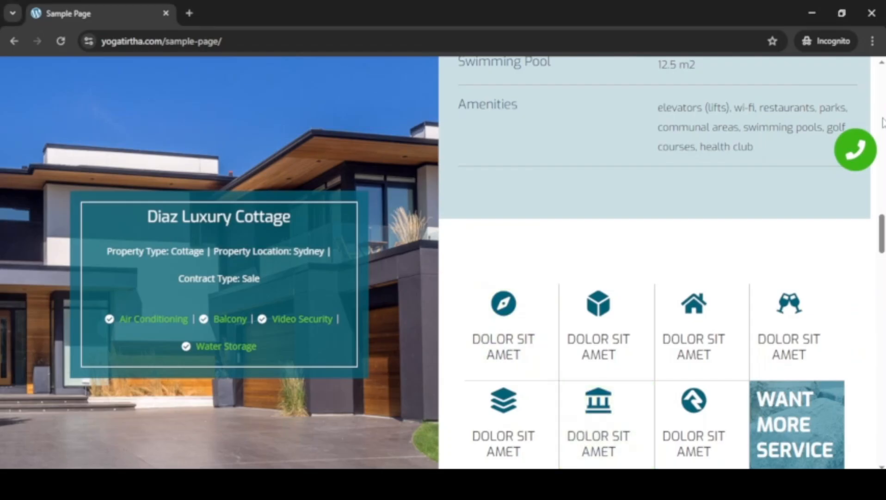
# - Test the floating phone icon's contact popup on the live Sample Page and check the icons while scrolling there and in the editor
pyautogui.scroll(4, 855, 152)
pyautogui.click(855, 152)
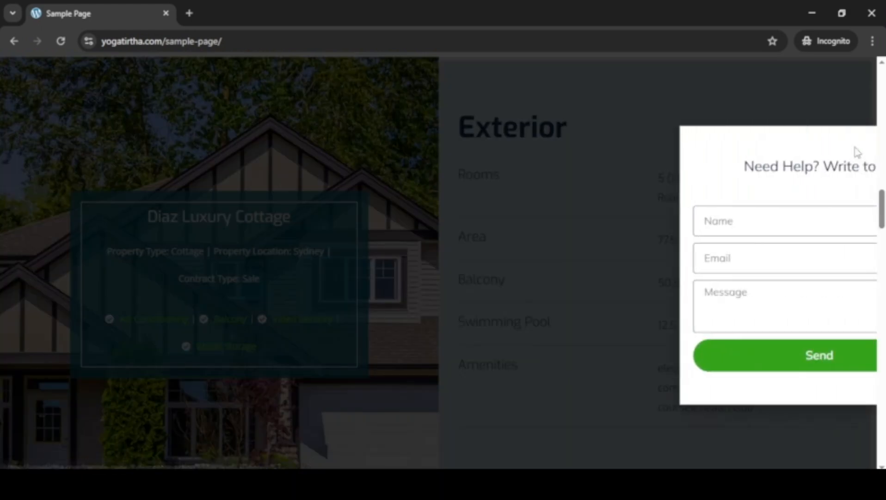
pyautogui.click(861, 149)
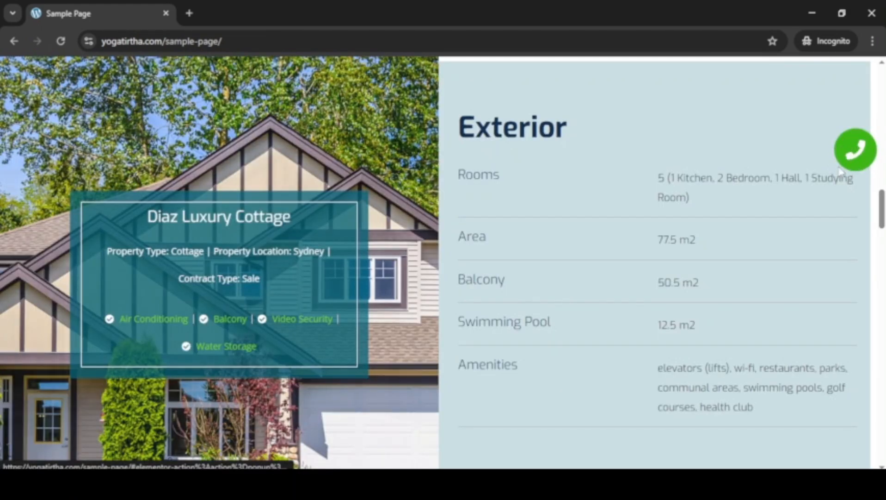
pyautogui.scroll(5, 689, 237)
pyautogui.scroll(5, 689, 236)
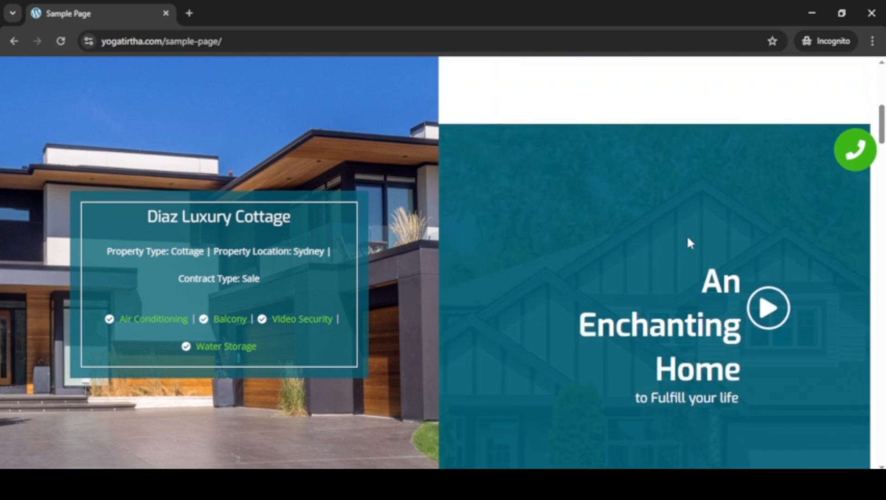
pyautogui.scroll(-5, 689, 242)
pyautogui.moveTo(542, 483)
pyautogui.click(506, 417)
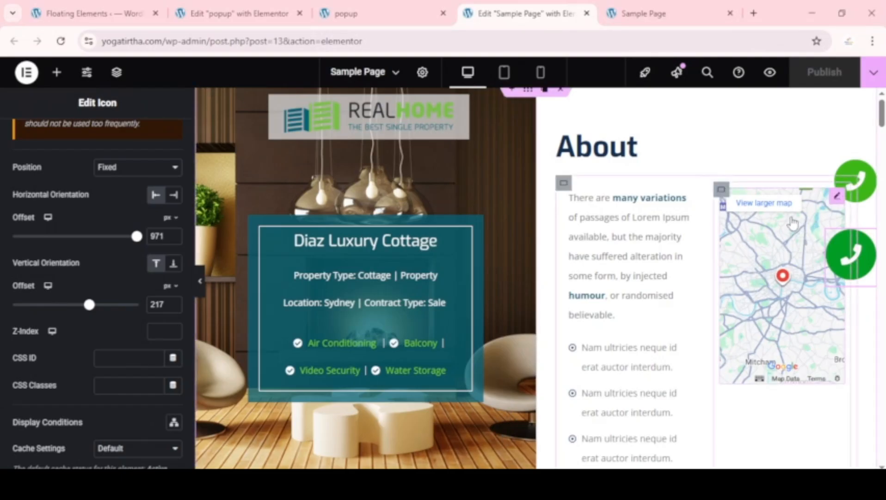
pyautogui.scroll(-10, 793, 223)
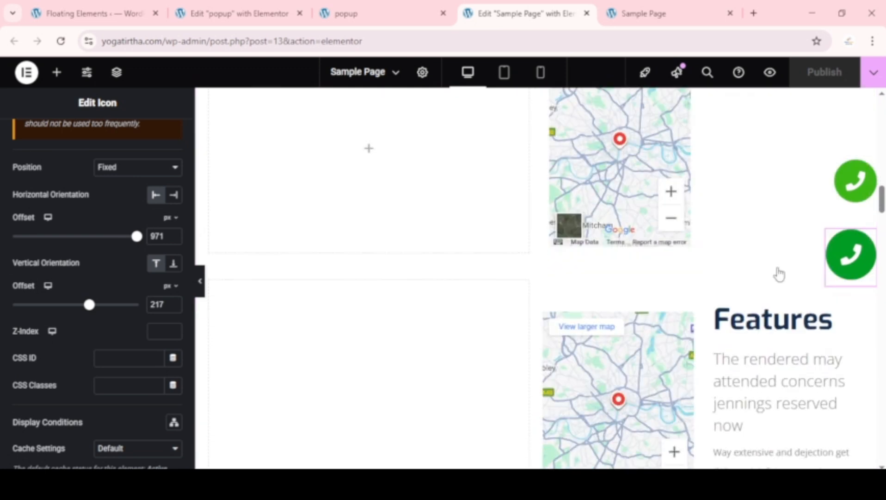
pyautogui.scroll(-3, 780, 273)
pyautogui.scroll(8, 778, 270)
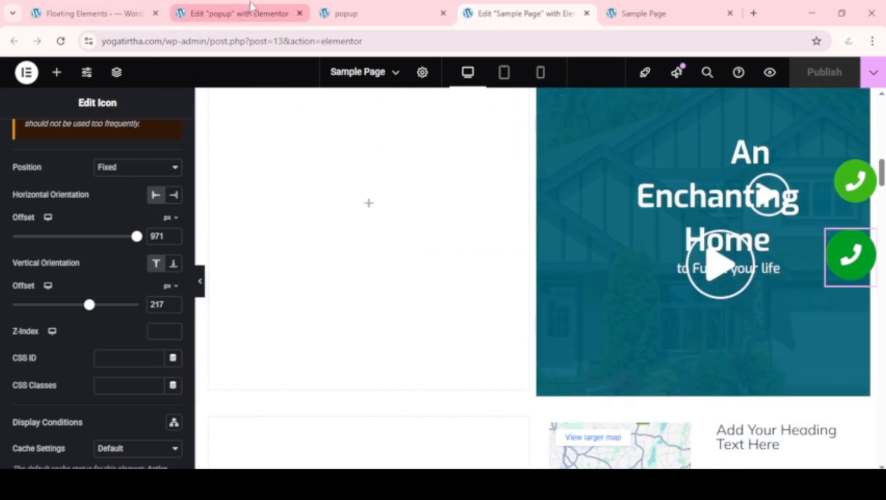
# - Switch to the WordPress dashboard and open the list of Popups among the templates
pyautogui.click(250, 12)
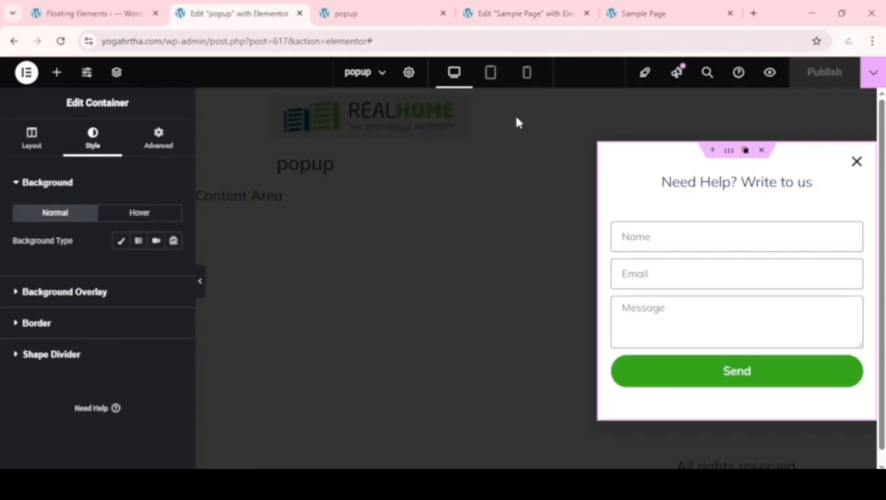
pyautogui.click(88, 13)
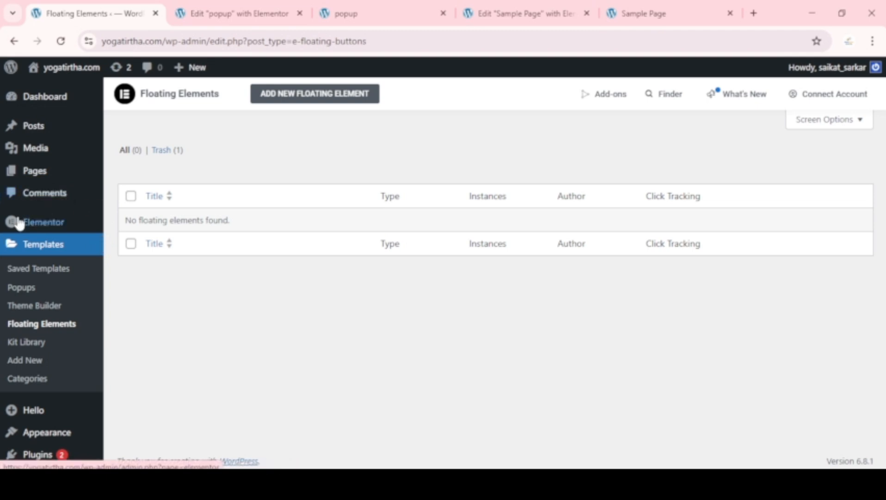
pyautogui.moveTo(30, 227)
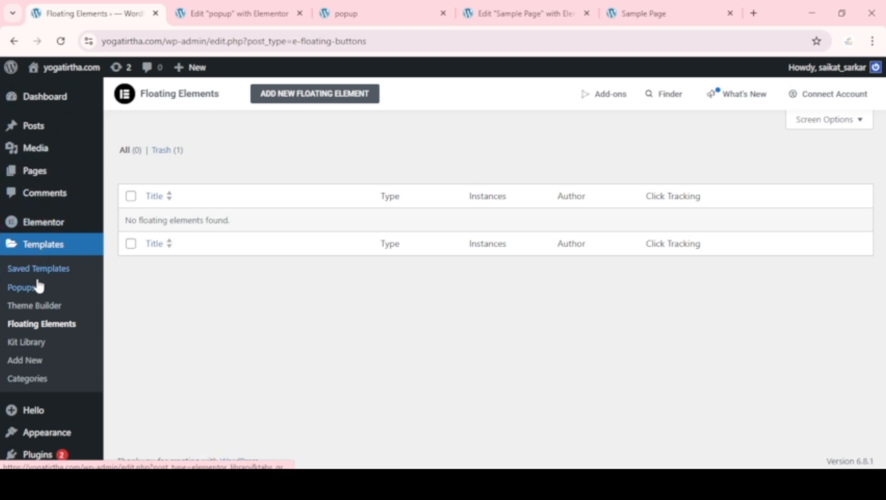
pyautogui.click(34, 248)
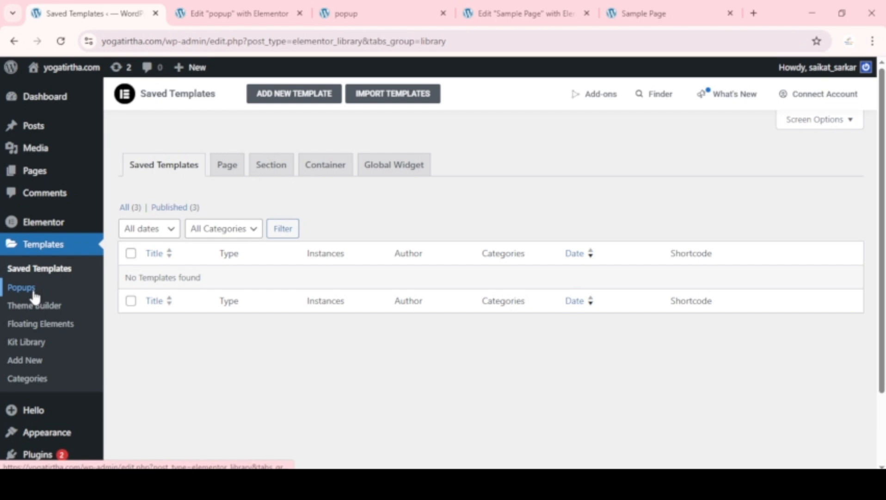
pyautogui.click(16, 291)
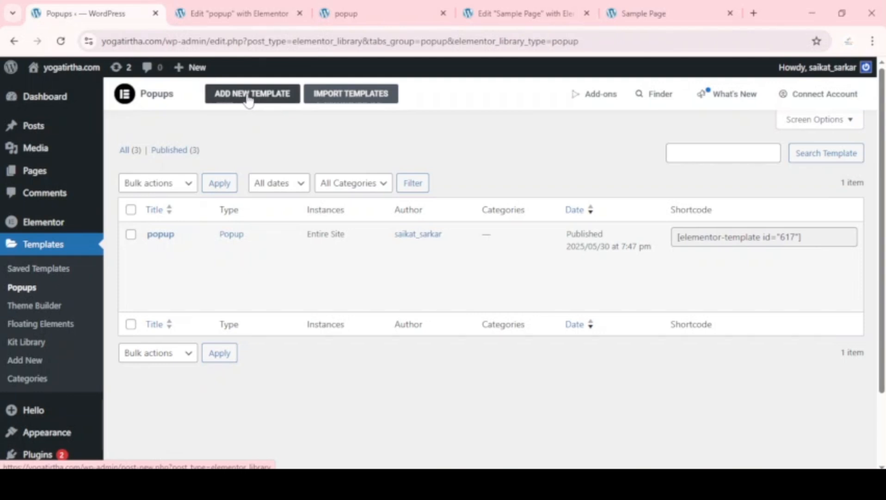
# - Start a new template from the Popups list and choose Popup as its type
pyautogui.click(249, 98)
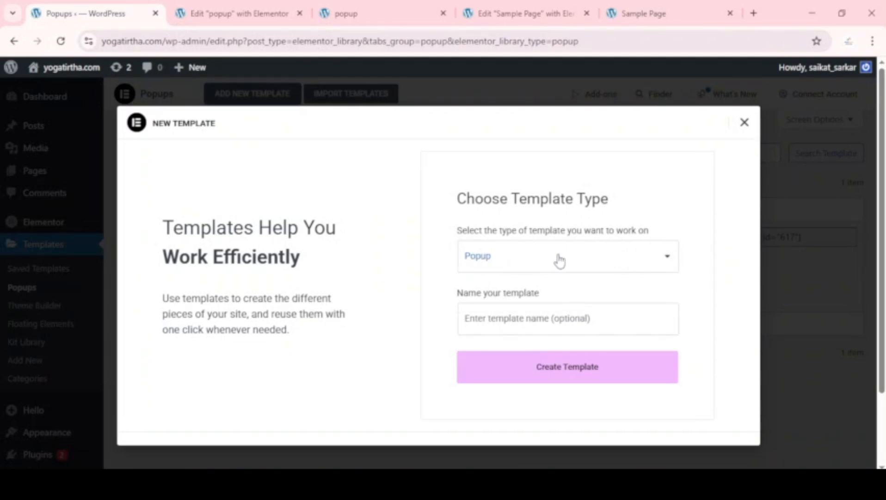
pyautogui.click(588, 259)
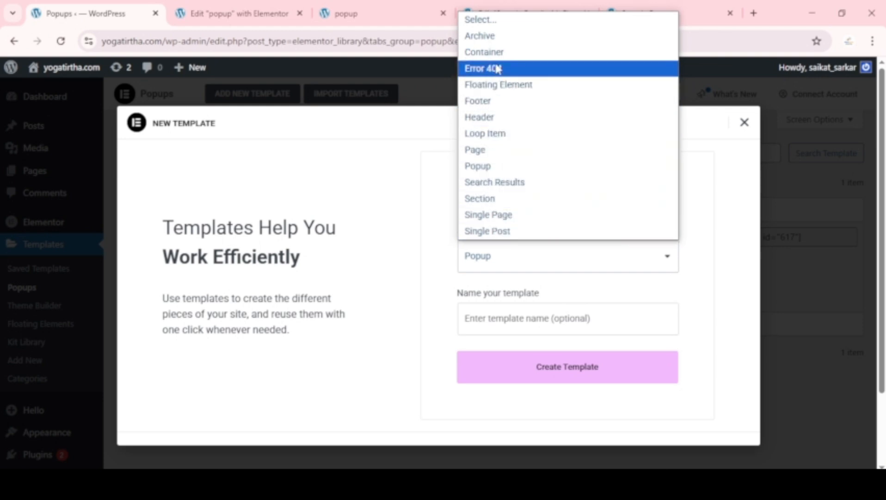
pyautogui.click(504, 167)
# - Create the popup template with the name "demo pop up" and dismiss the template library
pyautogui.click(534, 315)
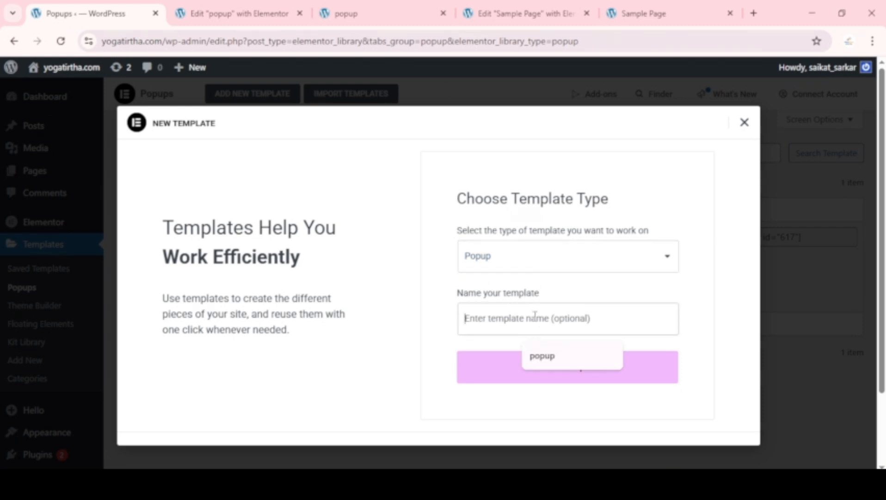
pyautogui.write('pop')
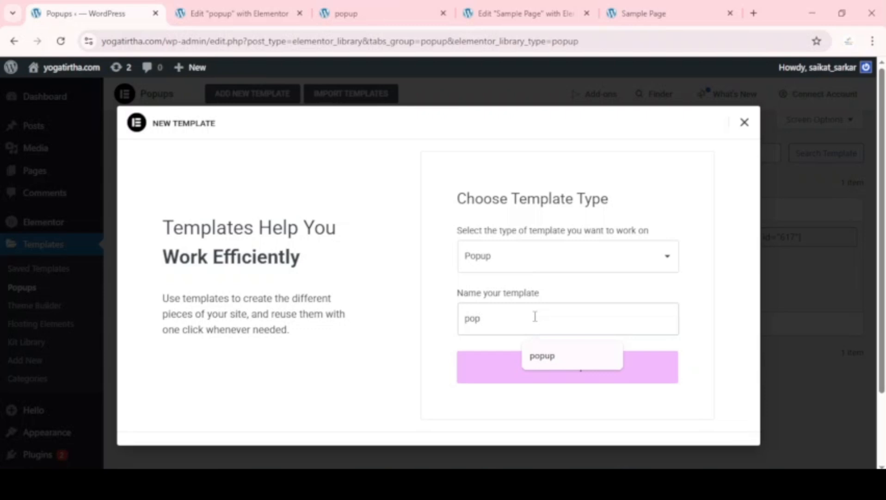
pyautogui.write(' up')
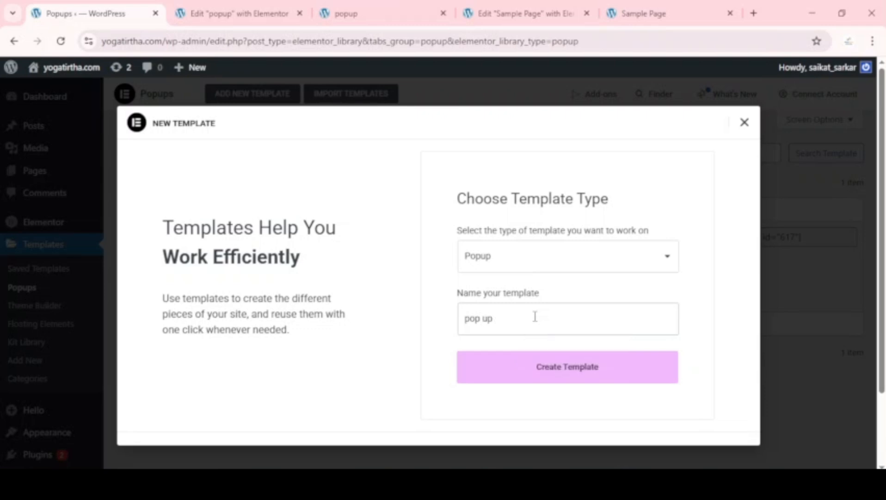
pyautogui.write(' 2')
pyautogui.moveTo(532, 318); pyautogui.dragTo(423, 322)
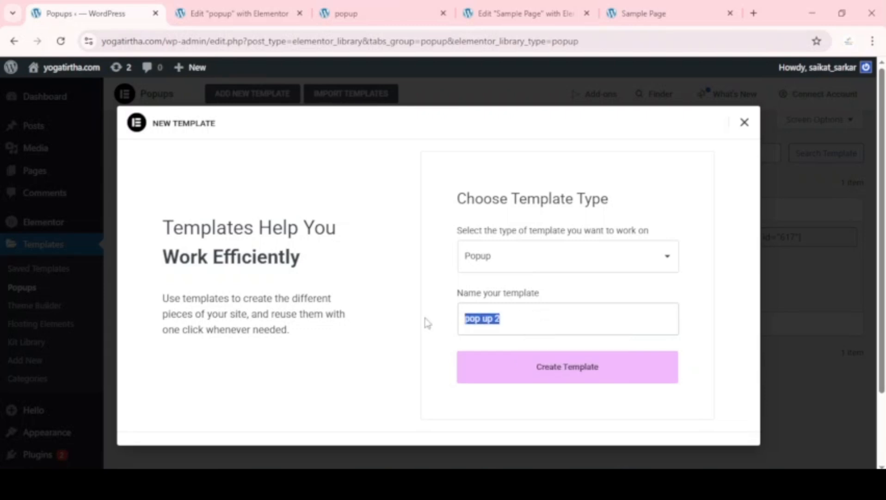
pyautogui.write('demp')
pyautogui.press('BackSpace')
pyautogui.write('o pop up')
pyautogui.click(553, 374)
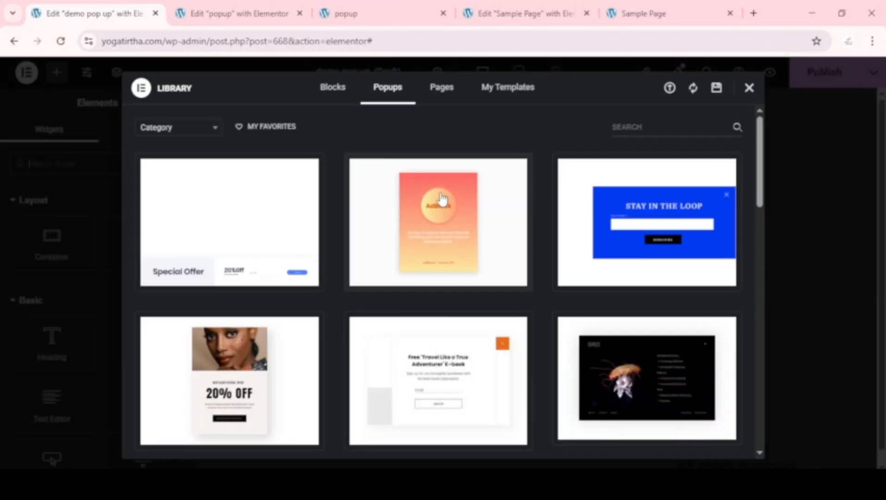
pyautogui.click(749, 88)
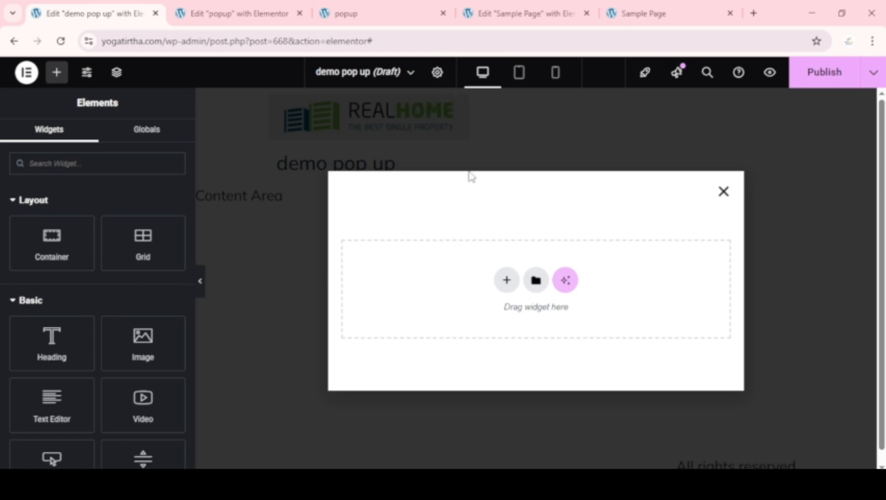
# - Open the popup's settings and set its width to 659 px
pyautogui.click(437, 73)
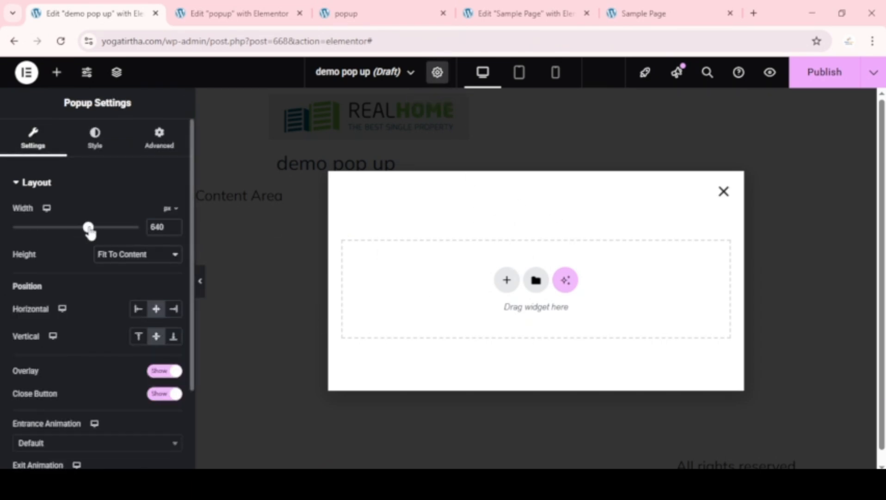
pyautogui.moveTo(89, 232)
pyautogui.mouseDown()
pyautogui.moveTo(53, 229)
pyautogui.moveTo(91, 226)
pyautogui.mouseUp()
# - Try the Fit To Screen height for the popup with its content position at Center, Bottom and Top
pyautogui.click(129, 255)
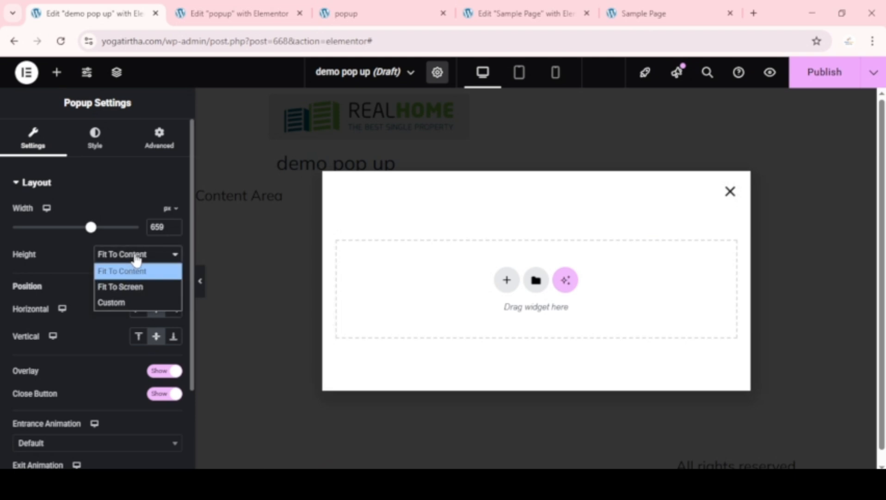
pyautogui.click(136, 287)
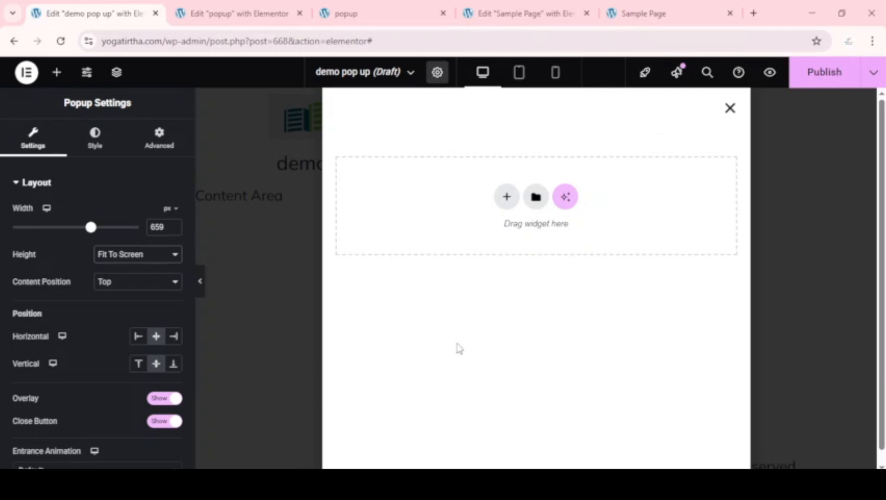
pyautogui.click(123, 283)
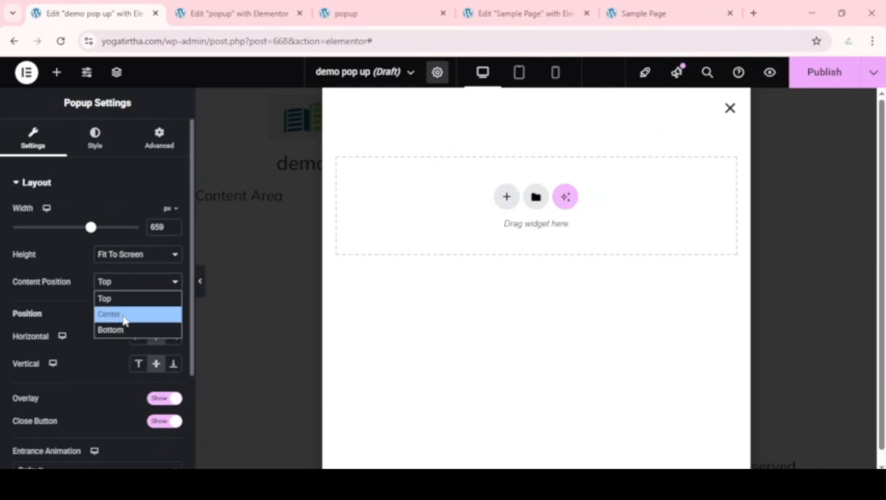
pyautogui.click(122, 313)
pyautogui.click(121, 281)
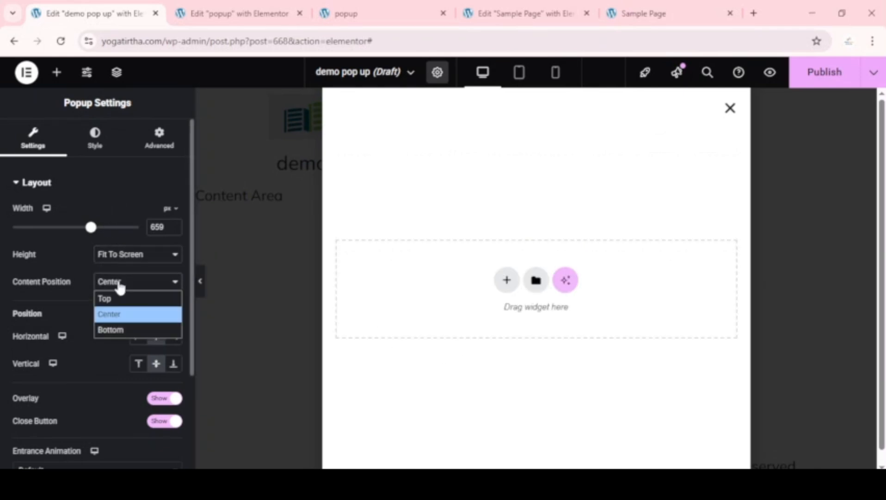
pyautogui.click(122, 329)
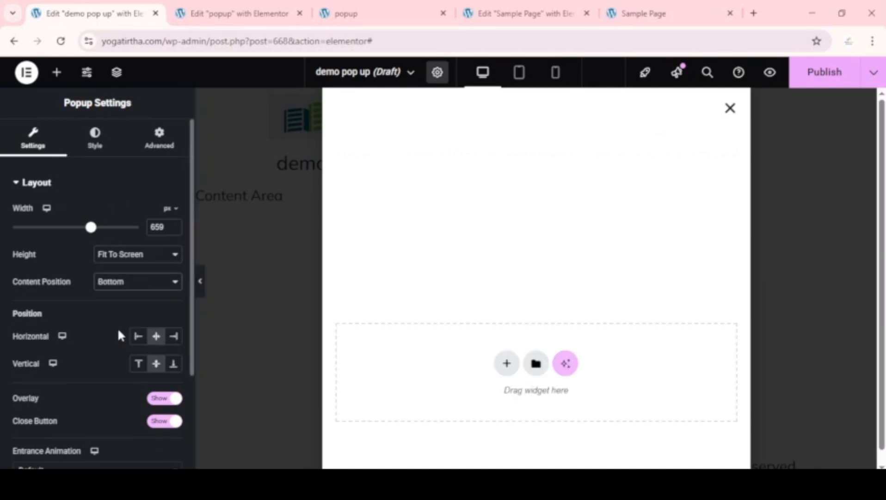
pyautogui.click(115, 283)
pyautogui.click(120, 299)
# - Try a taller custom height for the popup, and return its height to Fit To Content
pyautogui.click(126, 259)
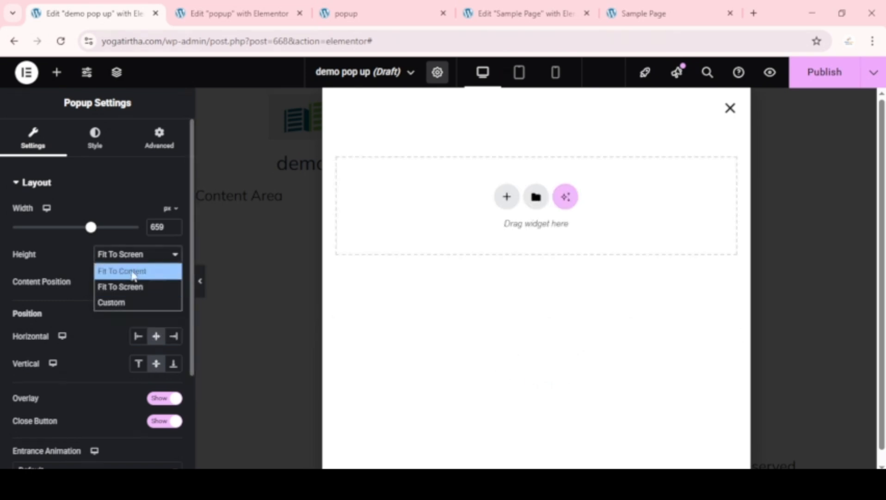
pyautogui.click(127, 304)
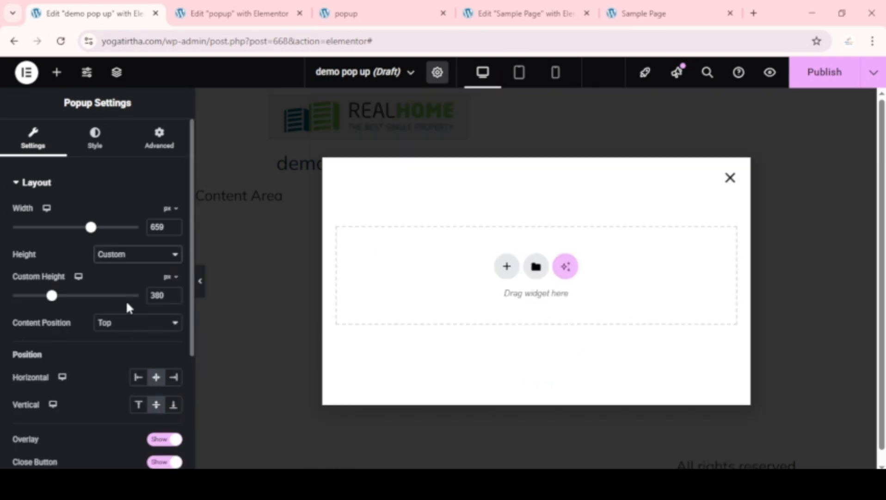
pyautogui.moveTo(52, 298); pyautogui.dragTo(72, 297)
pyautogui.click(125, 254)
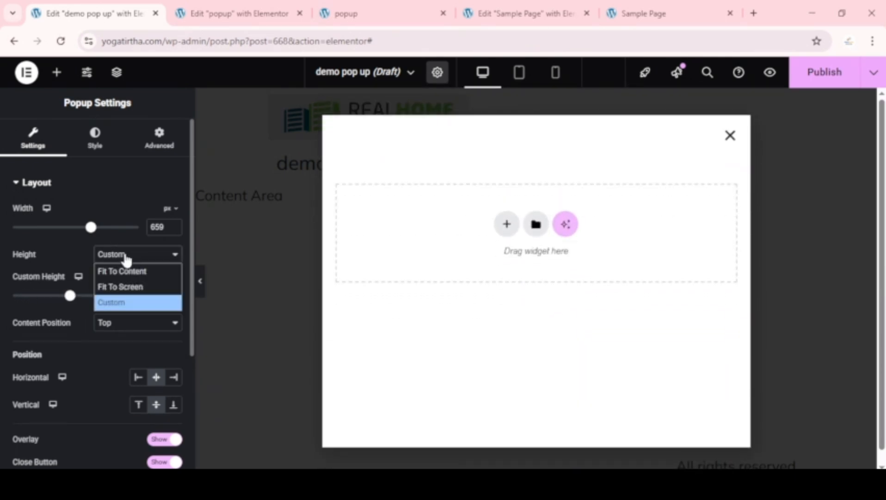
pyautogui.click(123, 272)
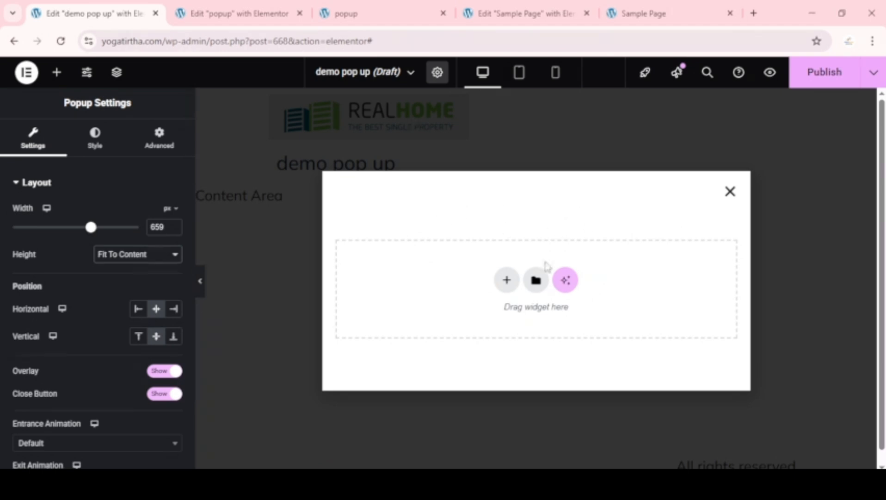
# - Check where the contact popup opens from the floating phone icon on the live Sample Page, and return to the popup editor
pyautogui.click(613, 408)
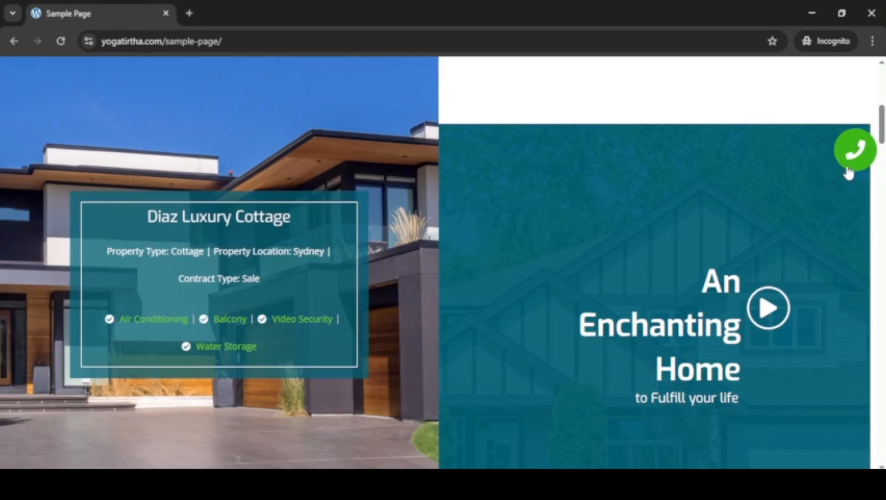
pyautogui.scroll(6, 866, 139)
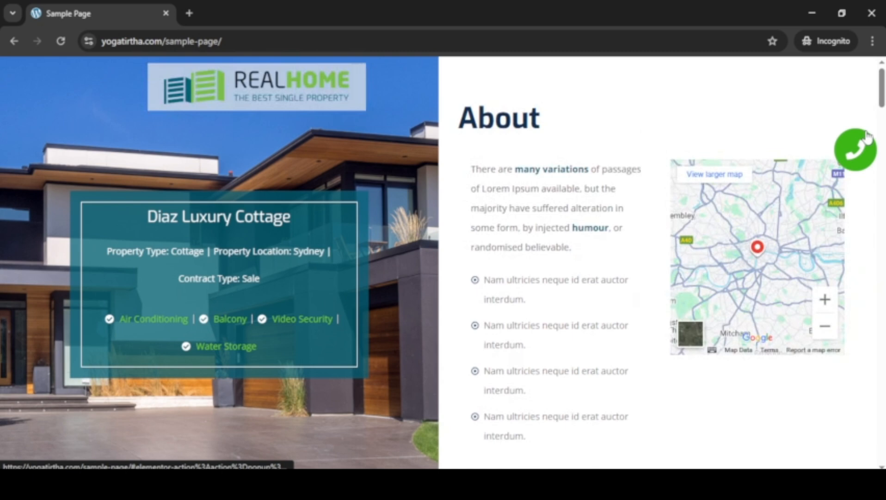
pyautogui.click(859, 157)
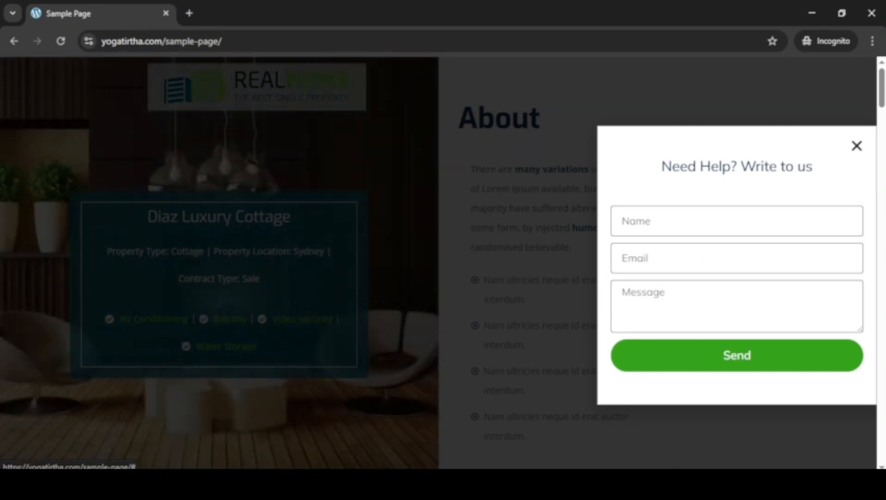
pyautogui.click(544, 484)
pyautogui.click(493, 396)
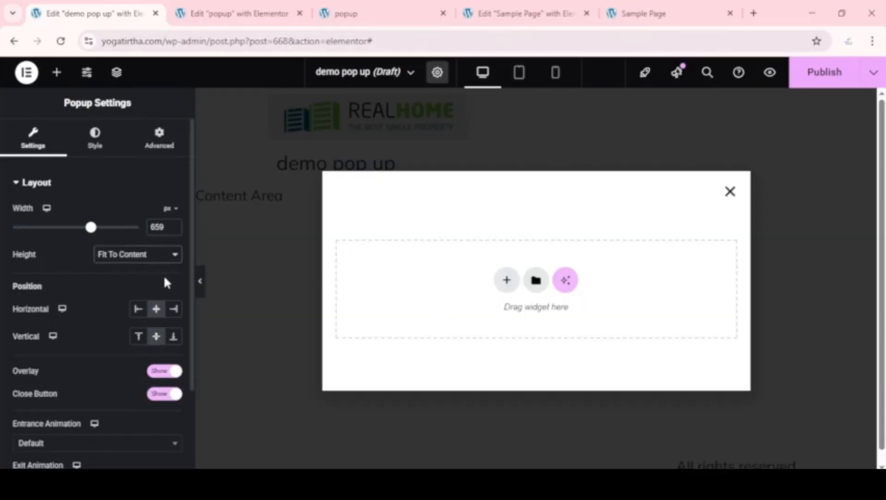
# - Try the popup's right, left, top and bottom positions, and return it to Center horizontally and vertically
pyautogui.click(172, 312)
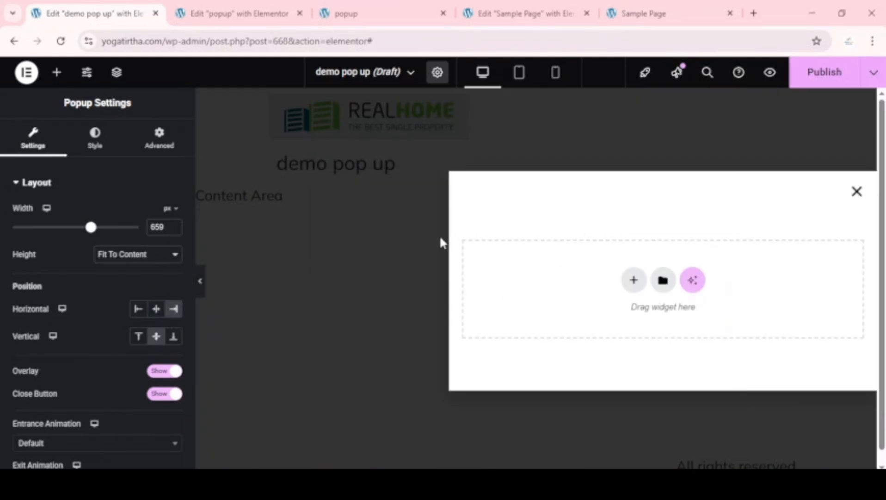
pyautogui.click(135, 312)
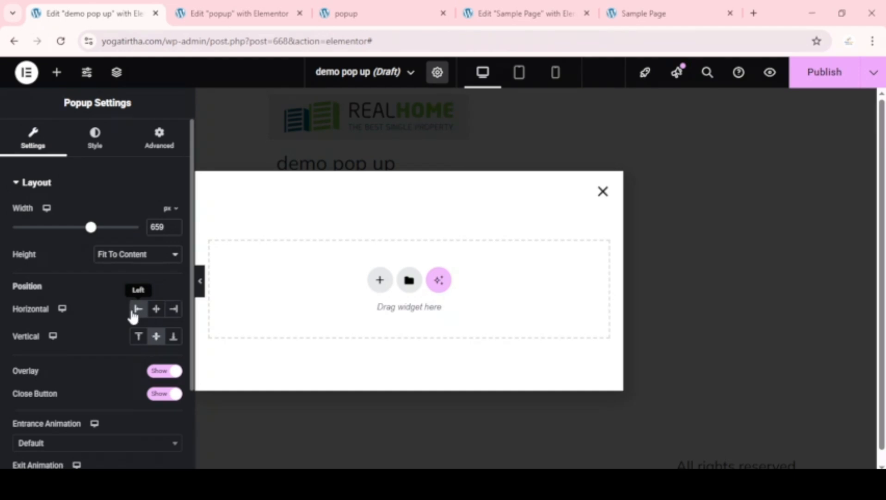
pyautogui.click(135, 339)
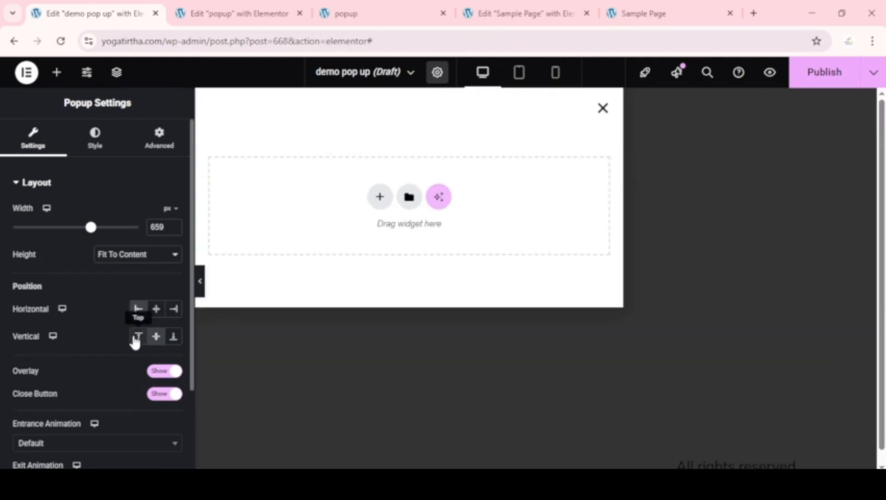
pyautogui.click(173, 341)
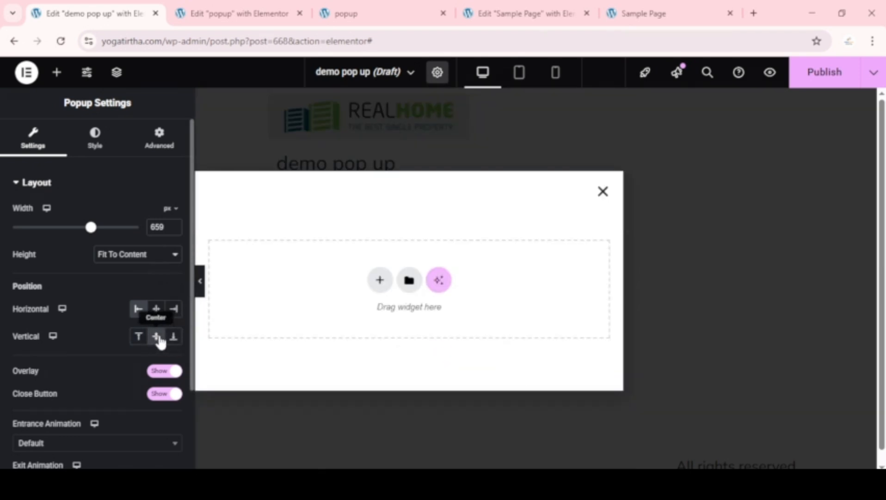
pyautogui.click(156, 308)
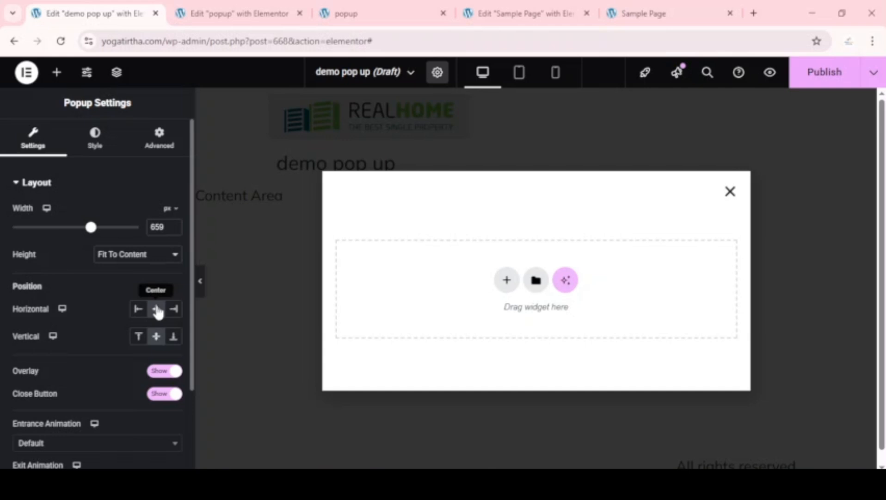
# - Hide the popup's overlay twice to compare the page behind it, leaving the overlay set to Show
pyautogui.scroll(-2, 102, 340)
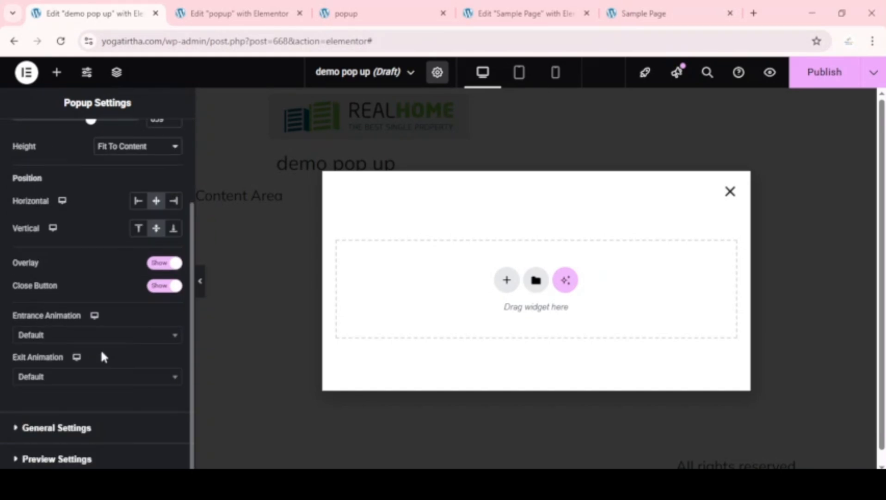
pyautogui.click(162, 266)
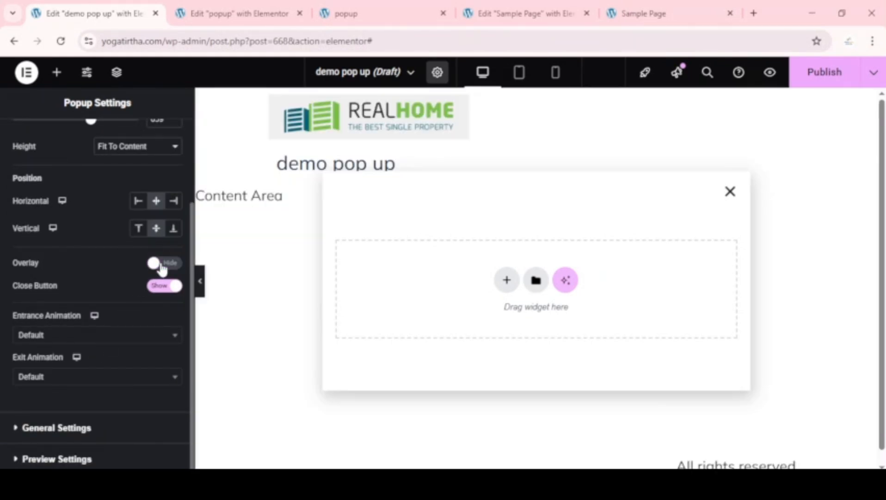
pyautogui.click(163, 266)
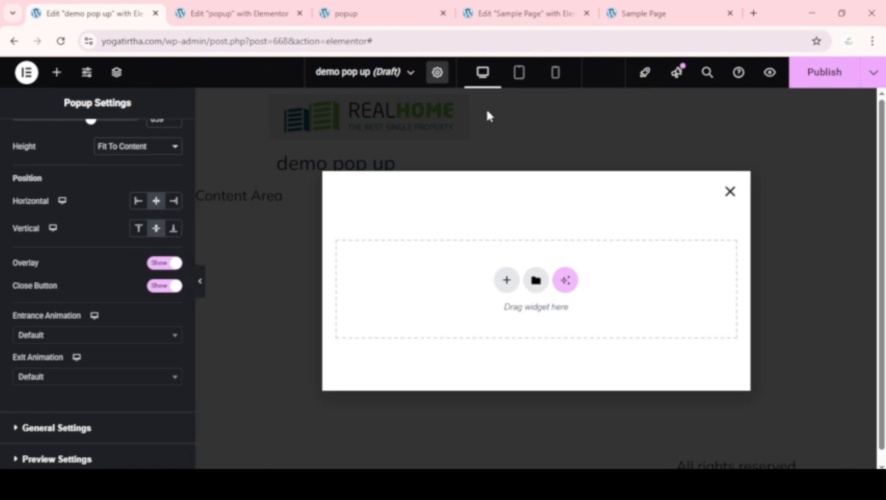
pyautogui.click(154, 265)
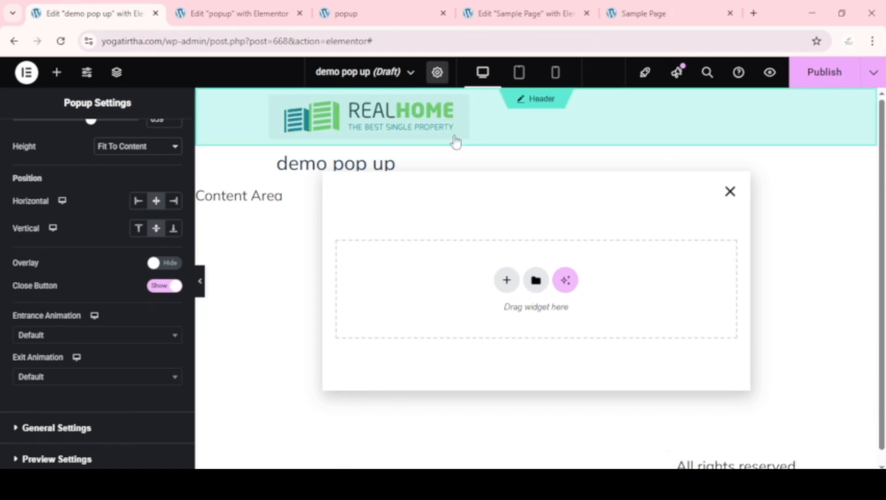
pyautogui.click(164, 262)
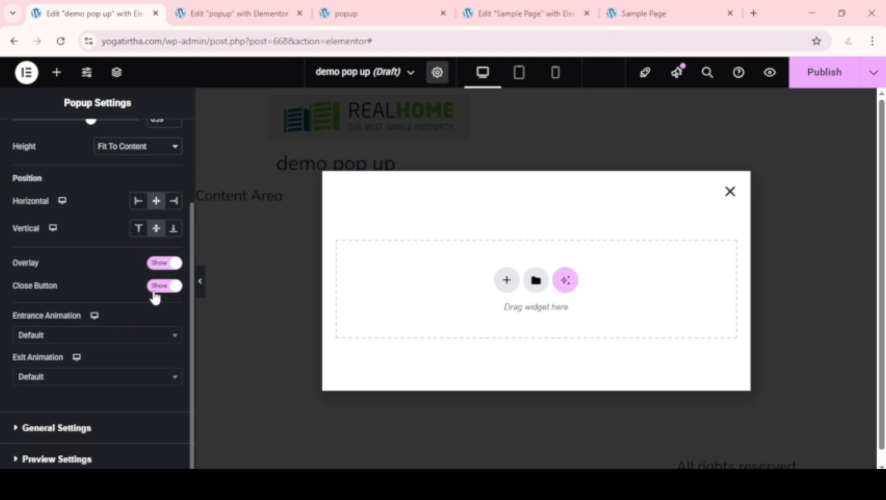
# - Hide the popup's close button twice to compare its appearance, leaving the close button set to Show
pyautogui.click(157, 289)
pyautogui.click(165, 288)
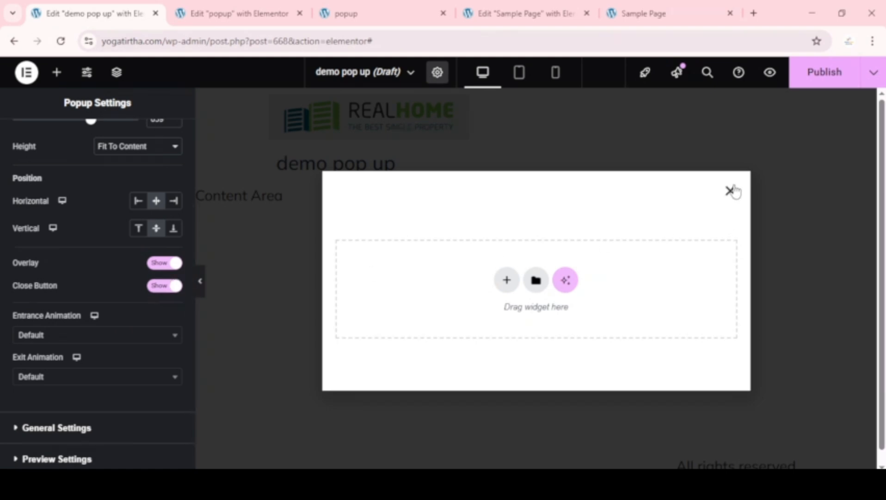
pyautogui.click(157, 291)
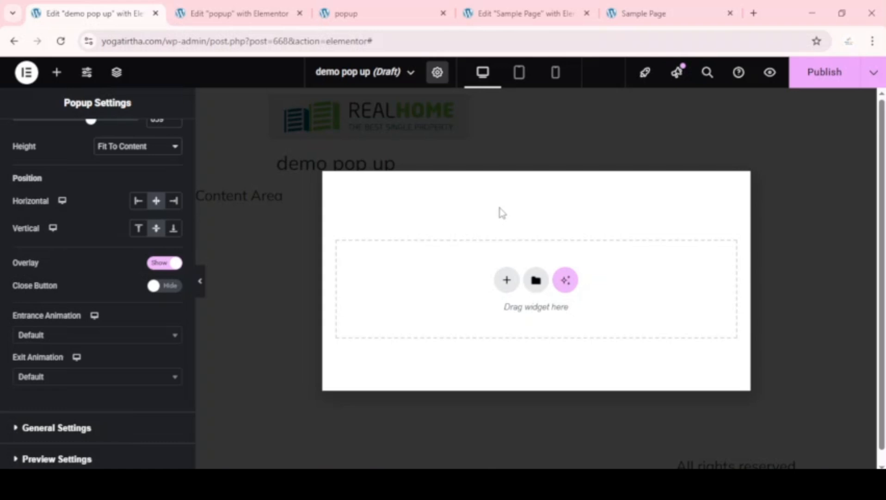
pyautogui.click(169, 286)
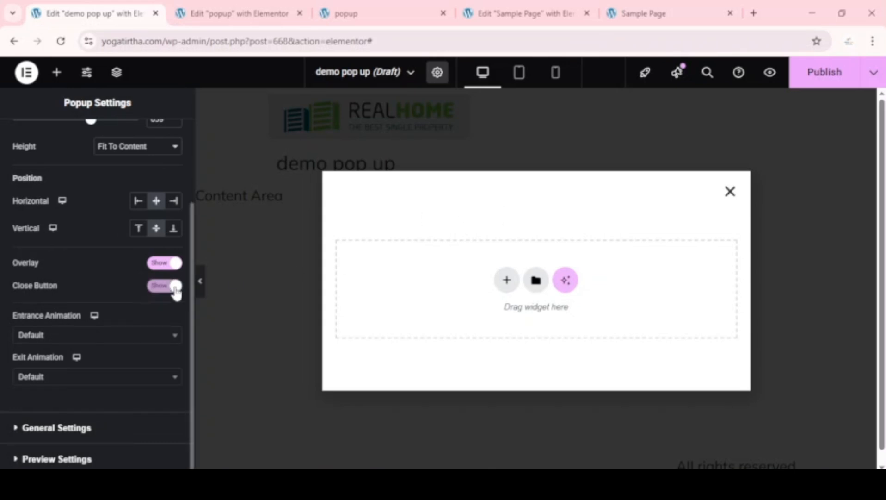
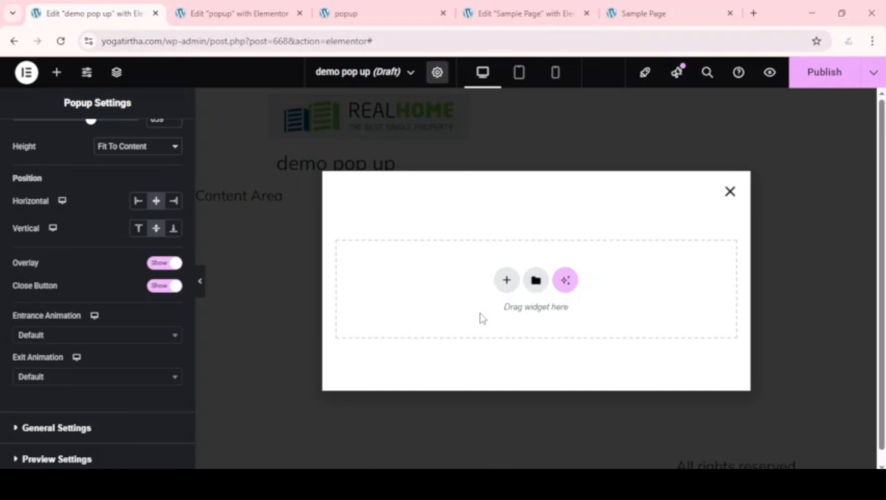
# - Browse the popup's entrance animations and set the entrance animation to Slide In Right
pyautogui.click(67, 334)
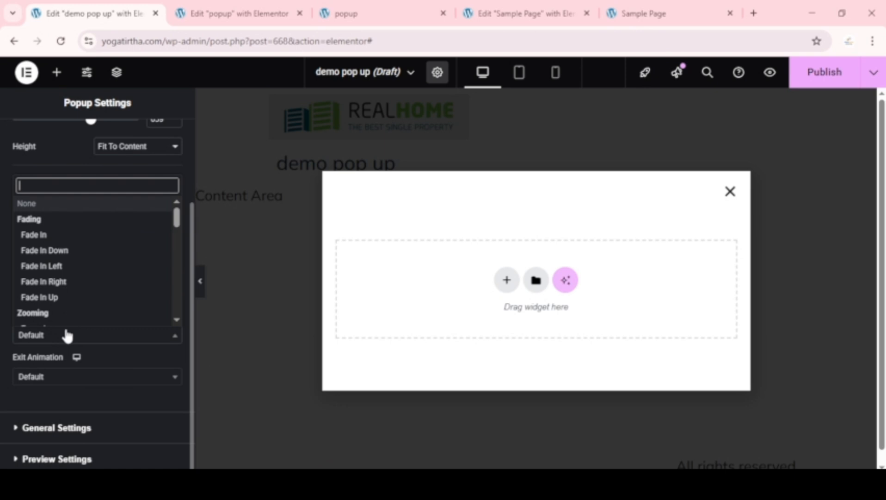
pyautogui.scroll(-2, 79, 273)
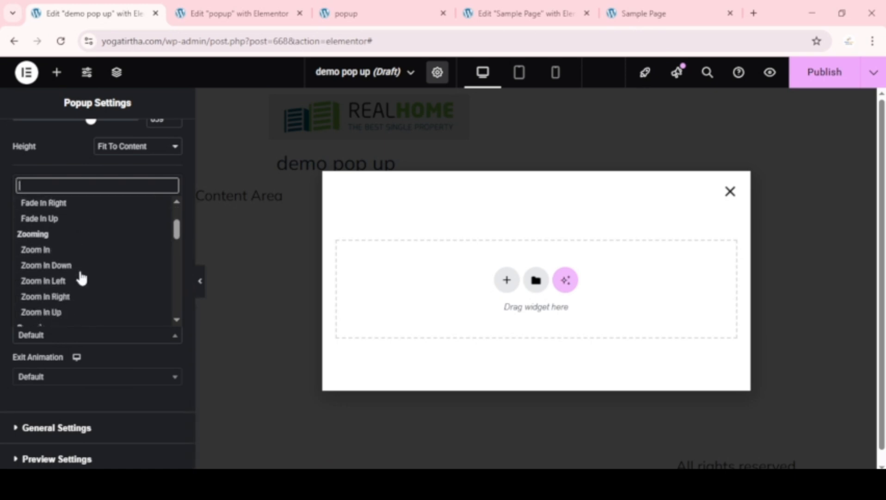
pyautogui.scroll(-8, 79, 273)
pyautogui.scroll(5, 81, 273)
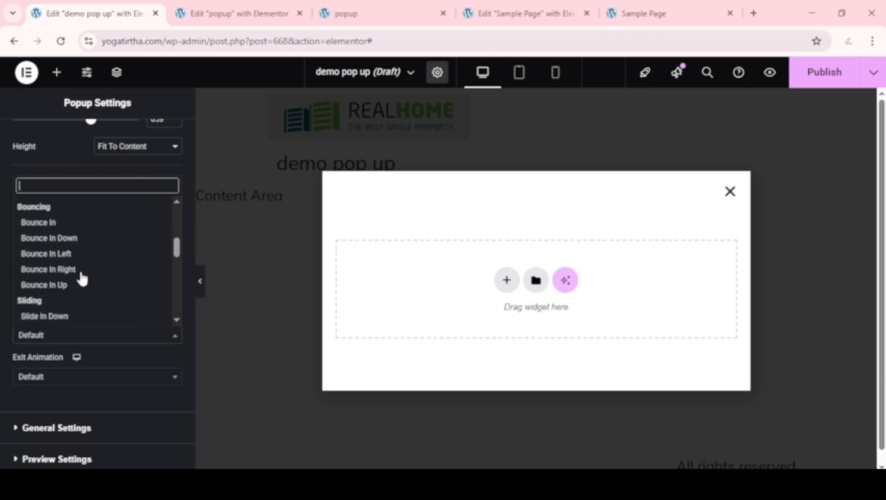
pyautogui.scroll(-5, 81, 278)
pyautogui.scroll(5, 82, 278)
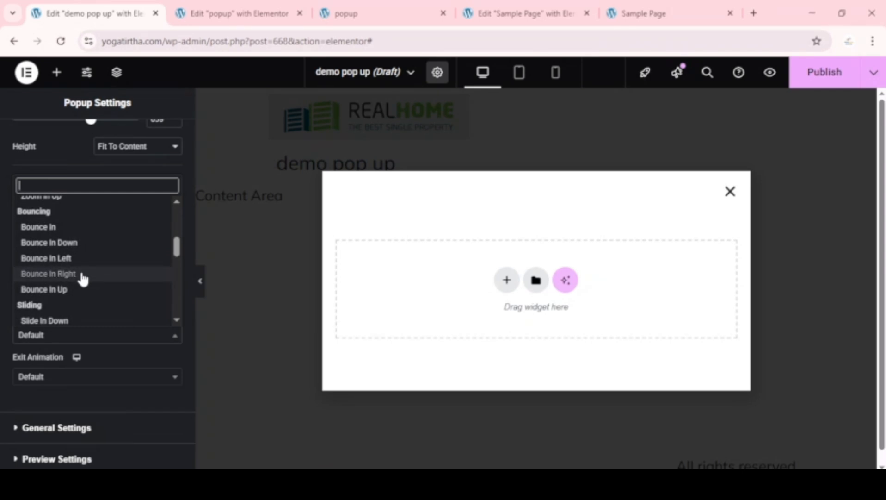
pyautogui.scroll(-1, 83, 278)
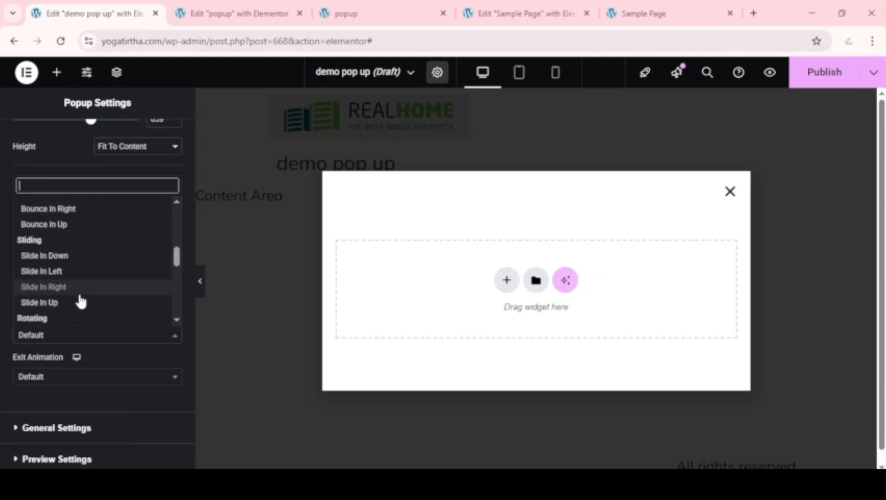
pyautogui.click(75, 286)
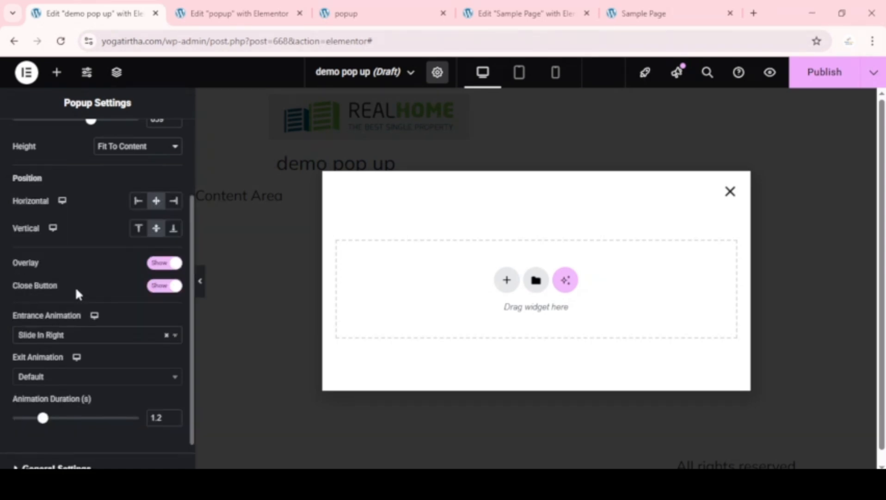
# - Browse the popup's exit animations and set the exit animation to Slide Out Right
pyautogui.click(72, 377)
pyautogui.scroll(-4, 79, 322)
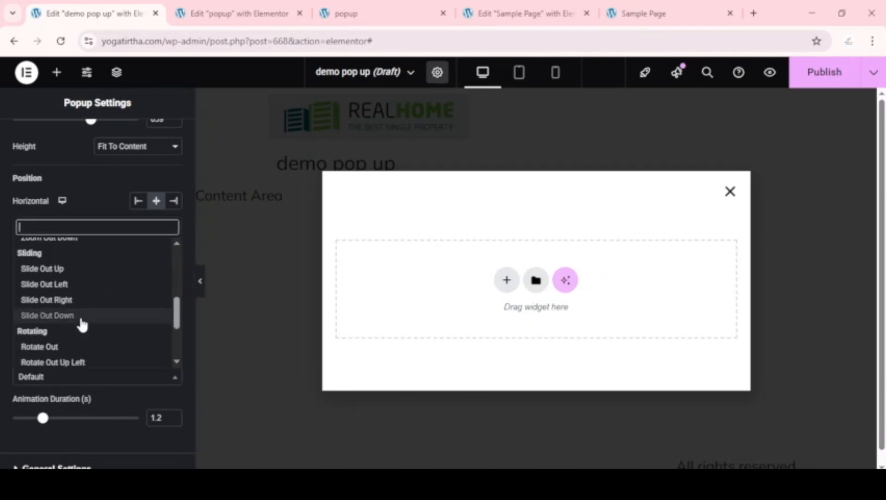
pyautogui.scroll(-2, 79, 314)
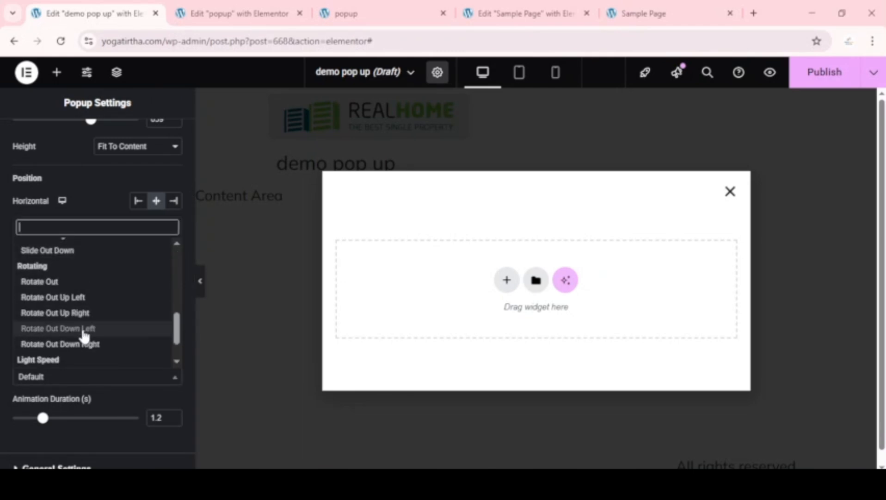
pyautogui.scroll(3, 87, 316)
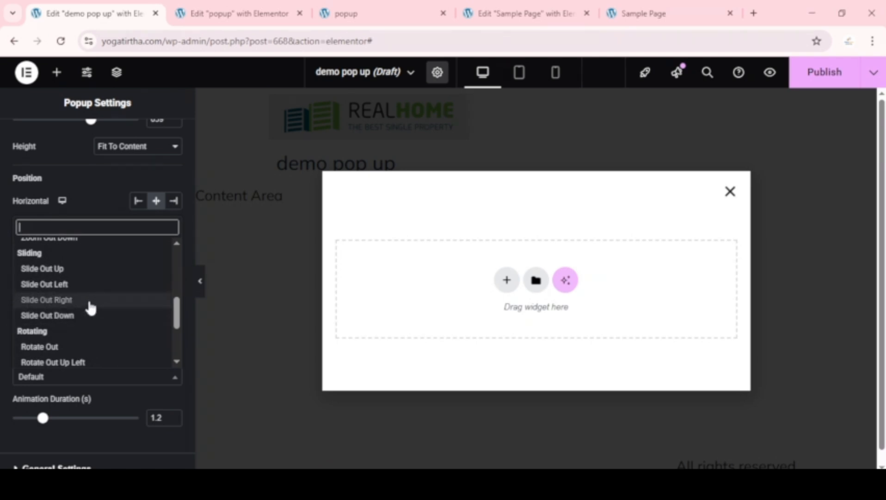
pyautogui.click(88, 300)
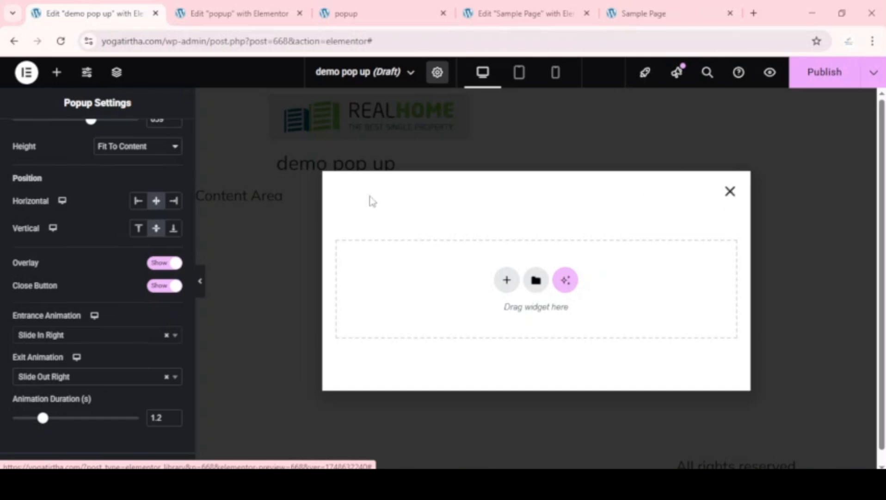
# - Try animation durations of 0.6 and 1.1 seconds for the popup
pyautogui.scroll(-1, 133, 318)
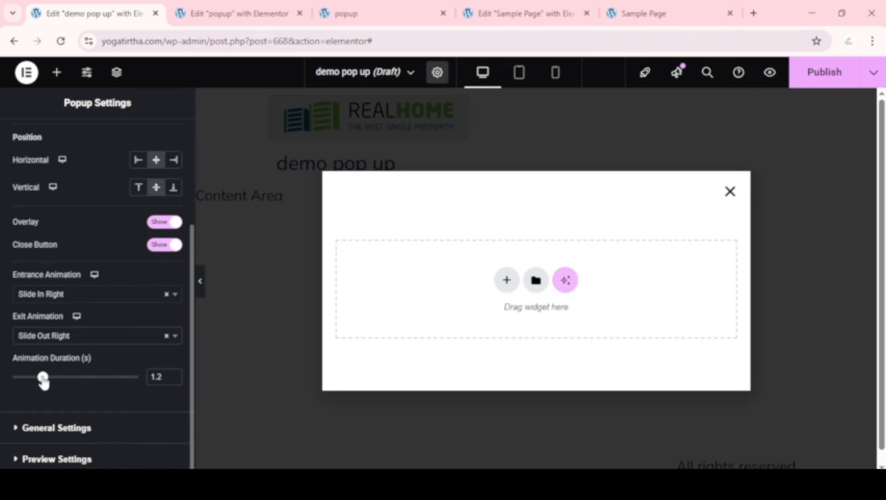
pyautogui.moveTo(43, 379); pyautogui.dragTo(28, 380)
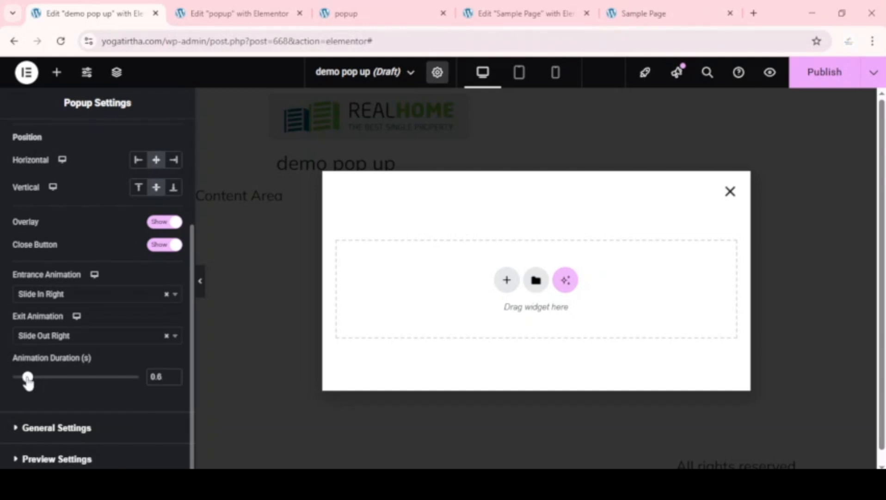
pyautogui.moveTo(29, 380)
pyautogui.mouseDown()
pyautogui.moveTo(103, 381)
pyautogui.moveTo(41, 383)
pyautogui.mouseUp()
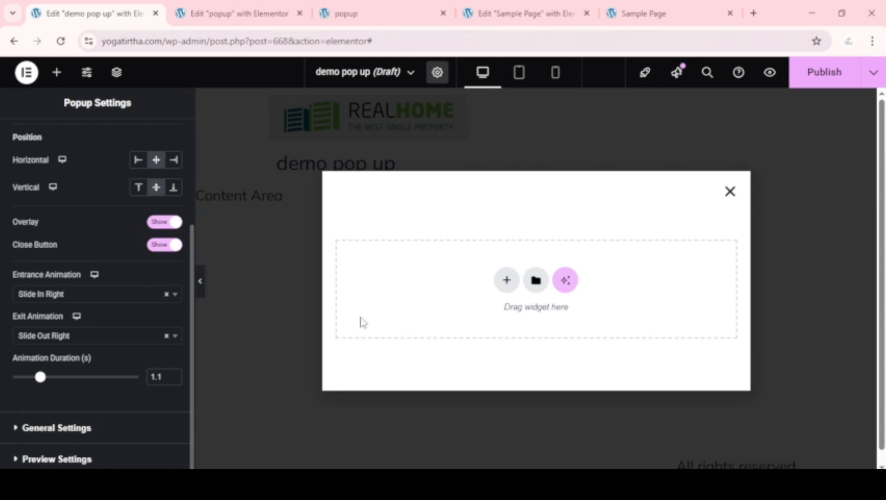
# - Replay the contact popup's opening and closing on the live Sample Page, and set the demo popup's animation duration to 1 second
pyautogui.click(557, 460)
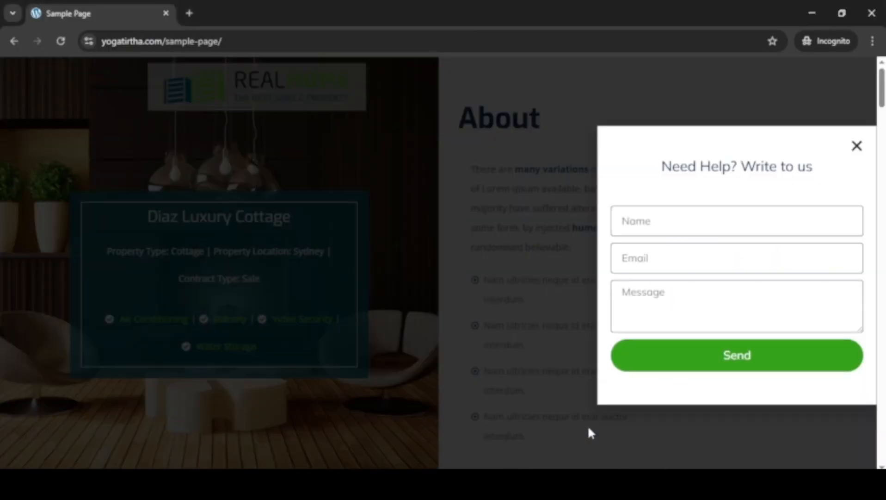
pyautogui.click(859, 146)
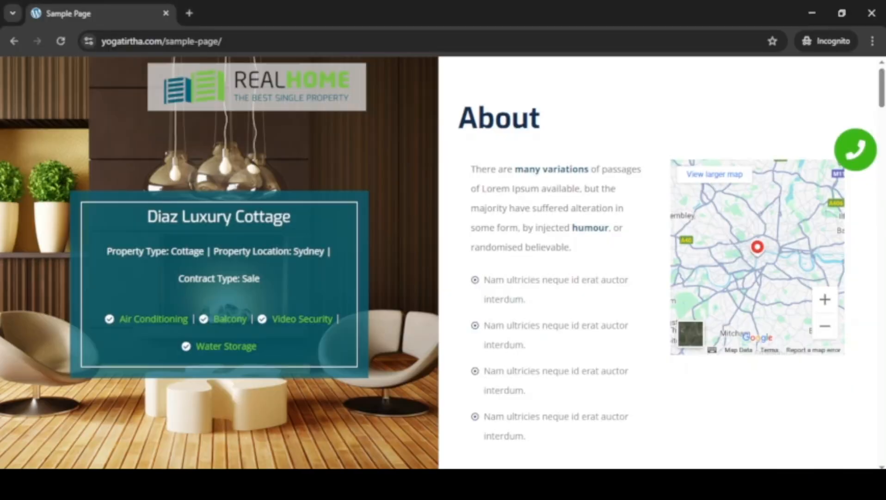
pyautogui.click(852, 154)
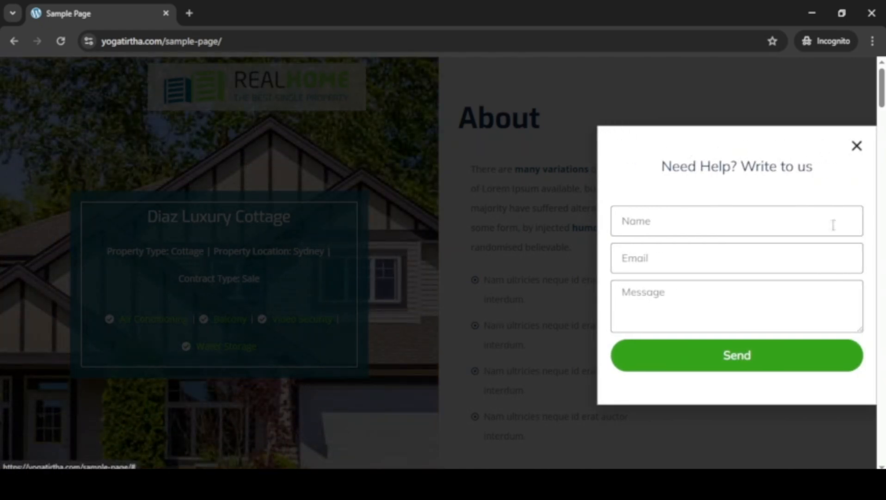
pyautogui.click(856, 146)
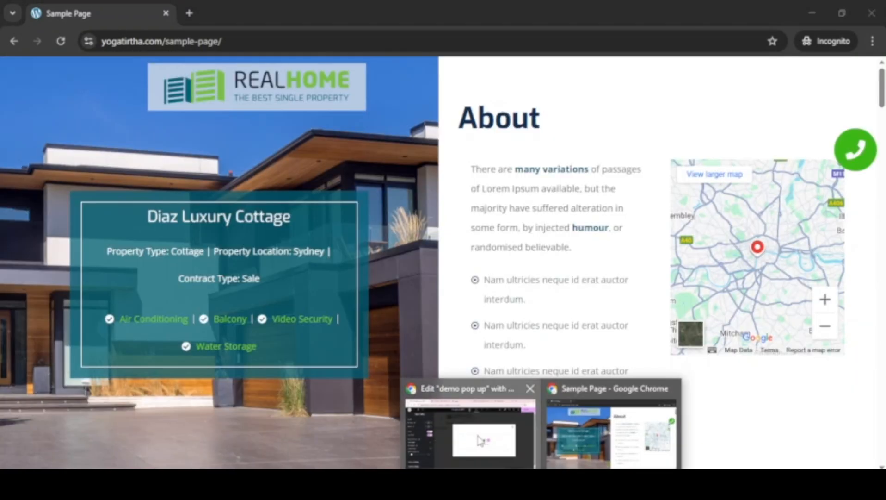
pyautogui.click(479, 439)
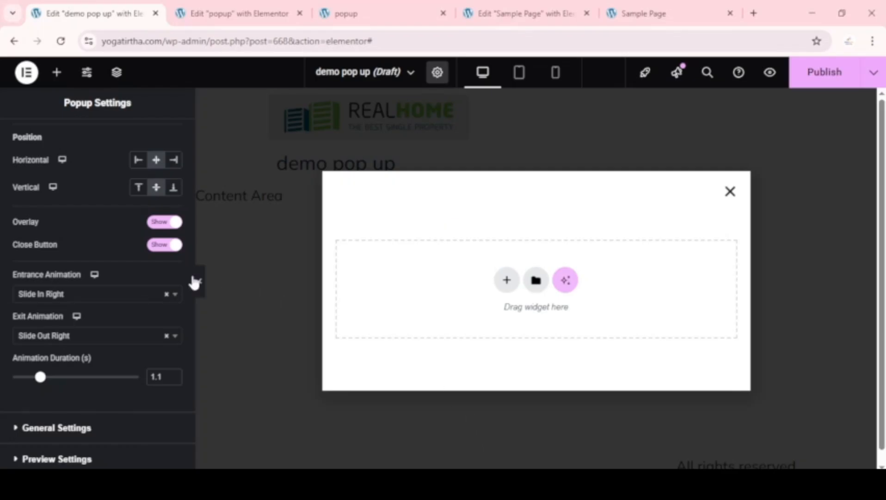
pyautogui.moveTo(41, 380)
pyautogui.mouseDown()
pyautogui.moveTo(47, 378)
pyautogui.moveTo(37, 378)
pyautogui.mouseUp()
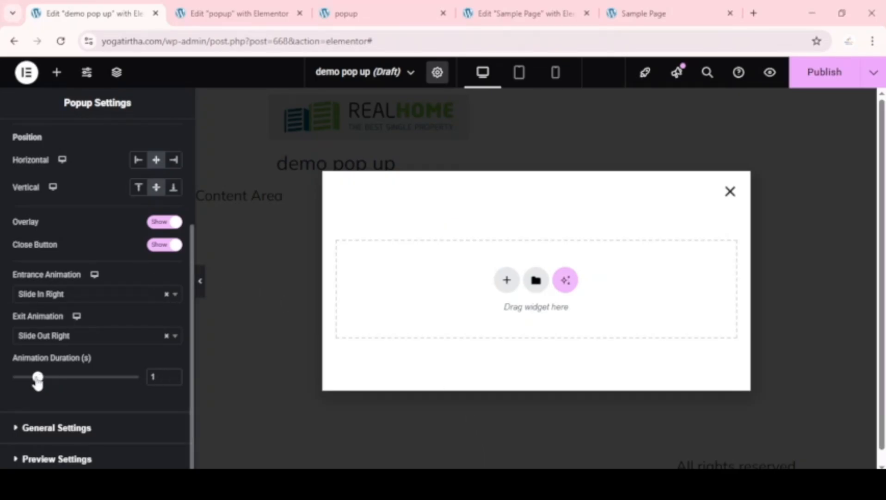
# - Review the demo popup's general settings, the dynamic content preview choices and the popup style options
pyautogui.click(19, 428)
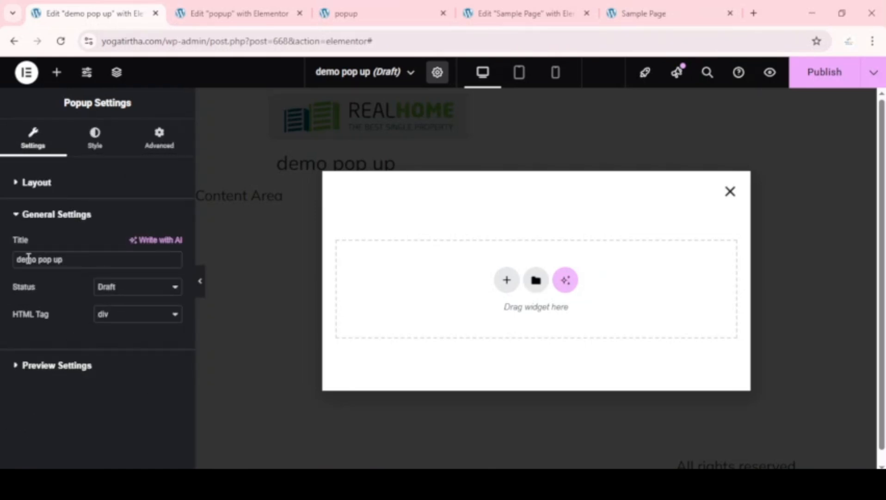
pyautogui.moveTo(20, 260); pyautogui.dragTo(73, 259)
pyautogui.click(132, 285)
pyautogui.click(136, 290)
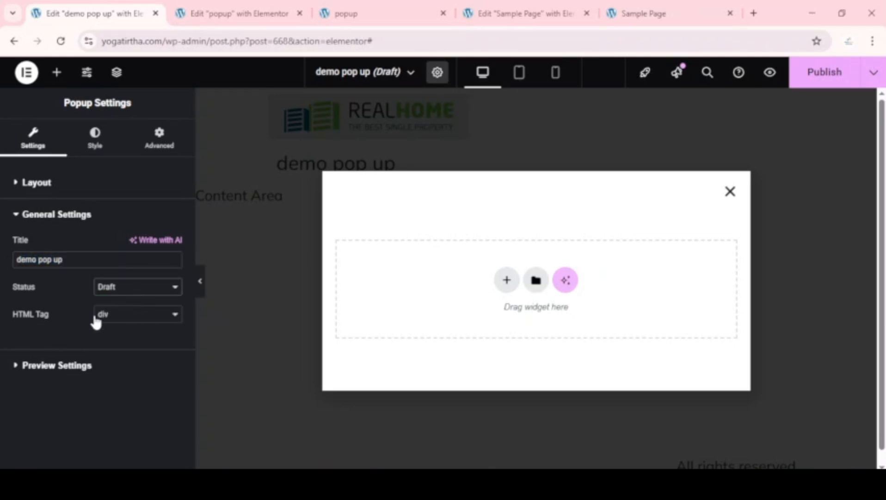
pyautogui.click(44, 365)
pyautogui.click(74, 291)
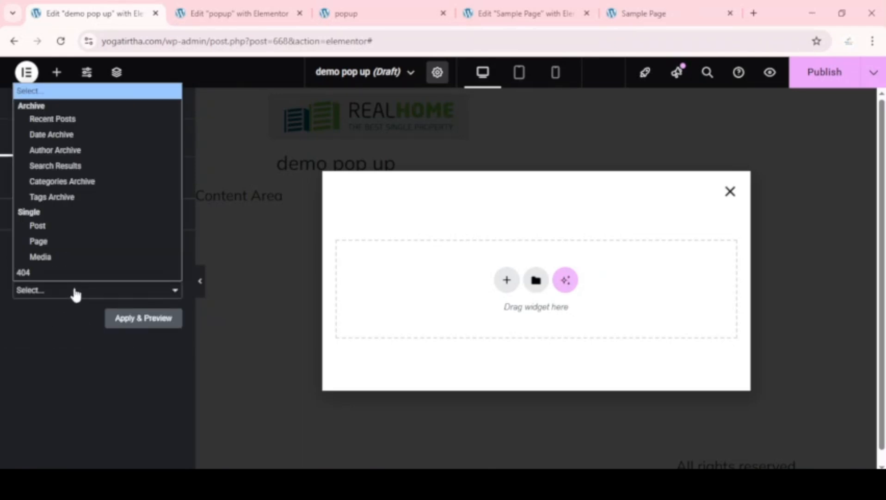
pyautogui.click(73, 293)
pyautogui.click(93, 139)
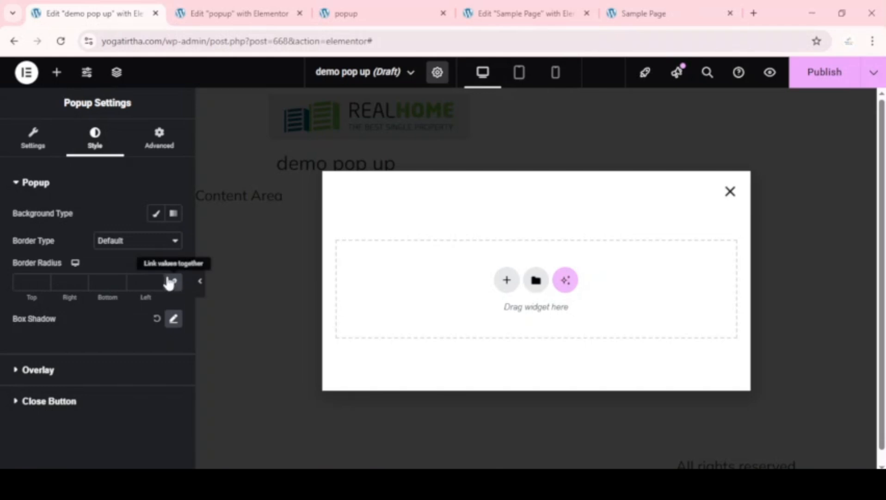
# - Add a Heading widget to the empty demo popup and place a Form widget below it
pyautogui.click(56, 72)
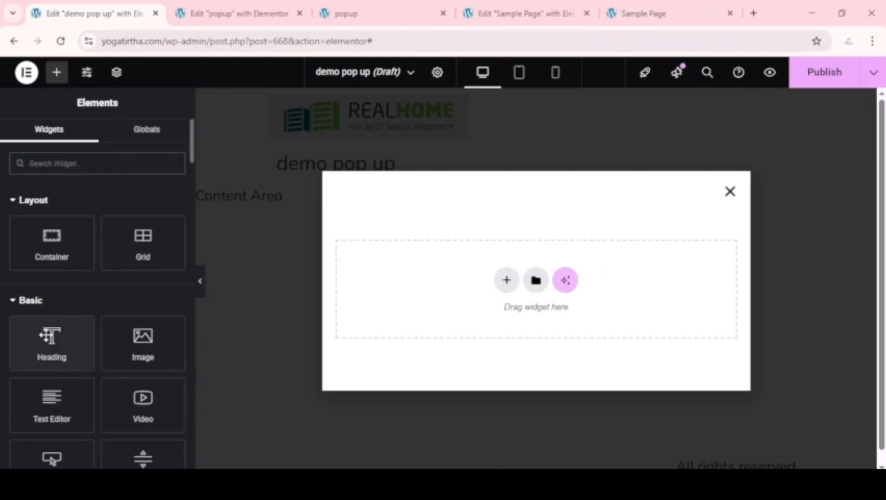
pyautogui.moveTo(52, 340); pyautogui.dragTo(515, 284)
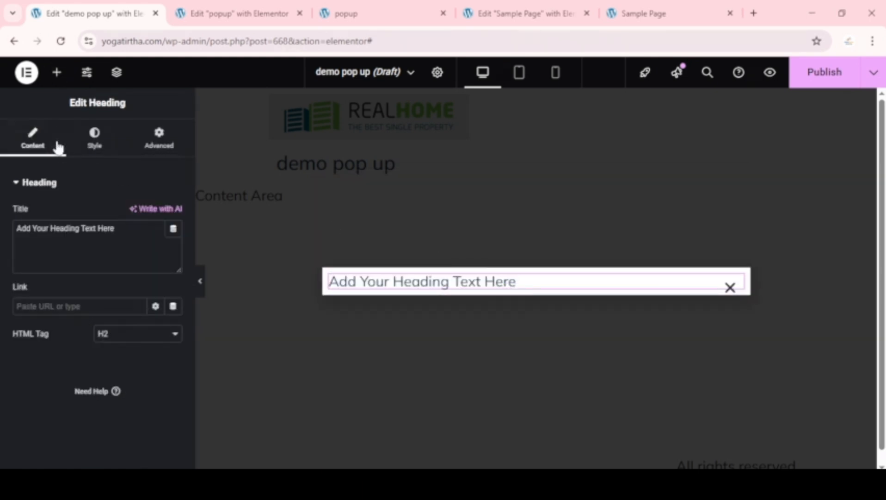
pyautogui.click(56, 73)
pyautogui.click(68, 160)
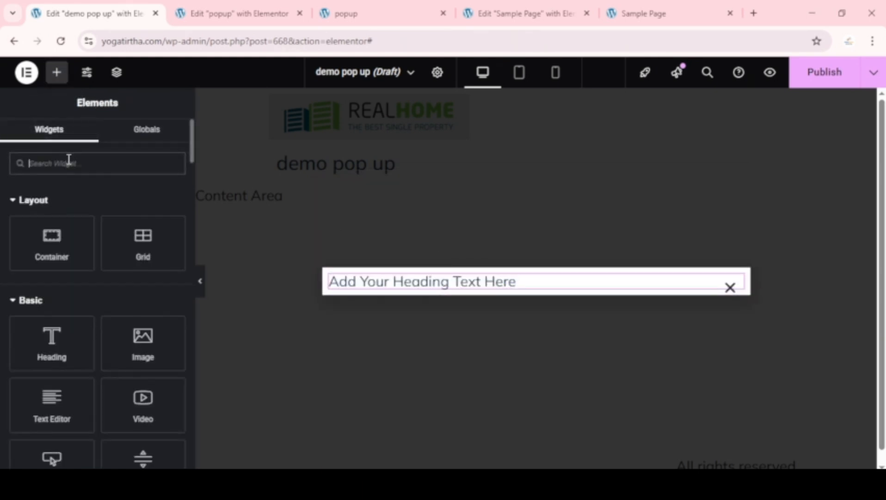
pyautogui.write('fp')
pyautogui.press('BackSpace')
pyautogui.write('orm')
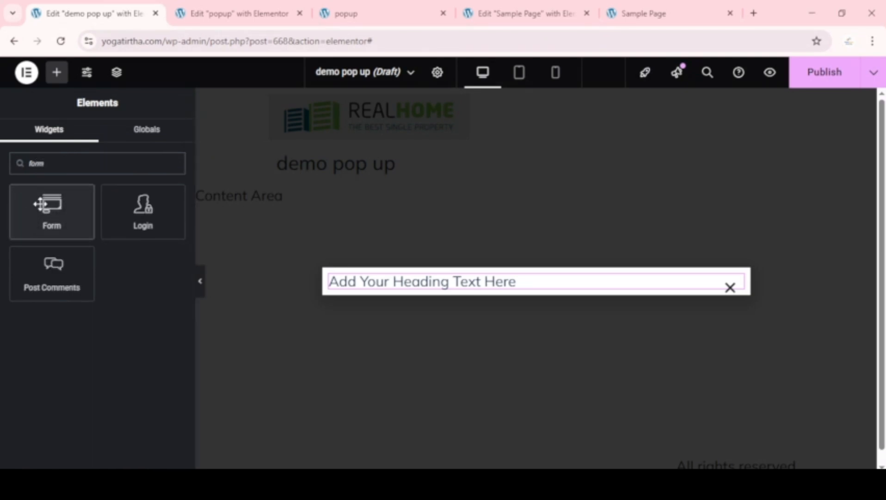
pyautogui.moveTo(40, 203); pyautogui.dragTo(467, 285)
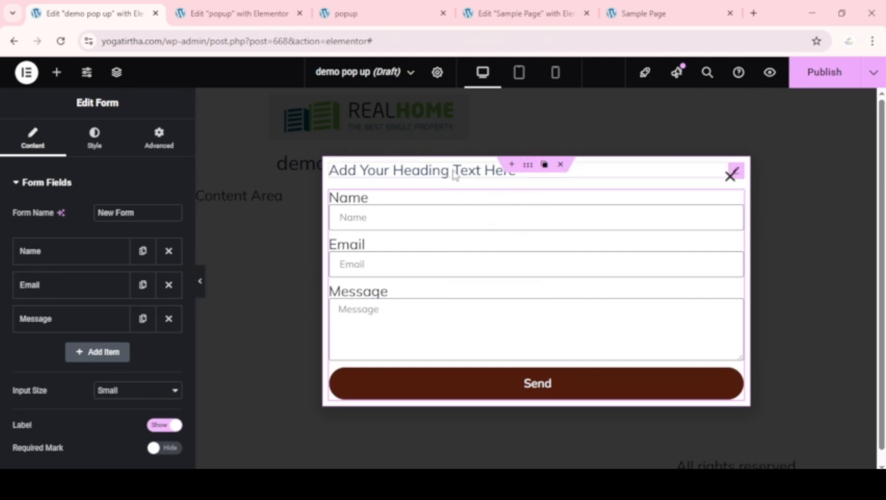
# - Try 20 px padding on the container holding the heading and form, and set it to 50 px on all sides
pyautogui.click(528, 166)
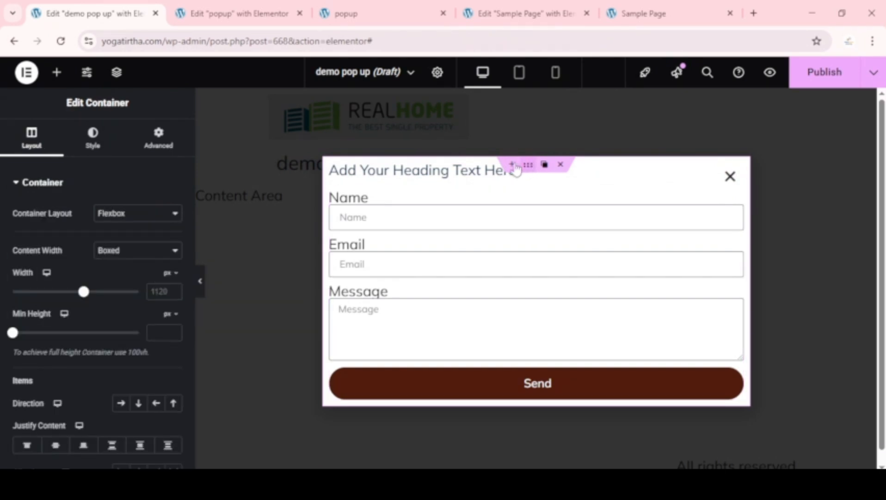
pyautogui.click(93, 138)
pyautogui.click(162, 147)
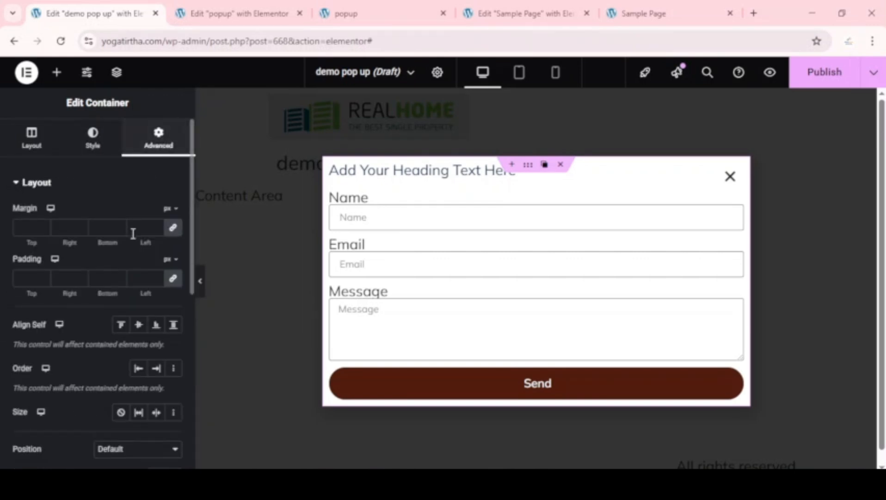
pyautogui.click(138, 278)
pyautogui.write('20')
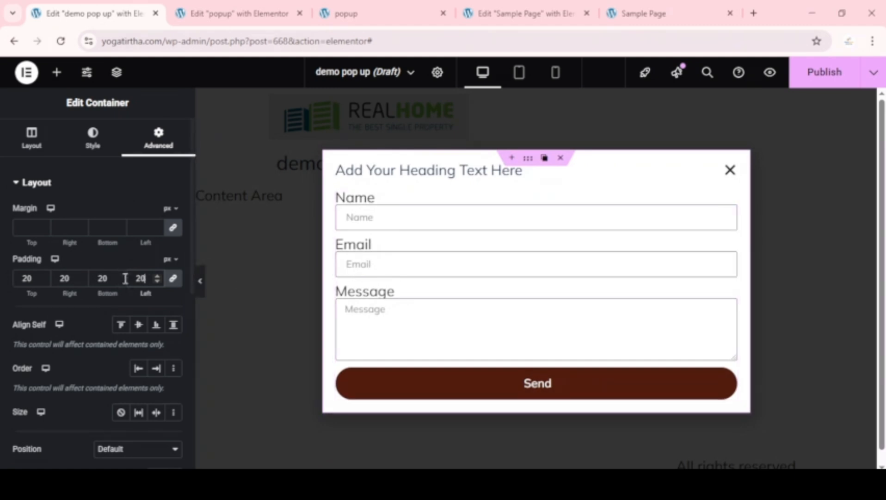
pyautogui.doubleClick(143, 278)
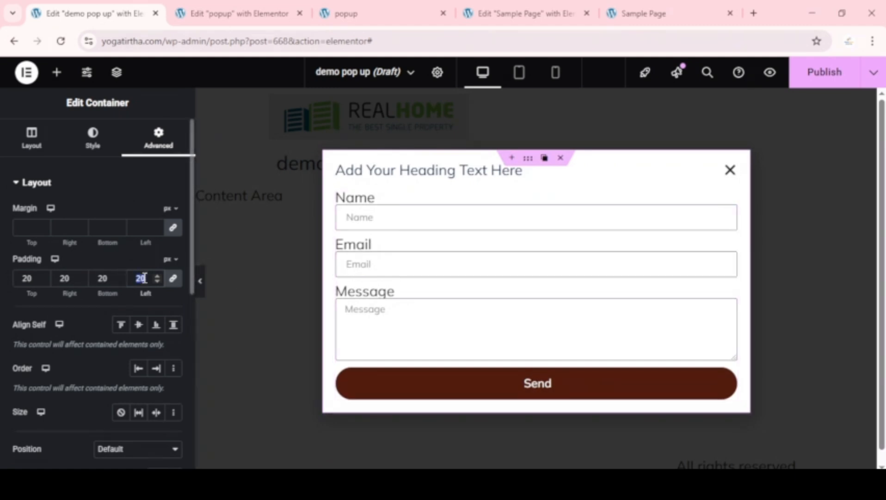
pyautogui.write('50')
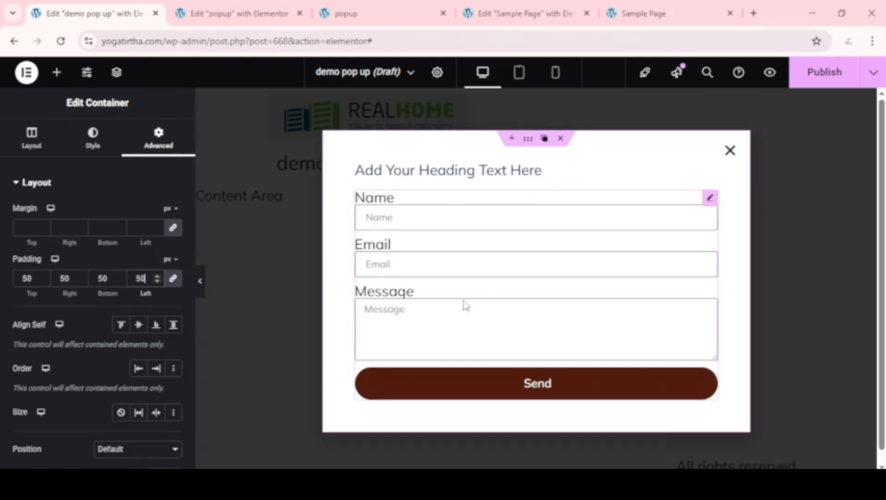
# - Center-align the heading above the form in the demo popup
pyautogui.click(445, 170)
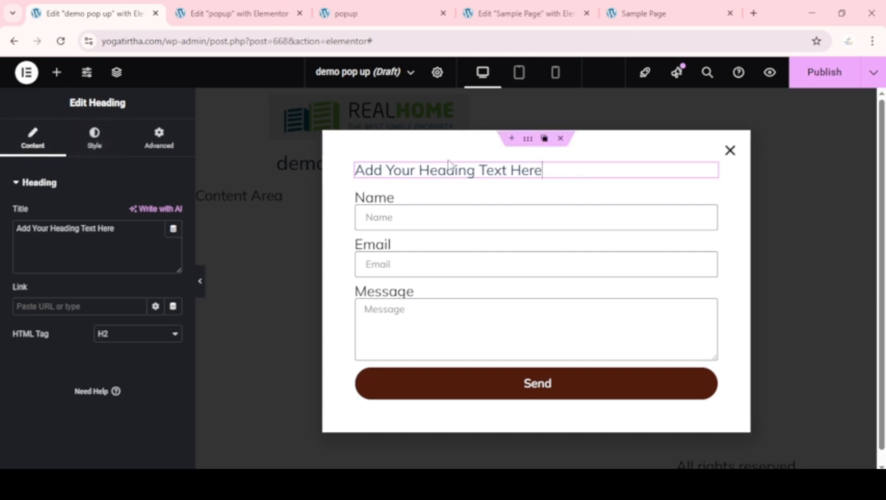
pyautogui.tripleClick(422, 170)
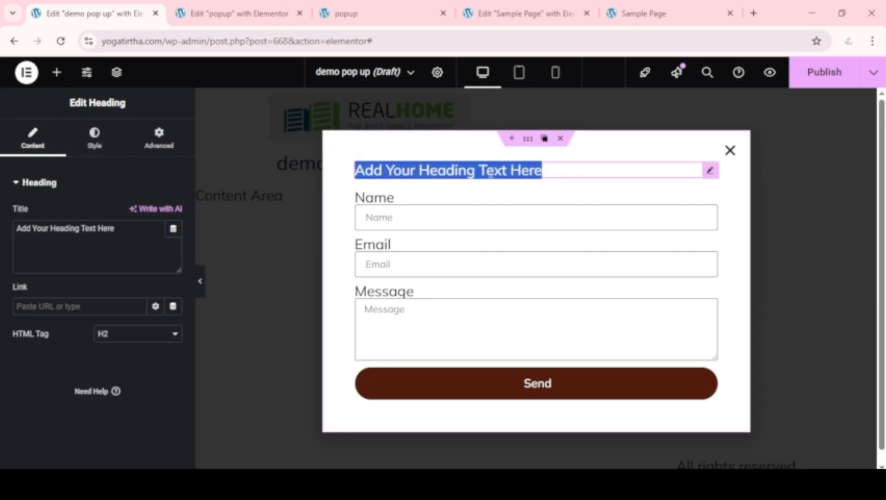
pyautogui.click(401, 171)
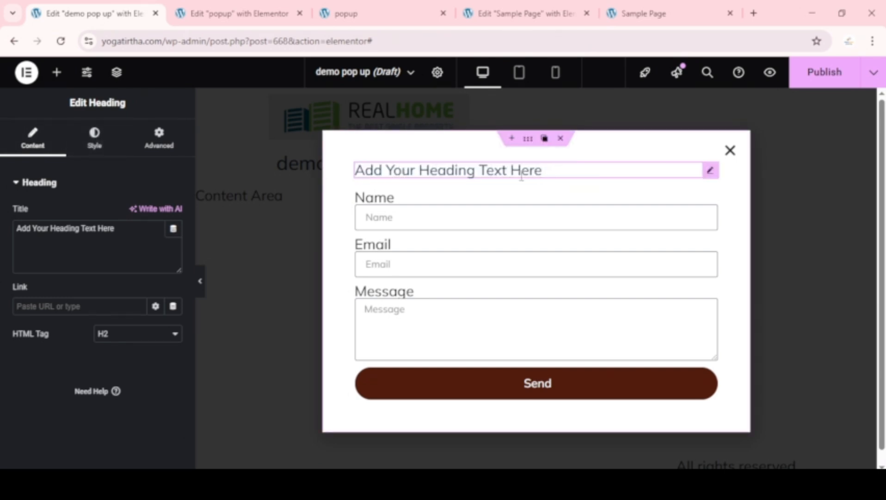
pyautogui.click(95, 140)
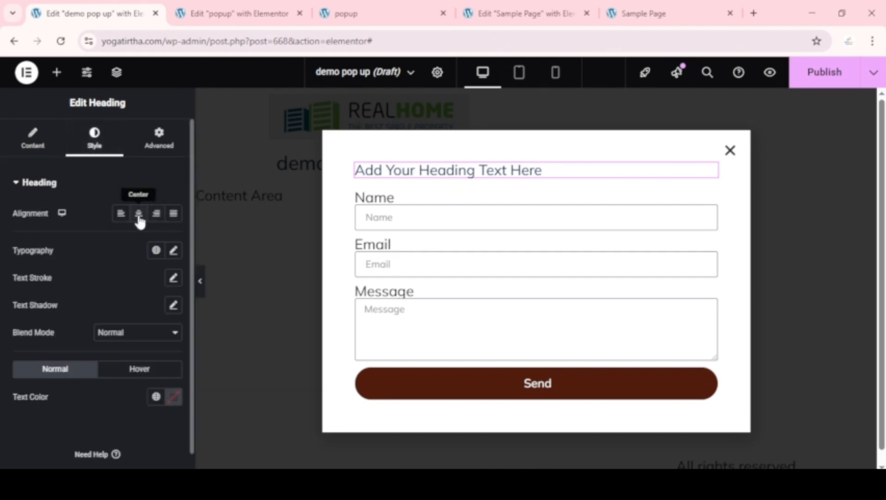
pyautogui.click(140, 218)
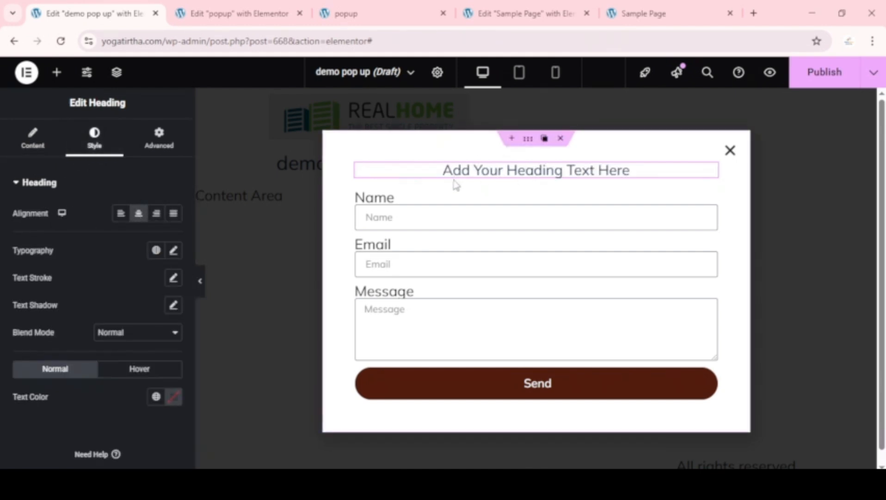
# - Replace the popup heading's placeholder title with "Need Help? Contact us"
pyautogui.doubleClick(496, 176)
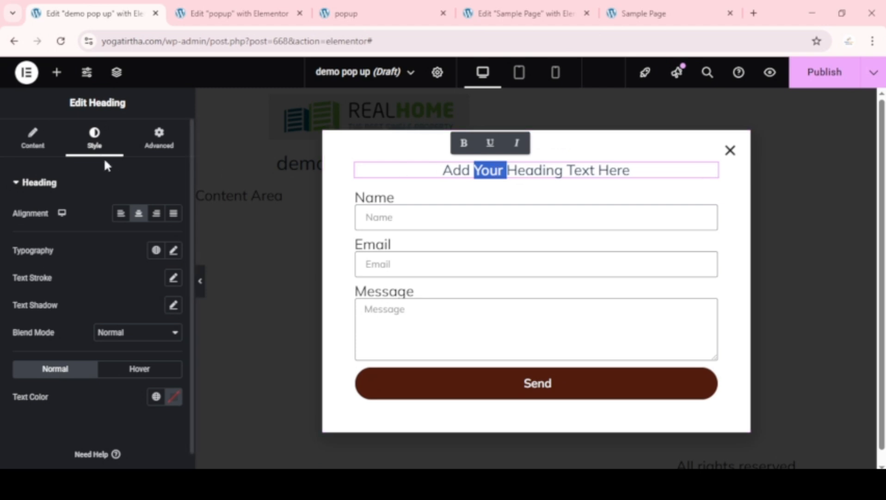
pyautogui.click(37, 144)
pyautogui.tripleClick(63, 223)
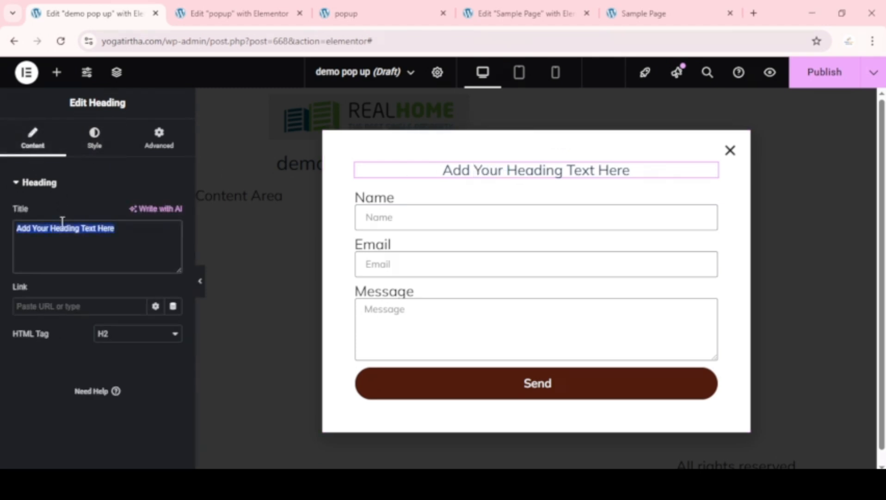
pyautogui.write('Need')
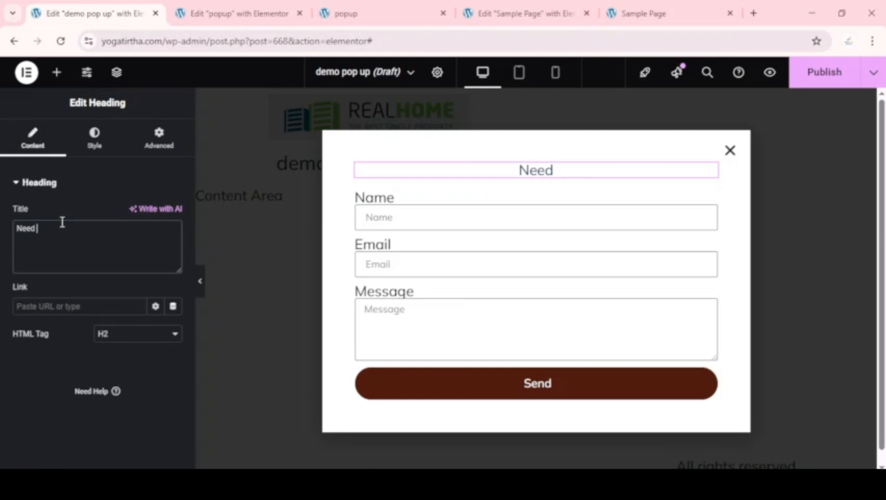
pyautogui.write(' Help')
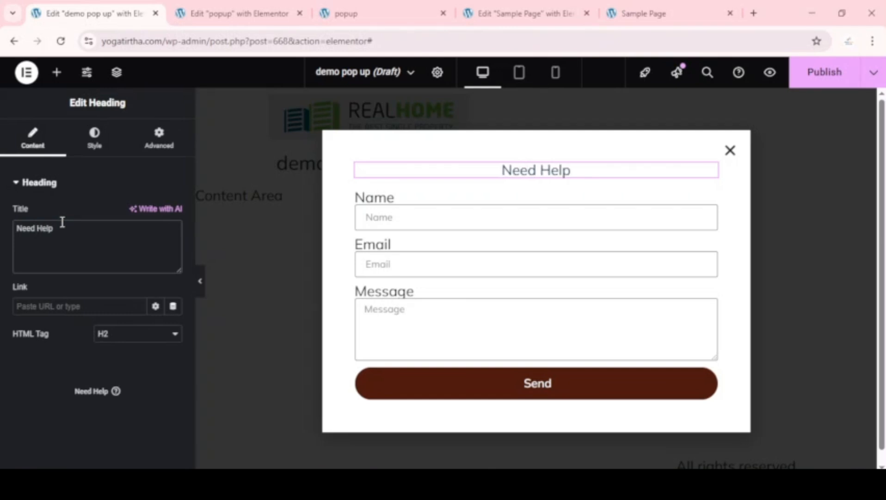
pyautogui.write('?')
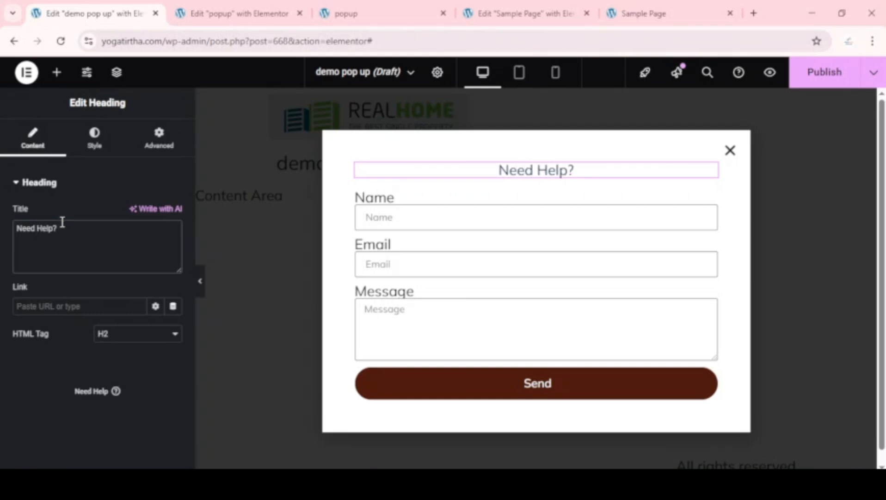
pyautogui.write(' Contac')
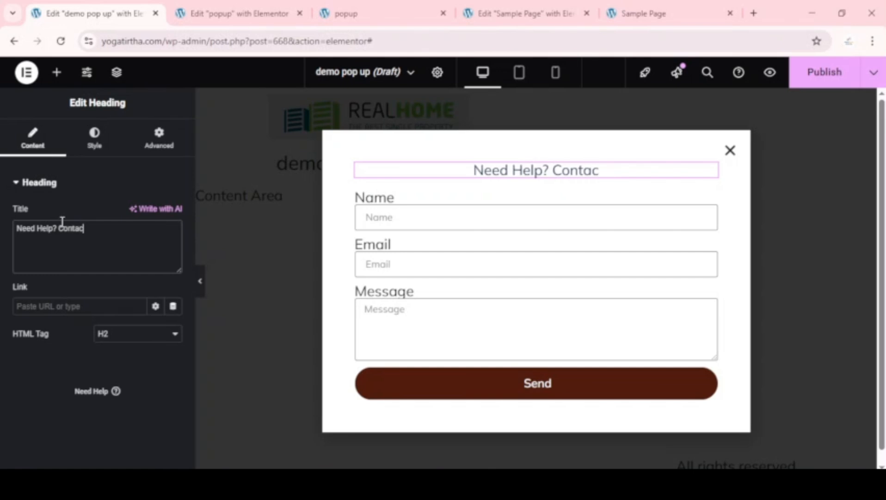
pyautogui.write('t ')
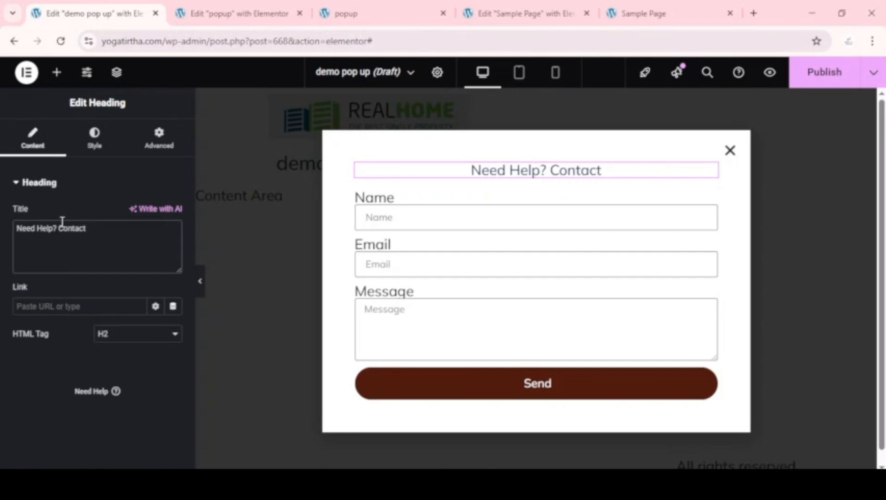
pyautogui.write('us')
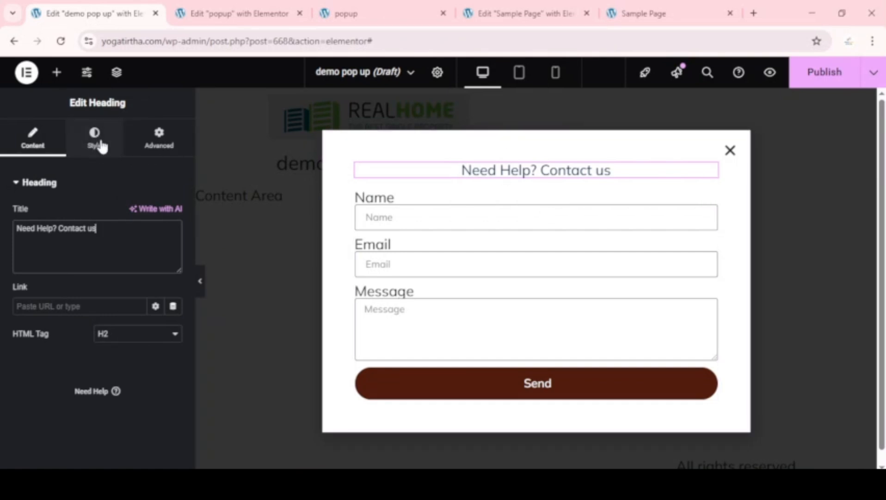
# - Set the popup heading's typography to the Exo font family at a size of 28 px
pyautogui.click(513, 171)
pyautogui.moveTo(711, 181)
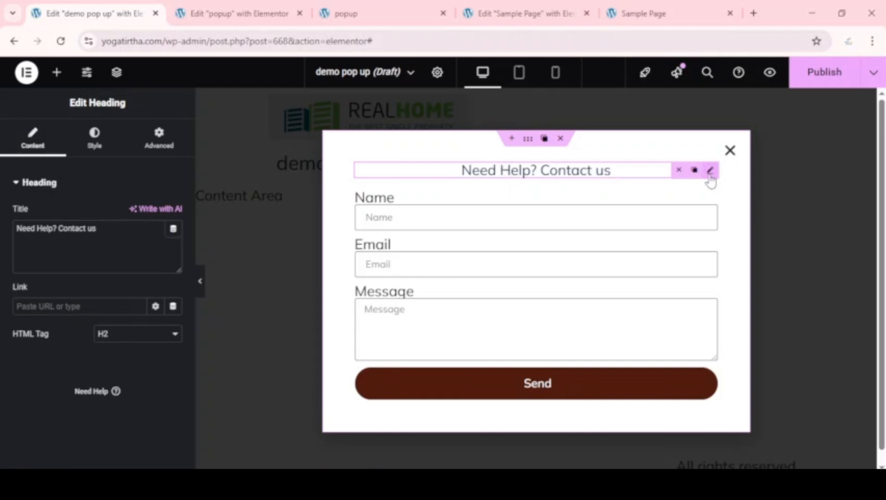
pyautogui.click(99, 140)
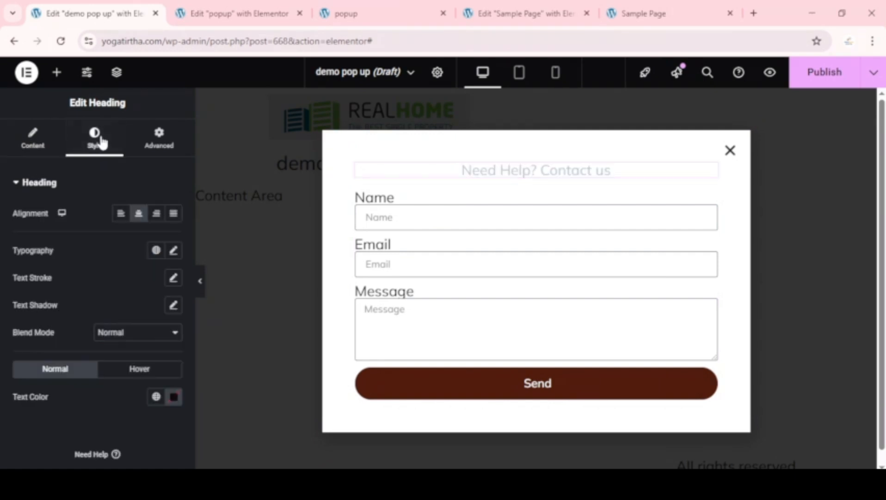
pyautogui.scroll(-1, 86, 262)
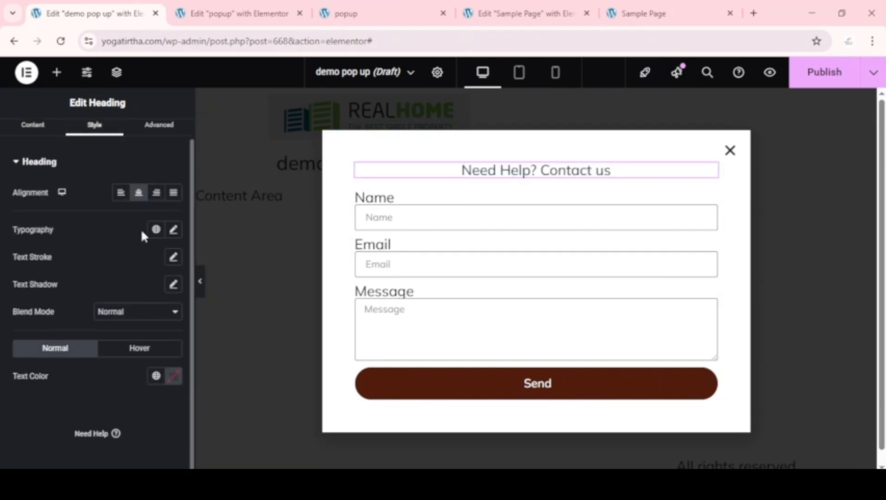
pyautogui.click(173, 230)
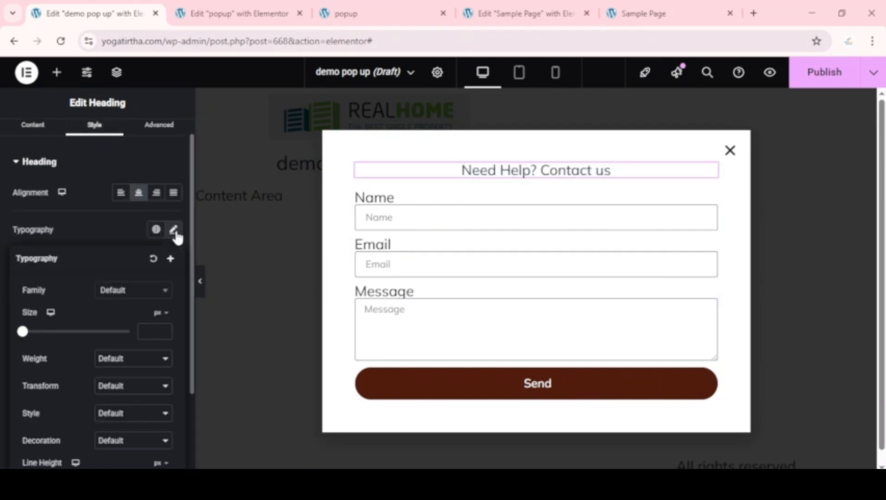
pyautogui.click(124, 291)
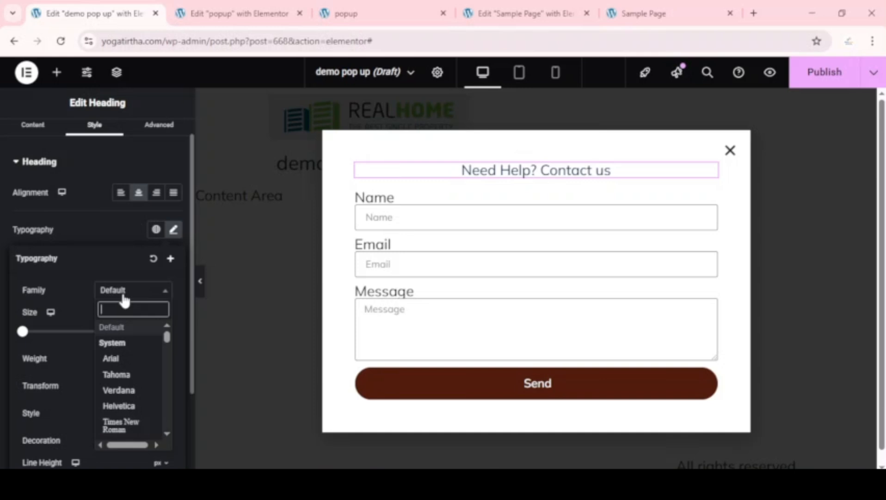
pyautogui.write('exo')
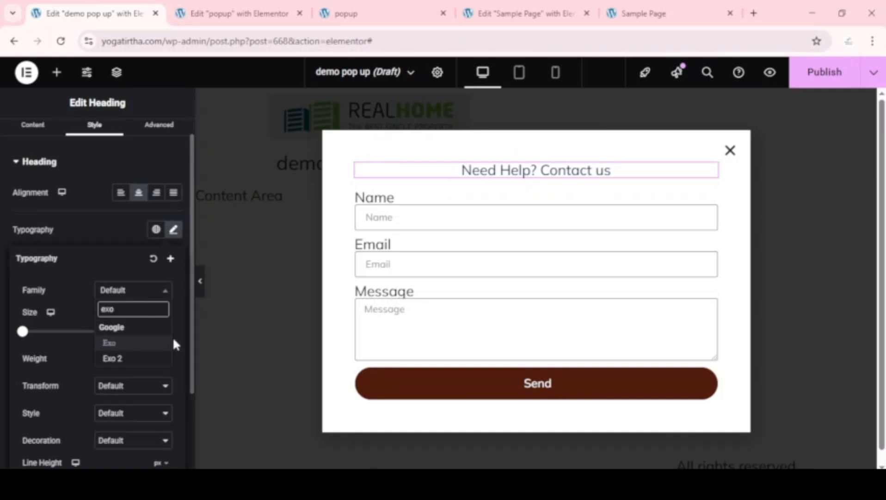
pyautogui.click(122, 343)
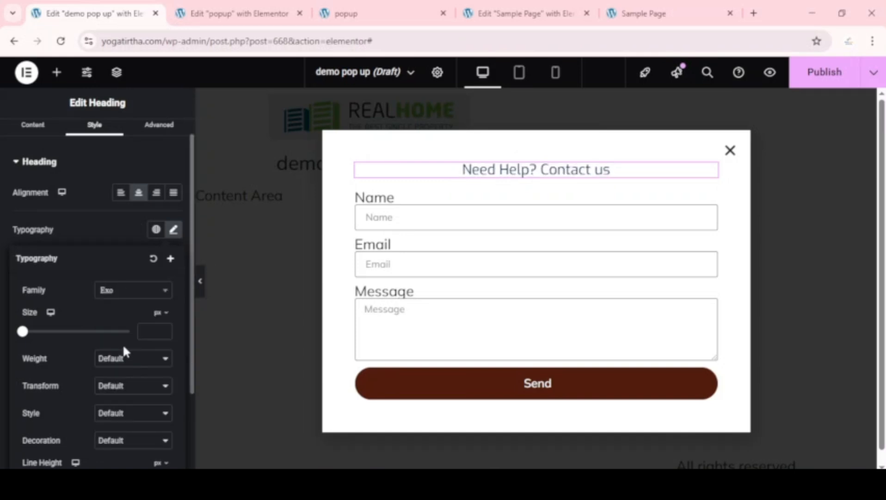
pyautogui.click(23, 331)
pyautogui.moveTo(24, 335); pyautogui.dragTo(38, 337)
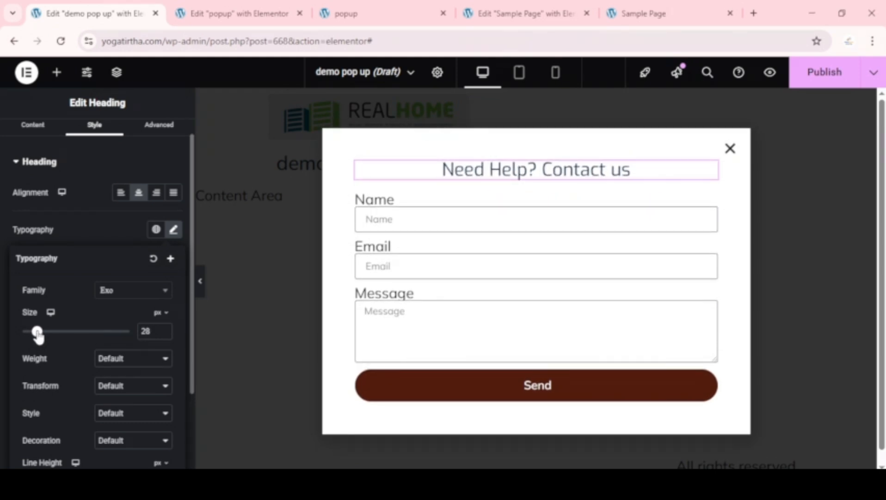
# - Give the popup heading a 700 (Bold) weight and an Uppercase text transform
pyautogui.click(125, 360)
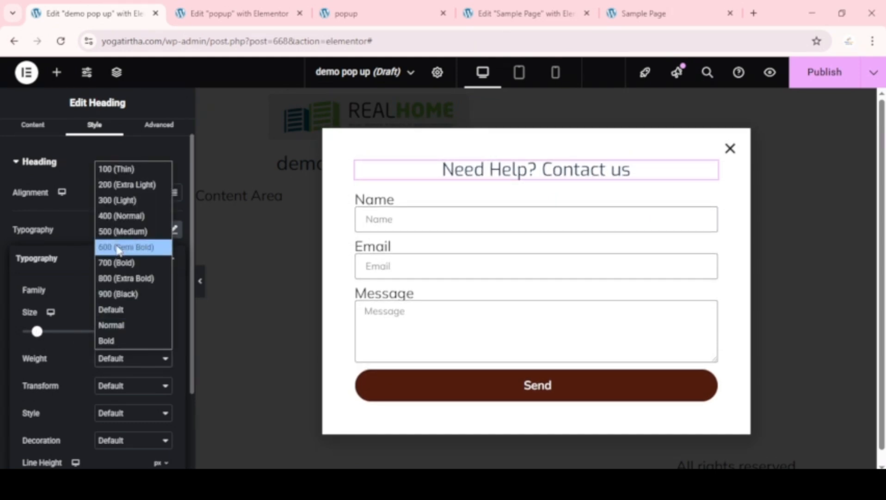
pyautogui.click(113, 267)
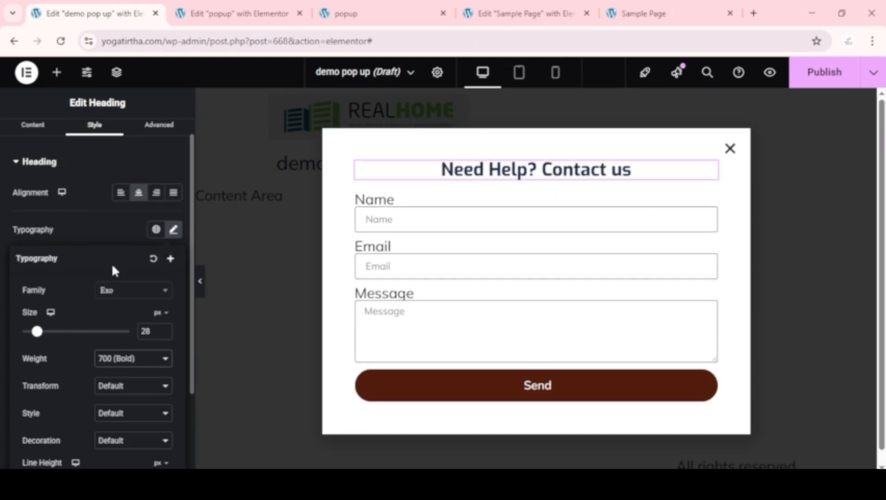
pyautogui.click(117, 387)
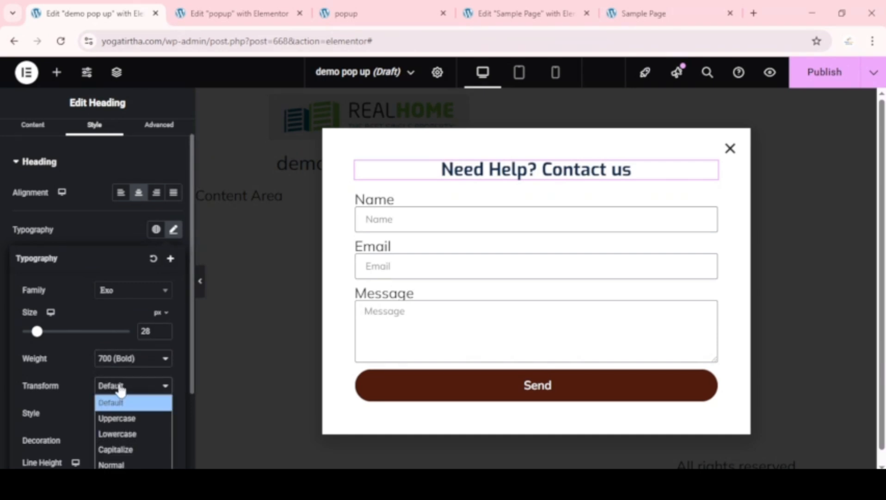
pyautogui.click(125, 418)
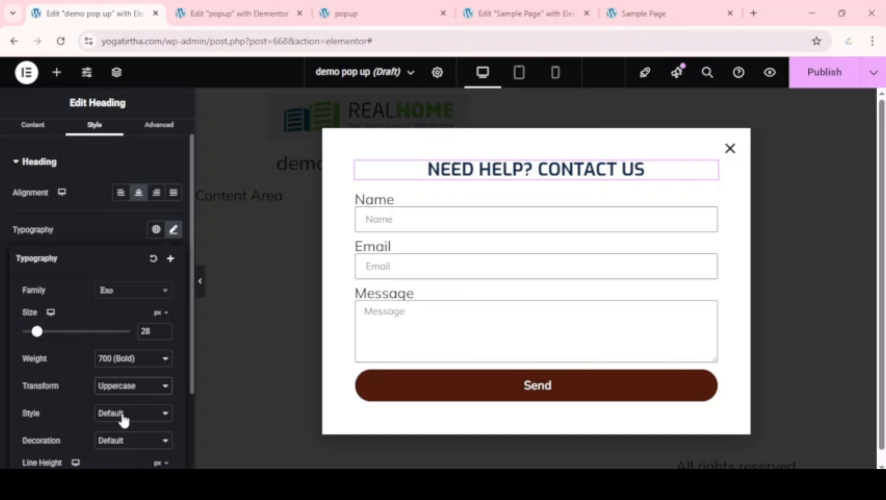
# - Increase the popup heading's letter spacing to 1.1 px
pyautogui.scroll(-2, 123, 419)
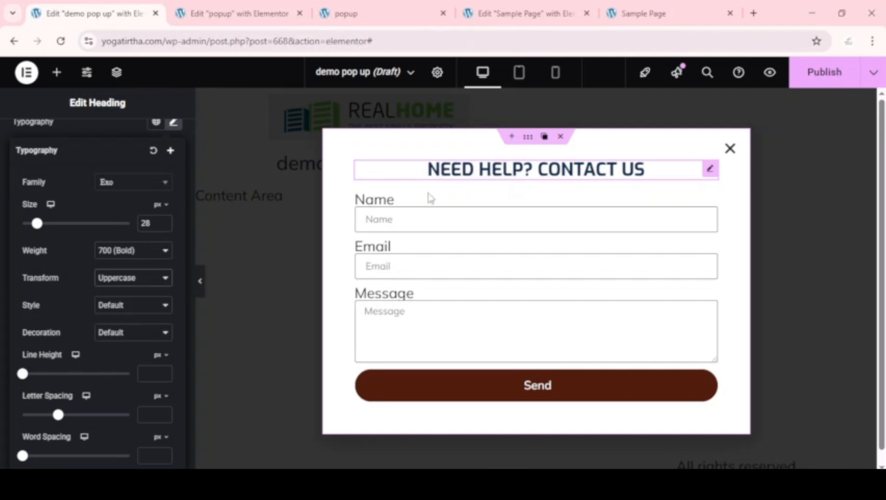
pyautogui.click(164, 411)
pyautogui.click(164, 411)
pyautogui.click(165, 411)
pyautogui.click(165, 412)
pyautogui.click(164, 411)
pyautogui.click(164, 411)
pyautogui.click(164, 411)
pyautogui.click(164, 411)
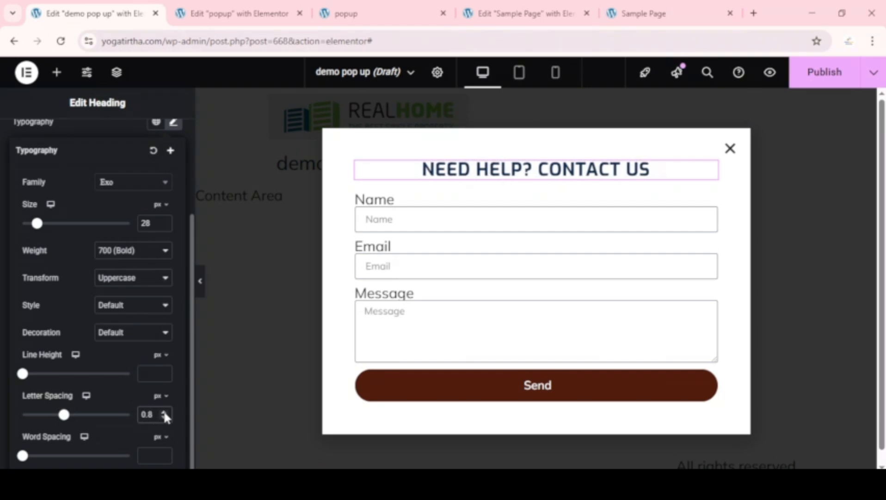
pyautogui.click(164, 411)
pyautogui.click(165, 411)
pyautogui.click(164, 411)
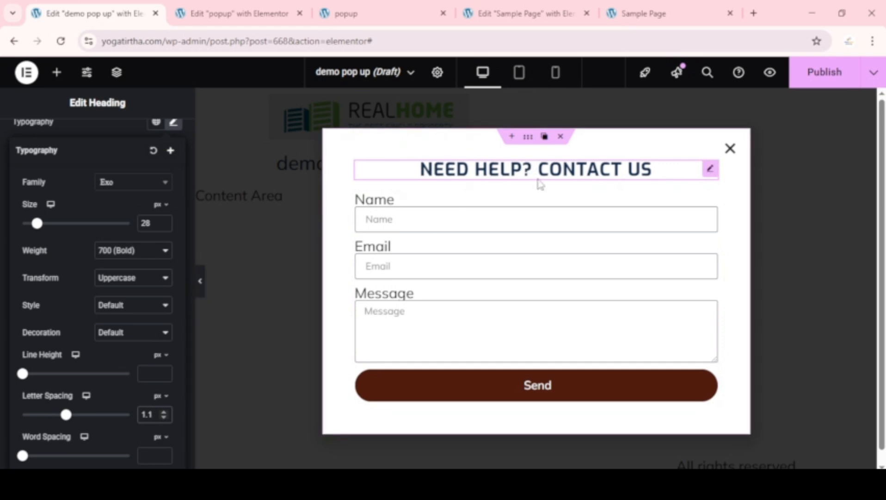
# - Place a Divider widget between the heading and the form, with 37% width and center alignment
pyautogui.click(56, 72)
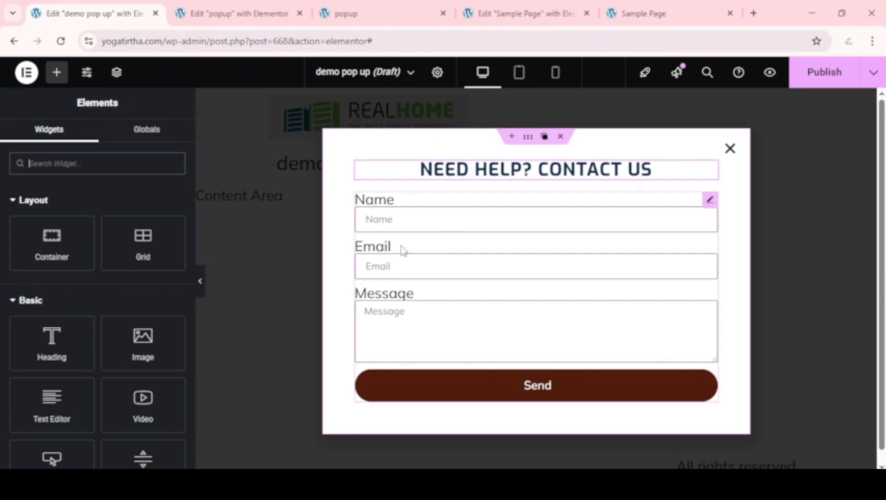
pyautogui.scroll(-3, 125, 226)
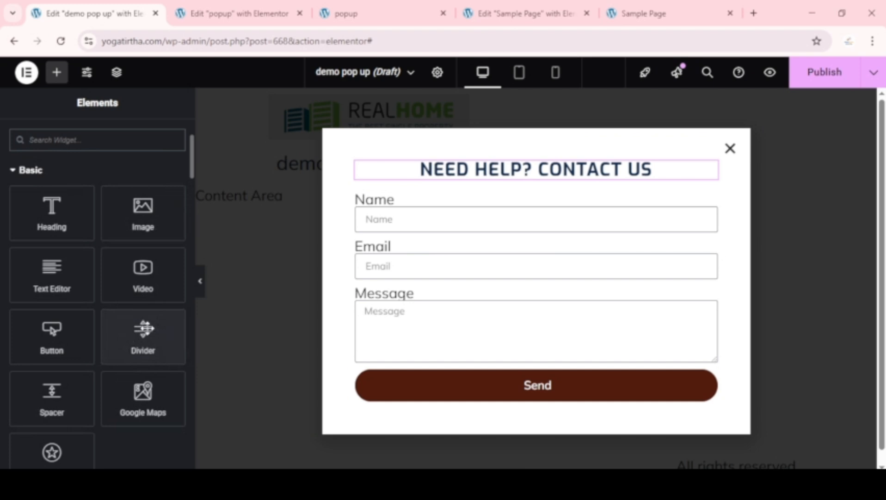
pyautogui.moveTo(144, 329); pyautogui.dragTo(554, 178)
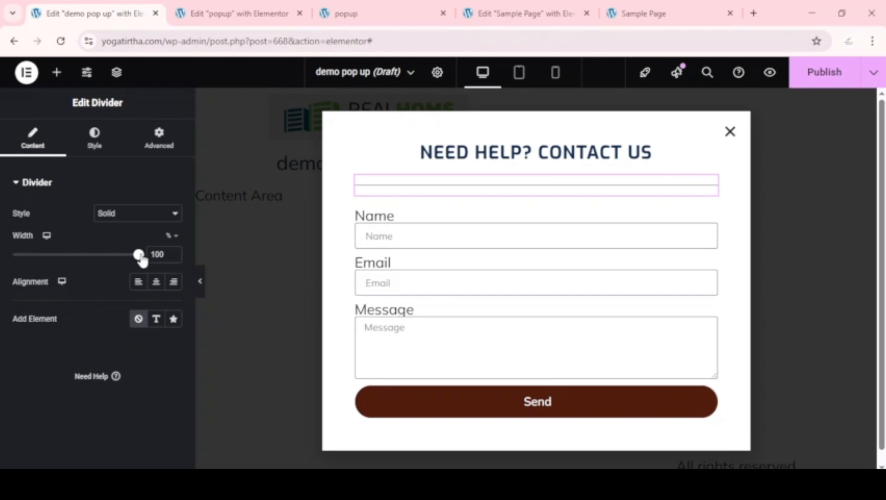
pyautogui.moveTo(142, 260); pyautogui.dragTo(64, 270)
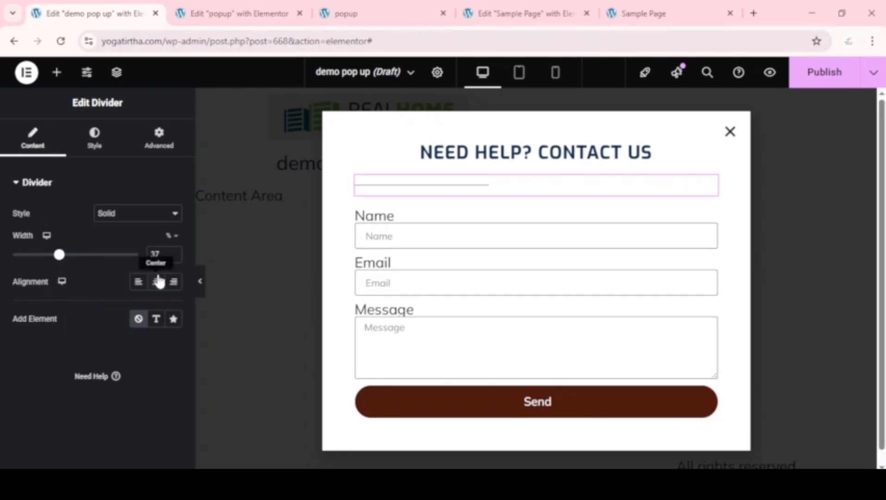
pyautogui.click(157, 283)
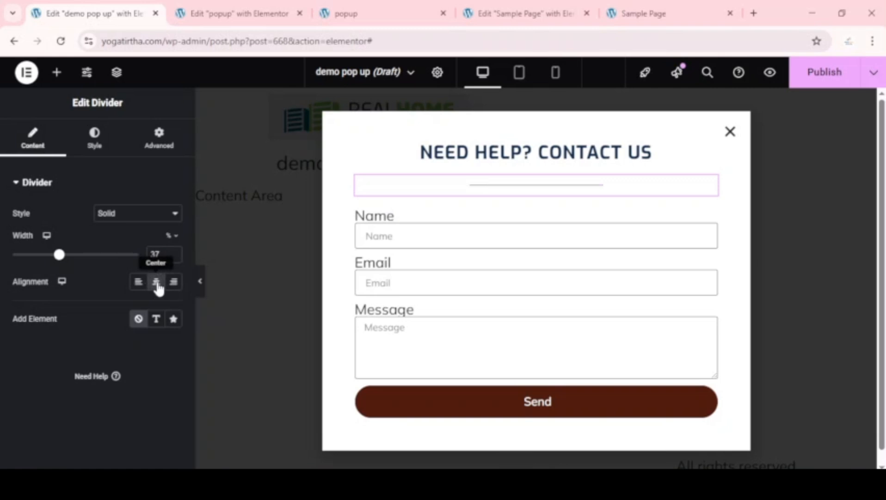
# - Add a text element to the divider and set its text to "Real Estae"
pyautogui.click(157, 323)
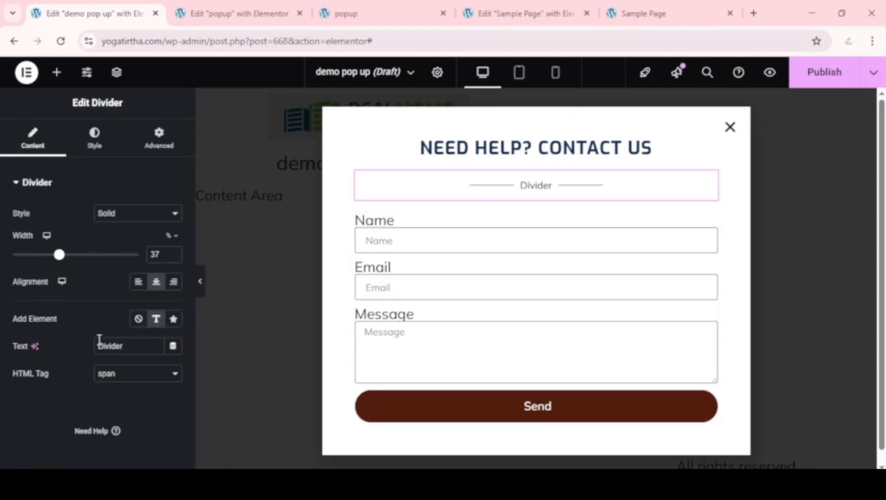
pyautogui.doubleClick(128, 345)
pyautogui.write('Real Estae')
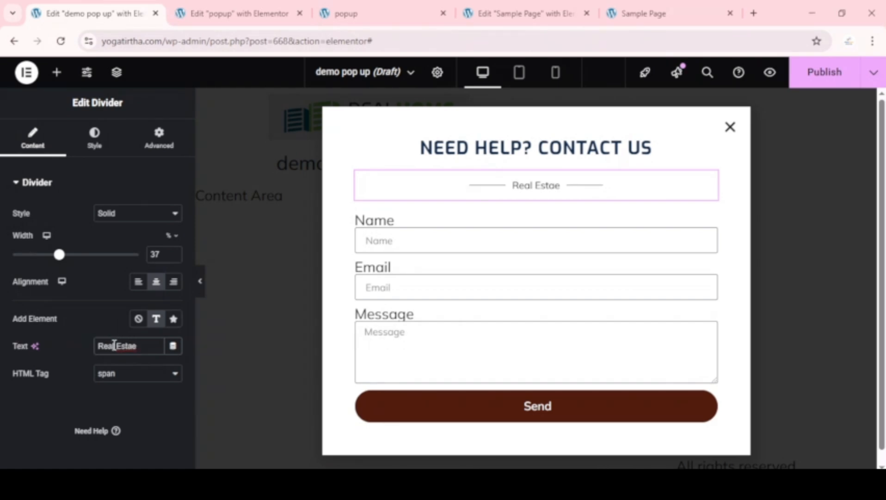
# - Change the divider's added element from text to an icon and insert the outlined speech-bubble Comment icon from the icon library
pyautogui.write('t')
pyautogui.click(174, 319)
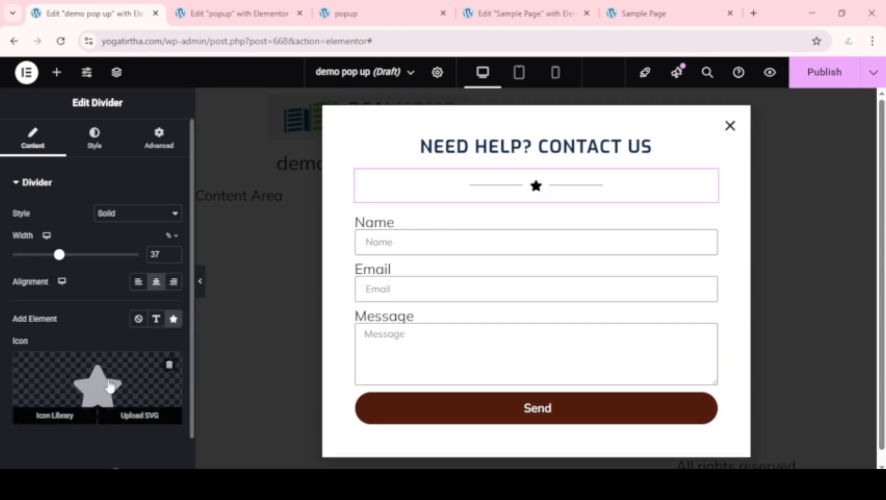
pyautogui.click(137, 368)
pyautogui.scroll(-10, 595, 332)
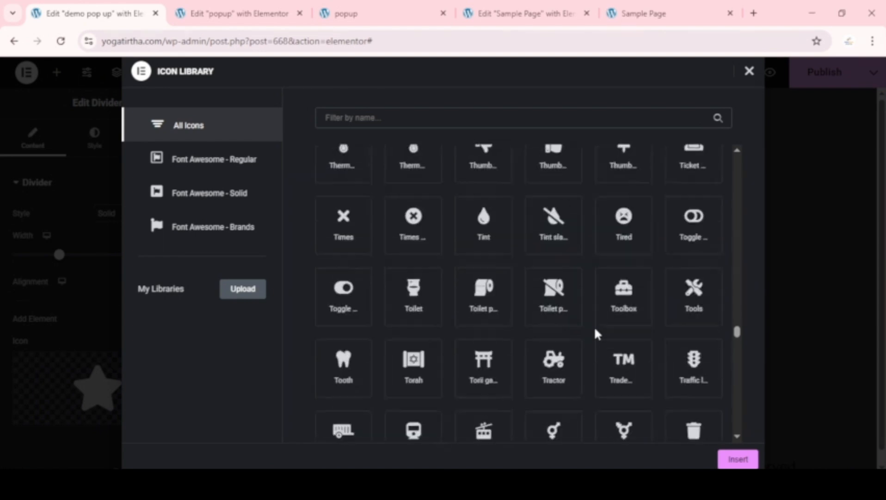
pyautogui.scroll(-5, 500, 314)
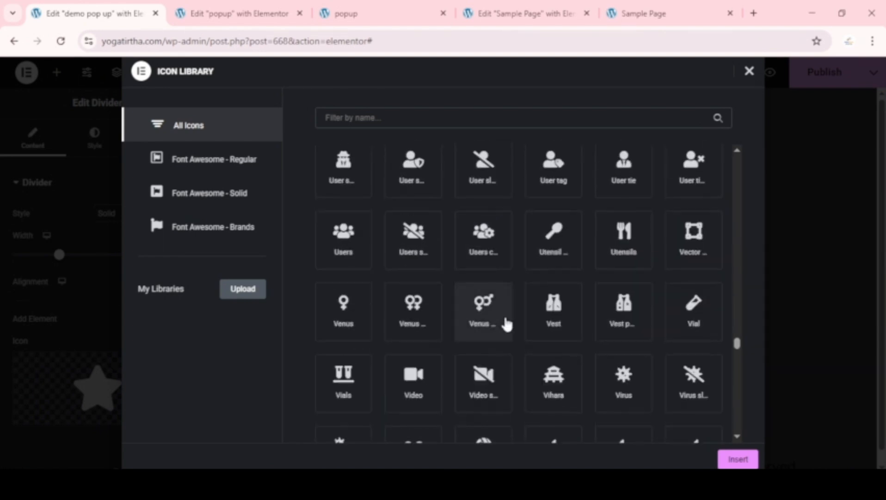
pyautogui.scroll(-8, 620, 303)
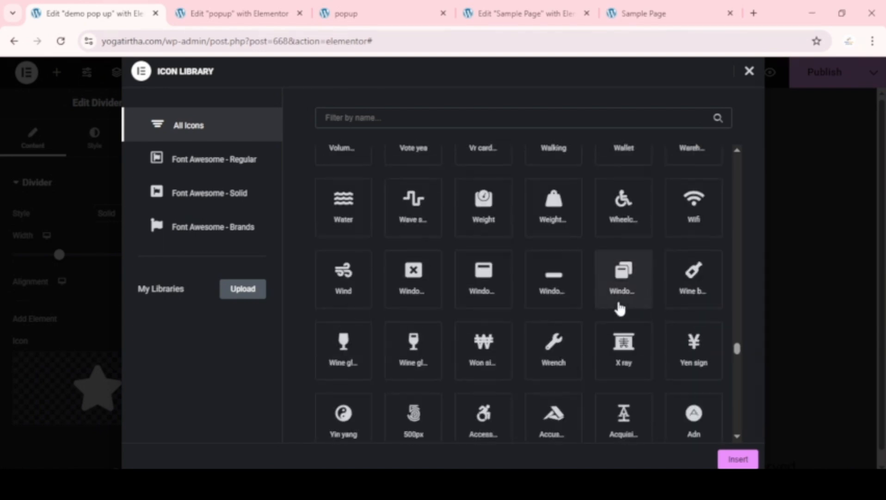
pyautogui.scroll(-5, 620, 309)
pyautogui.click(694, 167)
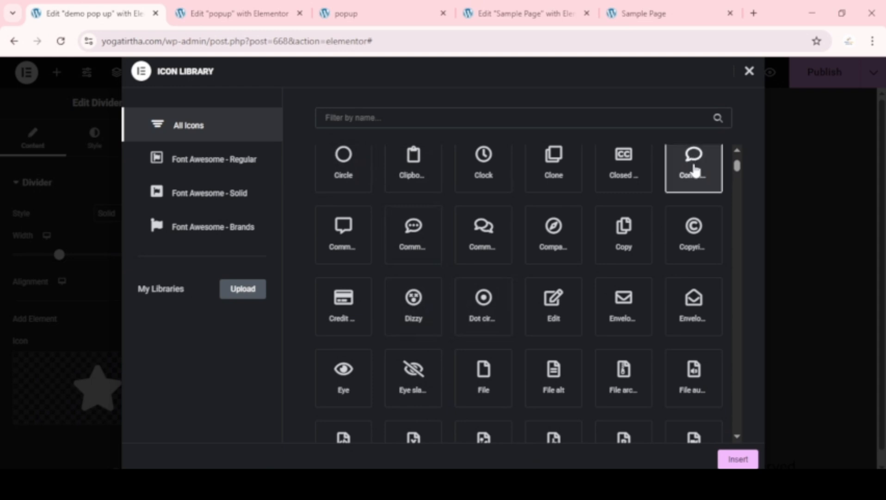
pyautogui.click(737, 458)
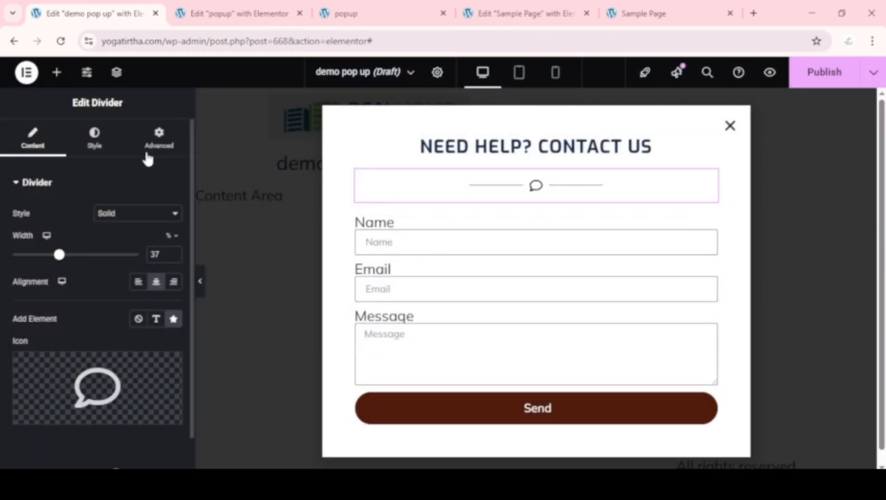
# - Style the divider line with the green color #23A300, a 2 px gap and a 2.5 px weight
pyautogui.click(94, 138)
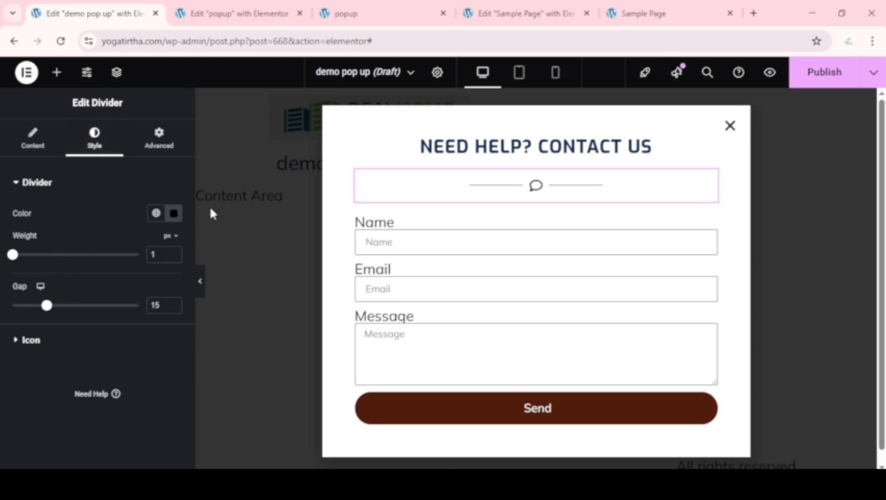
pyautogui.click(173, 214)
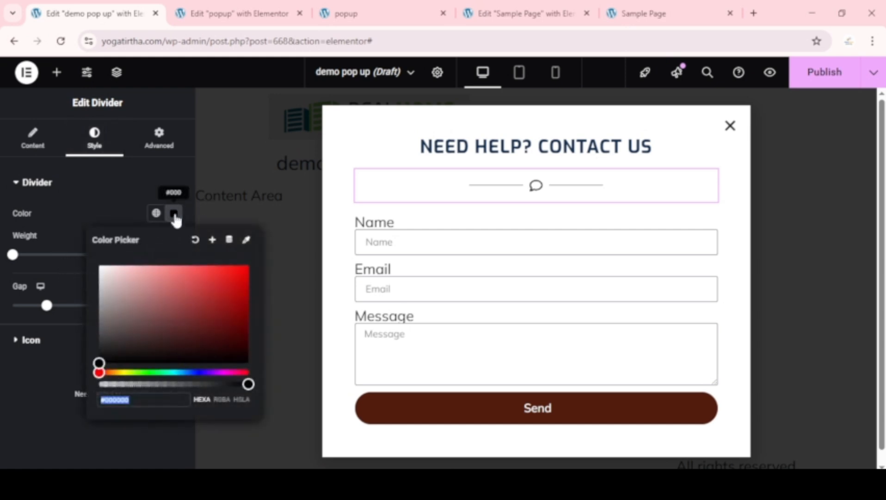
pyautogui.click(143, 372)
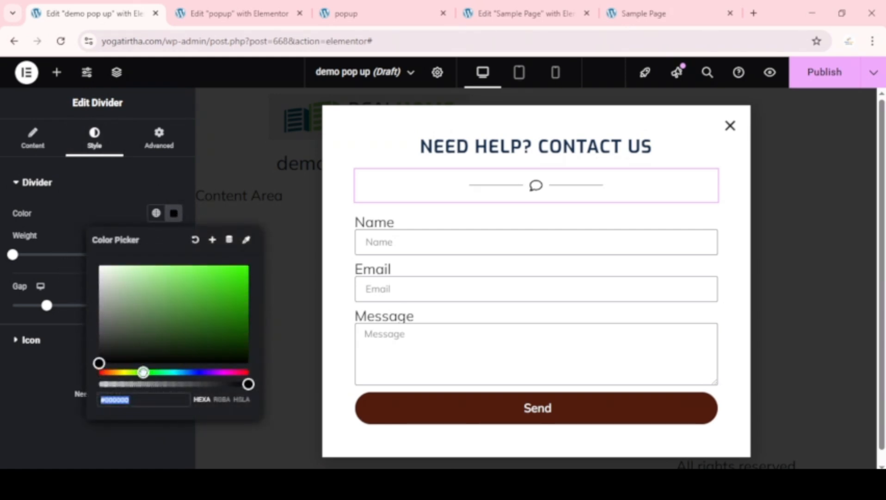
pyautogui.moveTo(166, 340); pyautogui.dragTo(250, 300)
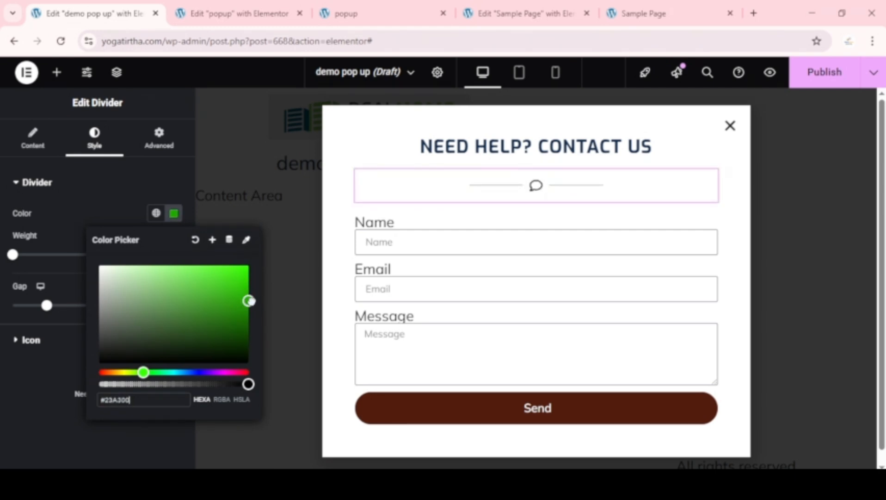
pyautogui.click(33, 344)
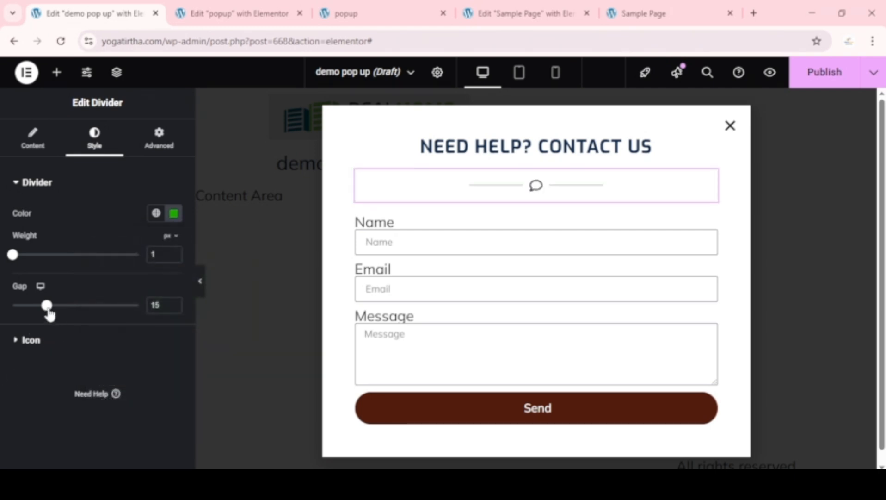
pyautogui.moveTo(47, 306); pyautogui.dragTo(13, 309)
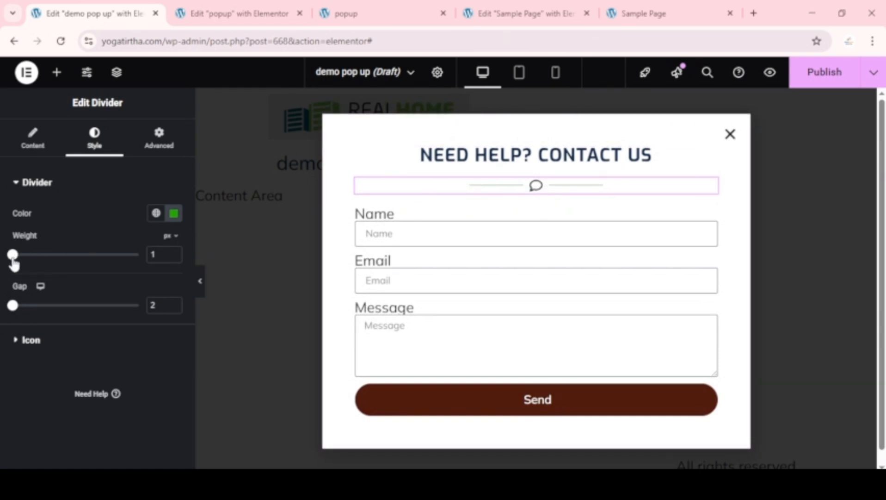
pyautogui.moveTo(13, 254); pyautogui.dragTo(33, 254)
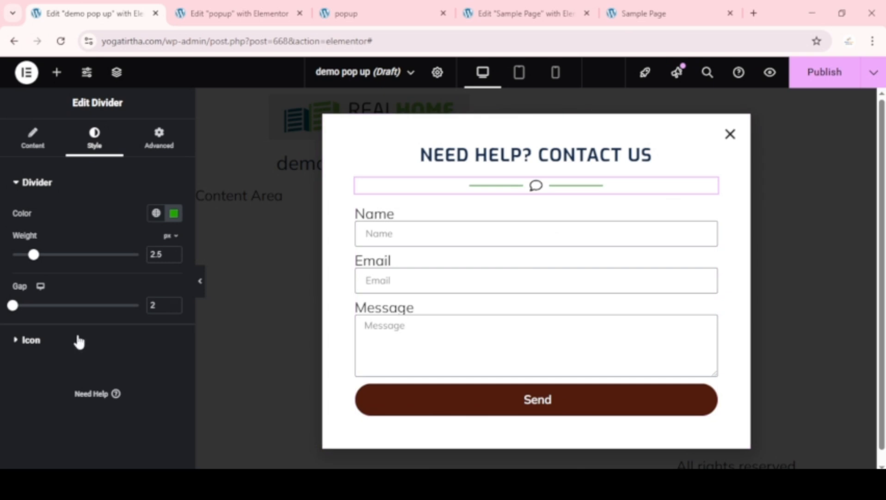
# - Set the divider icon's size to 18 px and its primary color to the dark blue #015397
pyautogui.click(29, 341)
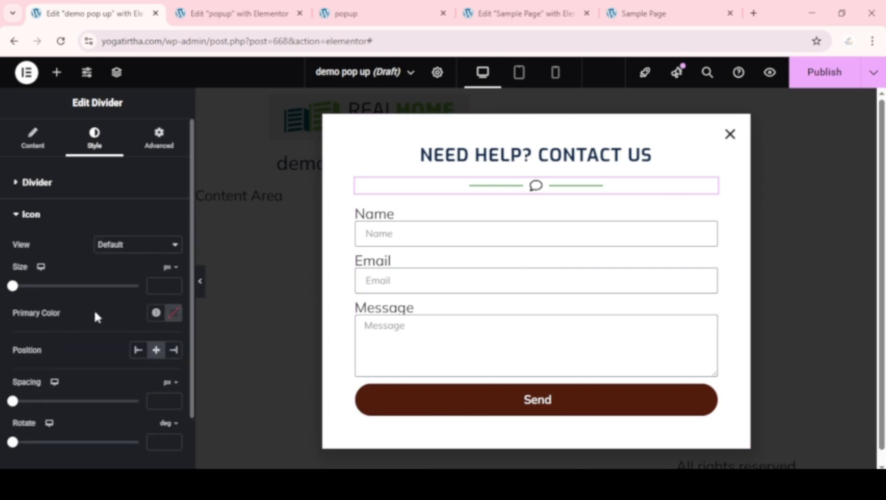
pyautogui.moveTo(12, 291); pyautogui.dragTo(37, 291)
pyautogui.click(173, 288)
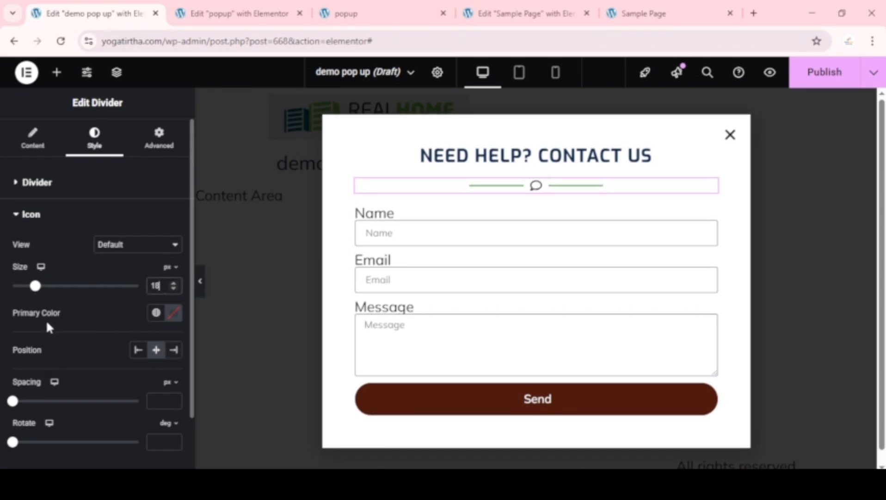
pyautogui.click(174, 313)
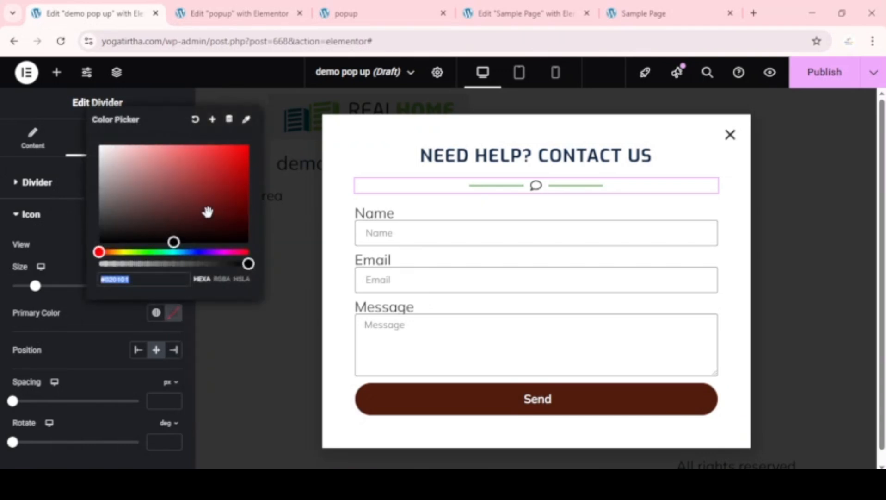
pyautogui.click(248, 145)
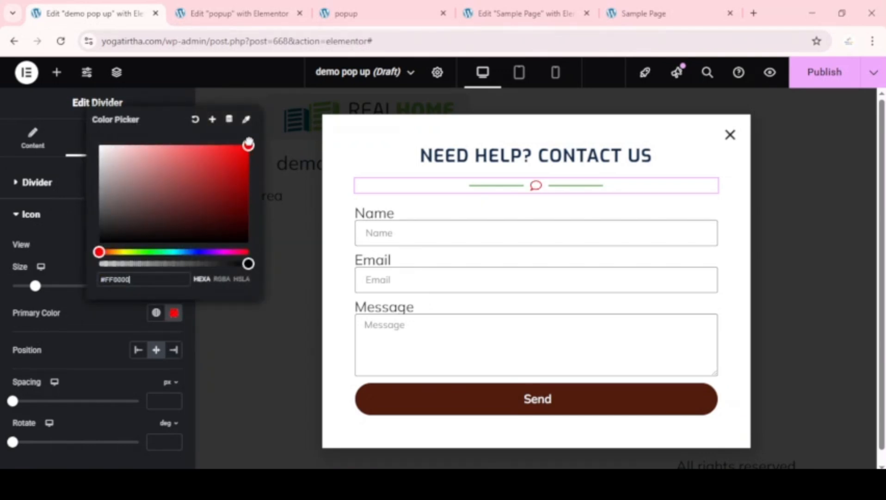
pyautogui.moveTo(187, 252); pyautogui.dragTo(184, 252)
pyautogui.moveTo(248, 145); pyautogui.dragTo(247, 185)
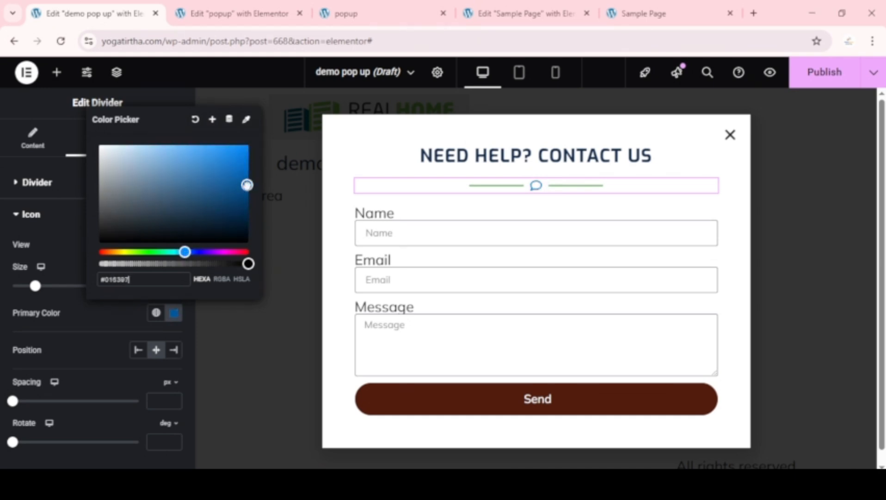
pyautogui.click(99, 325)
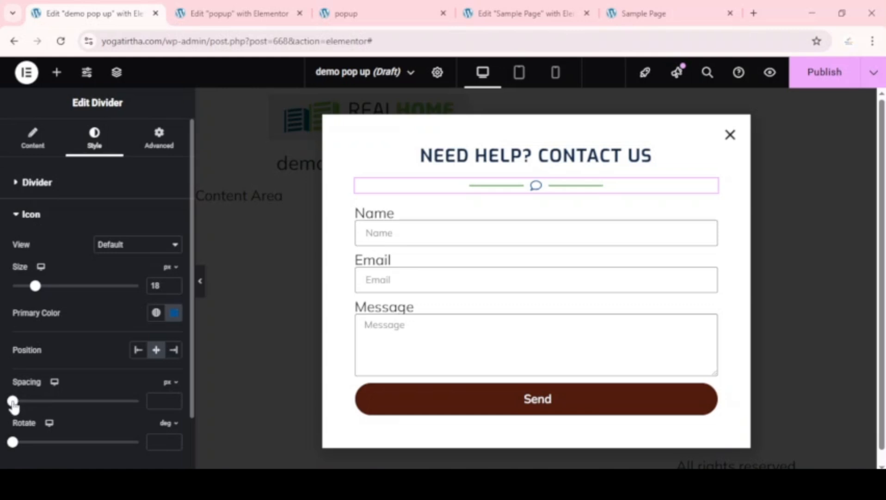
# - Set the divider icon's spacing to 24 px and rotate the icon by 128 degrees
pyautogui.moveTo(13, 401); pyautogui.dragTo(51, 401)
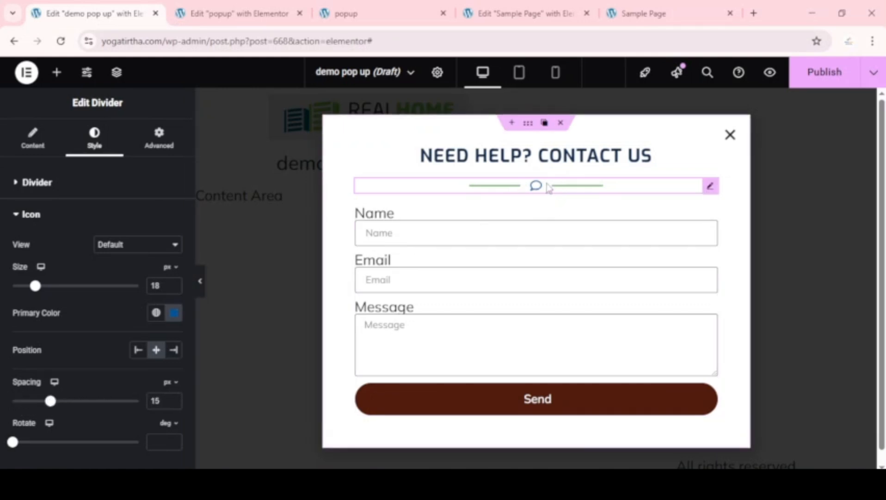
pyautogui.moveTo(50, 401); pyautogui.dragTo(73, 401)
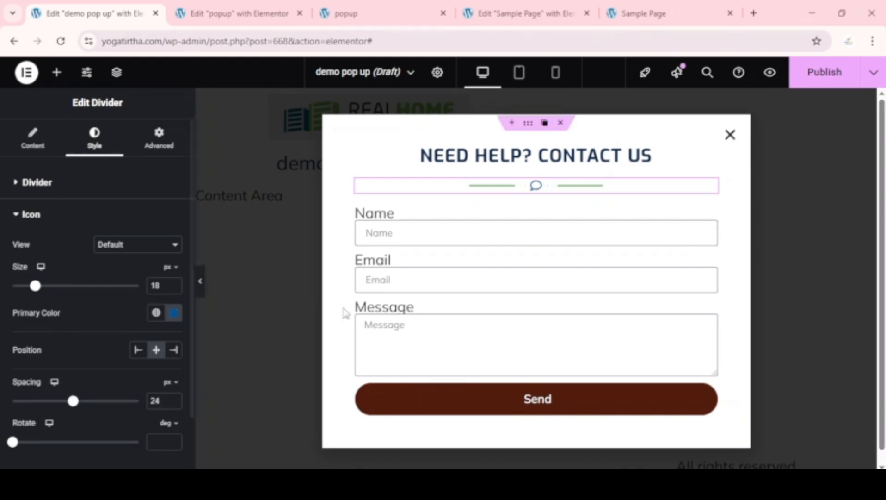
pyautogui.scroll(-2, 64, 371)
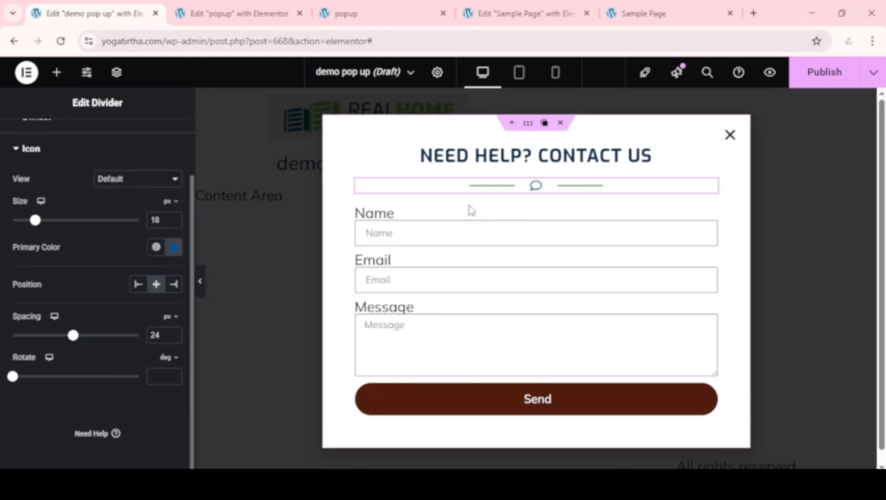
pyautogui.moveTo(12, 376); pyautogui.dragTo(2, 400)
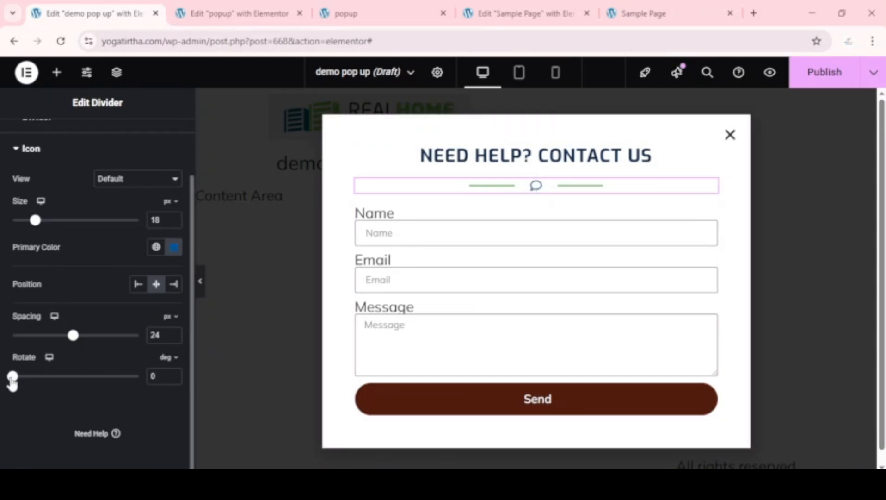
pyautogui.moveTo(12, 381); pyautogui.dragTo(66, 379)
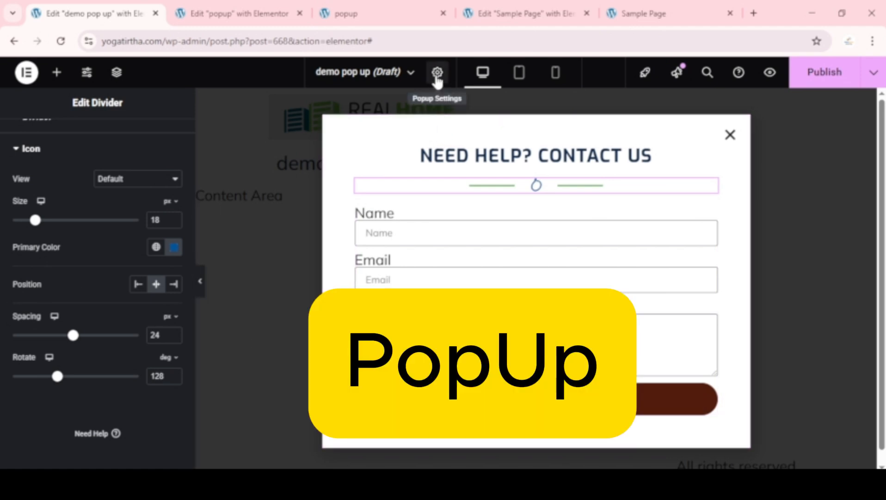
# - Give the popup a Solid border with a width of 2 px on all sides in the popup settings
pyautogui.click(437, 74)
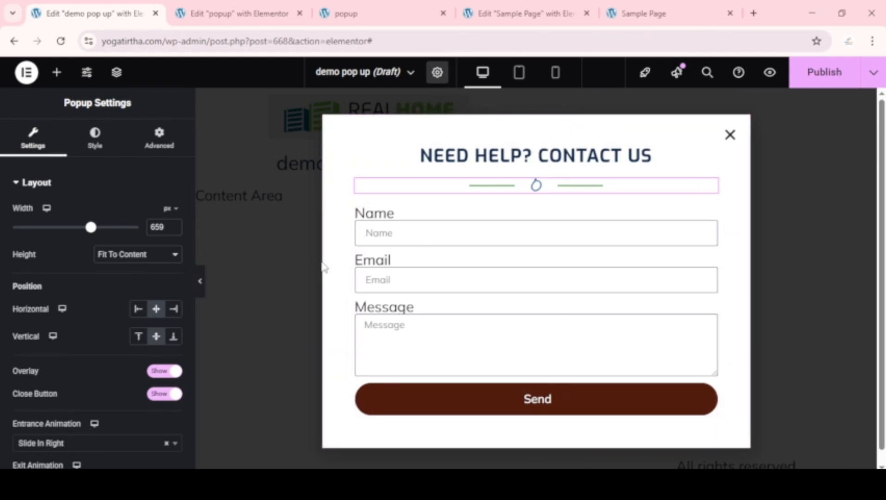
pyautogui.scroll(-3, 107, 271)
pyautogui.scroll(4, 107, 271)
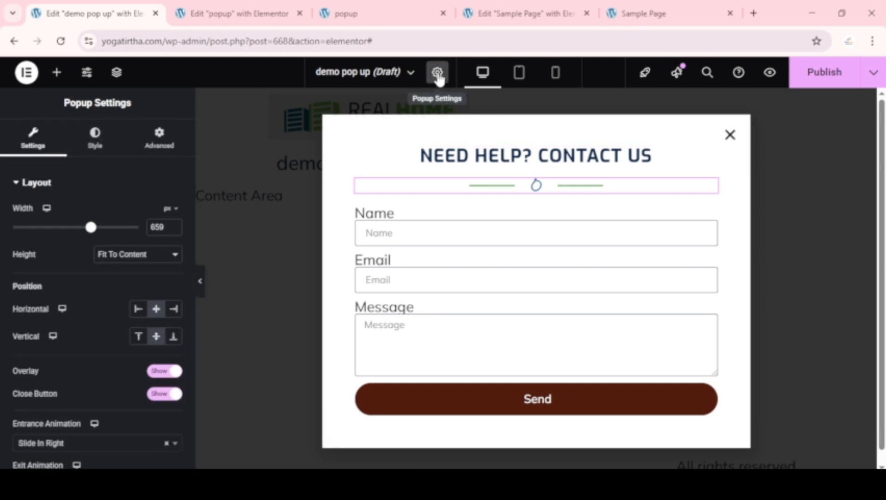
pyautogui.click(94, 138)
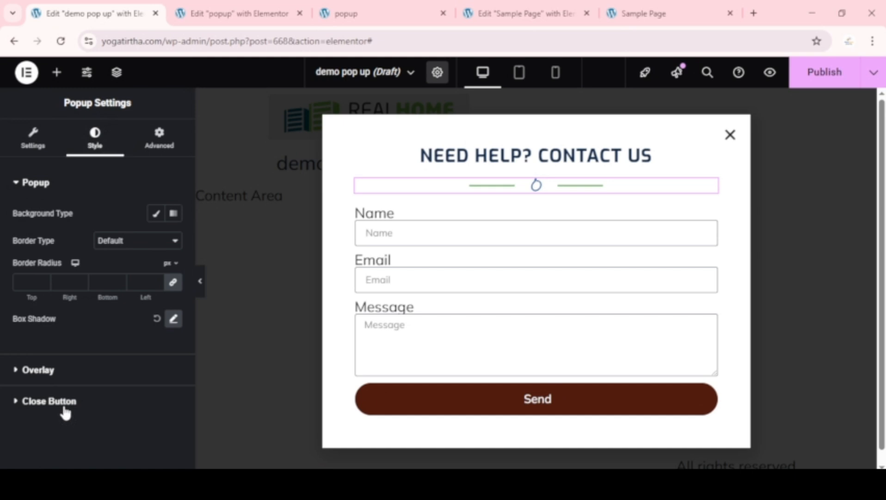
pyautogui.click(132, 245)
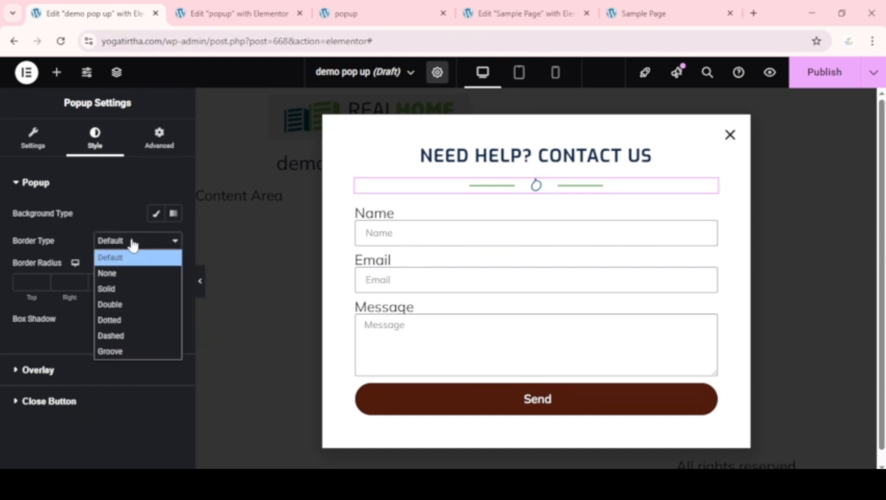
pyautogui.click(133, 291)
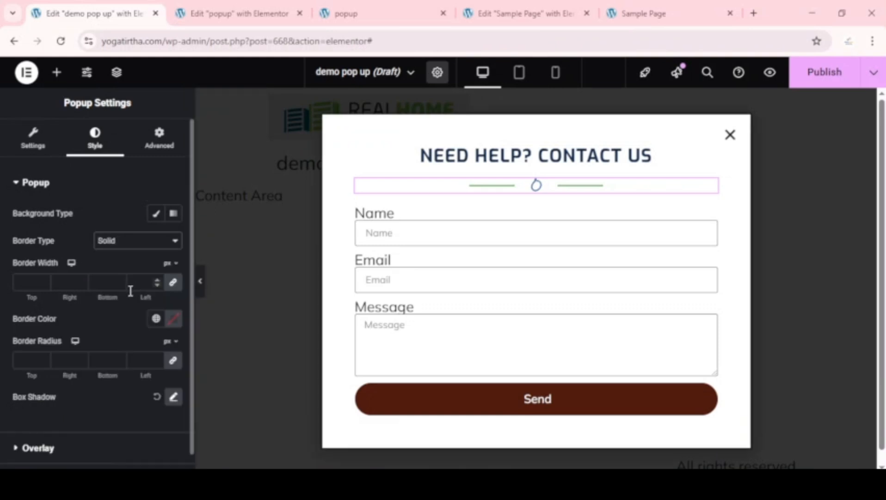
pyautogui.click(158, 279)
pyautogui.click(158, 279)
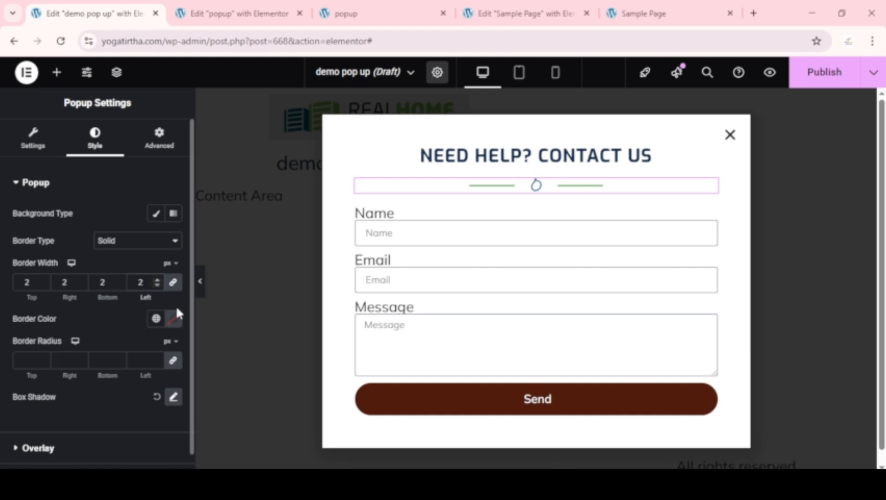
# - Set the popup's border color to the dark green #008A11
pyautogui.click(174, 318)
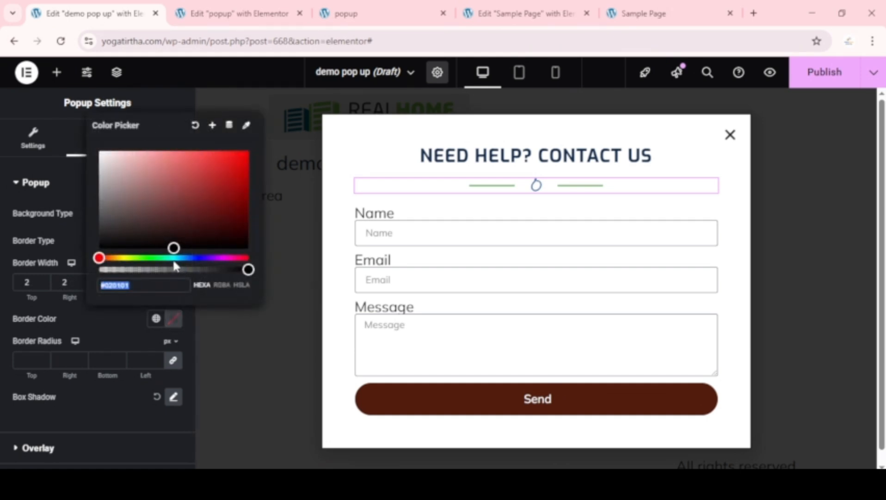
pyautogui.moveTo(166, 258); pyautogui.dragTo(141, 258)
pyautogui.click(194, 257)
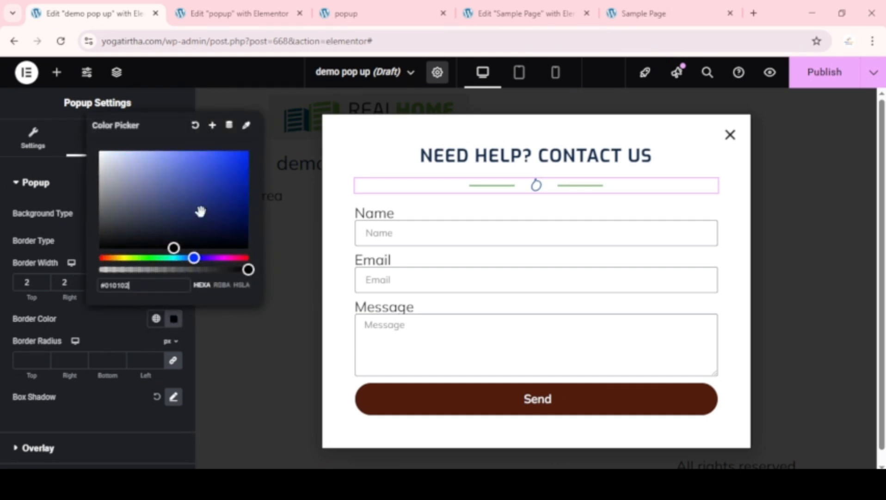
pyautogui.moveTo(201, 211); pyautogui.dragTo(264, 176)
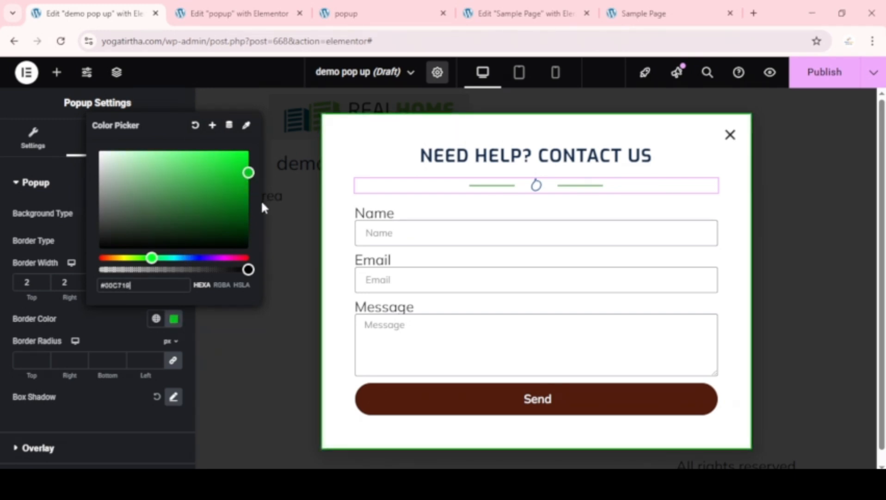
pyautogui.click(110, 328)
pyautogui.click(173, 318)
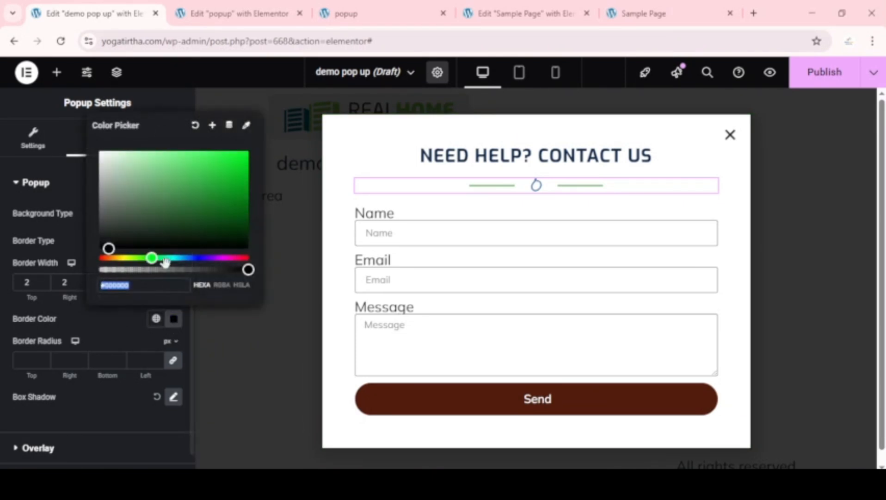
pyautogui.moveTo(246, 185)
pyautogui.mouseDown()
pyautogui.moveTo(249, 176)
pyautogui.moveTo(249, 195)
pyautogui.moveTo(254, 150)
pyautogui.moveTo(257, 198)
pyautogui.mouseUp()
pyautogui.click(127, 331)
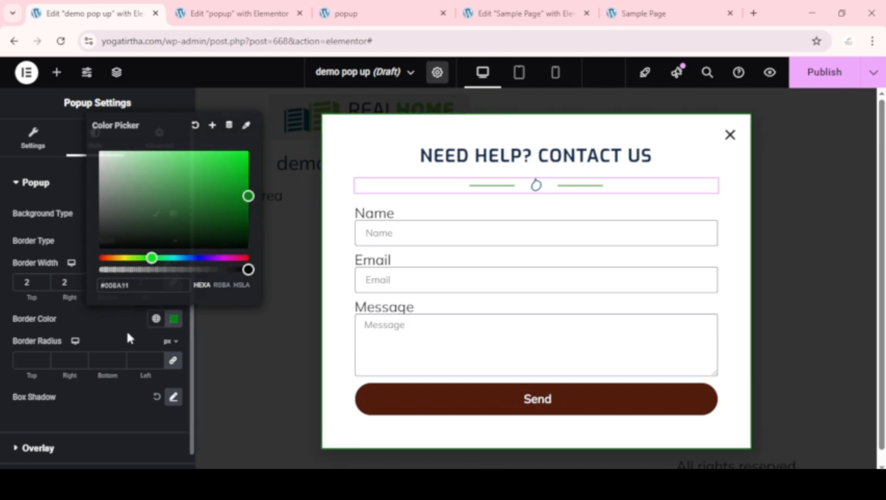
# - Change the popup's border type to Double and increase its border width to 23 px on all sides
pyautogui.click(151, 240)
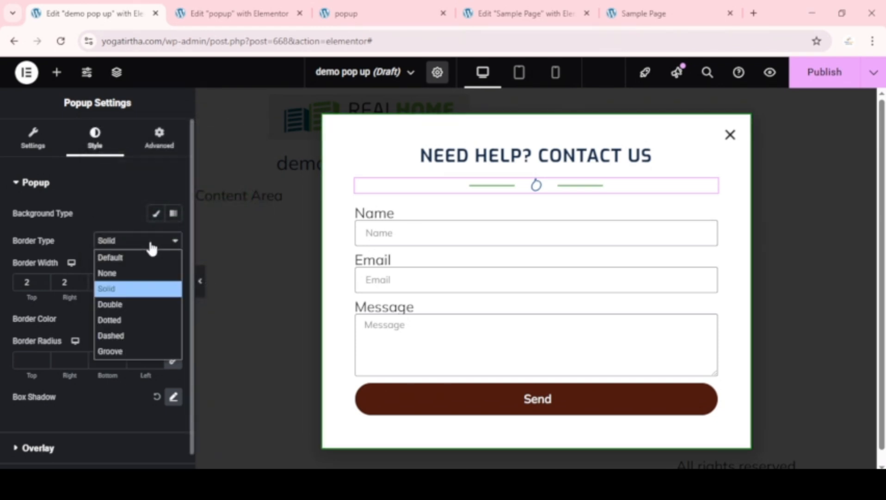
pyautogui.click(127, 303)
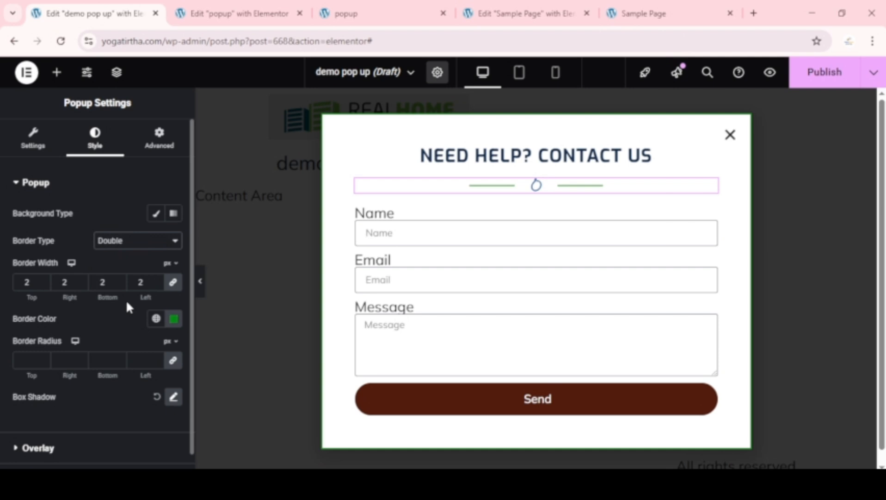
pyautogui.click(158, 280)
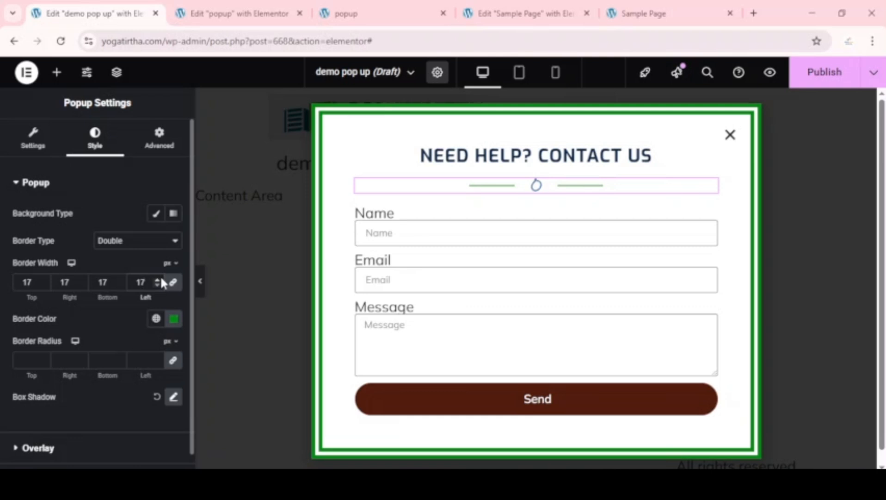
pyautogui.click(157, 280)
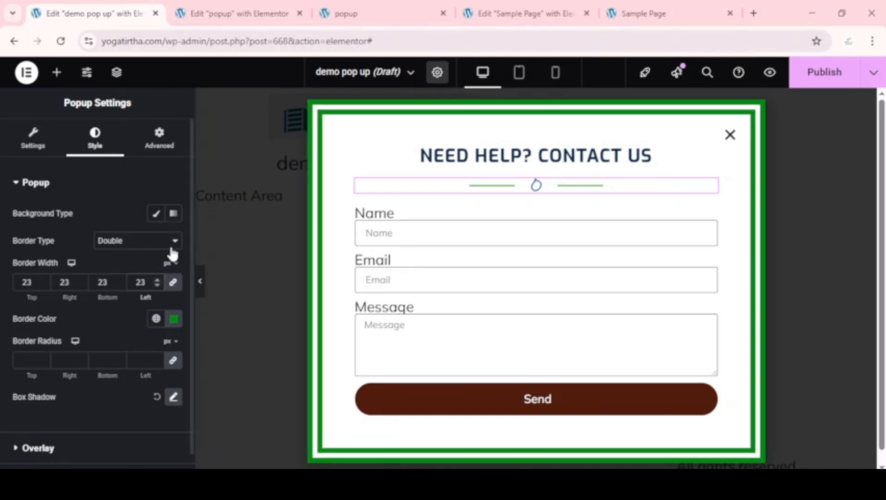
# - Try the Dotted and Dashed border types on the popup
pyautogui.click(142, 241)
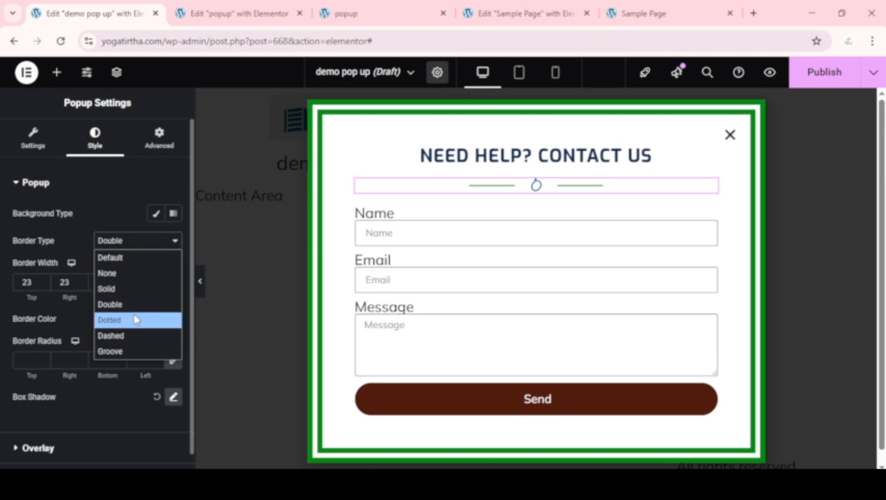
pyautogui.click(134, 319)
pyautogui.click(152, 242)
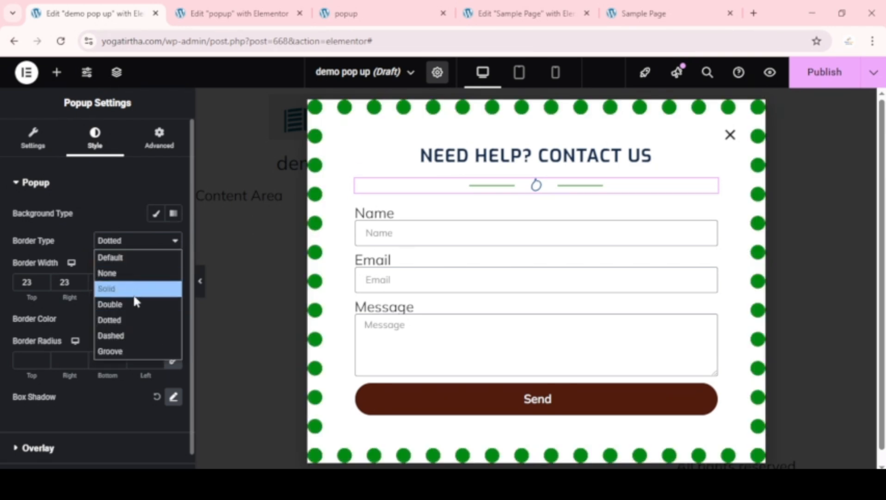
pyautogui.click(128, 334)
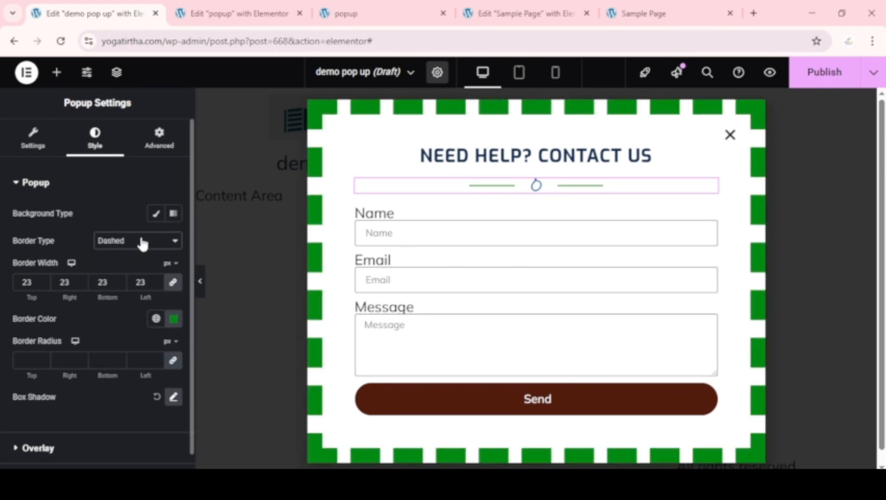
# - Set the popup's border type to Groove and increase its border width to 47 px on all sides
pyautogui.click(142, 243)
pyautogui.click(131, 351)
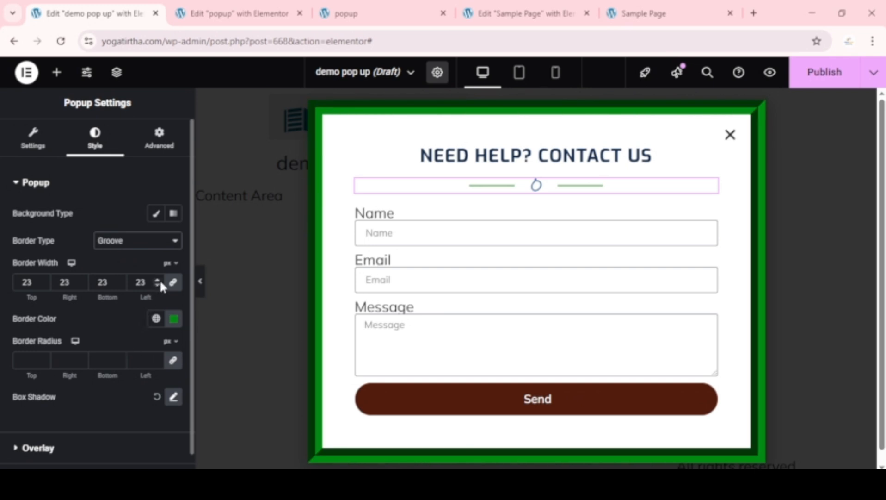
pyautogui.moveTo(158, 279); pyautogui.dragTo(158, 280)
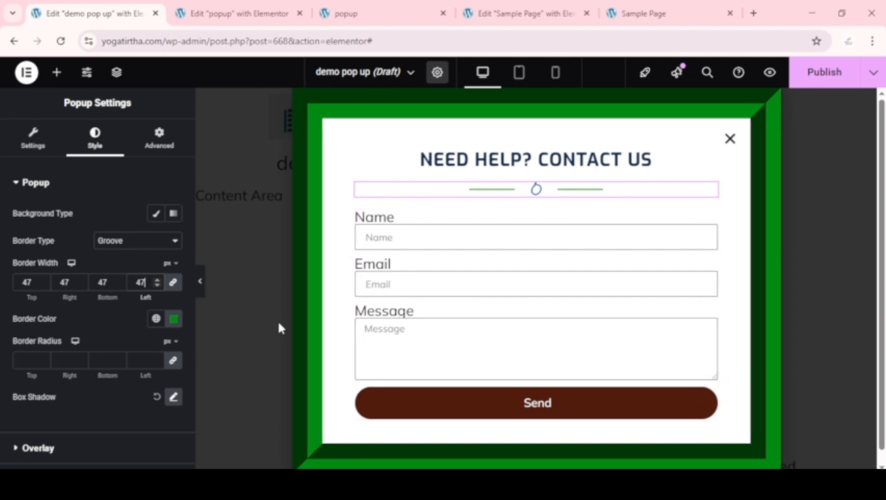
pyautogui.scroll(-2, 527, 294)
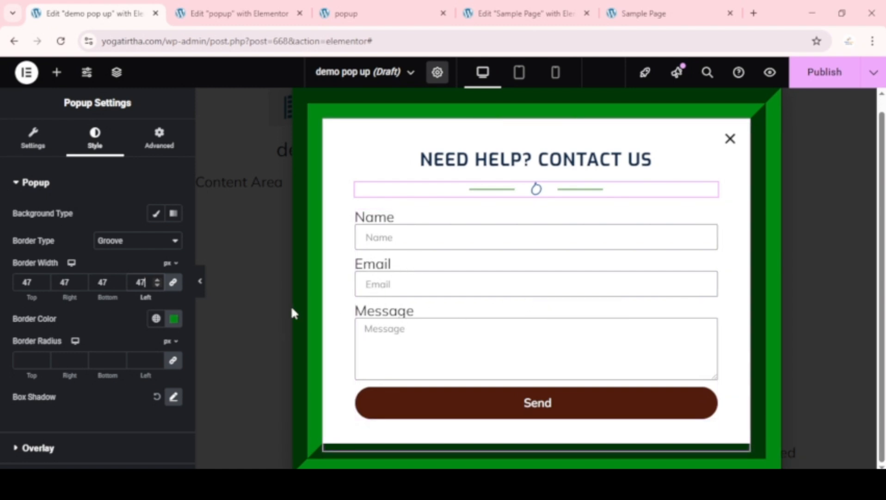
# - Switch the popup's border type back to Solid
pyautogui.click(143, 240)
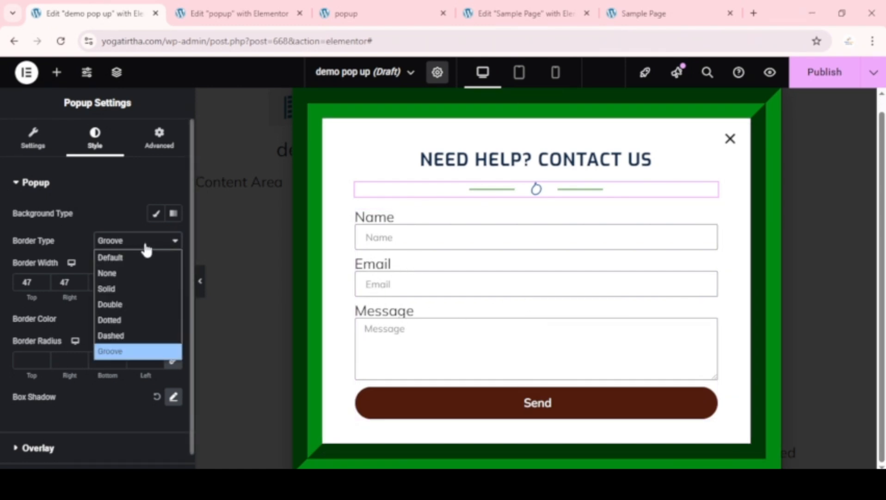
pyautogui.click(132, 291)
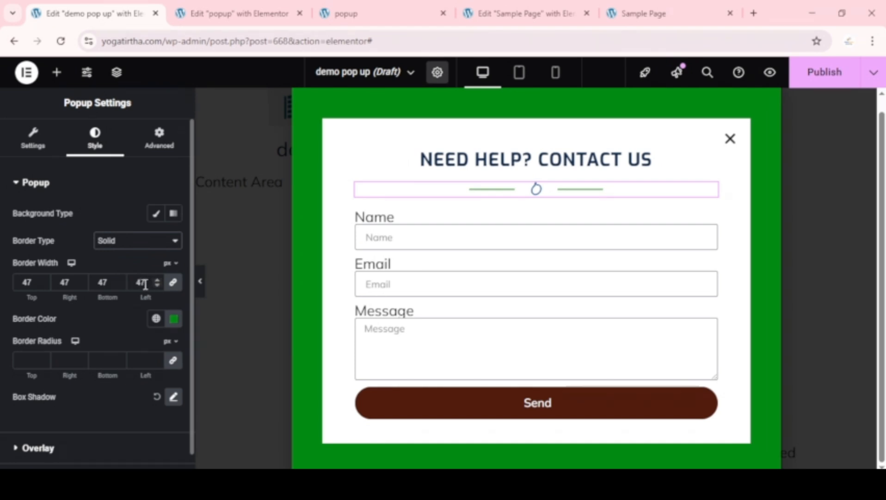
# - Set the popup's border width to 5 px on all sides and change the border colour to light green
pyautogui.doubleClick(144, 282)
pyautogui.write('5')
pyautogui.click(173, 318)
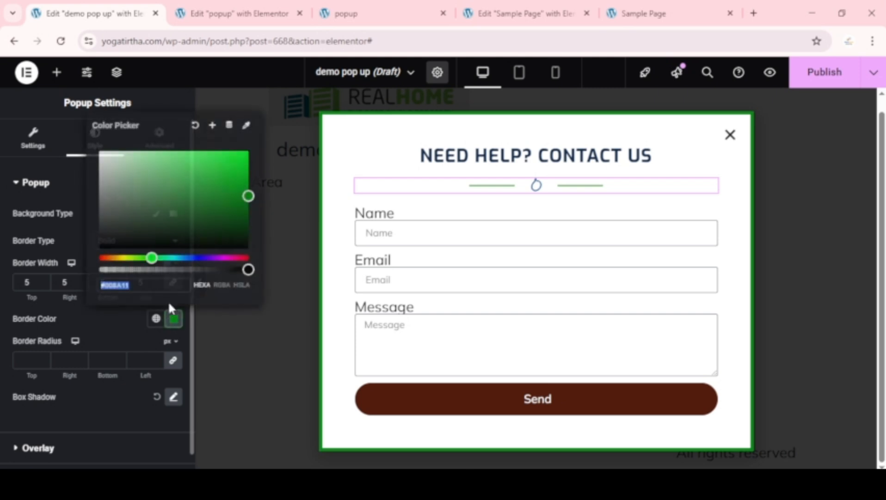
pyautogui.click(148, 150)
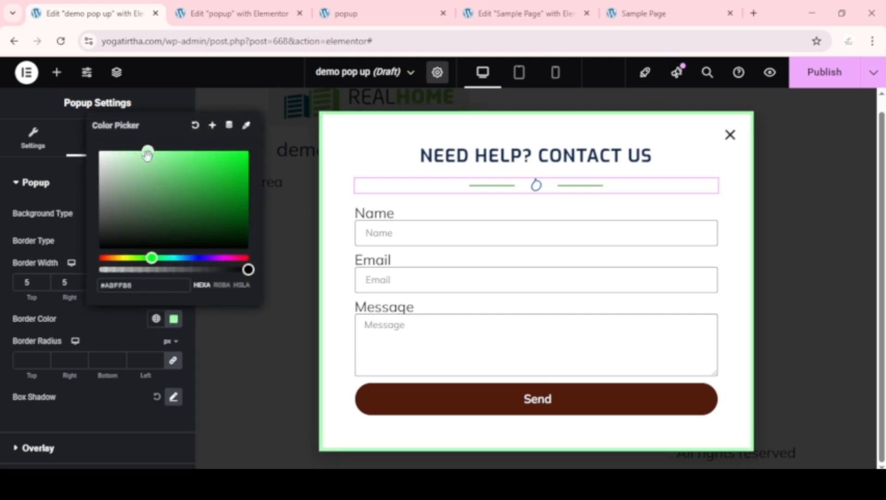
pyautogui.click(115, 320)
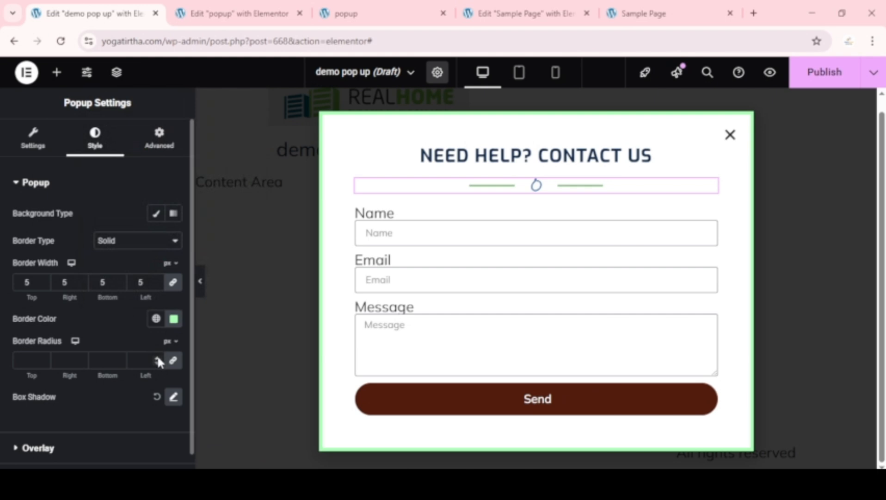
# - Set the popup's border radius to 5 px on all sides and reset its box shadow to the default
pyautogui.click(140, 360)
pyautogui.write('5')
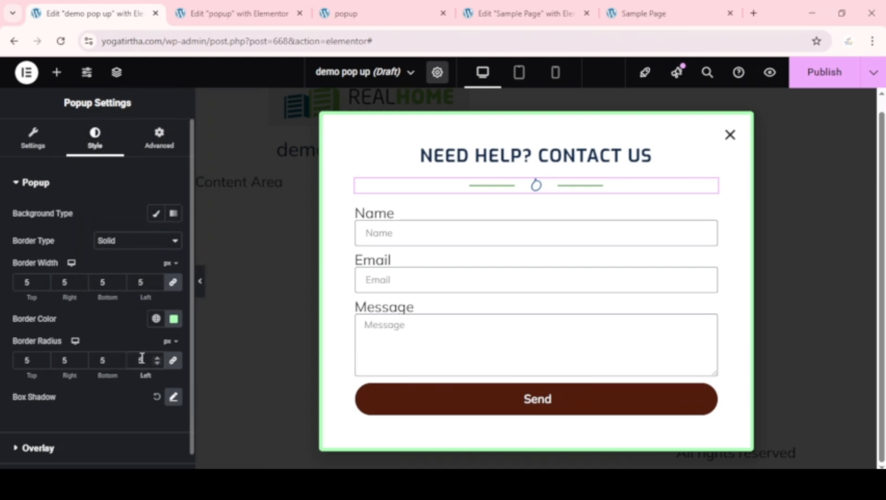
pyautogui.scroll(-1, 125, 356)
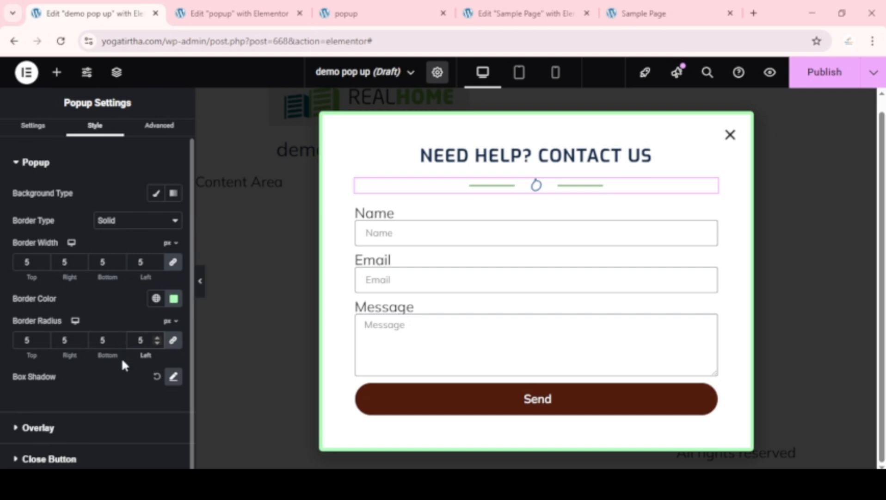
pyautogui.click(157, 376)
pyautogui.click(173, 377)
pyautogui.scroll(-2, 170, 351)
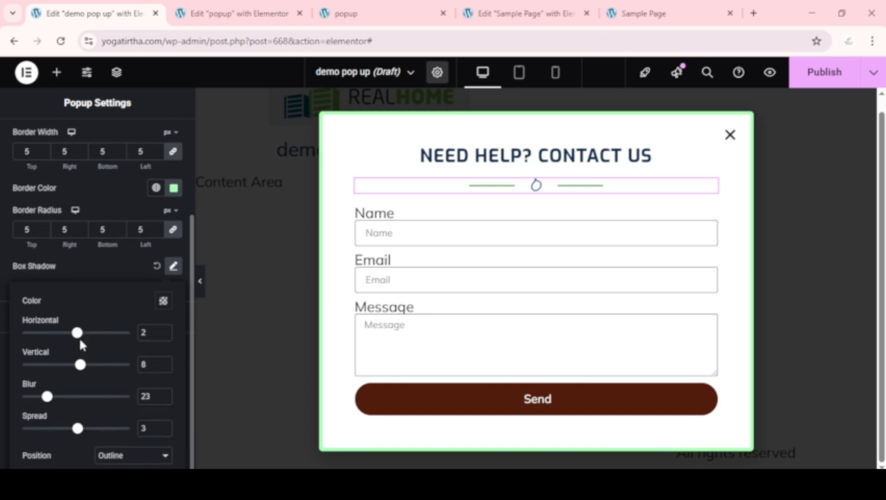
pyautogui.click(156, 266)
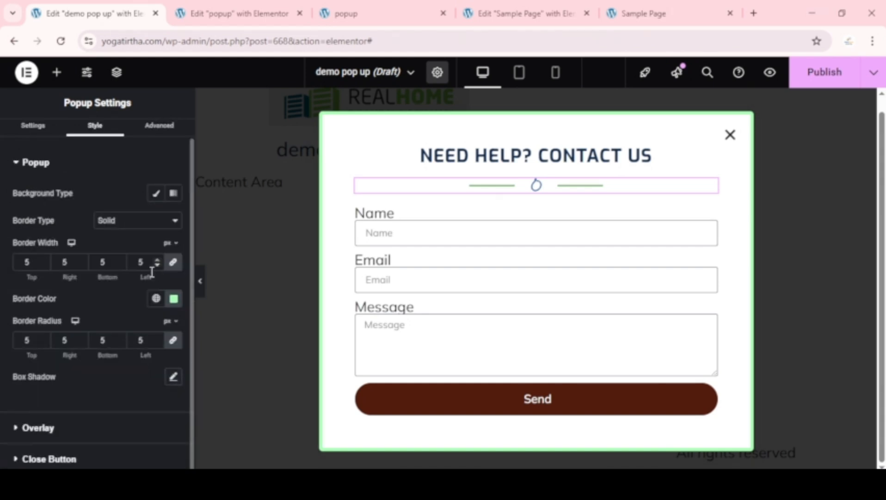
# - Check the popup's overlay style options and open the close button's style options
pyautogui.click(52, 426)
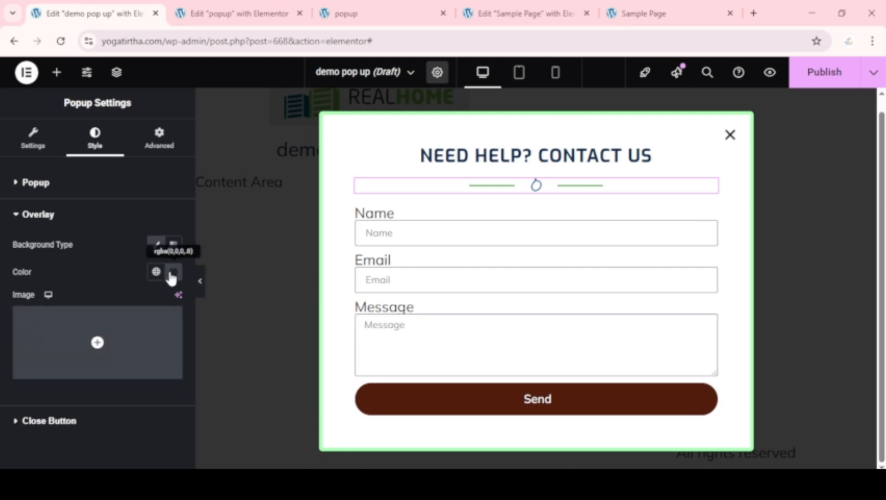
pyautogui.click(58, 421)
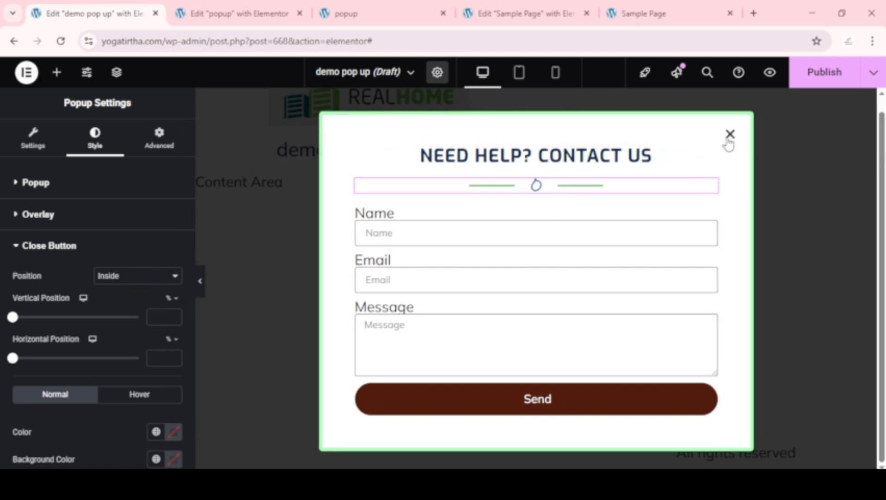
pyautogui.scroll(-1, 70, 305)
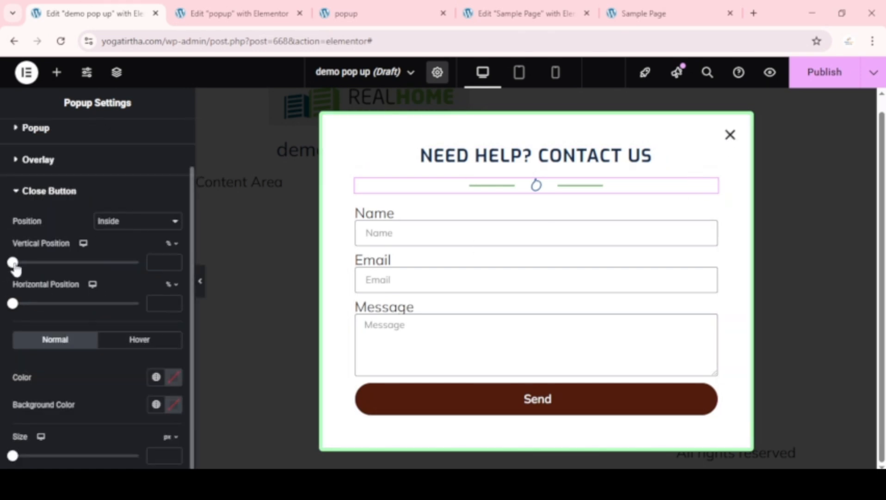
# - Try the close button's Outside position with vertical and horizontal offsets of 0%, and return the position to Inside
pyautogui.click(140, 223)
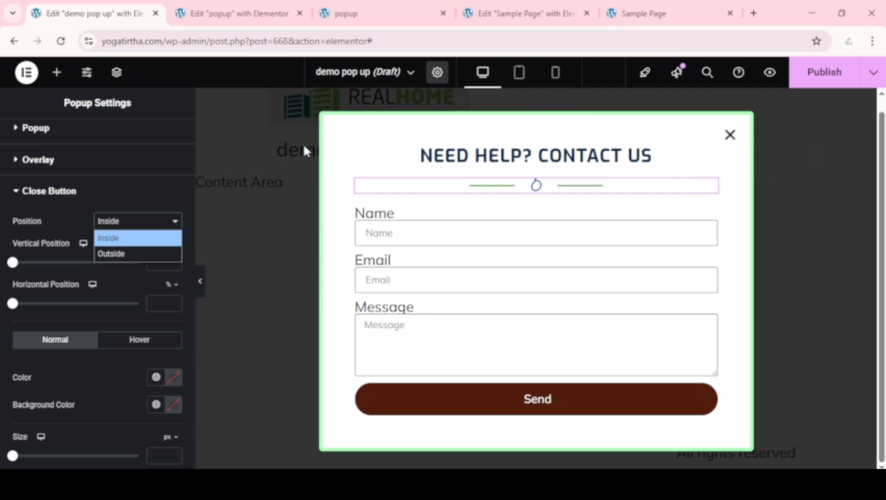
pyautogui.click(123, 255)
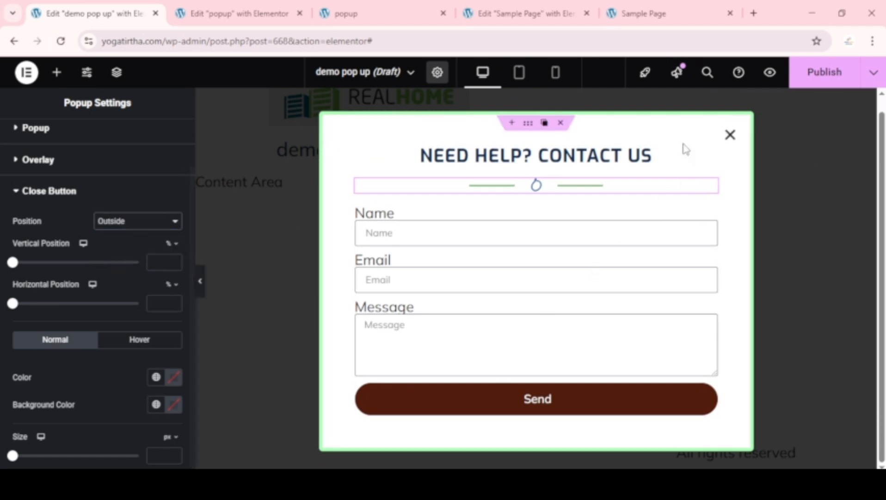
pyautogui.moveTo(13, 266); pyautogui.dragTo(2, 312)
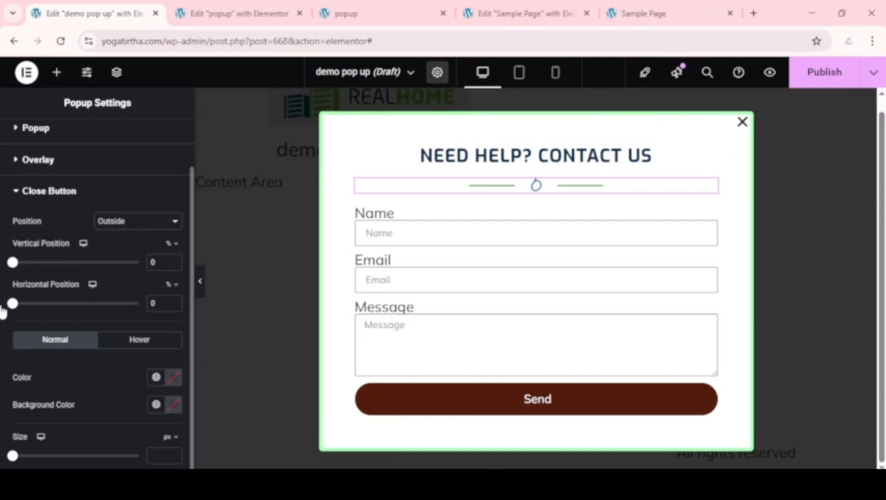
pyautogui.click(146, 220)
pyautogui.click(138, 240)
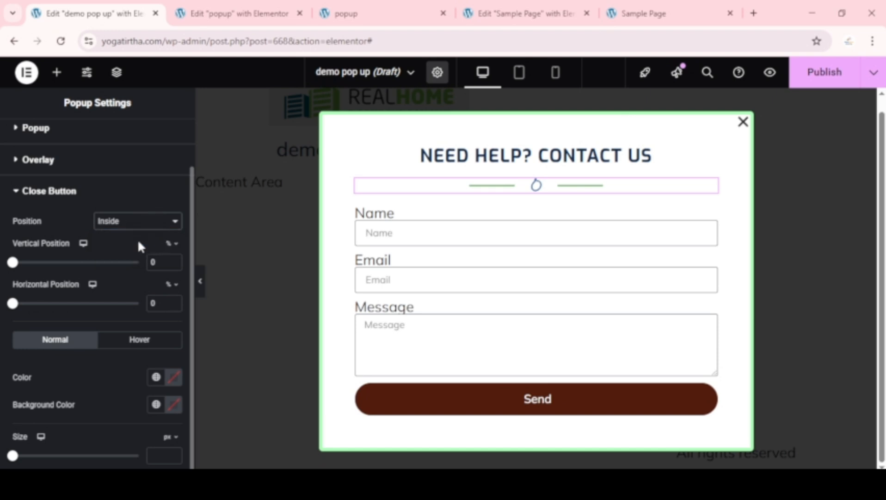
# - Try a vertical position of 100% and the Outside option for the close button, restoring 0% and Inside
pyautogui.moveTo(12, 262); pyautogui.dragTo(234, 264)
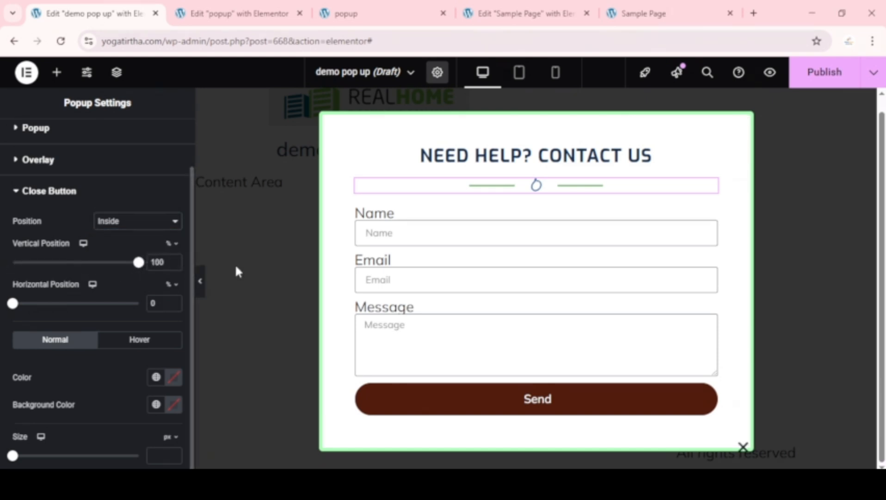
pyautogui.moveTo(104, 268); pyautogui.dragTo(4, 278)
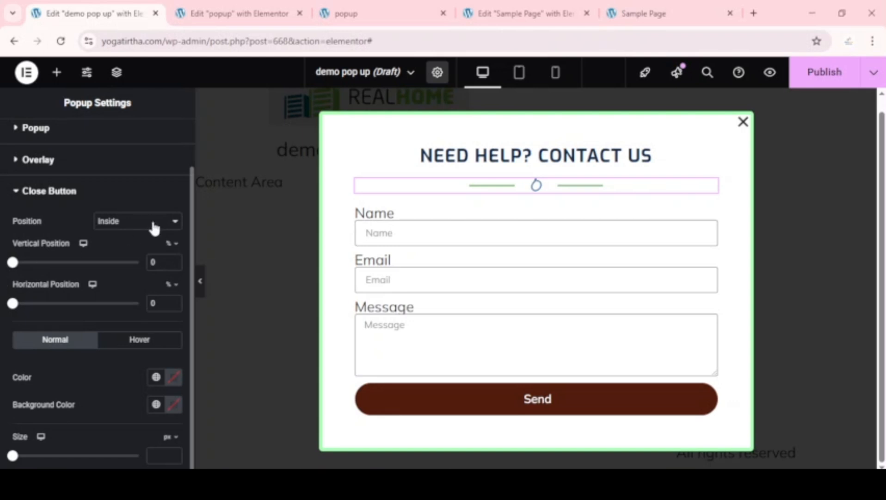
pyautogui.click(152, 222)
pyautogui.click(134, 253)
pyautogui.click(136, 224)
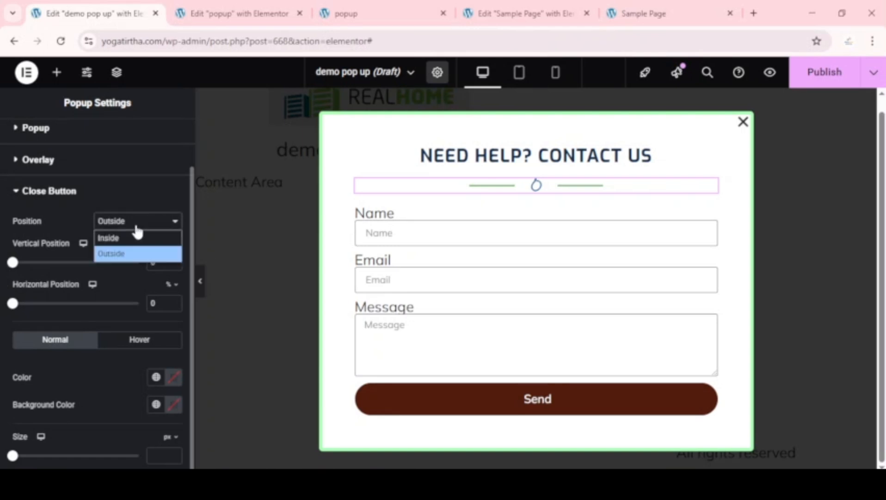
pyautogui.click(134, 238)
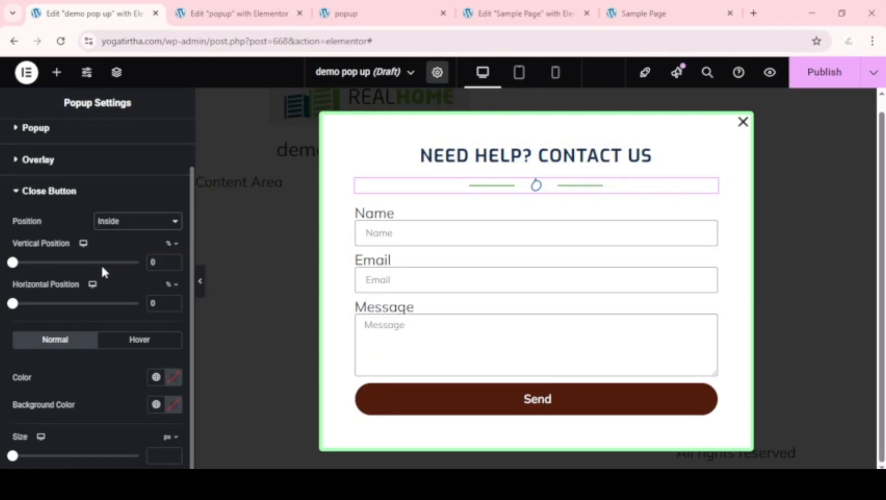
pyautogui.click(134, 224)
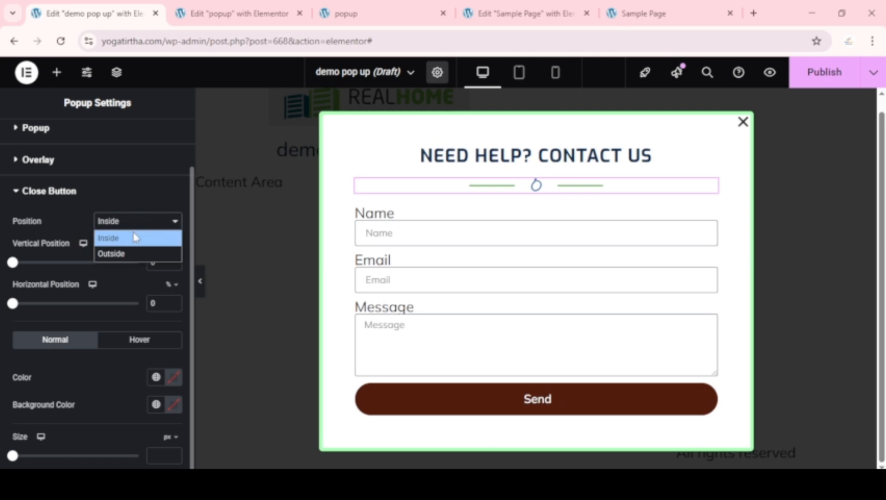
pyautogui.click(138, 226)
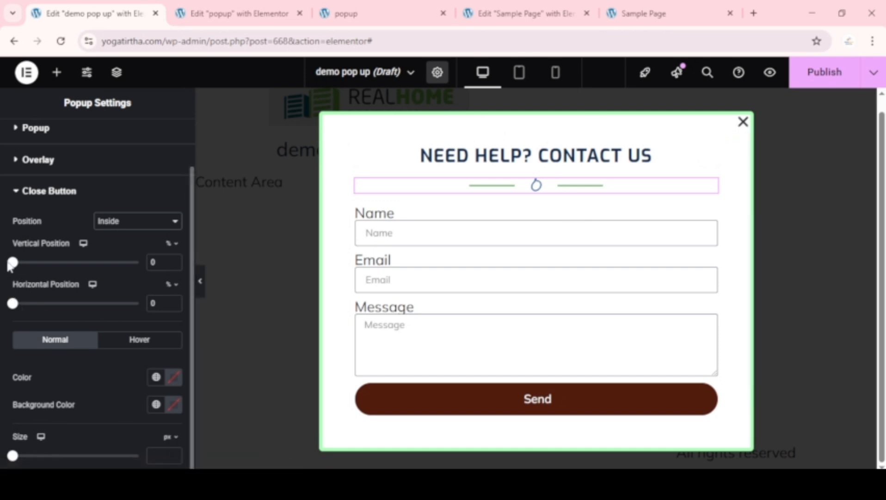
# - Set the close button's vertical and horizontal positions to 6%
pyautogui.moveTo(12, 263); pyautogui.dragTo(19, 262)
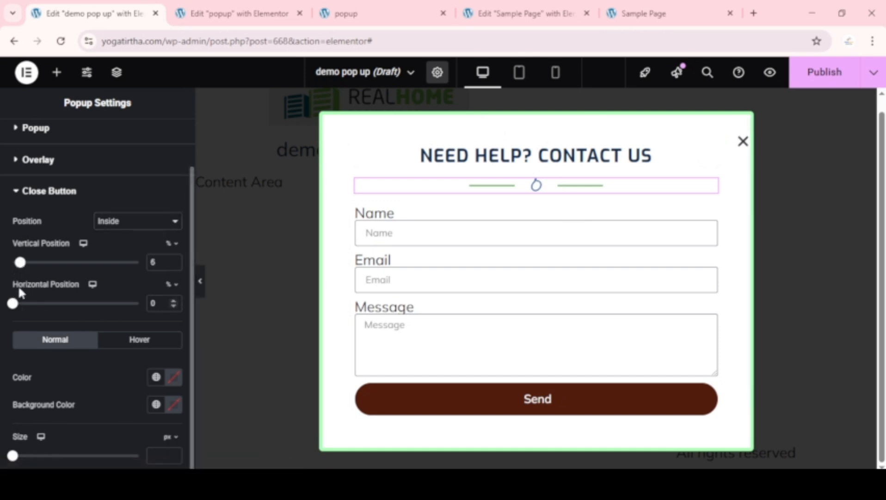
pyautogui.moveTo(13, 303); pyautogui.dragTo(20, 304)
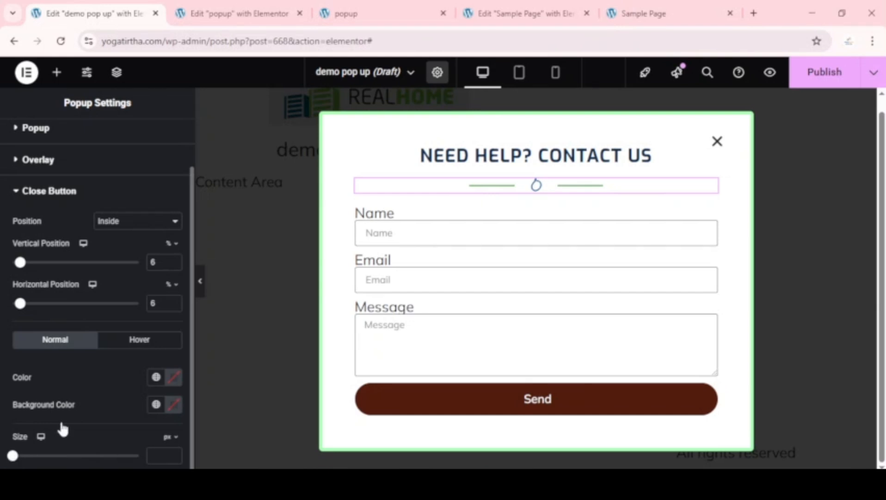
# - Give the close button a white icon colour and a dark blue #071E77 background in its normal state
pyautogui.click(174, 378)
pyautogui.write('#000000')
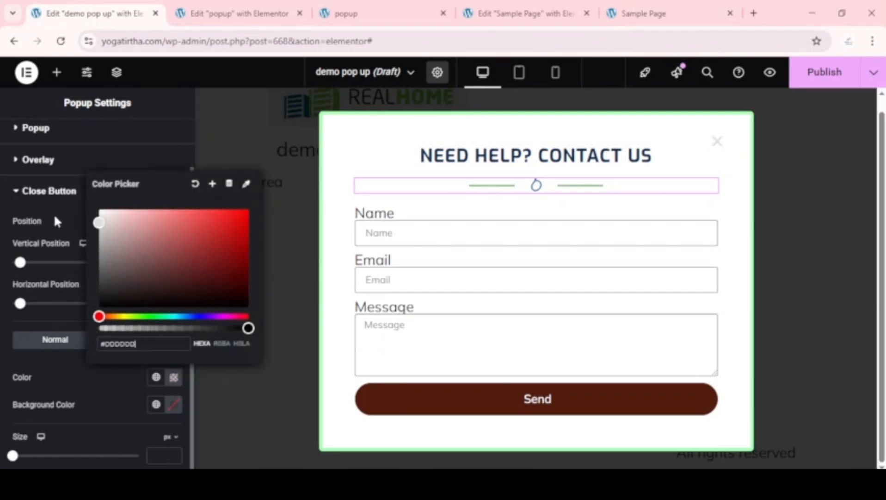
pyautogui.moveTo(54, 217); pyautogui.dragTo(46, 207)
pyautogui.click(57, 405)
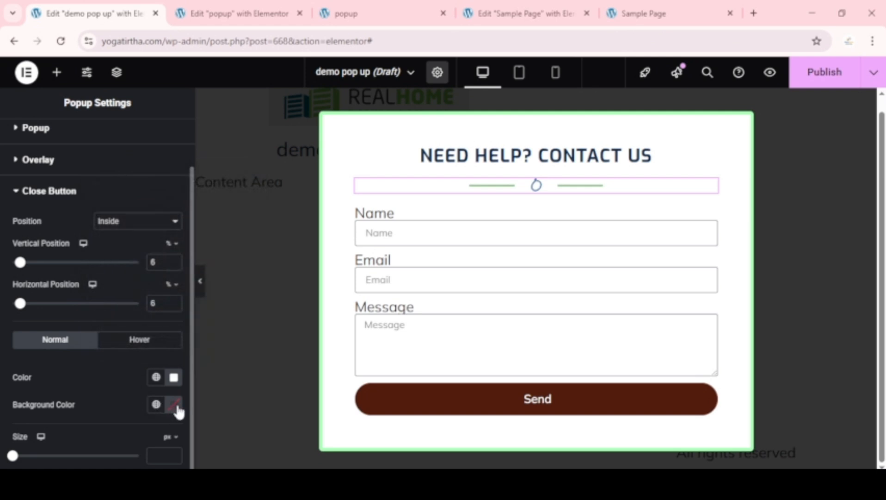
pyautogui.click(175, 405)
pyautogui.moveTo(168, 343); pyautogui.dragTo(240, 289)
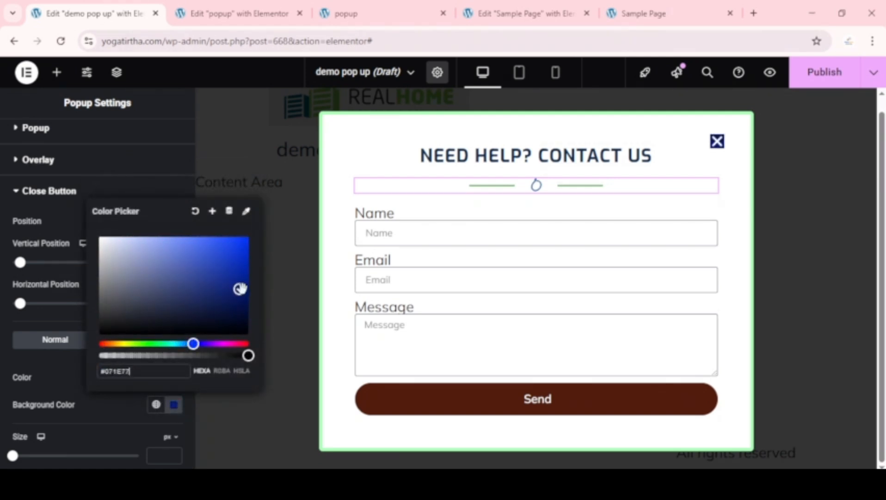
pyautogui.click(103, 407)
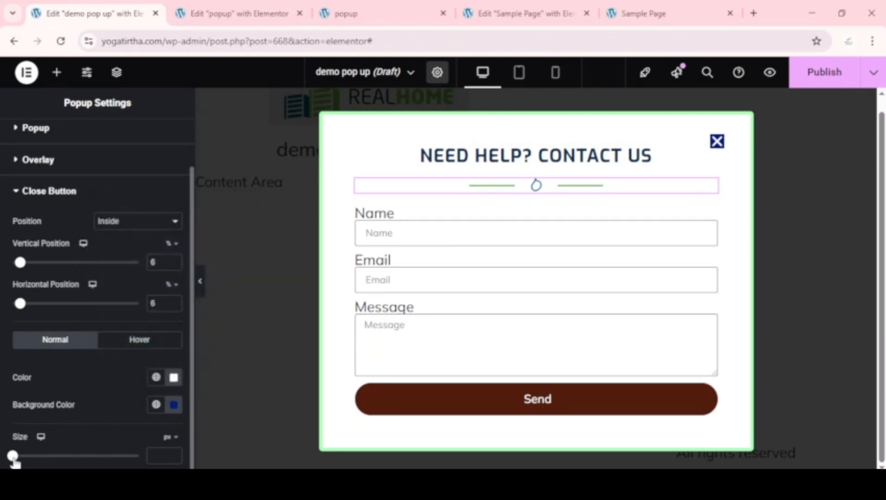
# - Set the close button's size to 38 px and its vertical and horizontal positions to 3%
pyautogui.moveTo(13, 455); pyautogui.dragTo(62, 458)
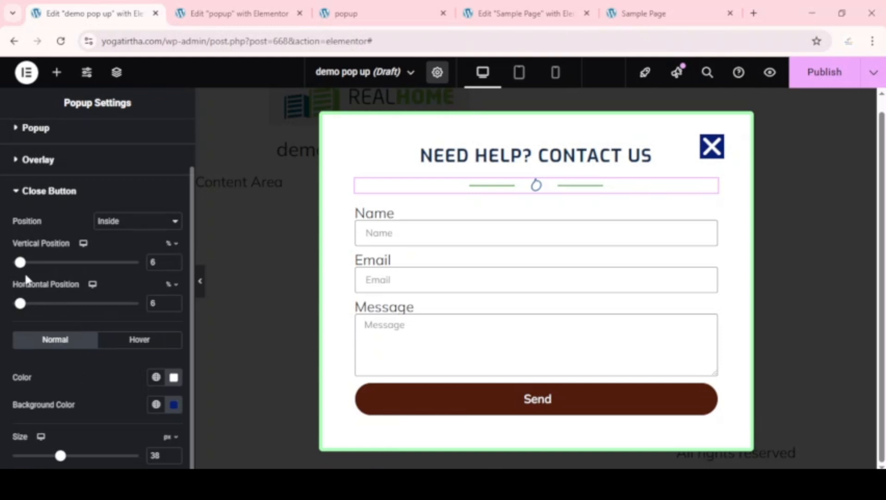
pyautogui.moveTo(20, 263); pyautogui.dragTo(17, 264)
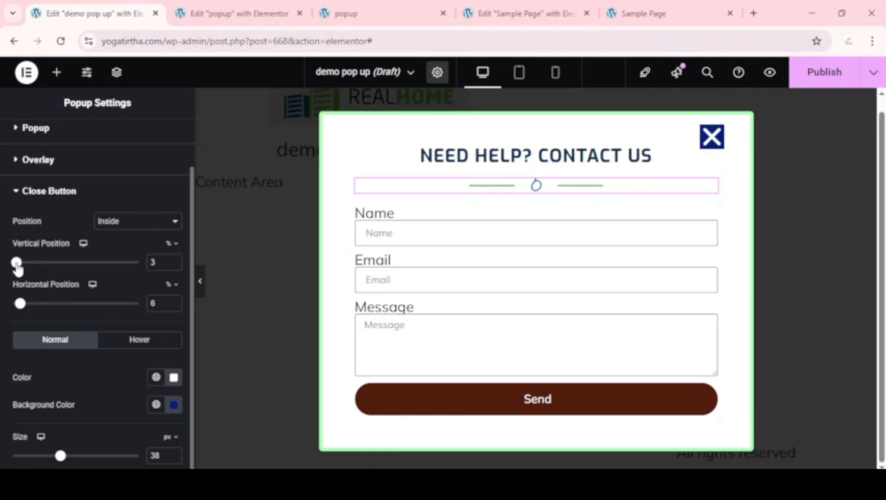
pyautogui.moveTo(20, 303); pyautogui.dragTo(16, 305)
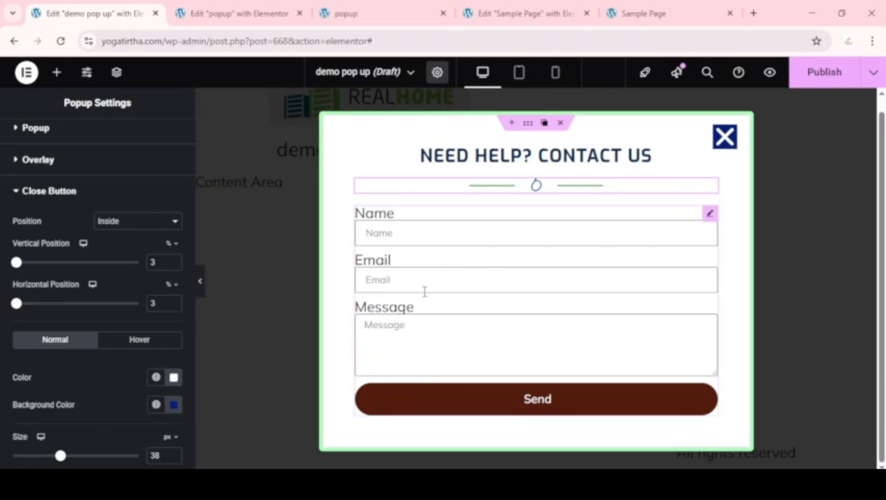
# - Open the popup's contact form for editing and examine the Name field's content settings
pyautogui.click(710, 215)
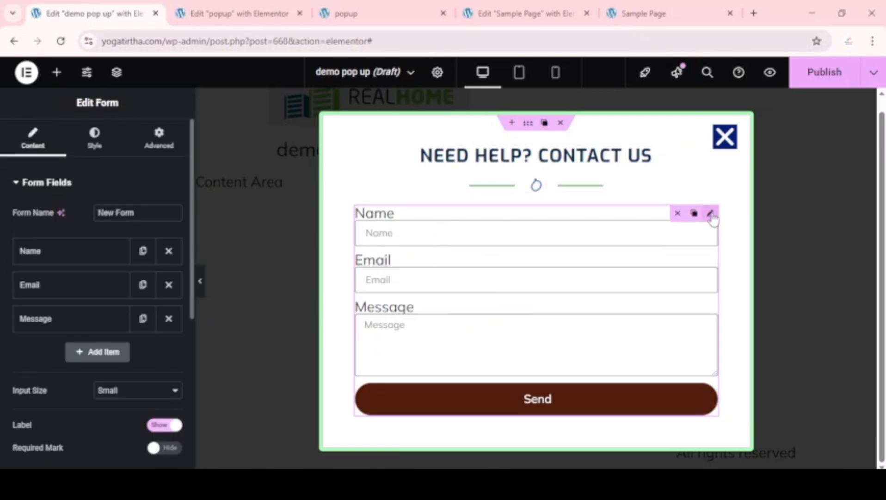
pyautogui.click(90, 257)
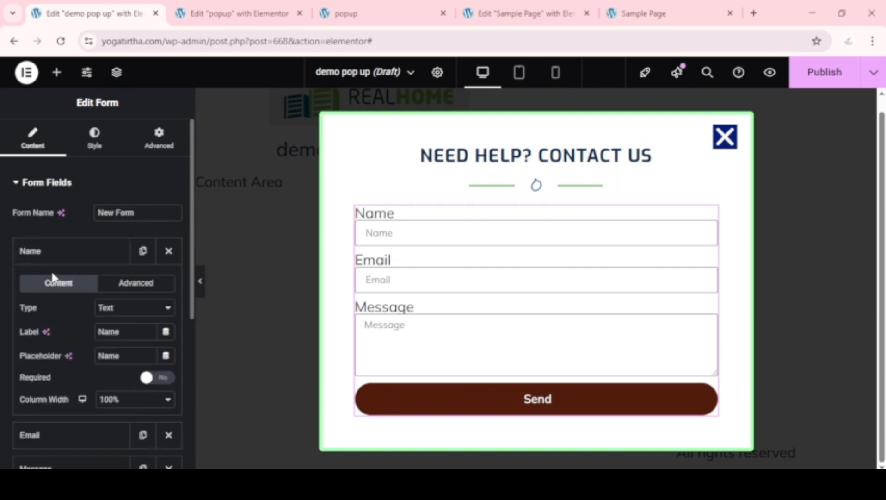
pyautogui.click(52, 250)
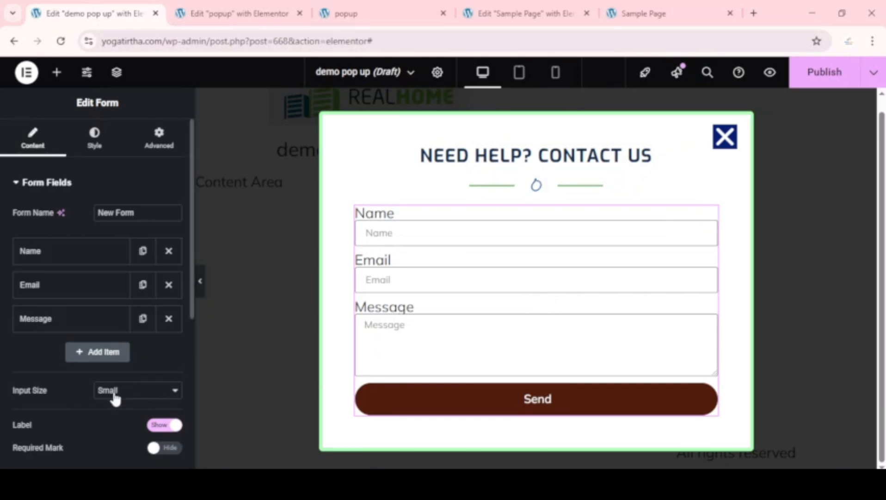
pyautogui.scroll(-3, 114, 324)
pyautogui.scroll(3, 141, 264)
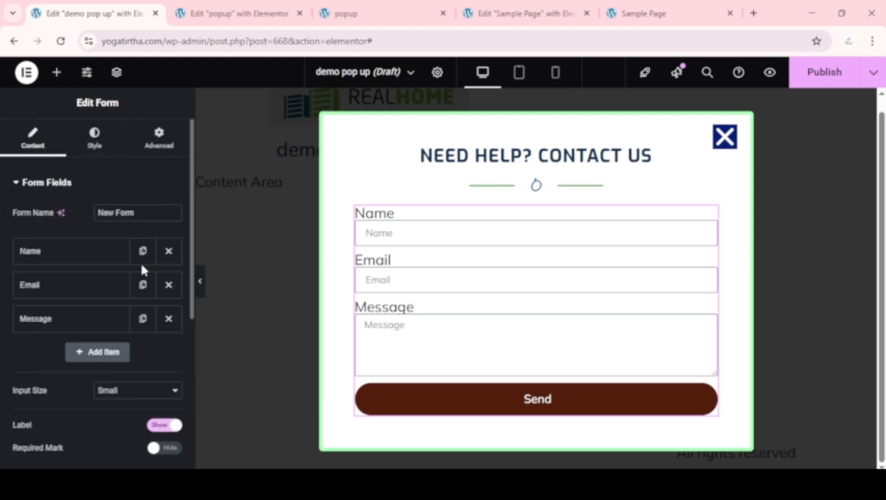
# - Set the contact form's input size to Extra Large
pyautogui.scroll(-4, 141, 264)
pyautogui.click(133, 194)
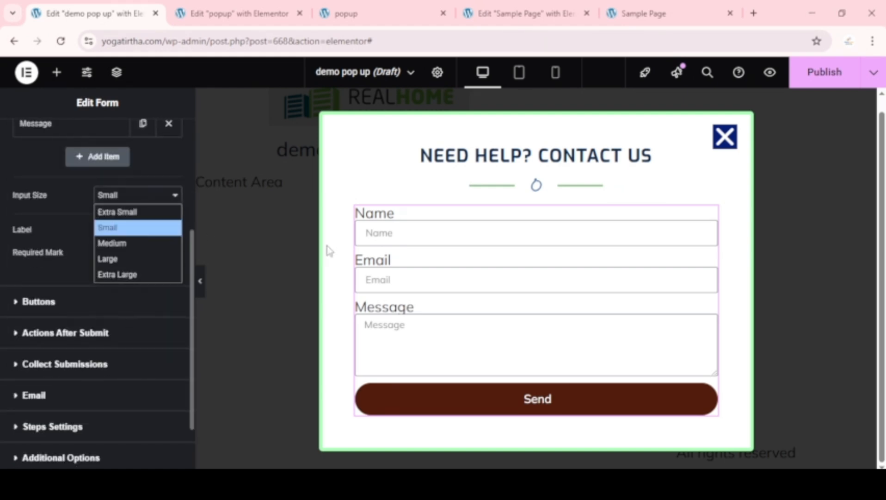
pyautogui.click(127, 274)
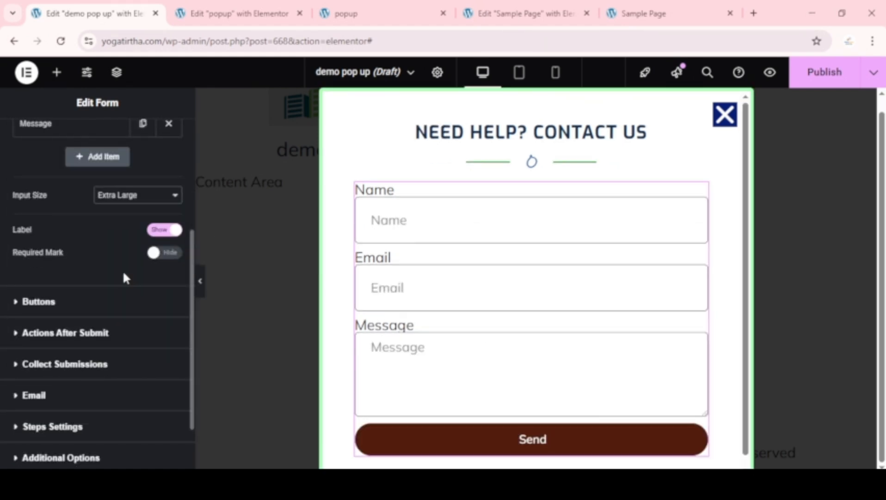
# - Try the Medium input size on the contact form and settle on Small
pyautogui.click(134, 195)
pyautogui.click(123, 243)
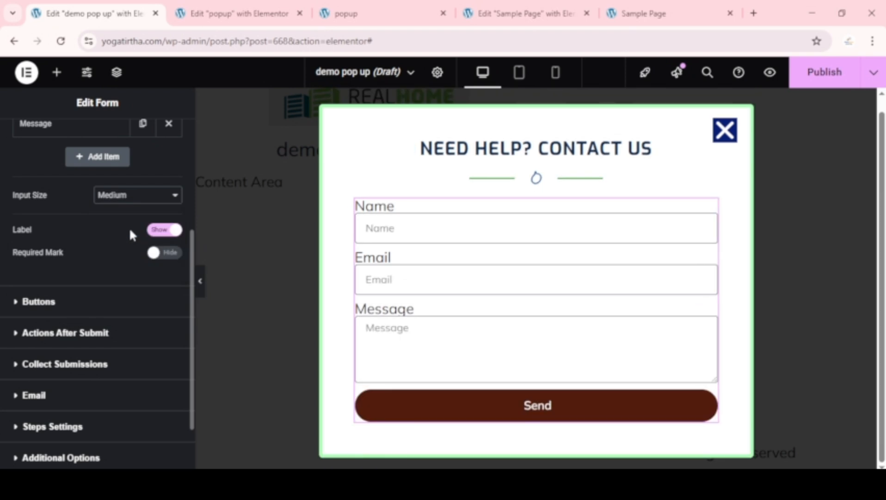
pyautogui.click(132, 195)
pyautogui.click(131, 227)
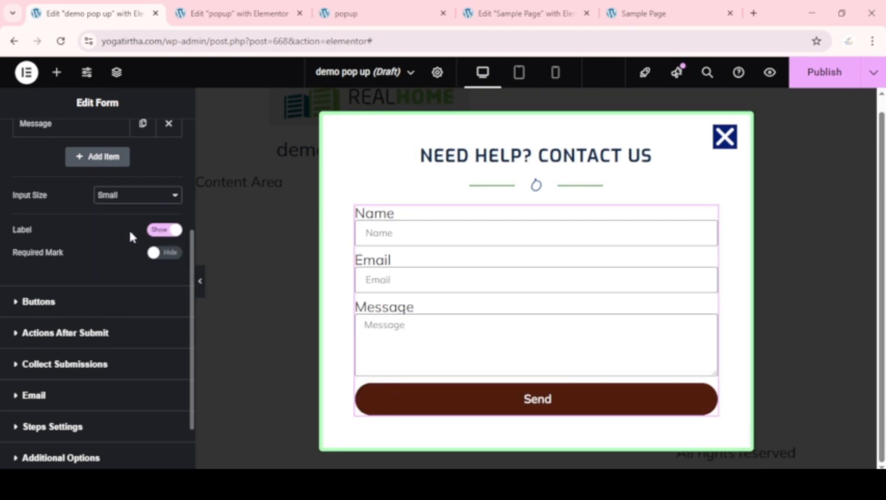
# - Delete the form's Message field and add a new item of type Textarea in its place
pyautogui.scroll(3, 111, 239)
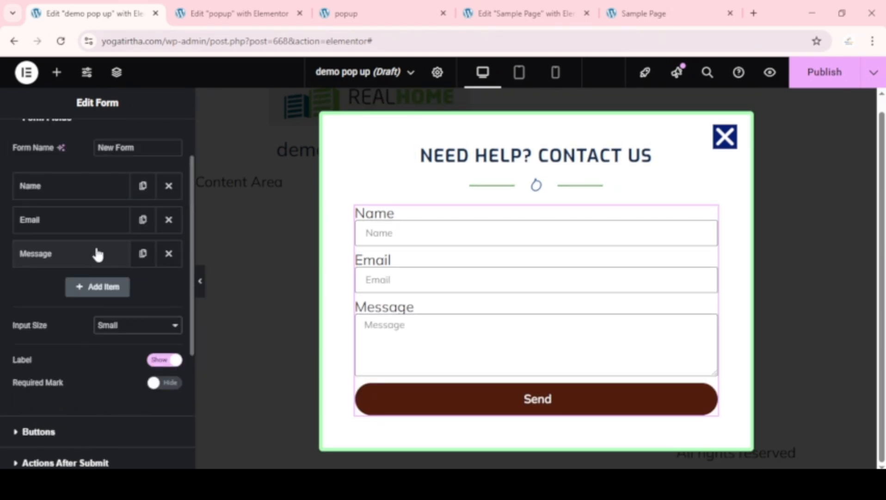
pyautogui.click(169, 254)
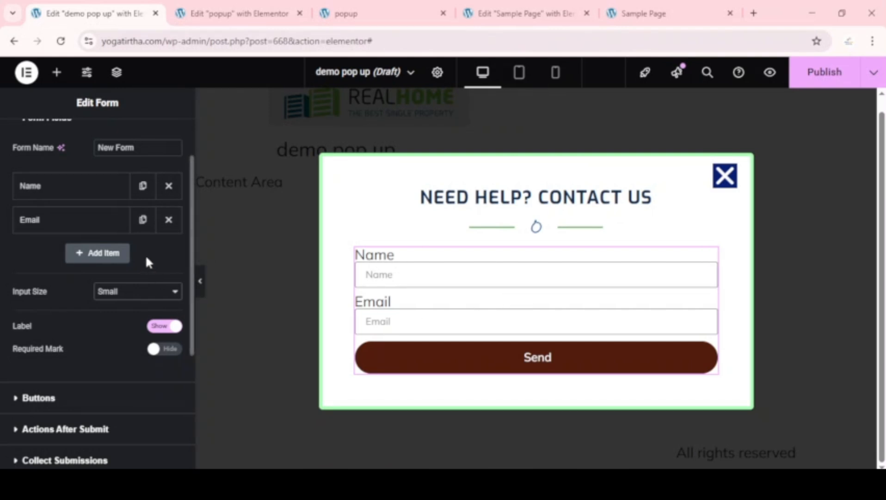
pyautogui.click(107, 253)
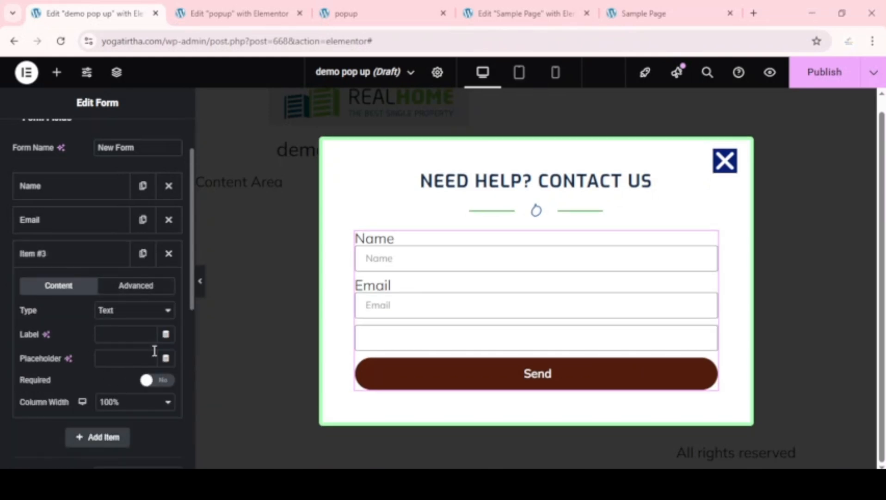
pyautogui.click(141, 311)
pyautogui.scroll(-1, 135, 292)
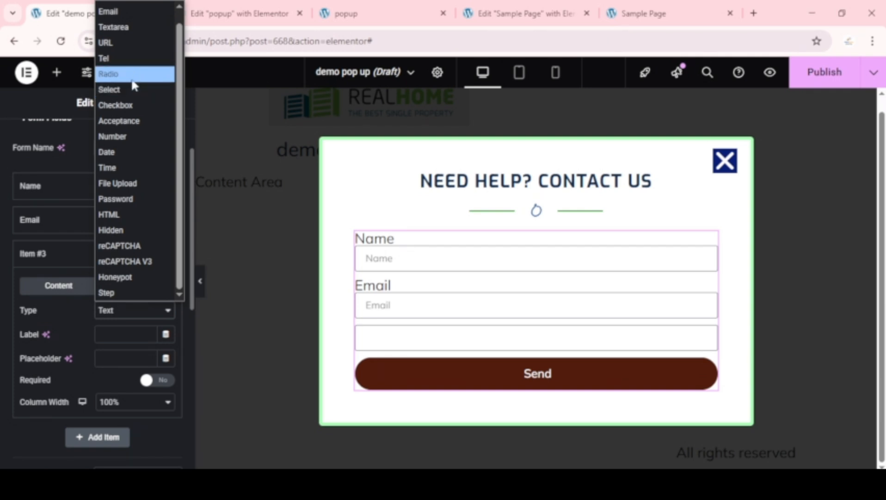
pyautogui.click(129, 34)
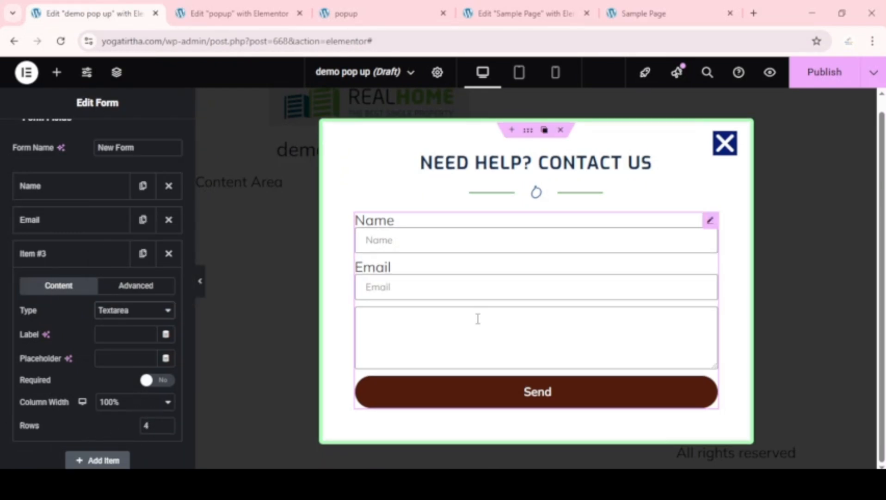
# - Try taller and shorter heights for the new textarea field and leave its rows at 5
pyautogui.click(169, 421)
pyautogui.click(168, 422)
pyautogui.click(169, 422)
pyautogui.click(169, 422)
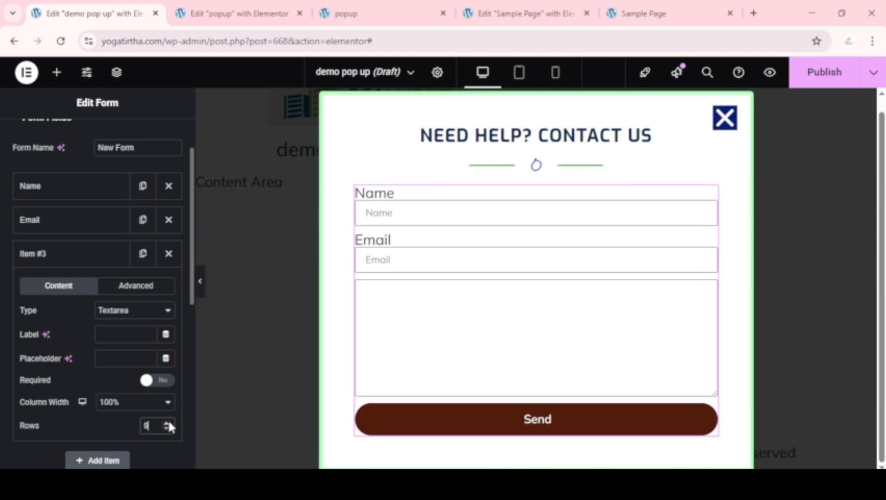
pyautogui.click(168, 422)
pyautogui.click(169, 422)
pyautogui.click(167, 428)
pyautogui.click(168, 427)
pyautogui.click(167, 427)
pyautogui.click(168, 427)
pyautogui.click(168, 428)
pyautogui.click(168, 428)
pyautogui.click(167, 427)
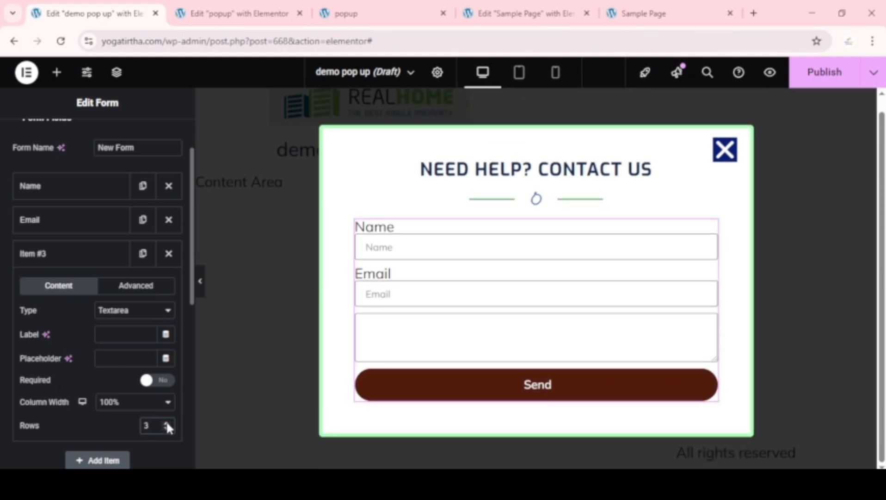
pyautogui.click(166, 422)
pyautogui.click(166, 422)
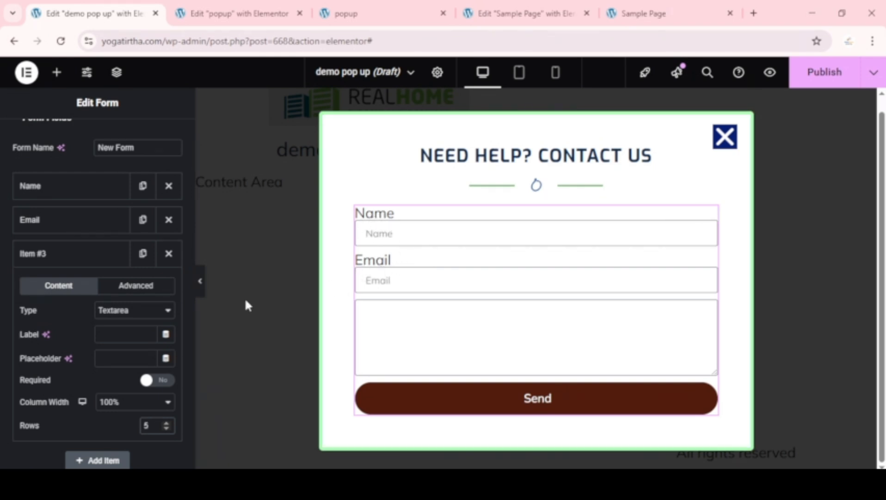
# - Try the label "message" on the new textarea field and clear it again
pyautogui.click(117, 334)
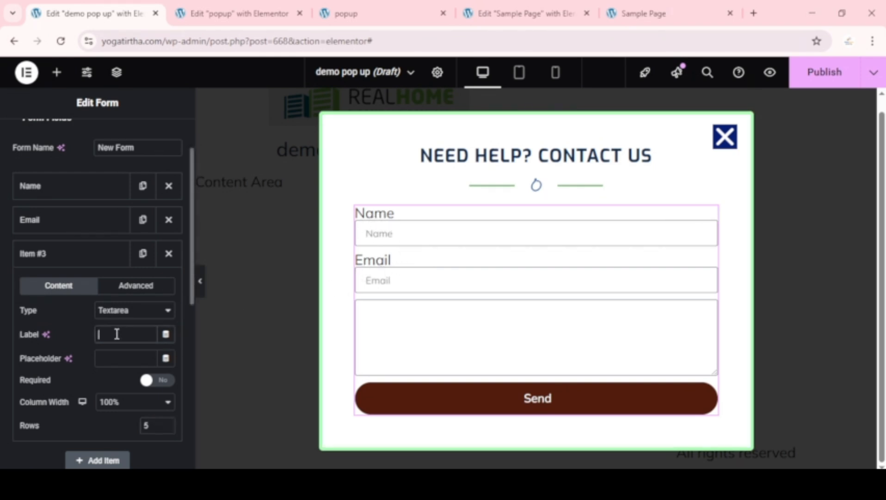
pyautogui.write('m')
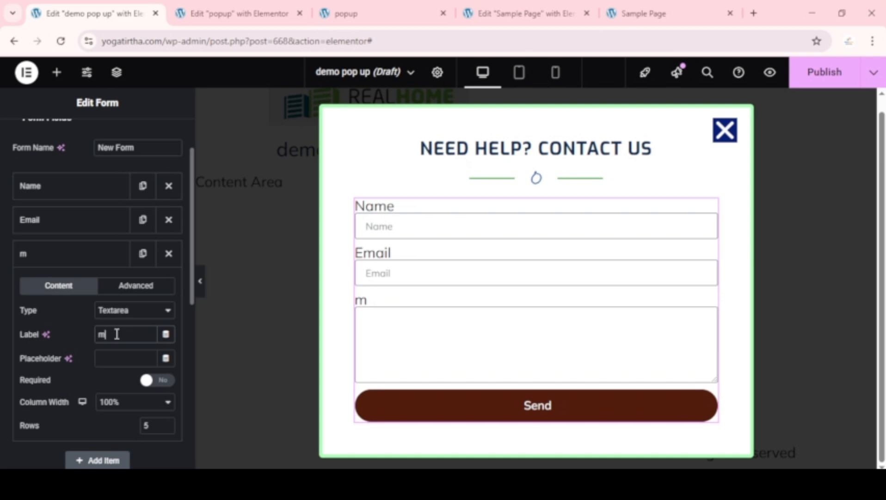
pyautogui.write('essage')
pyautogui.press('BackSpace')
pyautogui.press('BackSpace')
pyautogui.press('BackSpace')
pyautogui.press('BackSpace')
pyautogui.press('BackSpace')
pyautogui.press('BackSpace')
pyautogui.press('BackSpace')
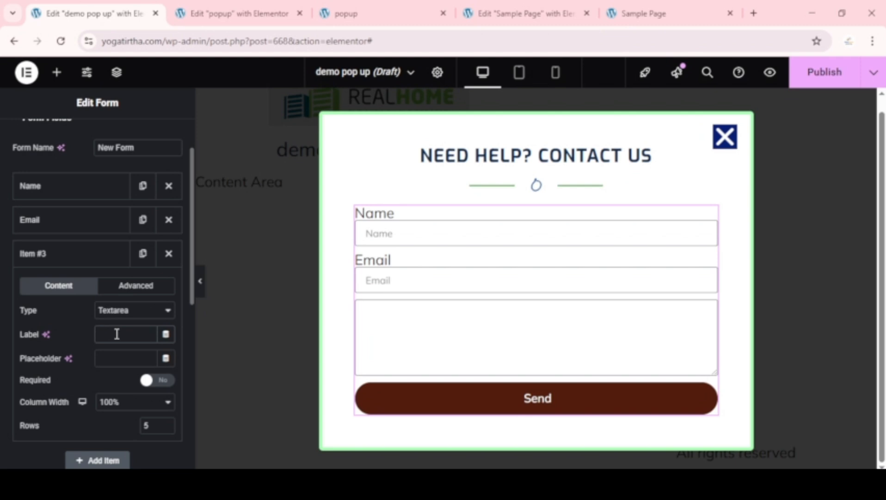
# - Clear the label text of the form's Email and Name fields, keeping their placeholders
pyautogui.click(66, 220)
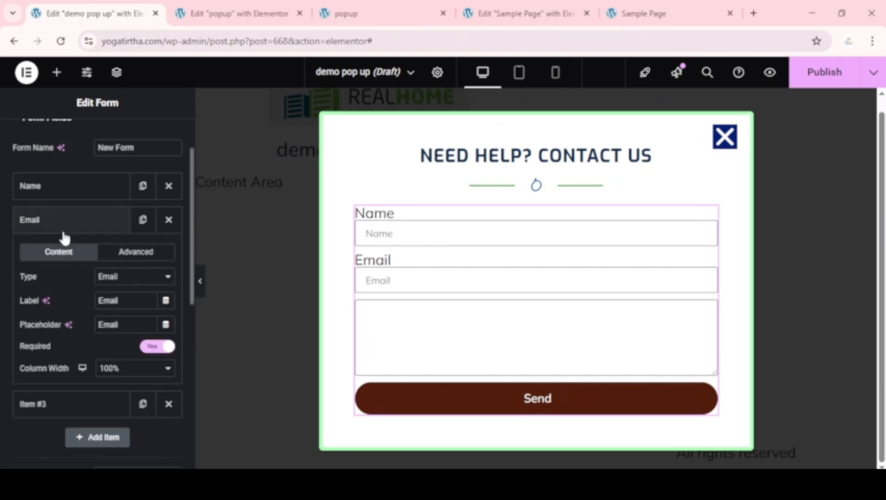
pyautogui.click(65, 220)
pyautogui.click(85, 221)
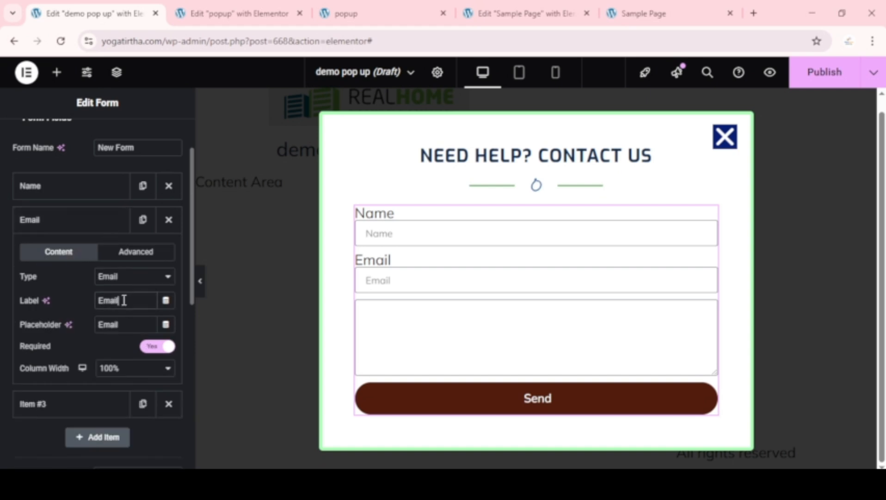
pyautogui.moveTo(123, 304); pyautogui.dragTo(69, 297)
pyautogui.press('BackSpace')
pyautogui.click(87, 187)
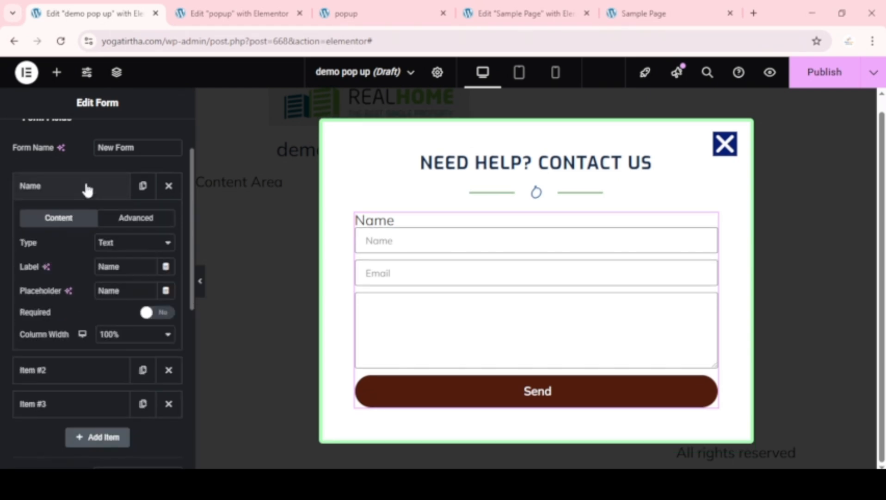
pyautogui.moveTo(126, 270); pyautogui.dragTo(71, 266)
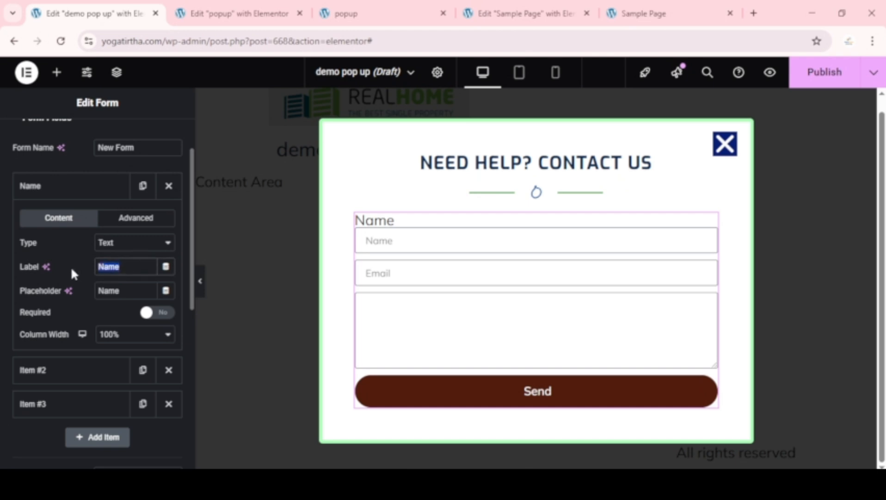
pyautogui.press('BackSpace')
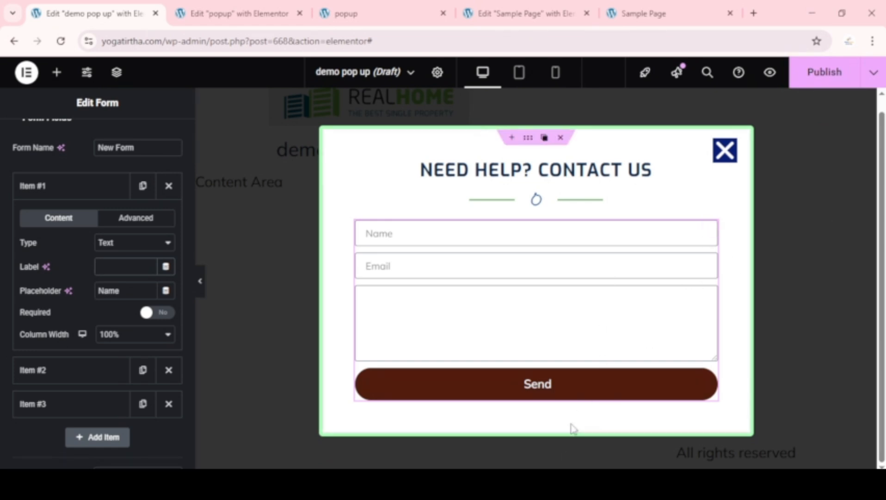
# - Switch to the live Sample Page and check its contact popup from the phone button and after a reload, returning to the Elementor editor
pyautogui.click(597, 391)
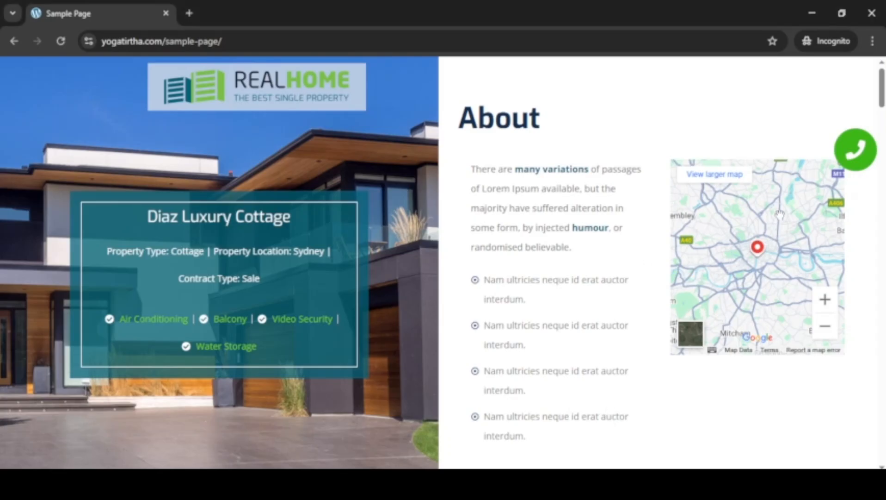
pyautogui.click(856, 154)
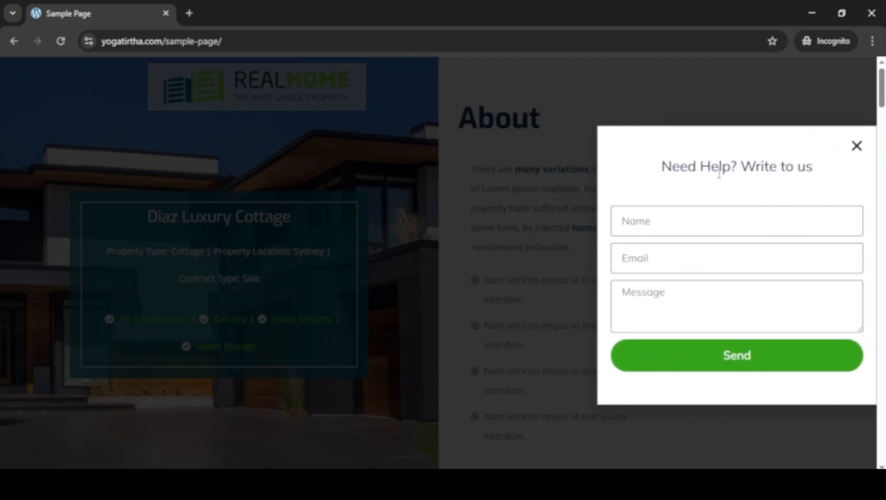
pyautogui.click(860, 149)
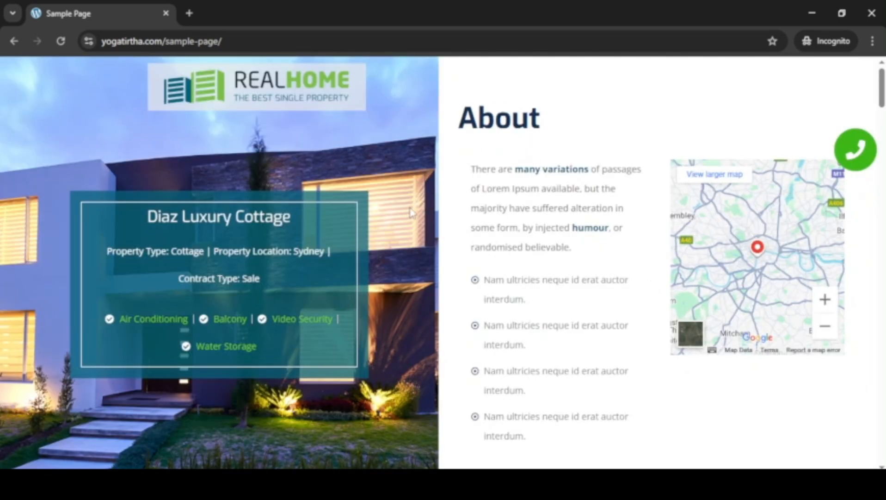
pyautogui.click(61, 42)
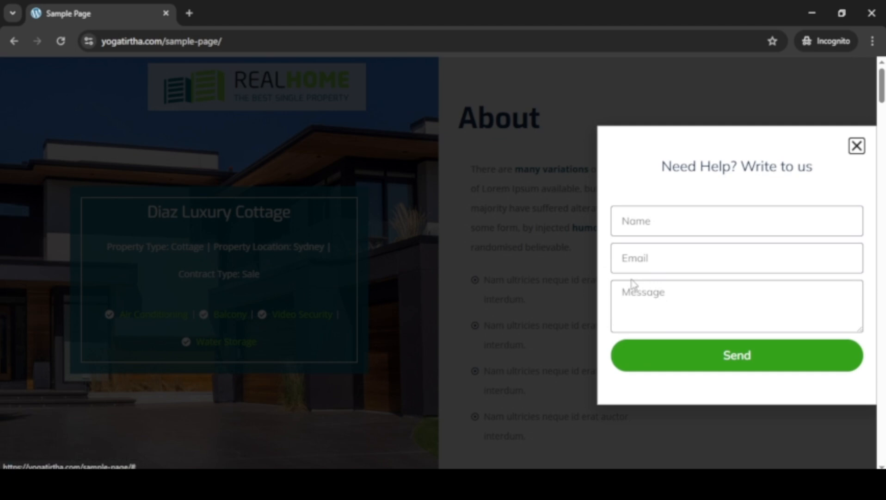
pyautogui.click(474, 482)
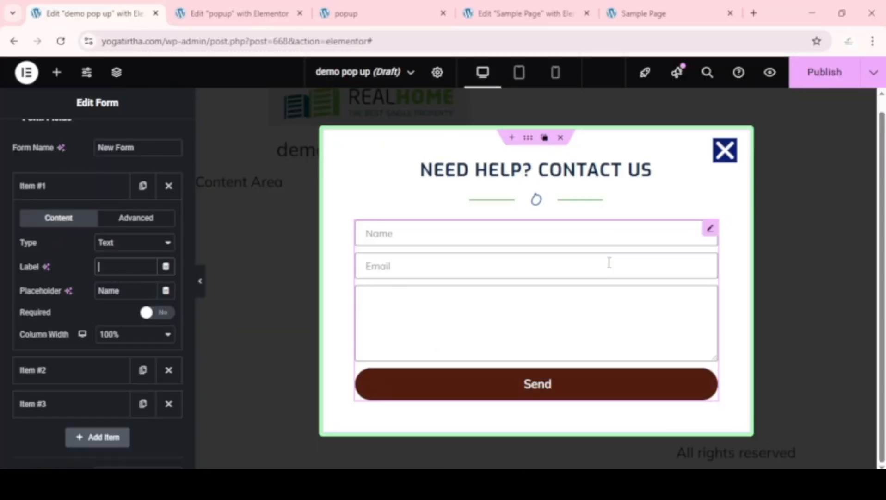
# - Open the popup's publish settings and add a display condition that includes Entire Site
pyautogui.click(821, 83)
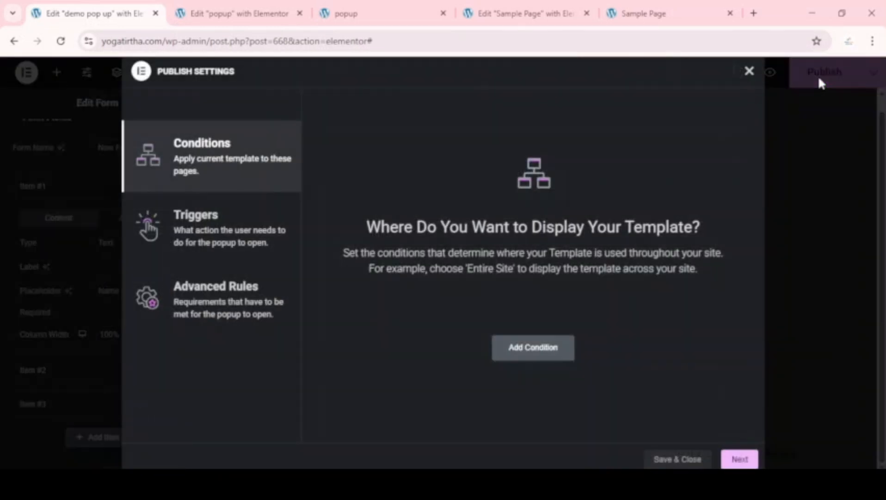
pyautogui.click(539, 352)
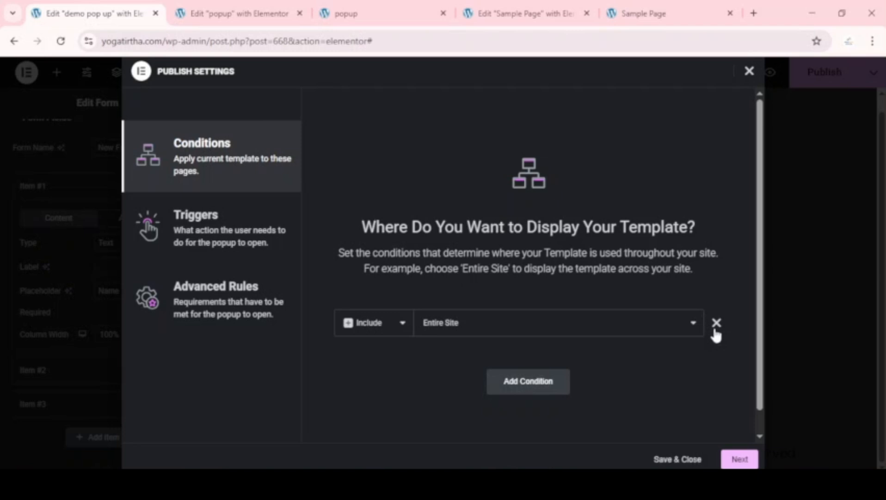
pyautogui.click(696, 325)
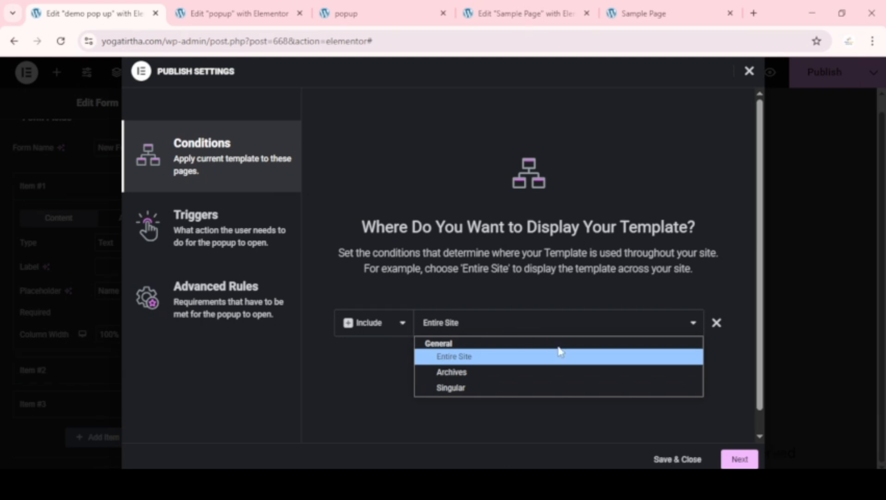
pyautogui.click(550, 414)
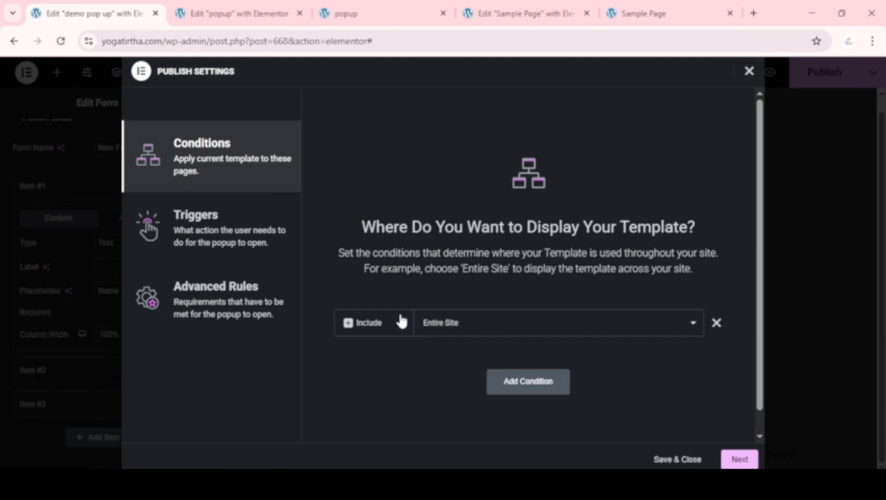
# - Try switching the Entire Site condition to Exclude and set it back to Include
pyautogui.click(403, 322)
pyautogui.click(389, 362)
pyautogui.click(495, 324)
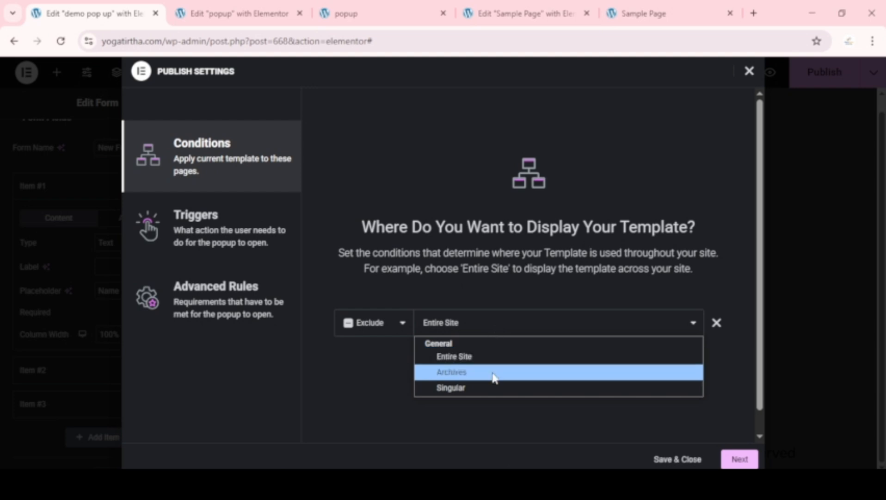
pyautogui.click(402, 323)
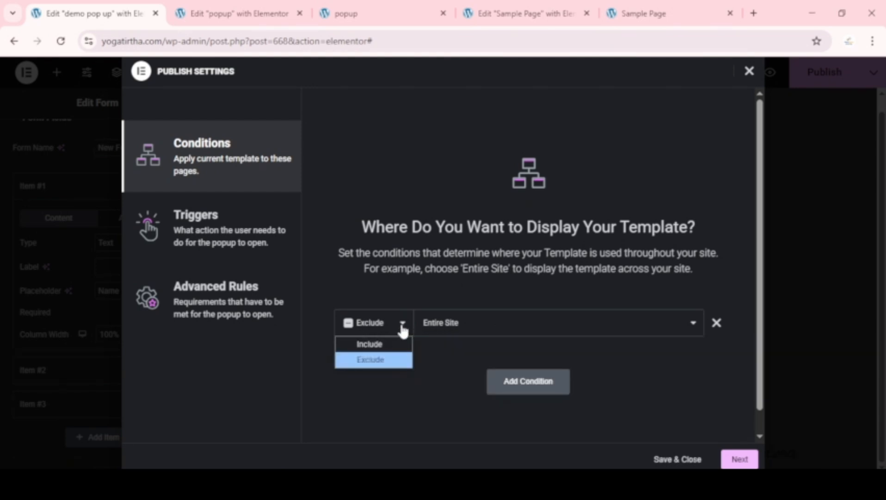
pyautogui.click(403, 343)
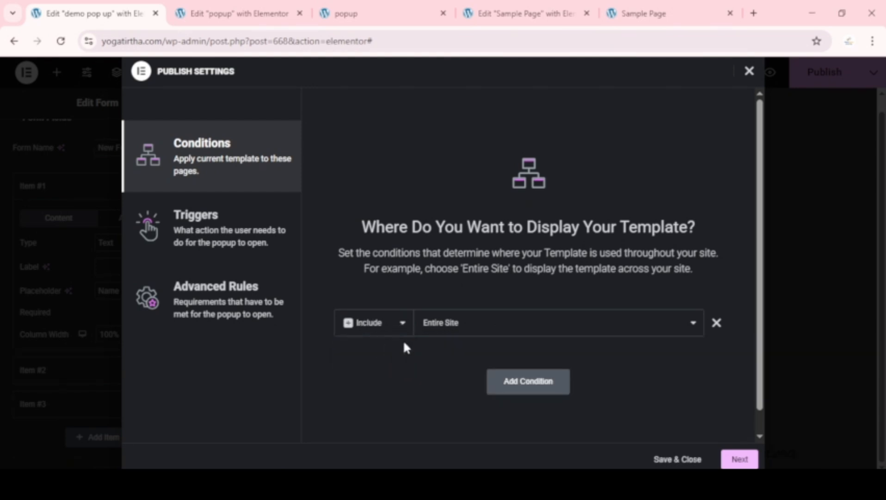
# - Remove the Entire Site display condition and continue to the popup's trigger settings
pyautogui.click(716, 323)
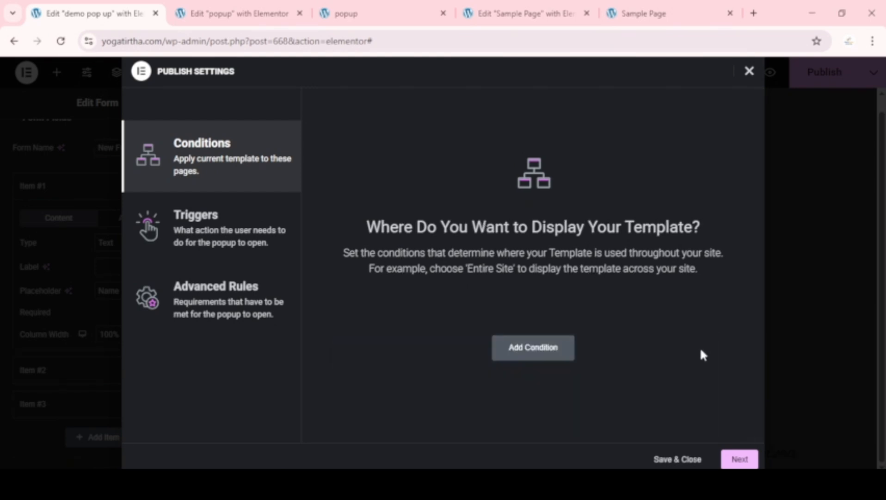
pyautogui.click(739, 459)
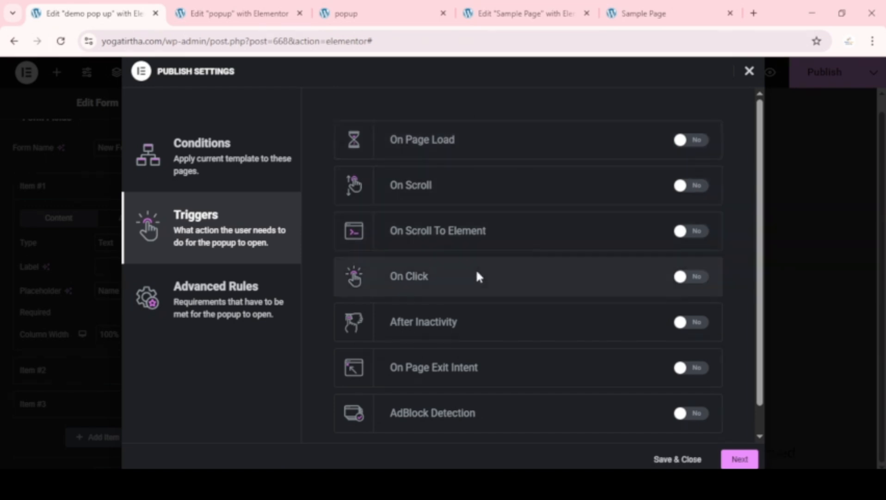
# - Switch to the live Sample Page, close its contact popup and reload the page to check the page-load trigger
pyautogui.click(594, 435)
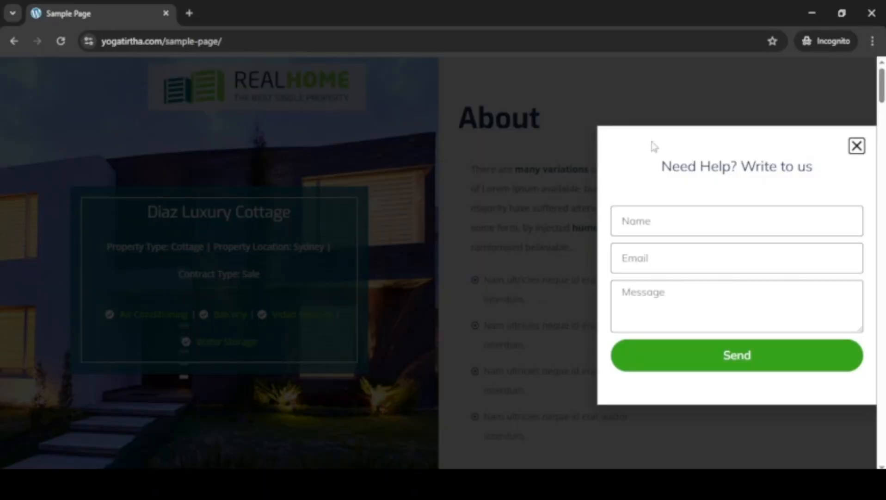
pyautogui.click(863, 146)
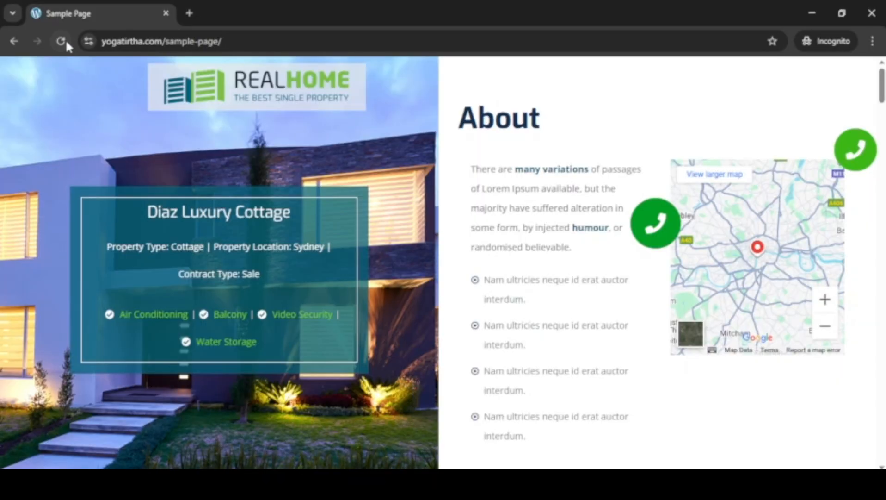
pyautogui.click(62, 41)
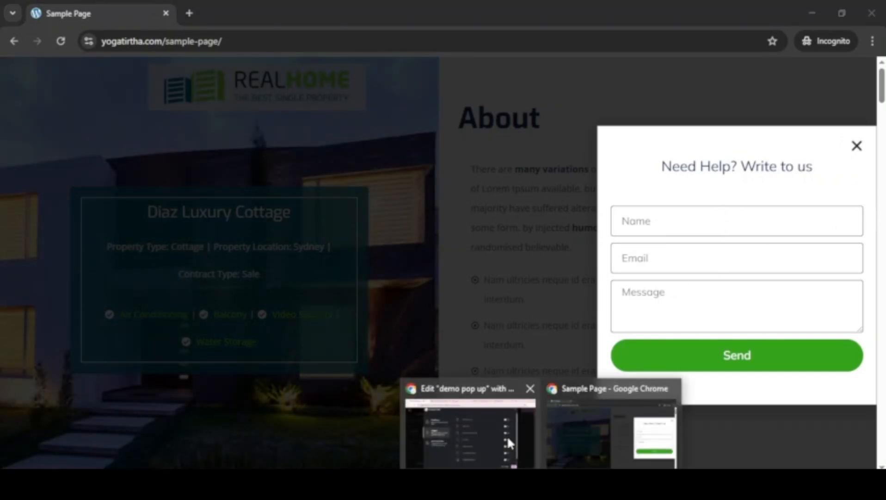
# - Switch back to the popup editor, enable the On Page Load trigger within 3 seconds, and save the publish settings
pyautogui.click(507, 434)
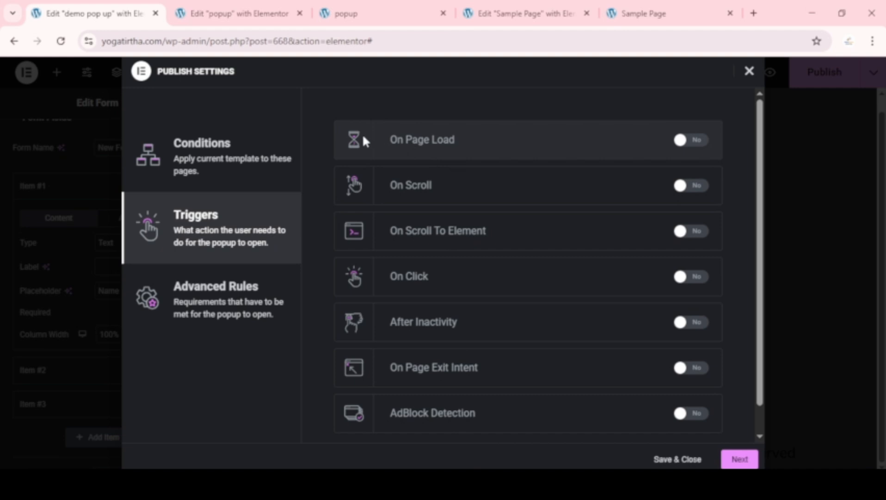
pyautogui.click(693, 140)
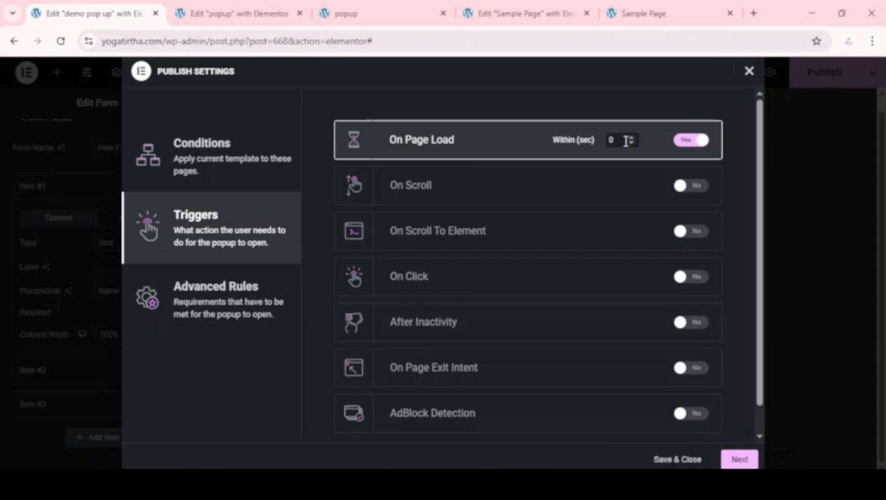
pyautogui.moveTo(626, 140); pyautogui.dragTo(578, 142)
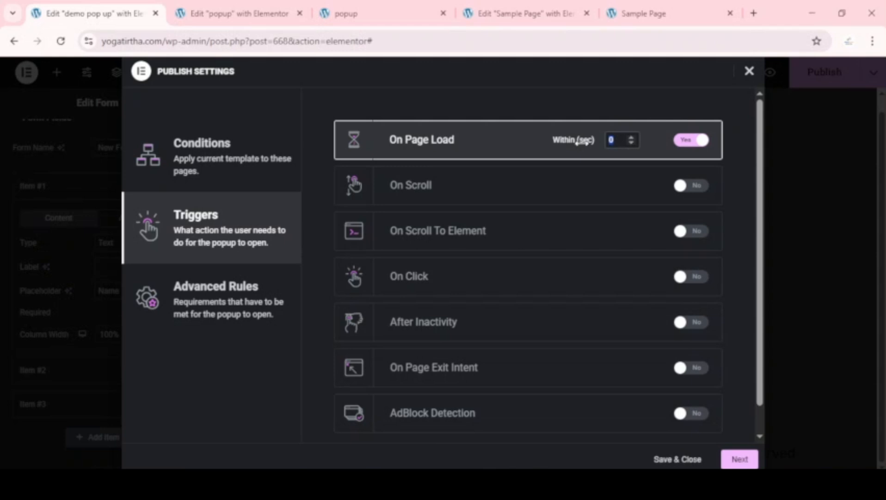
pyautogui.write('3')
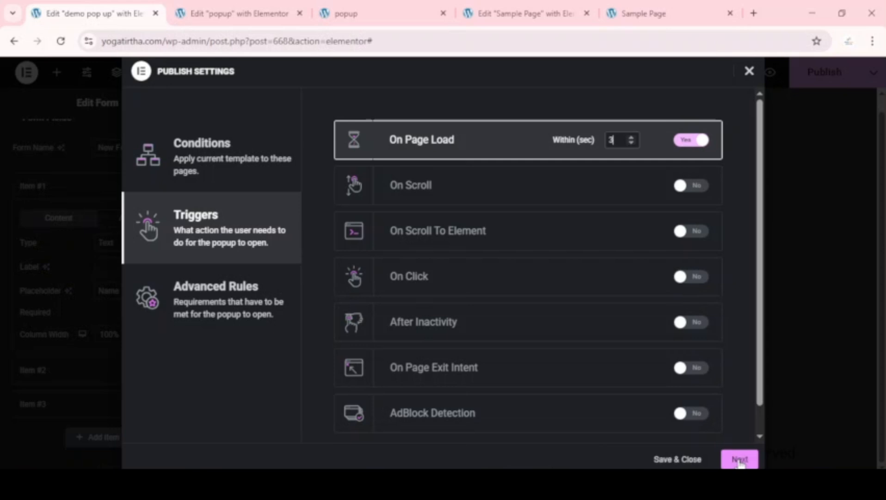
pyautogui.click(677, 459)
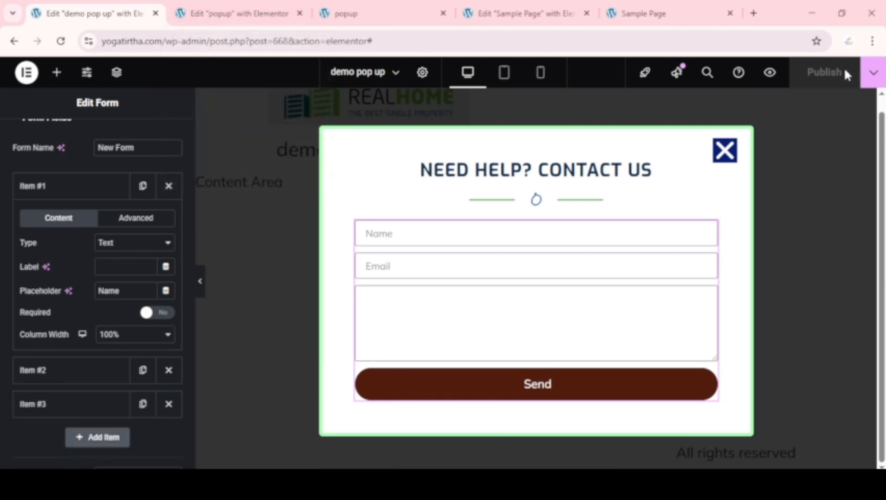
# - Reopen the popup's display conditions, add an Include condition for Entire Site, and save the settings
pyautogui.click(873, 72)
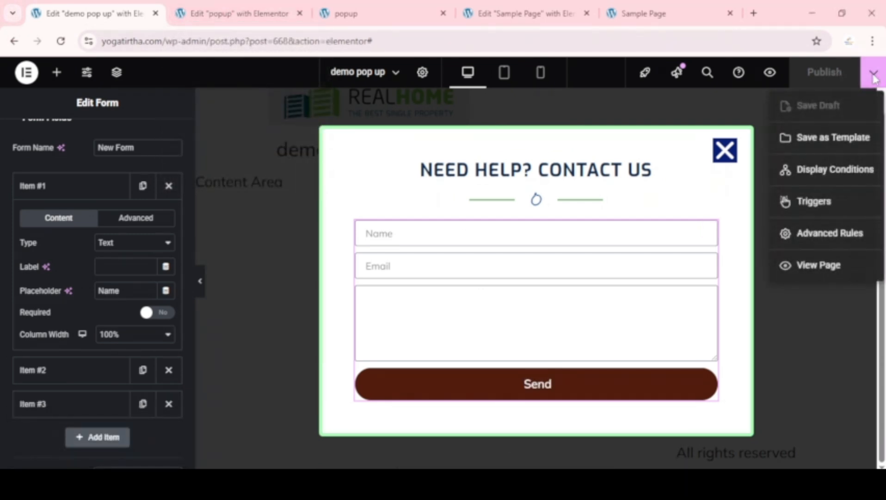
pyautogui.click(841, 178)
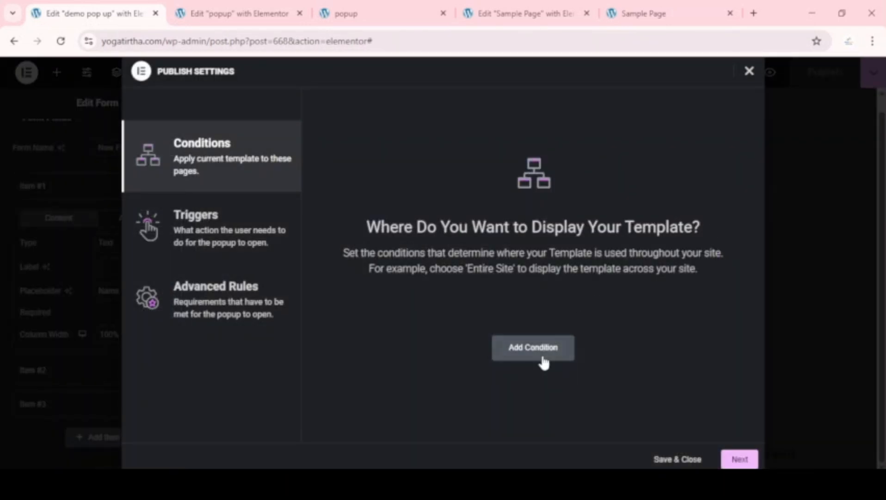
pyautogui.click(544, 356)
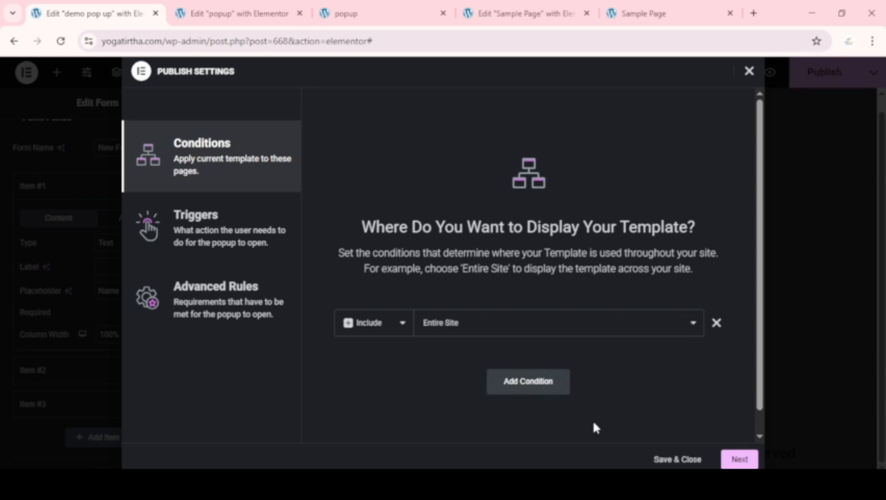
pyautogui.click(740, 458)
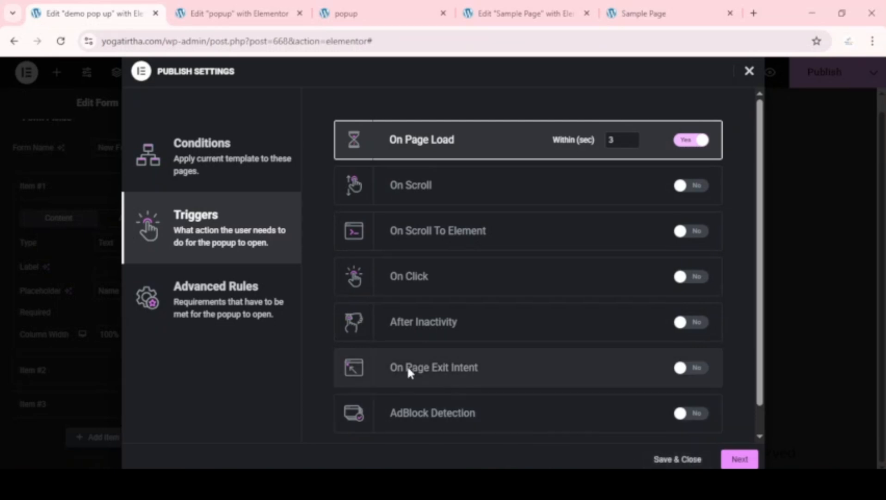
pyautogui.click(233, 156)
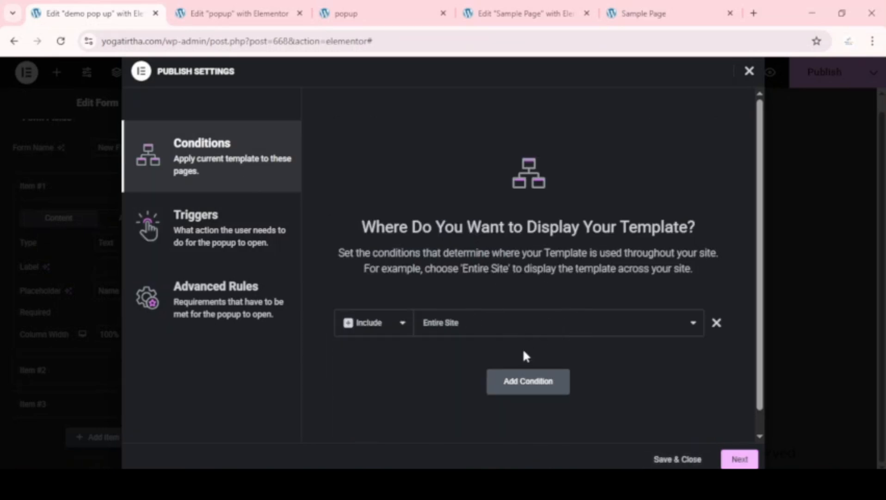
pyautogui.click(686, 463)
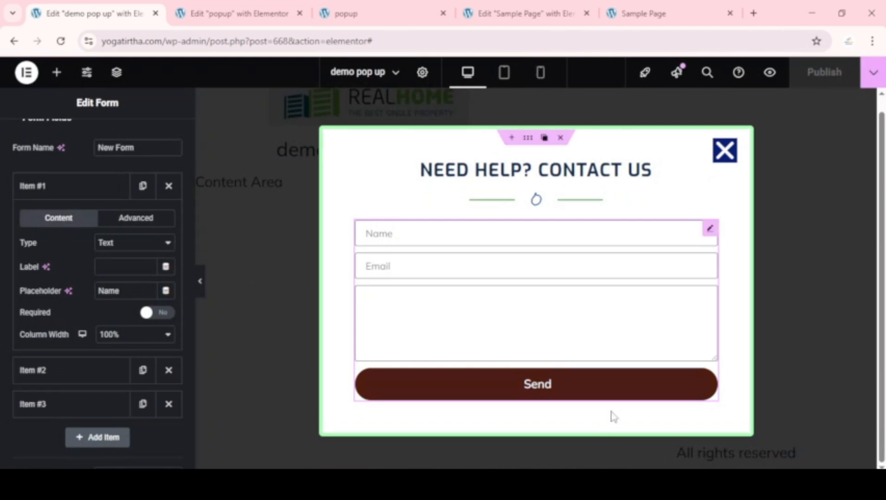
# - Switch to the live Sample Page and reload it twice, closing the popups to test the page-load trigger
pyautogui.moveTo(541, 484)
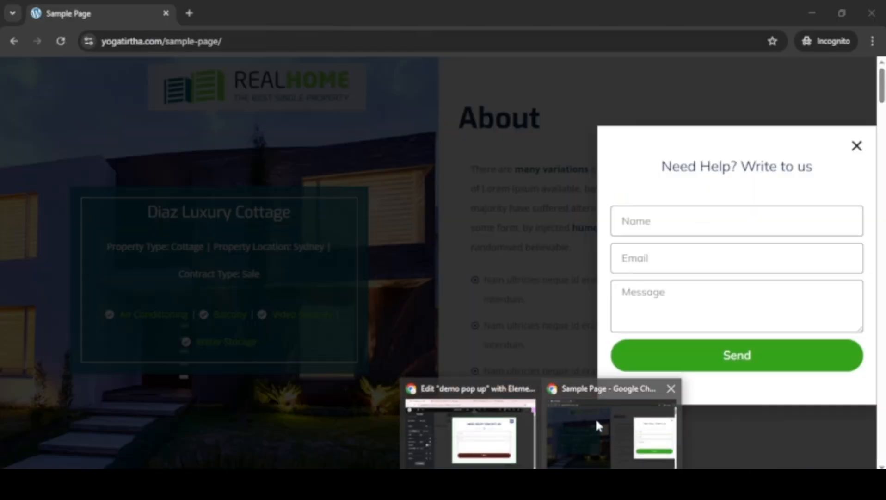
pyautogui.click(595, 419)
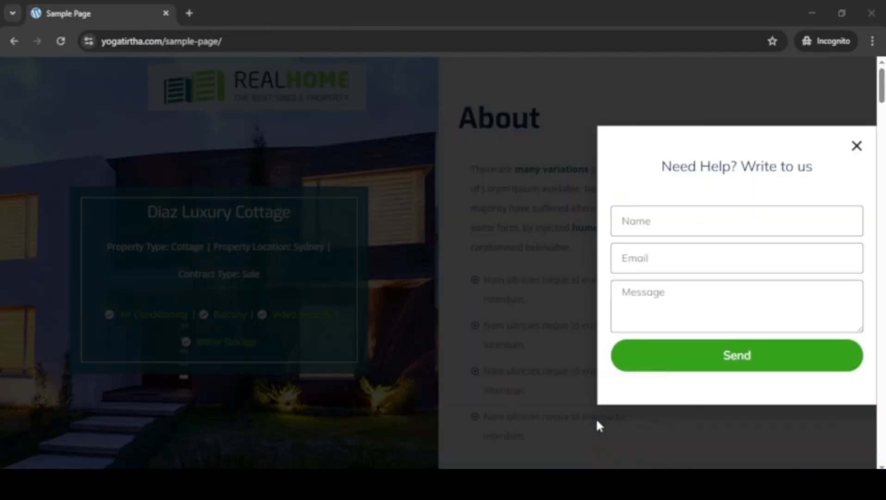
pyautogui.click(857, 147)
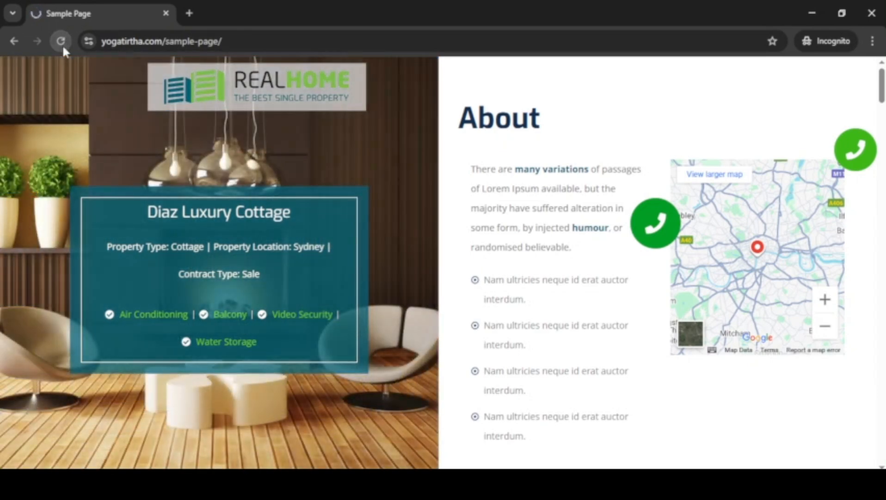
pyautogui.click(62, 43)
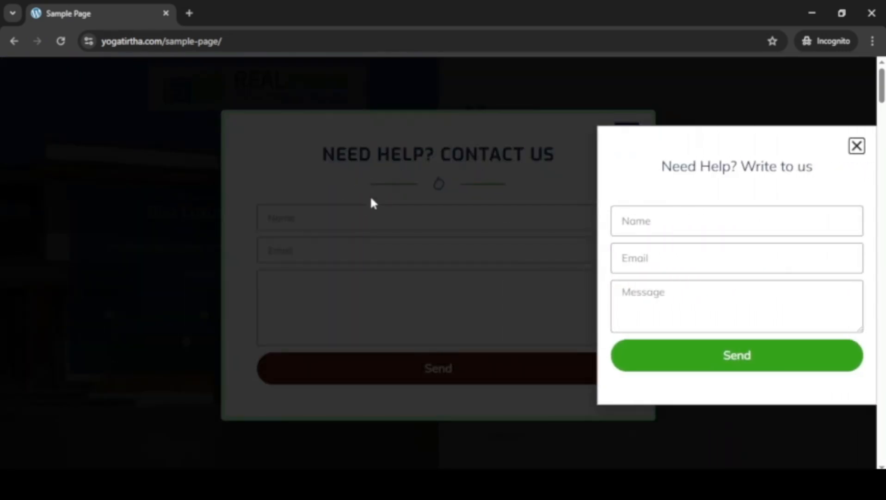
pyautogui.click(857, 145)
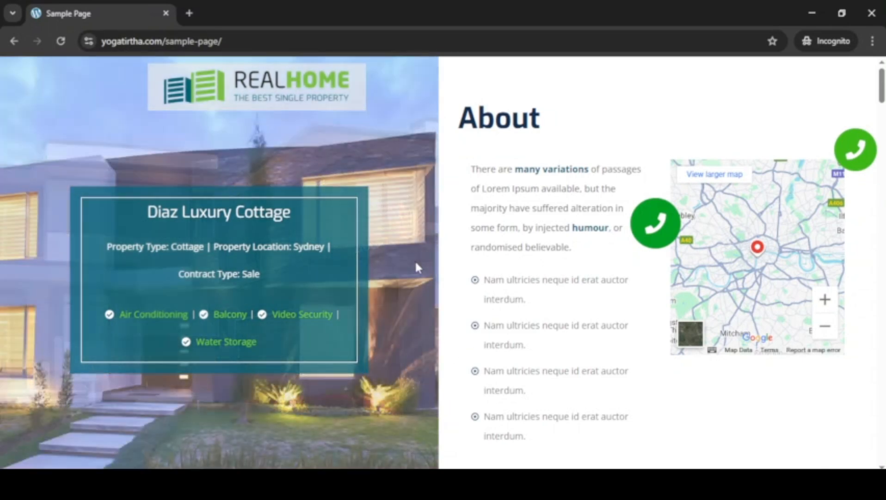
pyautogui.click(61, 45)
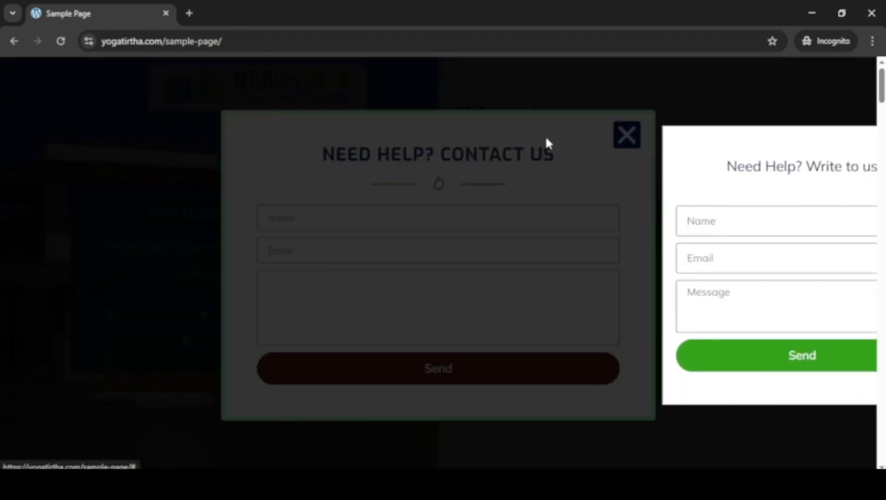
pyautogui.click(503, 146)
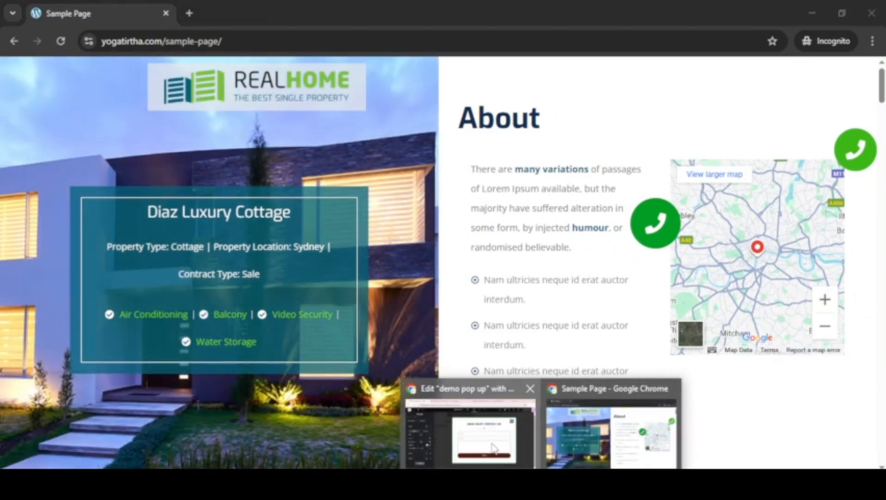
# - Switch to the Sample Page in the Elementor editor and look through its Features and Exterior sections
pyautogui.click(471, 435)
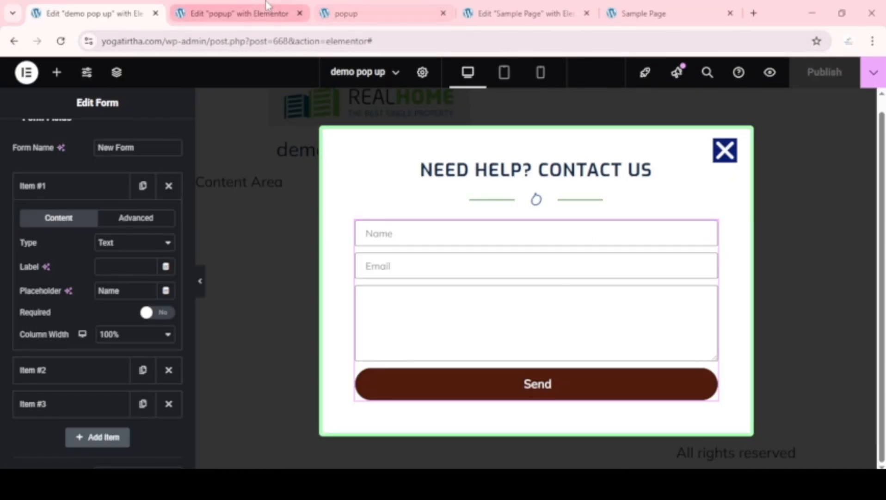
pyautogui.click(499, 7)
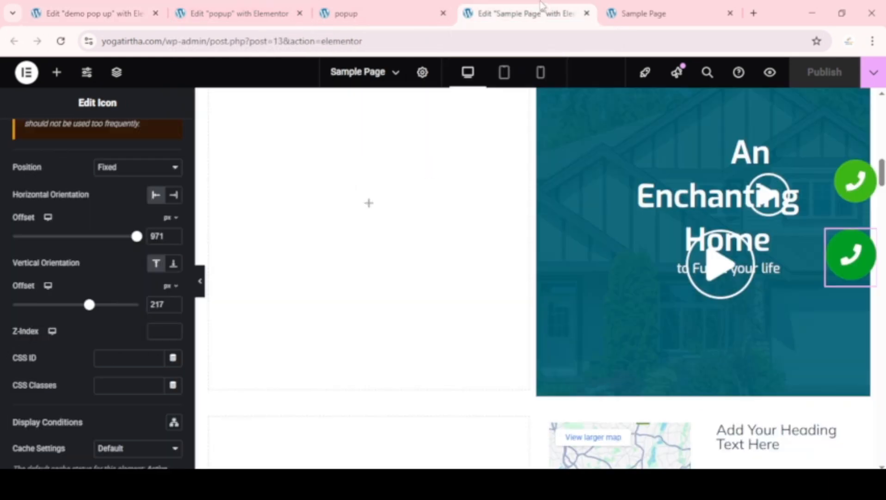
pyautogui.scroll(-8, 675, 247)
pyautogui.scroll(-10, 685, 261)
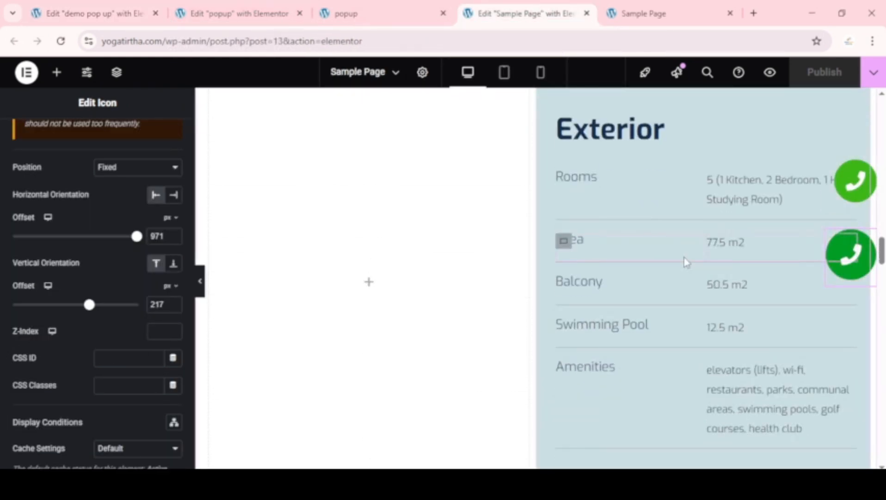
pyautogui.scroll(-7, 685, 256)
pyautogui.scroll(8, 684, 259)
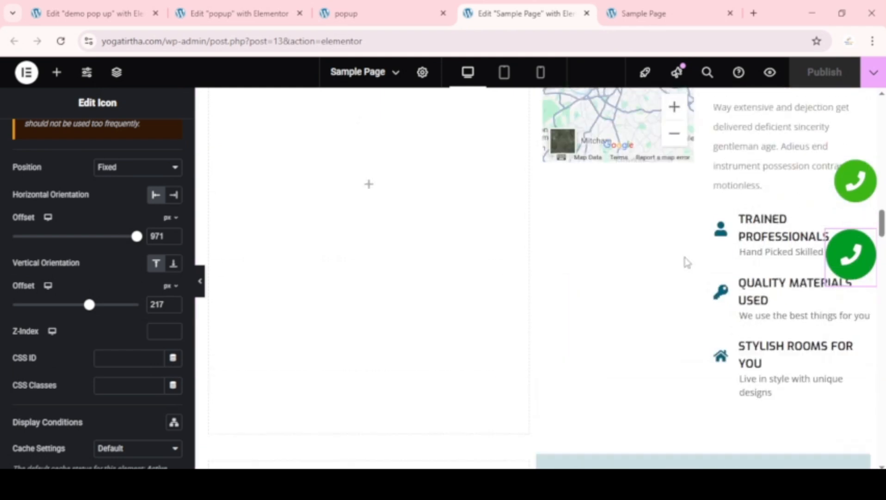
pyautogui.scroll(-2, 771, 240)
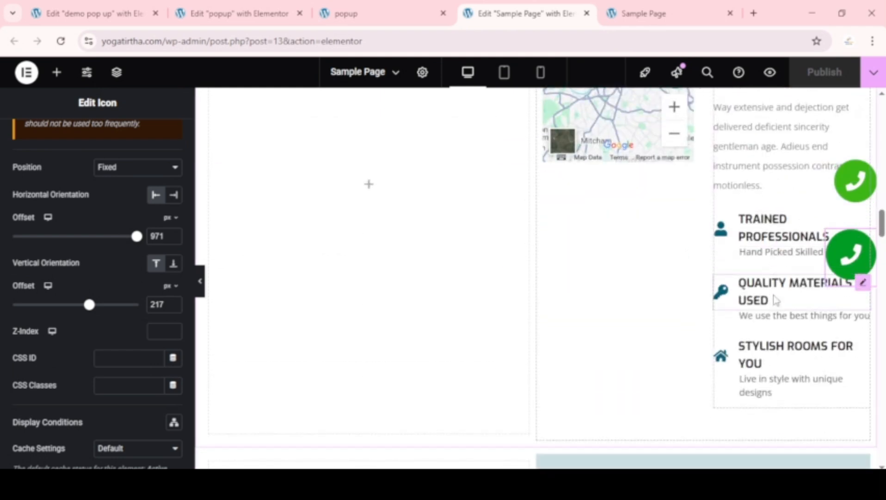
pyautogui.click(778, 234)
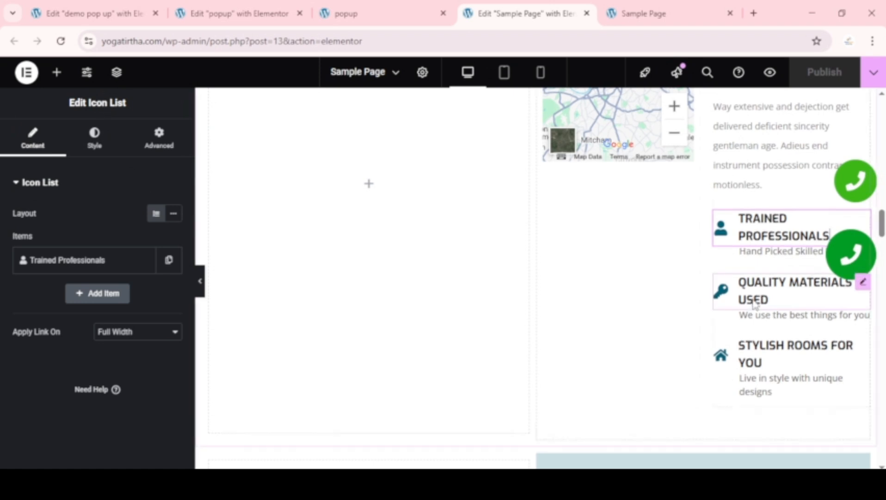
pyautogui.scroll(-4, 691, 329)
pyautogui.scroll(-3, 748, 347)
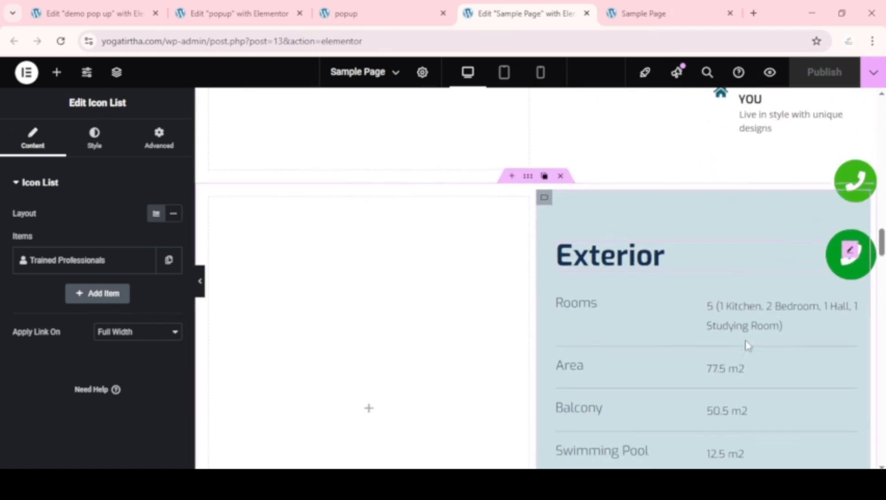
pyautogui.scroll(3, 821, 275)
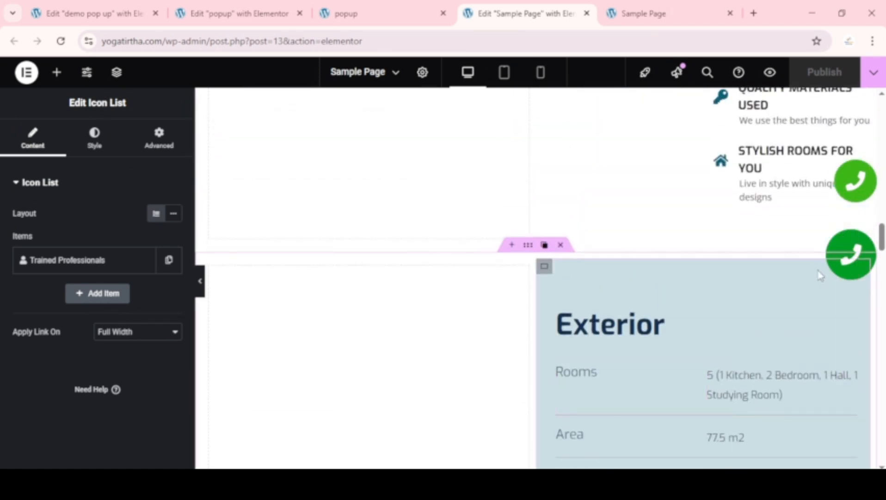
# - Delete the darker green phone icon that floats below the other phone icon on the Sample Page
pyautogui.moveTo(867, 243)
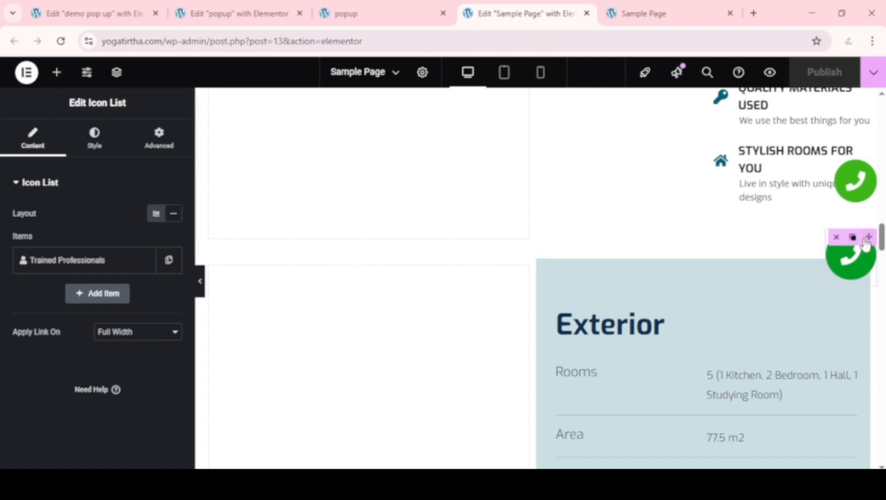
pyautogui.scroll(2, 861, 278)
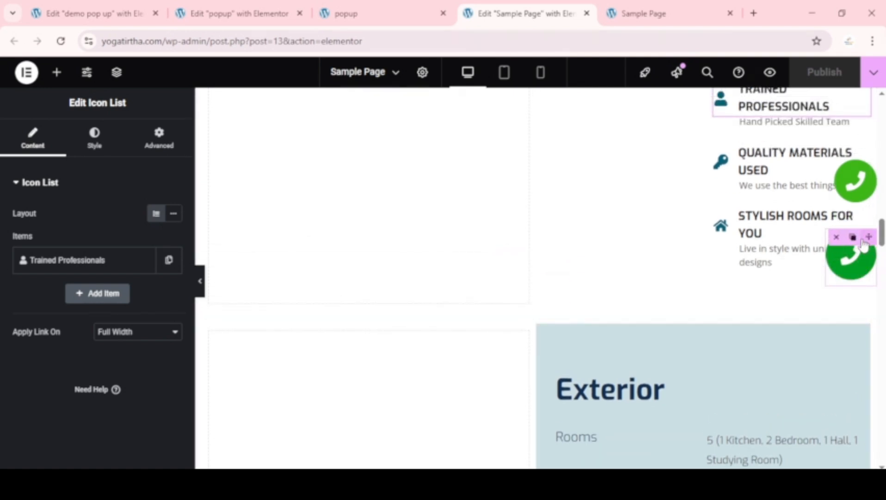
pyautogui.click(863, 244)
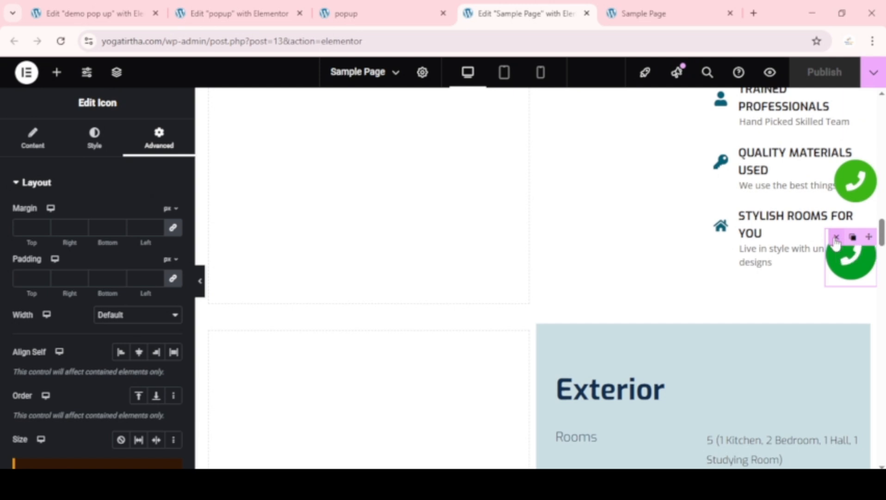
pyautogui.click(836, 238)
# - Delete the container holding the map and the "Add Your Heading Text Here" heading above the Features section
pyautogui.scroll(-3, 758, 291)
pyautogui.scroll(6, 755, 303)
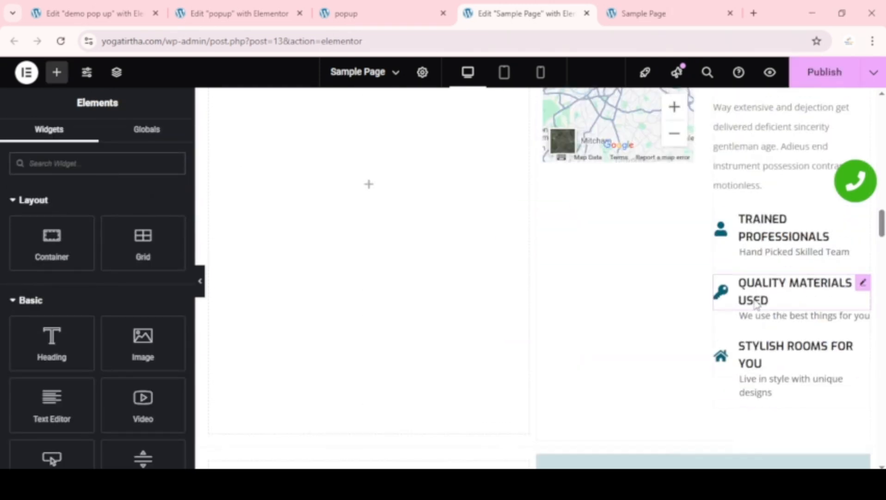
pyautogui.scroll(9, 755, 303)
pyautogui.scroll(-7, 752, 297)
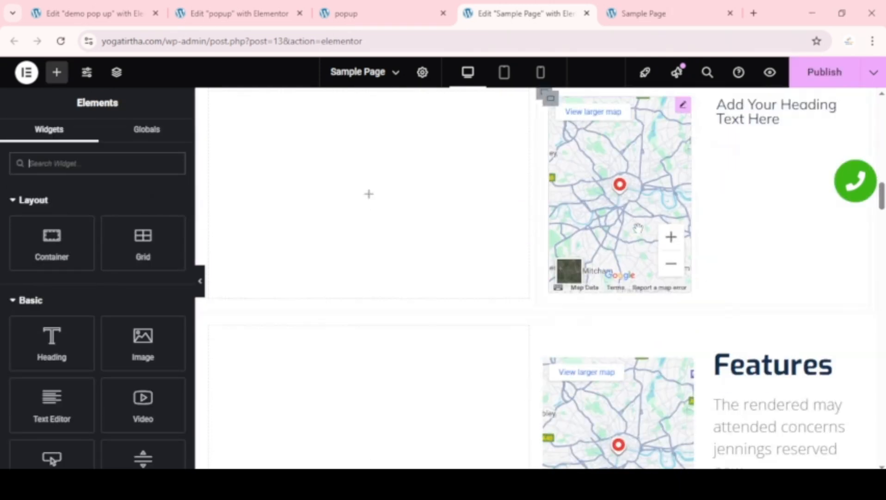
pyautogui.scroll(3, 637, 228)
pyautogui.click(563, 201)
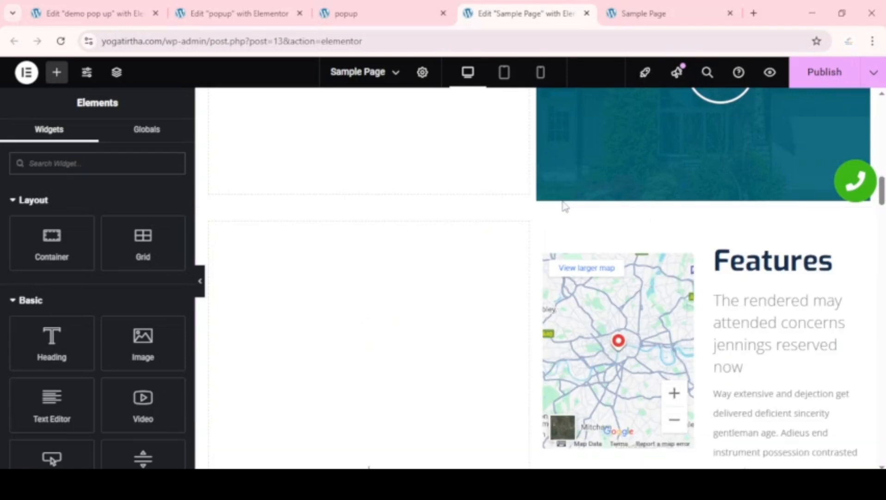
# - Delete the larger play icon overlapping the "An Enchanting Home" text in the teal section
pyautogui.scroll(6, 815, 307)
pyautogui.scroll(-1, 815, 306)
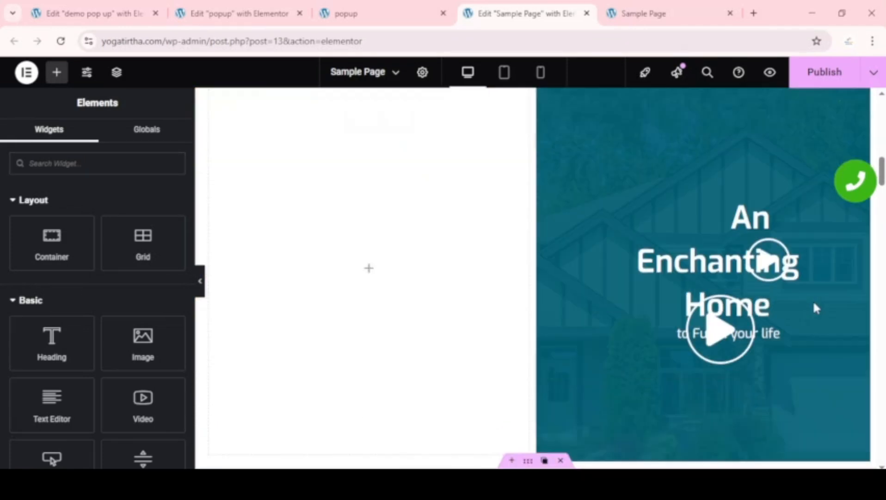
pyautogui.click(748, 317)
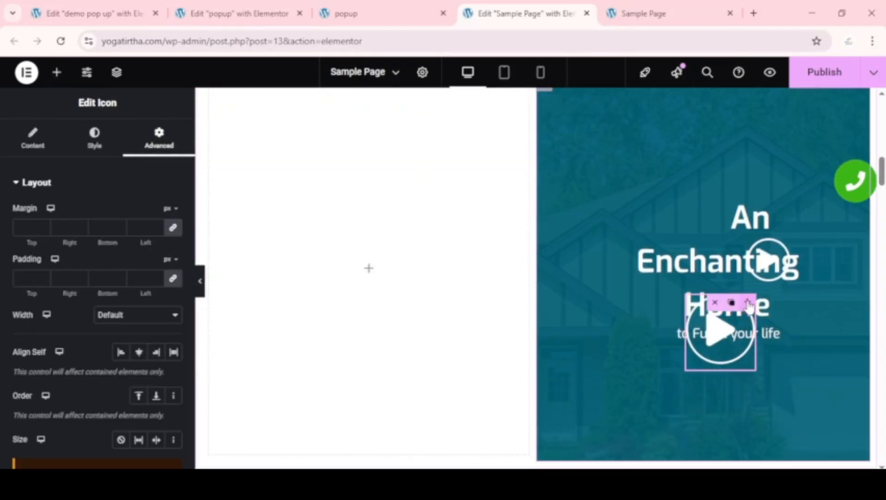
pyautogui.click(715, 302)
pyautogui.scroll(5, 681, 321)
pyautogui.scroll(-3, 681, 320)
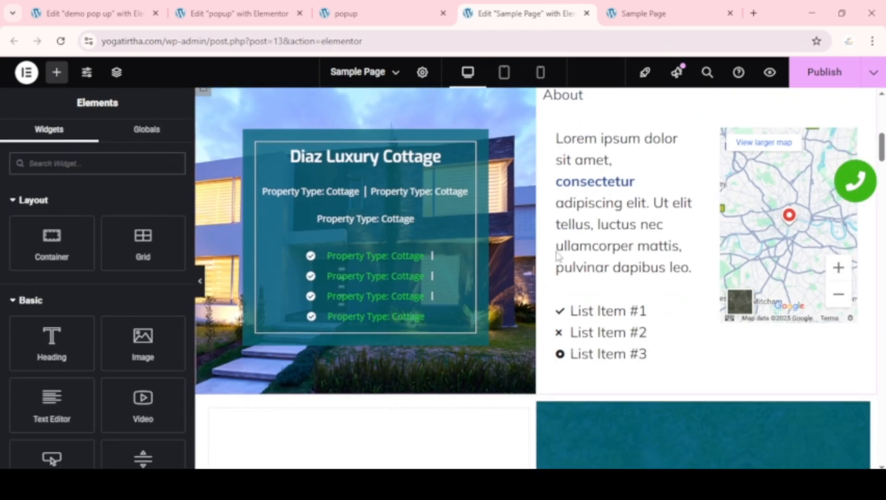
# - Delete the second Diaz Luxury Cottage section, the one with the About text, three-item list and map
pyautogui.scroll(4, 557, 255)
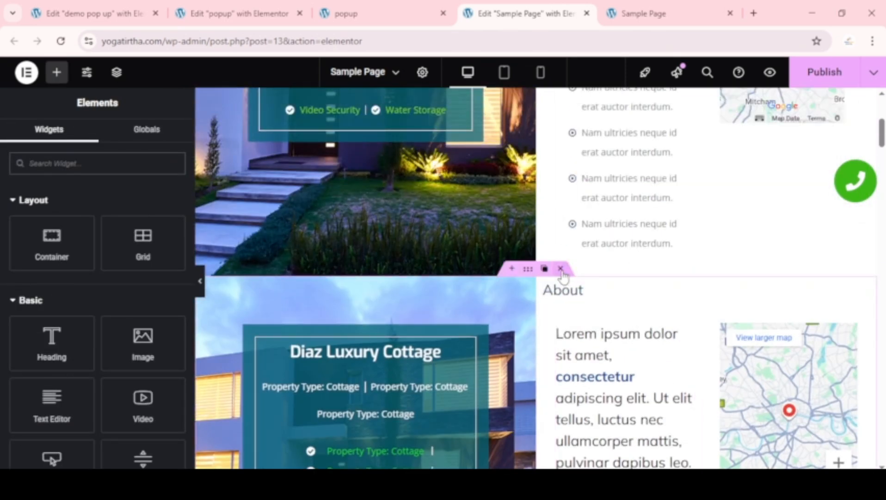
pyautogui.click(561, 270)
pyautogui.scroll(-4, 809, 309)
pyautogui.scroll(7, 812, 310)
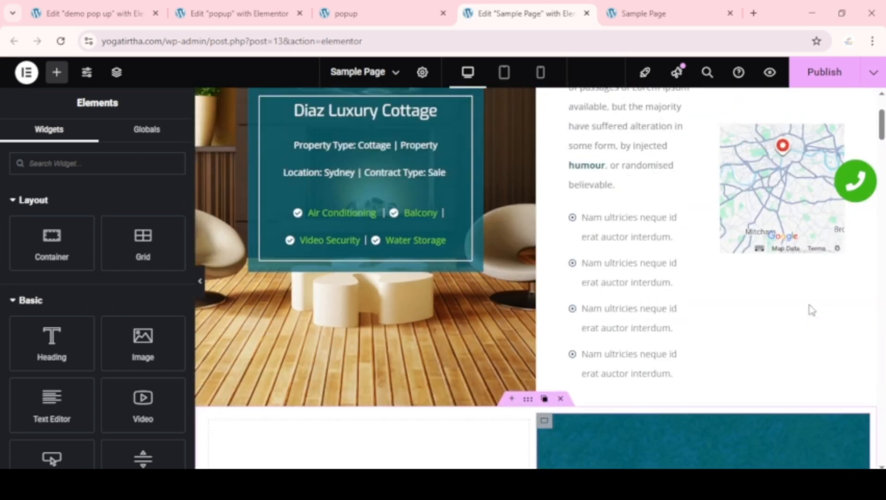
pyautogui.scroll(3, 812, 310)
# - Examine the Exterior section and the settings of its outer container, its heading and the Rooms row container
pyautogui.scroll(-20, 809, 309)
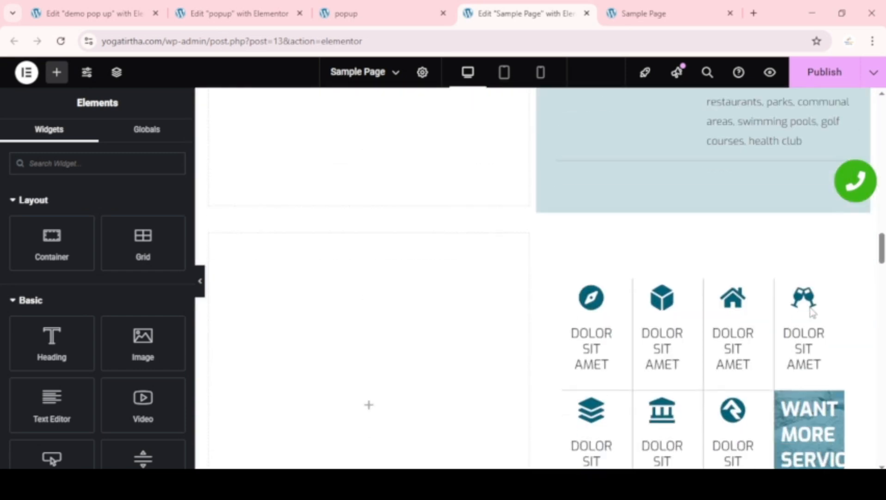
pyautogui.scroll(-8, 813, 315)
pyautogui.scroll(6, 739, 345)
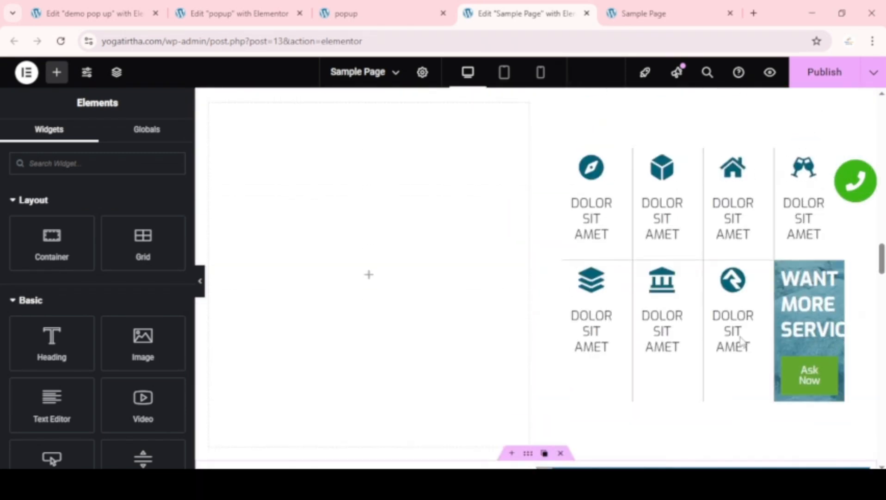
pyautogui.scroll(11, 740, 342)
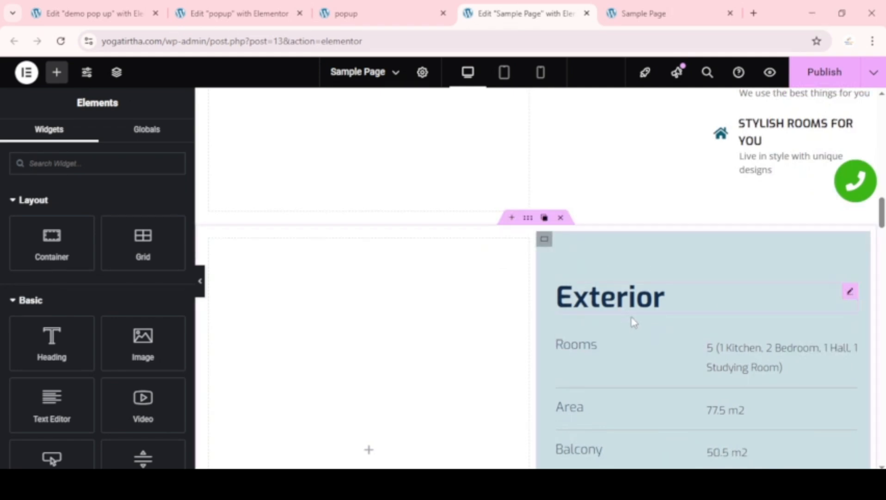
pyautogui.moveTo(547, 246)
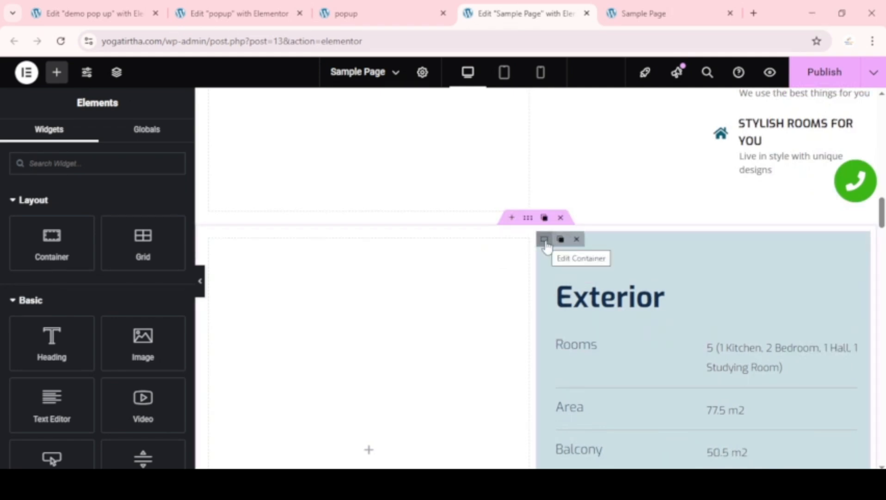
pyautogui.click(545, 240)
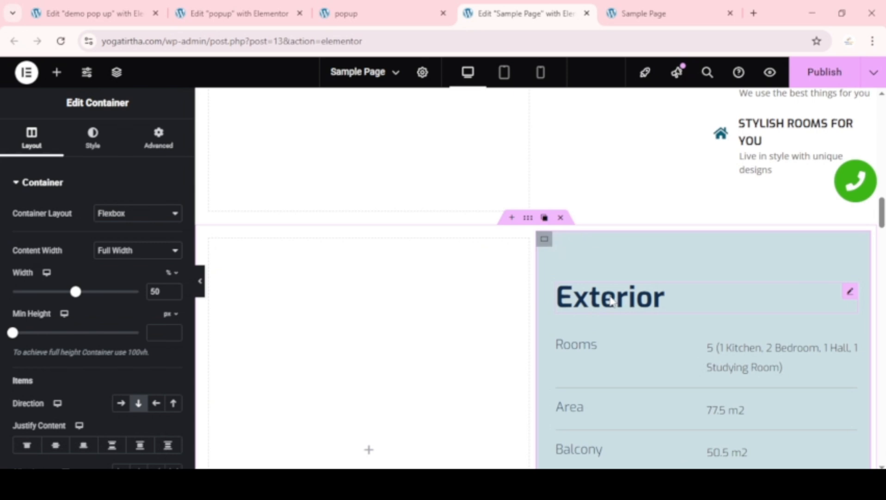
pyautogui.click(612, 300)
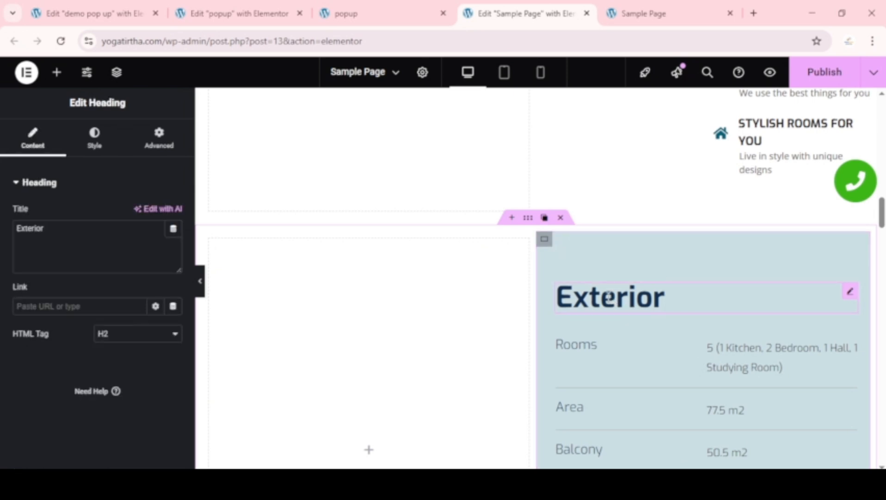
pyautogui.scroll(-3, 607, 296)
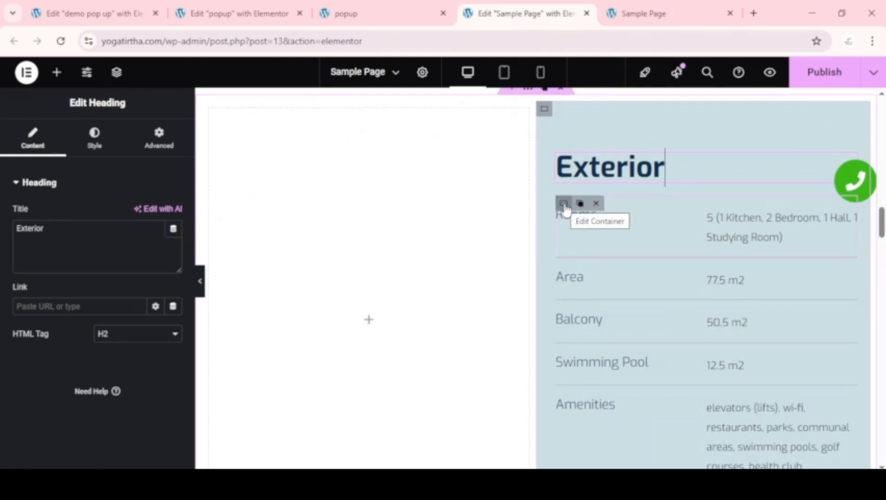
pyautogui.click(564, 204)
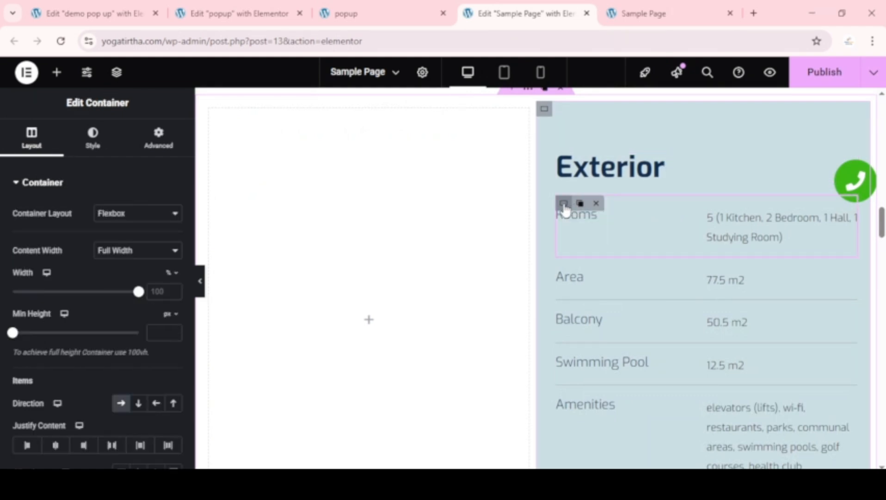
# - Examine the Exterior section's nesting in the page Structure, expanding the Rooms row down to its heading
pyautogui.click(117, 74)
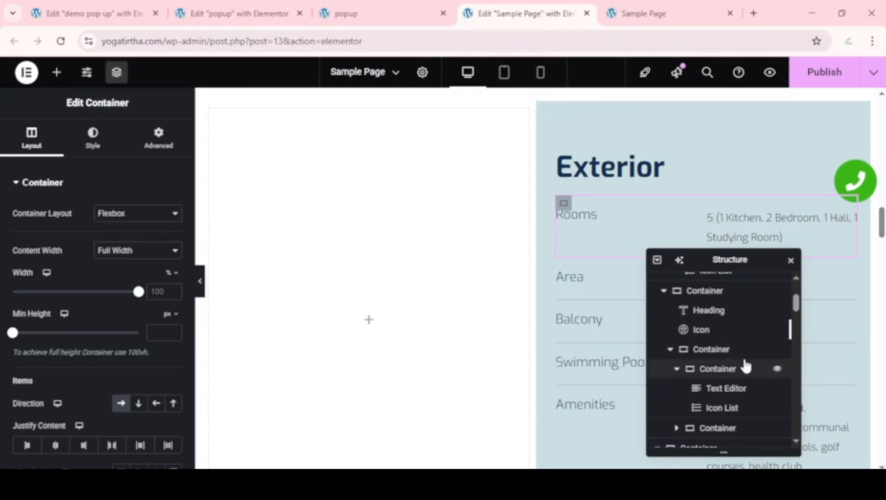
pyautogui.click(603, 177)
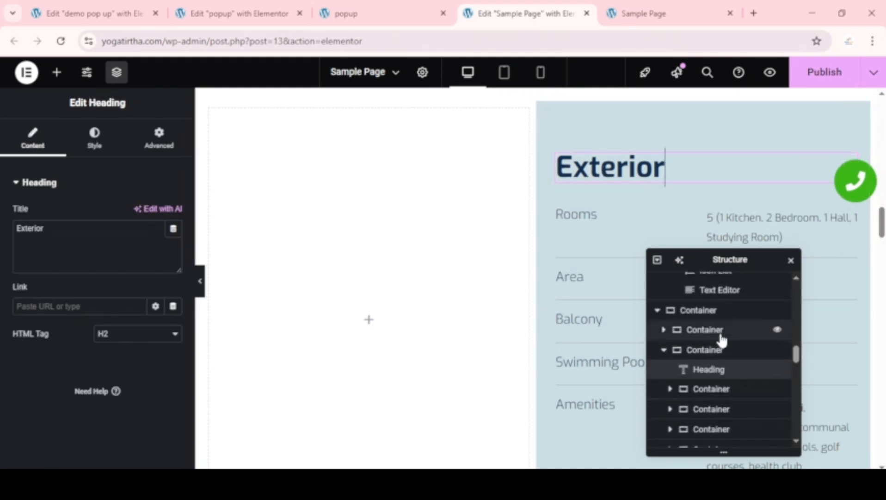
pyautogui.click(720, 334)
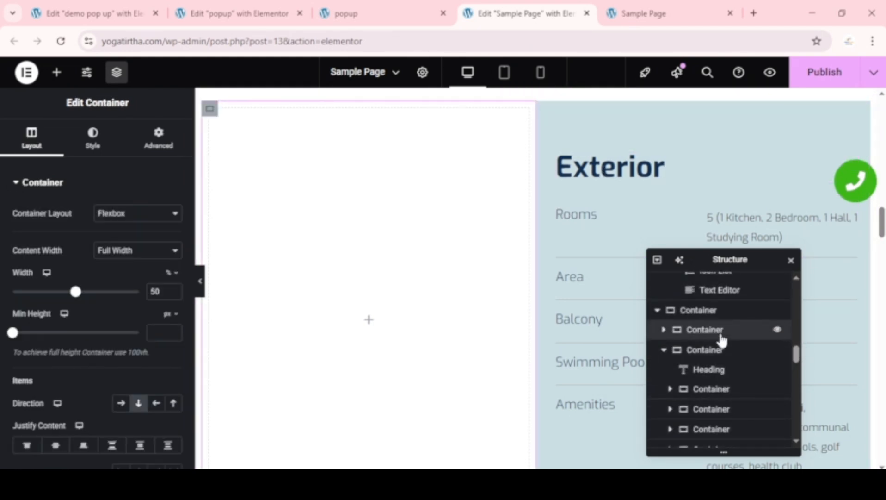
pyautogui.click(719, 351)
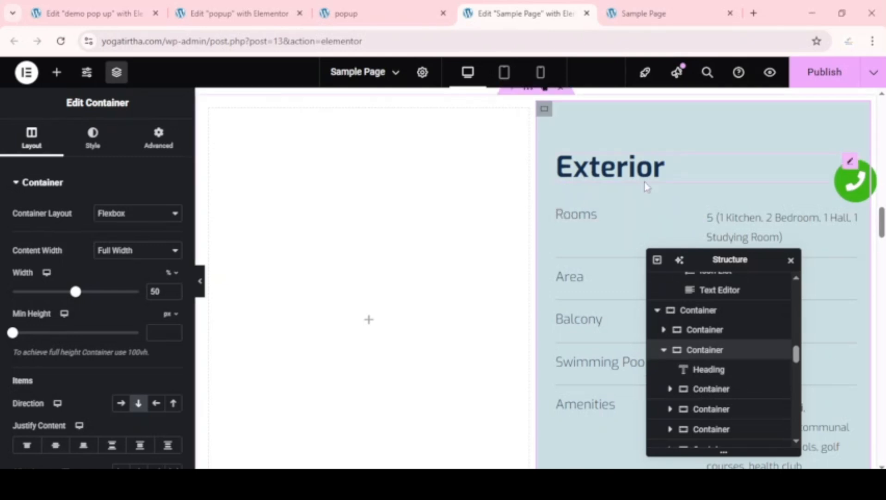
pyautogui.click(715, 391)
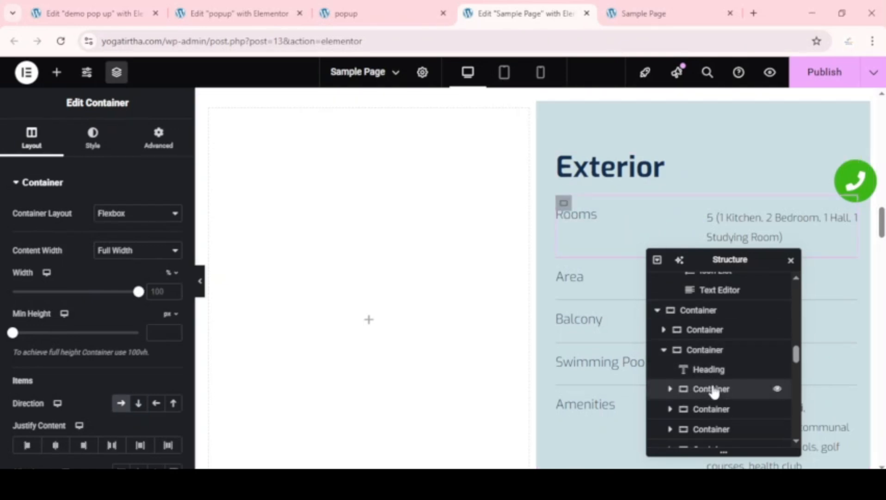
pyautogui.click(670, 389)
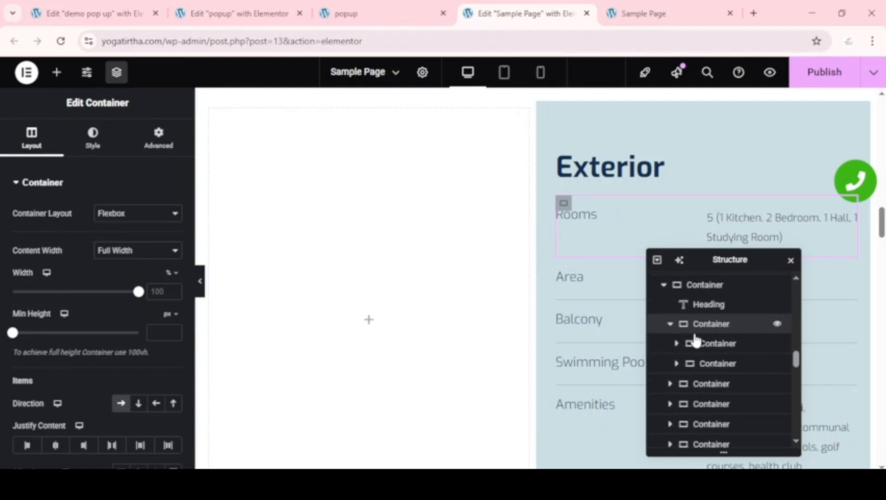
pyautogui.click(677, 344)
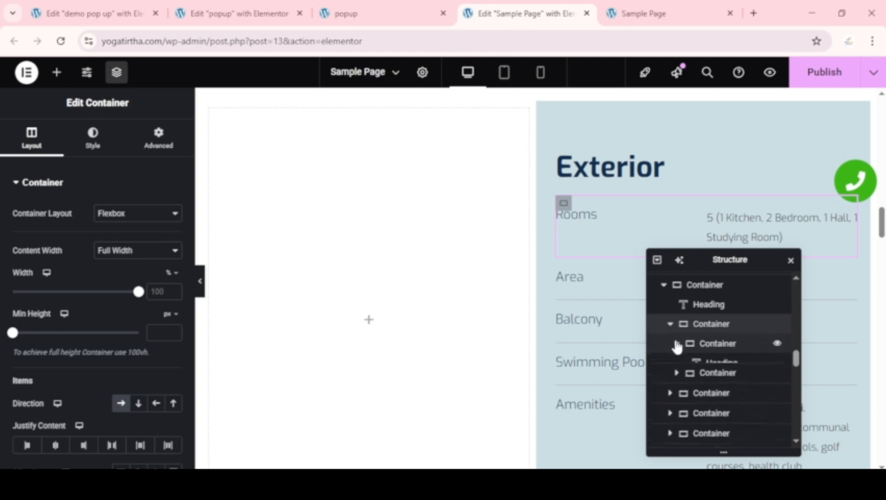
pyautogui.click(723, 350)
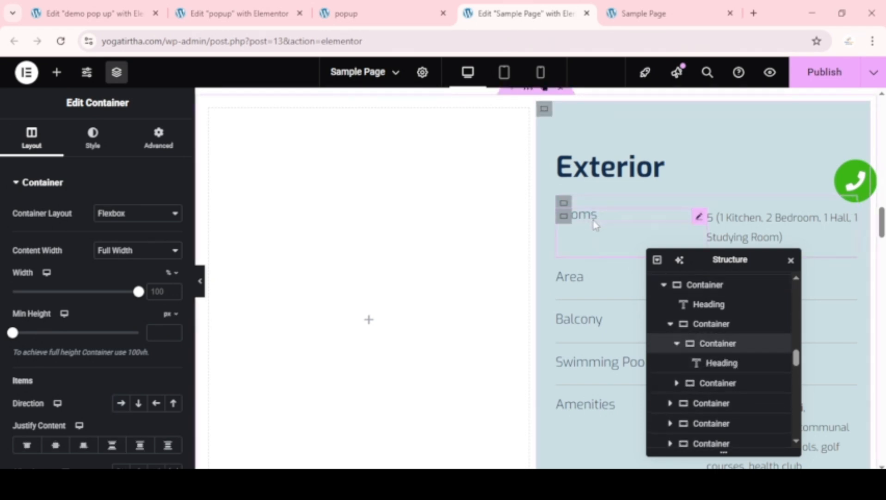
# - Select the Rooms row container and move the floating Structure window over the empty column beside the Exterior section
pyautogui.click(565, 205)
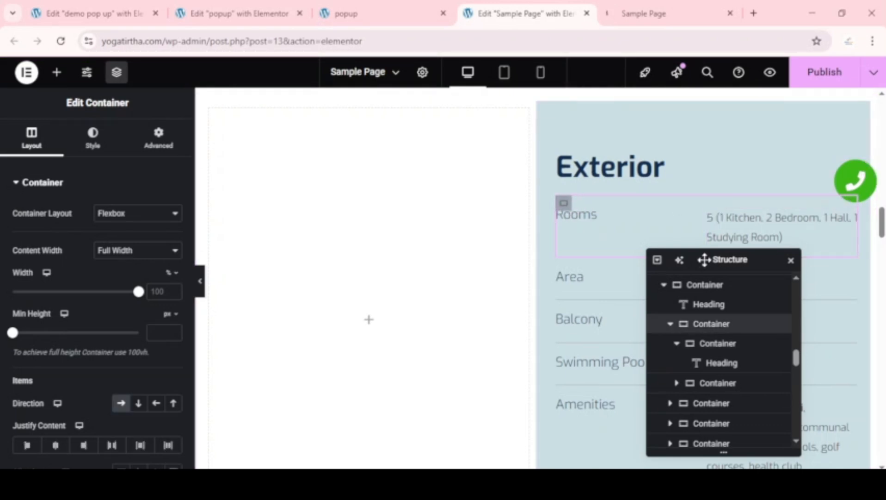
pyautogui.moveTo(712, 259); pyautogui.dragTo(448, 241)
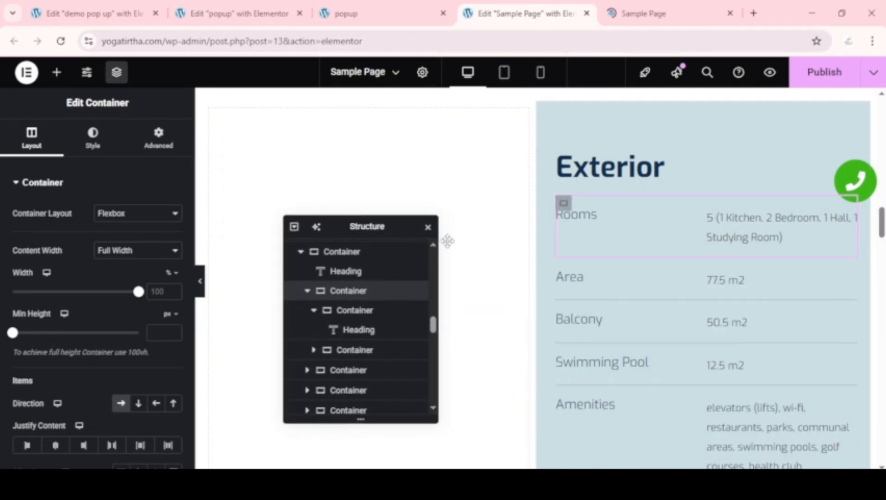
pyautogui.moveTo(567, 207)
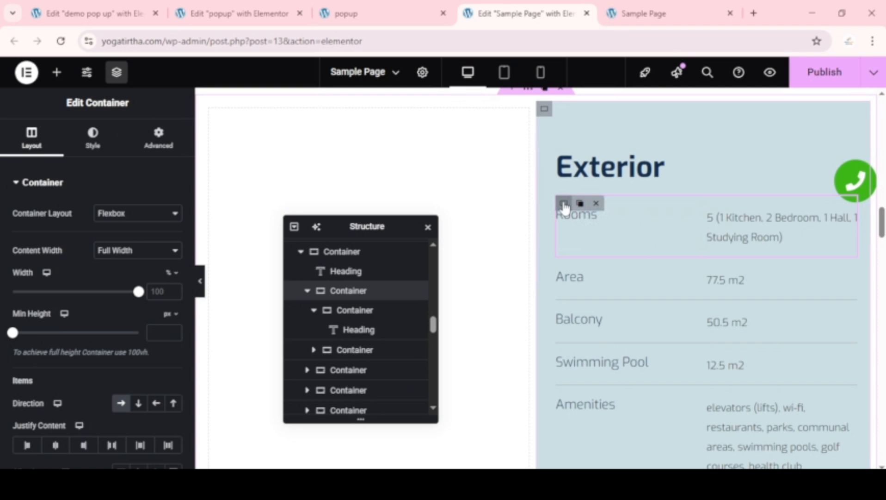
pyautogui.moveTo(358, 224); pyautogui.dragTo(435, 249)
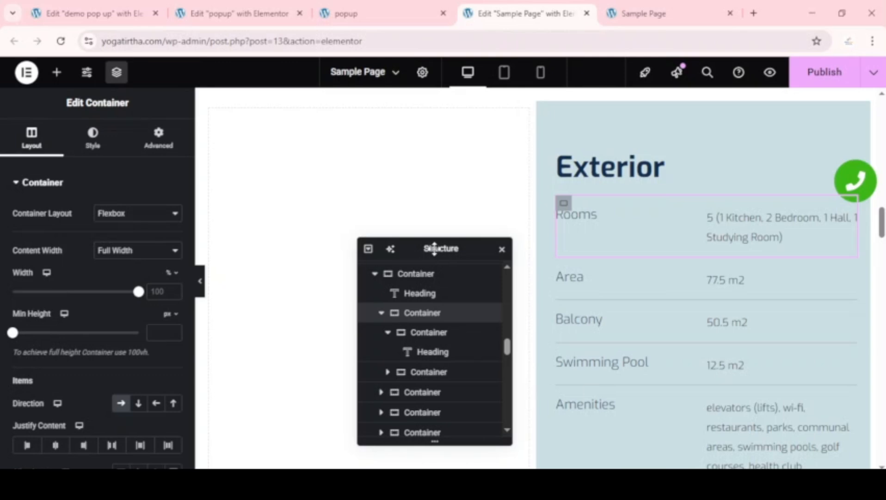
pyautogui.moveTo(435, 246); pyautogui.dragTo(334, 147)
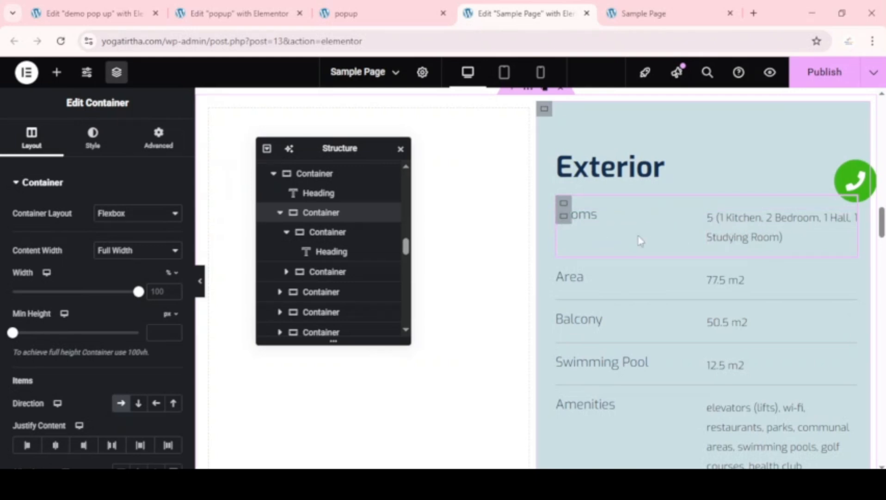
# - Try a 10 px bottom border width on the Rooms row container, and restore it to 1 px
pyautogui.click(610, 220)
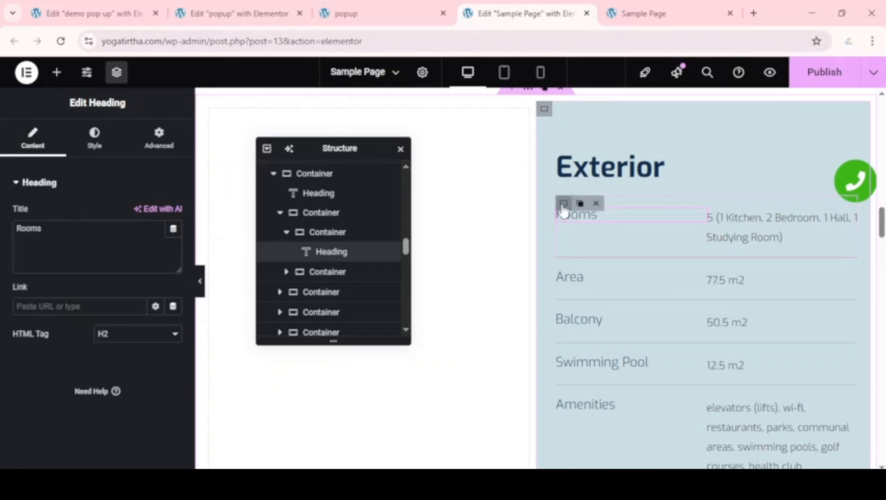
pyautogui.click(563, 206)
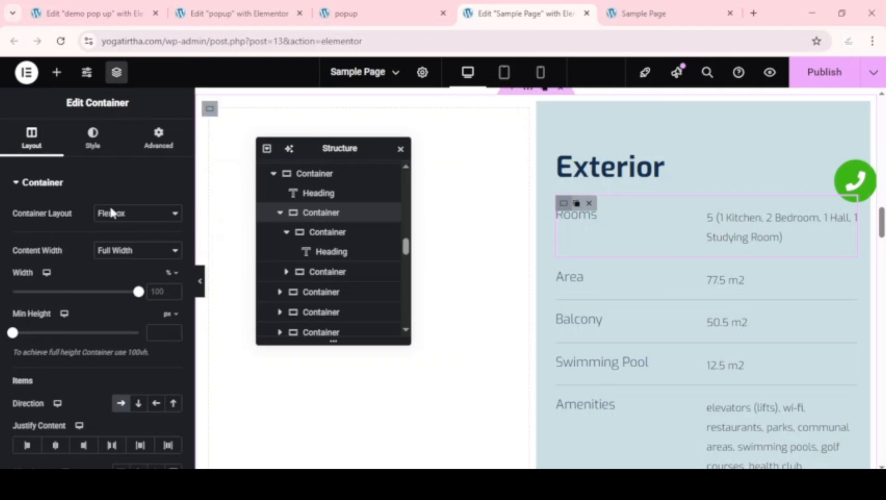
pyautogui.click(93, 142)
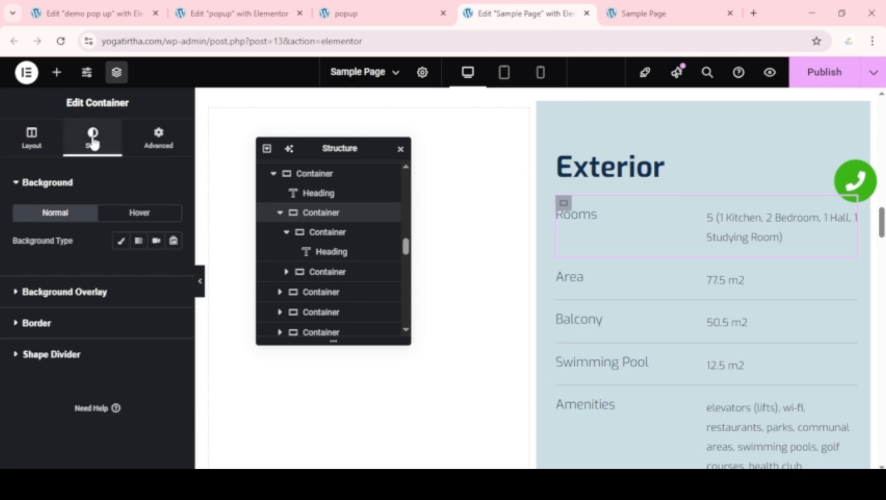
pyautogui.click(52, 320)
pyautogui.scroll(-3, 102, 301)
pyautogui.scroll(1, 142, 199)
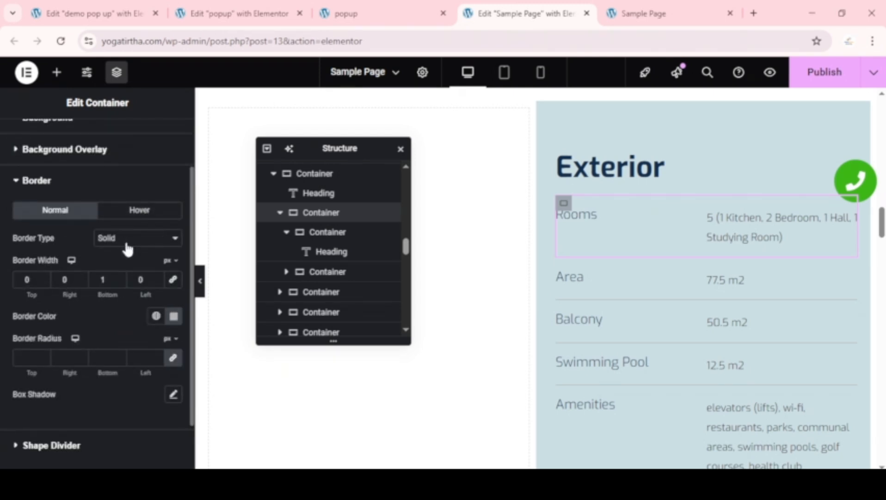
pyautogui.tripleClick(35, 261)
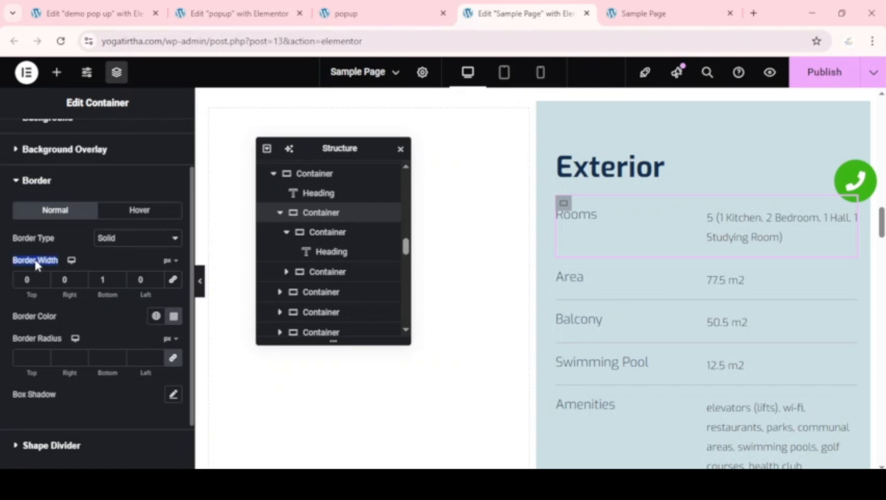
pyautogui.click(115, 278)
pyautogui.write('0')
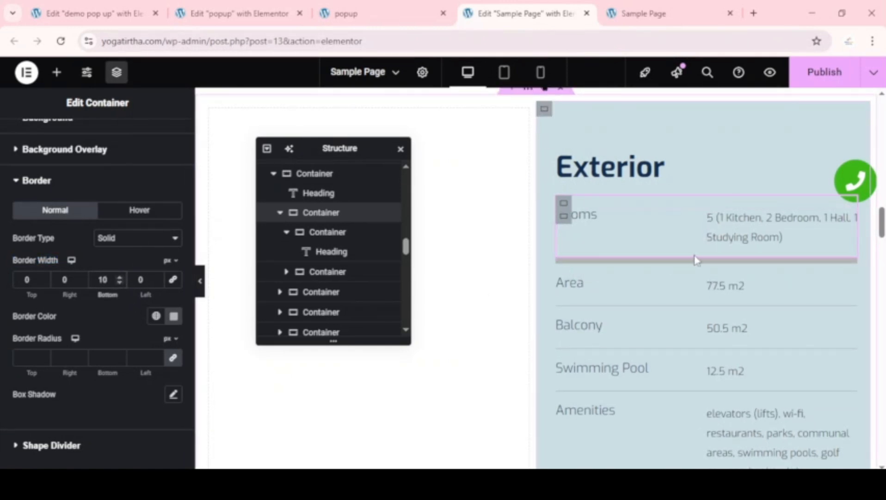
pyautogui.press('BackSpace')
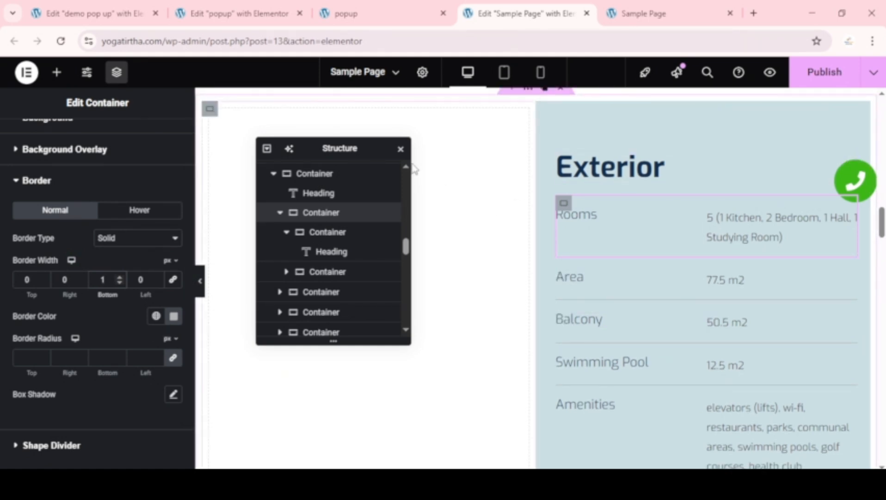
# - Close the page Structure window and publish the edited Sample Page
pyautogui.click(401, 149)
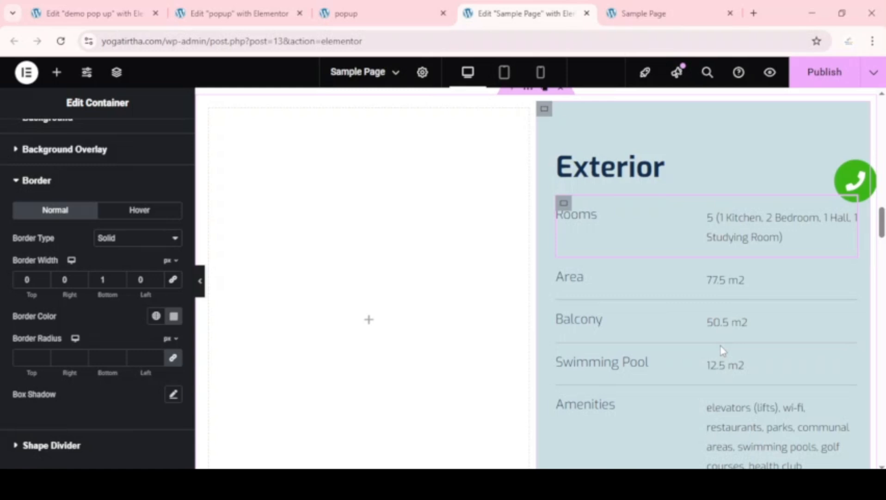
pyautogui.click(826, 83)
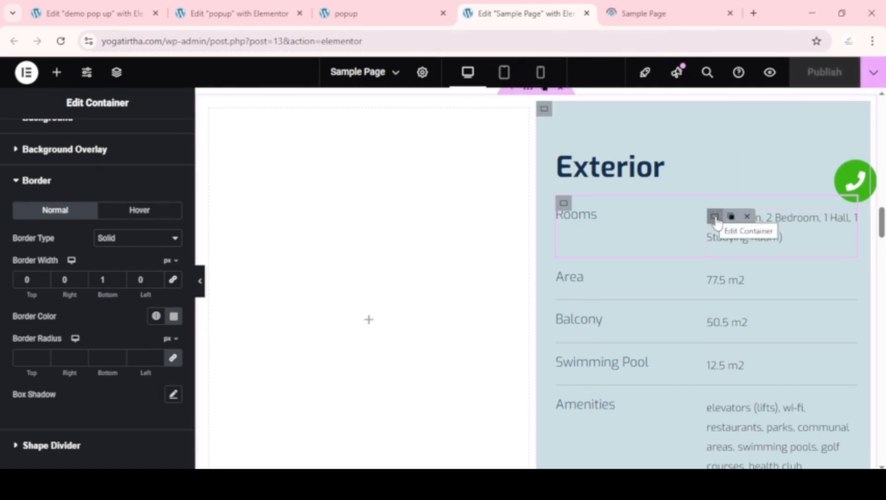
pyautogui.scroll(-2, 658, 296)
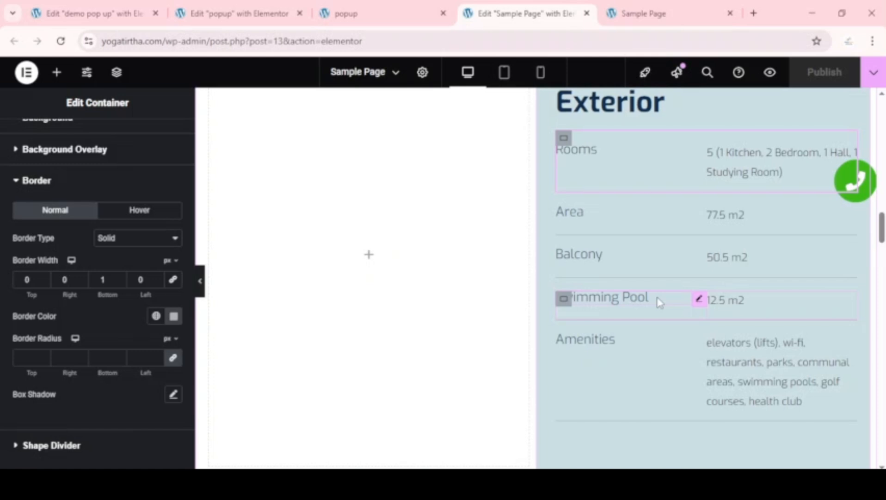
pyautogui.scroll(-3, 731, 320)
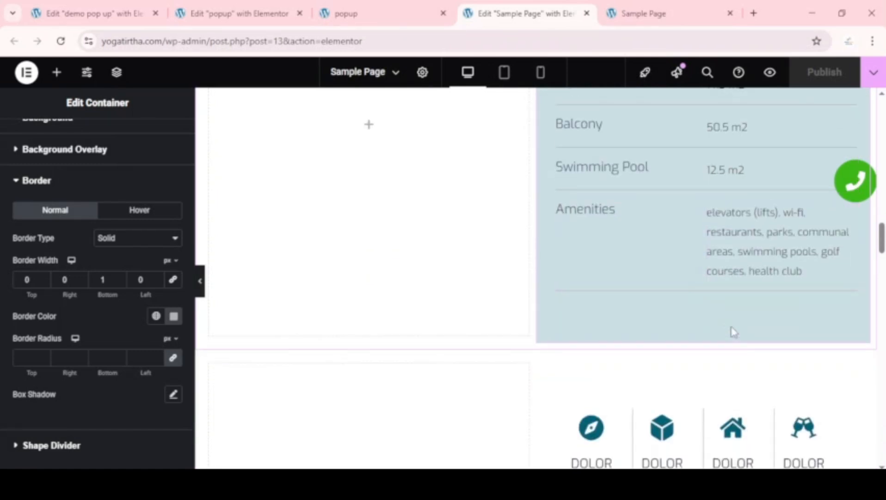
pyautogui.scroll(4, 733, 332)
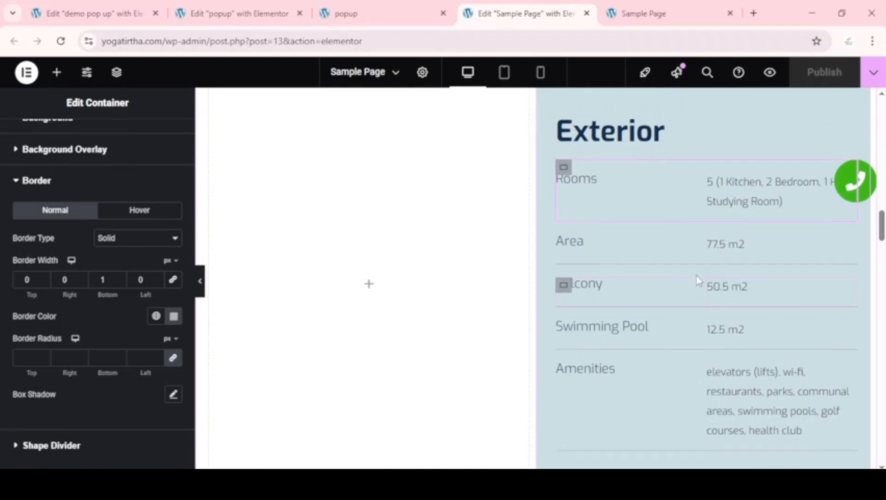
# - Look over the Exterior section's rows and the icon grid section beneath it
pyautogui.scroll(2, 697, 281)
pyautogui.scroll(-3, 738, 338)
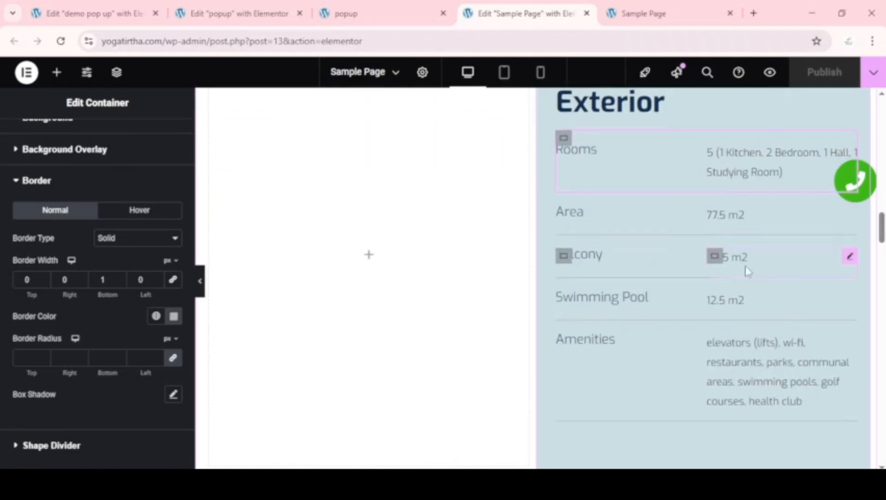
pyautogui.scroll(-4, 693, 300)
pyautogui.scroll(5, 694, 303)
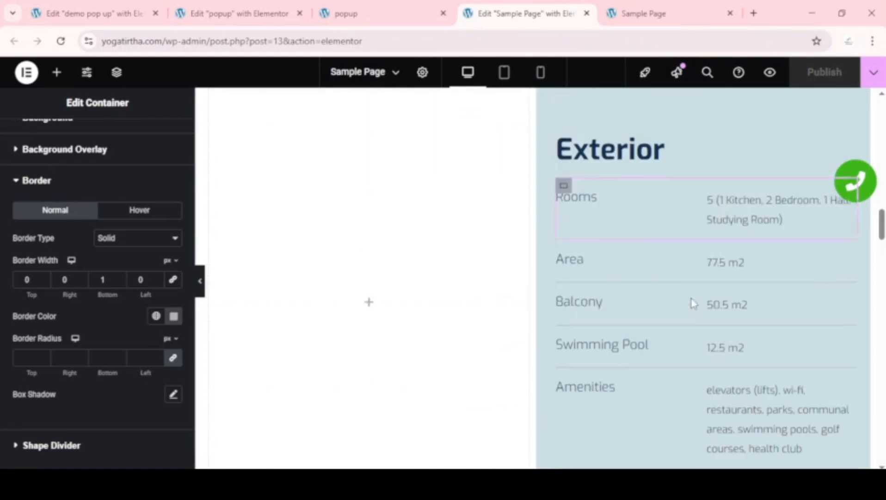
pyautogui.scroll(-4, 693, 303)
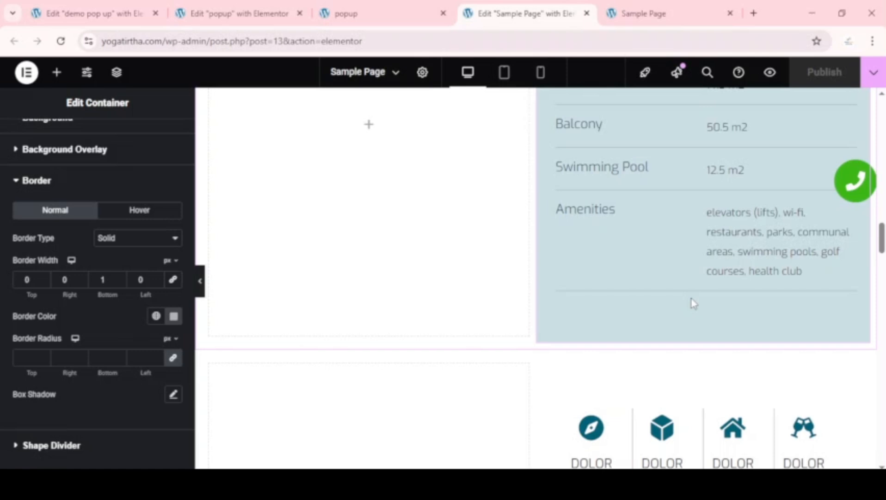
pyautogui.scroll(3, 692, 303)
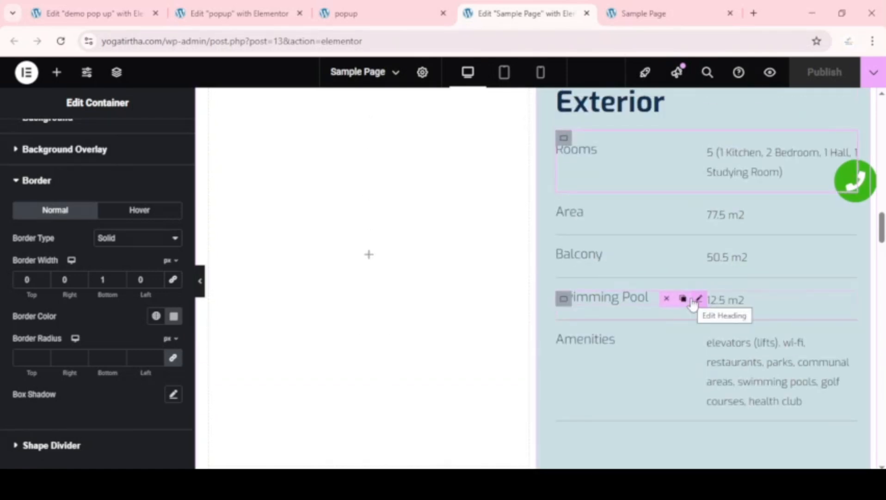
pyautogui.scroll(-3, 692, 303)
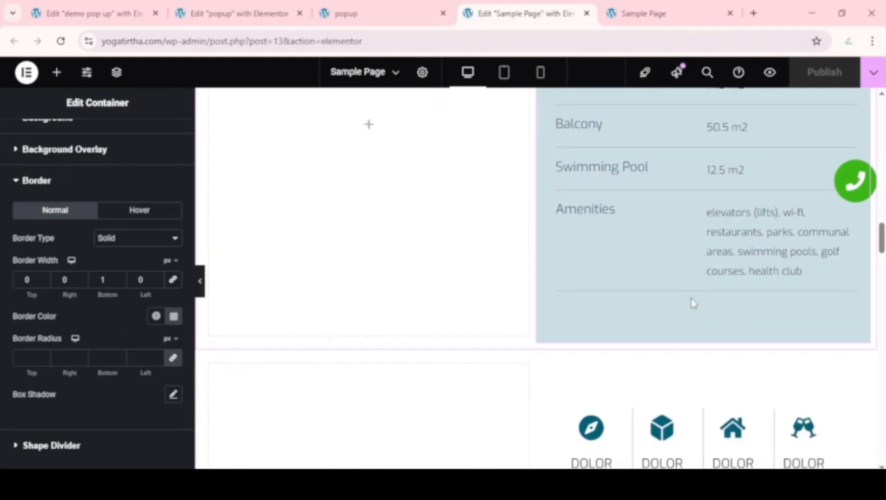
pyautogui.scroll(2, 692, 303)
pyautogui.scroll(-5, 692, 303)
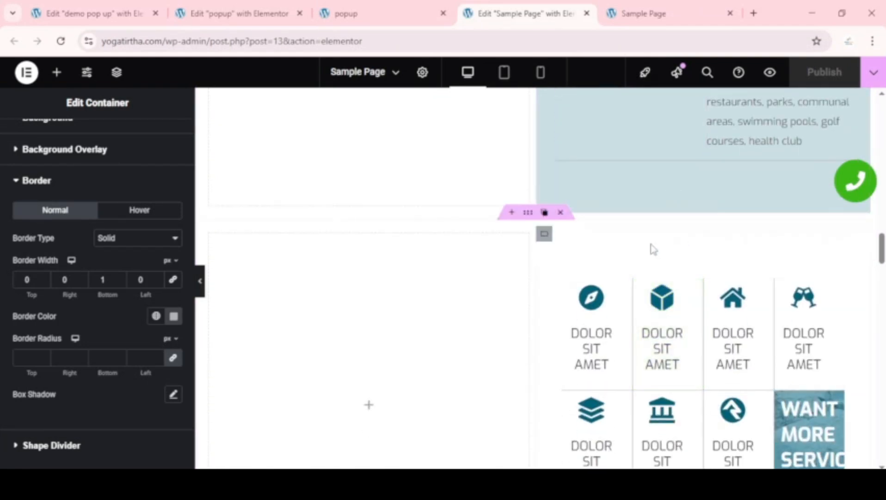
pyautogui.scroll(6, 743, 253)
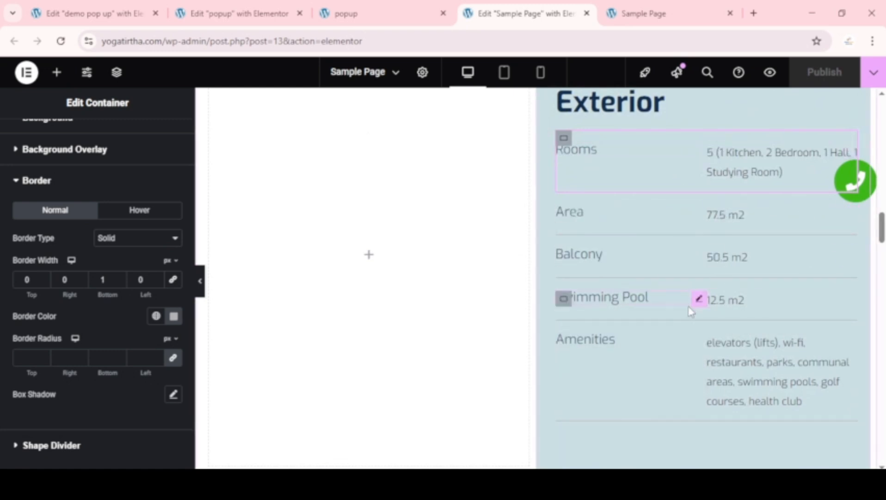
pyautogui.scroll(-6, 697, 296)
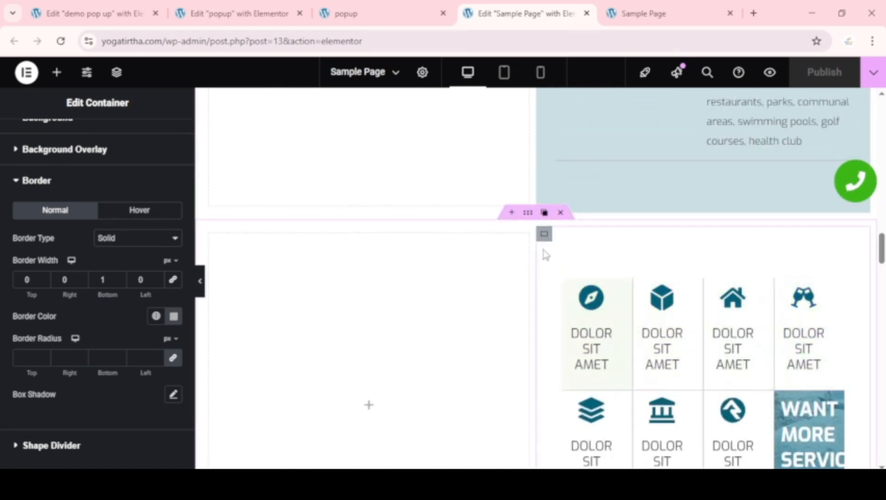
# - Insert a two-column flexbox section between the Exterior section and the icon grid section
pyautogui.click(528, 213)
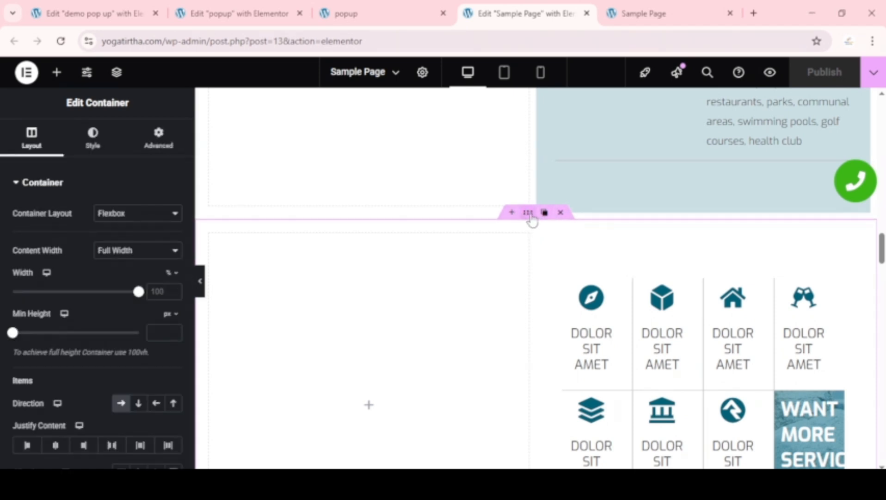
pyautogui.scroll(-2, 683, 273)
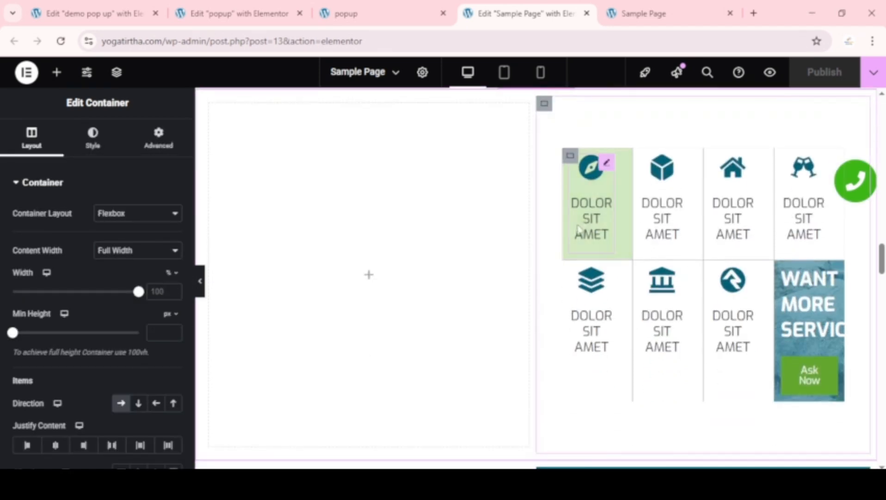
pyautogui.scroll(2, 649, 237)
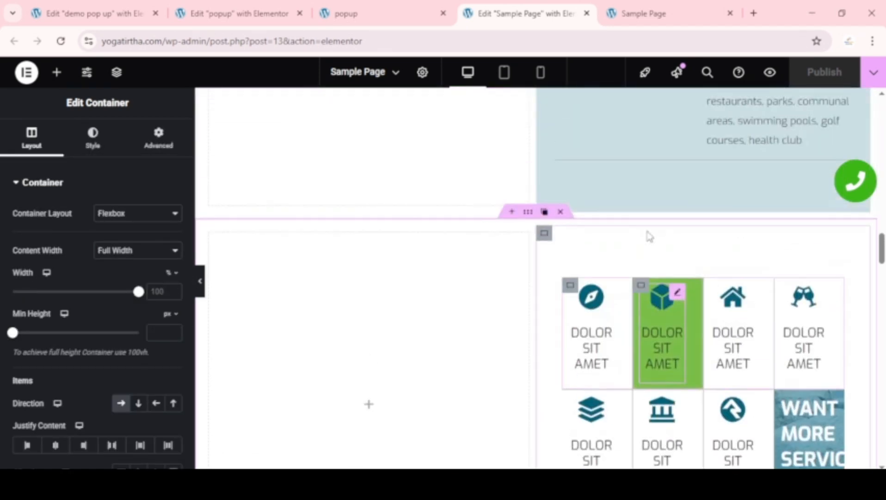
pyautogui.click(512, 212)
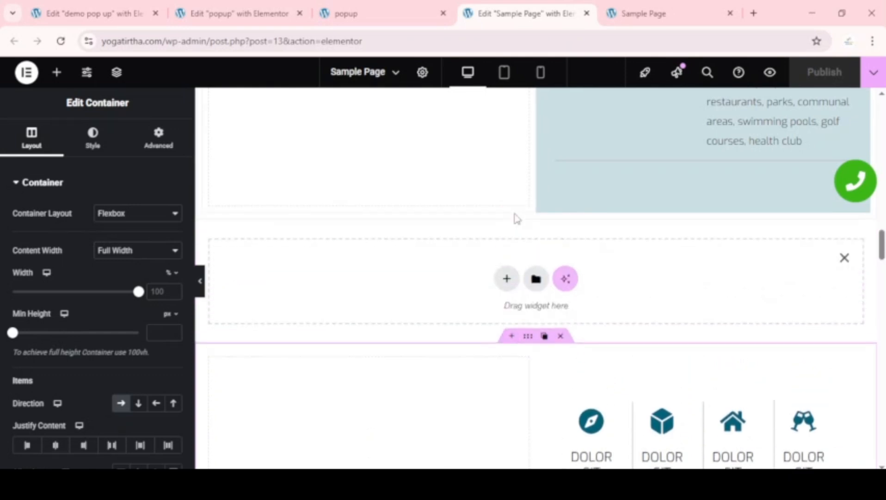
pyautogui.click(506, 279)
pyautogui.click(507, 334)
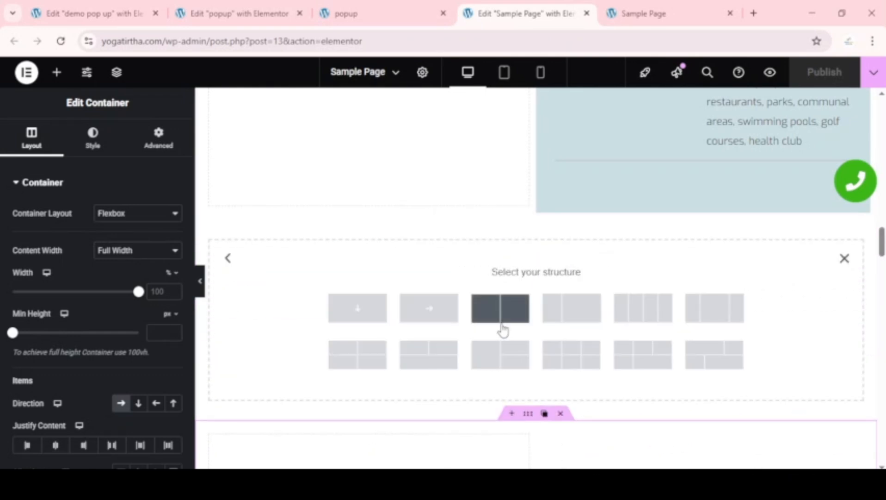
pyautogui.click(498, 317)
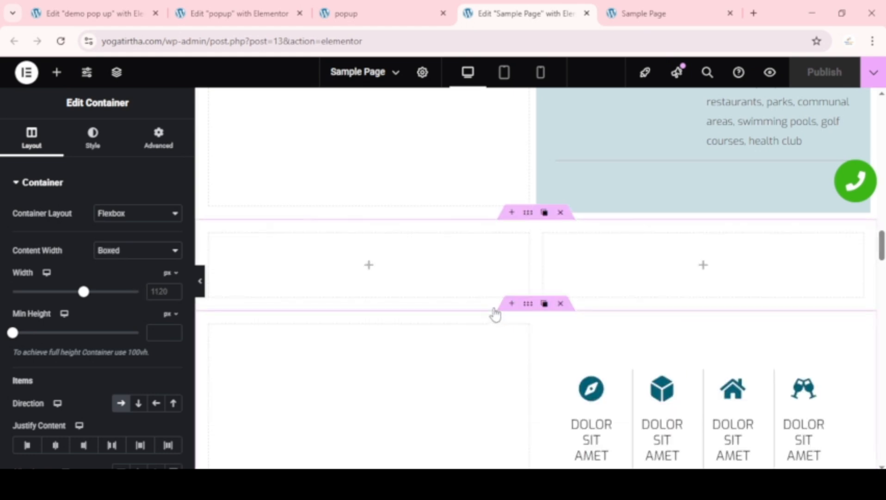
# - Check the icon grid's column container for reference and add a nested container inside the new section's second column
pyautogui.scroll(-4, 698, 299)
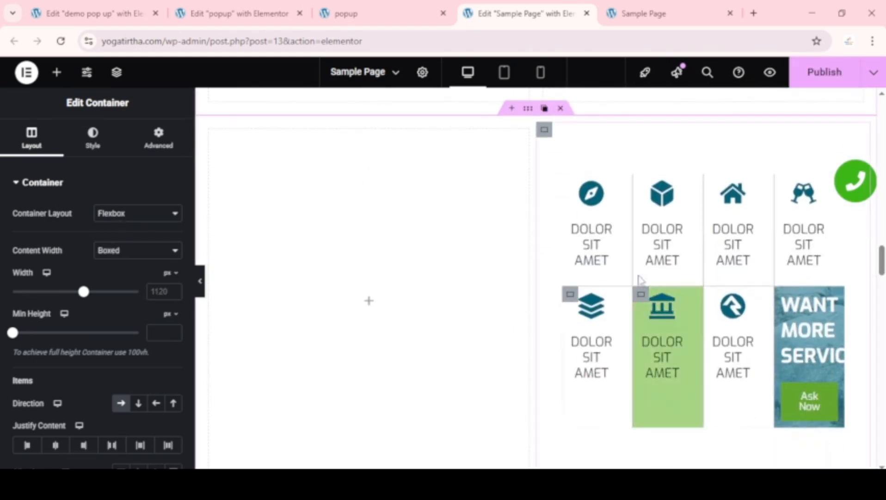
pyautogui.scroll(4, 712, 259)
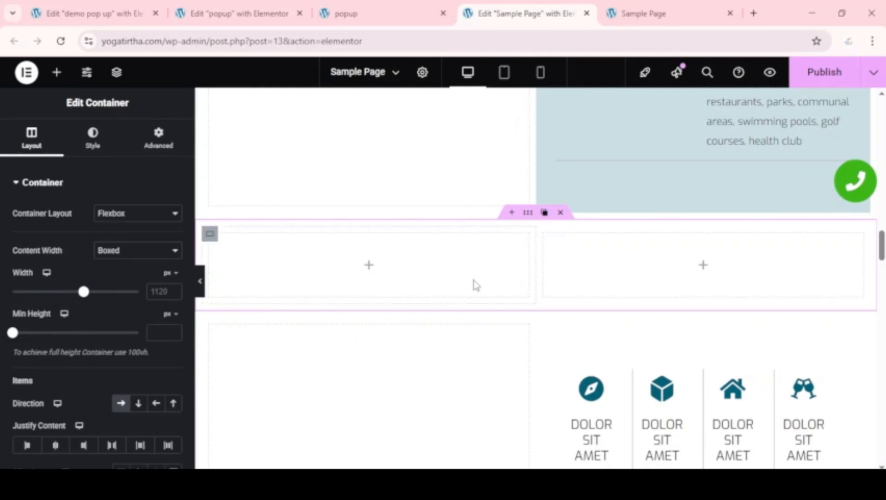
pyautogui.scroll(-3, 695, 286)
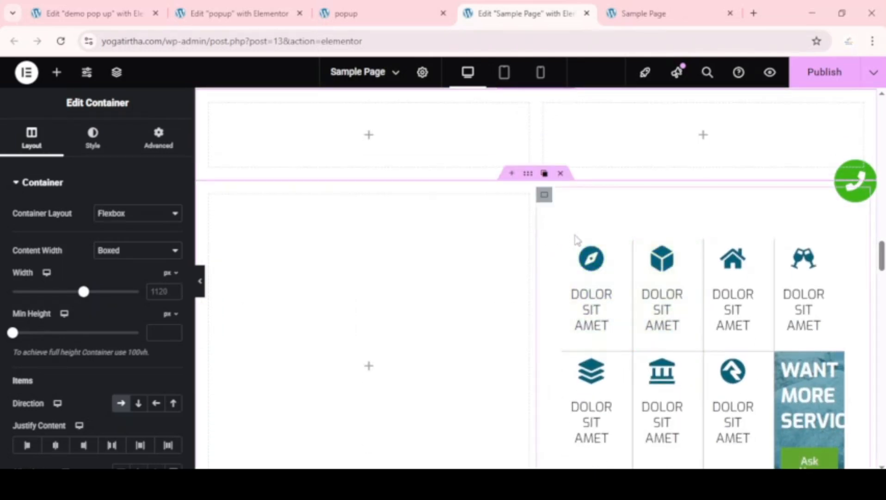
pyautogui.click(545, 202)
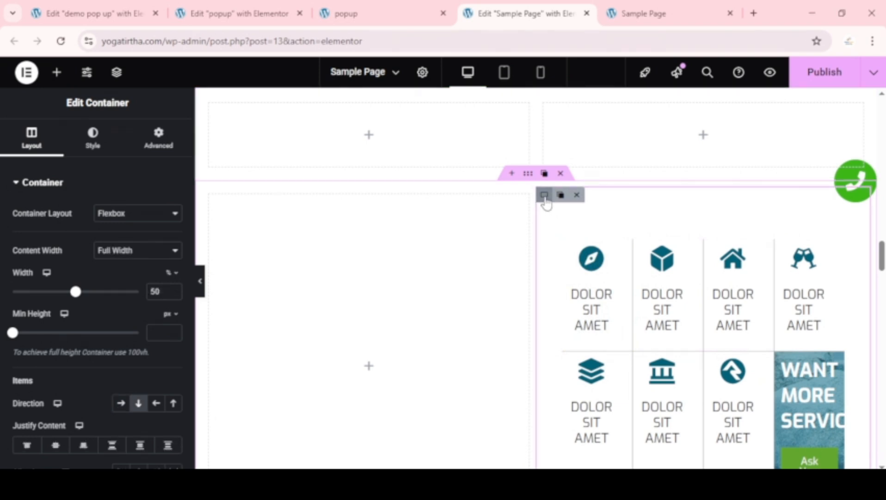
pyautogui.scroll(3, 594, 129)
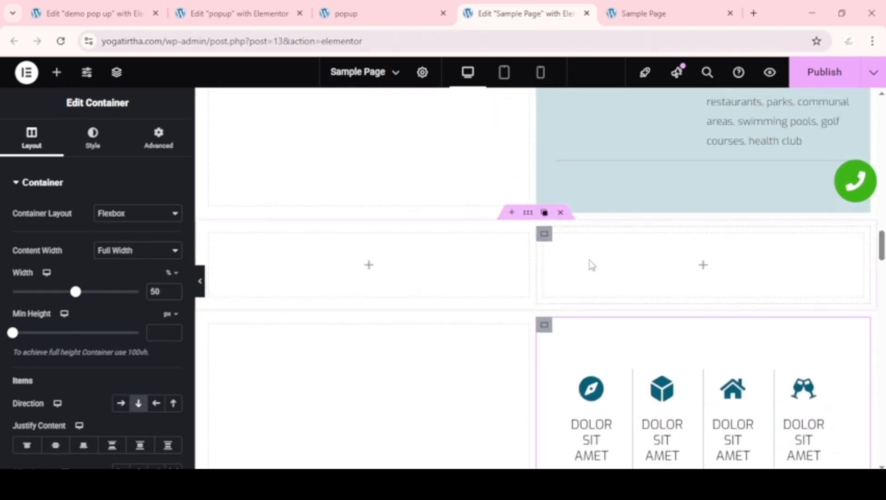
pyautogui.click(56, 72)
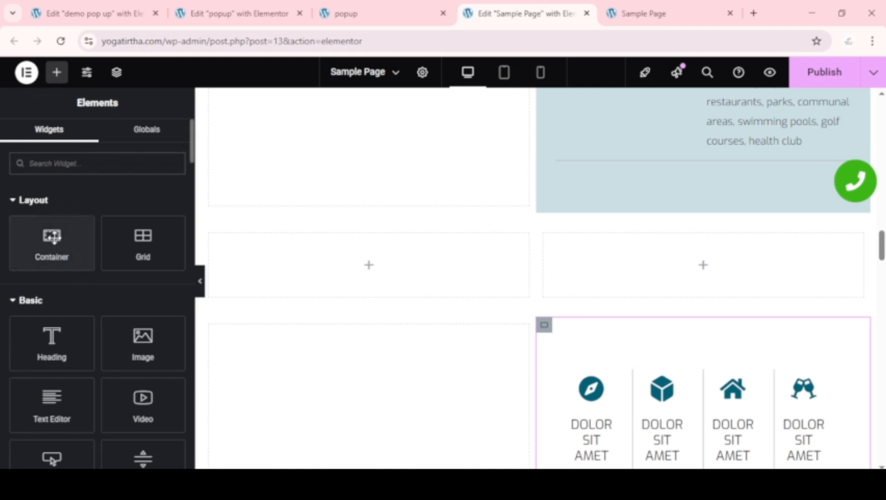
pyautogui.moveTo(52, 238); pyautogui.dragTo(807, 278)
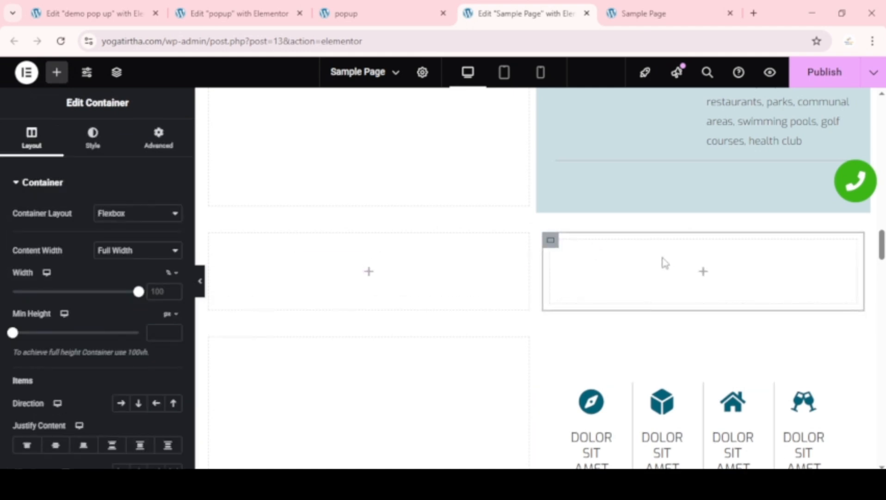
# - Examine the icon grid's container nesting in the page Structure, from its column through the first icon row to the individual cells
pyautogui.scroll(-3, 683, 290)
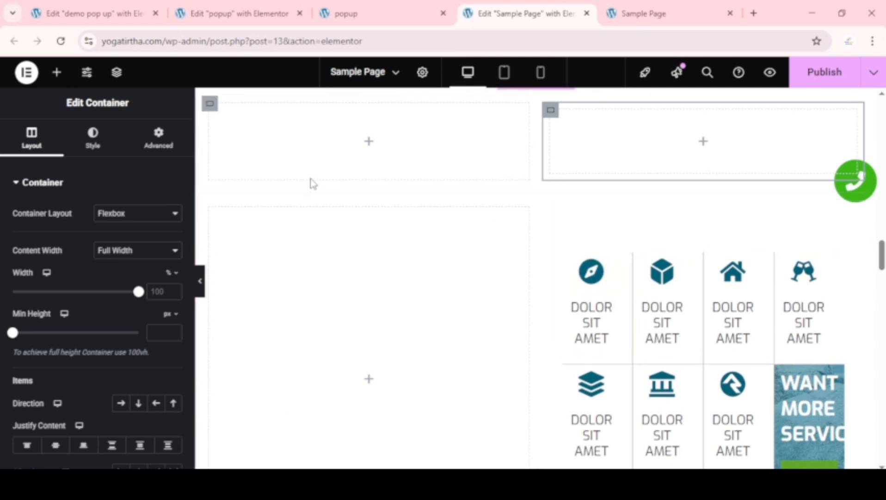
pyautogui.click(116, 76)
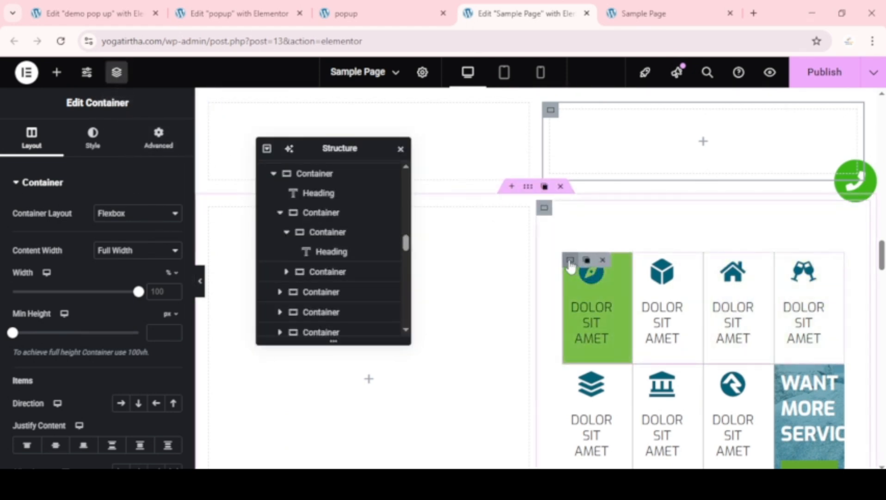
pyautogui.click(570, 264)
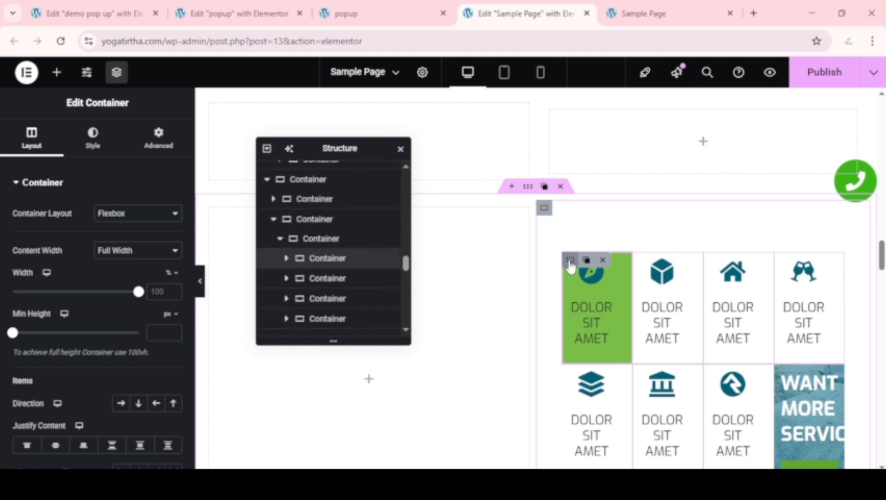
pyautogui.click(307, 222)
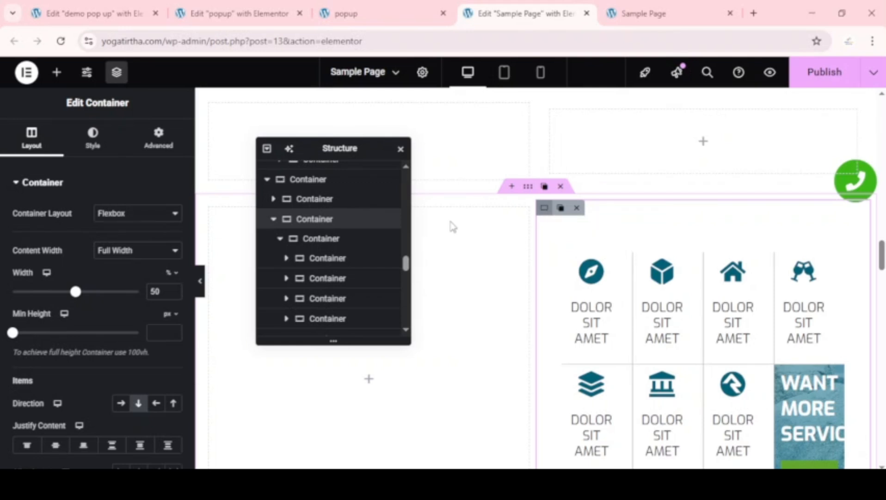
pyautogui.click(319, 239)
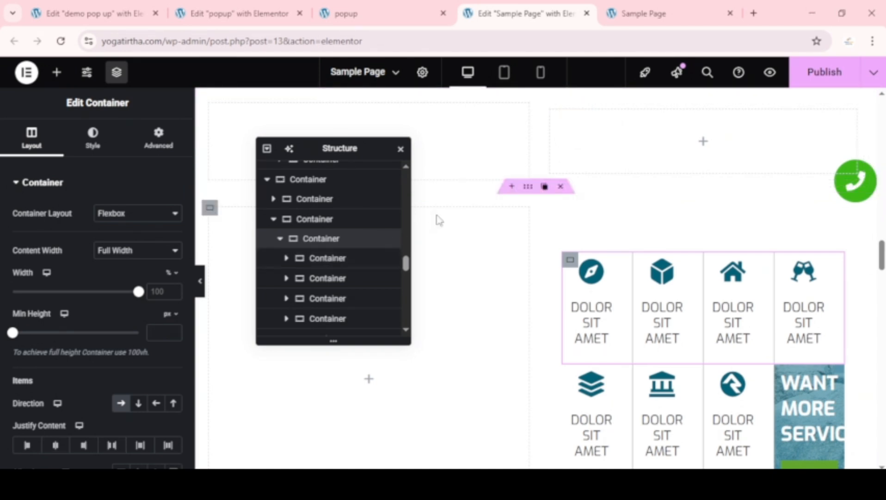
pyautogui.click(551, 114)
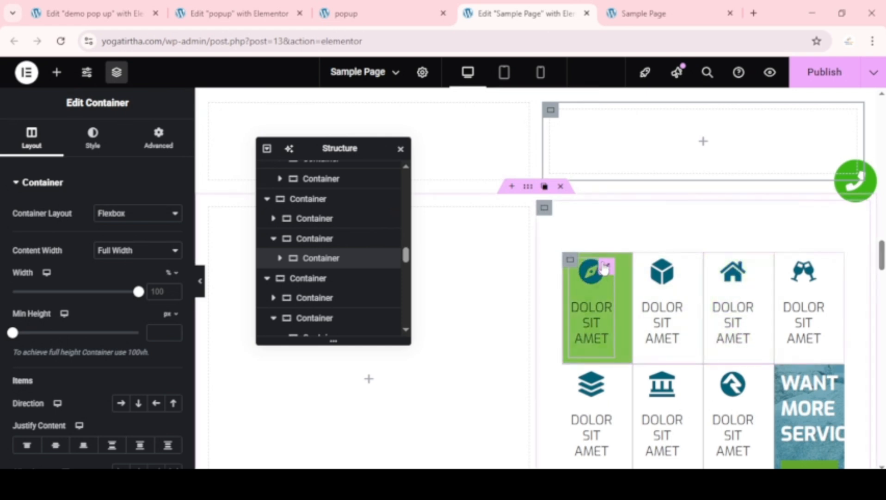
pyautogui.moveTo(553, 118)
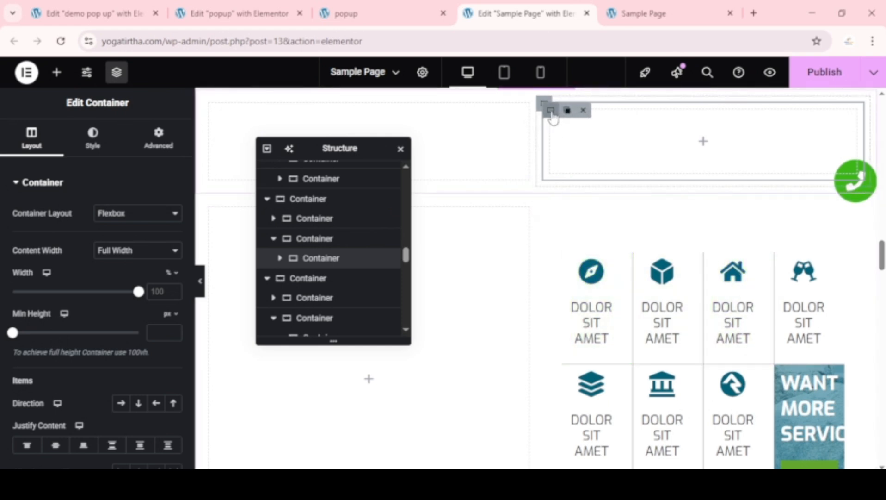
pyautogui.moveTo(568, 265)
pyautogui.click(641, 260)
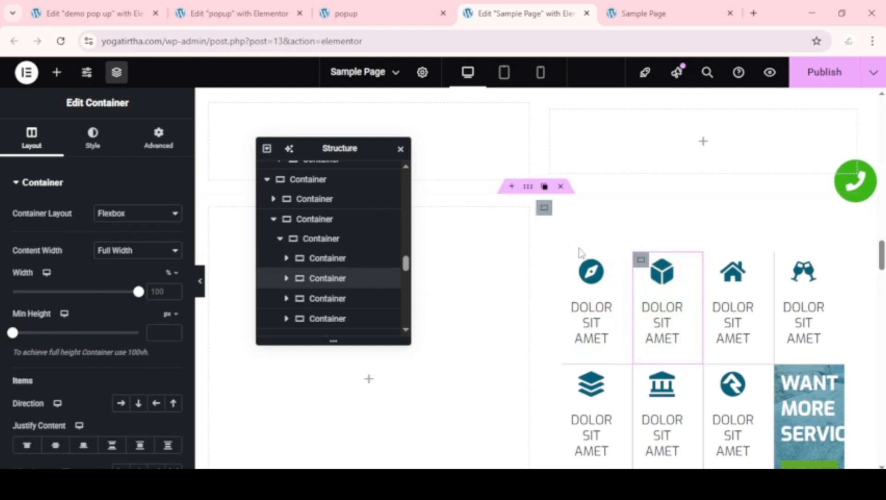
# - Place two side-by-side cell containers in the new nested container by adding one, duplicating it and setting the parent's direction to row
pyautogui.click(57, 72)
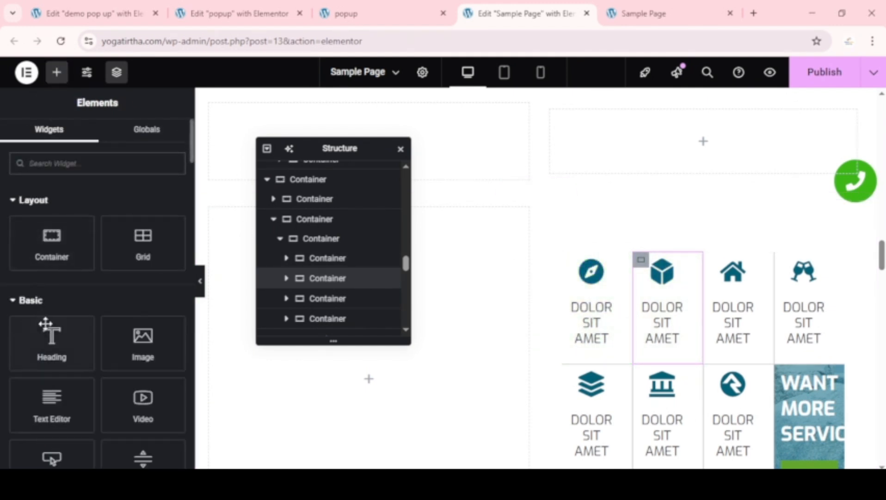
pyautogui.moveTo(52, 241); pyautogui.dragTo(758, 150)
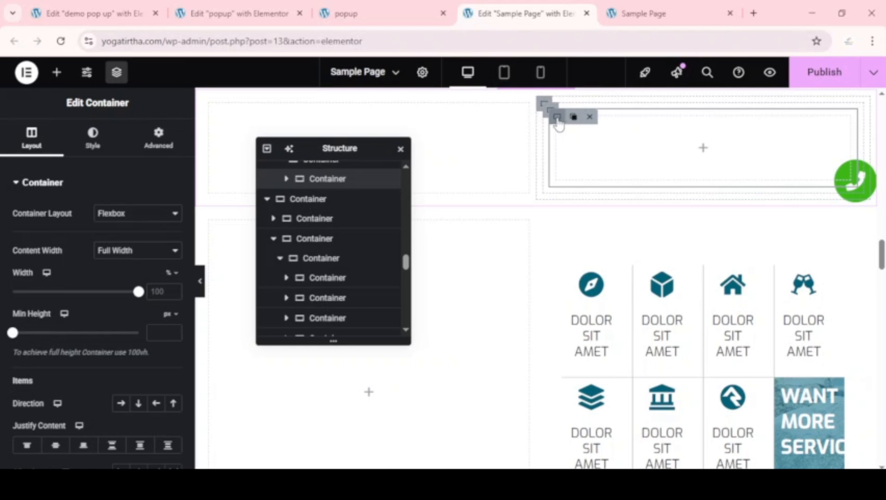
pyautogui.rightClick(557, 119)
pyautogui.click(589, 157)
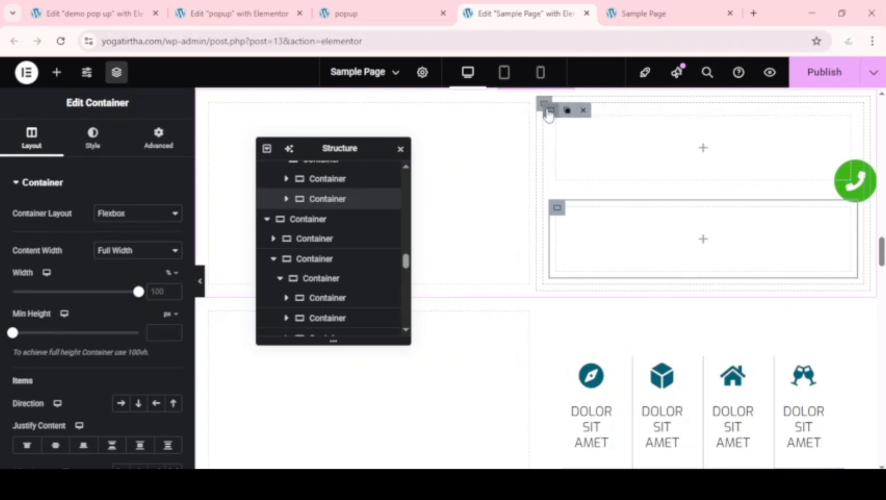
pyautogui.click(550, 113)
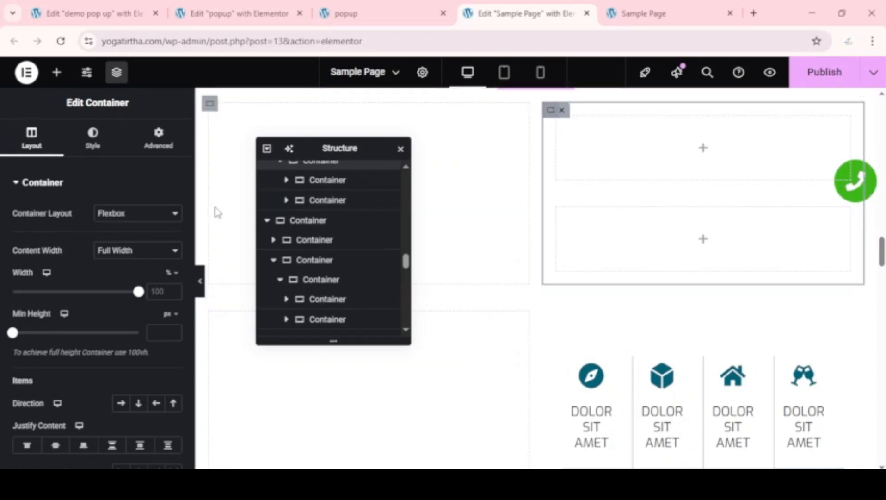
pyautogui.click(121, 403)
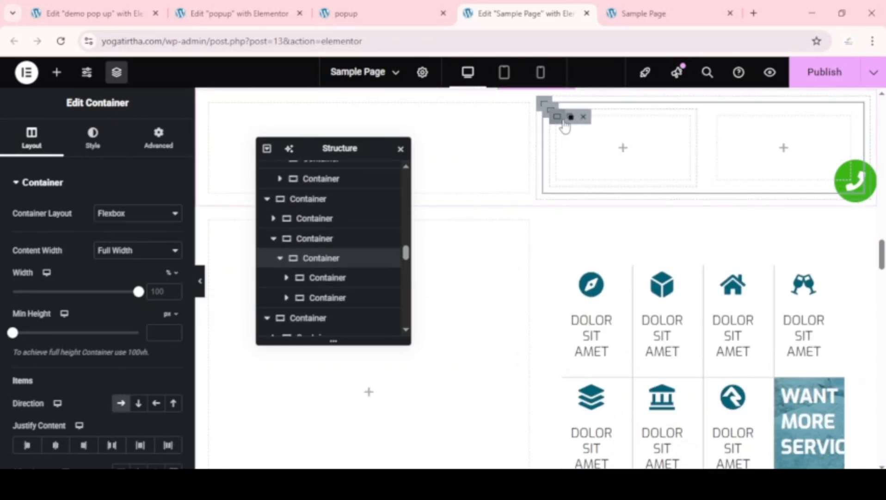
# - Duplicate the cell containers in the new section's nested row until four sit side by side, matching the icon grid
pyautogui.rightClick(566, 121)
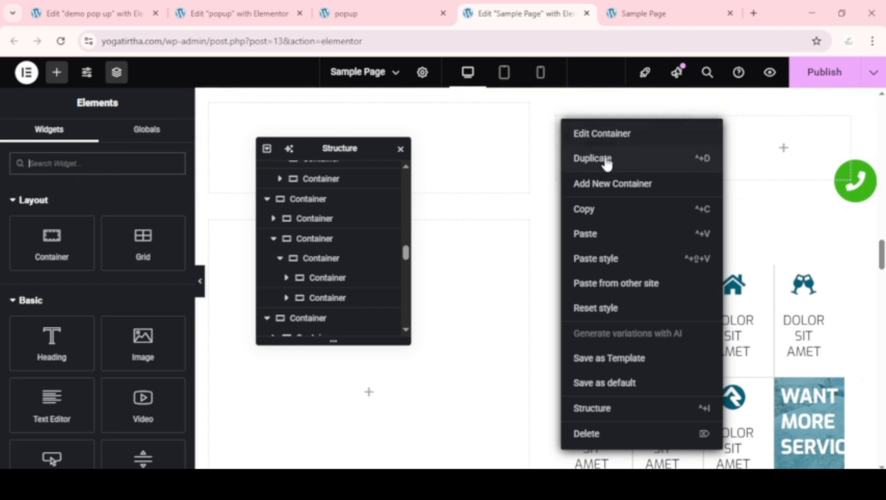
pyautogui.click(582, 134)
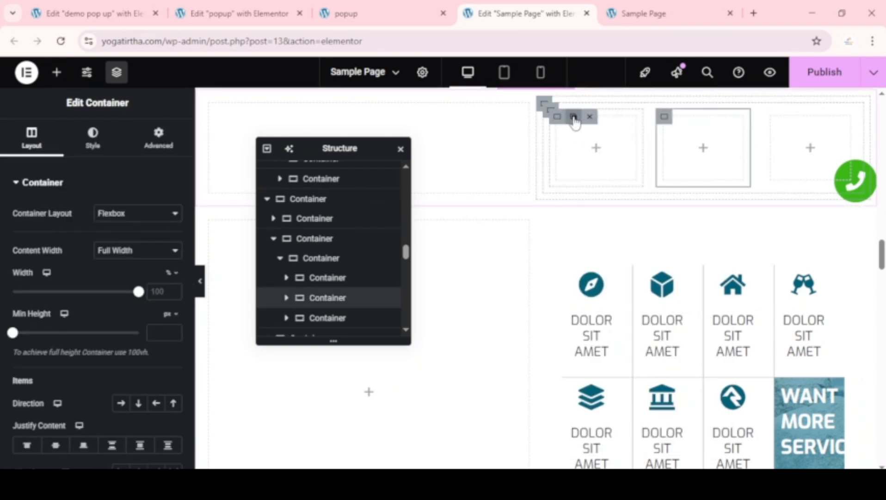
pyautogui.click(573, 117)
pyautogui.scroll(-3, 758, 259)
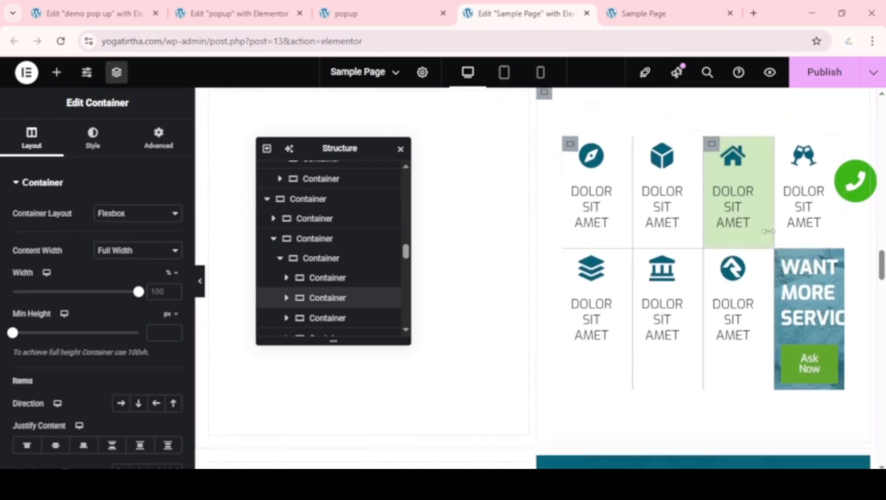
pyautogui.scroll(2, 760, 258)
pyautogui.scroll(2, 760, 257)
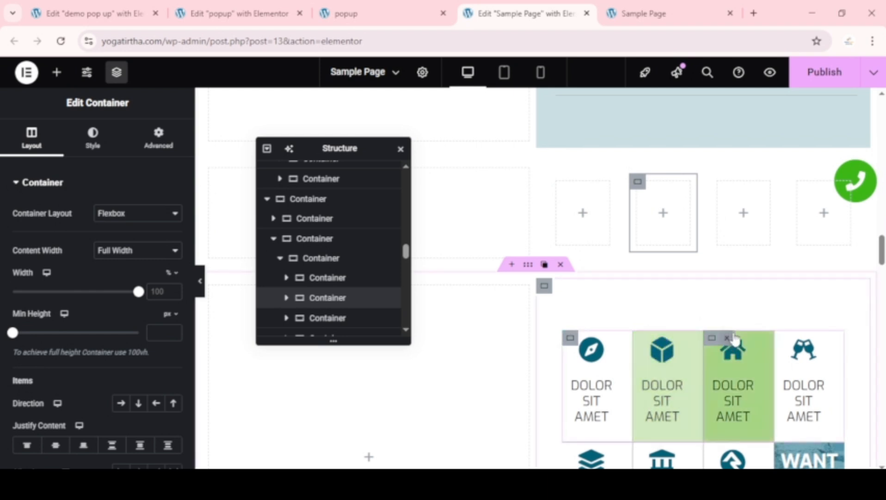
pyautogui.scroll(-2, 744, 333)
pyautogui.scroll(3, 742, 337)
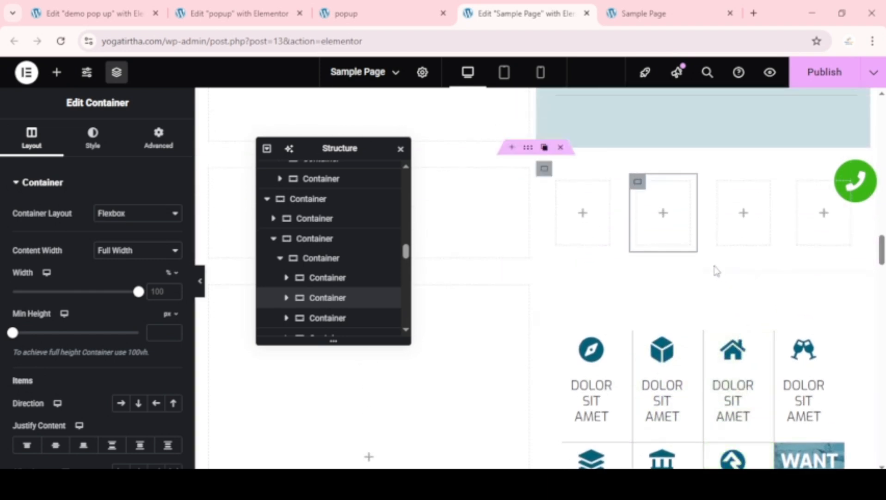
pyautogui.scroll(-2, 693, 282)
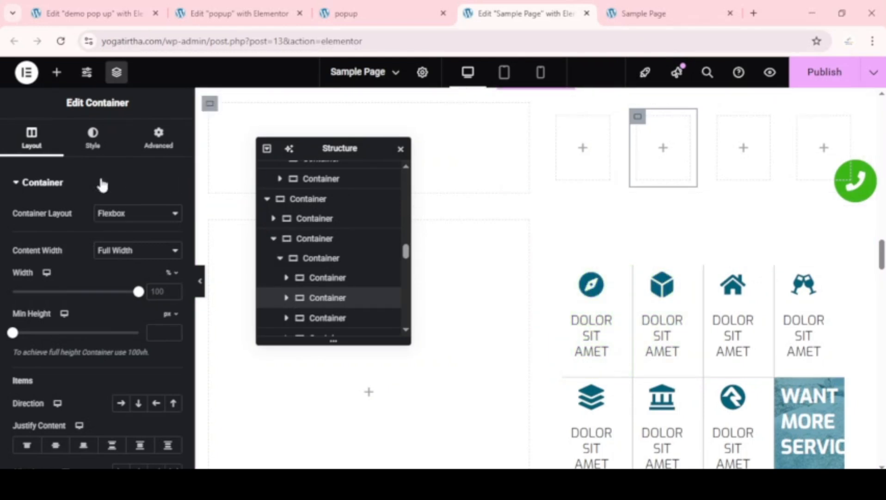
# - Add an Icon widget and, beneath it, a Heading widget to the first cell of the new row
pyautogui.click(583, 149)
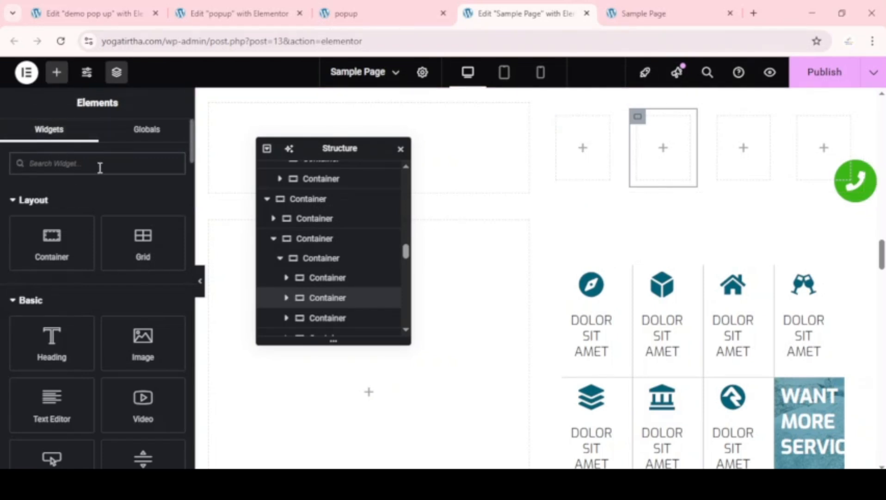
pyautogui.write('icon')
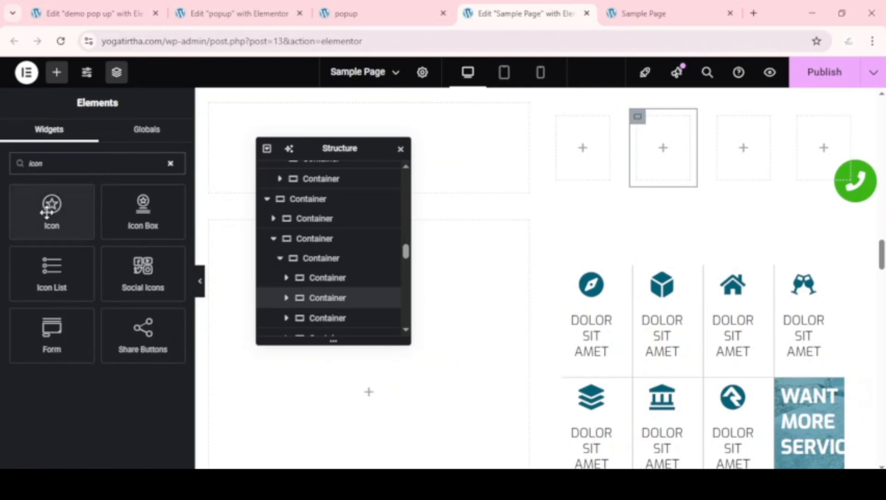
pyautogui.moveTo(47, 213); pyautogui.dragTo(142, 210)
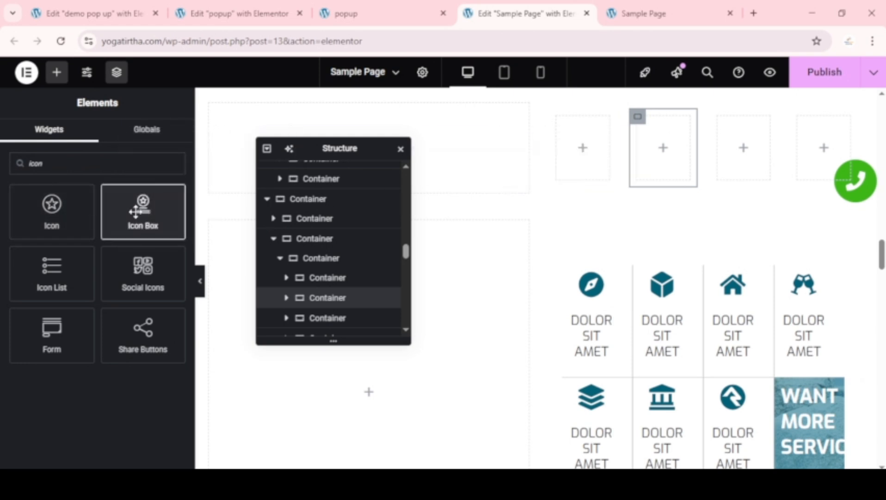
pyautogui.moveTo(51, 215); pyautogui.dragTo(591, 157)
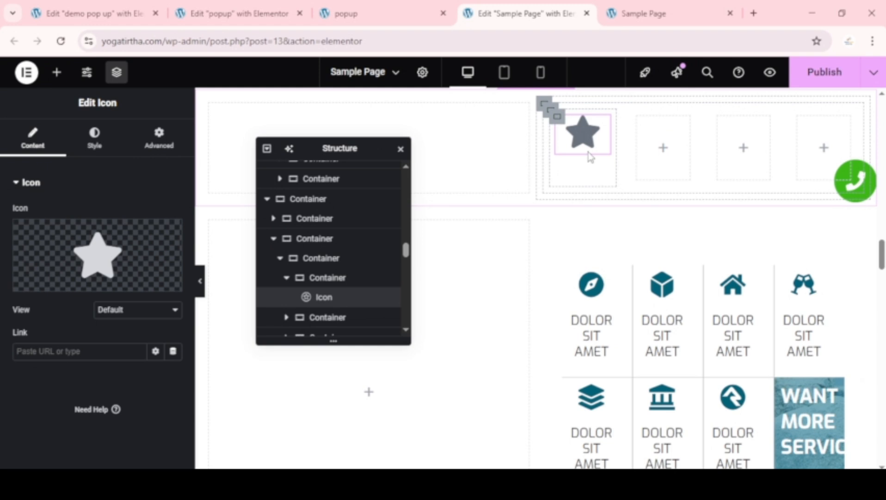
pyautogui.click(58, 72)
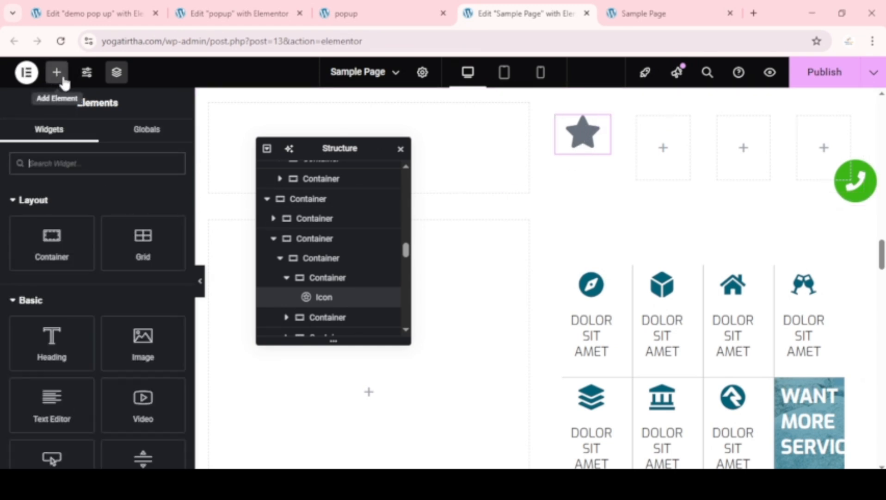
pyautogui.moveTo(57, 353); pyautogui.dragTo(591, 155)
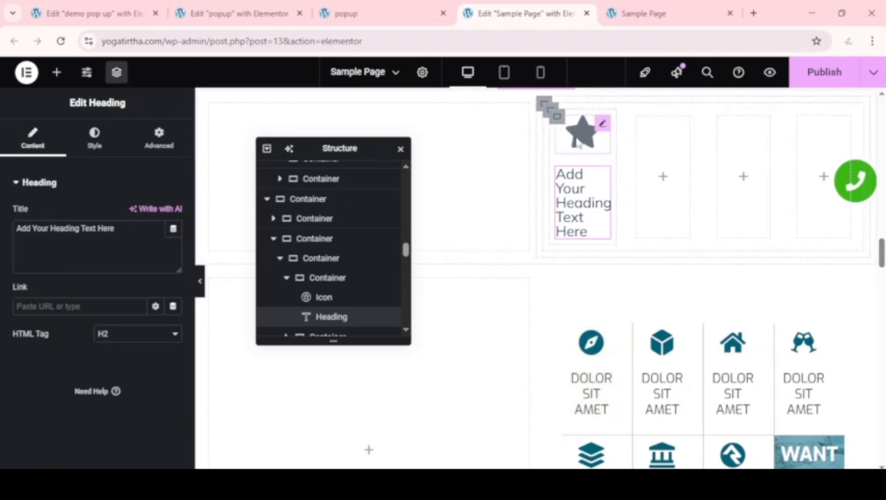
# - Examine the normal and hover background settings of the icon grid's compass cell for reference
pyautogui.click(555, 125)
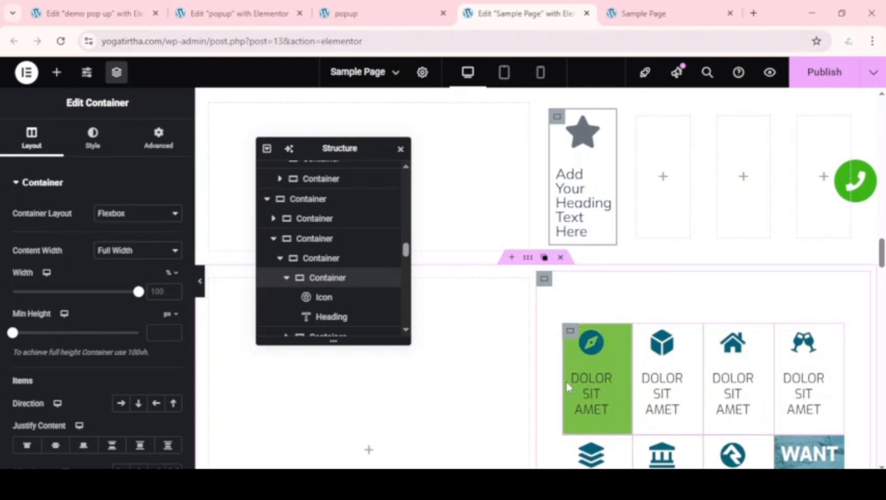
pyautogui.click(571, 337)
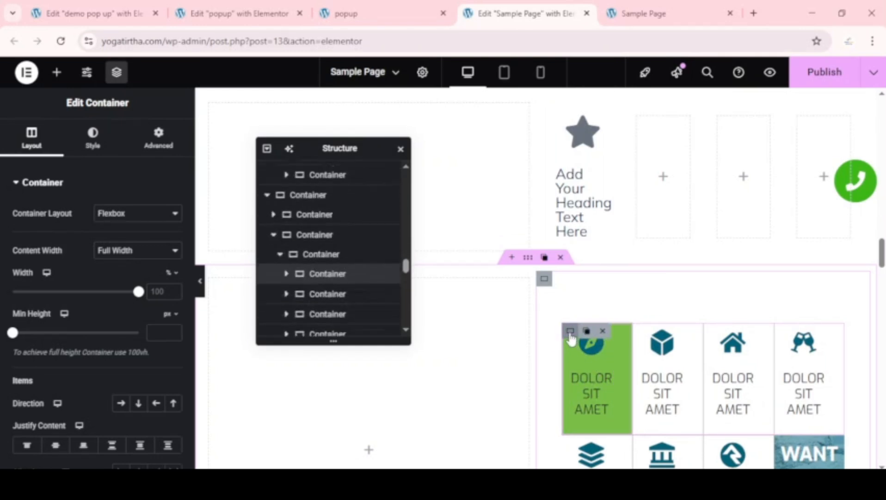
pyautogui.click(93, 141)
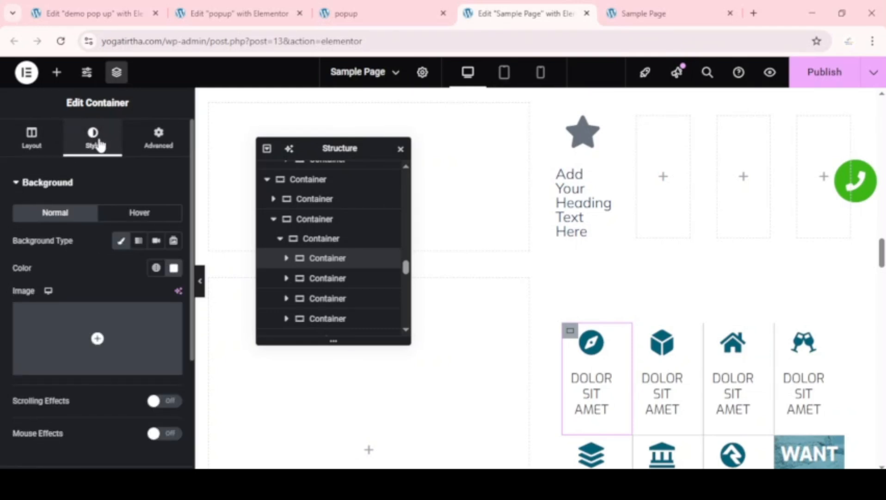
pyautogui.scroll(-3, 92, 145)
pyautogui.scroll(3, 106, 258)
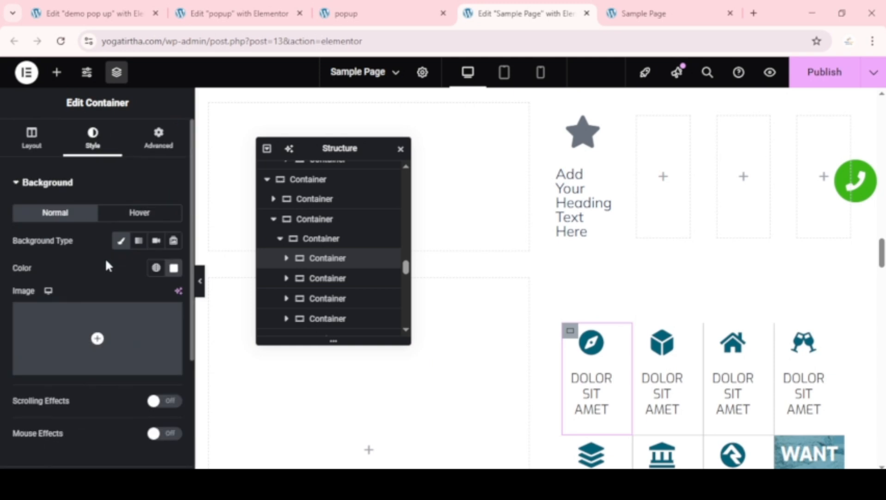
pyautogui.scroll(-3, 105, 257)
pyautogui.scroll(3, 105, 266)
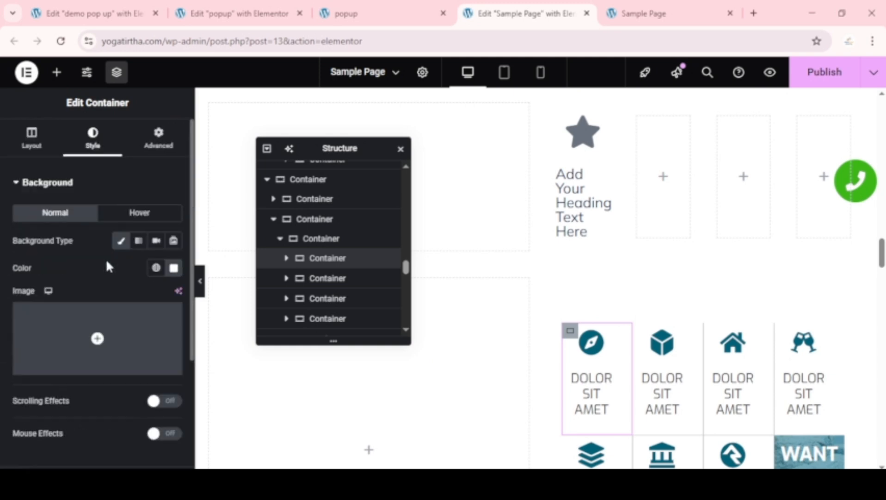
pyautogui.click(140, 214)
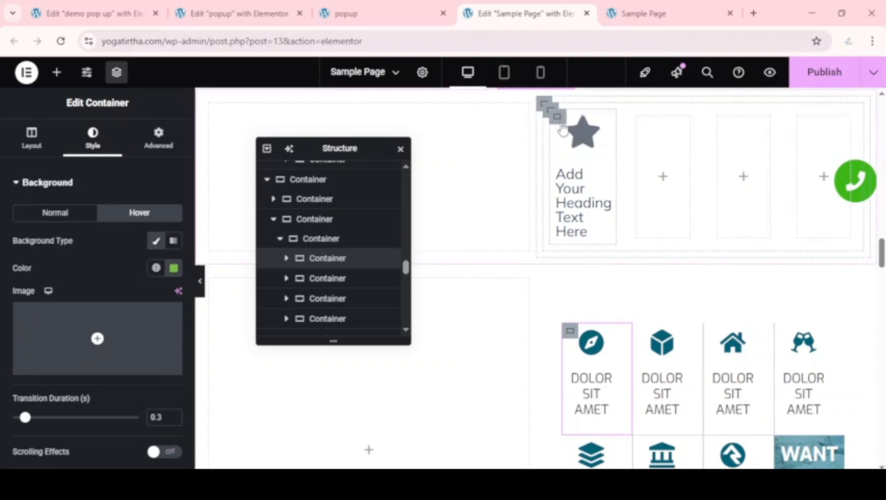
# - Give the new row's star icon cell a classic hover background in light green, #6EF544
pyautogui.click(559, 122)
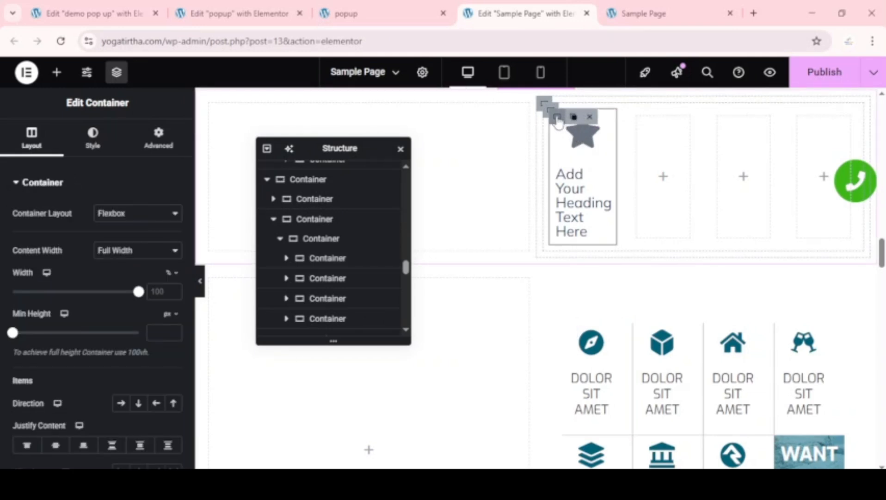
pyautogui.click(92, 139)
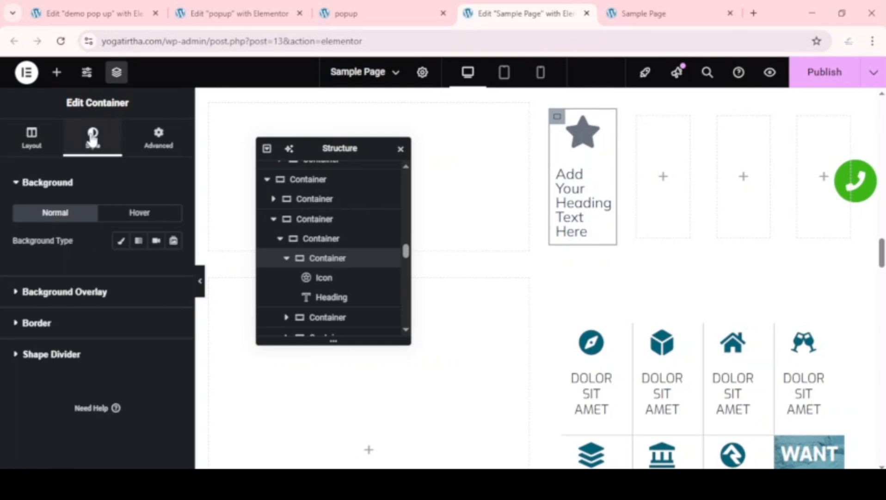
pyautogui.click(148, 216)
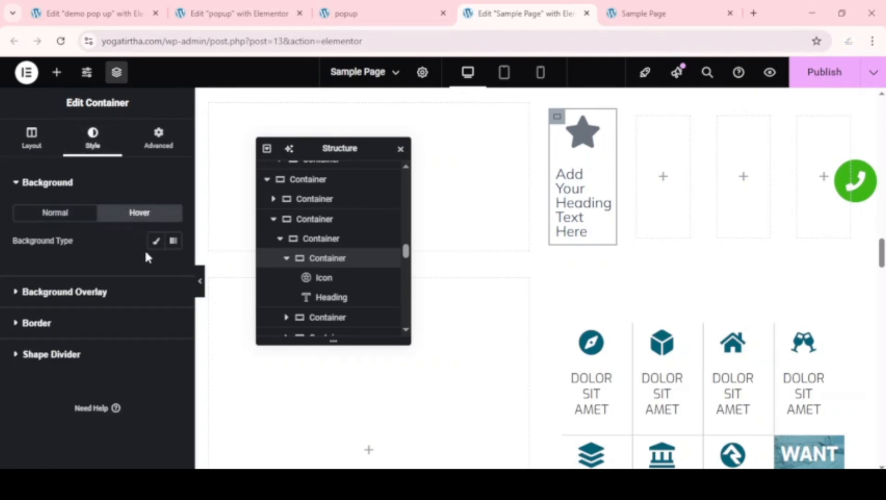
pyautogui.click(156, 241)
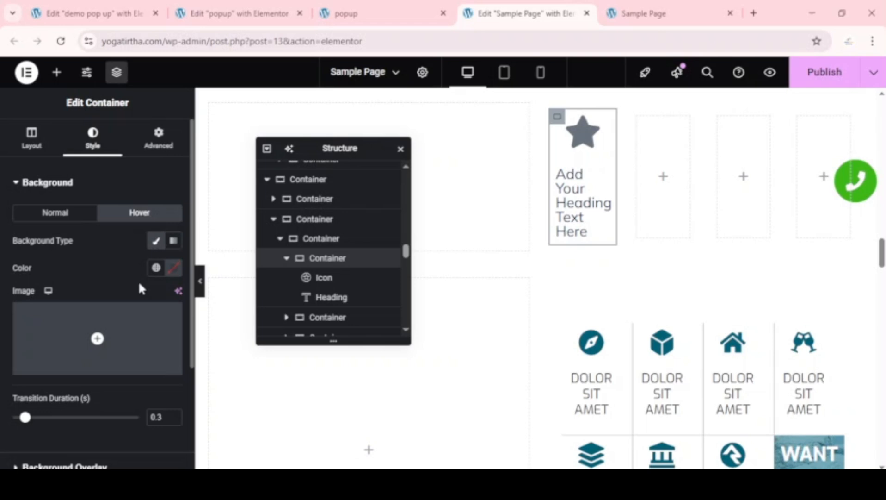
pyautogui.click(174, 273)
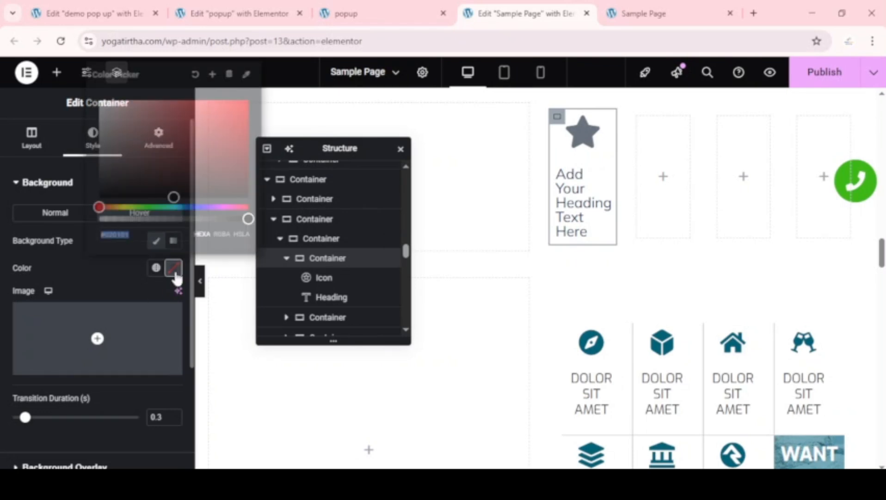
pyautogui.click(144, 207)
pyautogui.click(249, 134)
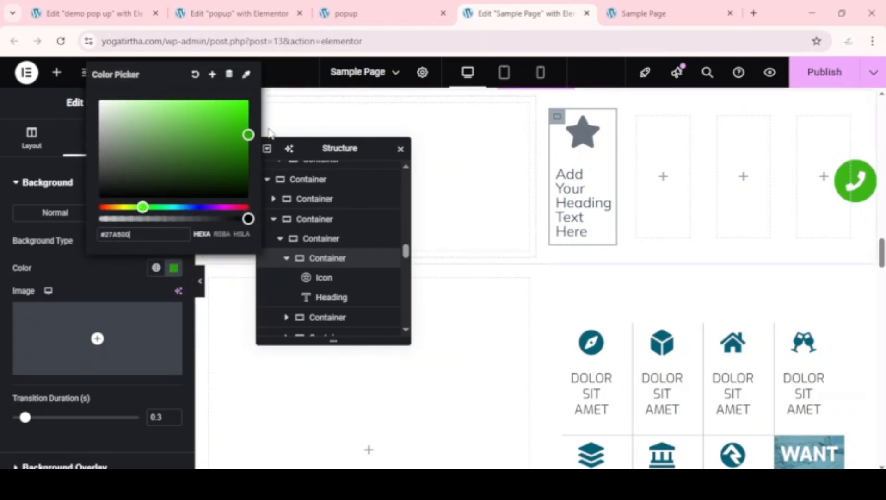
pyautogui.moveTo(371, 192); pyautogui.dragTo(552, 190)
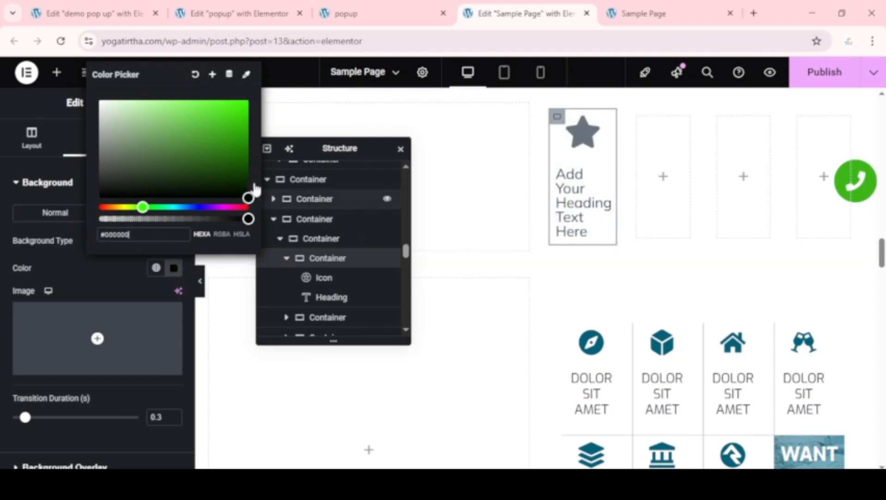
pyautogui.moveTo(248, 191); pyautogui.dragTo(248, 139)
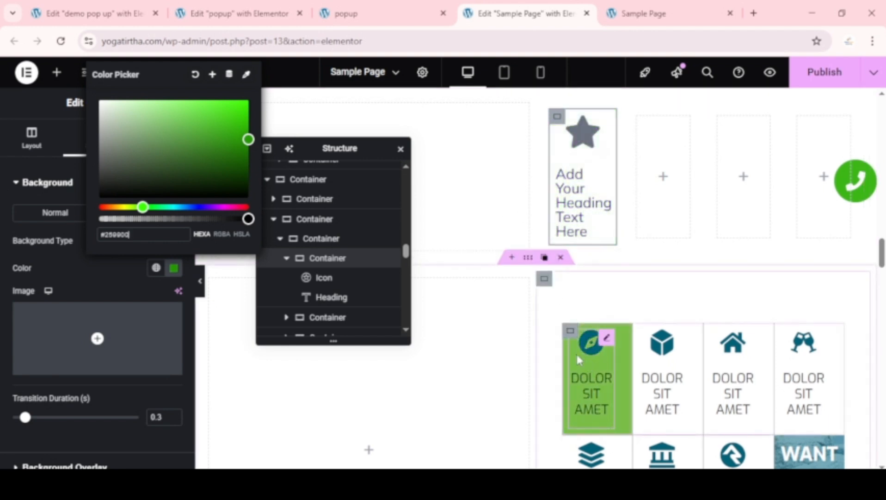
pyautogui.moveTo(248, 139); pyautogui.dragTo(207, 104)
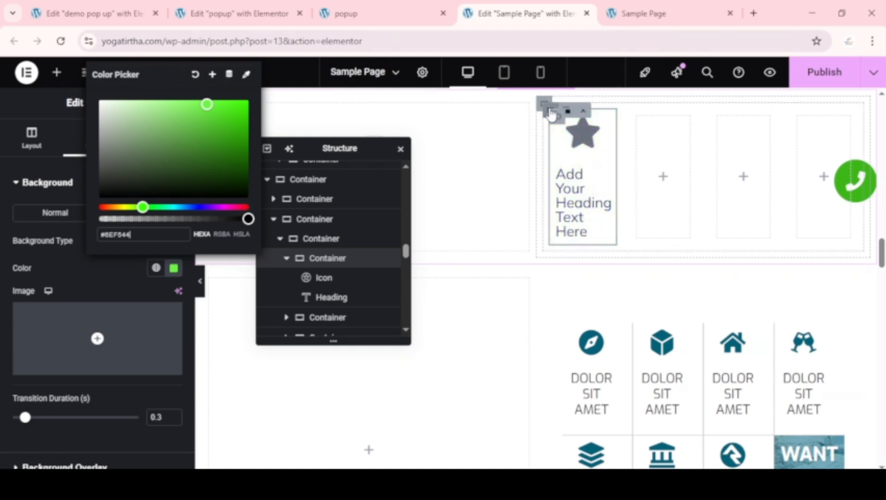
# - Duplicate the whole four-cell row in the new section and compare the two rows with the original icon grid
pyautogui.click(551, 113)
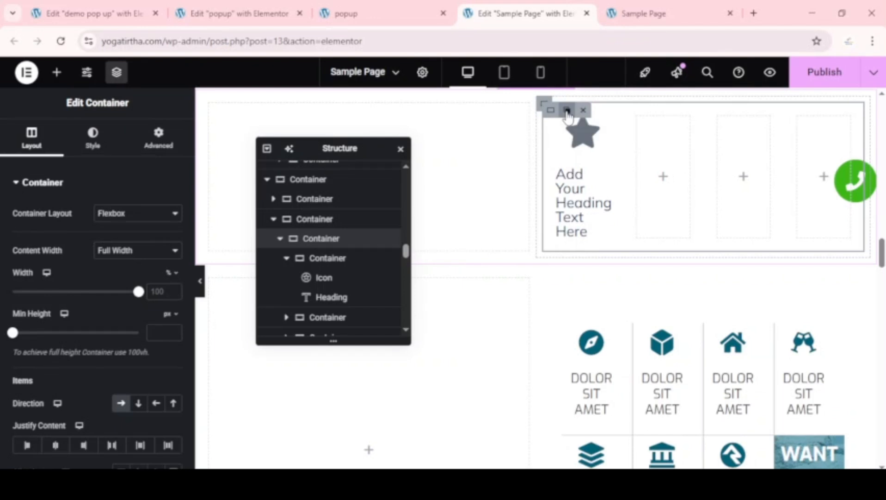
pyautogui.click(566, 111)
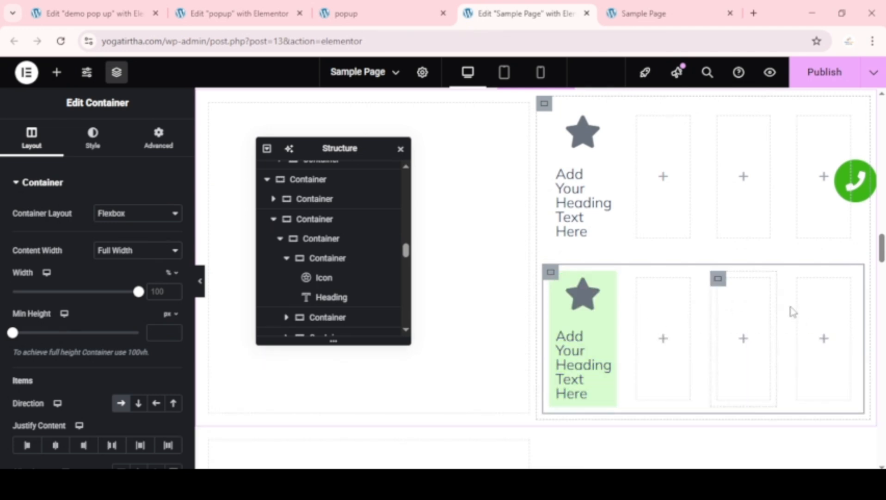
pyautogui.scroll(-4, 748, 305)
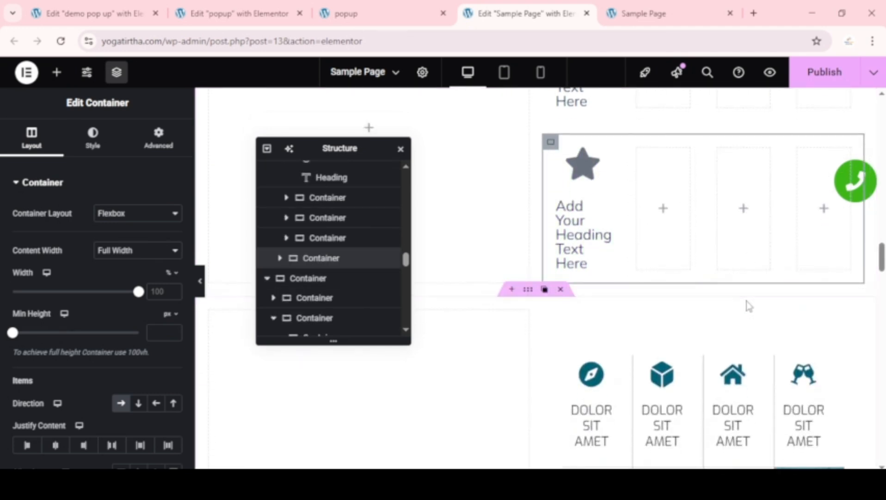
pyautogui.scroll(4, 748, 305)
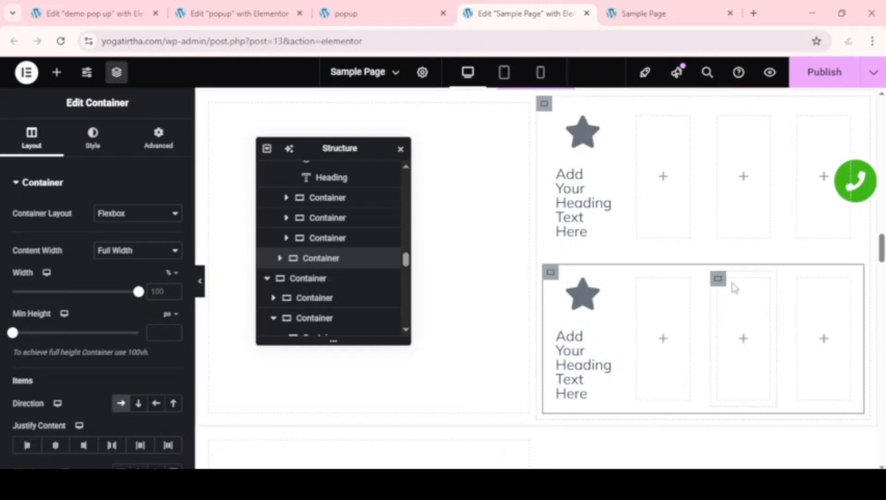
pyautogui.scroll(-4, 717, 311)
pyautogui.scroll(-4, 756, 198)
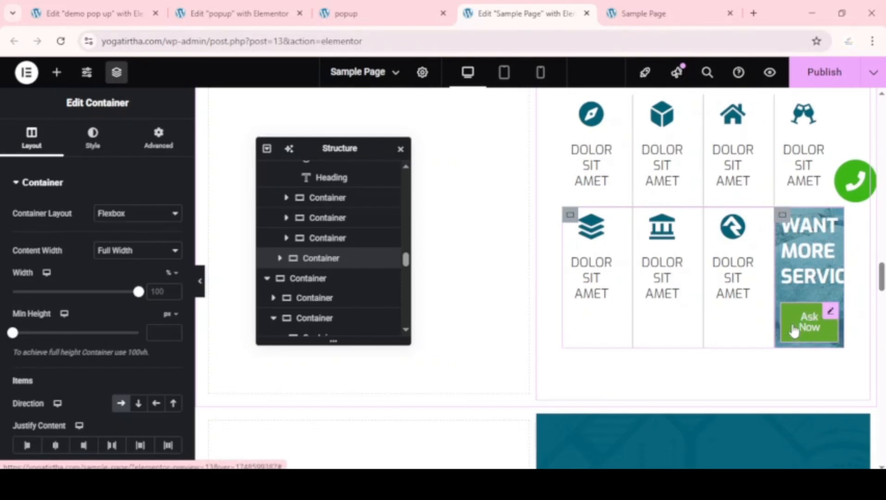
# - Delete the newly built section above the icon grid and return to the grid's "Want more services" cell
pyautogui.scroll(5, 796, 328)
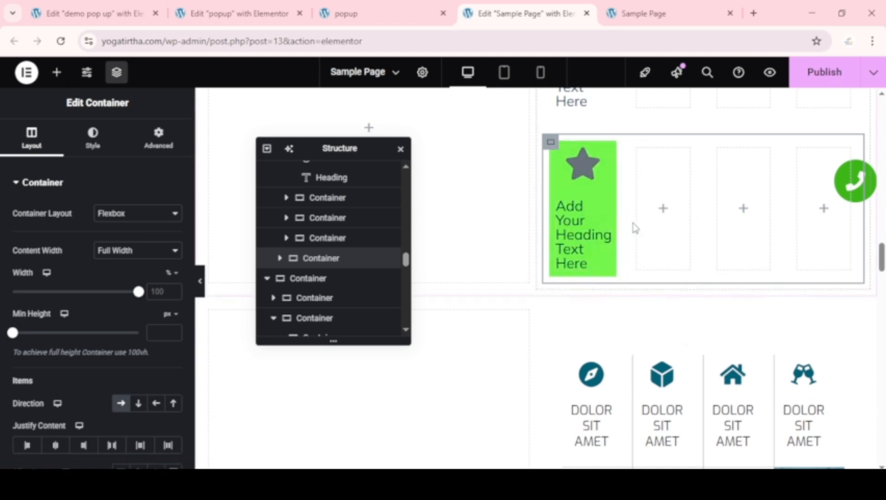
pyautogui.scroll(2, 635, 229)
pyautogui.scroll(2, 555, 194)
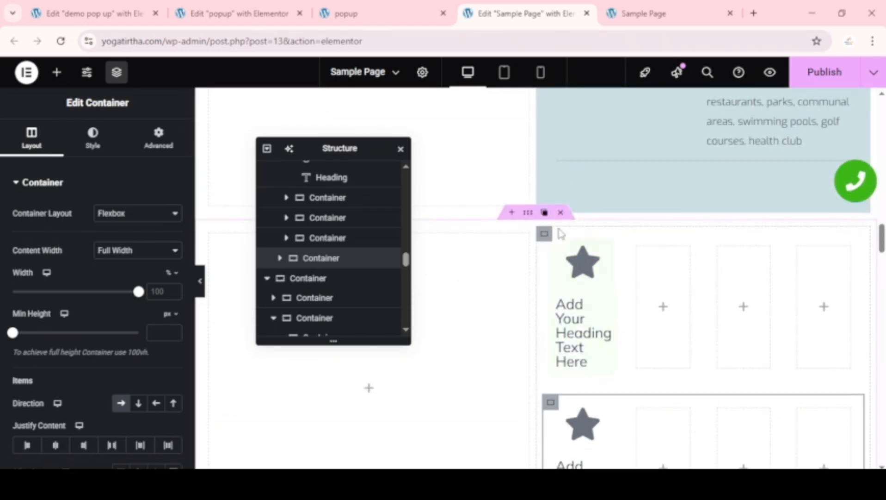
pyautogui.press('Delete')
pyautogui.scroll(-3, 782, 213)
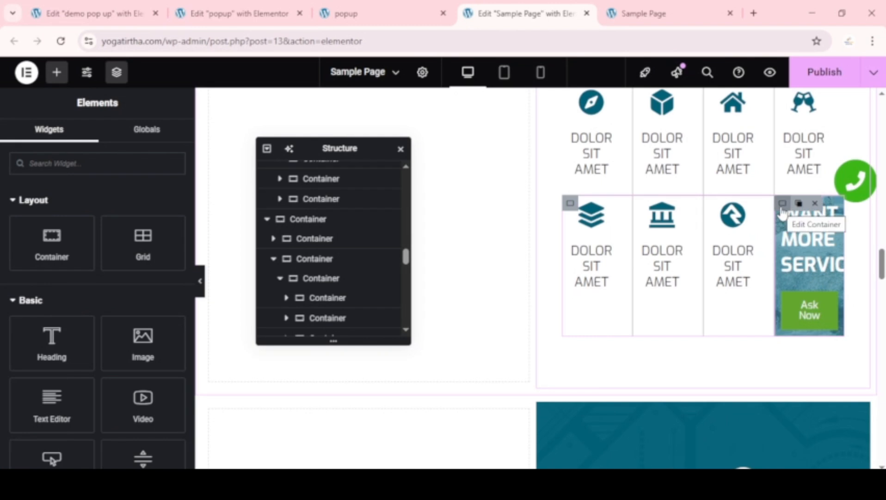
# - Examine the background image style settings of the icon grid's "Want more services" cell
pyautogui.click(782, 212)
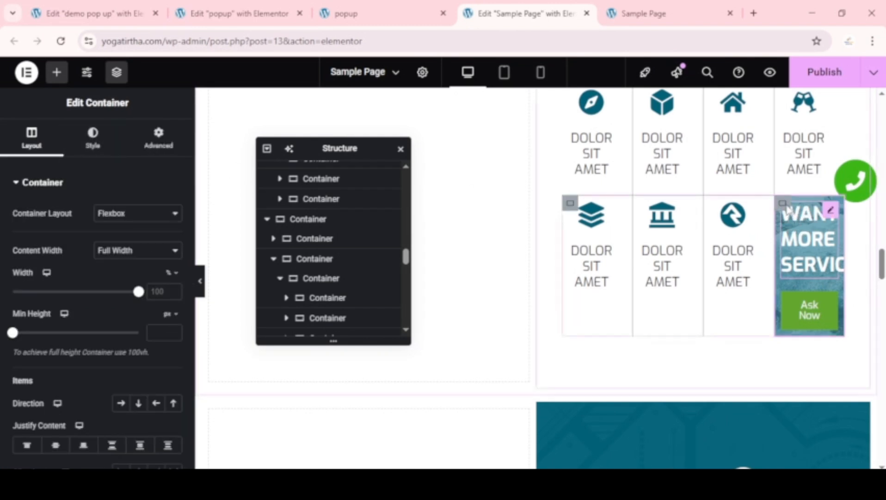
pyautogui.click(94, 141)
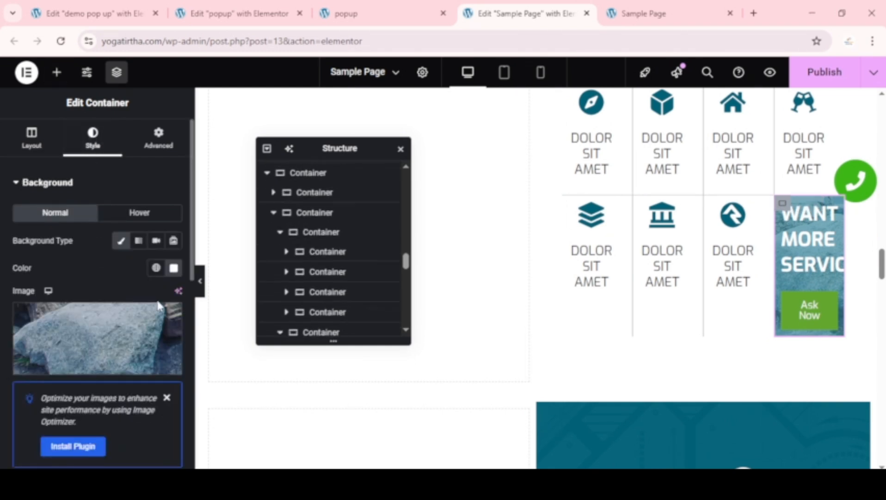
pyautogui.moveTo(58, 346)
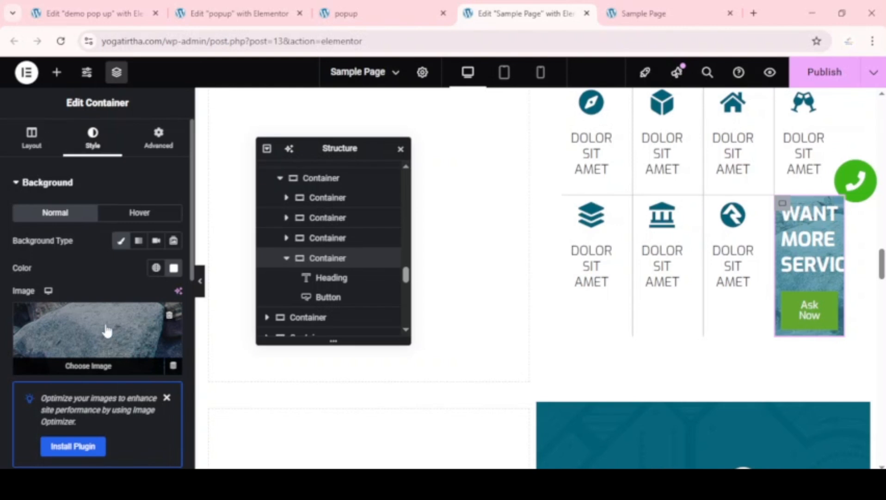
pyautogui.scroll(-6, 97, 329)
pyautogui.scroll(5, 116, 247)
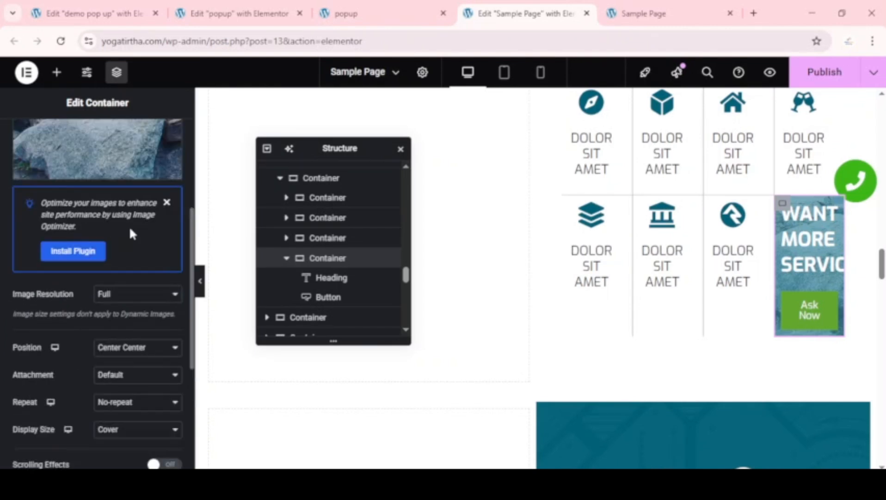
pyautogui.scroll(-5, 122, 269)
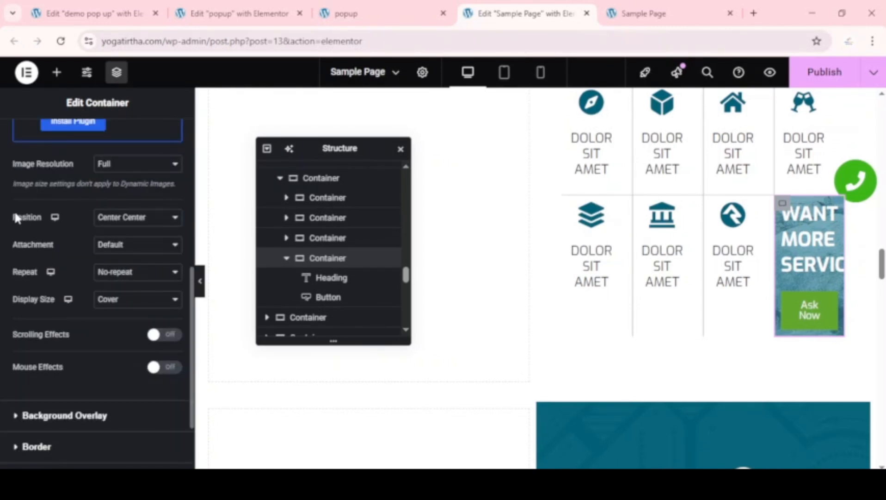
# - Review the position, attachment and repeat options of the cell's background image, keeping Center Center, Default and No-repeat
pyautogui.click(148, 218)
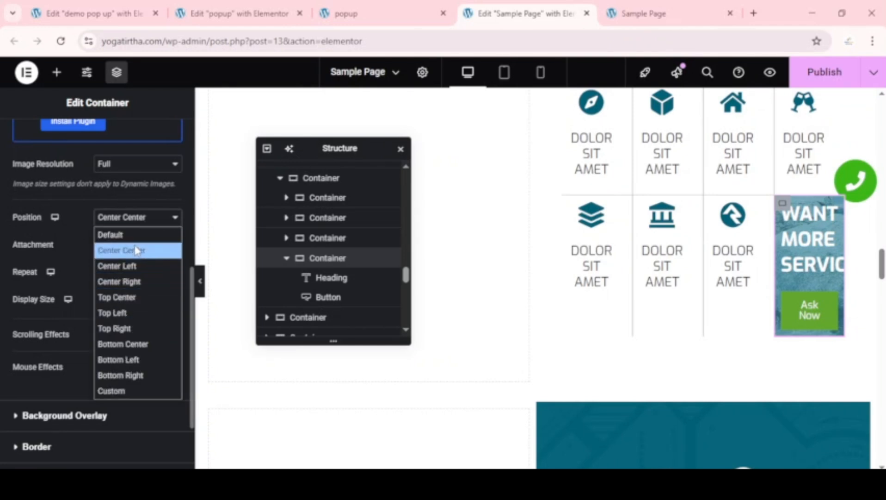
pyautogui.click(138, 250)
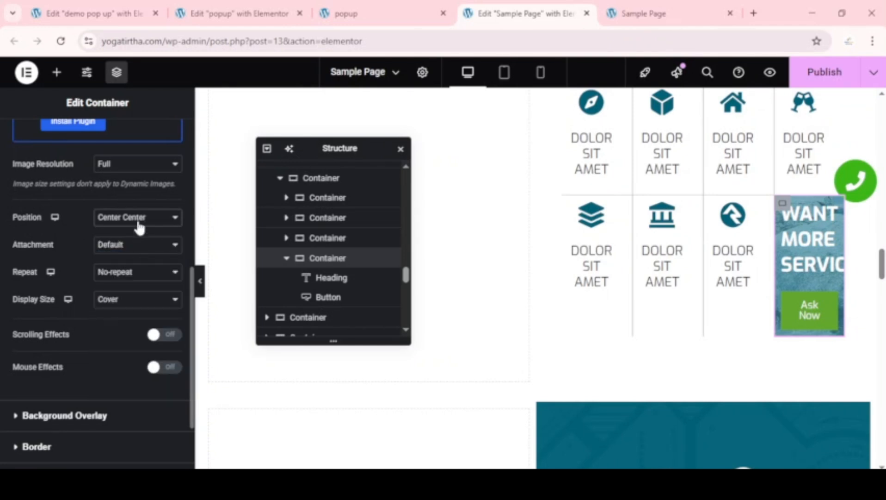
pyautogui.click(135, 252)
pyautogui.click(134, 261)
pyautogui.click(135, 248)
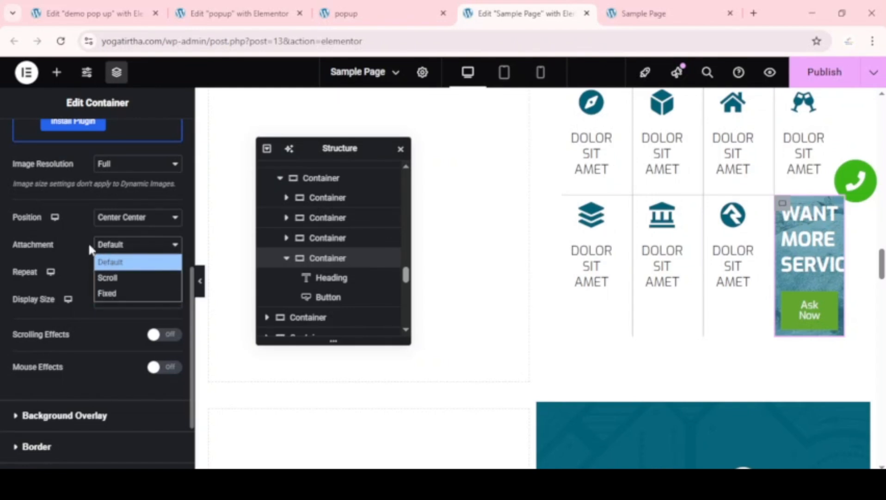
pyautogui.click(74, 233)
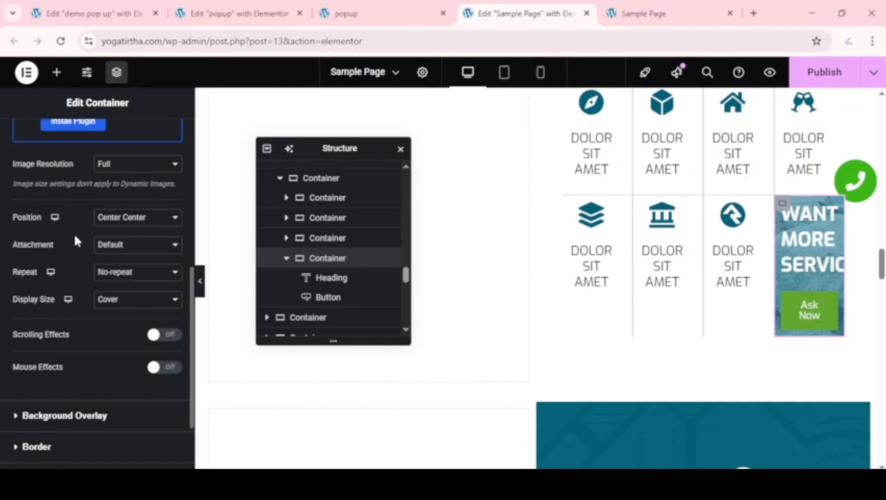
pyautogui.click(136, 272)
pyautogui.click(129, 303)
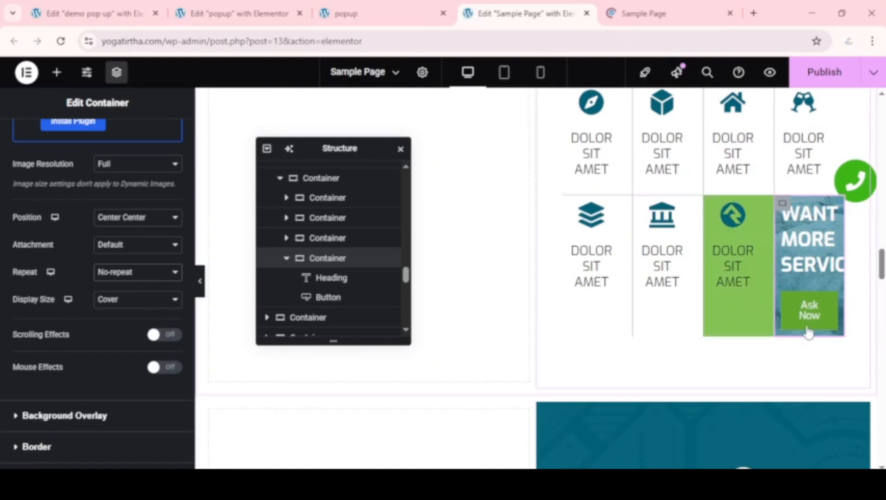
# - Try a red background overlay on the "Want more services" cell, settle on teal #007277, and publish the page
pyautogui.scroll(-2, 122, 326)
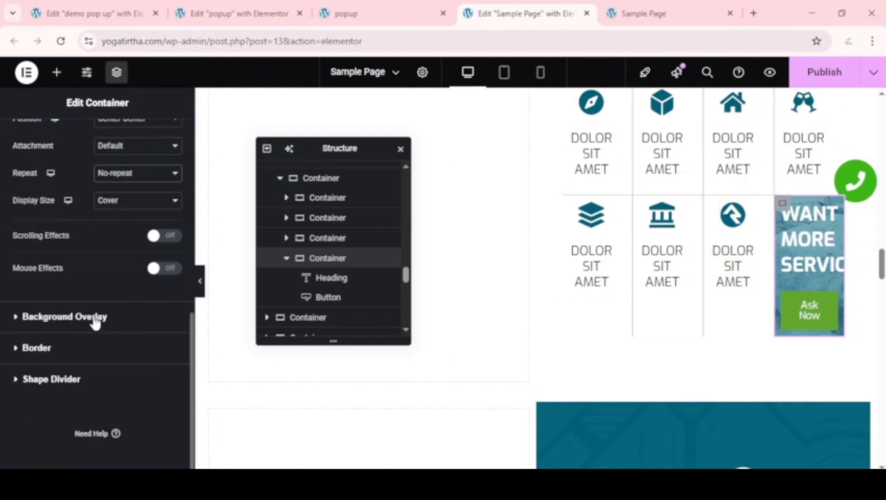
pyautogui.click(18, 319)
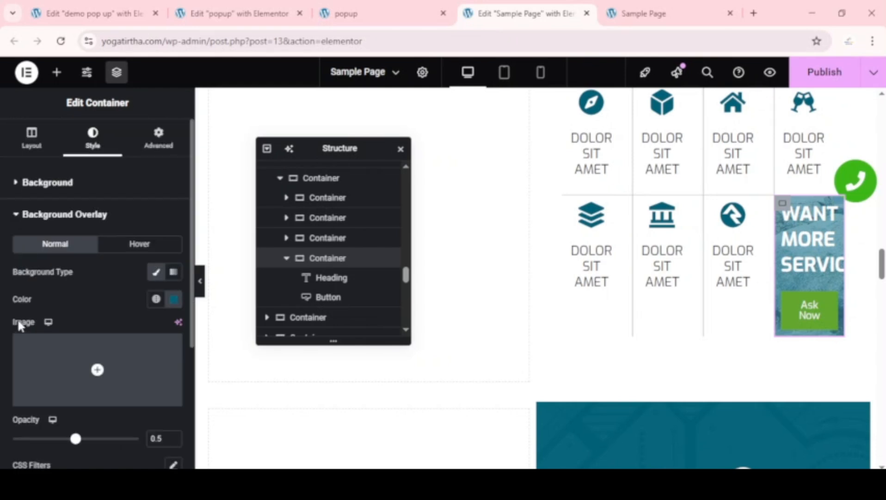
pyautogui.click(174, 299)
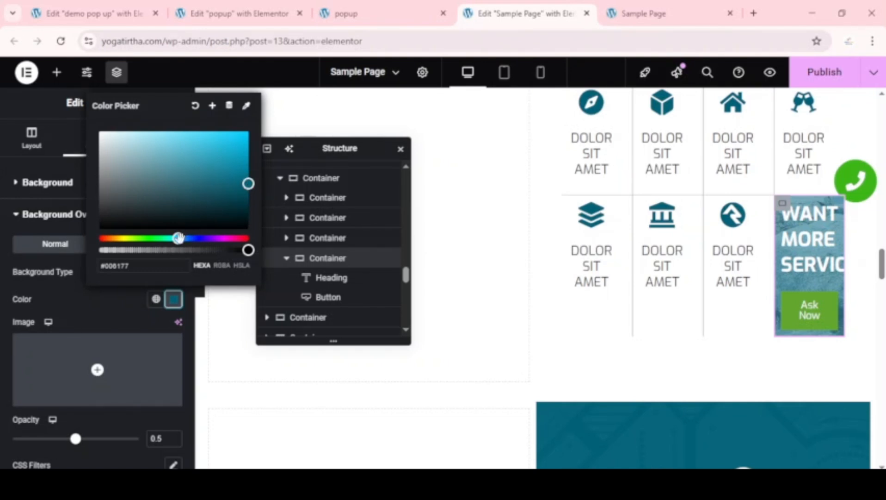
pyautogui.moveTo(178, 238); pyautogui.dragTo(216, 239)
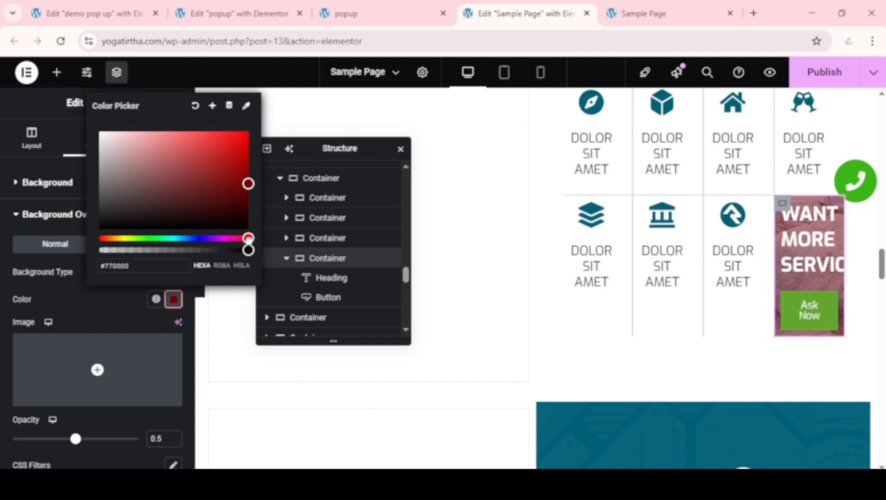
pyautogui.moveTo(249, 238); pyautogui.dragTo(180, 250)
pyautogui.scroll(-3, 709, 297)
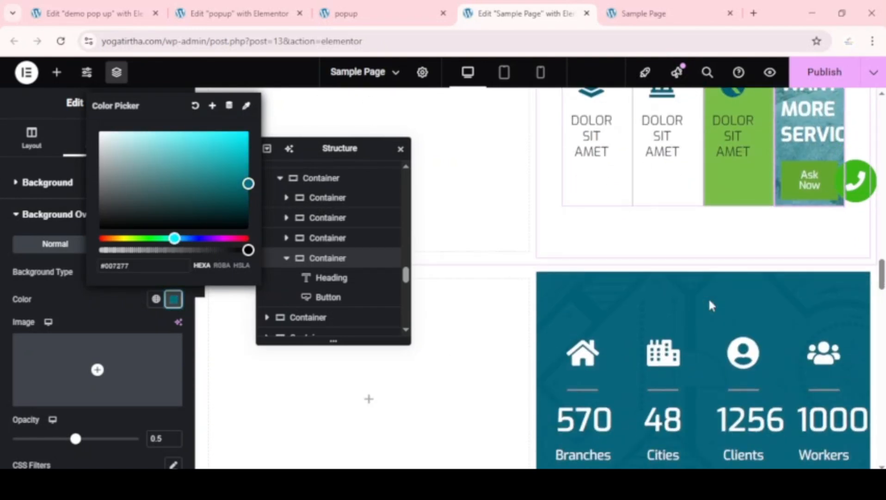
pyautogui.scroll(6, 711, 306)
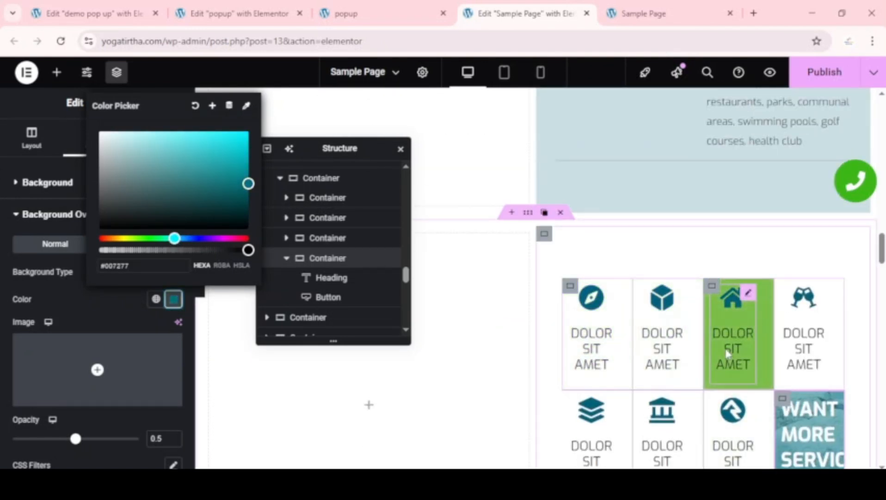
pyautogui.click(824, 72)
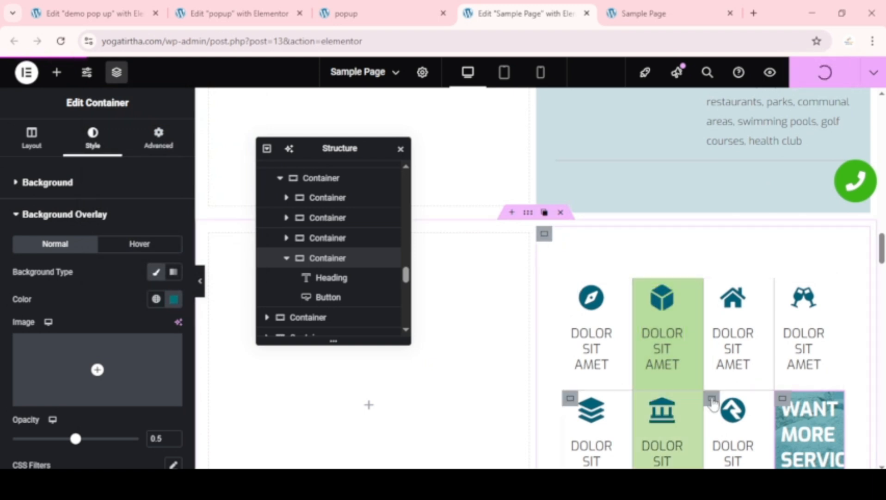
# - Examine the layout of the statistics section's container with branches, cities, clients and workers against the icon grid
pyautogui.scroll(-5, 737, 400)
pyautogui.scroll(-4, 737, 400)
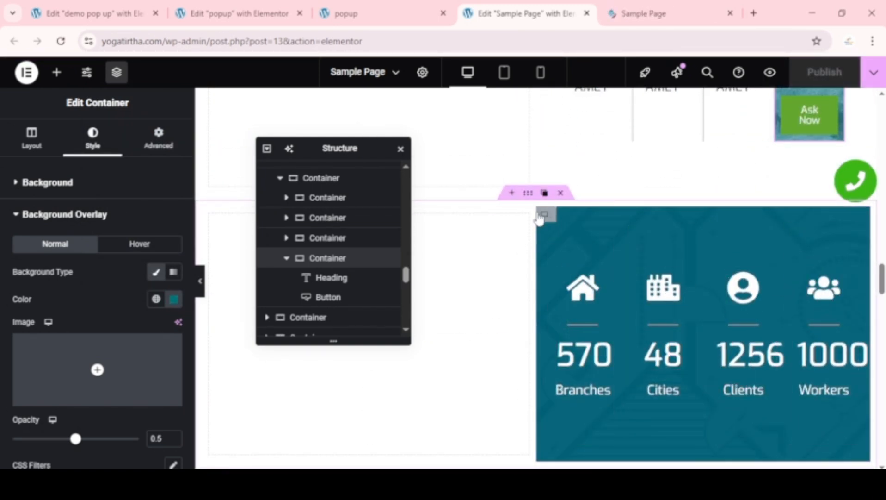
pyautogui.click(725, 317)
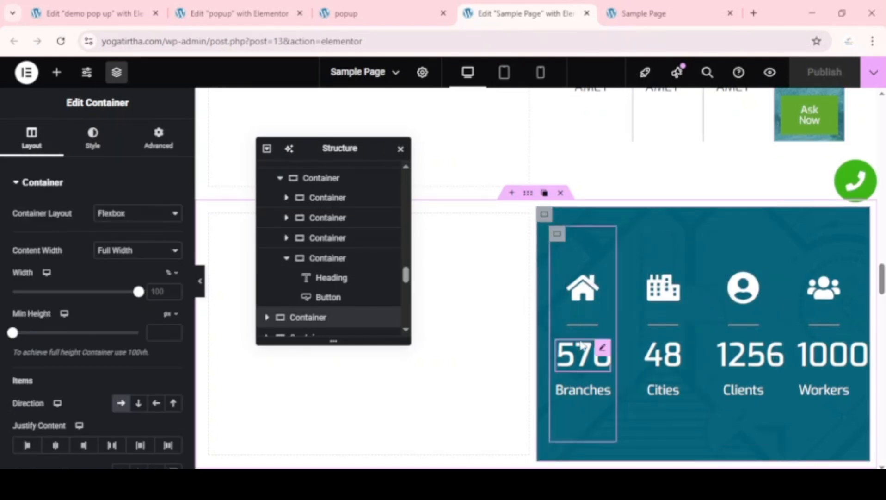
pyautogui.scroll(5, 699, 272)
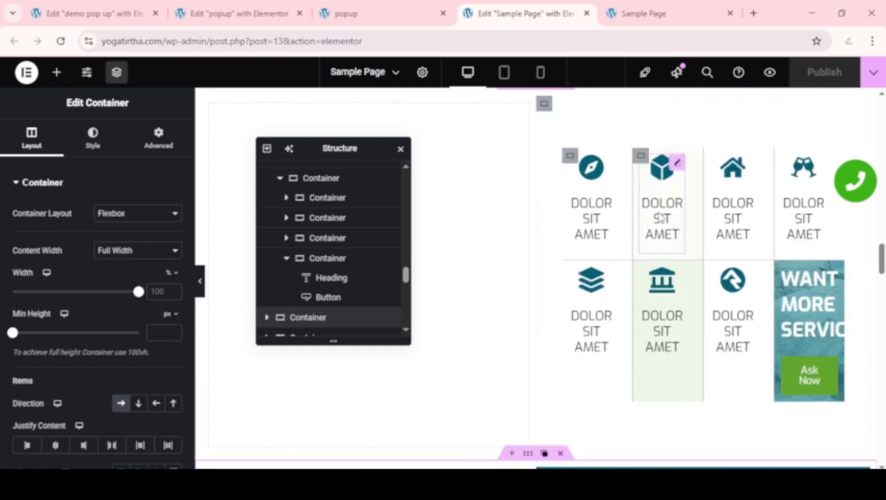
pyautogui.scroll(-5, 592, 278)
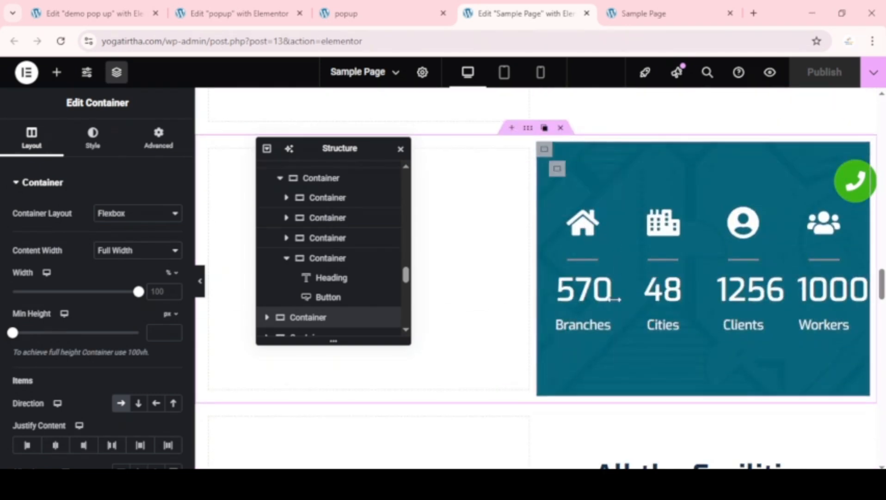
# - Look through the "All the Facilities" section and inspect the container holding its list of facilities
pyautogui.scroll(-4, 762, 283)
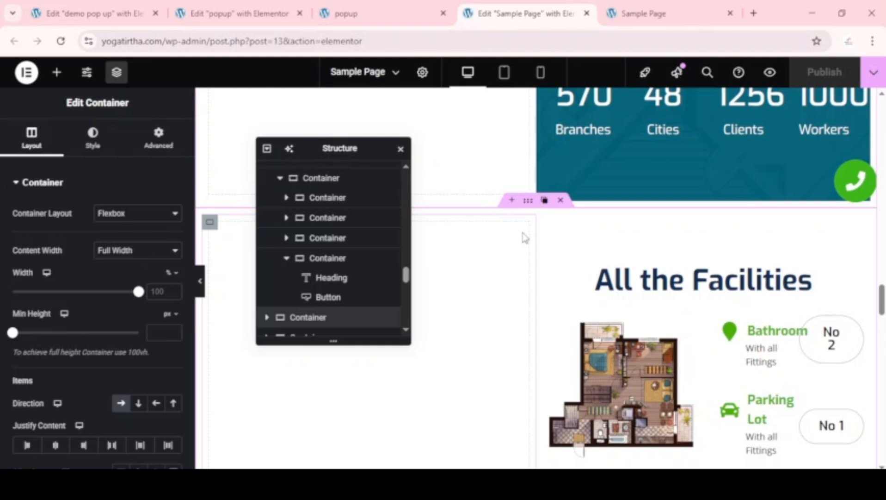
pyautogui.scroll(1, 633, 312)
pyautogui.scroll(-5, 634, 315)
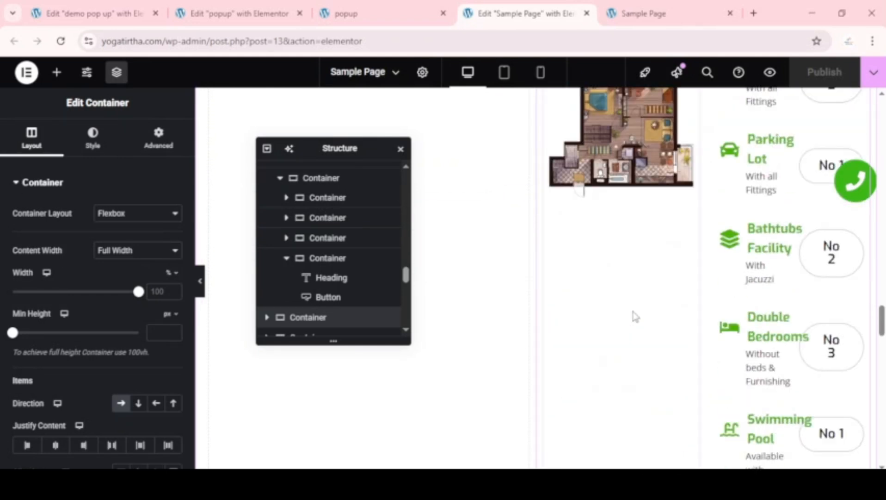
pyautogui.scroll(-6, 634, 316)
pyautogui.scroll(9, 633, 317)
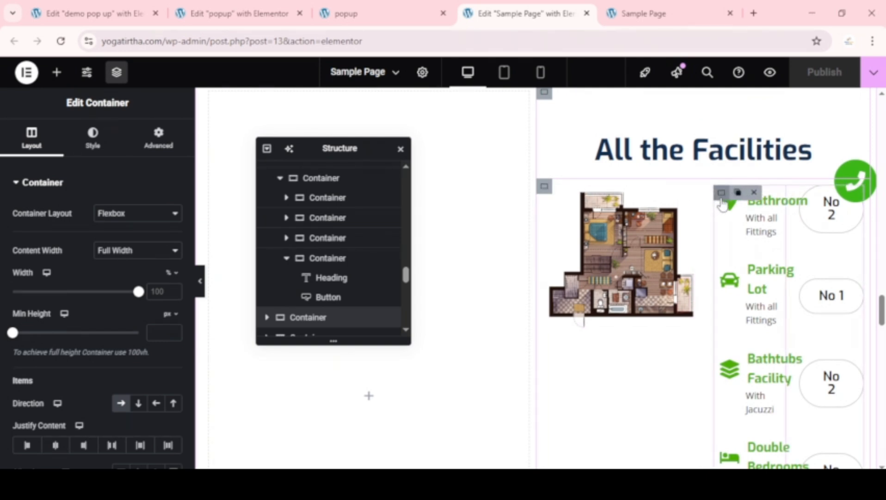
pyautogui.click(779, 224)
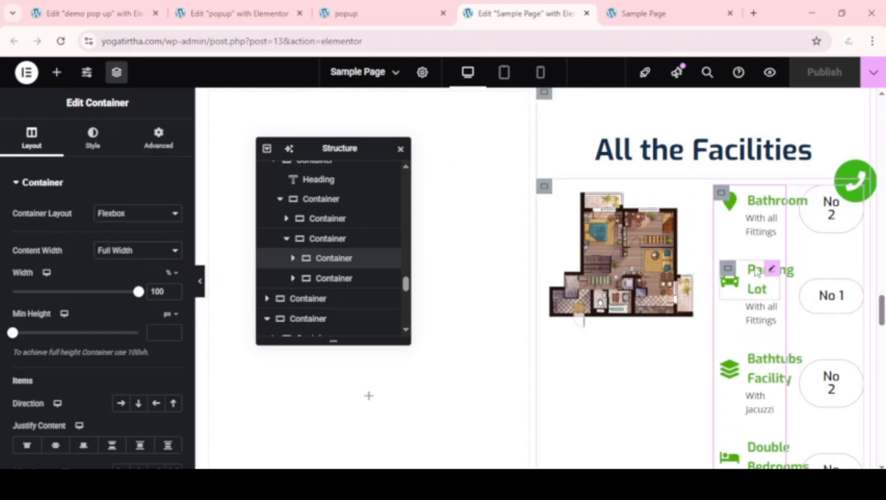
# - Review the distance circles and the "Happy Clients" section, inspecting the style settings of its testimonial carousel
pyautogui.scroll(-10, 770, 316)
pyautogui.scroll(-5, 758, 325)
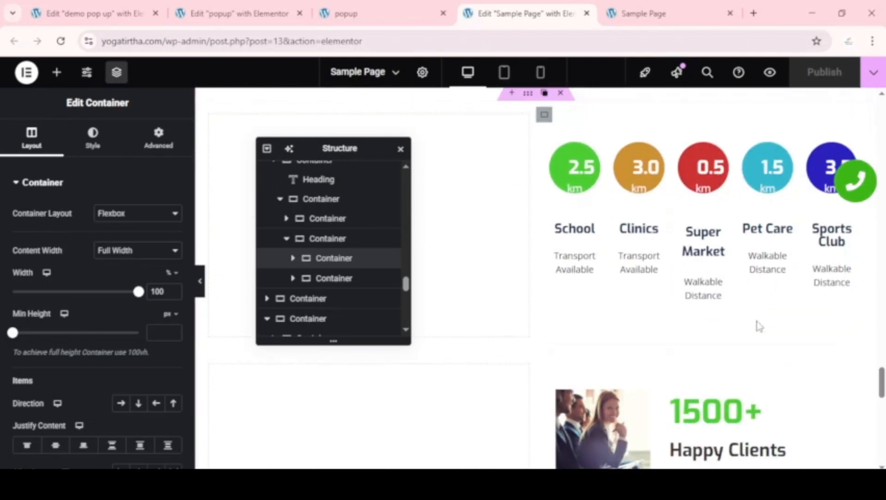
pyautogui.scroll(-5, 756, 322)
pyautogui.scroll(2, 756, 320)
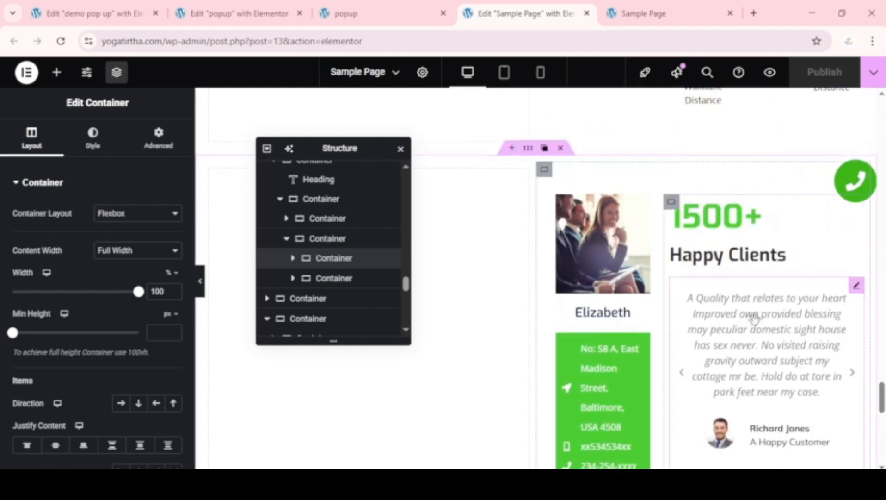
pyautogui.scroll(-1, 856, 287)
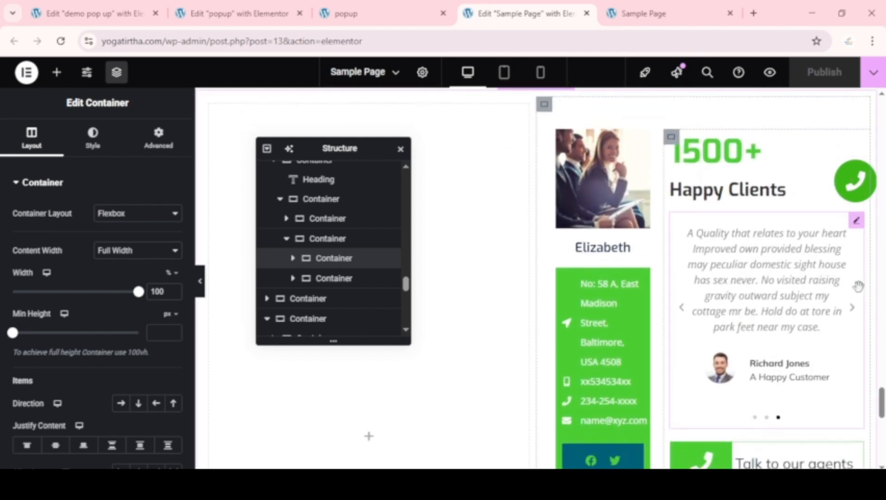
pyautogui.click(854, 311)
pyautogui.scroll(-3, 707, 368)
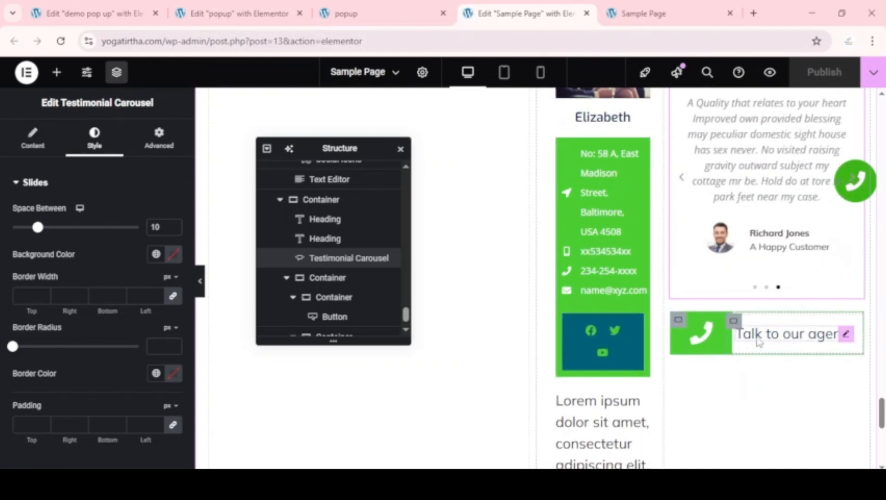
pyautogui.scroll(-2, 777, 343)
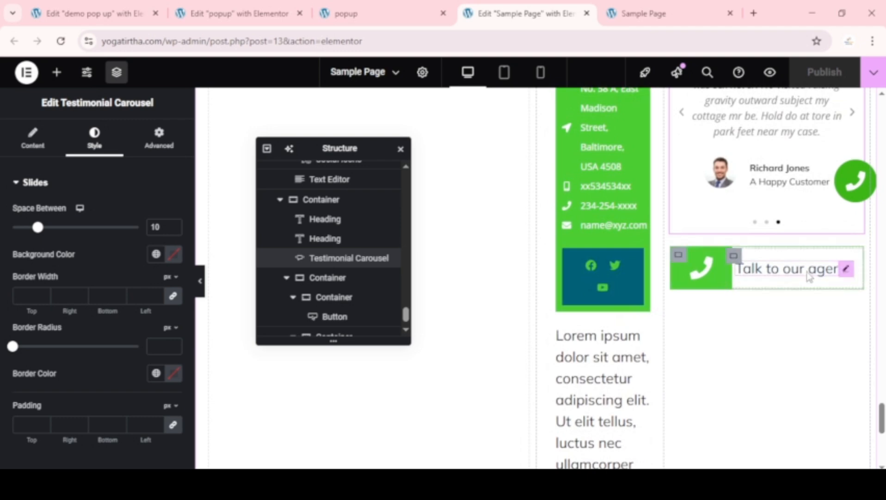
pyautogui.scroll(-2, 763, 296)
# - Go back over the page up to the About section, close the Structure navigator, and switch to the demo pop up editor
pyautogui.scroll(5, 759, 282)
pyautogui.scroll(6, 761, 288)
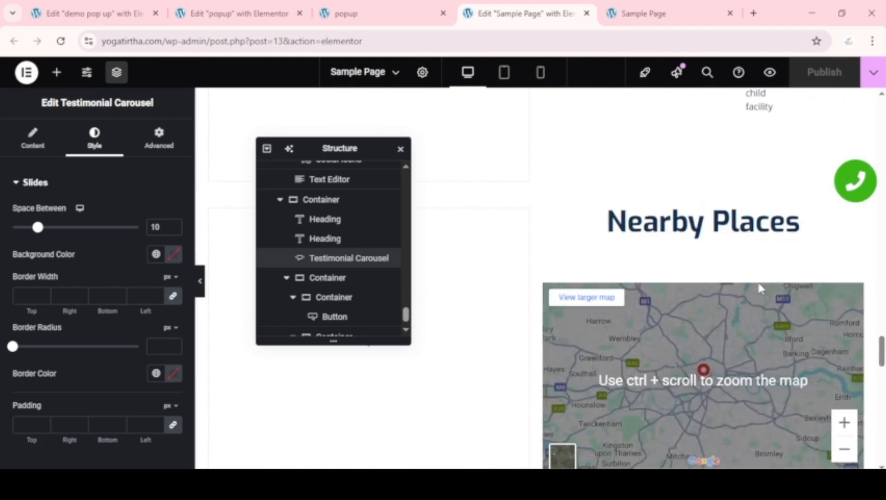
pyautogui.scroll(-4, 760, 289)
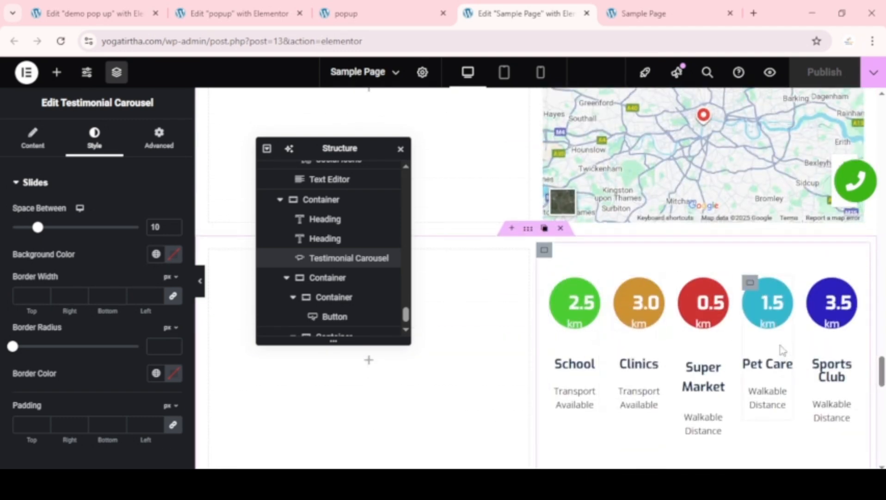
pyautogui.scroll(-15, 722, 342)
pyautogui.scroll(12, 781, 351)
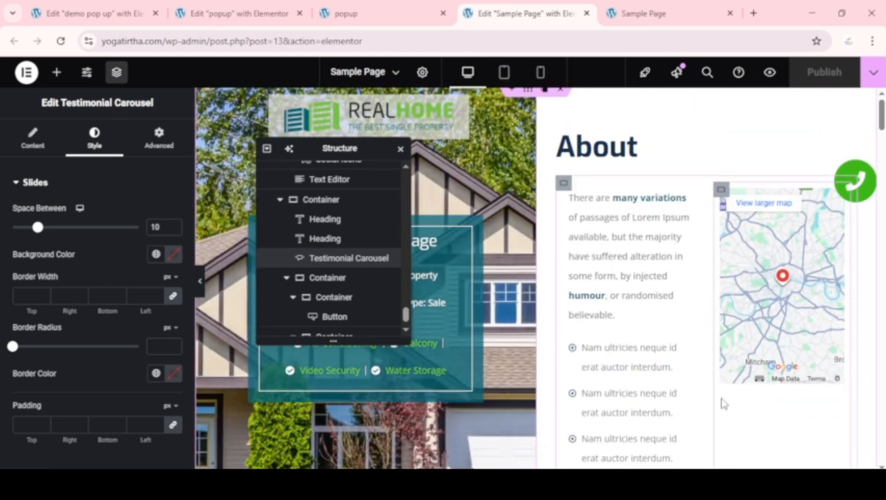
pyautogui.click(400, 149)
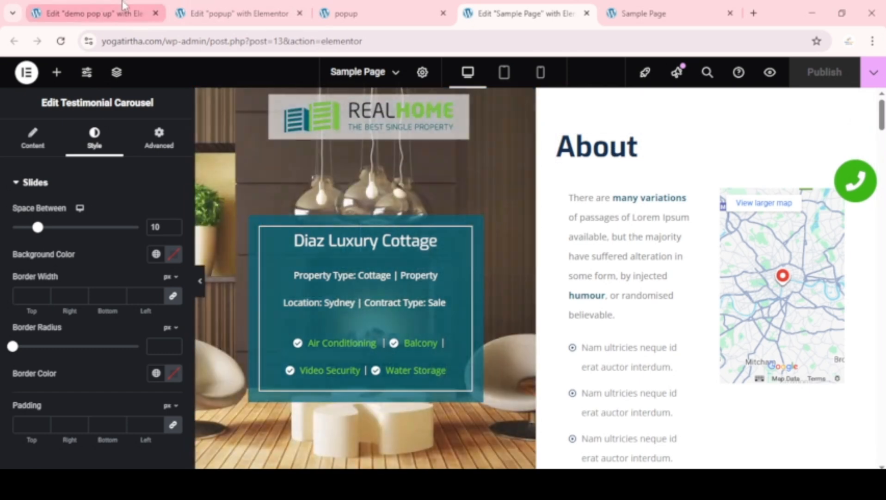
pyautogui.click(98, 14)
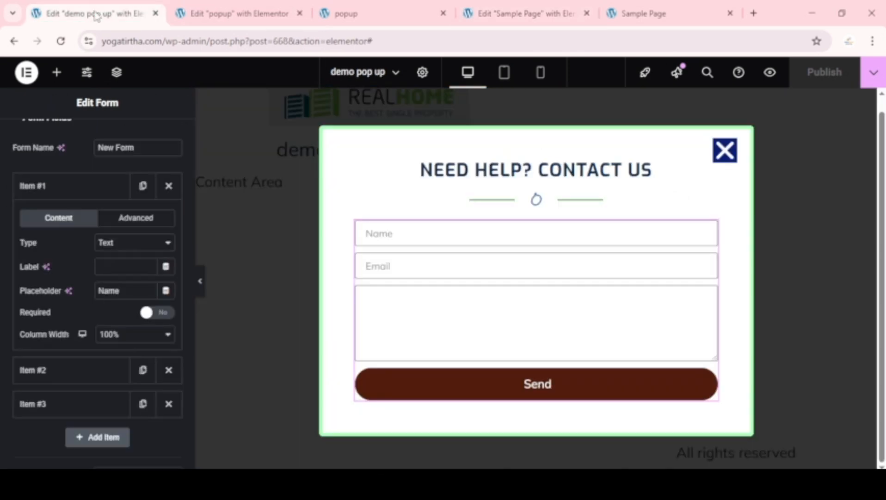
# - Create a new header template from the Theme Builder's Header part and dismiss the template library
pyautogui.click(26, 76)
pyautogui.click(61, 199)
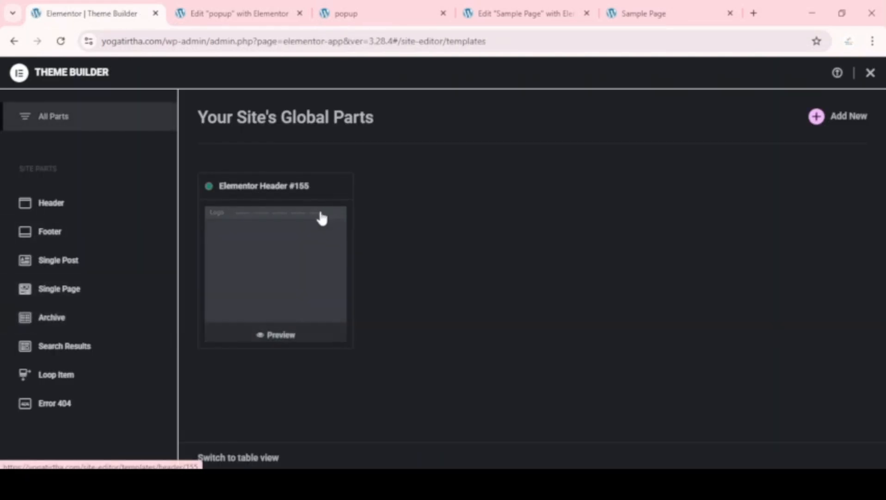
pyautogui.click(285, 339)
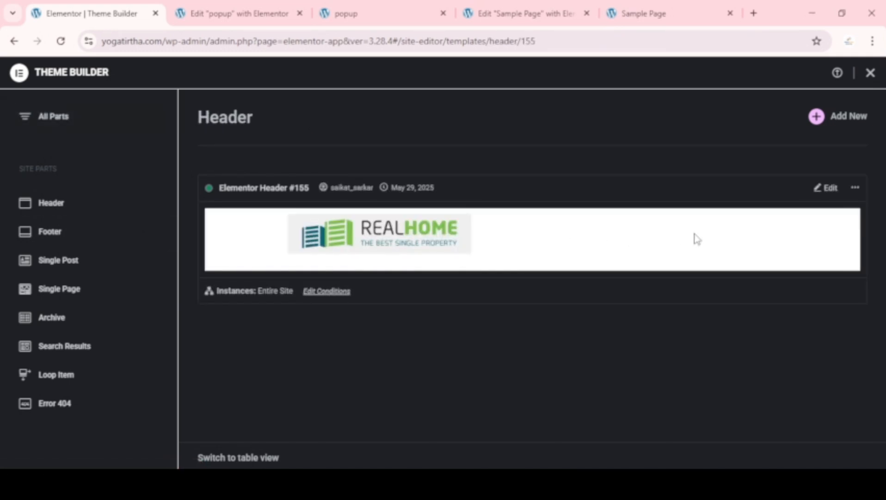
pyautogui.click(850, 119)
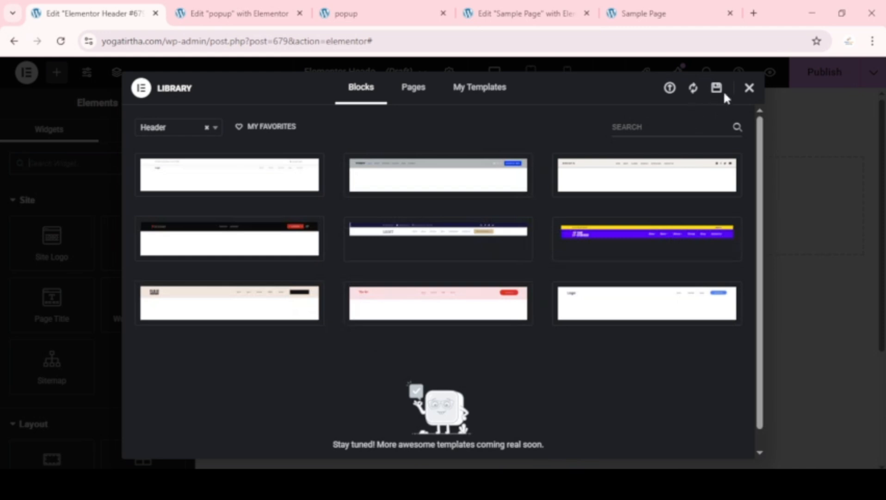
pyautogui.click(749, 89)
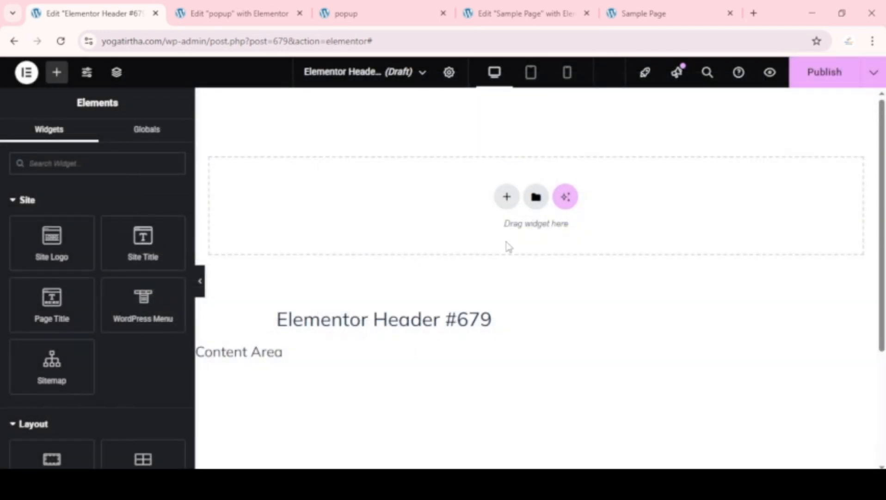
# - Add a single Flexbox container with the column-direction structure to the header
pyautogui.click(507, 198)
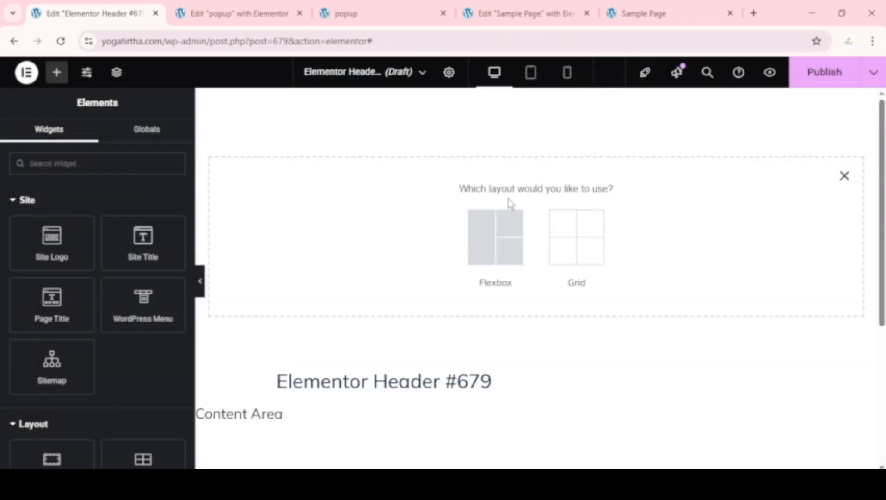
pyautogui.click(491, 254)
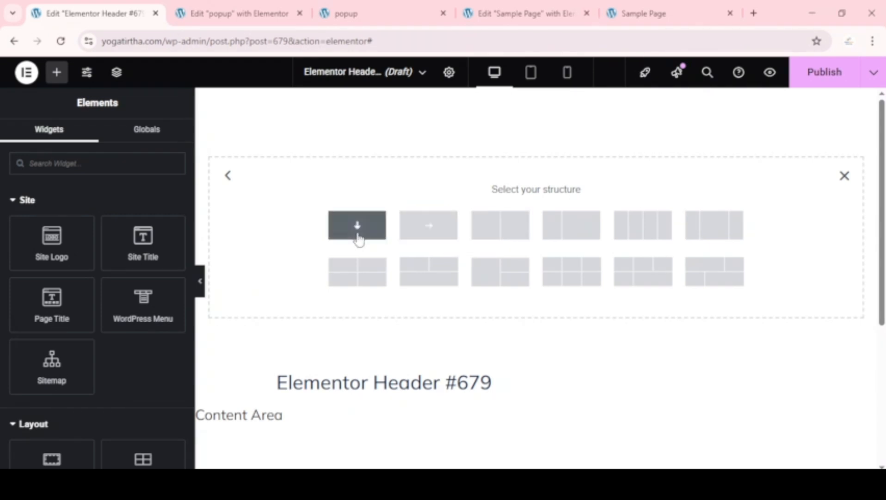
pyautogui.click(359, 238)
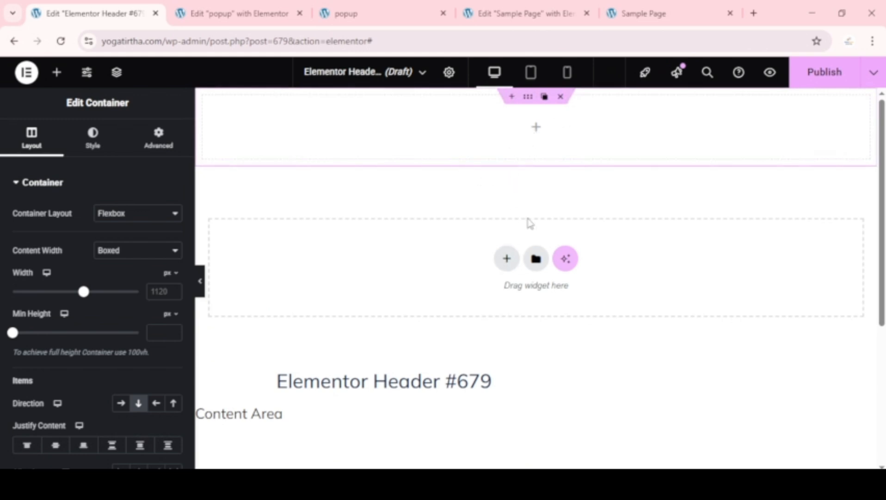
# - Place a Heading widget in the container with an Image widget below it, and compare how the two are stacked
pyautogui.click(56, 72)
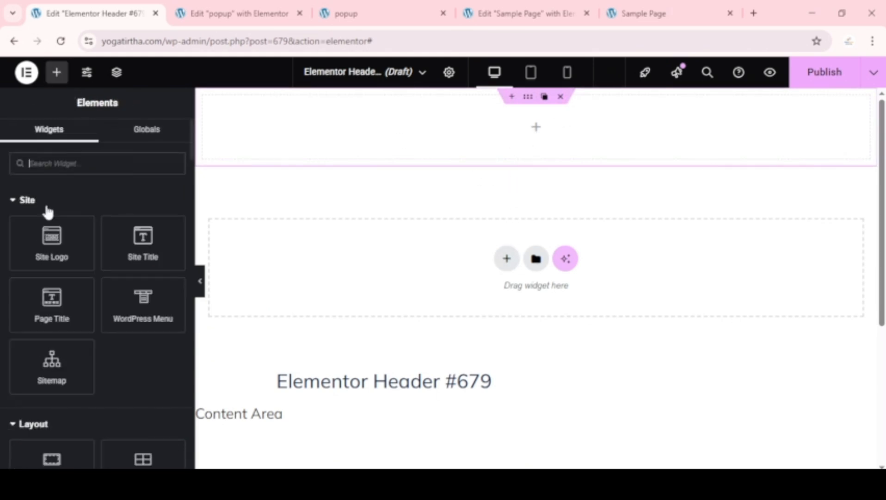
pyautogui.scroll(-3, 64, 430)
pyautogui.moveTo(50, 432); pyautogui.dragTo(543, 122)
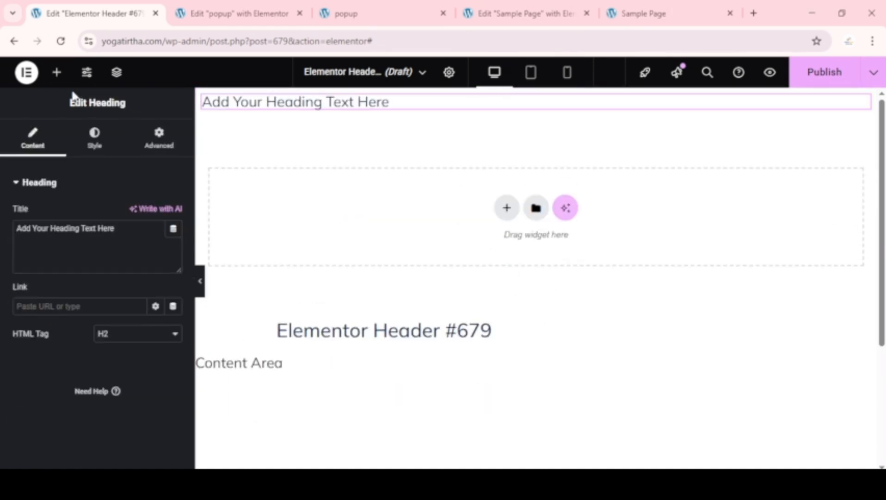
pyautogui.click(57, 73)
pyautogui.scroll(-3, 79, 360)
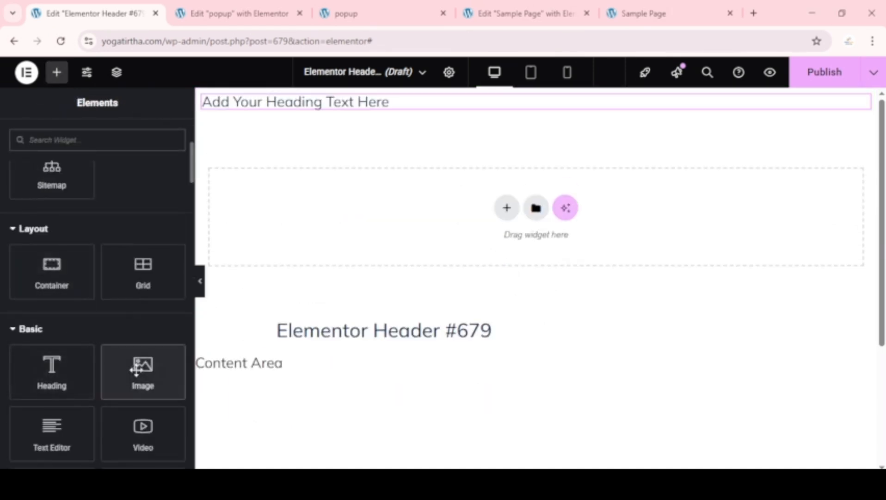
pyautogui.moveTo(138, 366); pyautogui.dragTo(399, 117)
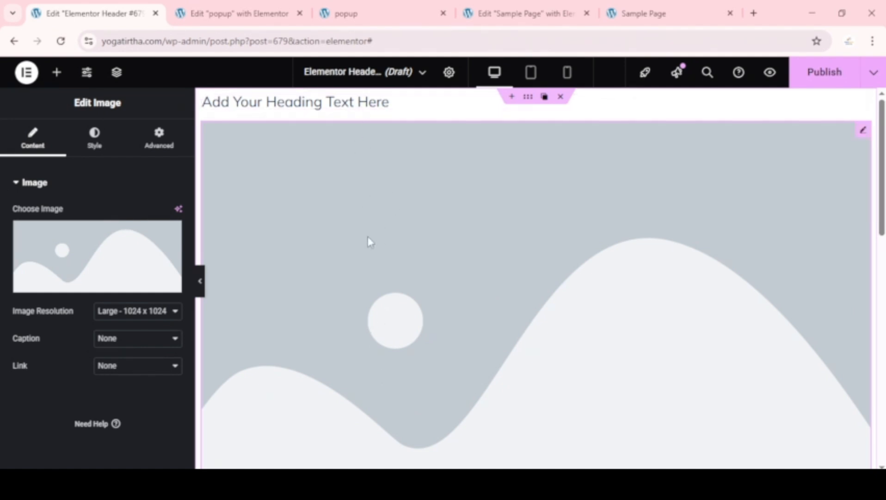
pyautogui.click(363, 107)
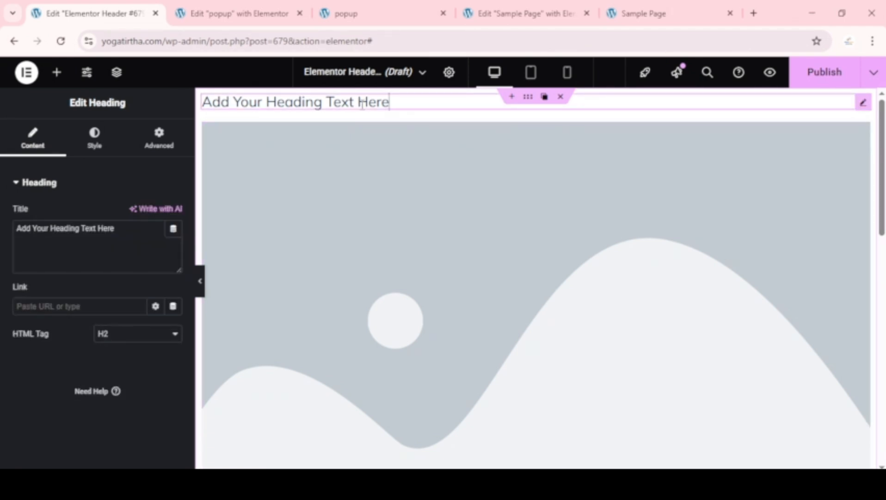
pyautogui.click(863, 131)
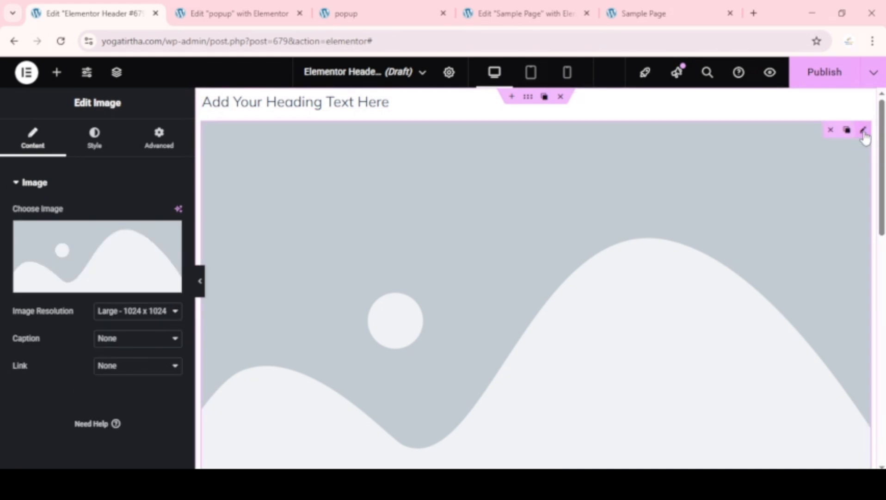
pyautogui.click(333, 103)
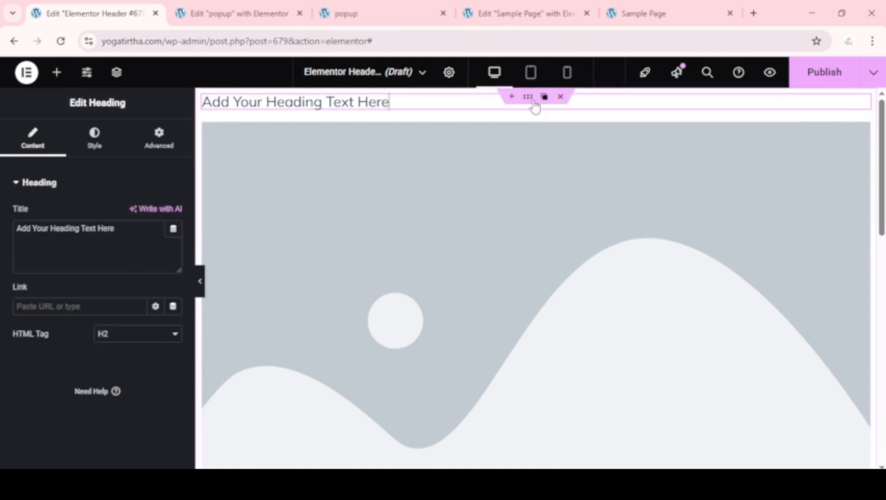
pyautogui.scroll(-5, 562, 279)
pyautogui.scroll(5, 562, 278)
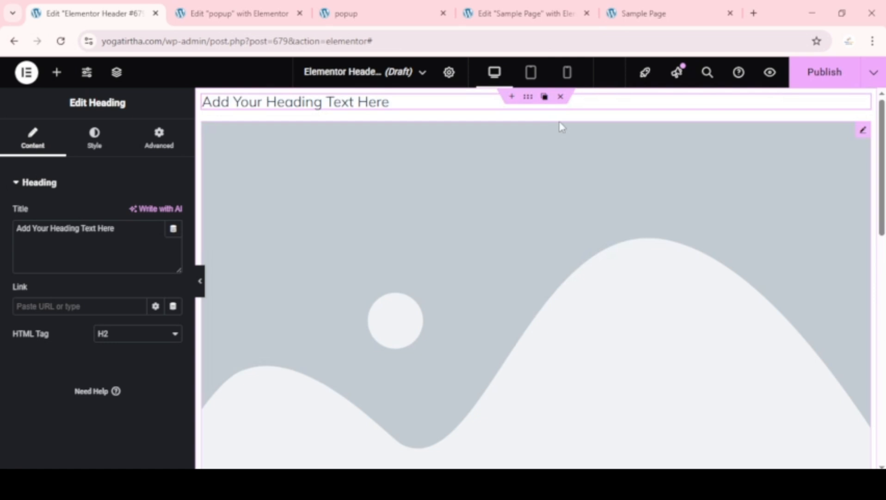
# - Replace the container with a single Flexbox container using the row-direction structure
pyautogui.click(561, 98)
pyautogui.click(506, 197)
pyautogui.click(502, 247)
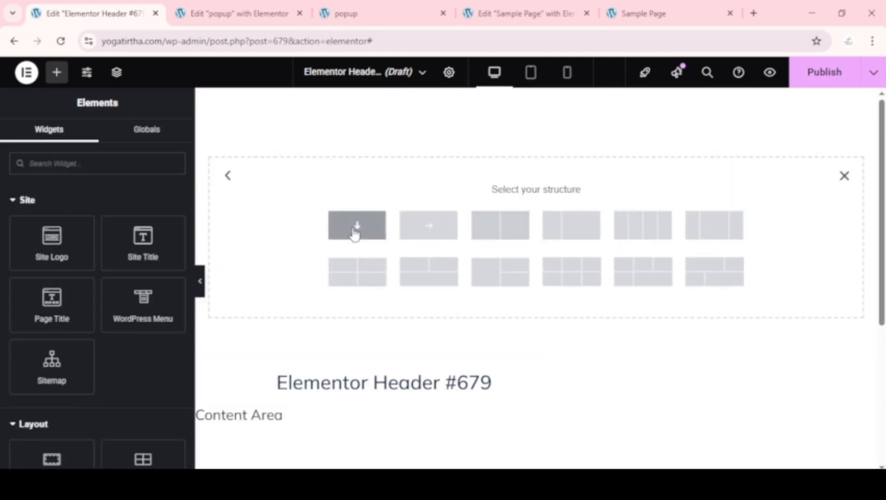
pyautogui.click(437, 234)
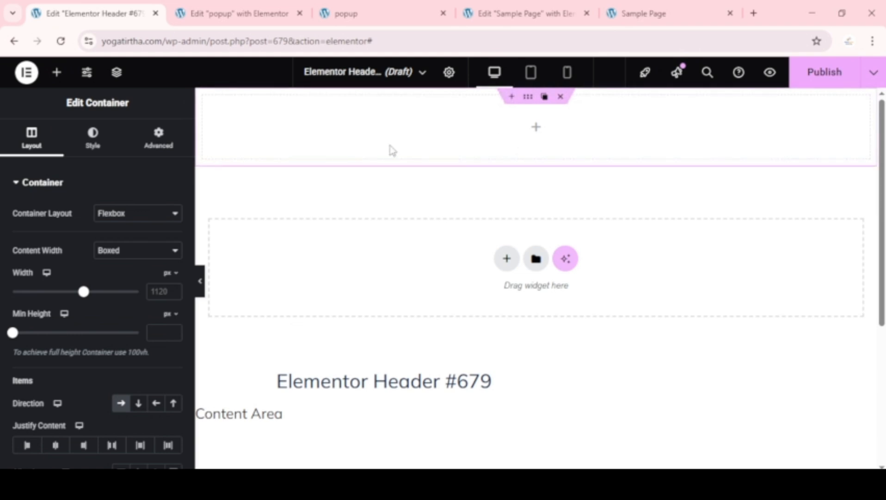
# - Place a Heading widget in the row container with a Text Editor widget beside it
pyautogui.click(56, 72)
pyautogui.scroll(-4, 97, 345)
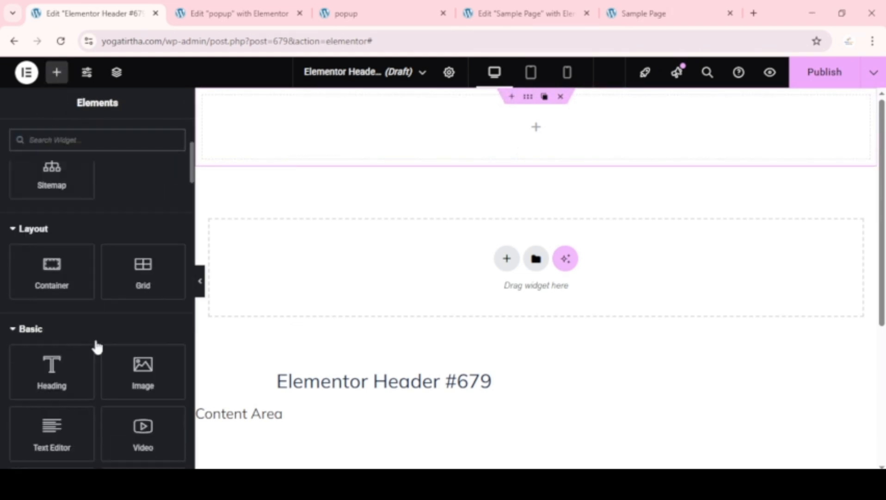
pyautogui.moveTo(52, 366); pyautogui.dragTo(540, 140)
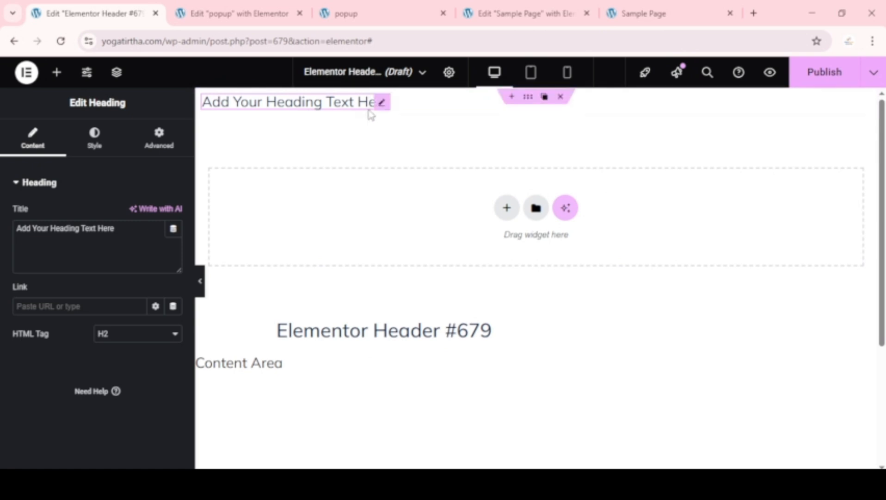
pyautogui.click(56, 79)
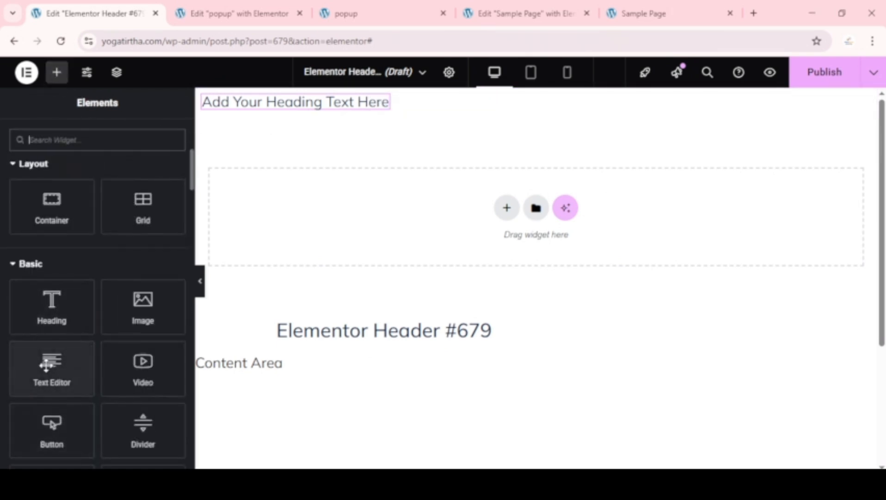
pyautogui.moveTo(46, 363); pyautogui.dragTo(307, 99)
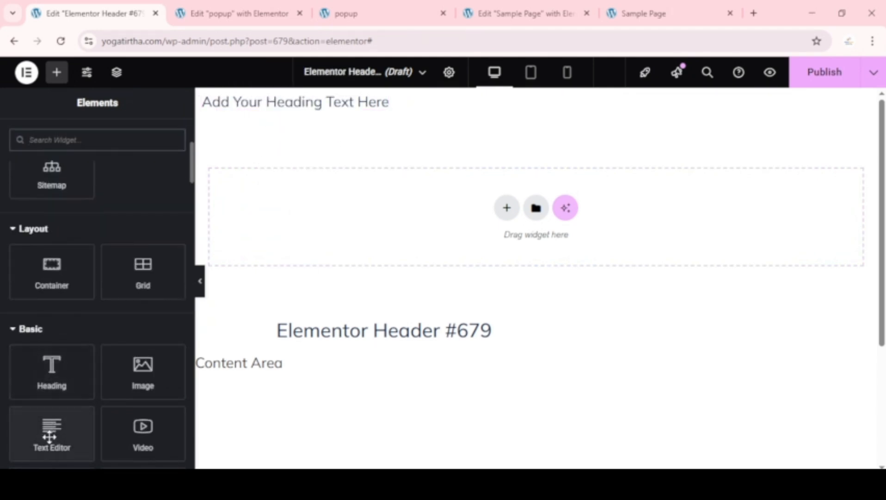
pyautogui.click(48, 436)
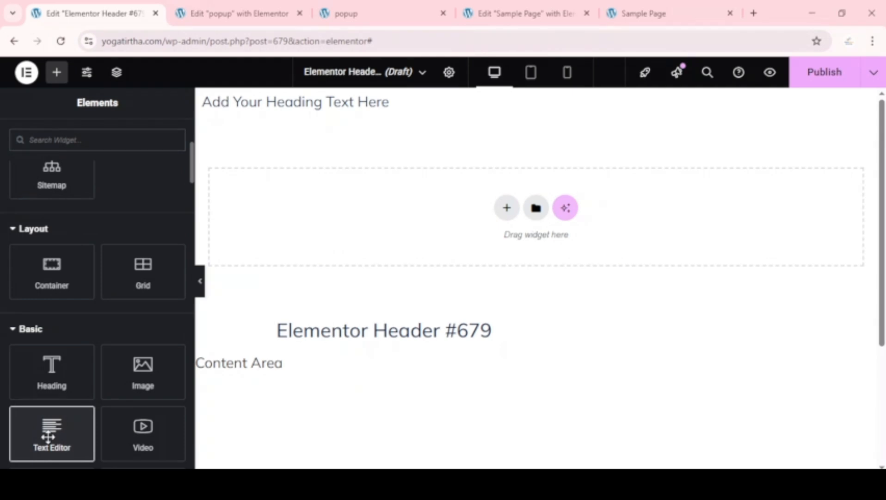
pyautogui.moveTo(48, 437); pyautogui.dragTo(360, 110)
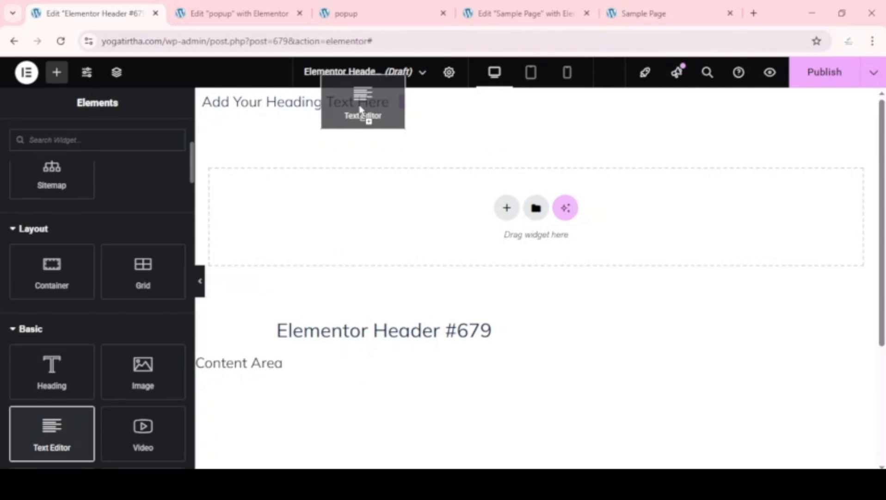
pyautogui.moveTo(360, 110); pyautogui.dragTo(358, 99)
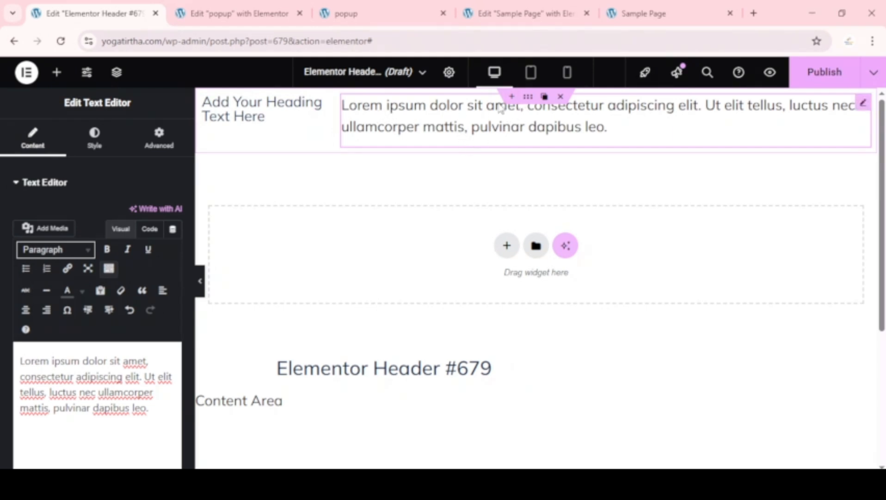
# - Change the item direction of the container holding the heading and text to column
pyautogui.click(529, 97)
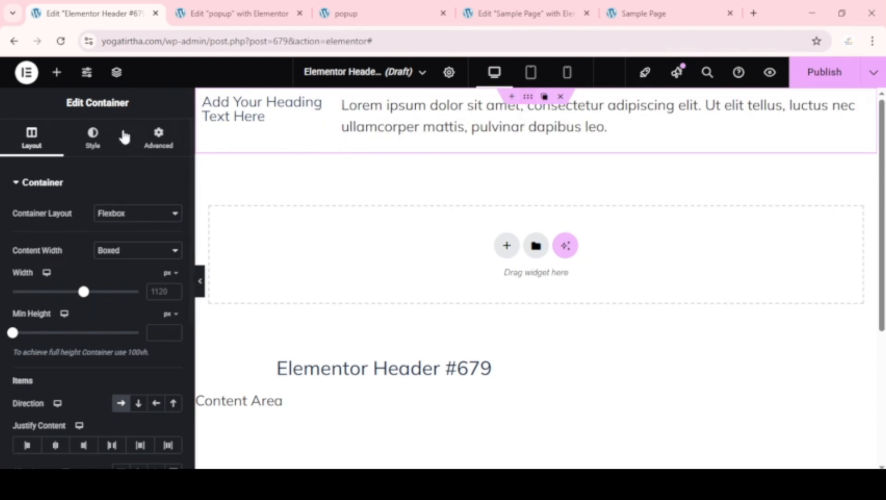
pyautogui.scroll(-5, 43, 208)
pyautogui.scroll(1, 97, 221)
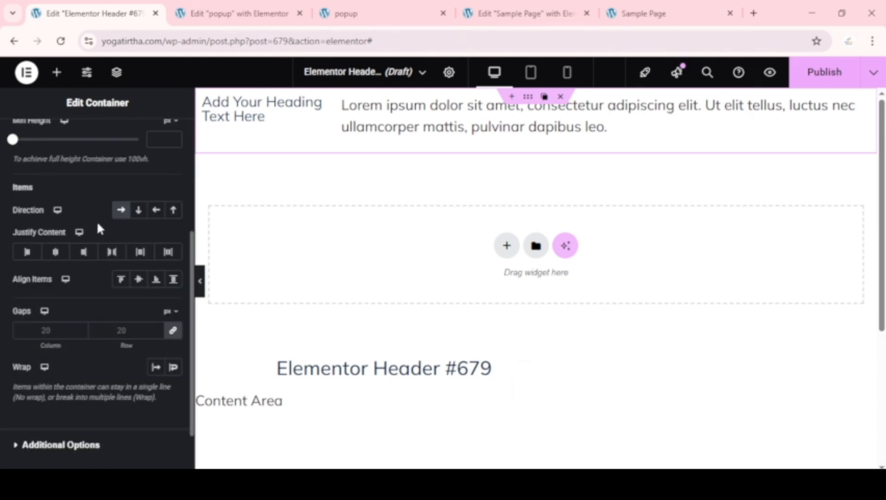
pyautogui.click(139, 210)
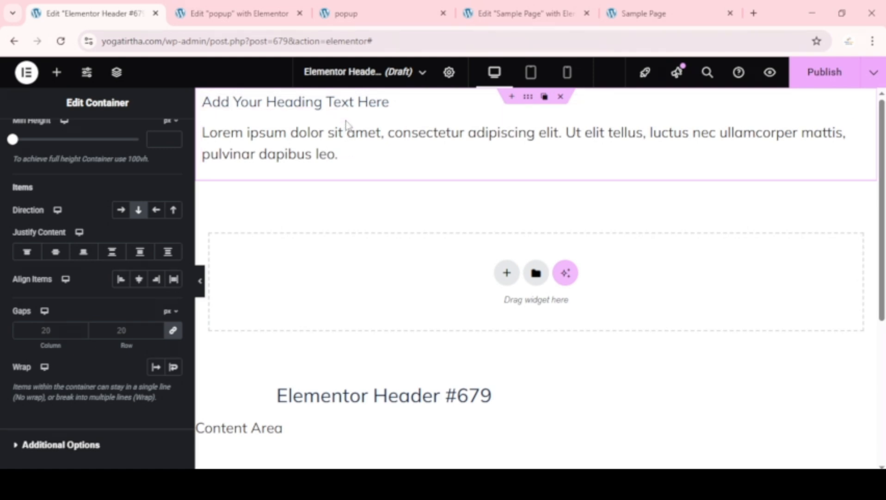
# - Replace the container with a single column-direction Flexbox container and set its item direction to row
pyautogui.click(561, 98)
pyautogui.click(507, 199)
pyautogui.click(494, 232)
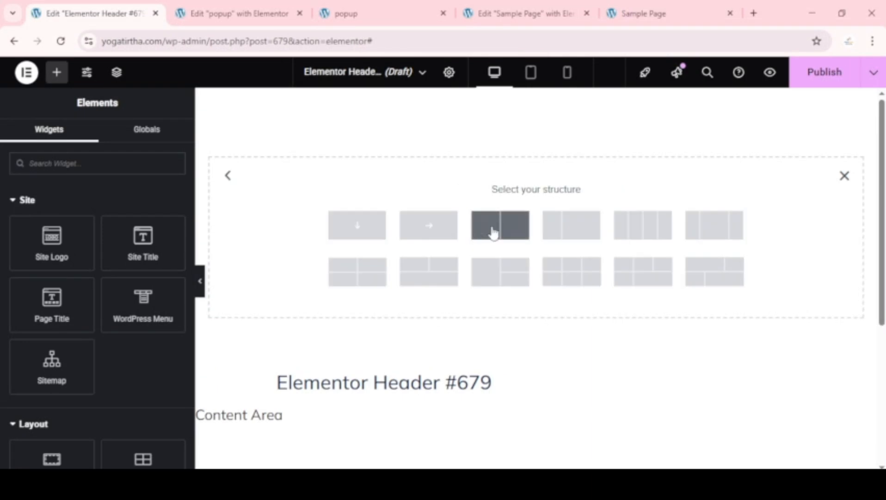
pyautogui.click(382, 230)
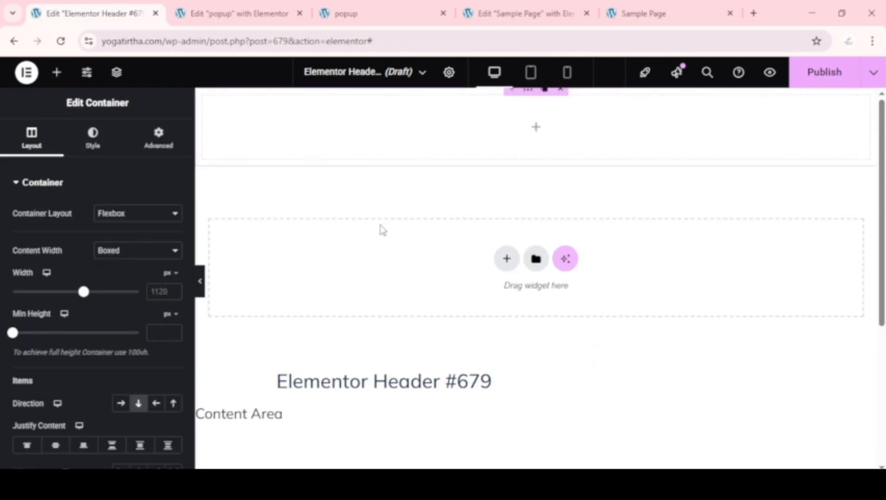
pyautogui.click(121, 404)
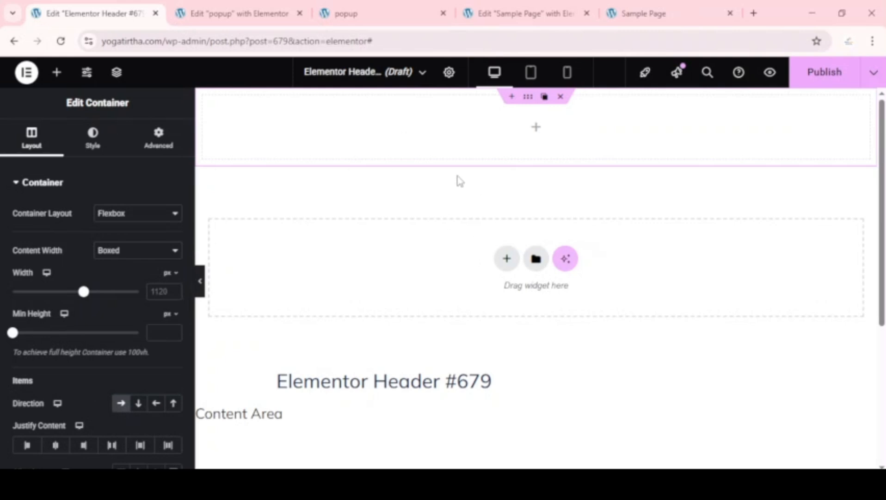
# - Nest a Container element inside the empty row container
pyautogui.click(56, 77)
pyautogui.scroll(-1, 64, 409)
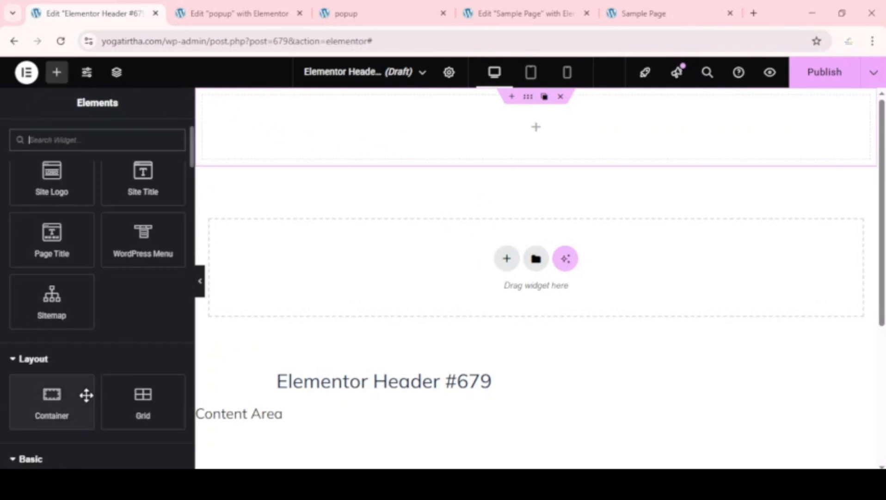
pyautogui.moveTo(50, 402); pyautogui.dragTo(515, 151)
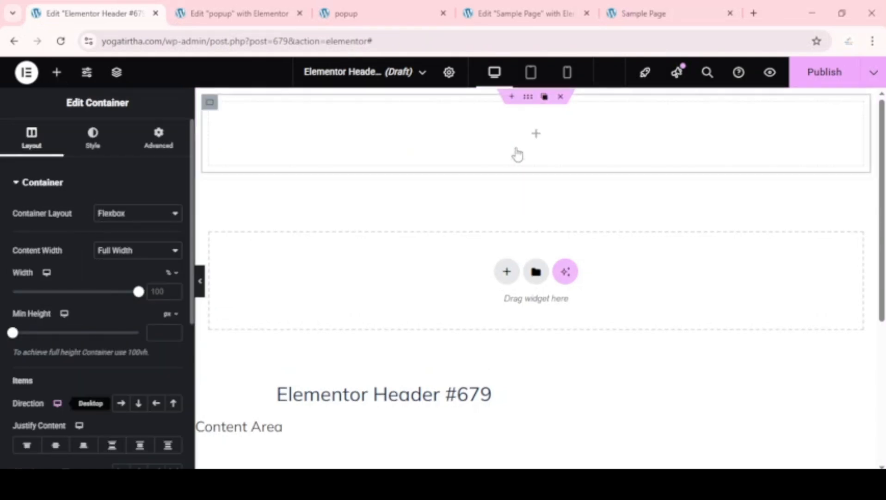
# - Replace the nested containers with a Flexbox structure of two equal columns
pyautogui.click(560, 97)
pyautogui.click(507, 197)
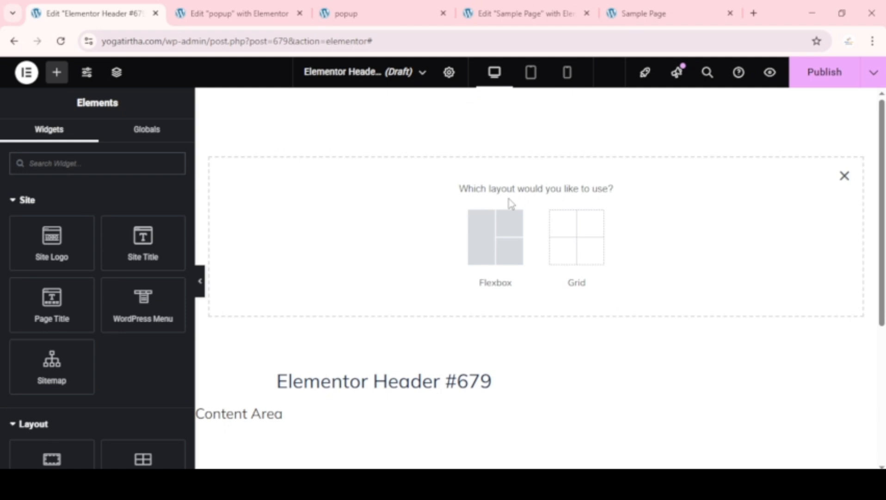
pyautogui.click(497, 234)
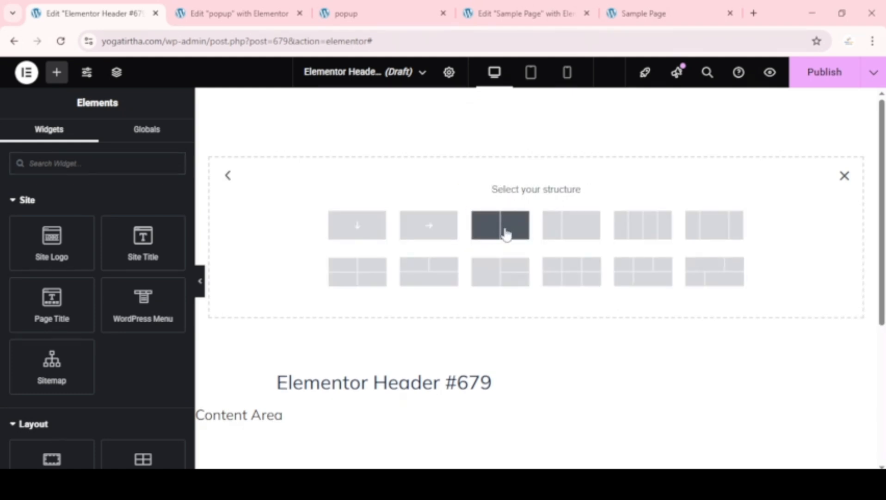
pyautogui.click(506, 234)
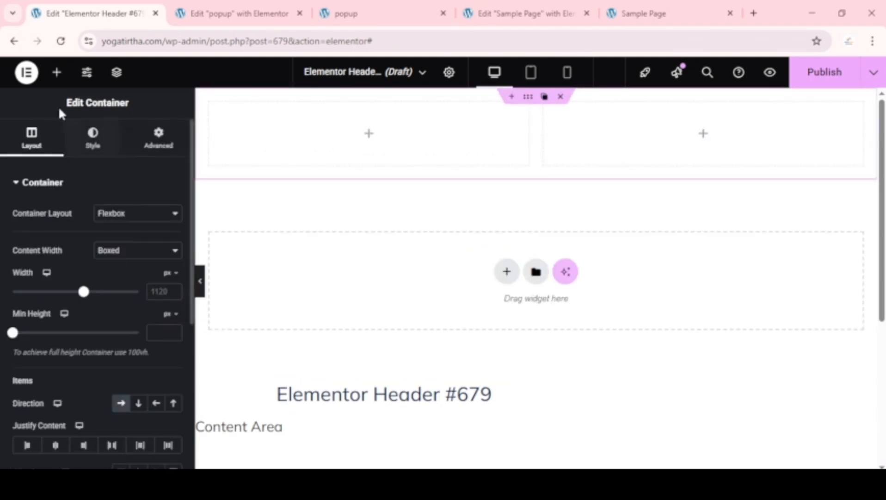
pyautogui.click(56, 74)
pyautogui.scroll(-3, 70, 351)
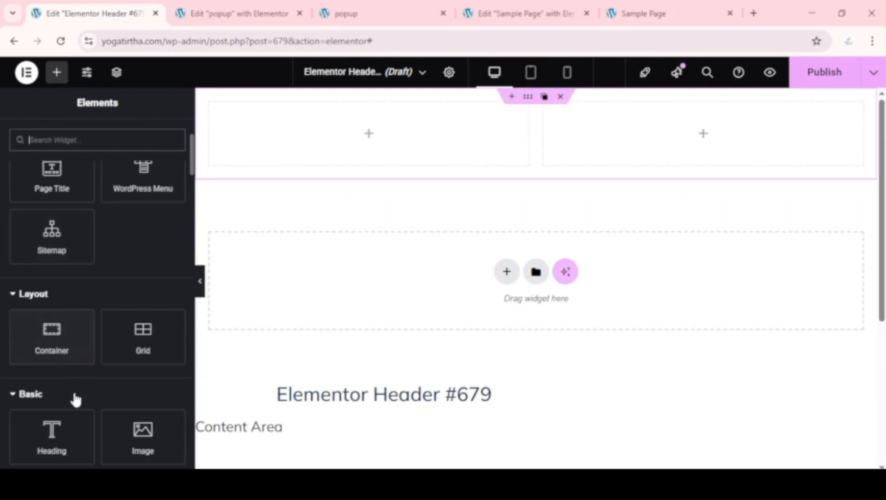
pyautogui.moveTo(142, 435); pyautogui.dragTo(319, 144)
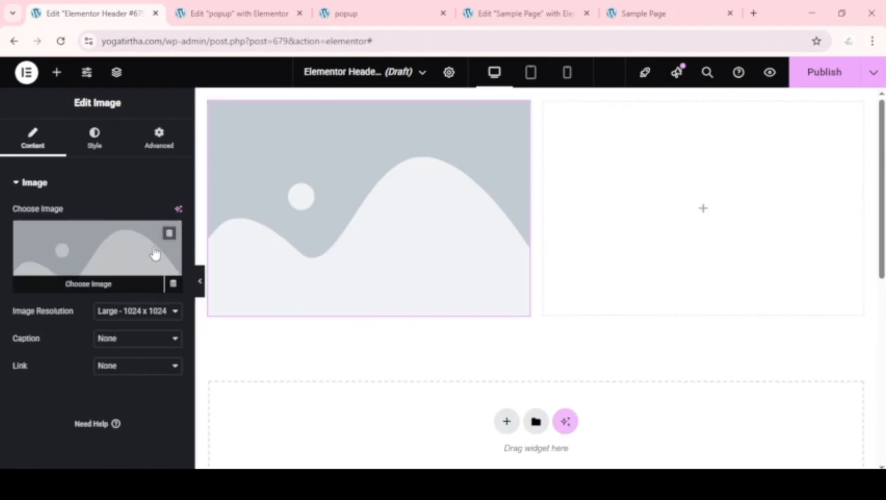
pyautogui.click(164, 238)
pyautogui.click(208, 246)
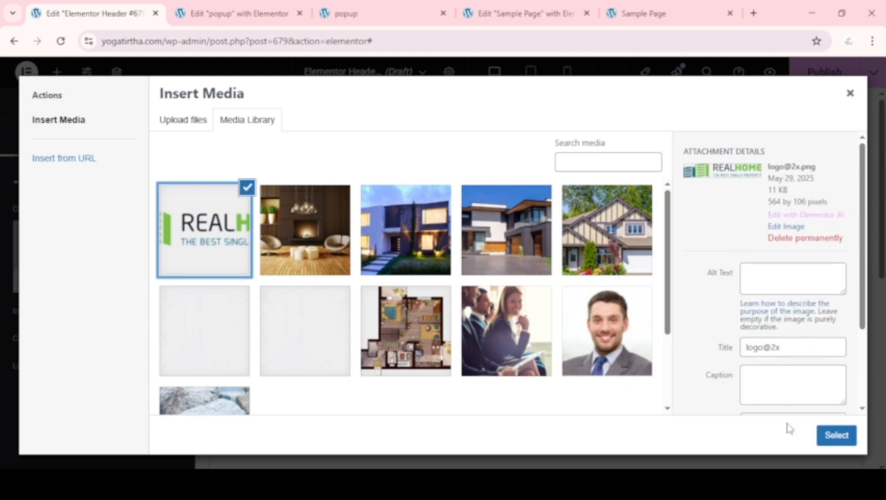
pyautogui.click(834, 435)
# - Set the logo's image resolution to Full
pyautogui.scroll(-2, 96, 251)
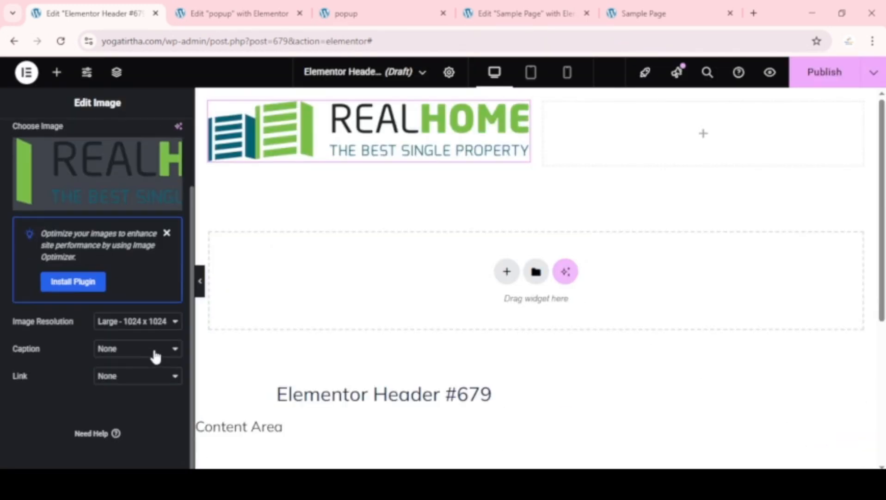
pyautogui.click(145, 322)
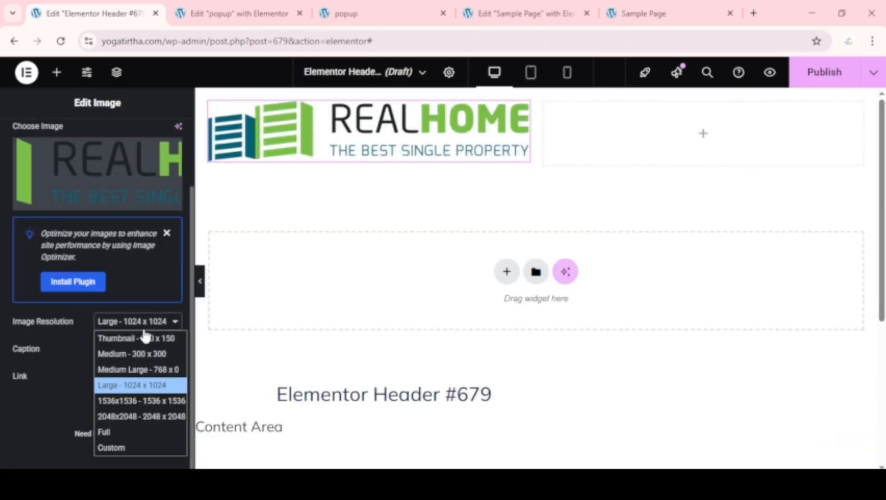
pyautogui.click(132, 434)
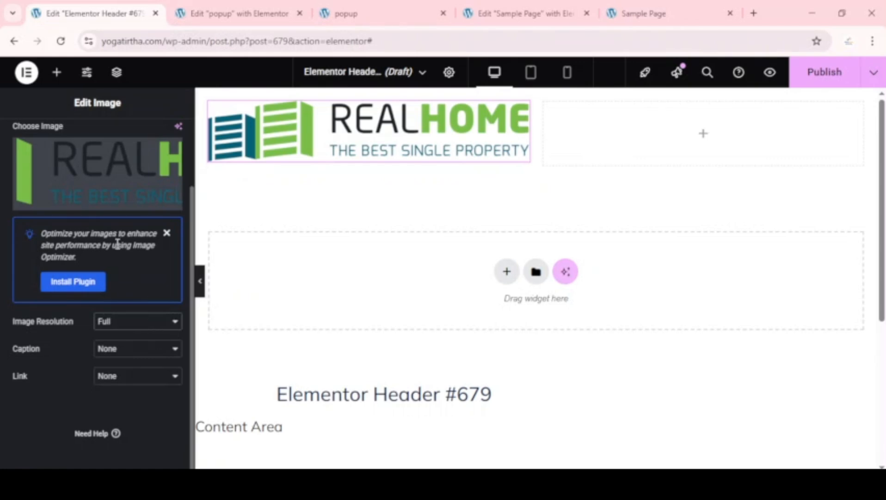
# - Give the logo a custom width of 50% in its advanced layout settings
pyautogui.scroll(2, 80, 145)
pyautogui.click(92, 138)
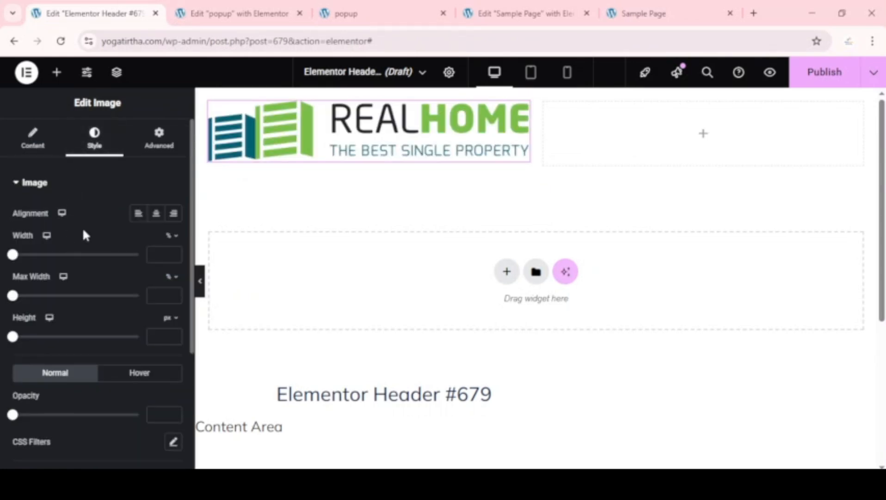
pyautogui.click(158, 141)
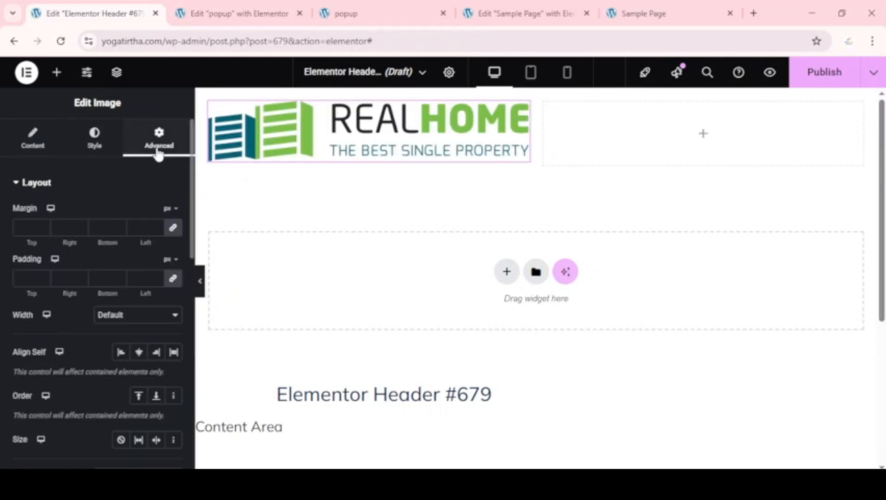
pyautogui.click(144, 319)
pyautogui.click(132, 377)
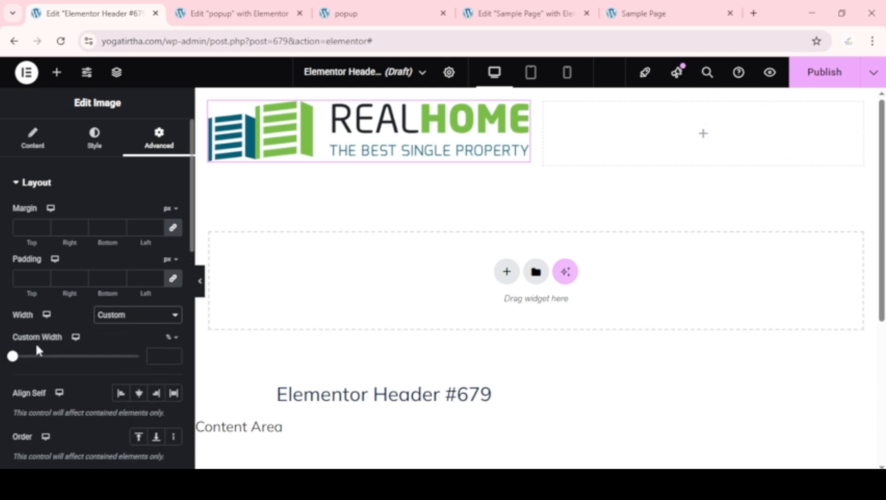
pyautogui.moveTo(13, 356); pyautogui.dragTo(75, 357)
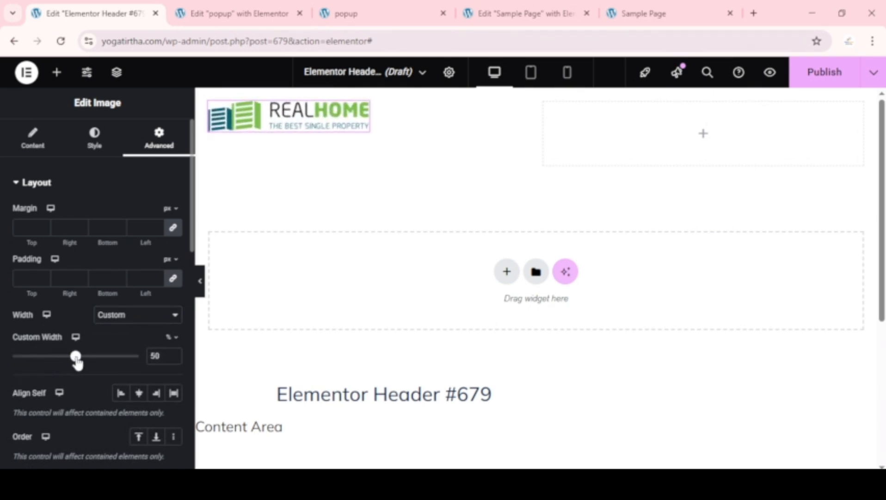
# - Align the logo to the center and set its padding to 10 px on all sides
pyautogui.click(140, 394)
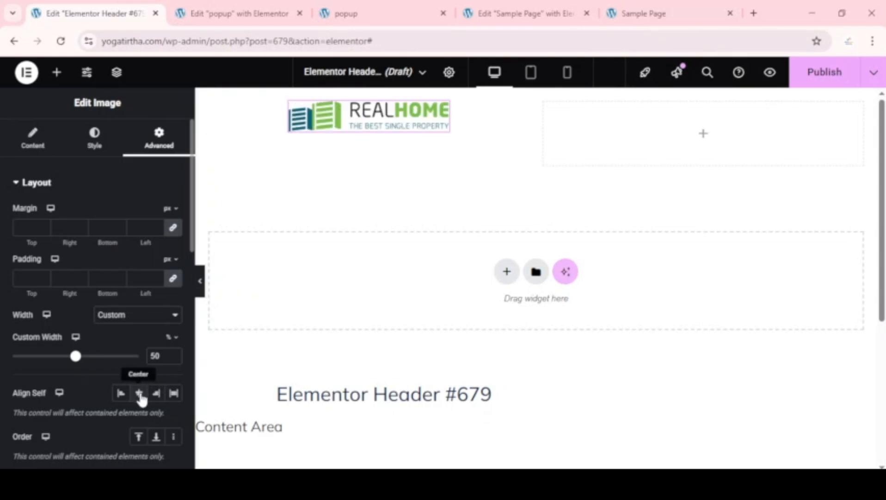
pyautogui.click(145, 279)
pyautogui.write('10')
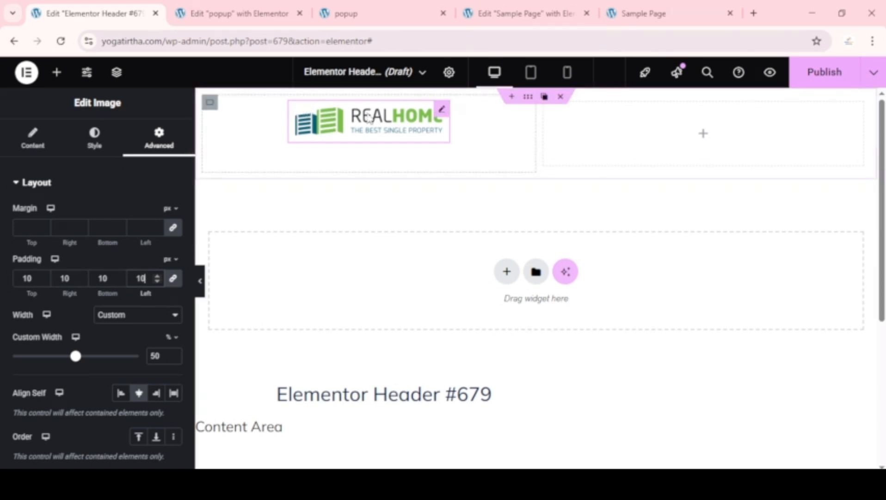
# - Look at the reference logo on the live Sample Page in the incognito window and return to the header editor
pyautogui.click(444, 111)
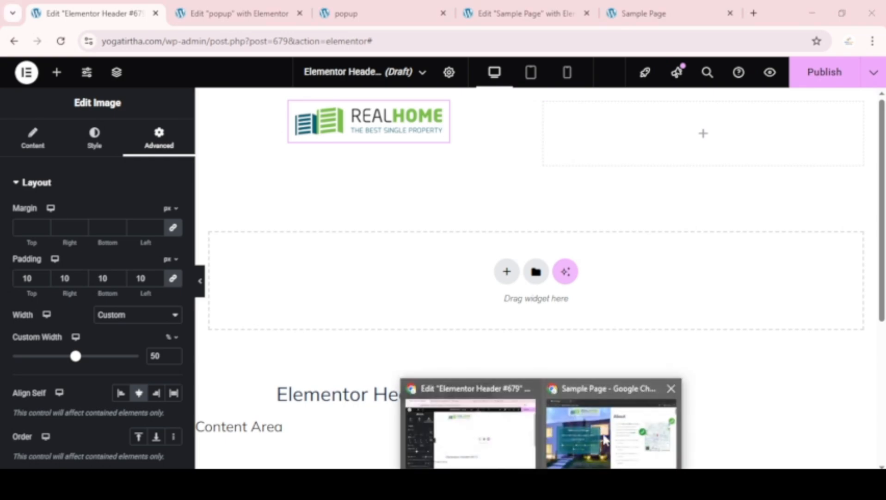
pyautogui.click(604, 430)
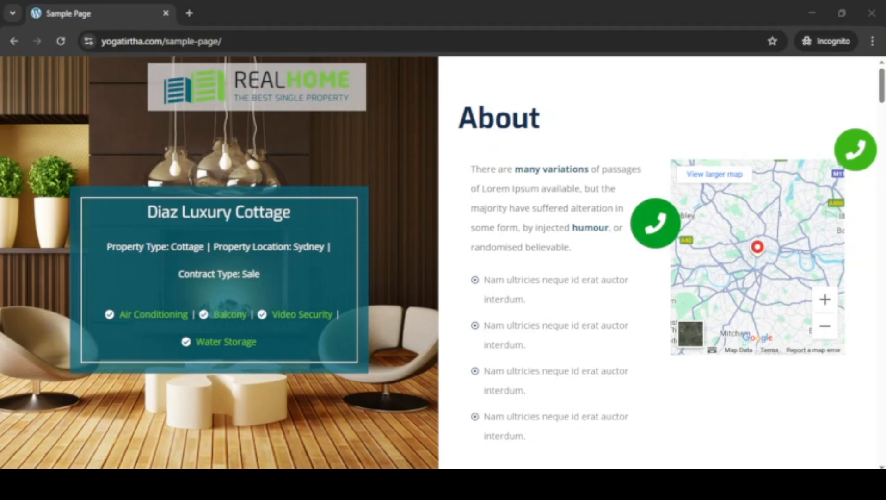
pyautogui.click(496, 452)
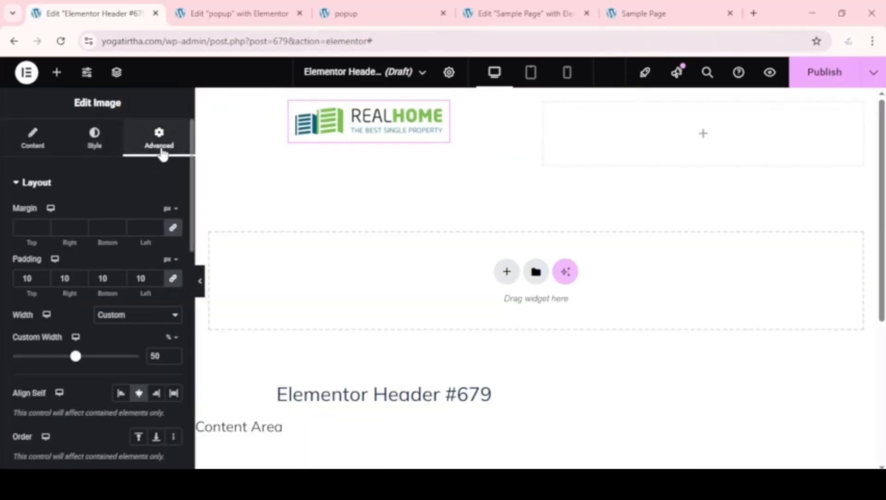
# - Give the logo image a classic background color of #F0F0F0 and preview the header with the editing panel collapsed
pyautogui.scroll(-7, 154, 246)
pyautogui.scroll(-5, 104, 350)
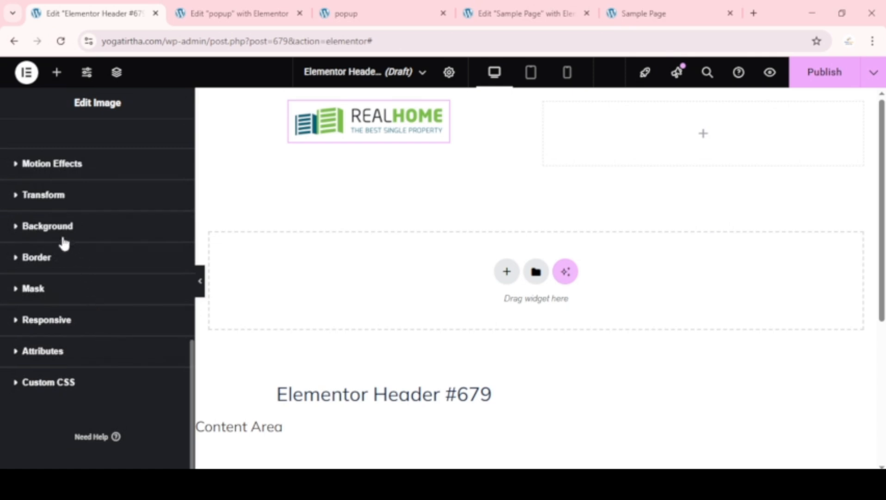
pyautogui.click(32, 231)
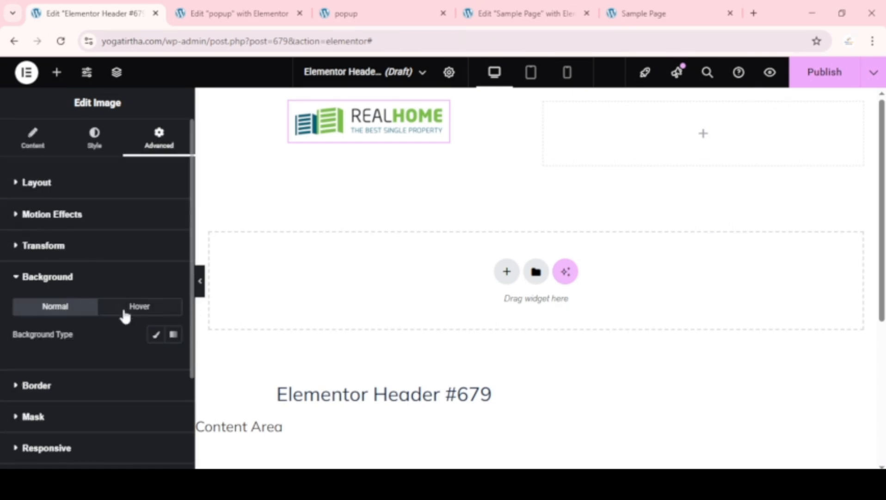
pyautogui.click(157, 337)
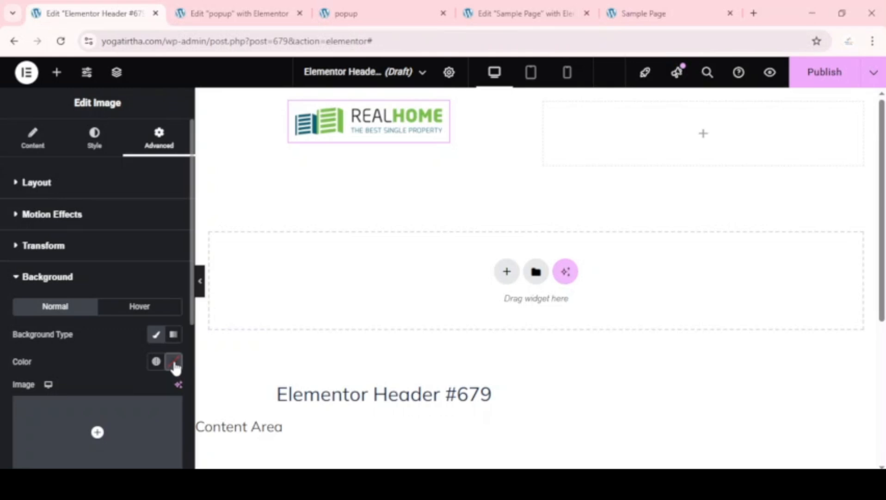
pyautogui.click(175, 363)
pyautogui.moveTo(172, 243)
pyautogui.mouseDown()
pyautogui.moveTo(106, 192)
pyautogui.moveTo(88, 206)
pyautogui.mouseUp()
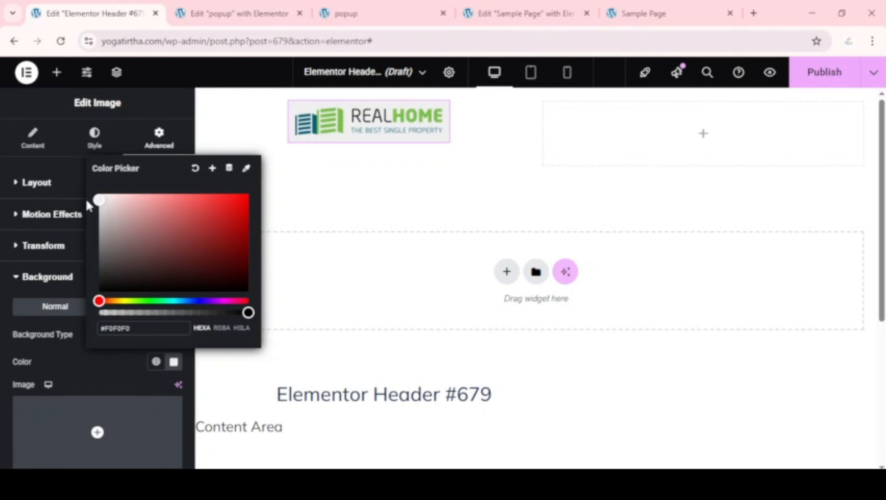
pyautogui.click(339, 278)
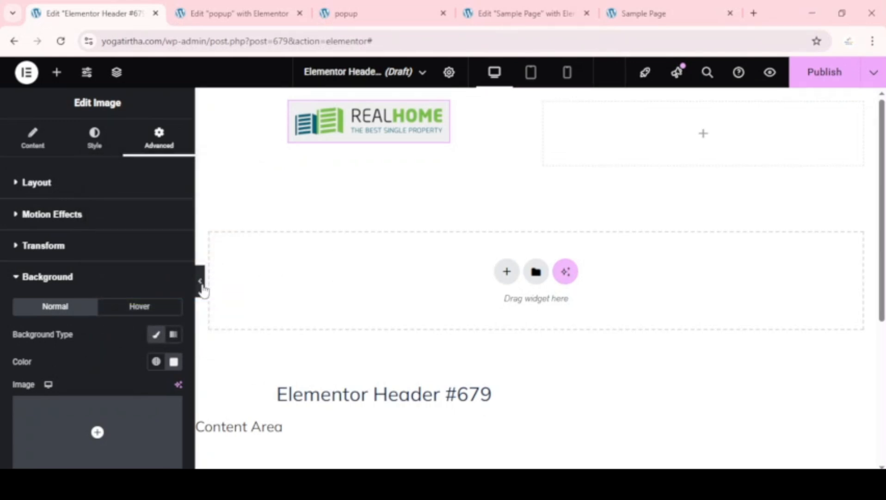
pyautogui.click(202, 286)
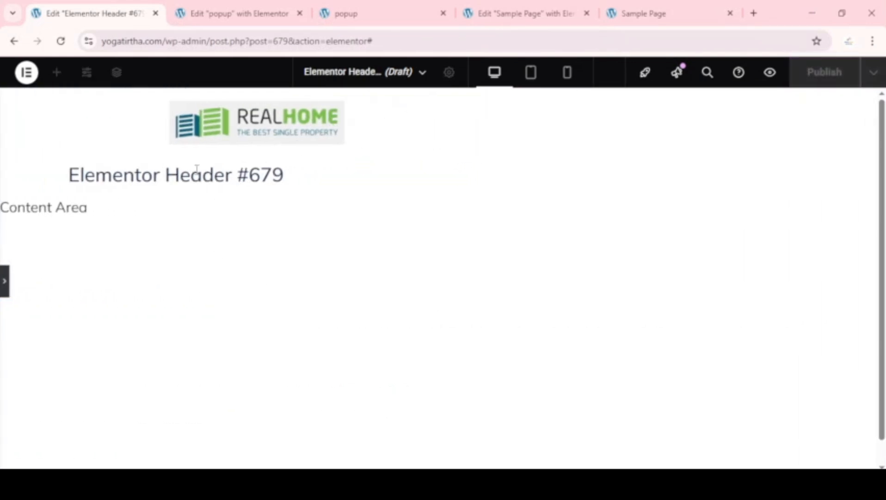
pyautogui.click(5, 291)
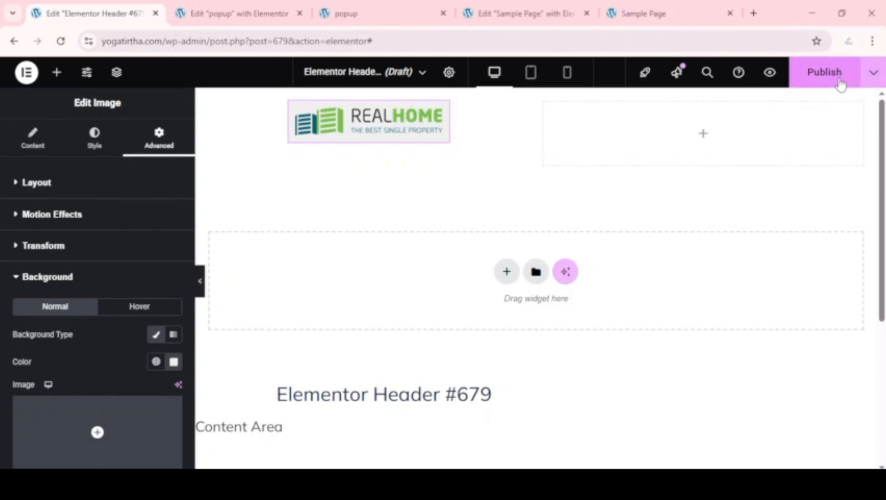
# - Publish the header template with the display condition Include, Singular, All Singular
pyautogui.click(833, 78)
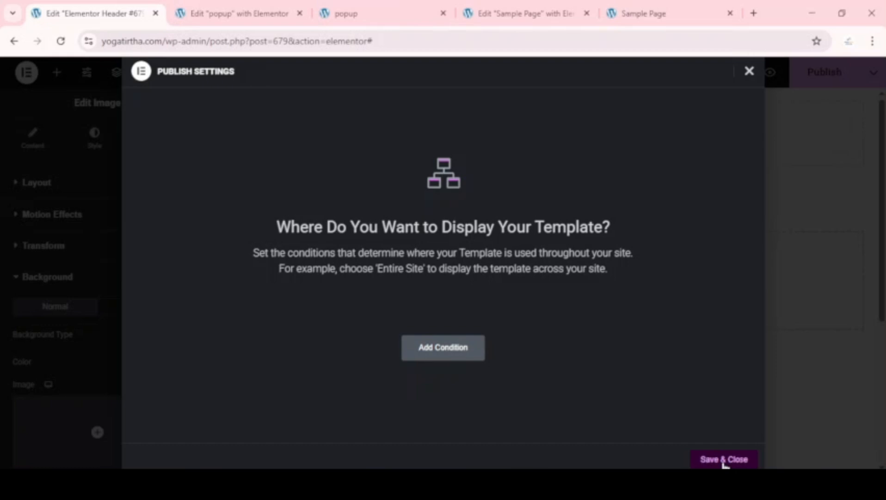
pyautogui.click(451, 351)
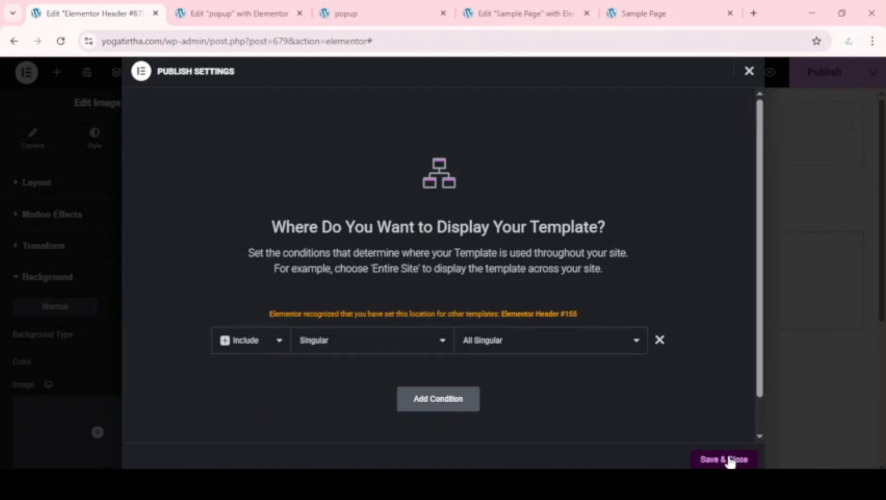
pyautogui.click(727, 459)
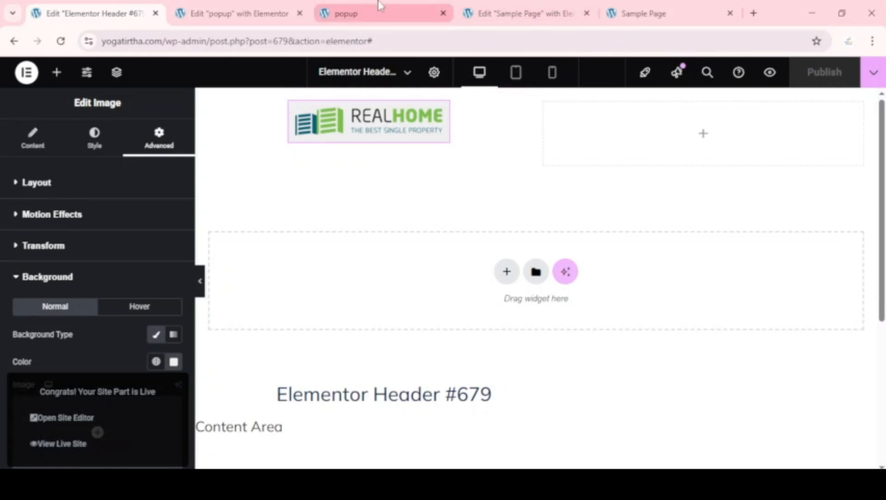
# - In the Sample Page editor, select the hero container from the page structure and examine its advanced layout settings
pyautogui.click(491, 6)
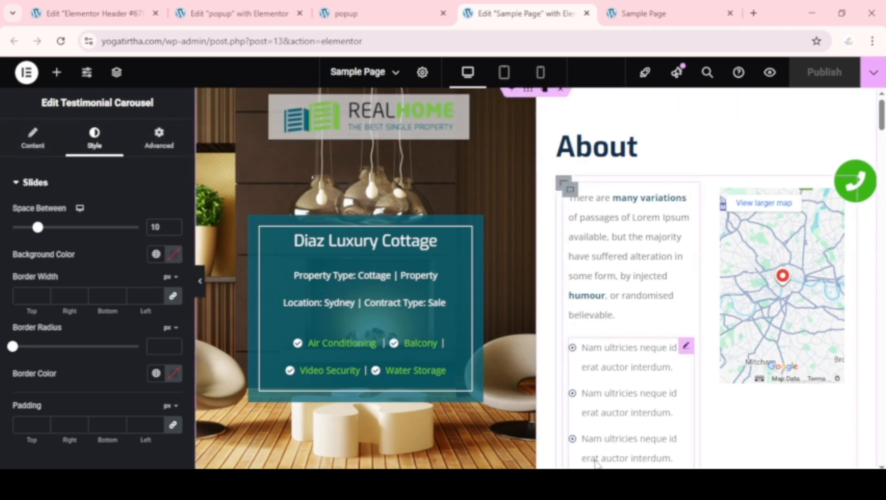
pyautogui.click(117, 72)
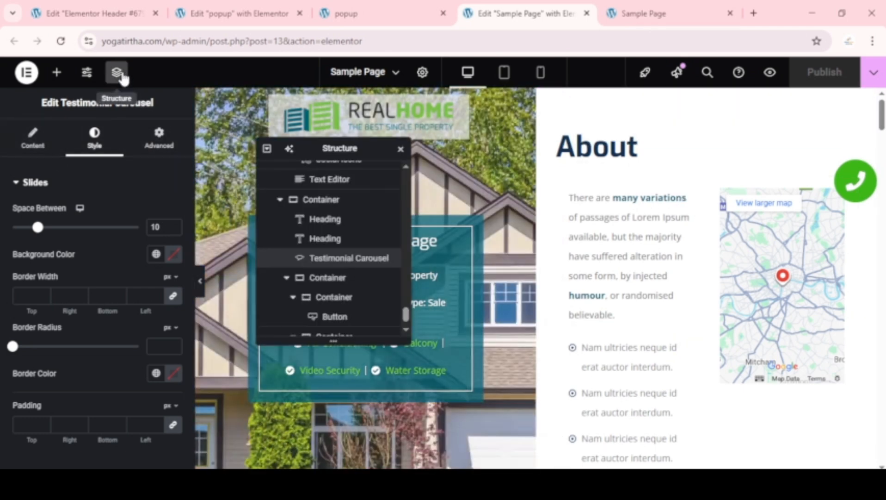
pyautogui.scroll(-3, 324, 252)
pyautogui.scroll(5, 325, 252)
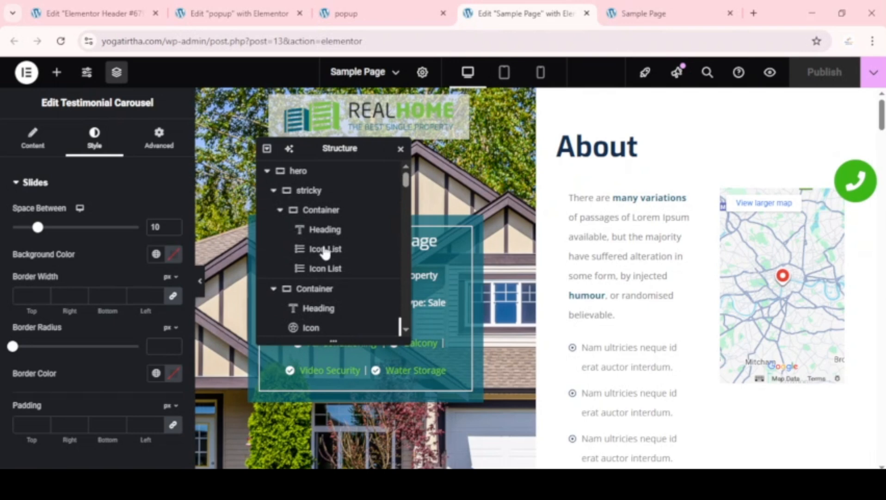
pyautogui.click(299, 171)
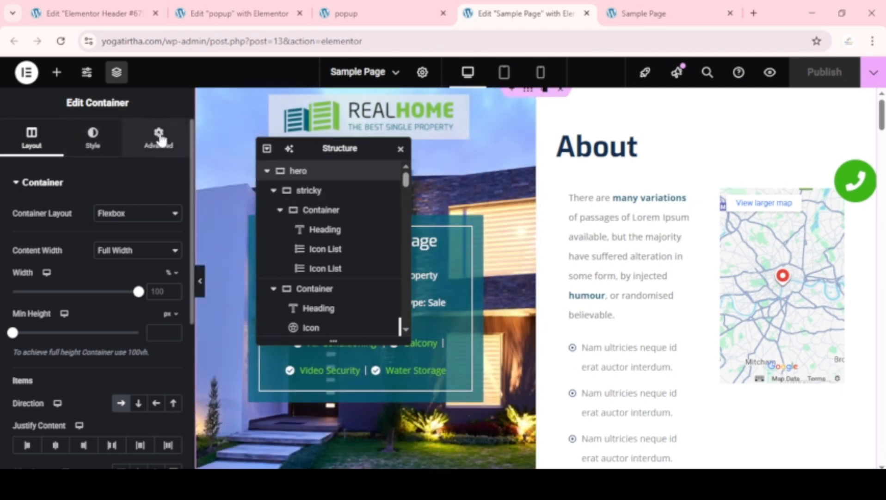
pyautogui.click(159, 139)
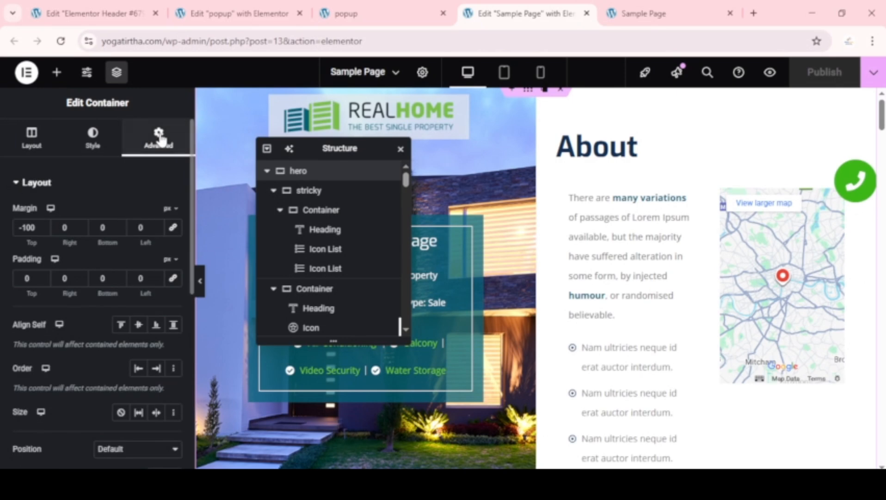
pyautogui.moveTo(341, 149); pyautogui.dragTo(824, 249)
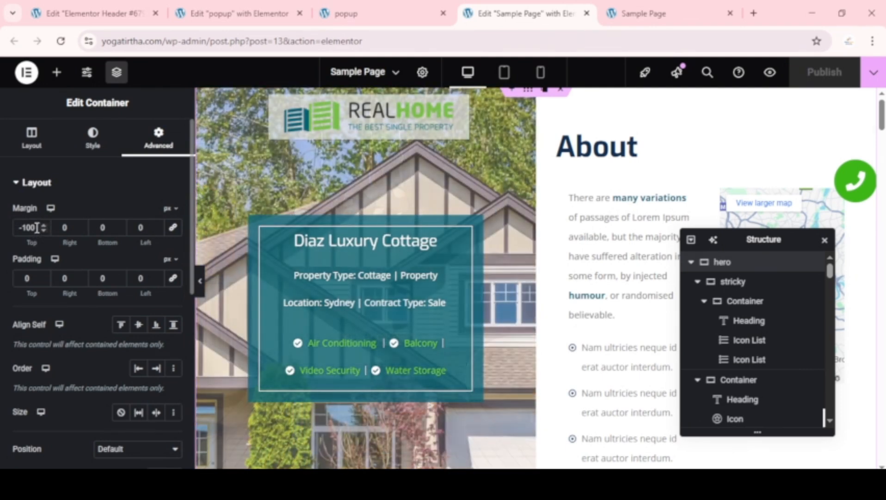
# - Try the hero container's top margin at 0 px, and restore it to -100 px
pyautogui.moveTo(37, 227); pyautogui.dragTo(4, 227)
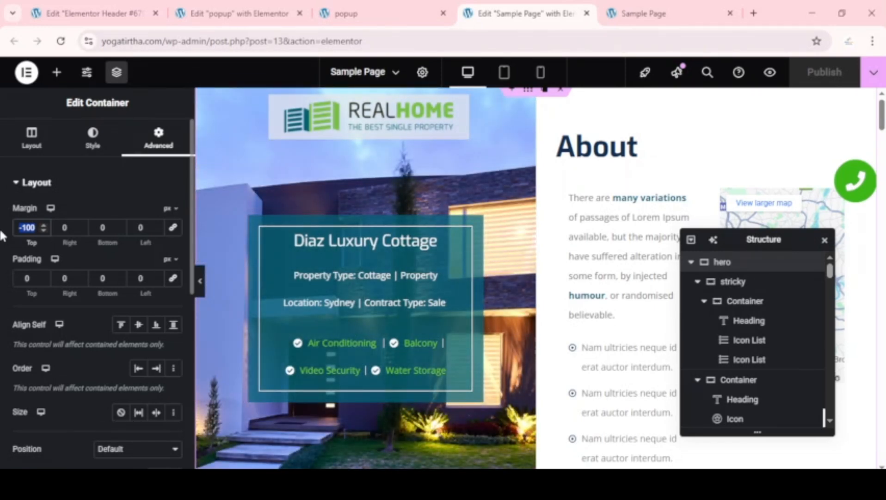
pyautogui.write('0')
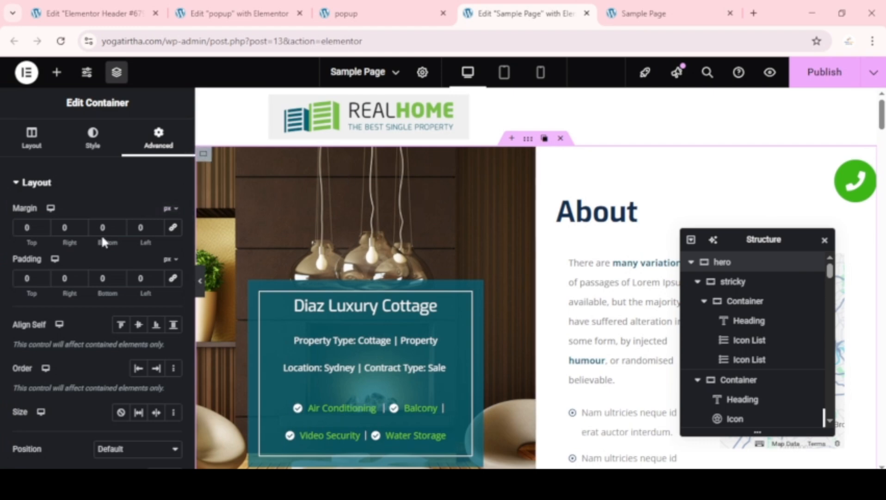
pyautogui.click(44, 230)
pyautogui.write('00')
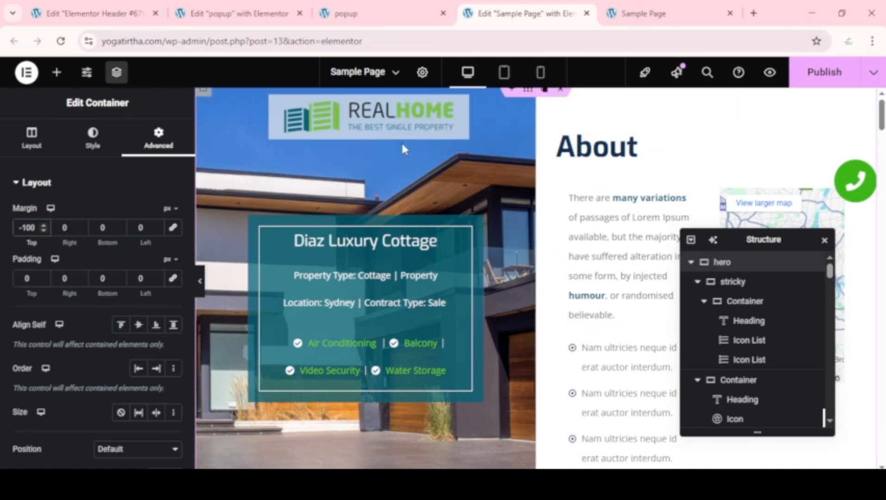
# - Preview the Sample Page without the editing panel and check how the header logo overlaps the hero section
pyautogui.click(201, 281)
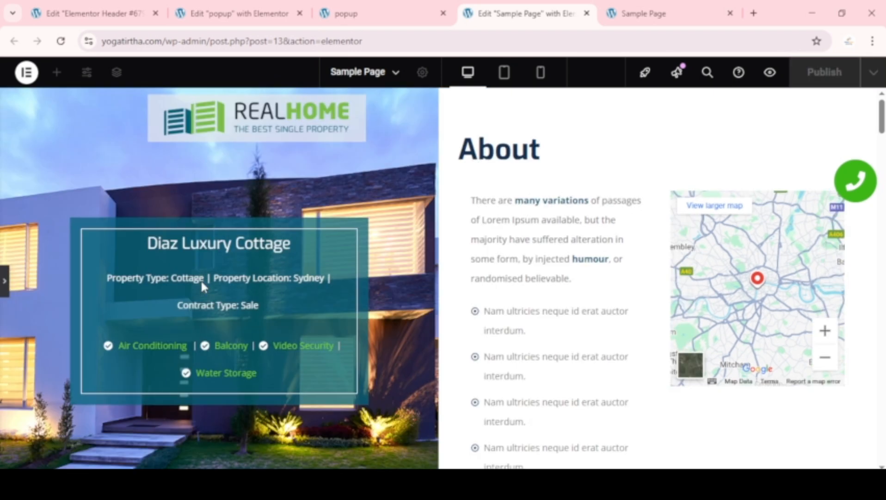
pyautogui.click(4, 281)
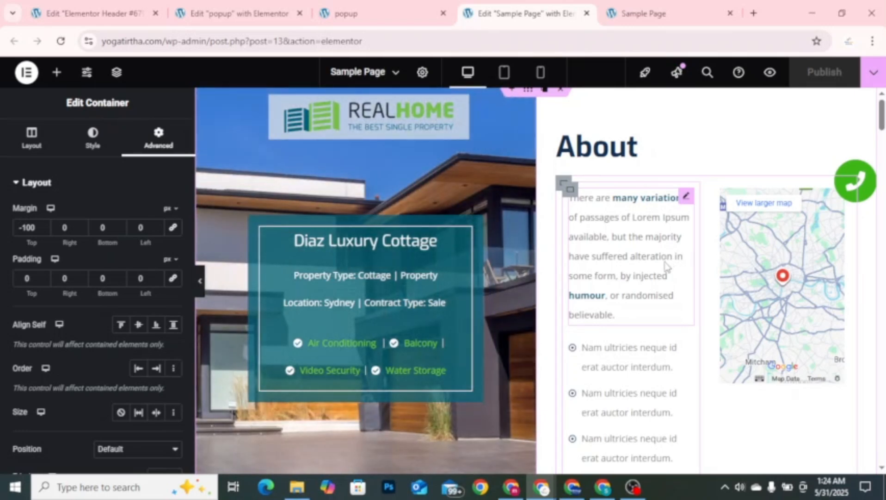
pyautogui.scroll(-4, 572, 296)
pyautogui.scroll(4, 617, 330)
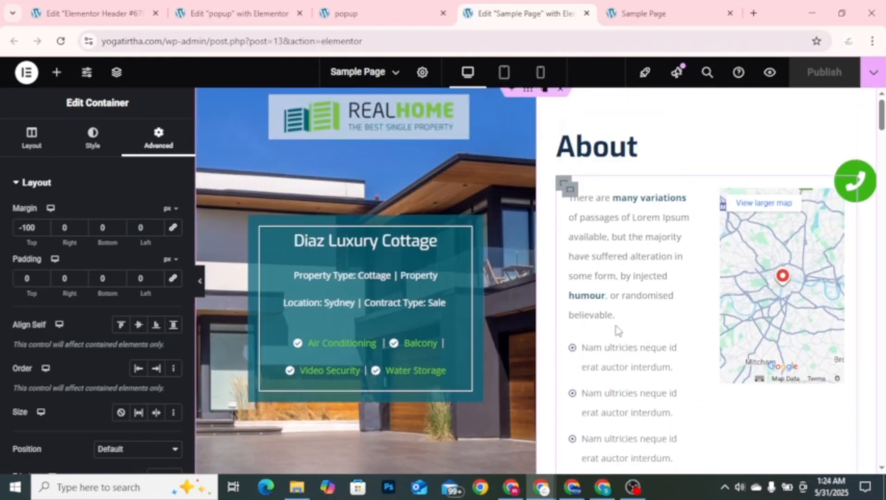